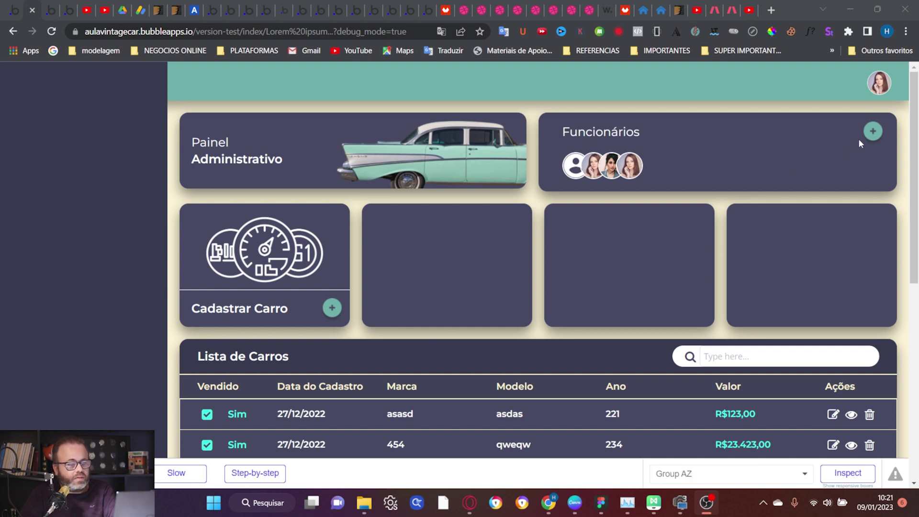
Examine the dashboard preview, viewing the employee registration popup and the car list
left_click(872, 132)
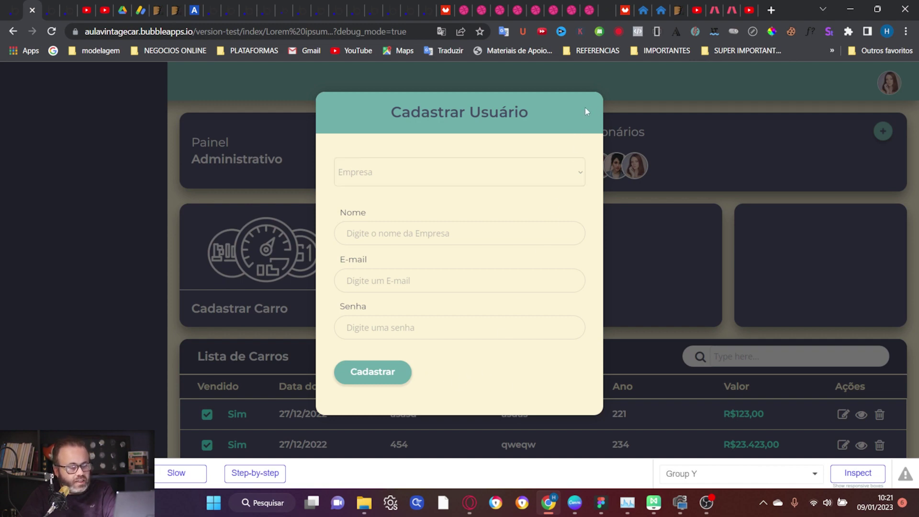
left_click(731, 146)
scroll(713, 163, "down", 3)
scroll(704, 172, "up", 3)
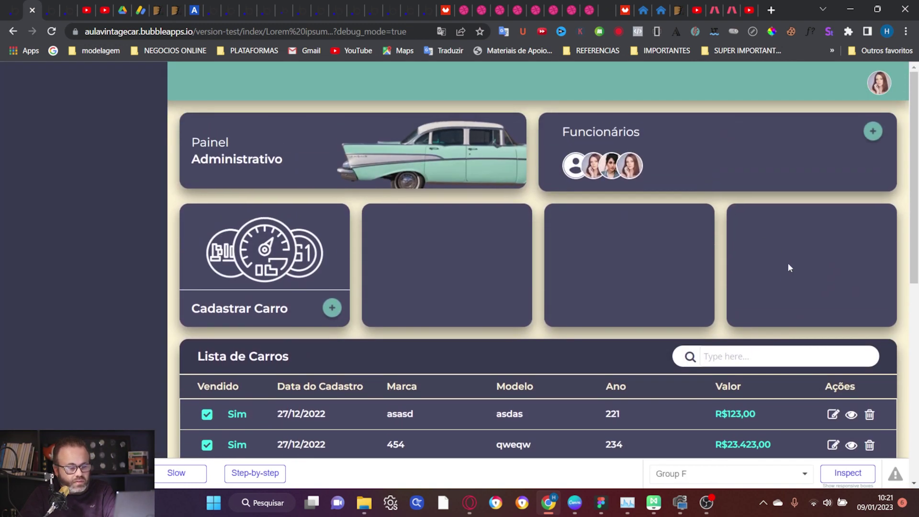
scroll(620, 258, "down", 3)
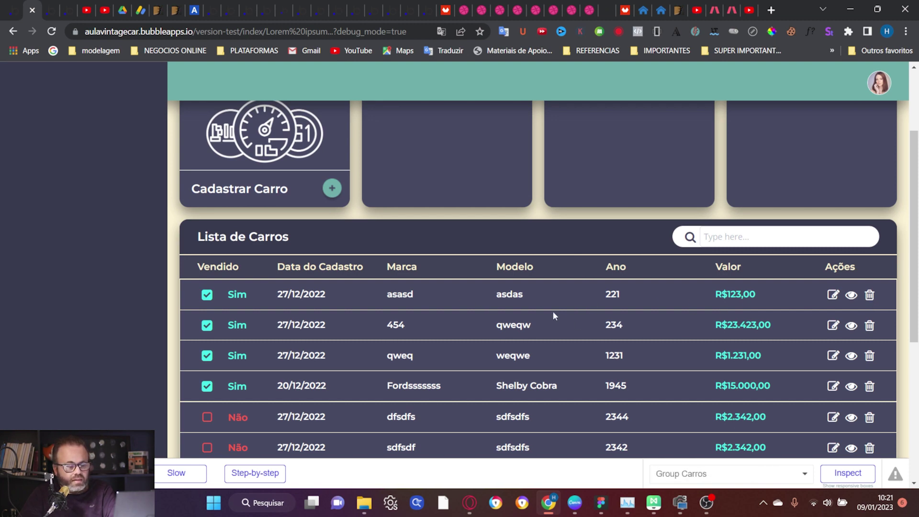
scroll(622, 308, "up", 3)
scroll(551, 287, "down", 3)
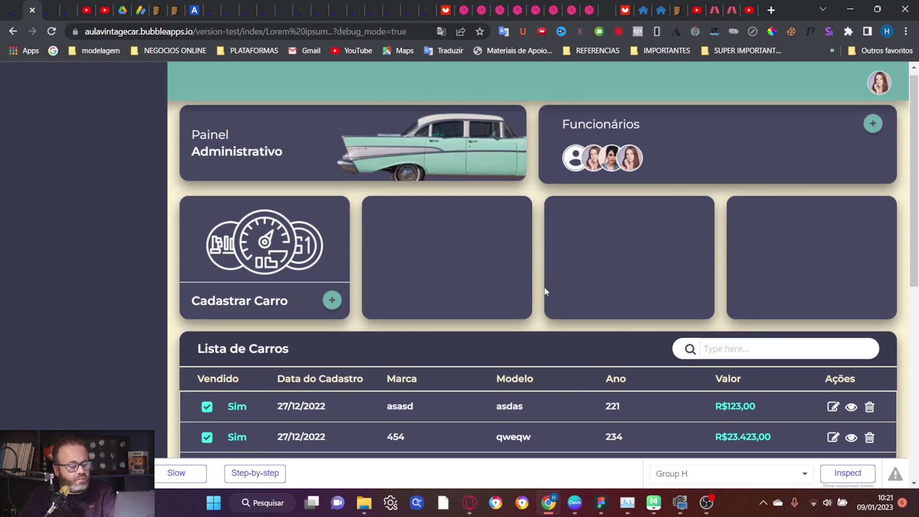
scroll(527, 285, "up", 3)
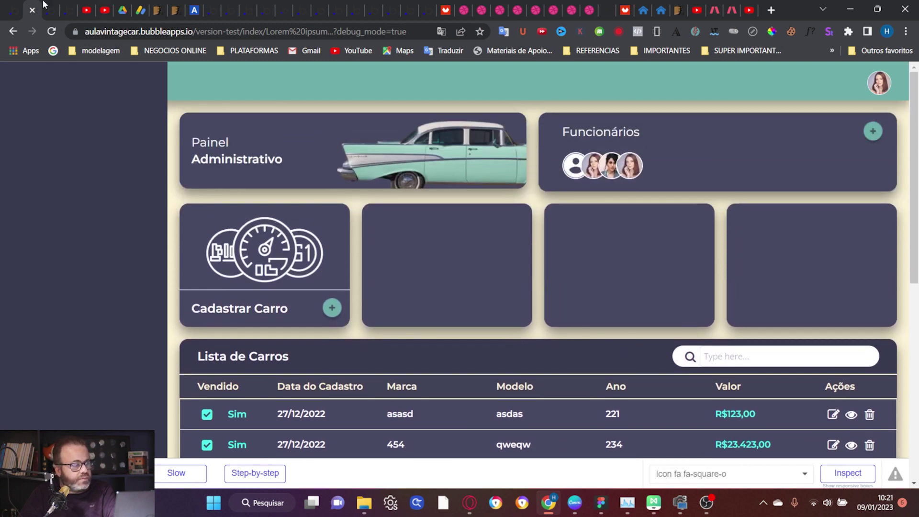
Switch to the Bubble editor and look over the index page's dashboard layout
left_click(12, 10)
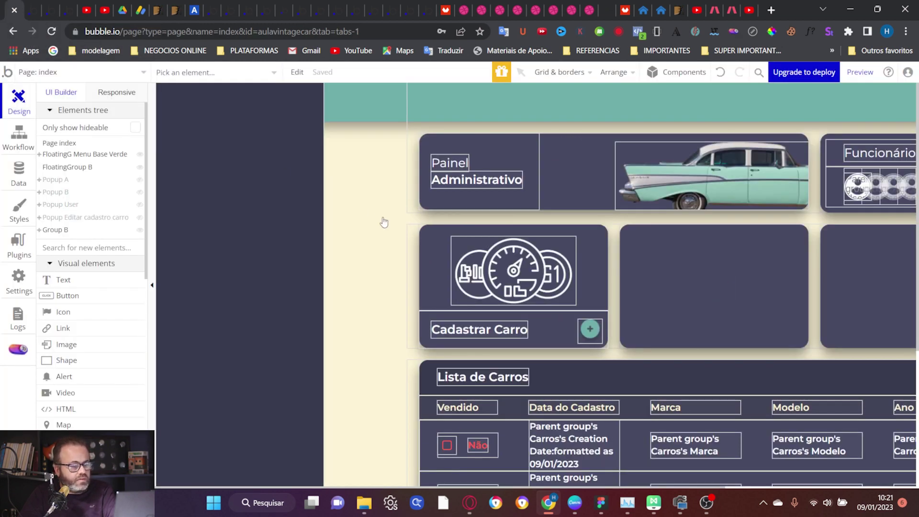
scroll(384, 221, "right", 10)
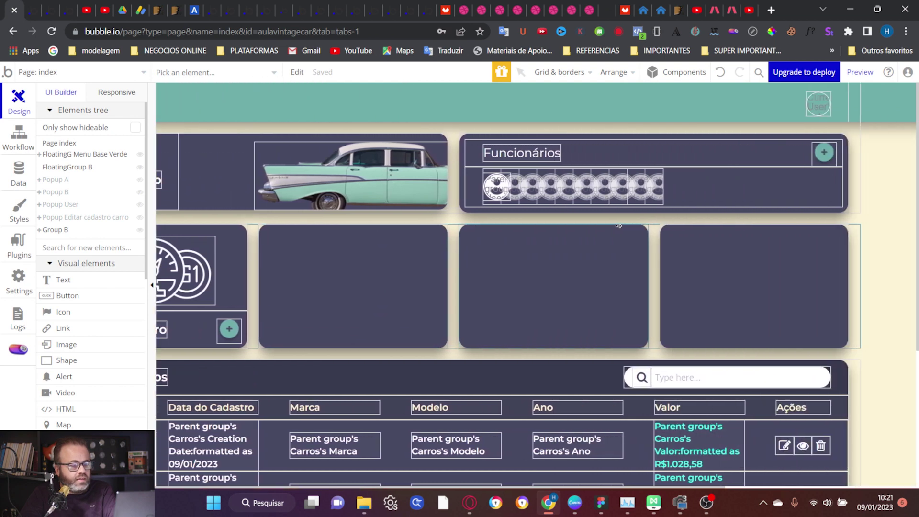
scroll(507, 232, "left", 2)
scroll(506, 231, "down", 3)
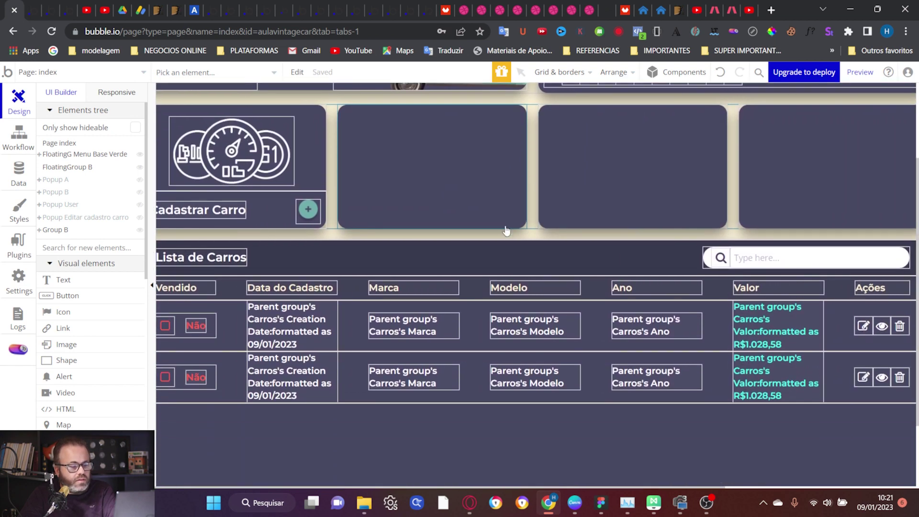
scroll(507, 232, "up", 3)
scroll(736, 205, "right", 2)
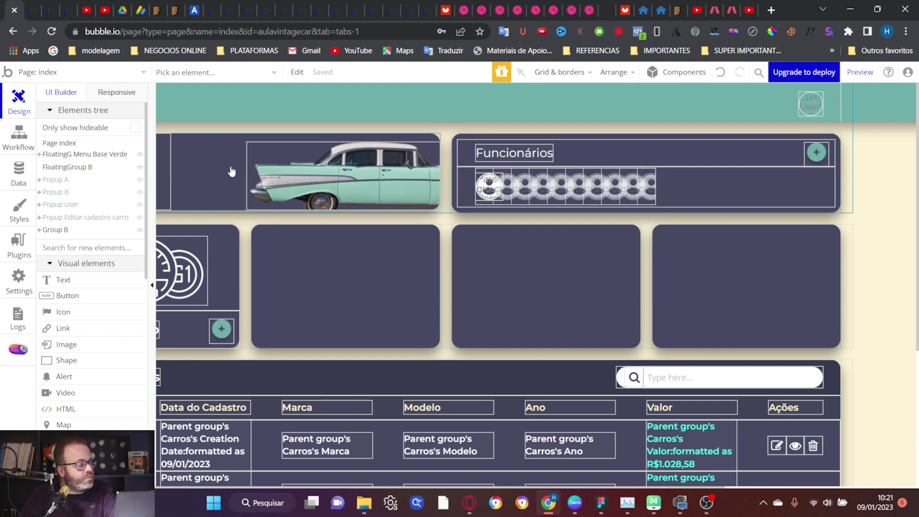
Look through the page's popups for the user photo, car editing, car registration and user registration
left_click(61, 205)
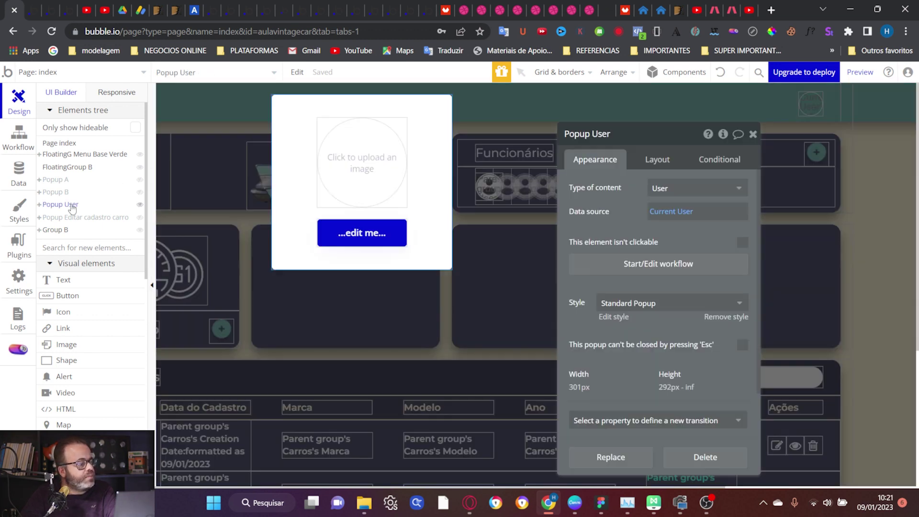
left_click(512, 165)
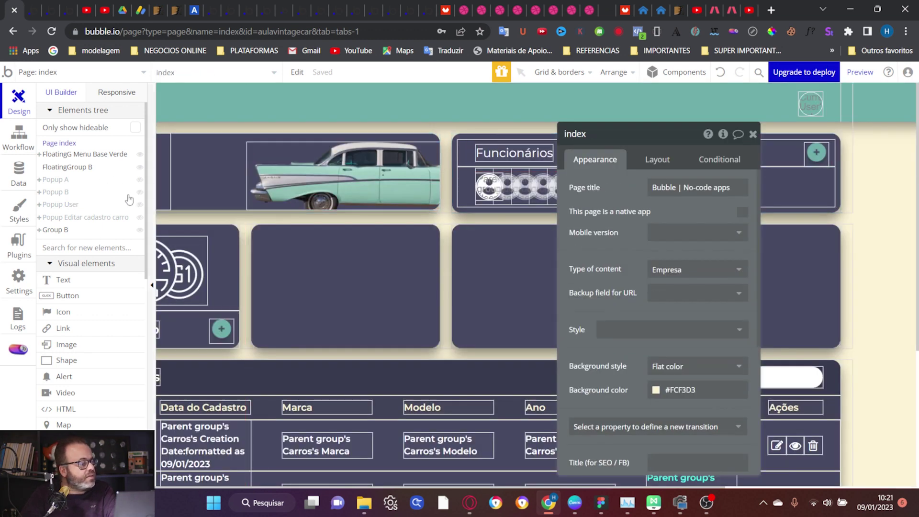
left_click(85, 218)
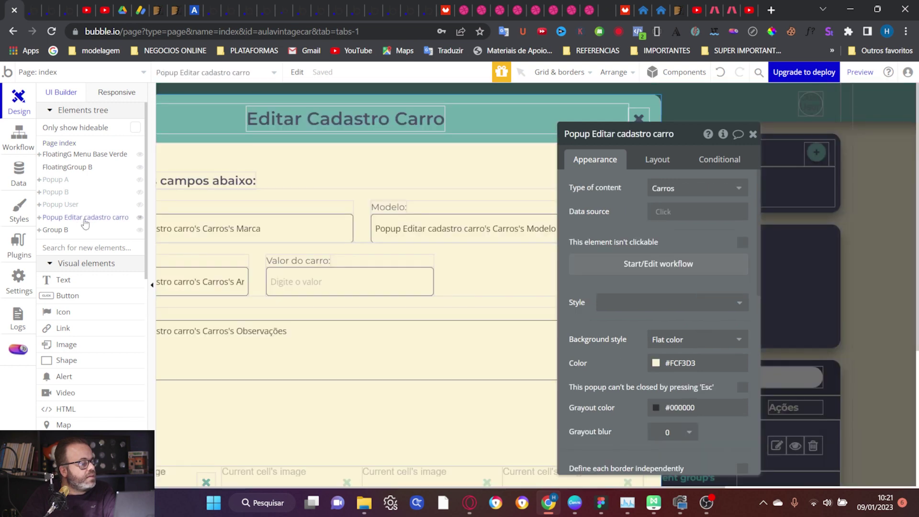
left_click(57, 181)
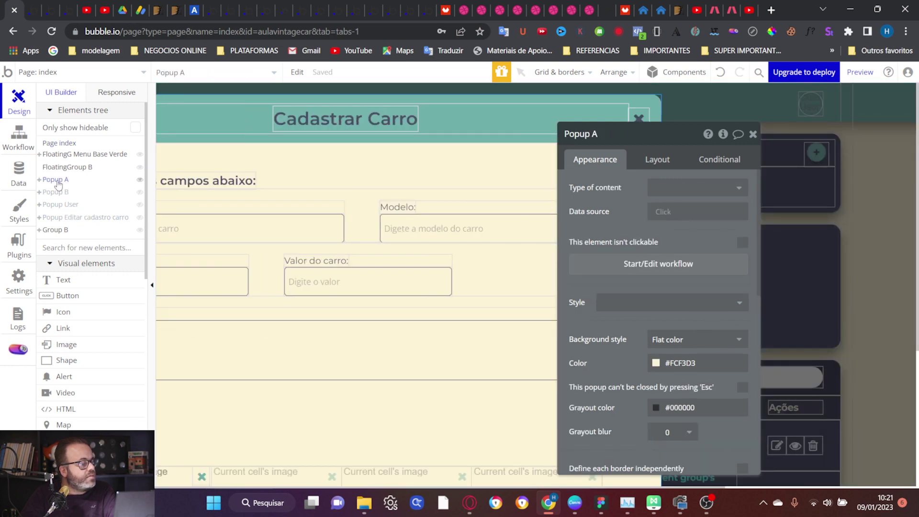
left_click(57, 192)
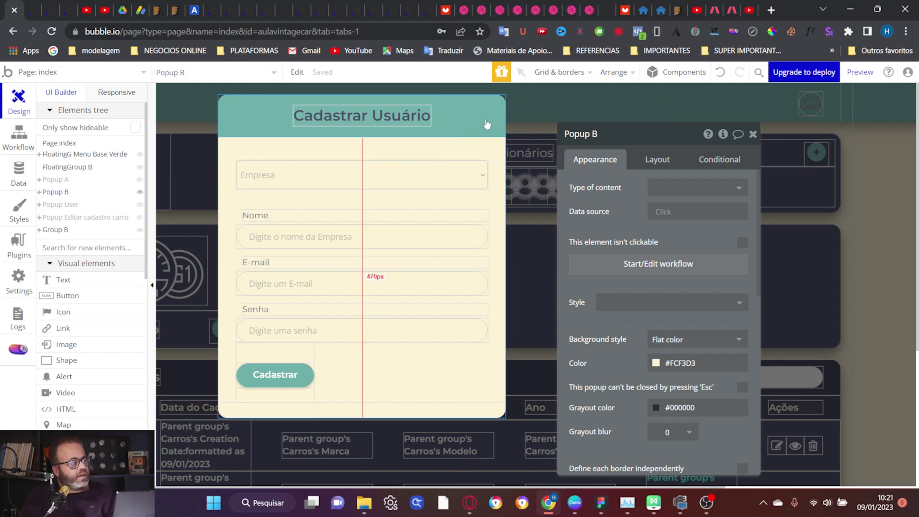
left_click(519, 122)
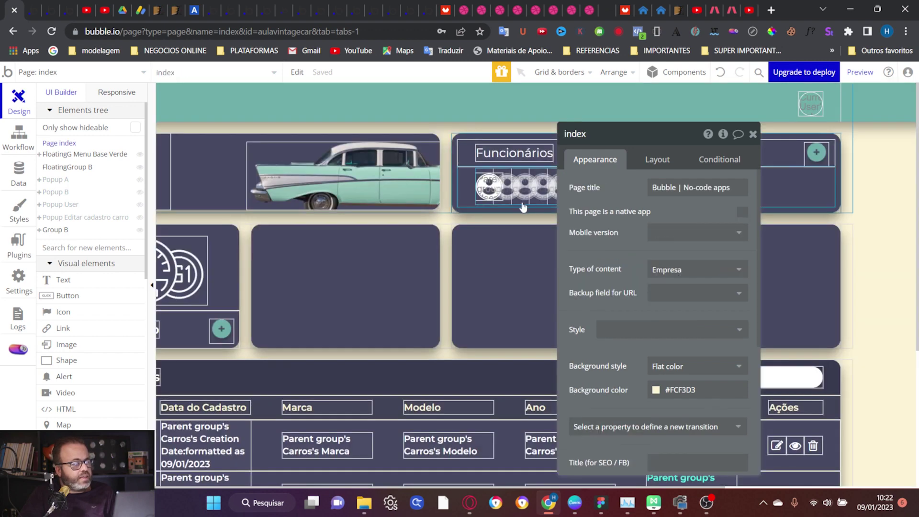
Copy the close icon from the Cadastrar Carro popup into the header group of the Cadastrar Usuário popup
left_click(62, 181)
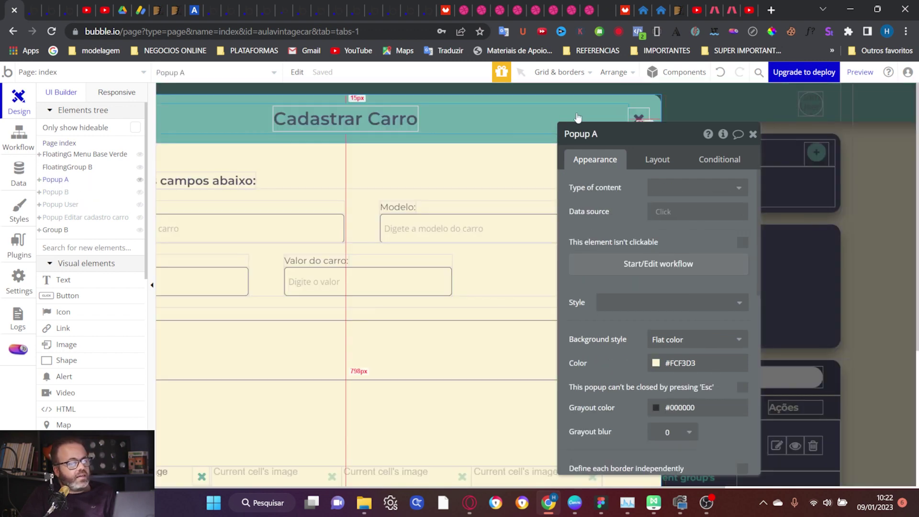
left_click_drag(652, 136, 541, 190)
left_click(643, 120)
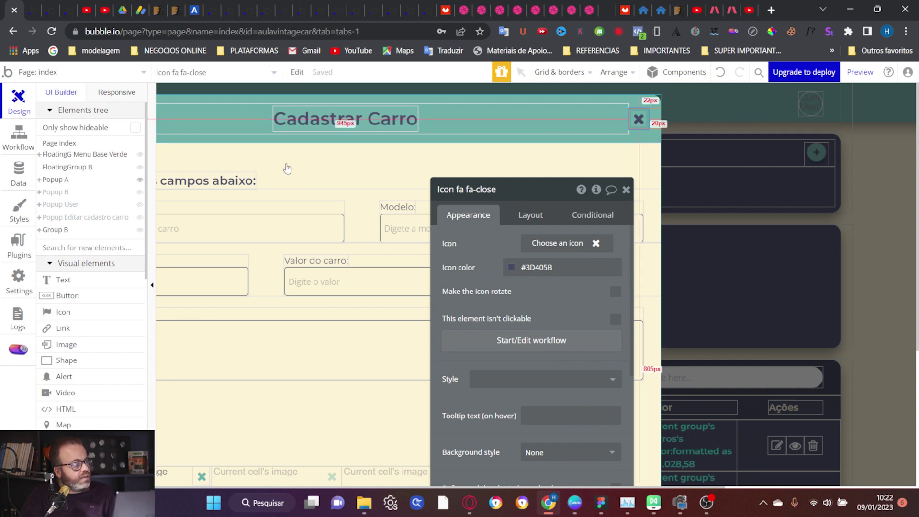
left_click(60, 192)
left_click(477, 113)
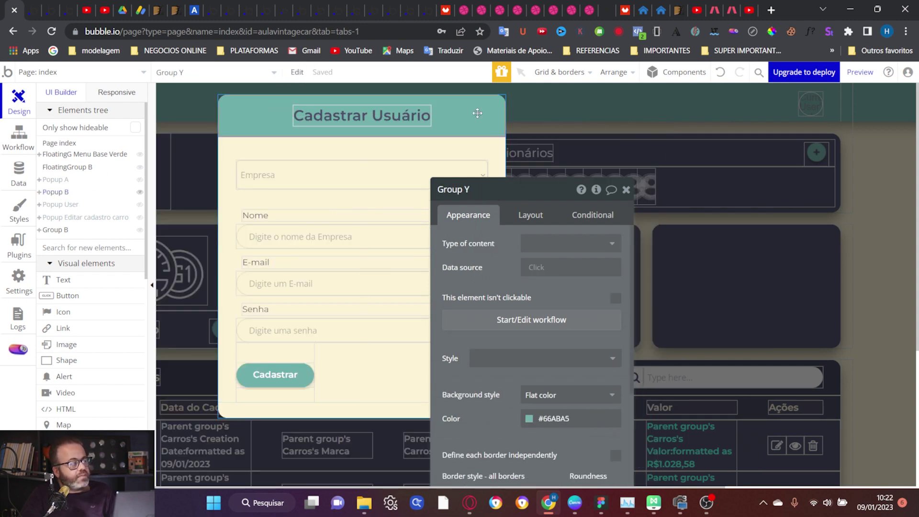
key("ctrl+v")
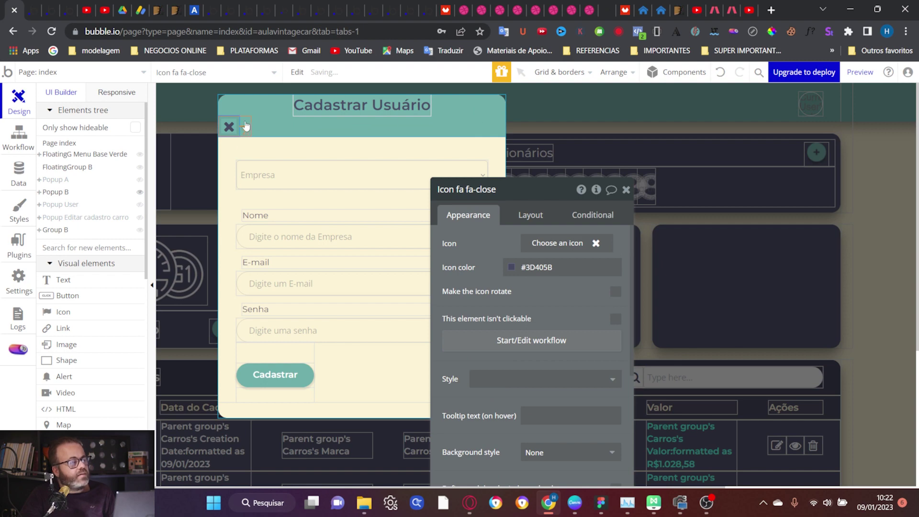
Set the pasted close icon's horizontal alignment to right within the Cadastrar Usuário header
left_click(531, 216)
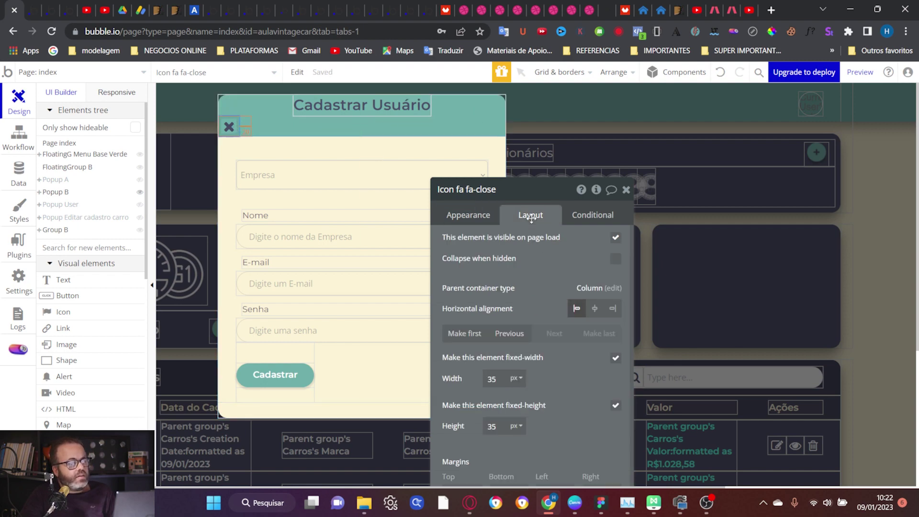
scroll(564, 272, "down", 1)
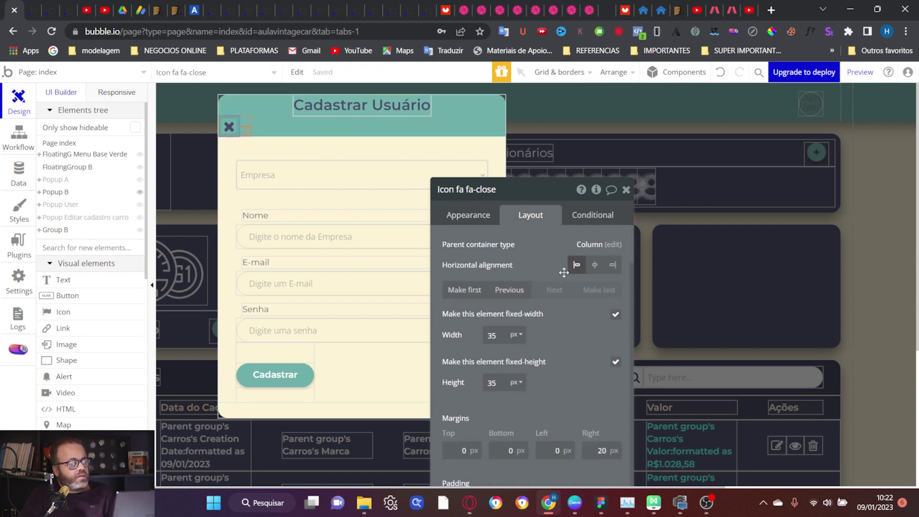
scroll(564, 272, "up", 1)
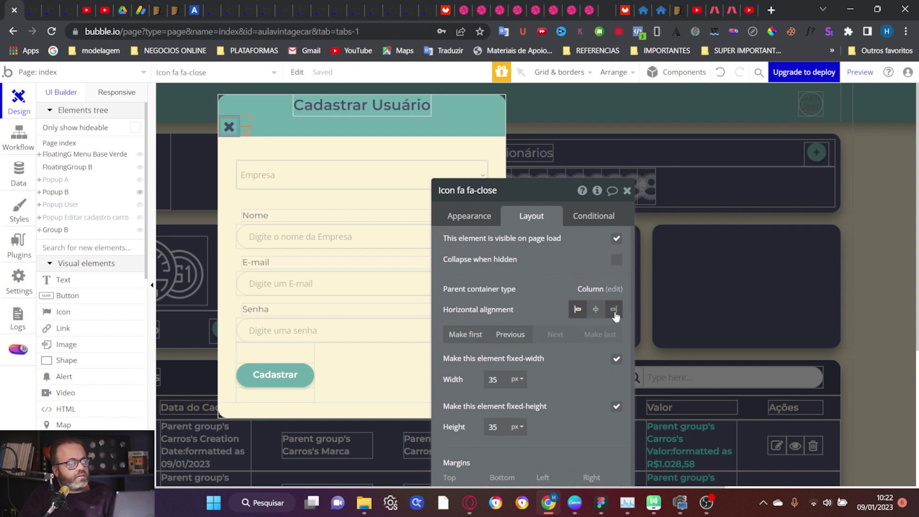
left_click(613, 310)
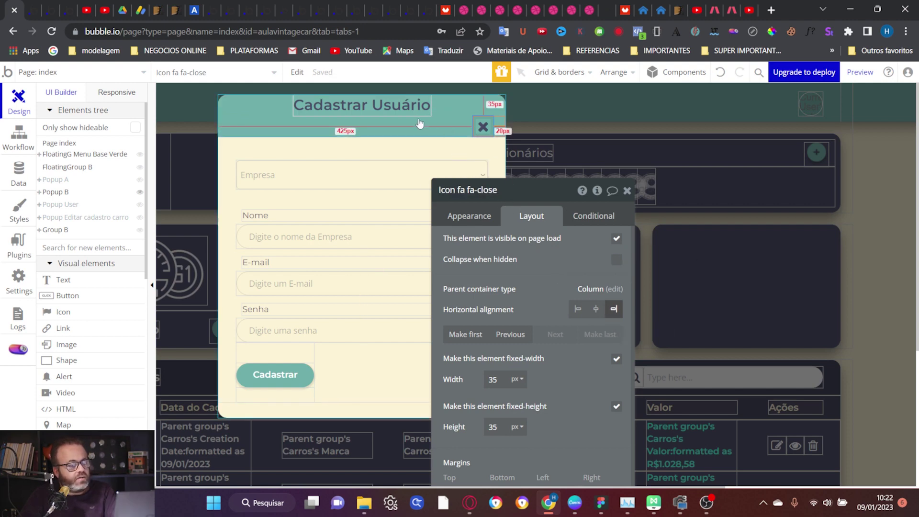
Change the Cadastrar Usuário header group's container layout to Row with left container alignment
left_click(460, 118)
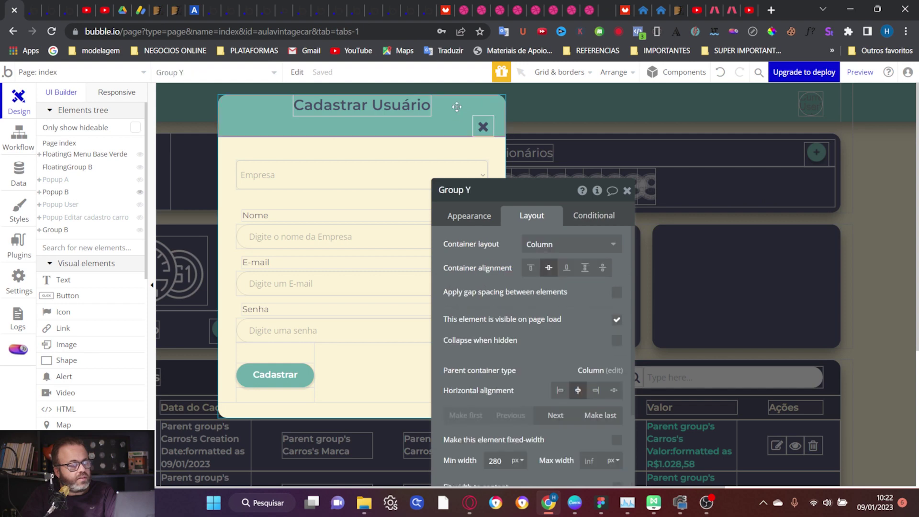
left_click(538, 244)
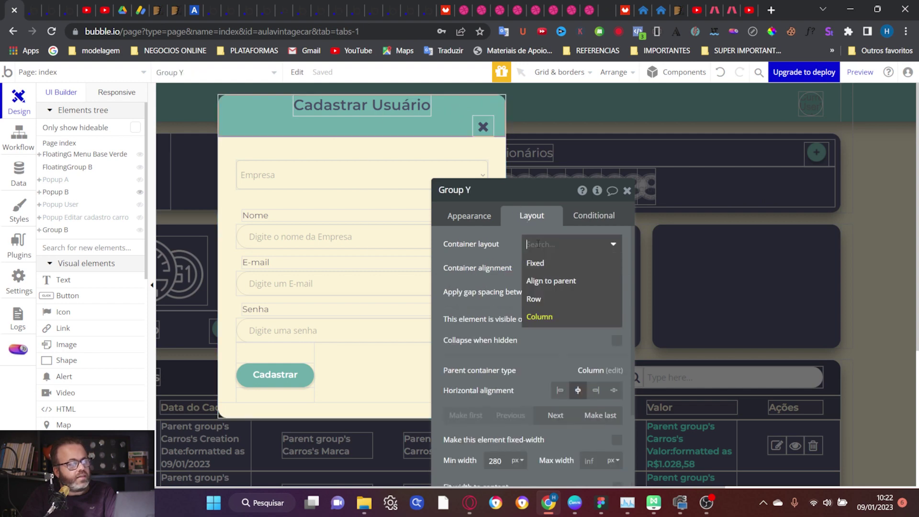
left_click(569, 300)
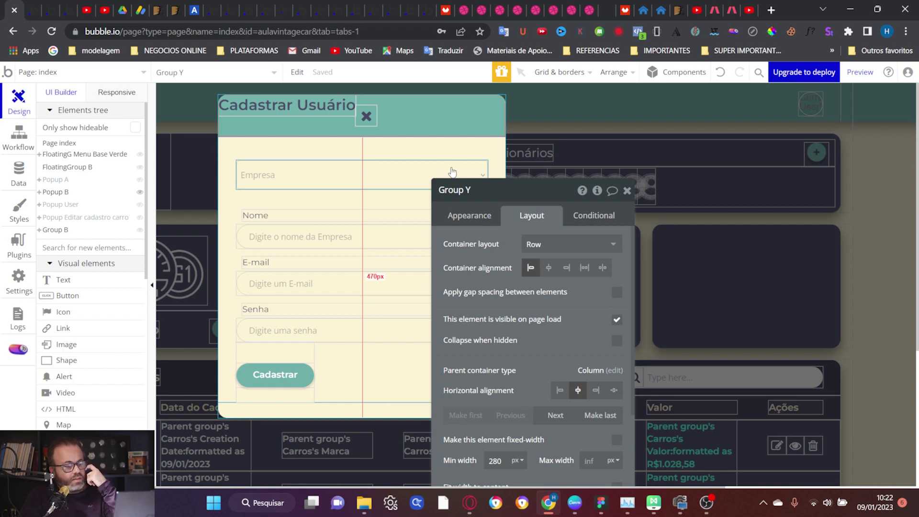
left_click(530, 268)
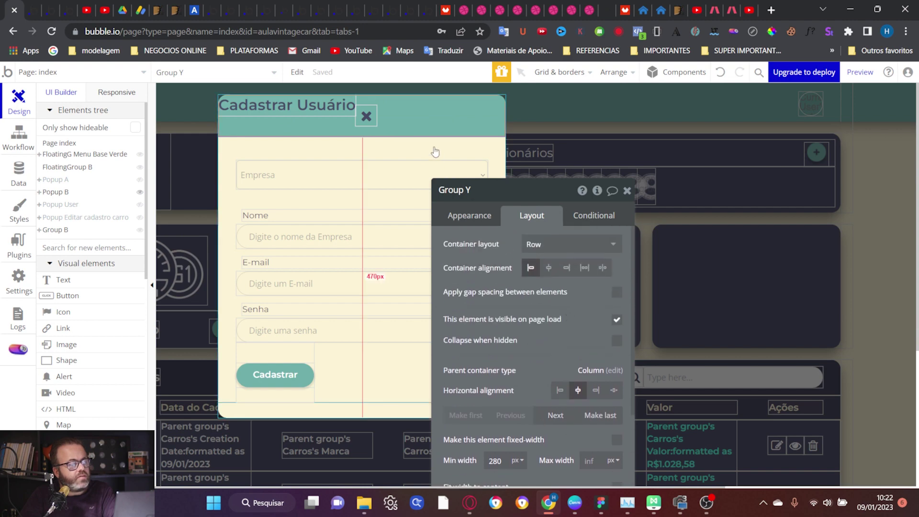
Center the Cadastrar Usuário title text vertically in its header row
left_click(367, 116)
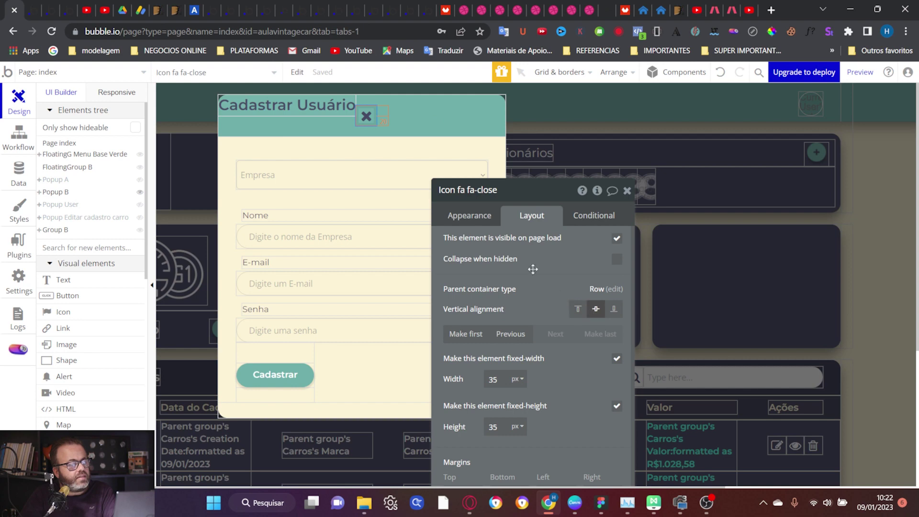
left_click(299, 109)
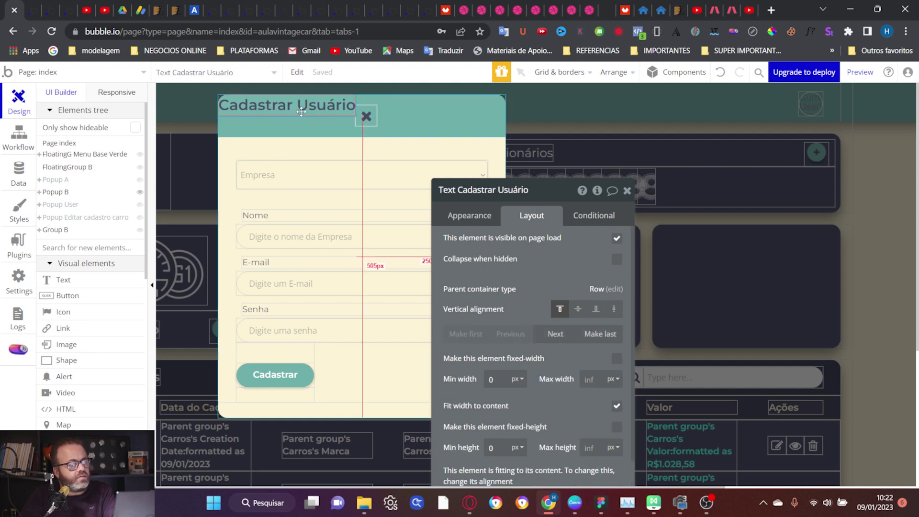
left_click(578, 308)
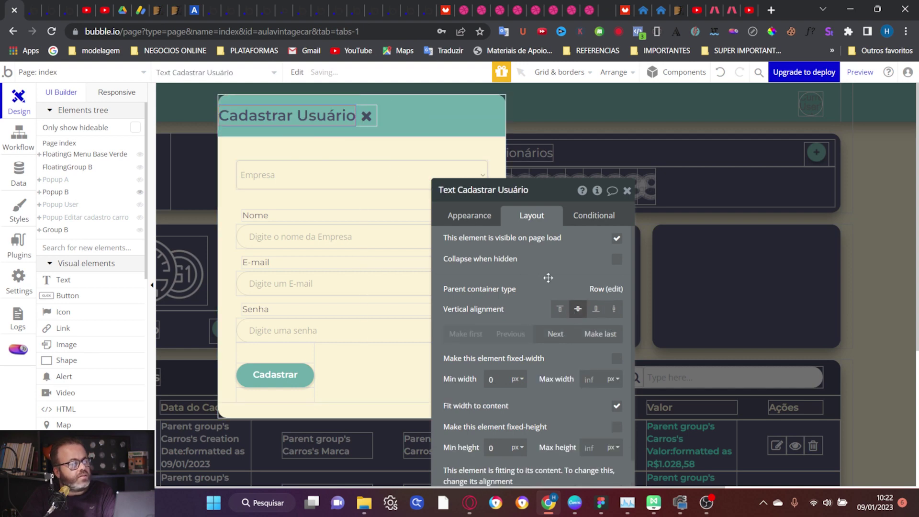
Set the Cadastrar Usuário header group's top, bottom, left and right padding to 20 px
left_click(397, 107)
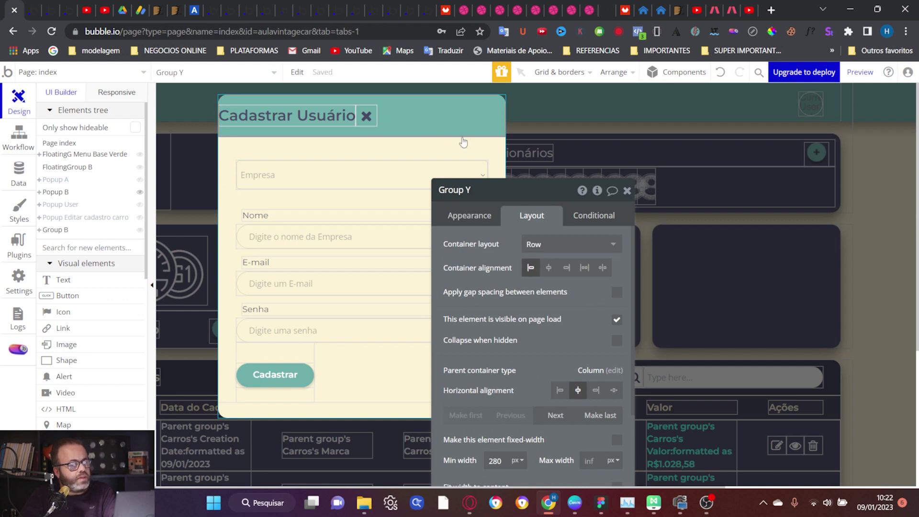
scroll(522, 249, "down", 1)
left_click_drag(519, 199, 552, 98)
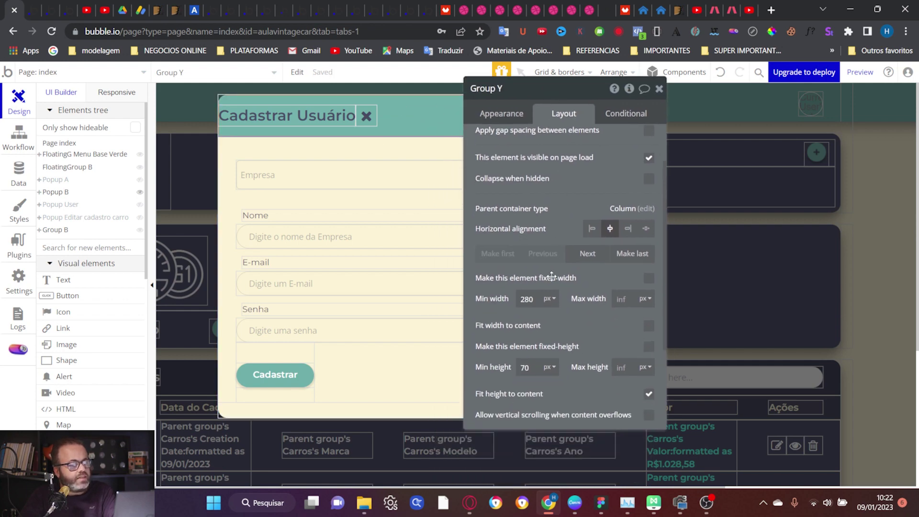
scroll(551, 276, "down", 2)
left_click(635, 413)
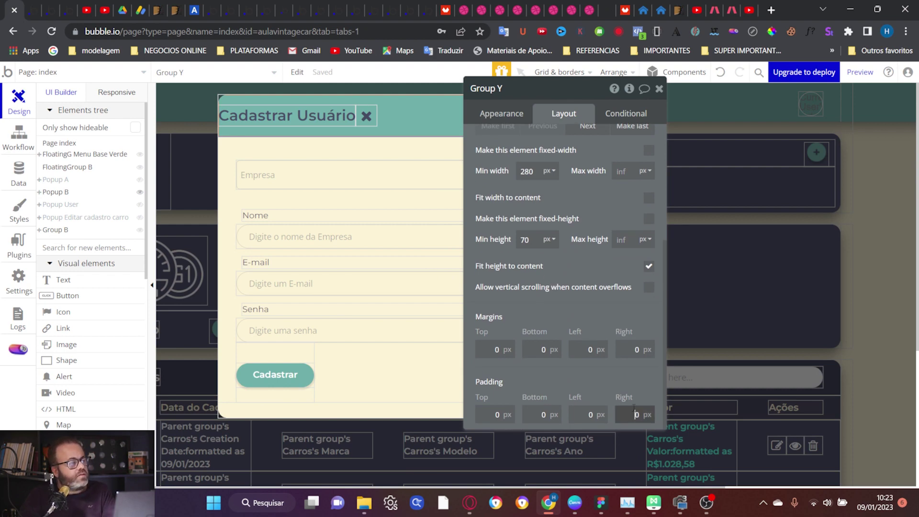
type("2")
left_click(585, 414)
type("2")
left_click(539, 415)
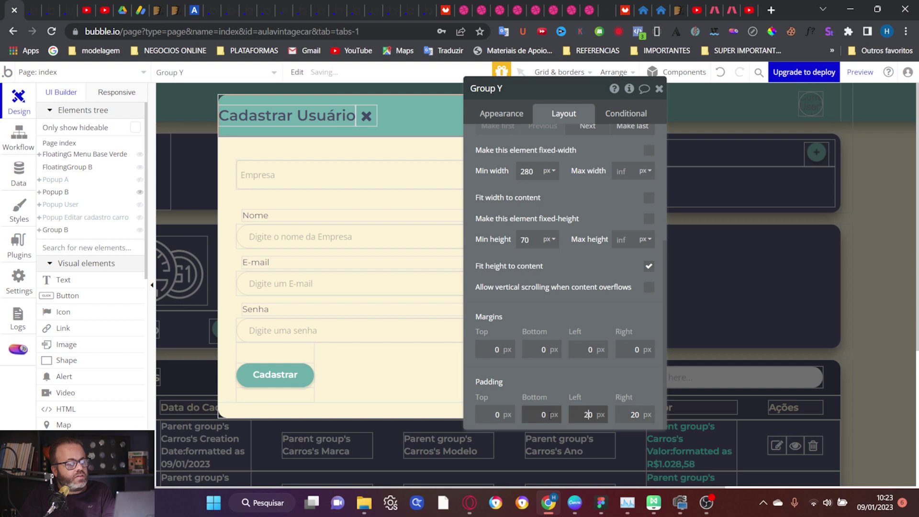
type("2")
left_click(485, 413)
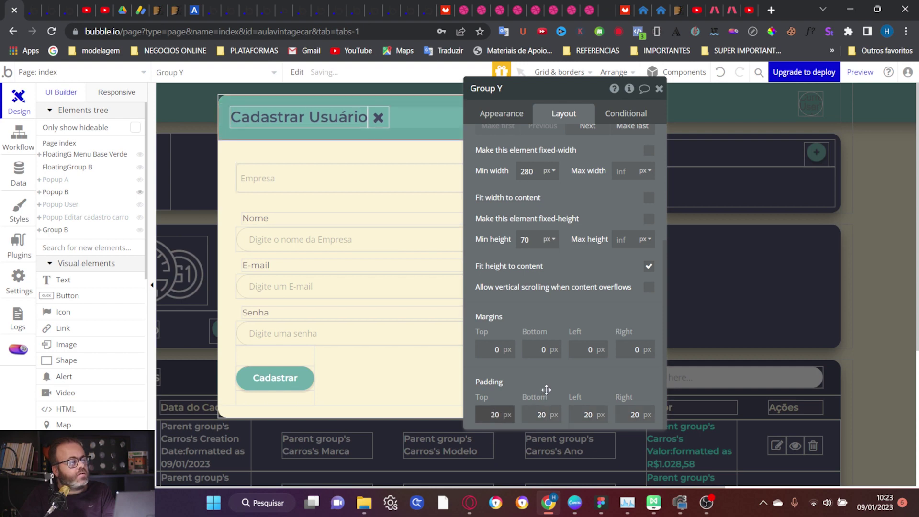
Try the space-around and space-between container alignments on the Cadastrar Usuário header group
left_click_drag(551, 95, 595, 99)
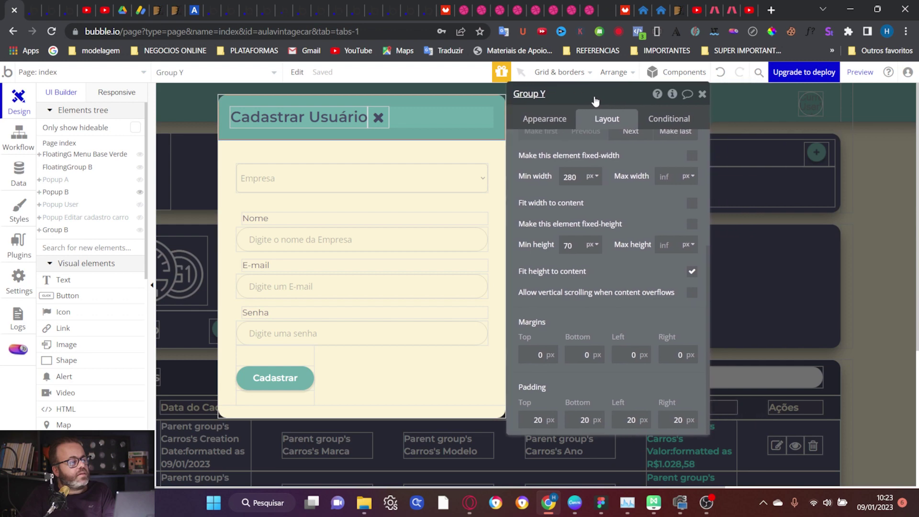
scroll(639, 185, "up", 4)
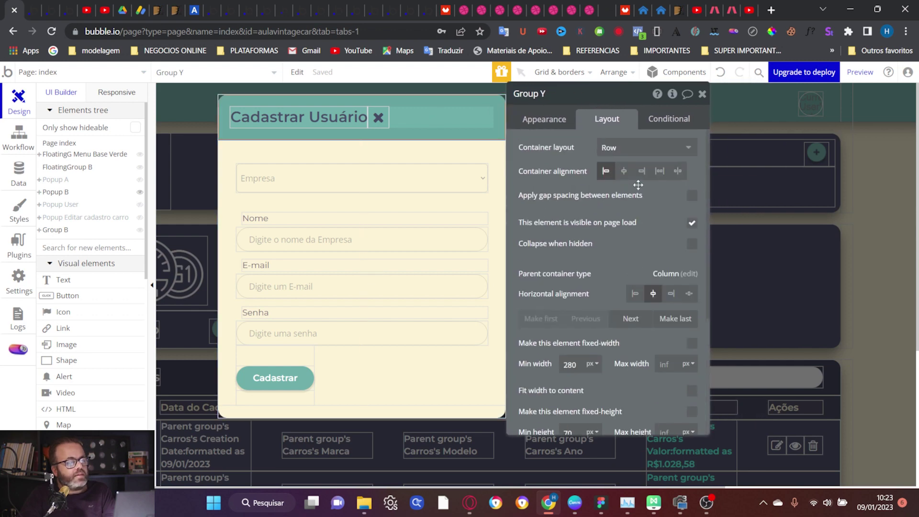
left_click(661, 178)
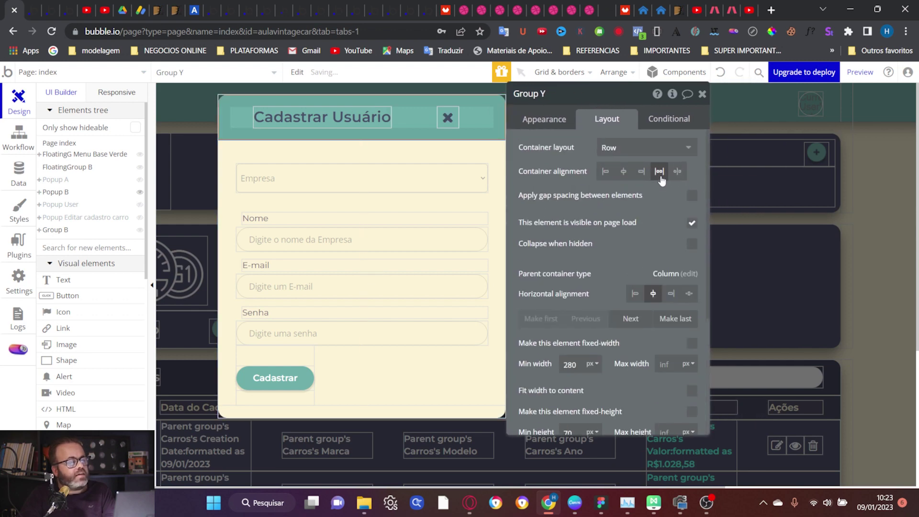
left_click(677, 177)
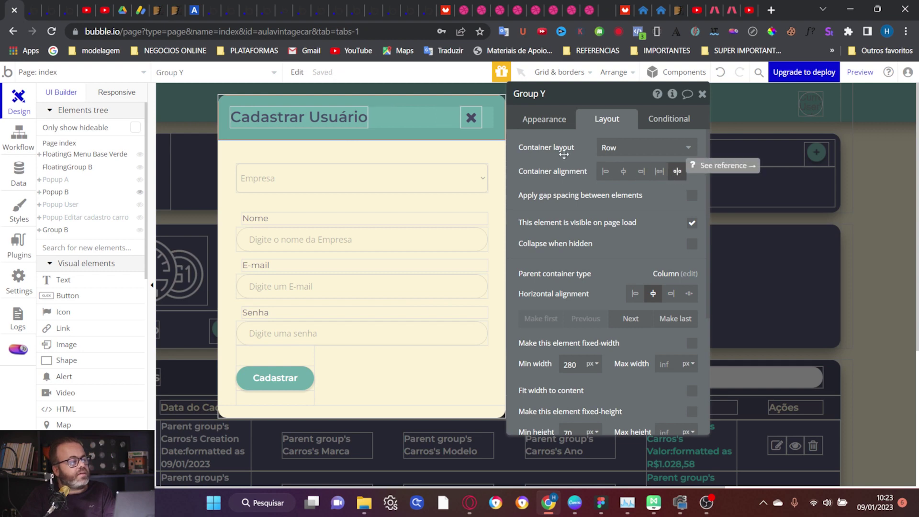
Set the right margin of the header's close icon to 0 px
left_click(471, 117)
scroll(556, 200, "down", 1)
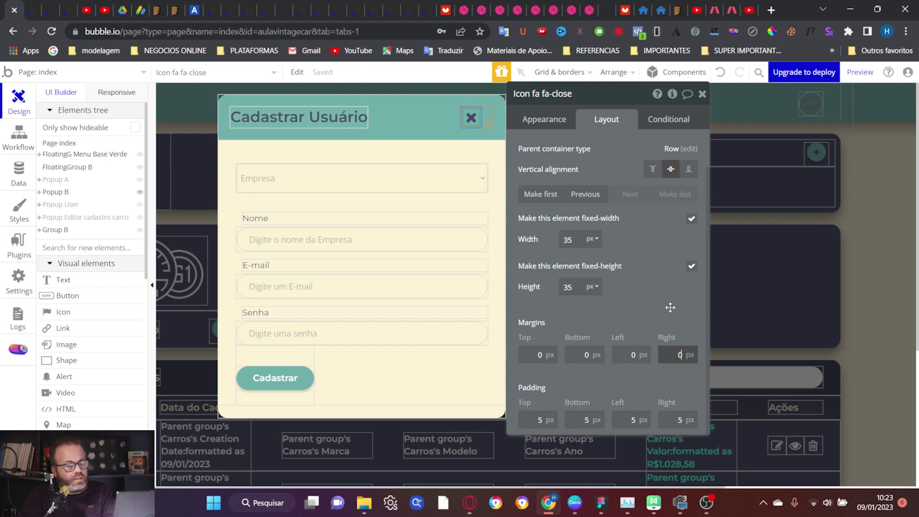
key("Return")
left_click(420, 122)
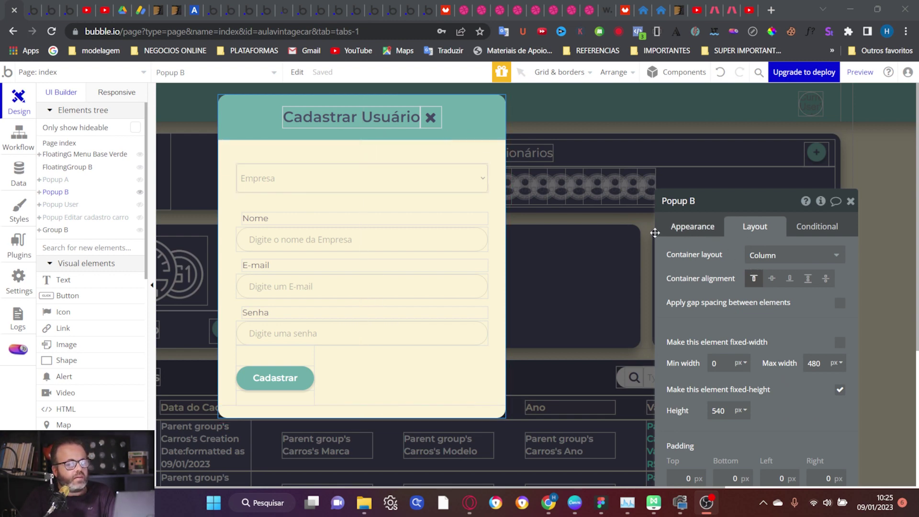
Add a new group inside the Cadastrar Usuário header and set its container layout to Row
scroll(91, 282, "down", 5)
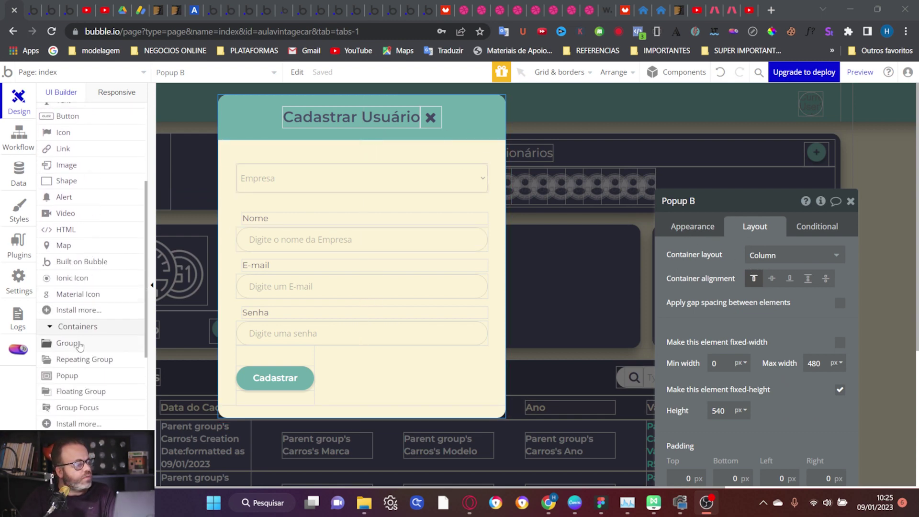
left_click_drag(79, 345, 266, 107)
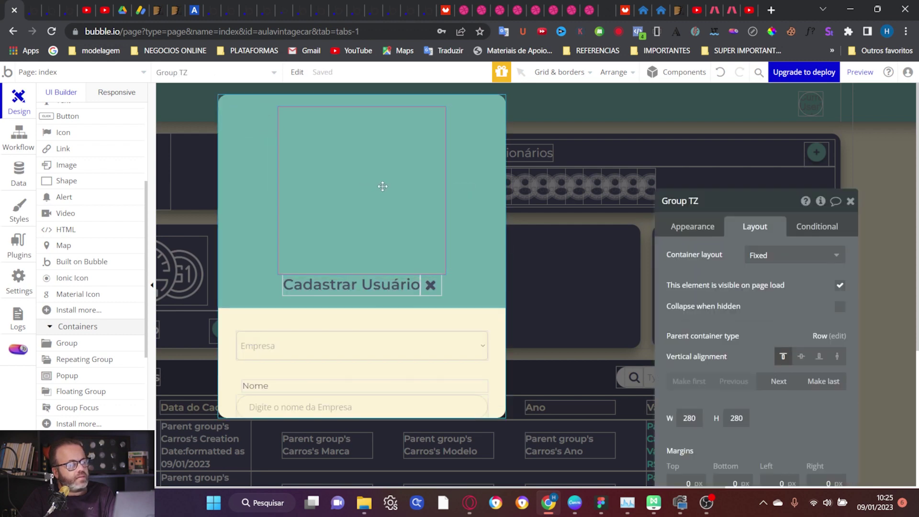
left_click(784, 255)
left_click(782, 310)
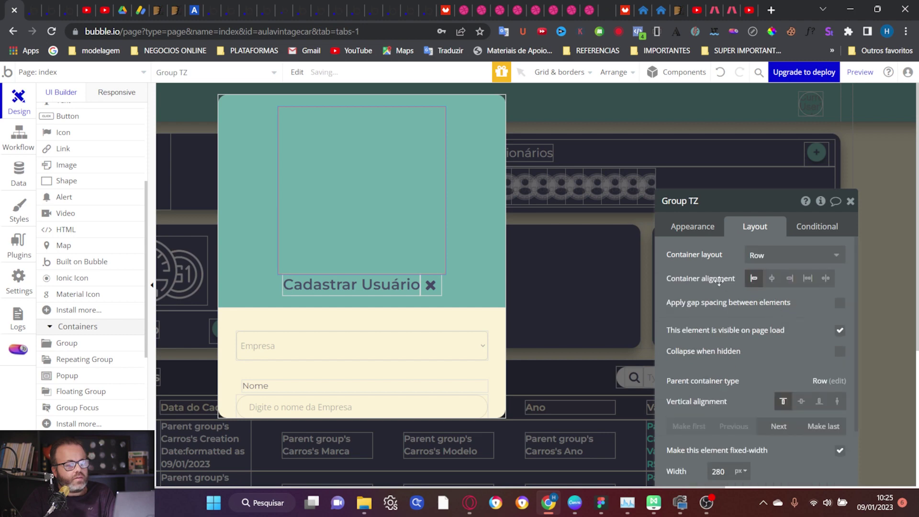
Set the new header group's minimum height to 50 px
scroll(718, 281, "down", 1)
scroll(718, 280, "down", 1)
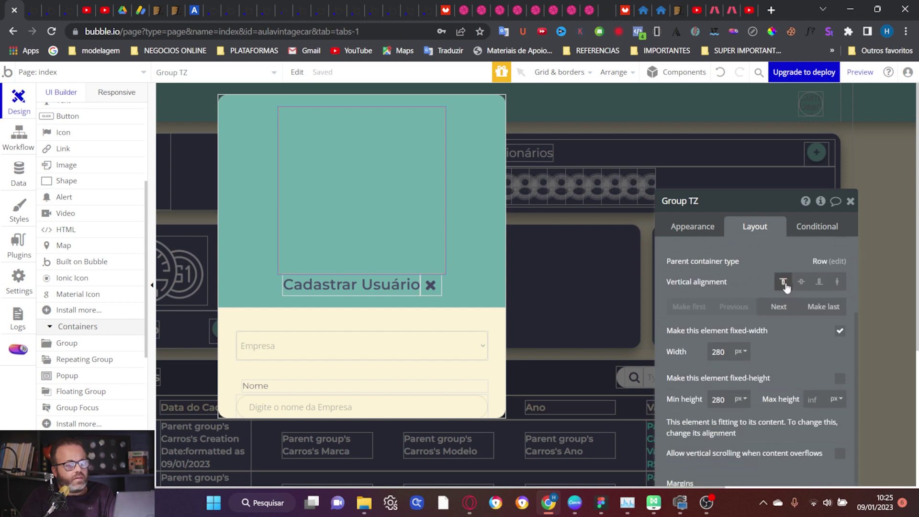
scroll(746, 304, "down", 1)
double_click(718, 345)
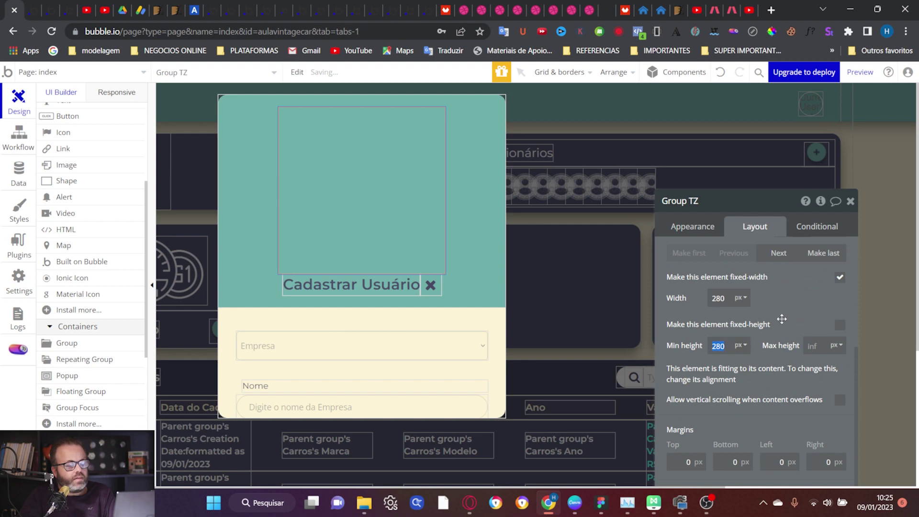
type("50")
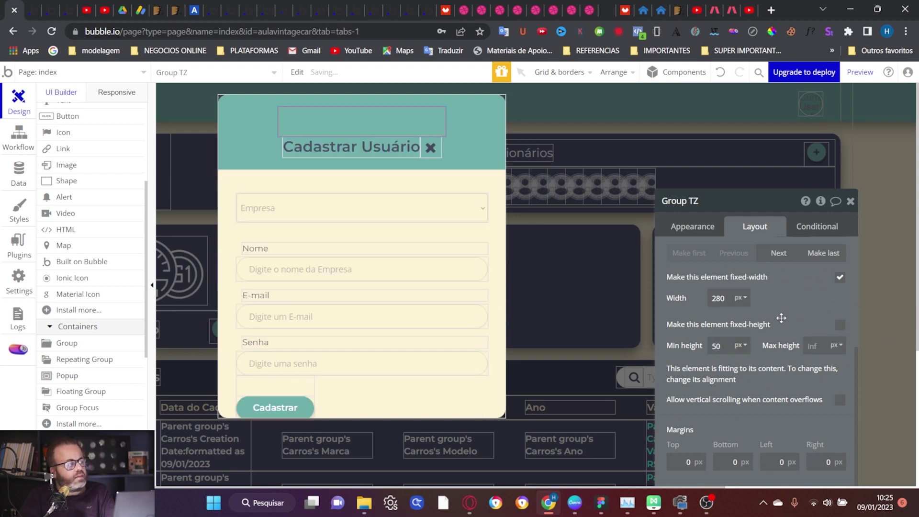
Move the Cadastrar Usuário title text into the new inner group by cutting and pasting it
left_click(383, 150)
right_click(380, 150)
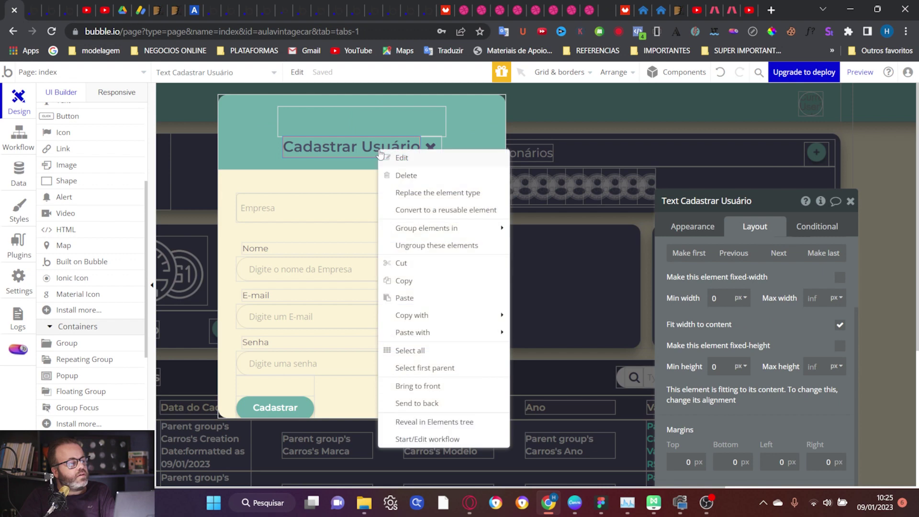
left_click(415, 263)
left_click(349, 124)
right_click(349, 125)
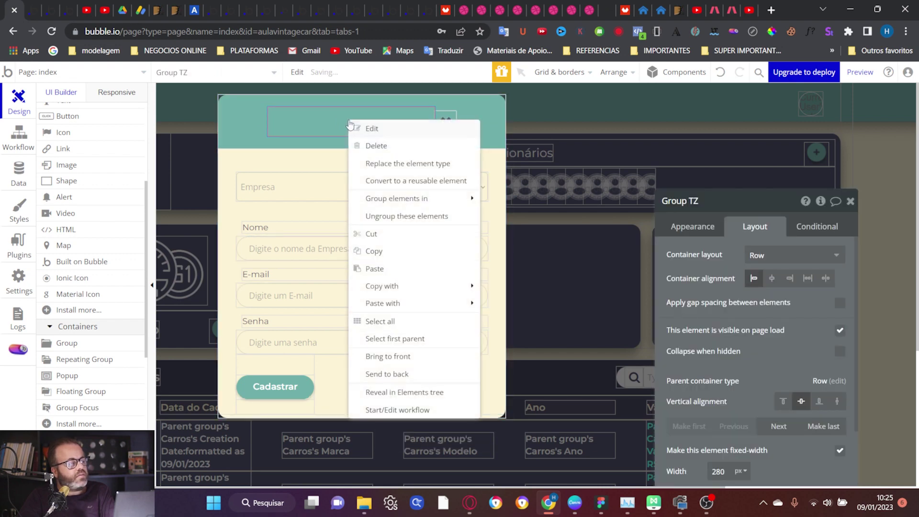
left_click(394, 271)
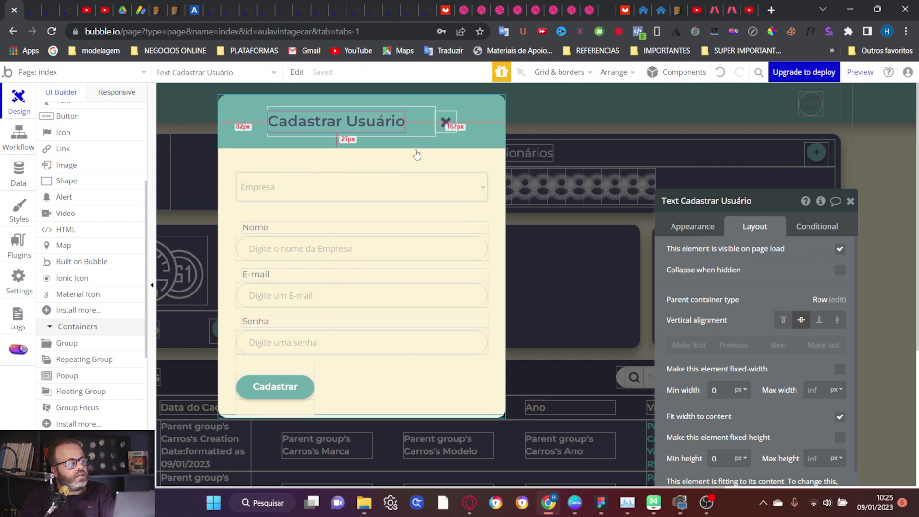
Remove the fixed width from the inner group that holds the title
left_click(425, 124)
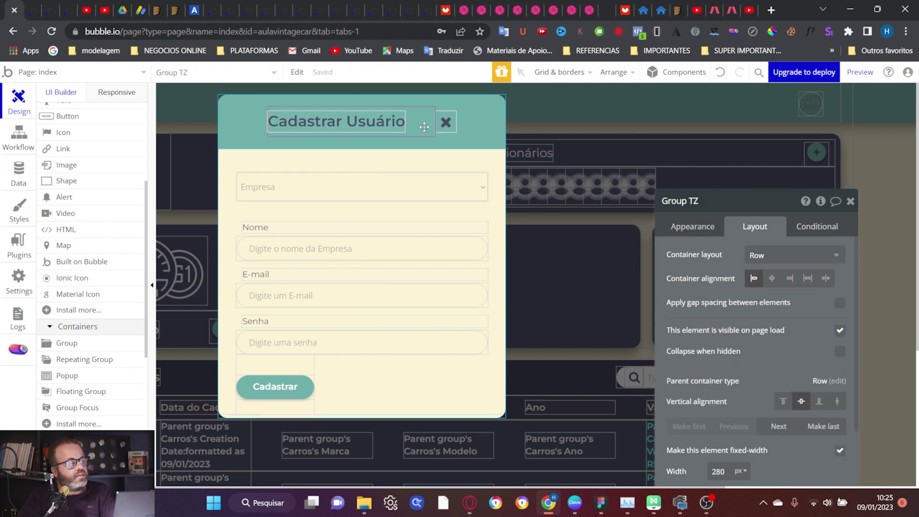
scroll(769, 332, "down", 4)
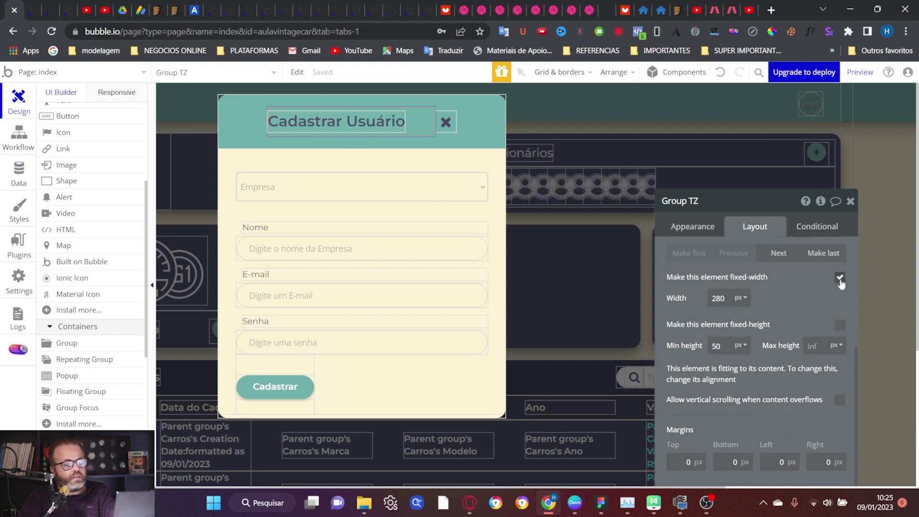
left_click(840, 278)
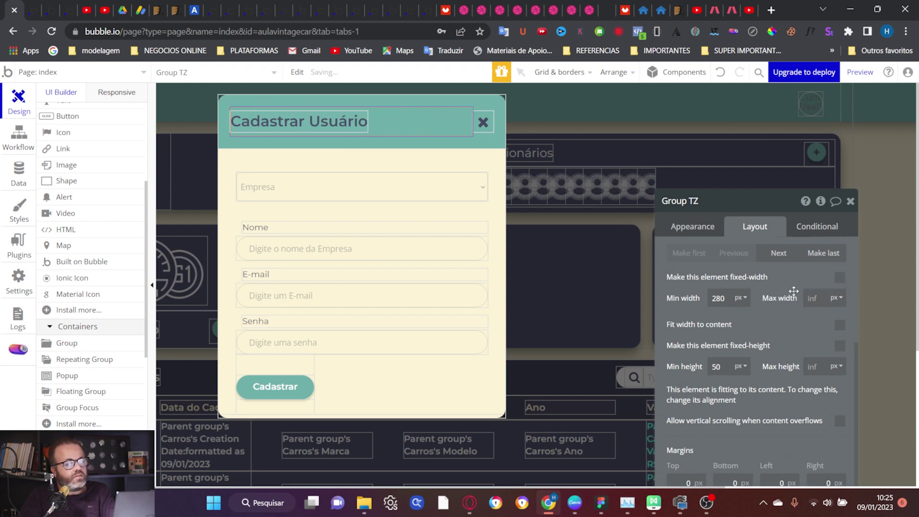
scroll(787, 315, "up", 4)
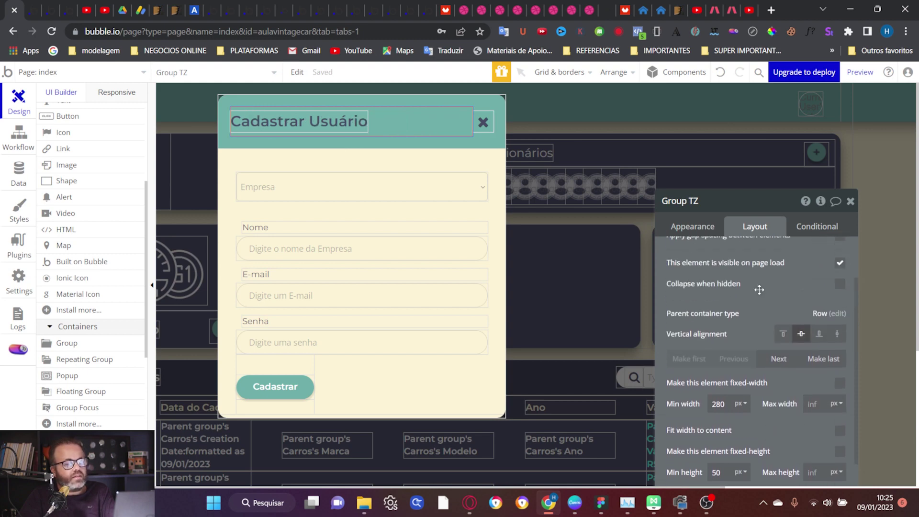
Set the title group's container alignment to center
left_click(329, 125)
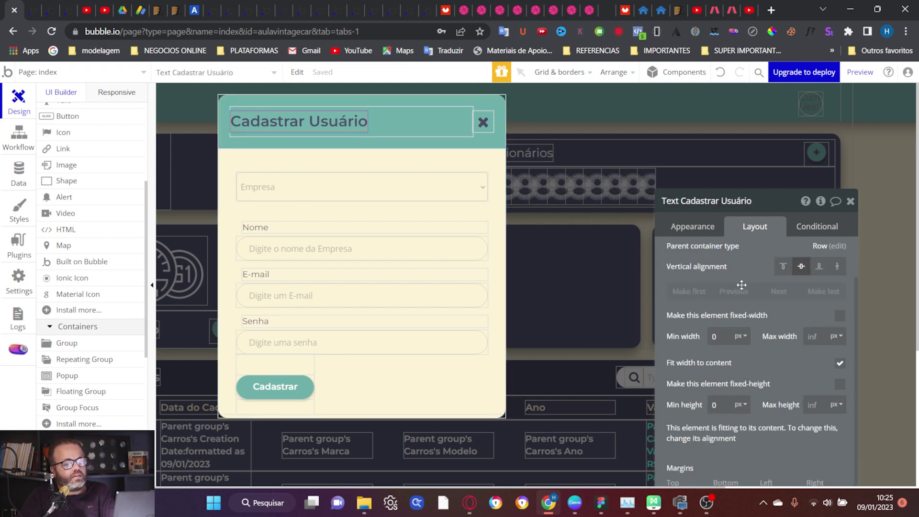
scroll(752, 288, "up", 2)
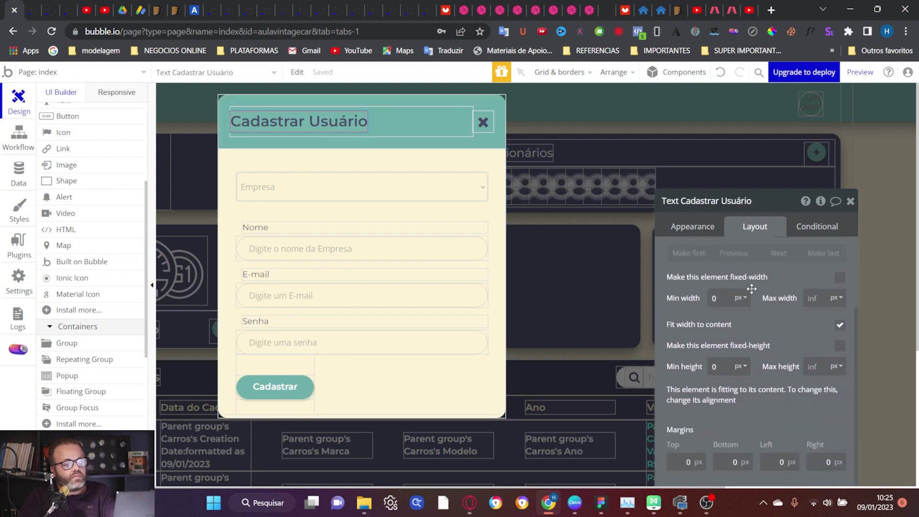
left_click(442, 133)
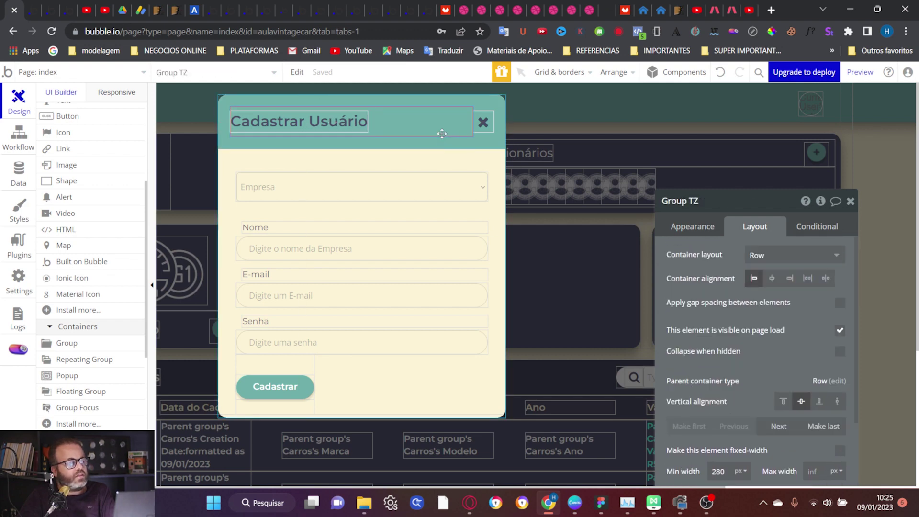
left_click(772, 279)
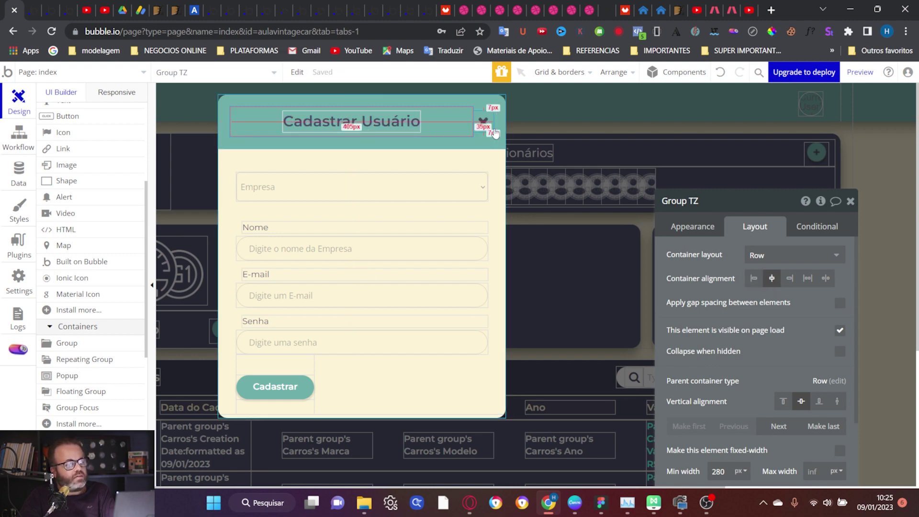
Try 10 px of padding on the right, left, bottom and top of the outer Cadastrar Usuário header group
left_click(481, 125)
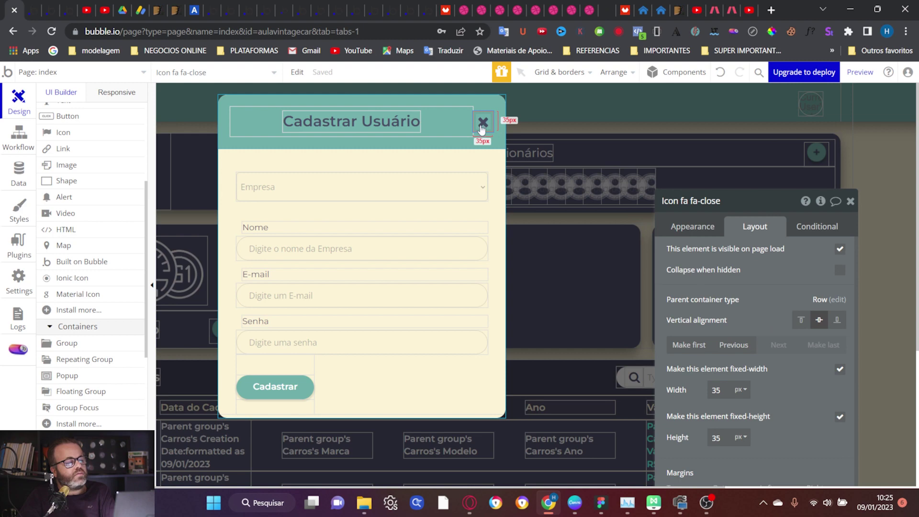
left_click(440, 97)
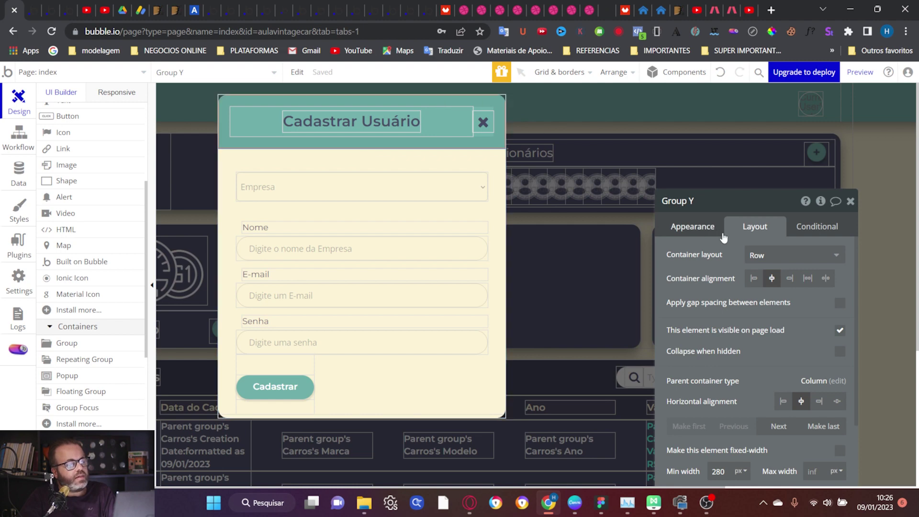
left_click_drag(743, 205, 679, 105)
scroll(728, 291, "down", 4)
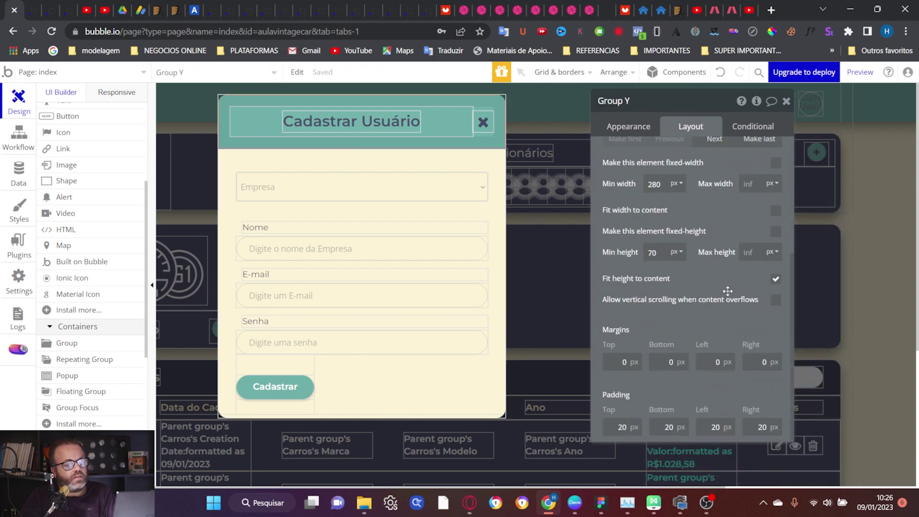
type("10")
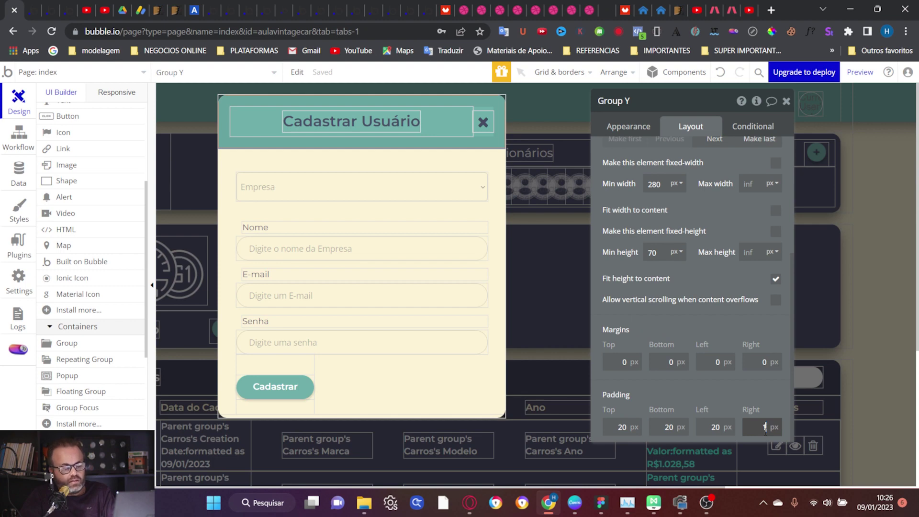
key("shift+Tab")
type("10")
key("shift+Tab")
type("10")
key("shift+Tab")
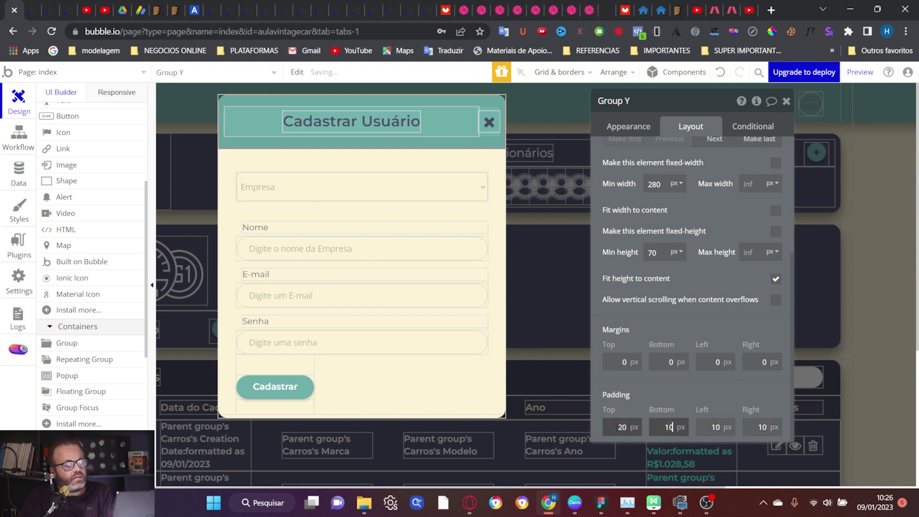
type("10")
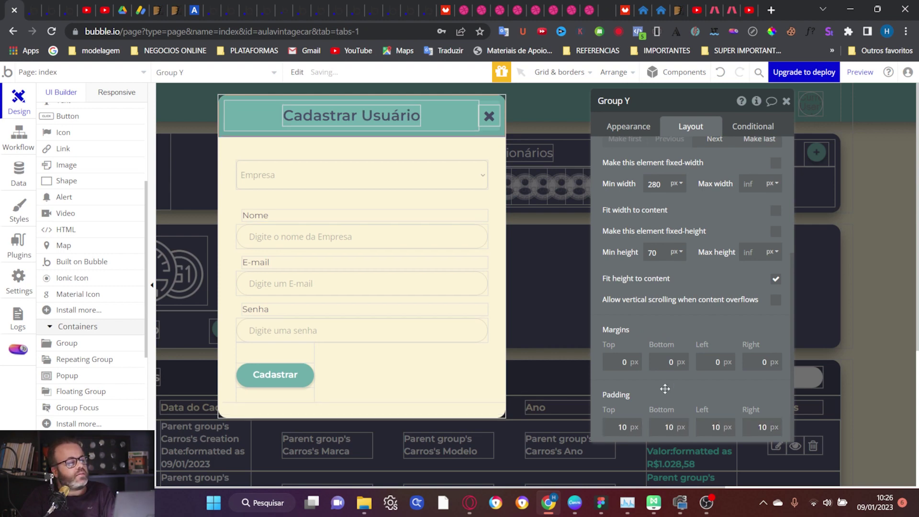
Restore the outer header group's padding to 20 px on all four sides
type("20")
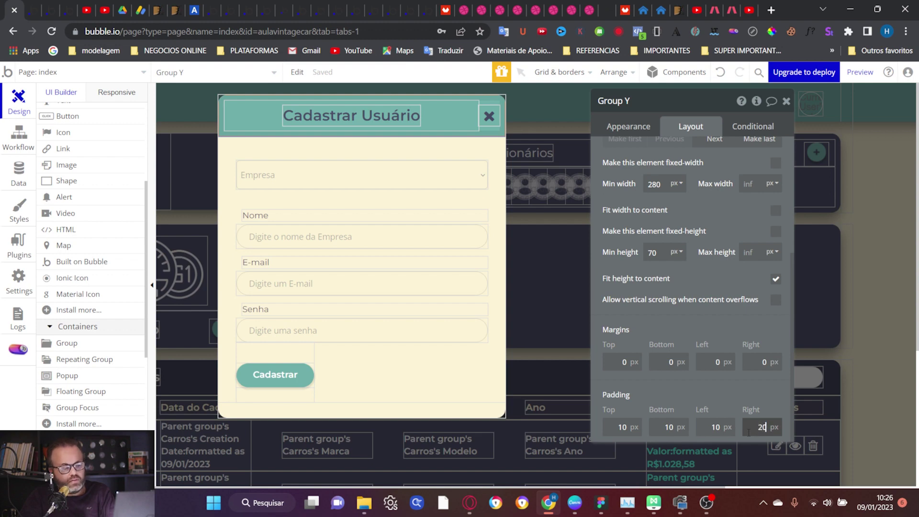
key("shift+Tab")
type("20")
key("shift+Tab")
type("20")
key("shift+Tab")
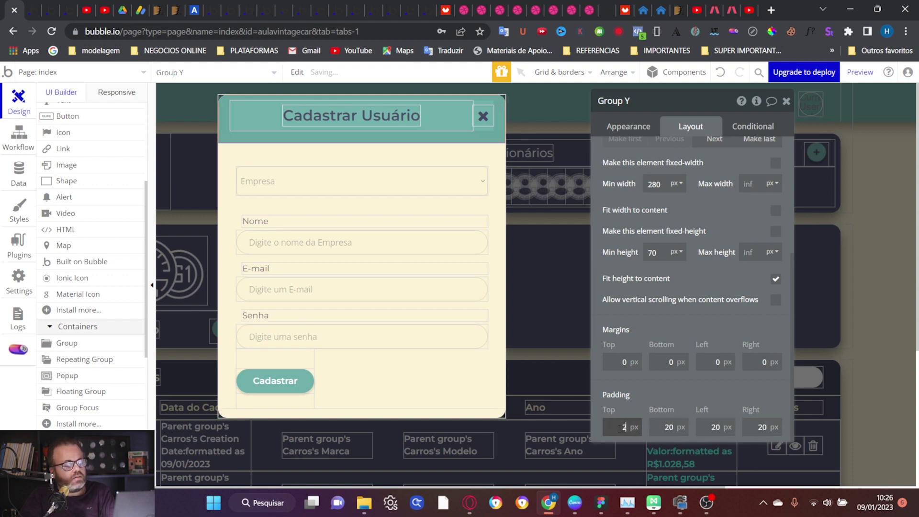
type("20")
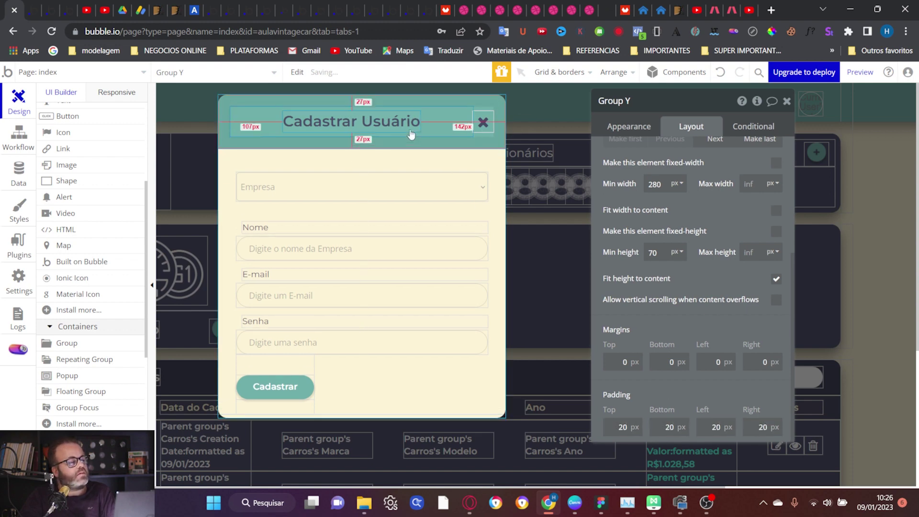
Duplicate the Cadastrar button within its group at the end of the popup form
left_click(479, 122)
left_click(484, 123)
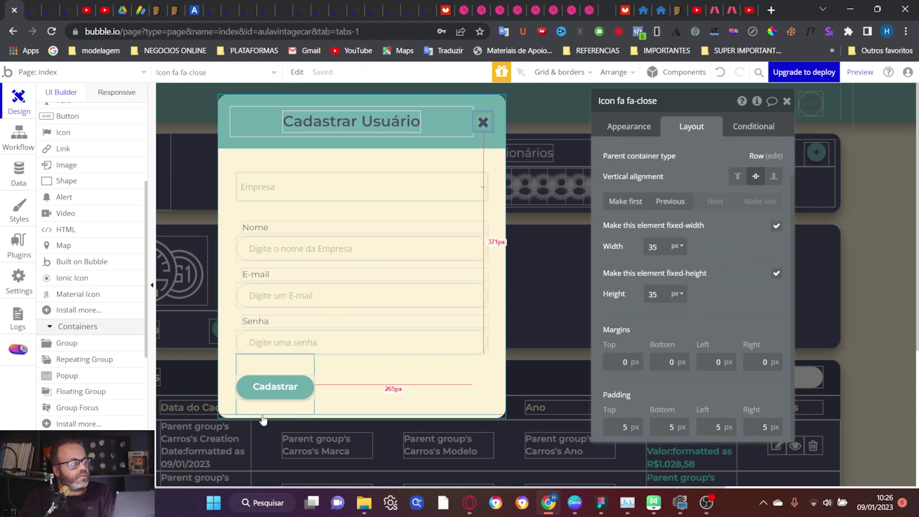
left_click(297, 396)
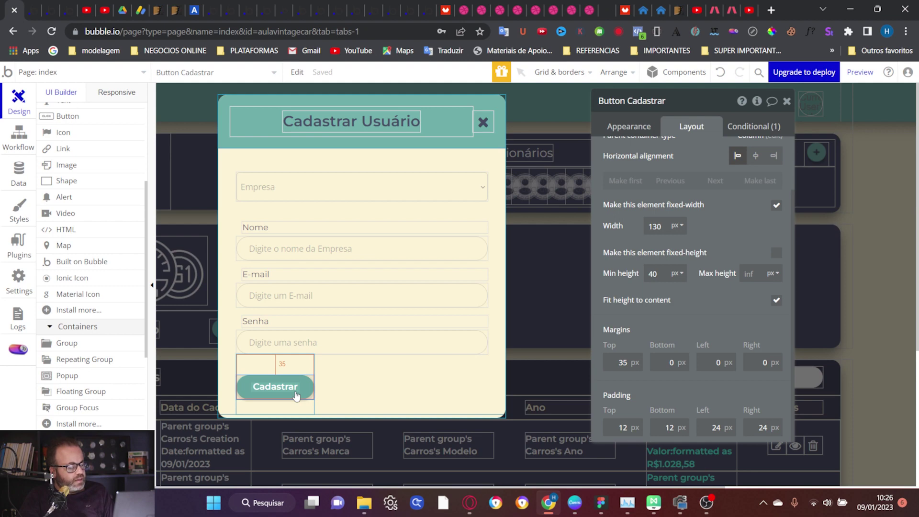
mouse_move(297, 396)
left_mouse_down()
mouse_move(364, 390)
mouse_move(303, 405)
left_mouse_up()
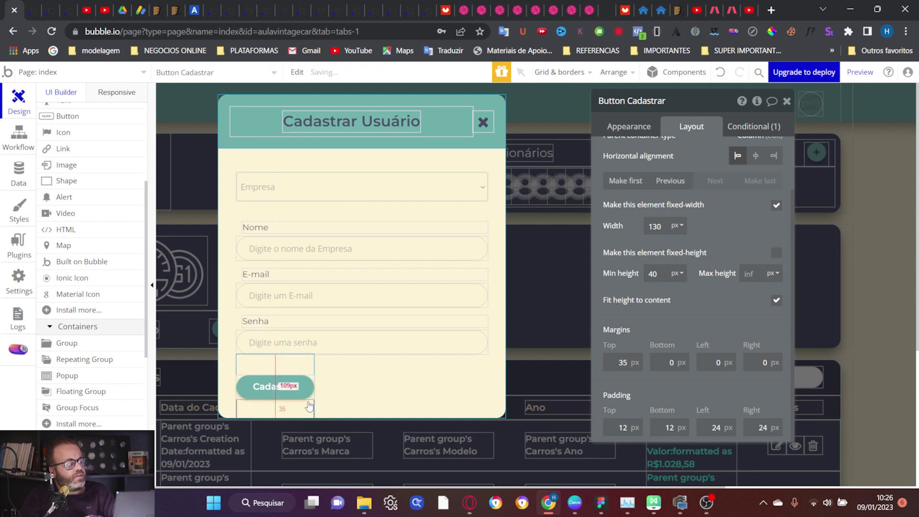
Add an empty group below the Senha field in the Cadastrar Usuário popup form
left_click(365, 381)
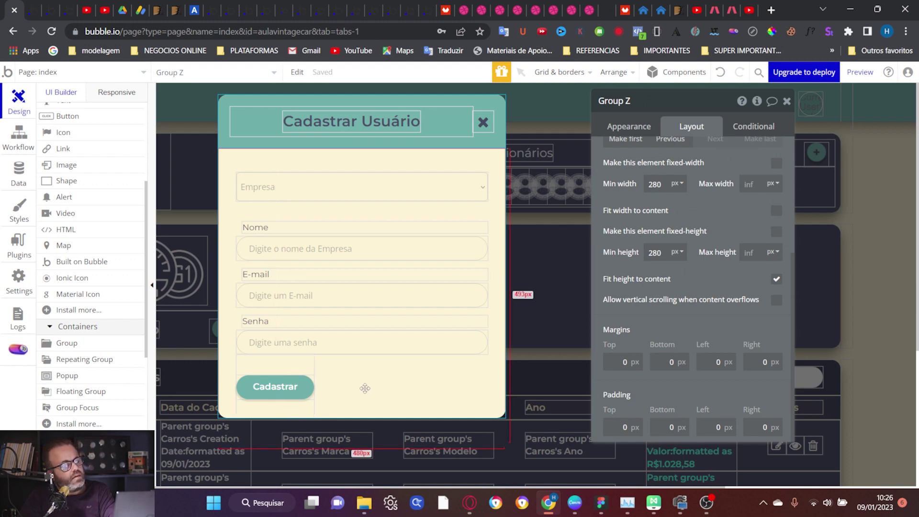
left_click(298, 391)
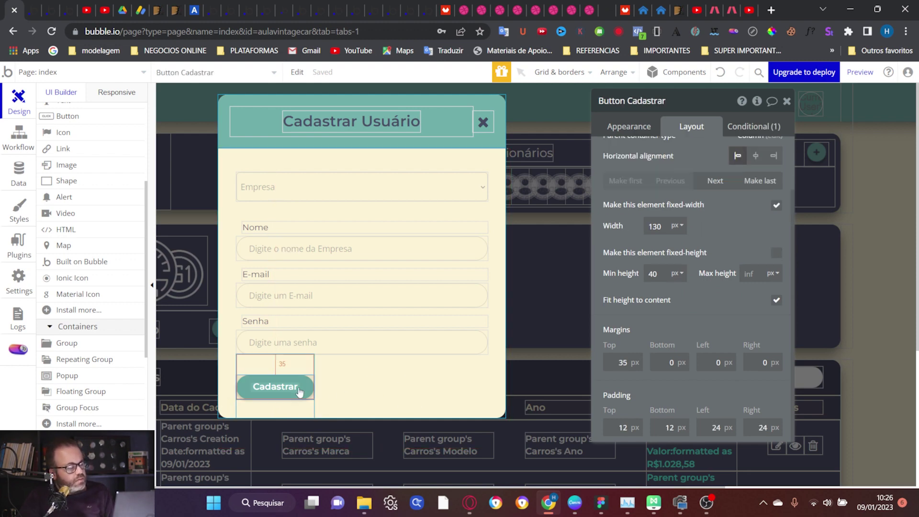
left_click(344, 388)
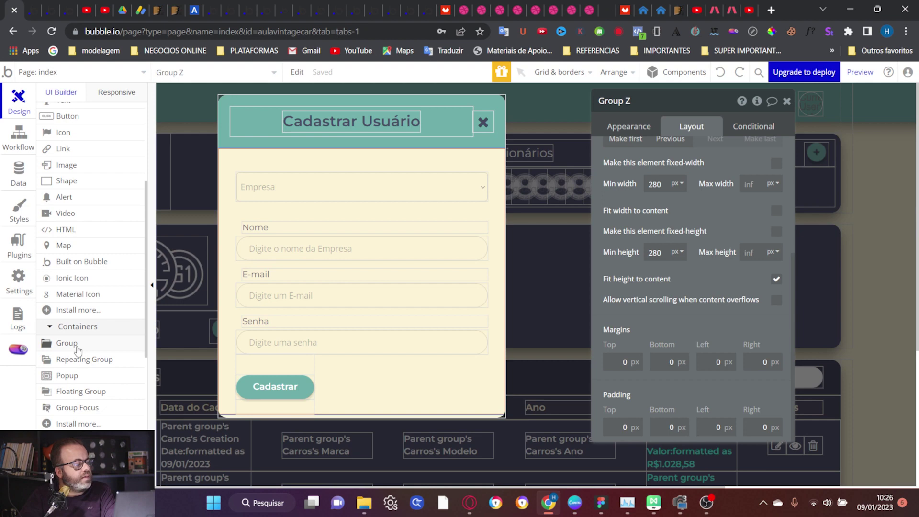
left_click_drag(77, 351, 391, 367)
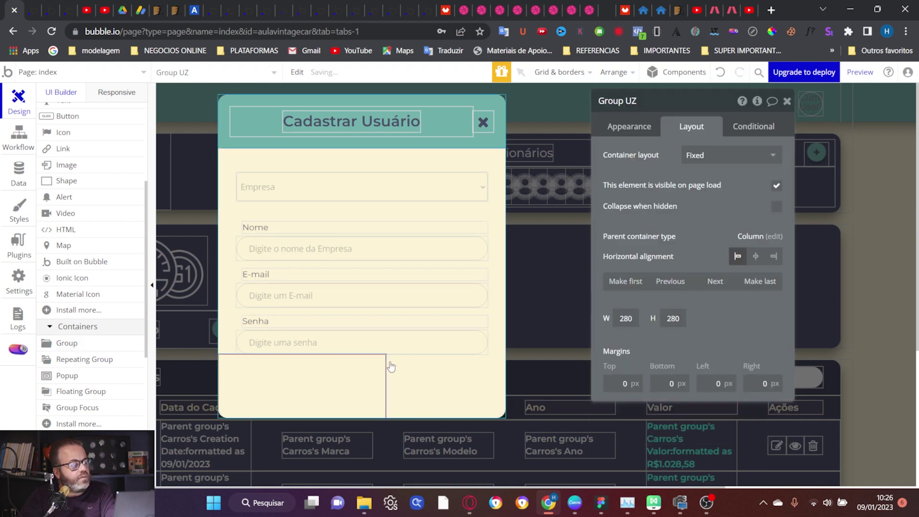
left_click(474, 379)
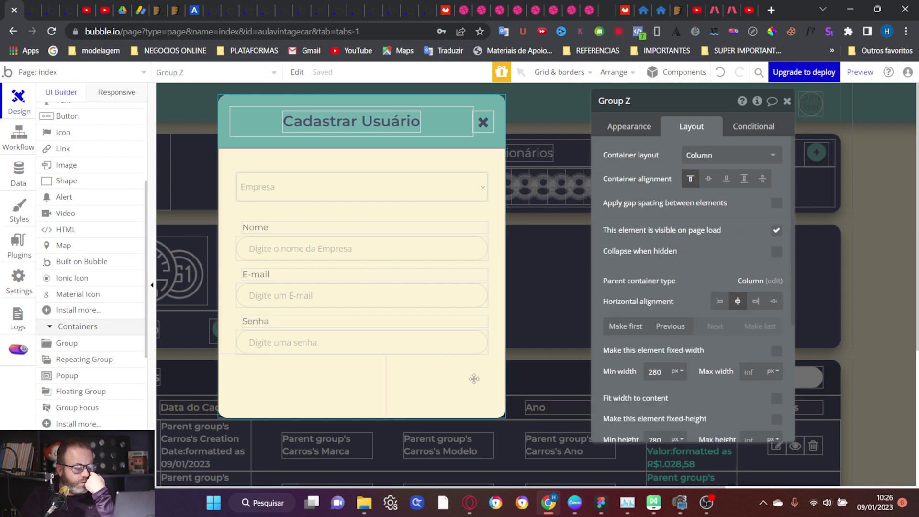
scroll(688, 362, "down", 4)
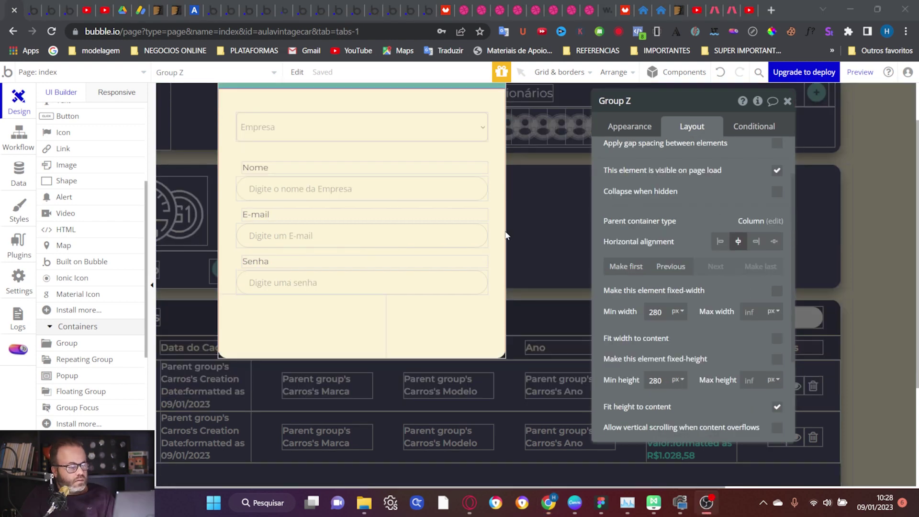
Set the new empty group's container layout to Row and its min height to 30 px
left_click_drag(330, 328, 385, 310)
left_click(709, 159)
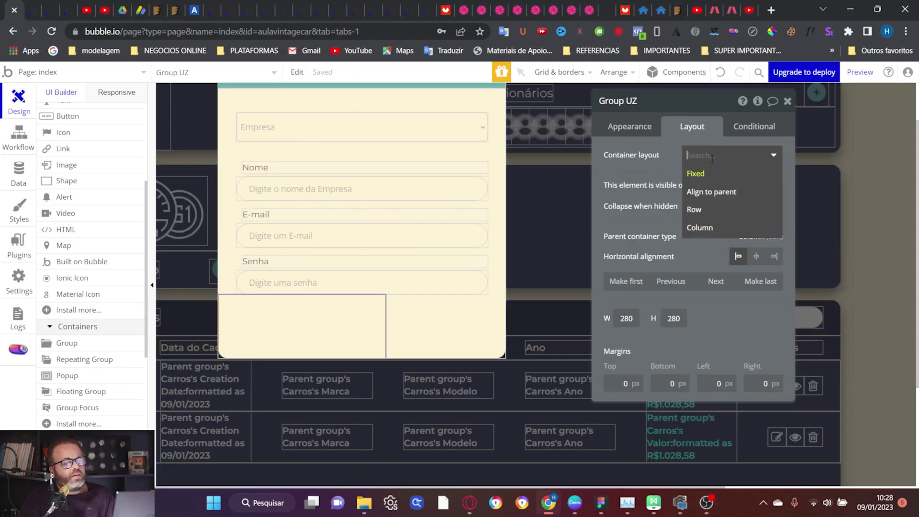
left_click(720, 210)
scroll(701, 239, "down", 3)
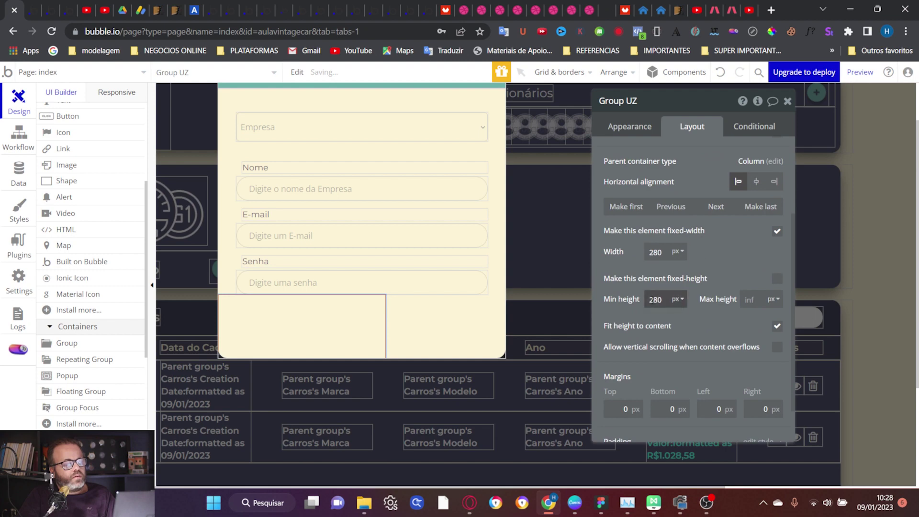
type("30")
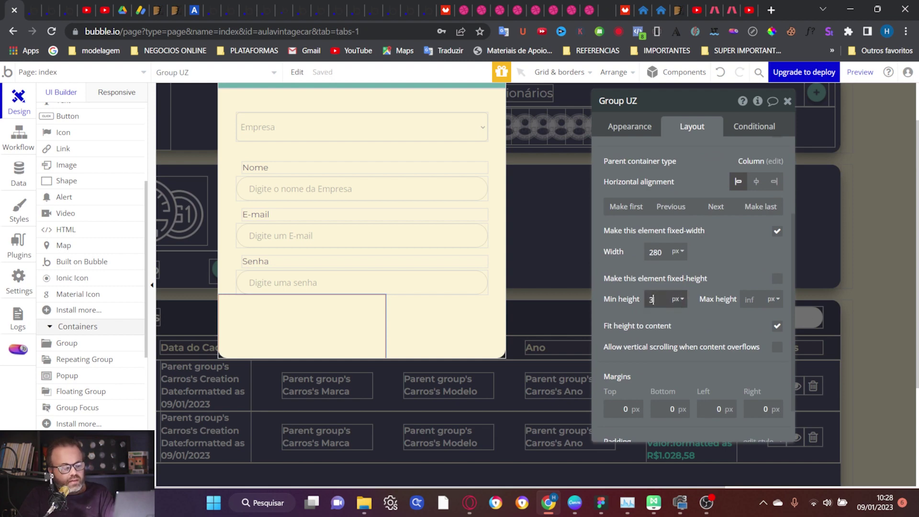
left_click(718, 276)
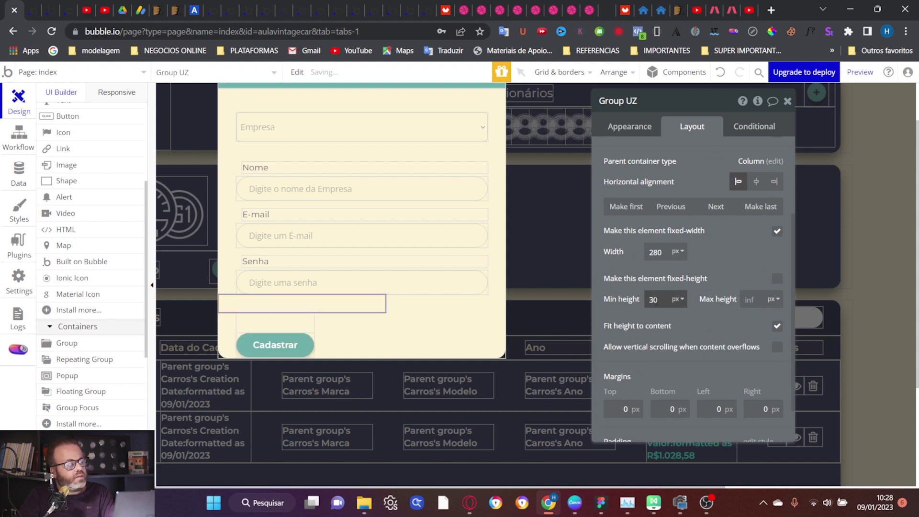
key("Tab")
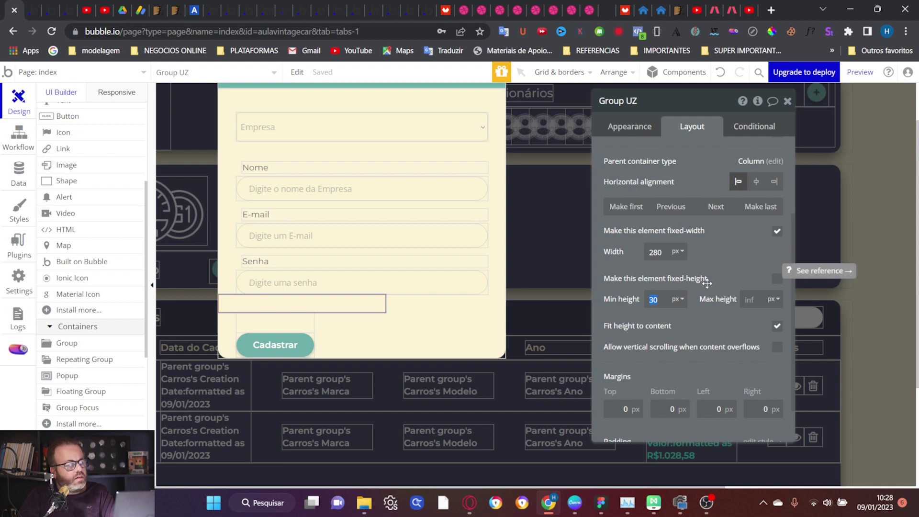
Try a min width of 200 px on the group that holds the Cadastrar buttons
right_click(301, 345)
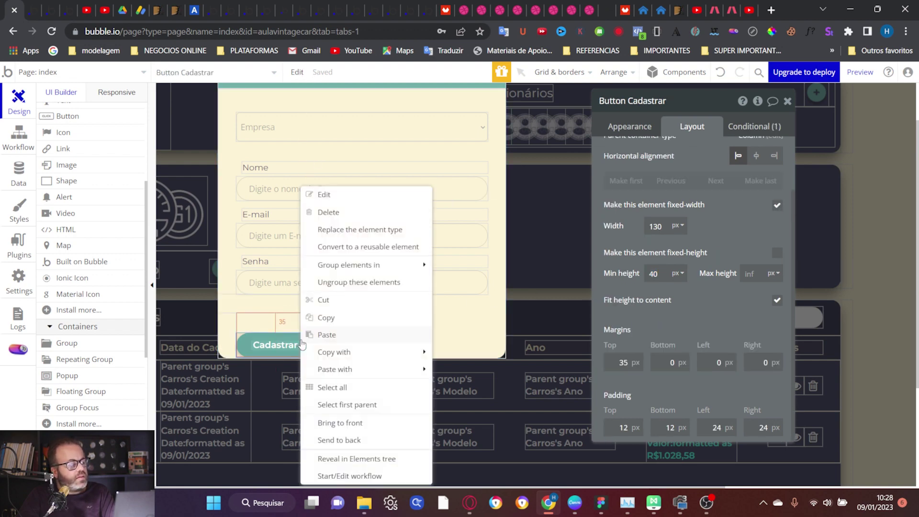
left_click(290, 324)
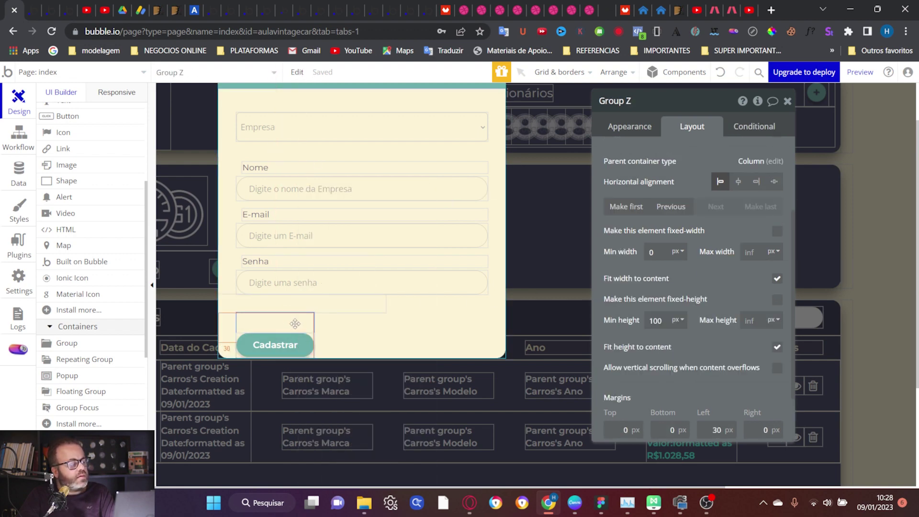
right_click(295, 324)
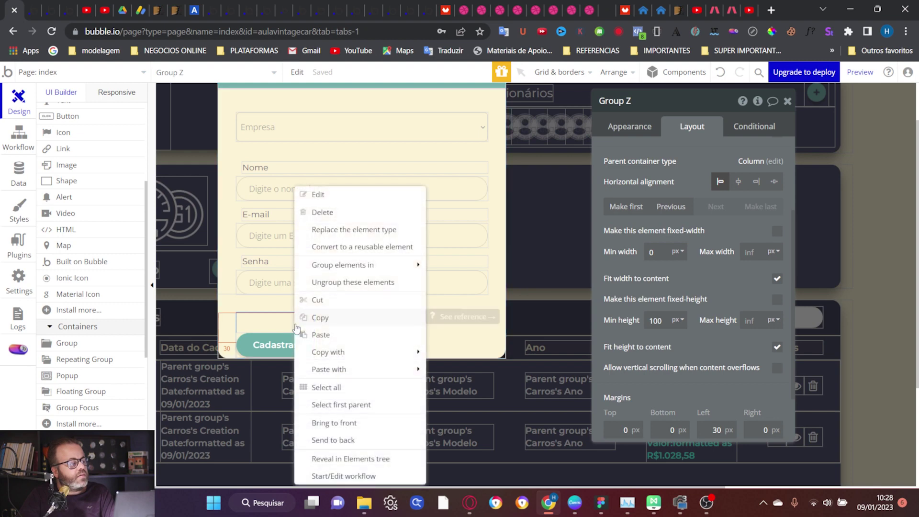
left_click(273, 319)
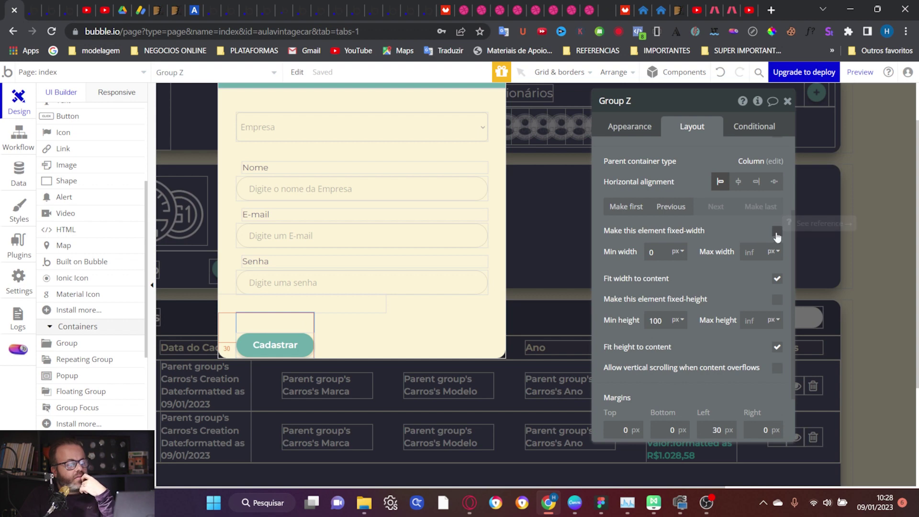
left_click(656, 252)
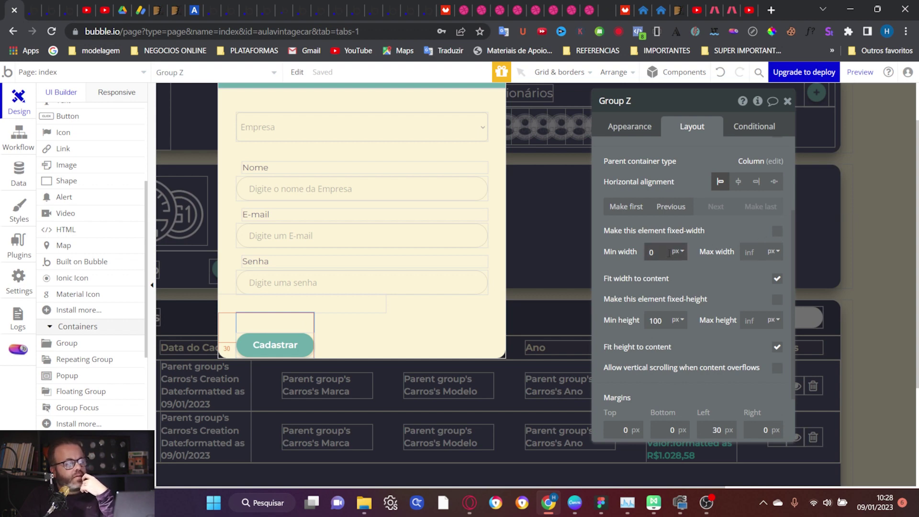
type("200")
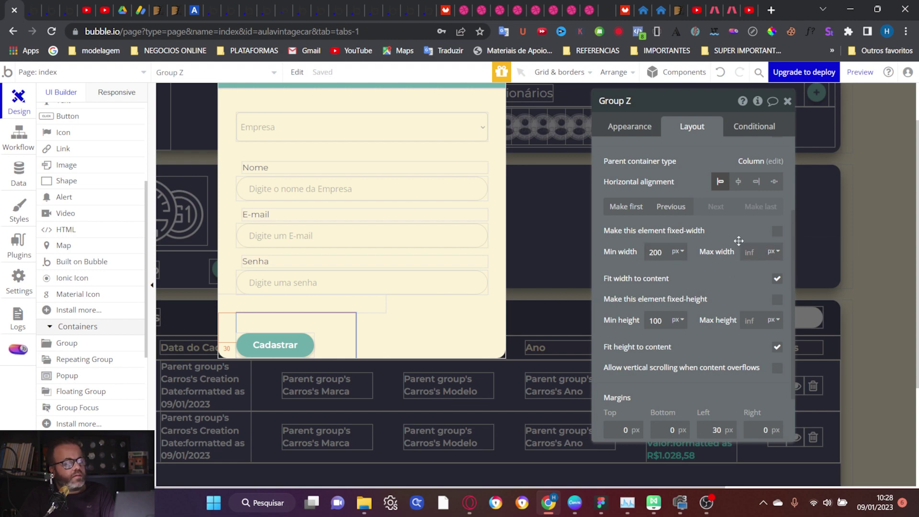
Try the fixed-width option on the button group, turn it off again, and raise its min width to 400 px
left_click(777, 232)
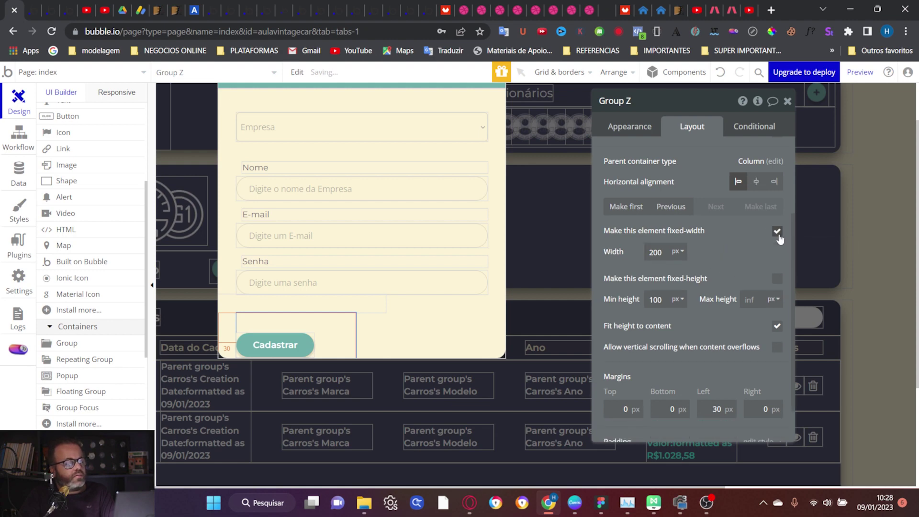
left_click(777, 232)
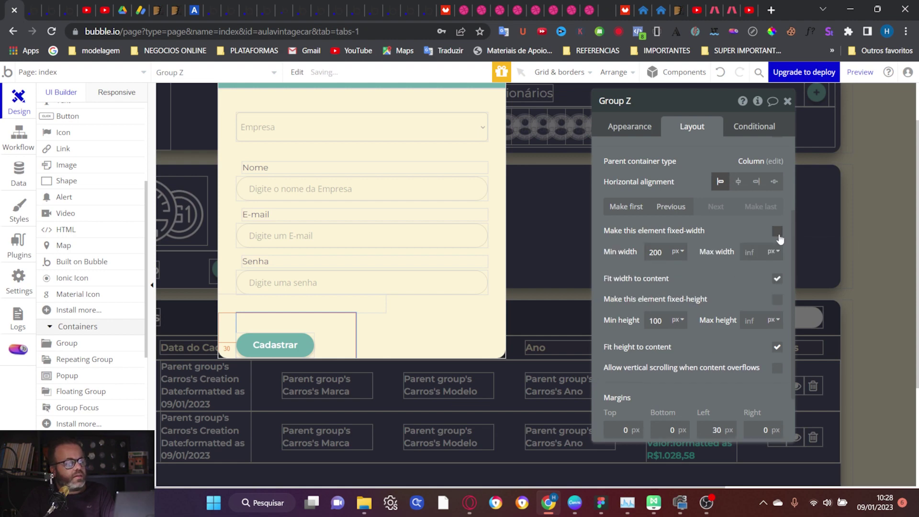
double_click(663, 254)
type("400")
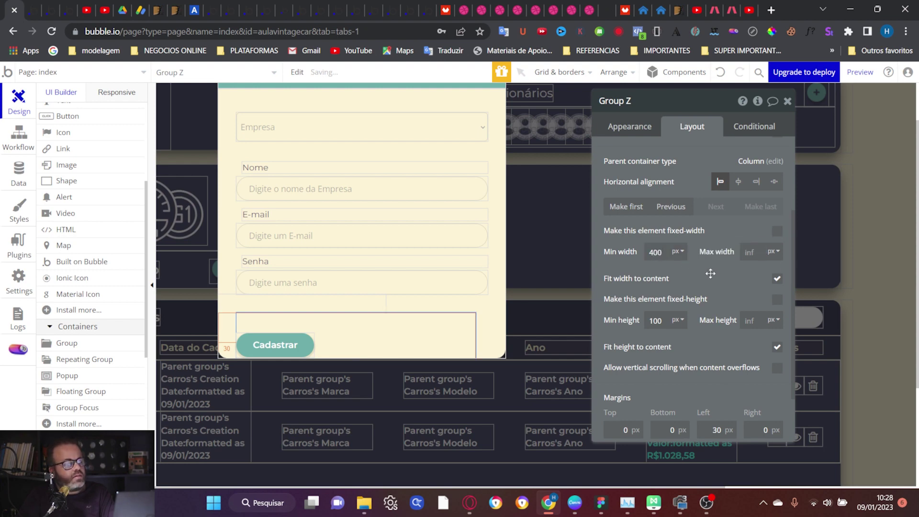
Delete the empty group between the Senha field and the button group
left_click(316, 305)
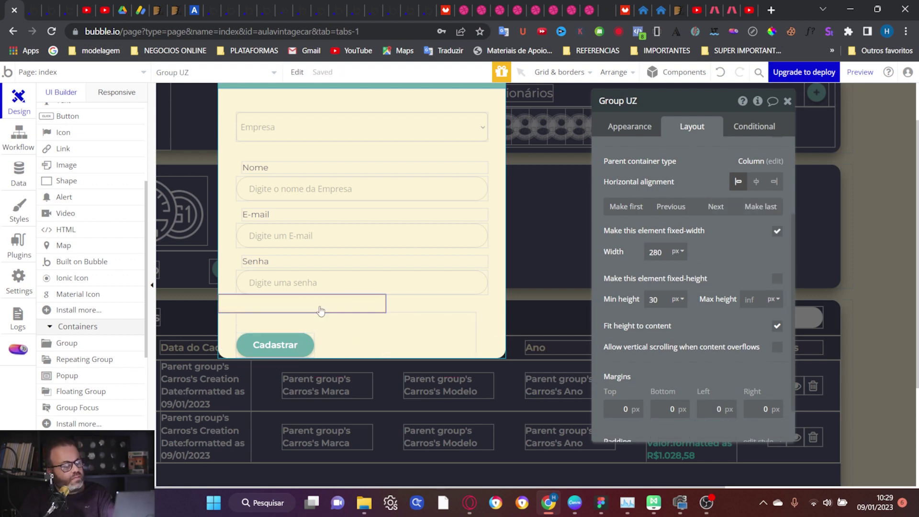
key("Delete")
left_click(353, 322)
left_click(295, 337)
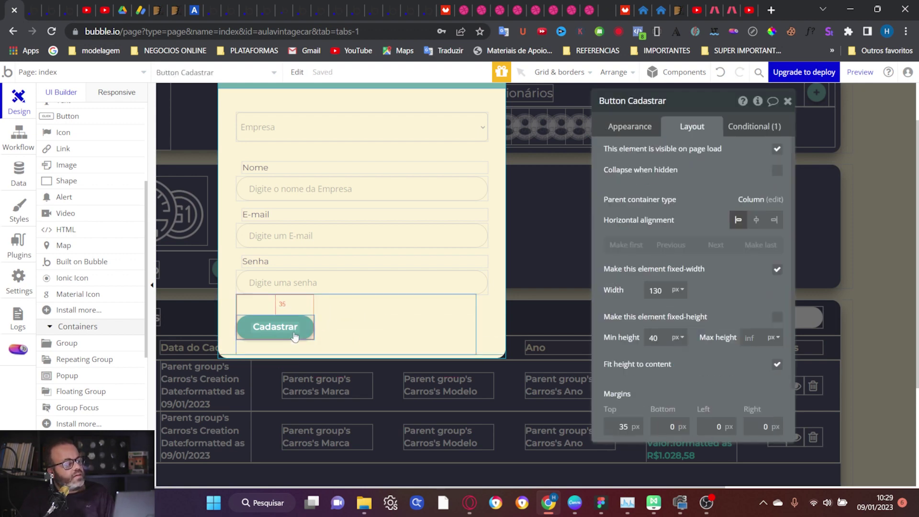
Change the container layout of the group holding the Cadastrar buttons to Row
left_click(410, 328)
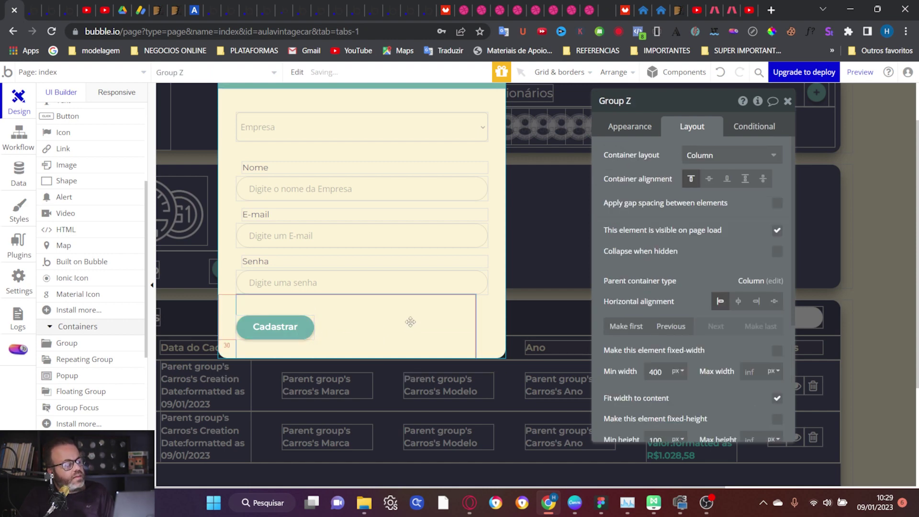
left_click(710, 154)
left_click(711, 208)
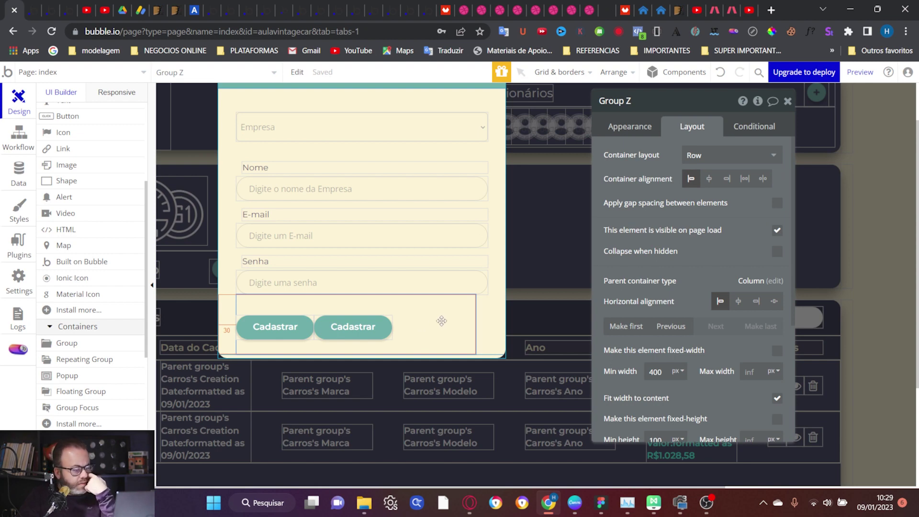
Reset the button group's min width to 0 px
left_click(370, 332)
scroll(441, 308, "up", 1)
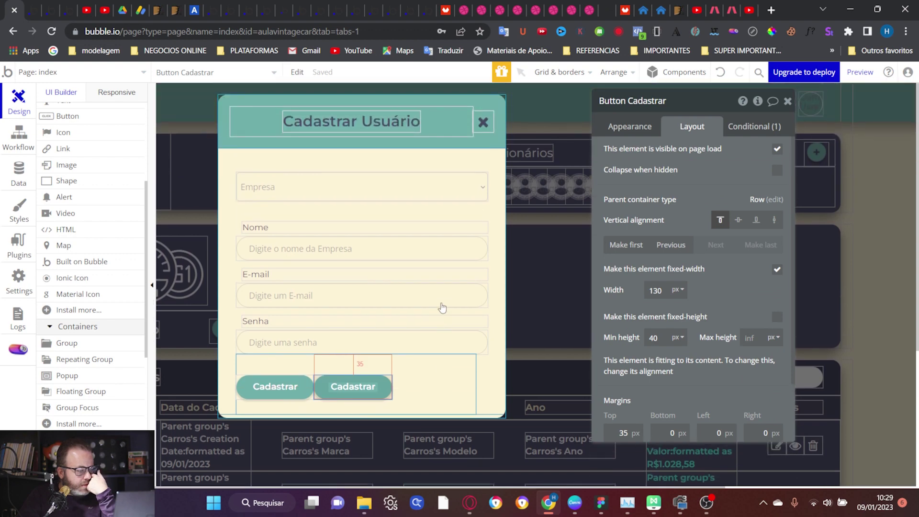
left_click(463, 387)
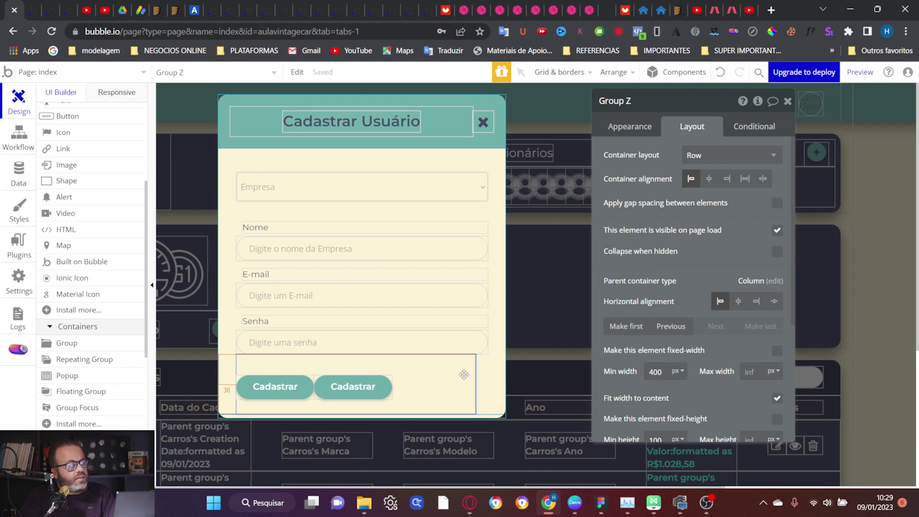
scroll(689, 289, "down", 3)
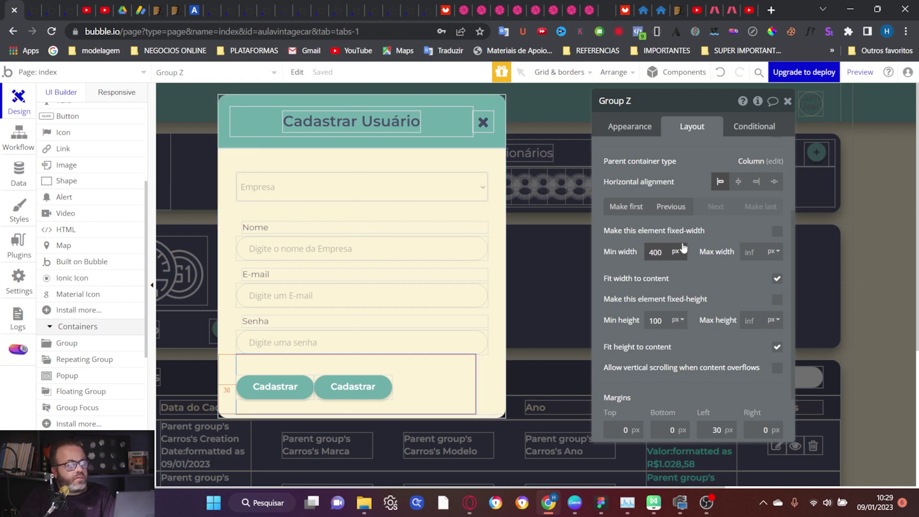
key("BackSpace")
key("BackSpace")
key("BackSpace")
type("0")
left_click(721, 268)
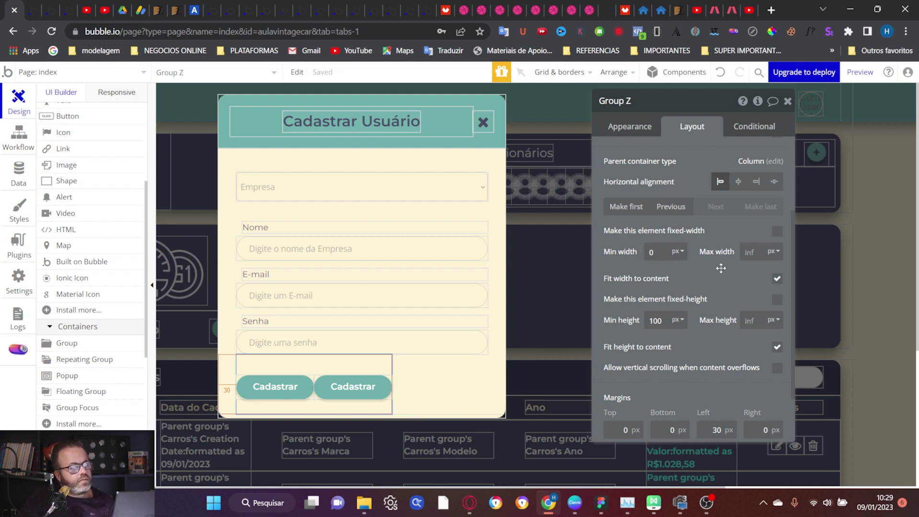
Turn off fit width to content for the group holding the two Cadastrar buttons
left_click(441, 389)
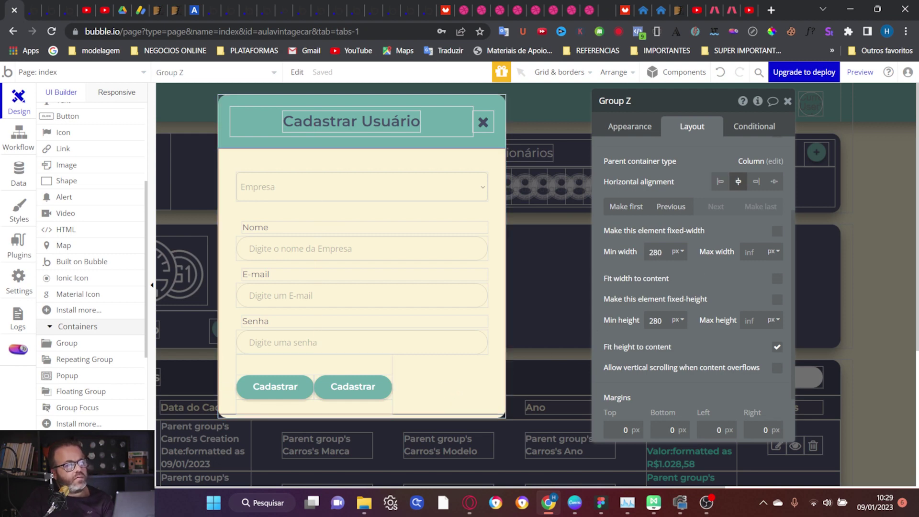
left_click(378, 371)
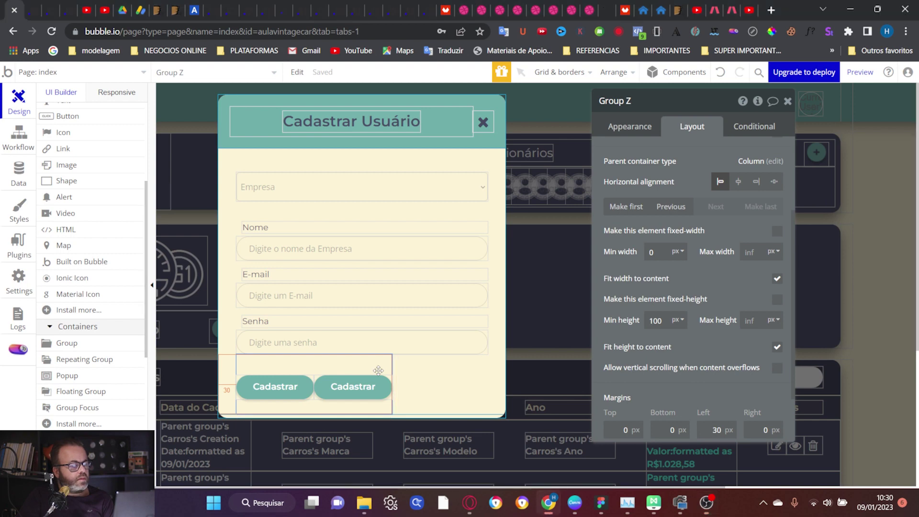
left_click(777, 279)
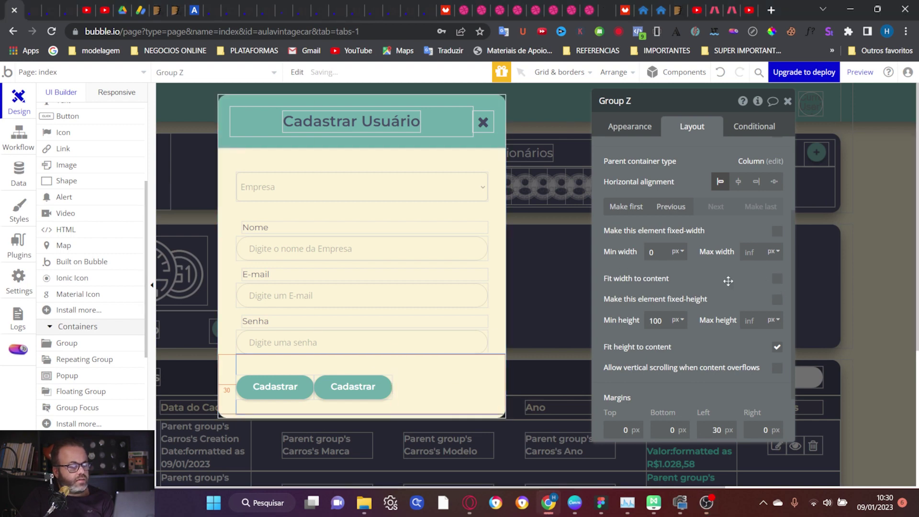
Set the button group's right margin to 30 px and its container alignment to right
scroll(756, 356, "down", 2)
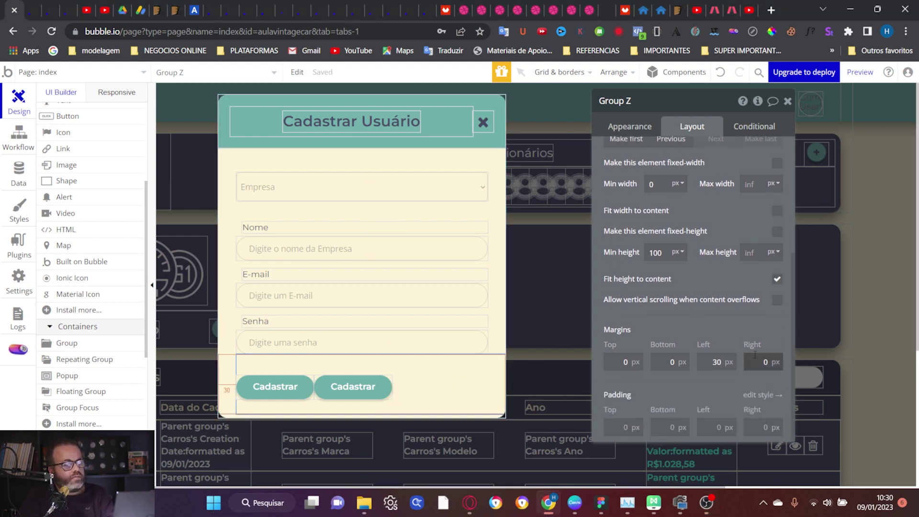
left_click(739, 331)
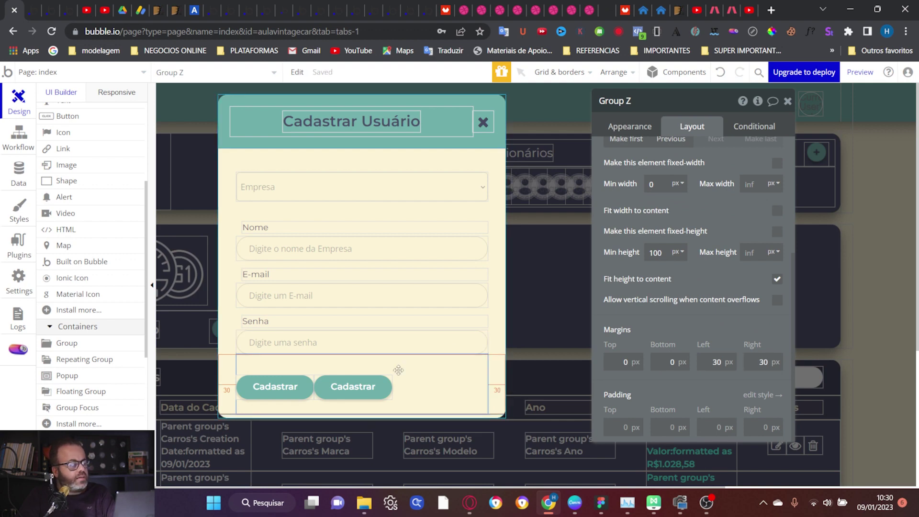
scroll(744, 271, "up", 4)
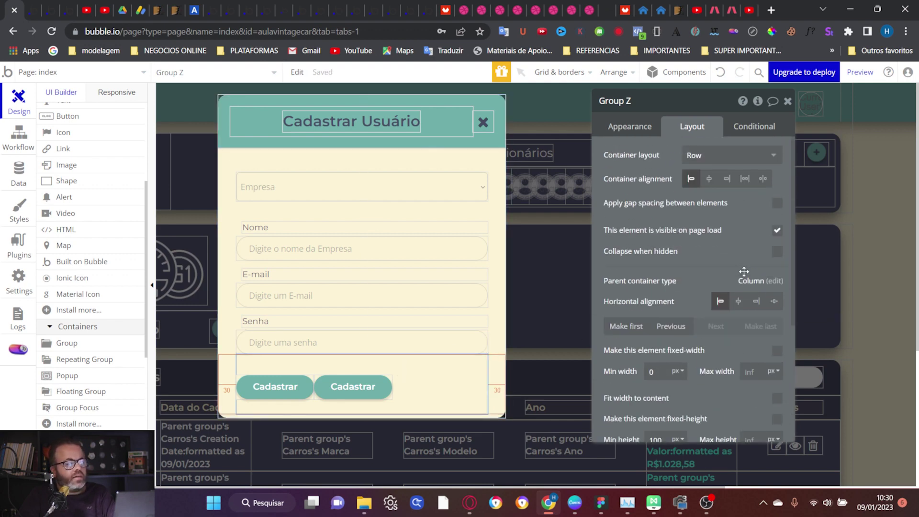
left_click(729, 182)
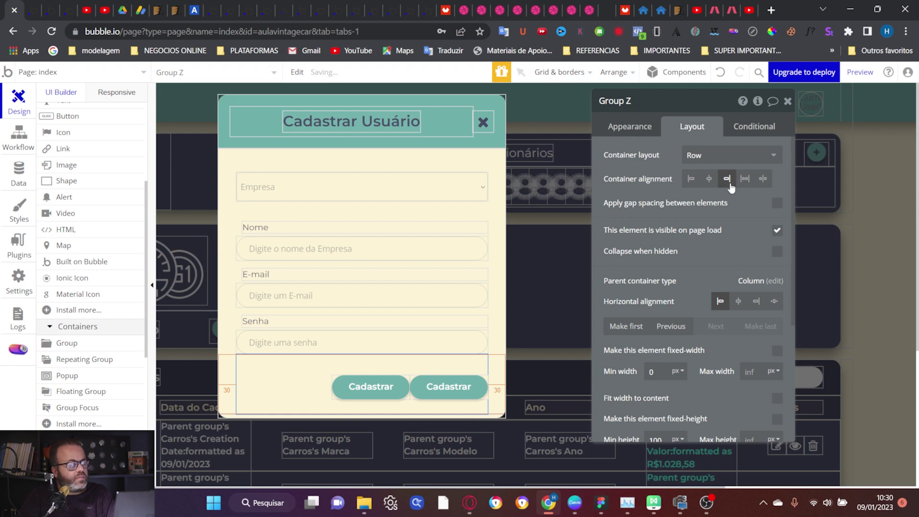
Apply gap spacing between the elements of the button group with a column gap of 15 px
left_click(777, 203)
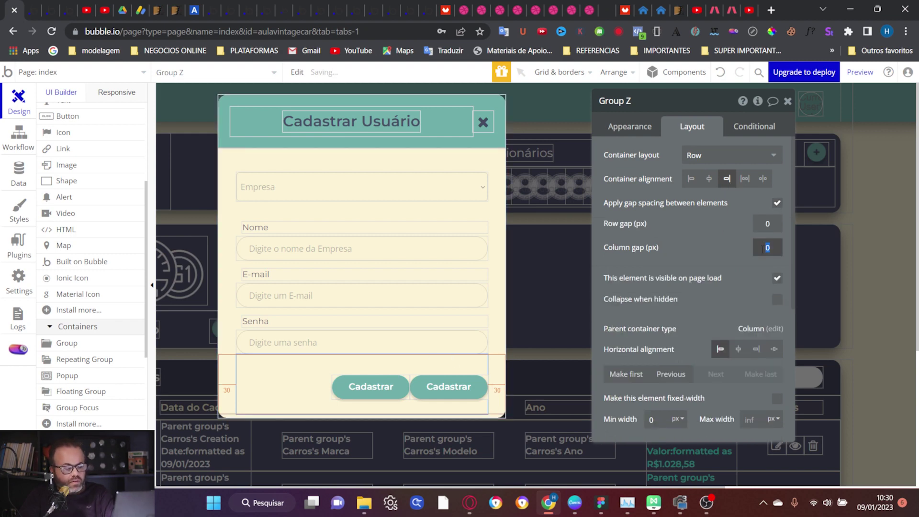
type("8")
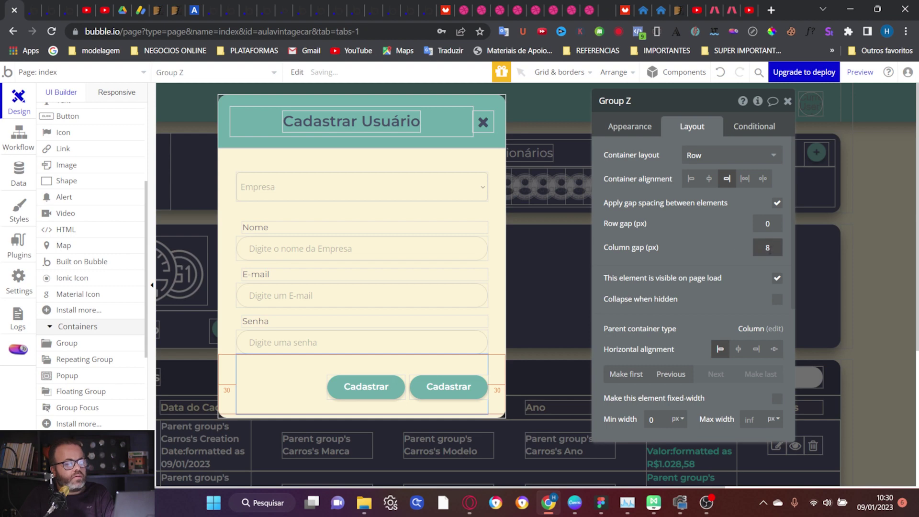
type("10")
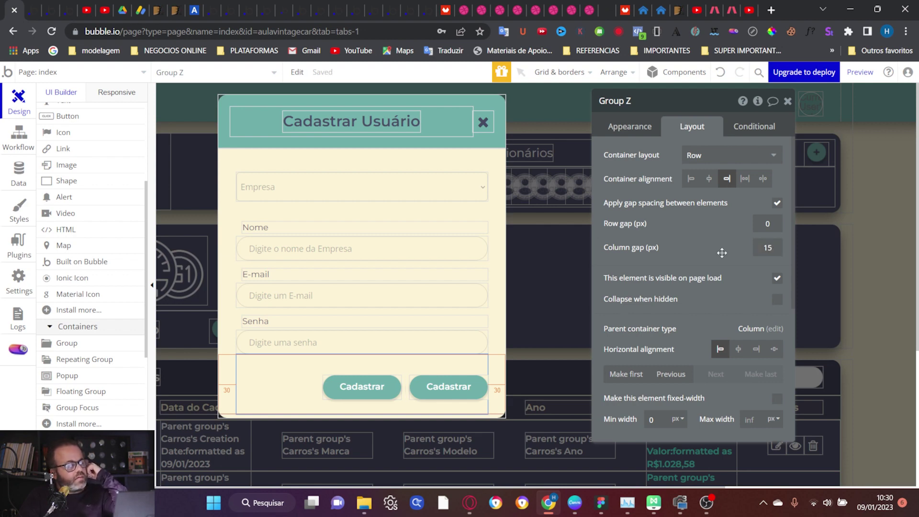
left_click(440, 390)
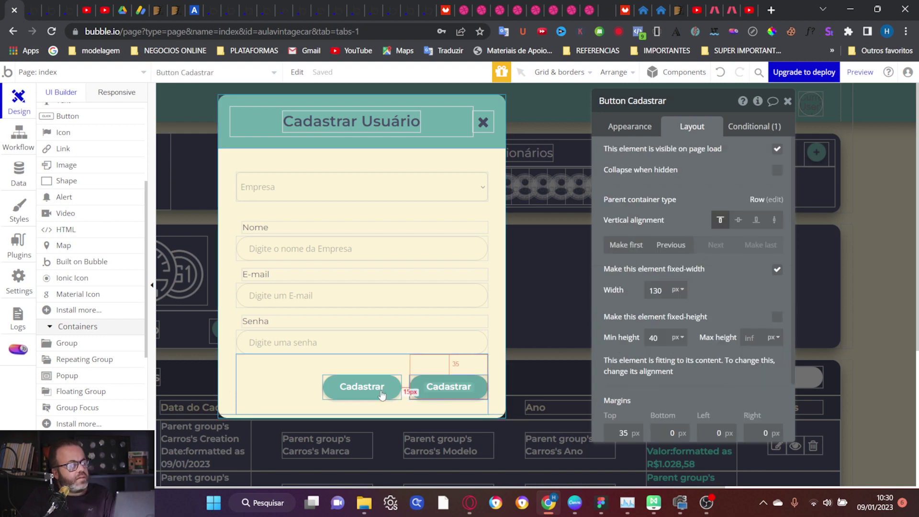
left_click(377, 394)
left_click(446, 389)
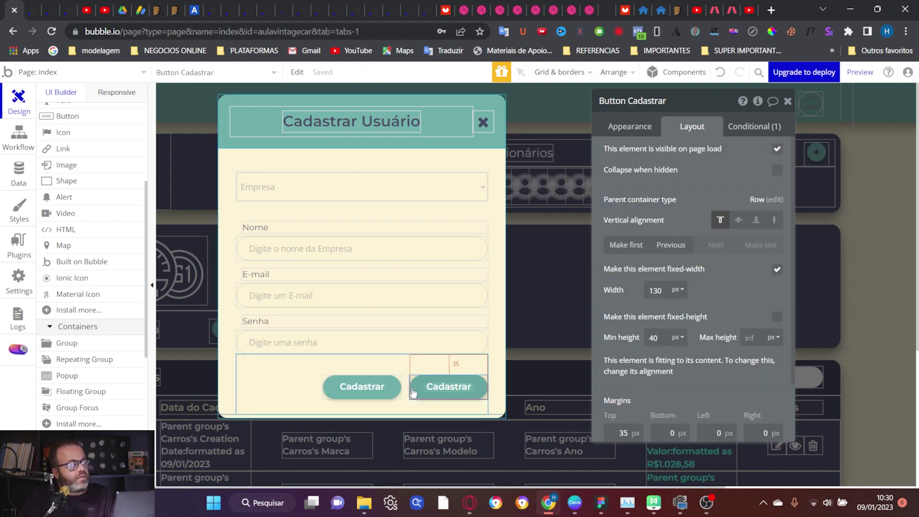
left_click(378, 392)
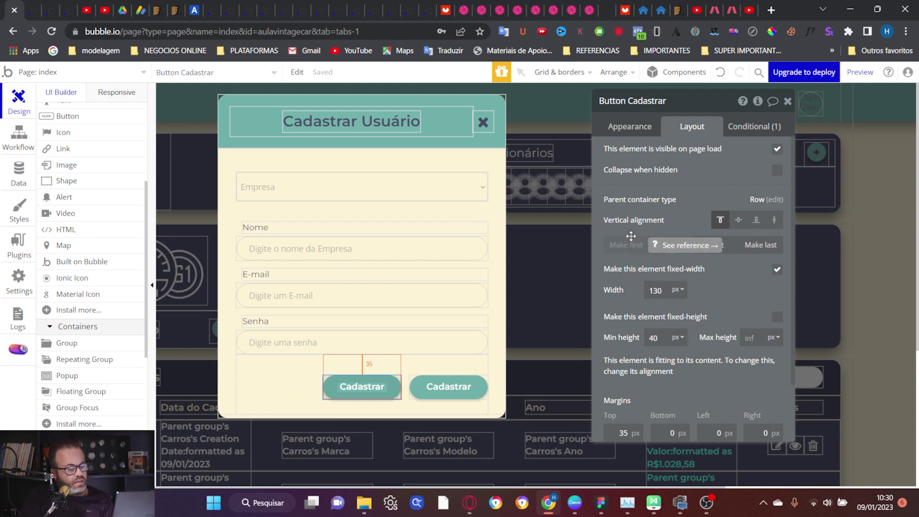
left_click(537, 206)
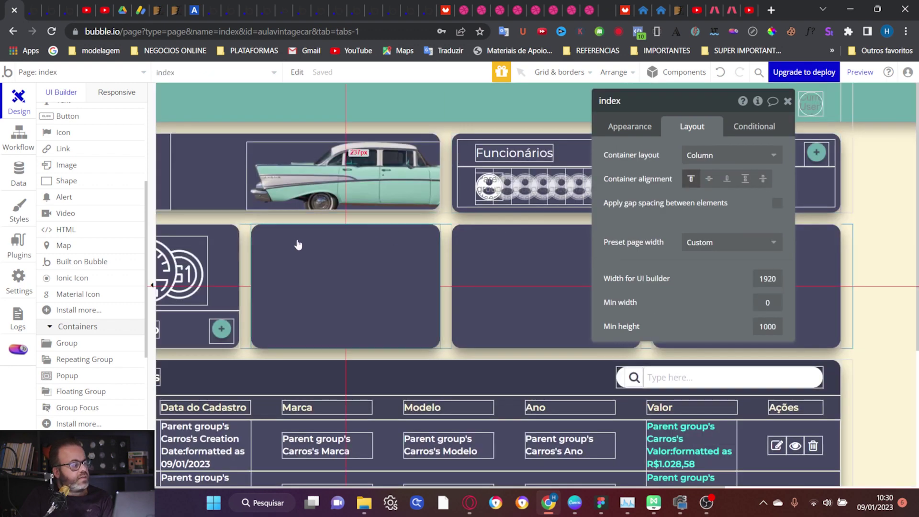
Copy the background color of the Cancelar button in Popup A
scroll(108, 203, "up", 4)
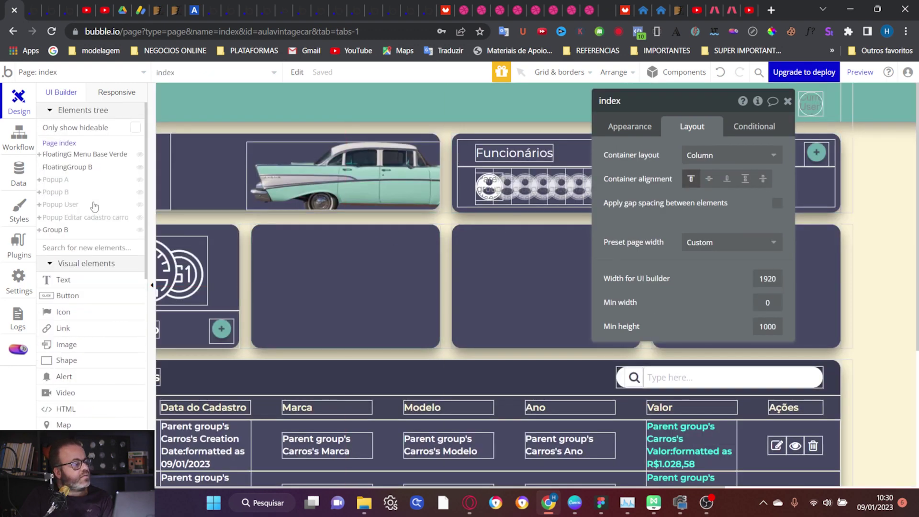
left_click(56, 180)
scroll(440, 281, "down", 5)
left_click(485, 338)
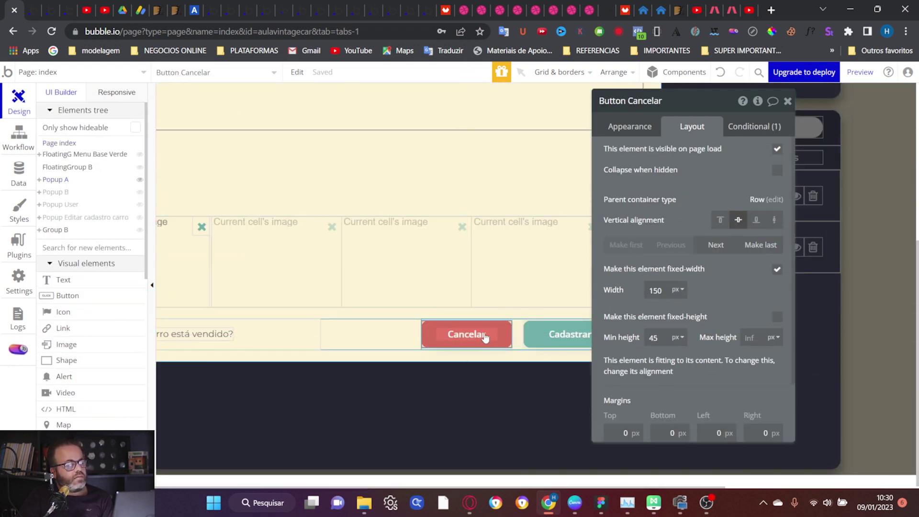
left_click(623, 127)
scroll(707, 269, "down", 4)
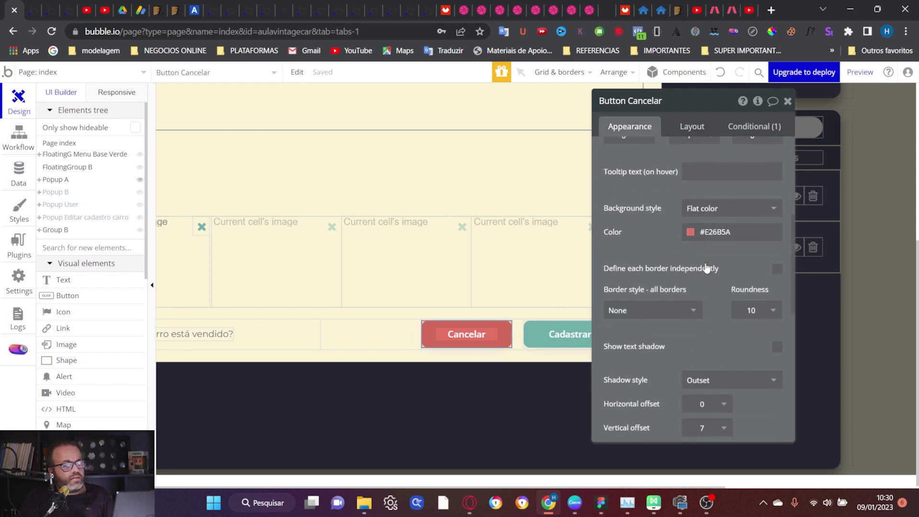
double_click(717, 227)
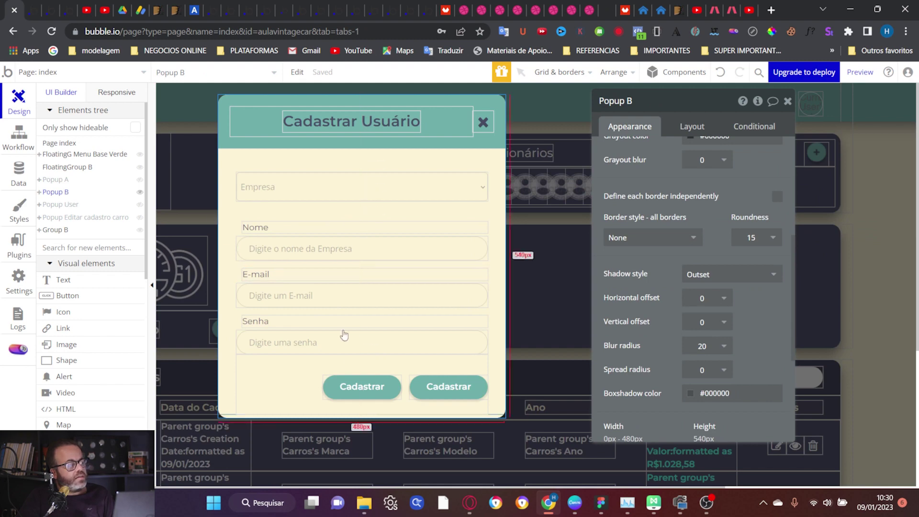
Set the background color of the first Cadastrar button in Popup B to #E26B5A
left_click(343, 365)
left_click(362, 388)
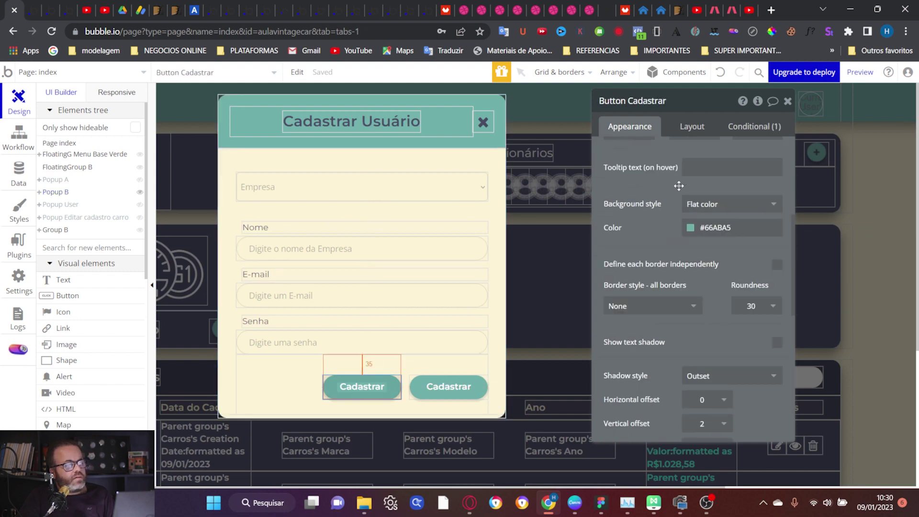
left_click(716, 228)
type("#E26B5A")
left_click(653, 230)
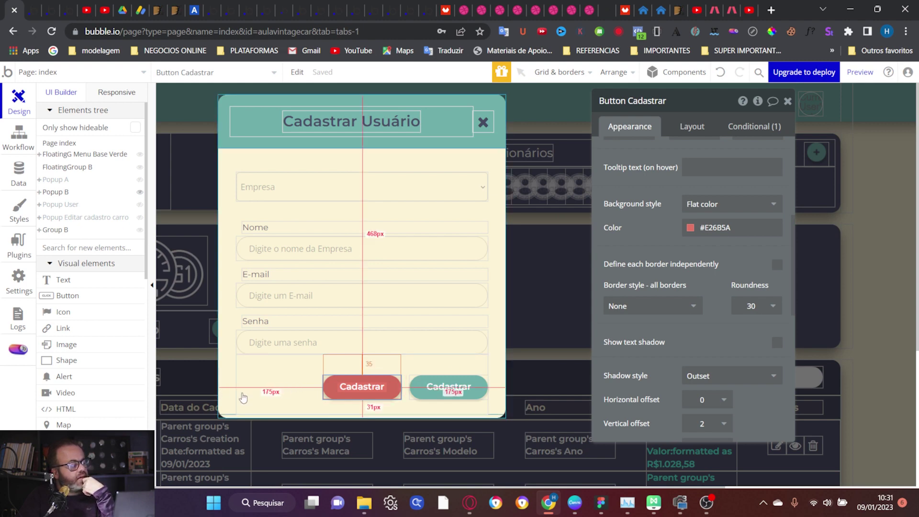
Set the red Cadastrar button's background color when hovered to #E26B5A
left_click(498, 373)
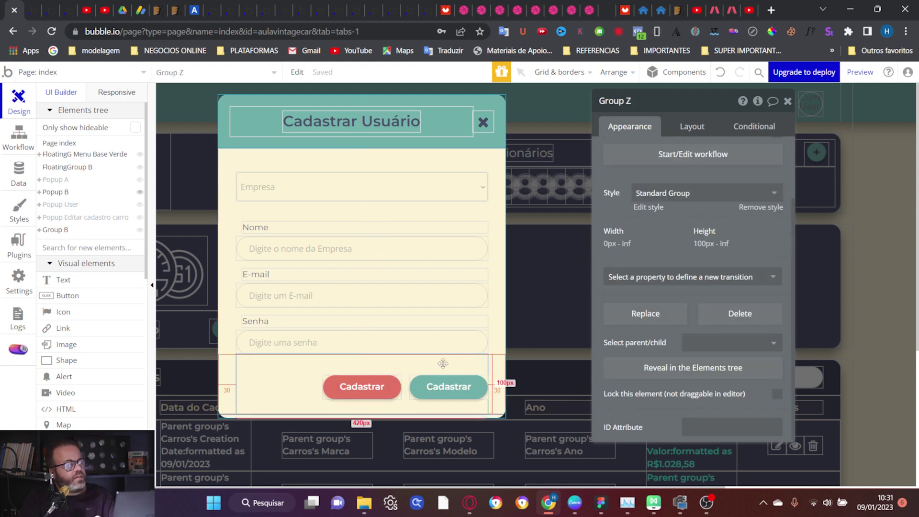
left_click(368, 393)
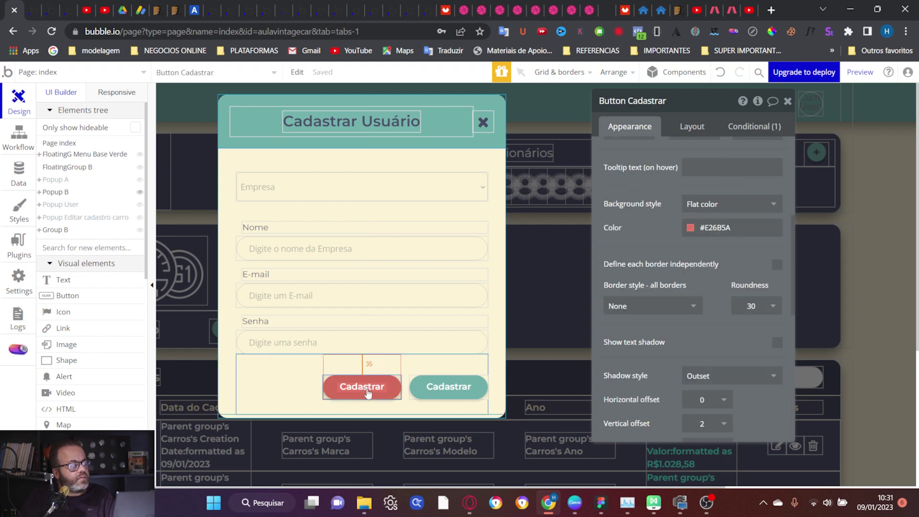
left_click(748, 127)
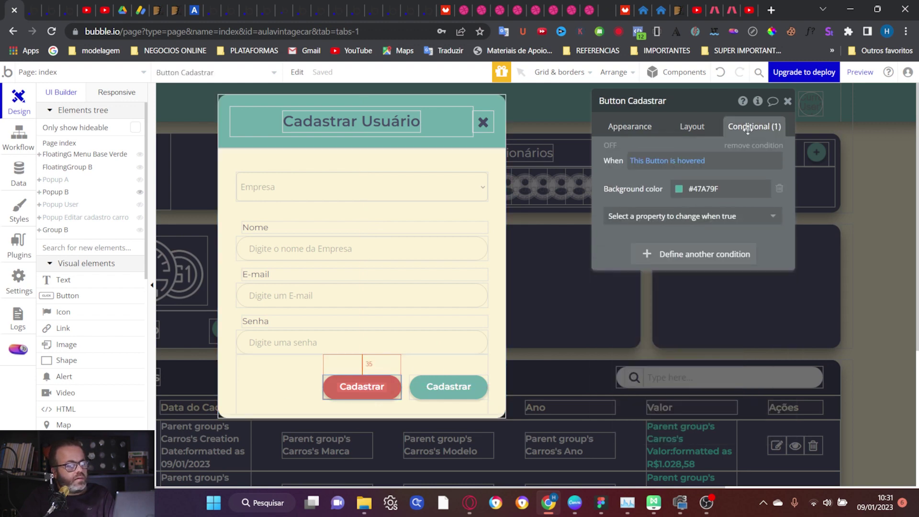
double_click(704, 189)
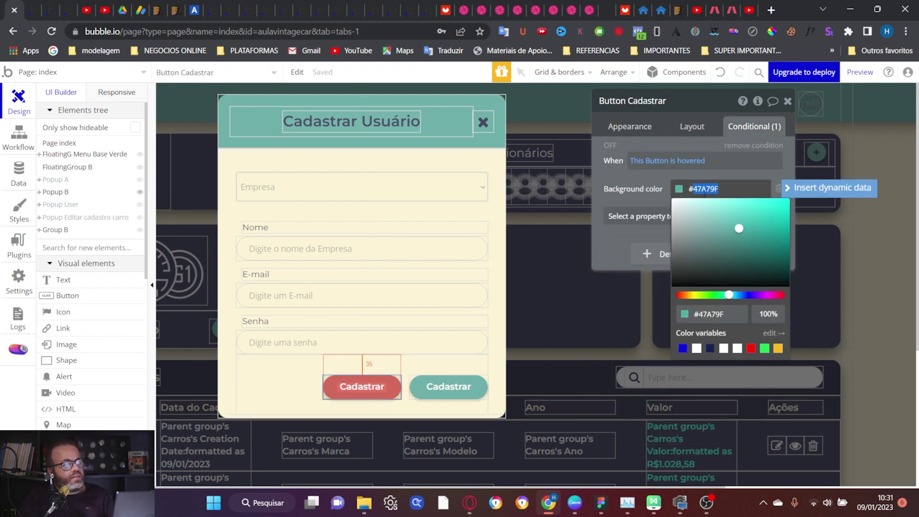
type("#E26B5A")
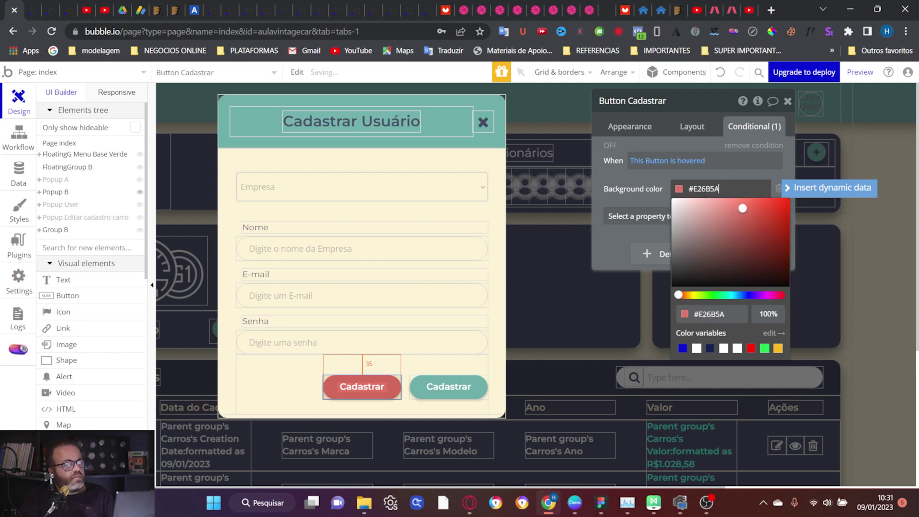
Copy the hover-condition background color of the Cancelar button in Popup A
left_click(58, 180)
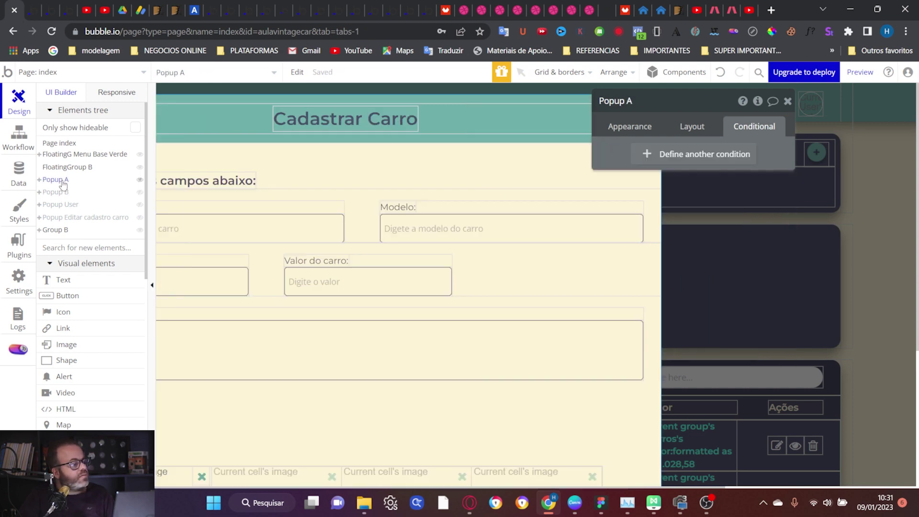
scroll(527, 273, "down", 5)
left_click(492, 342)
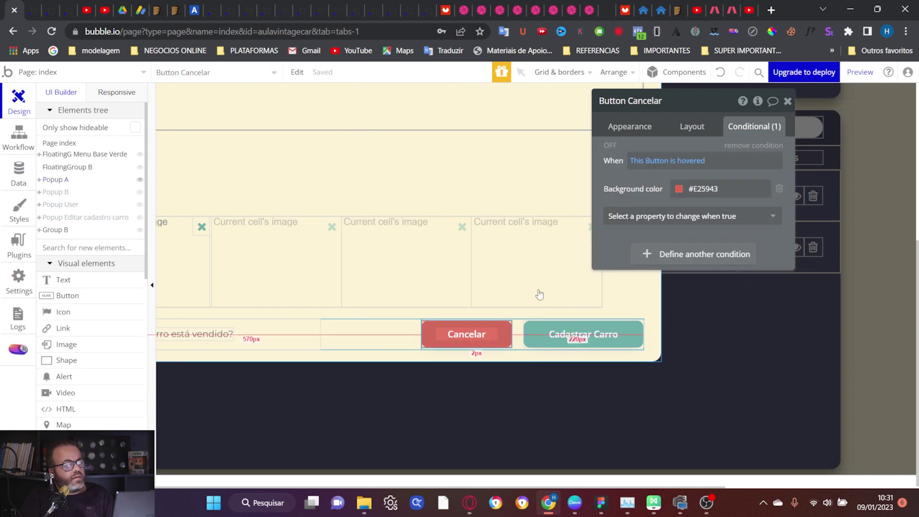
left_click(706, 189)
key("ctrl+c")
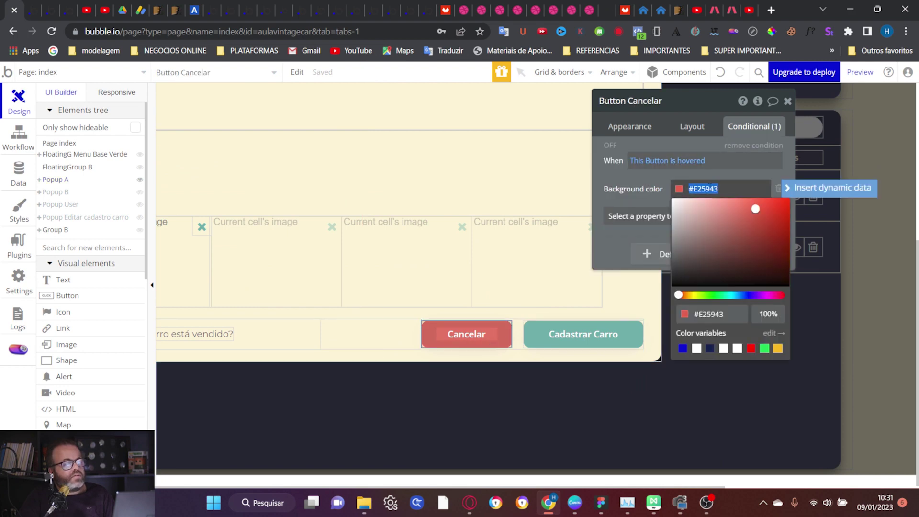
Set the hover background color of the red Cadastrar button in Popup B to #E25943
left_click(56, 192)
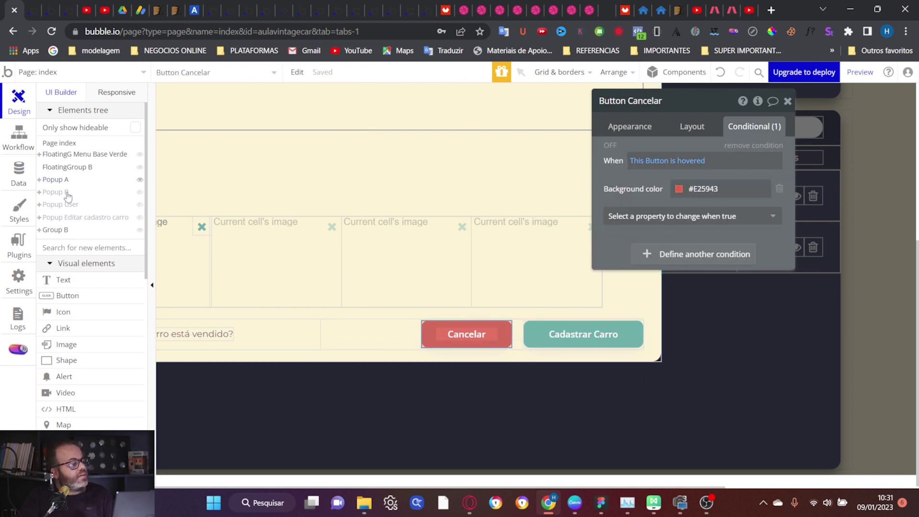
left_click(363, 386)
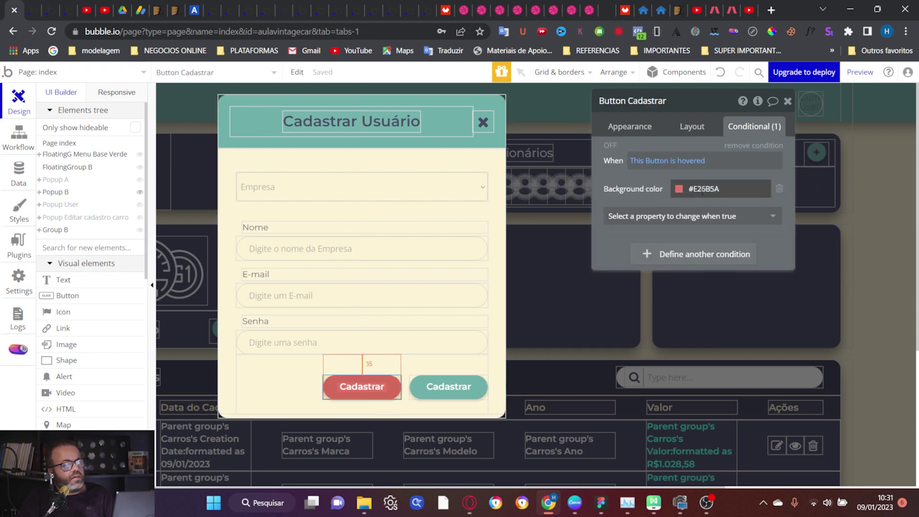
left_click(704, 188)
key("ctrl+v")
left_click(613, 185)
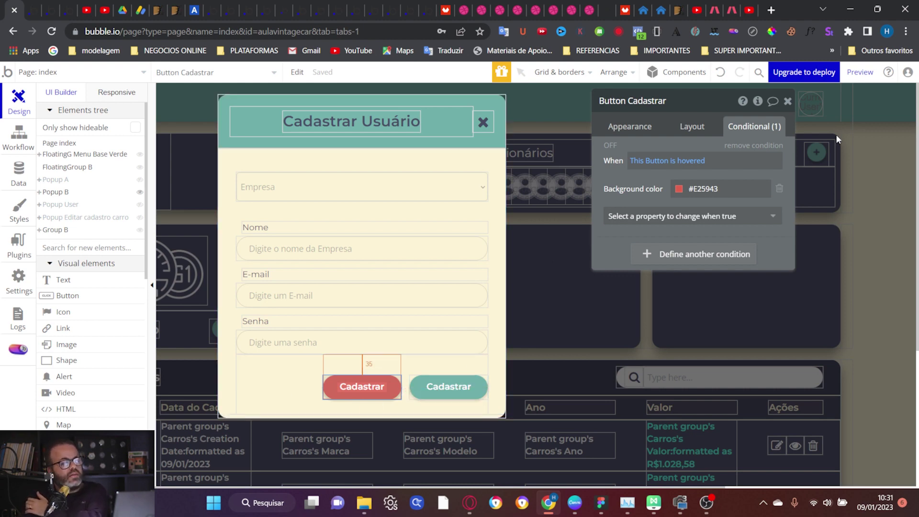
Preview the page, open the Cadastrar Usuário popup from the Funcionários card to examine its buttons, and return to the editor
left_click(857, 74)
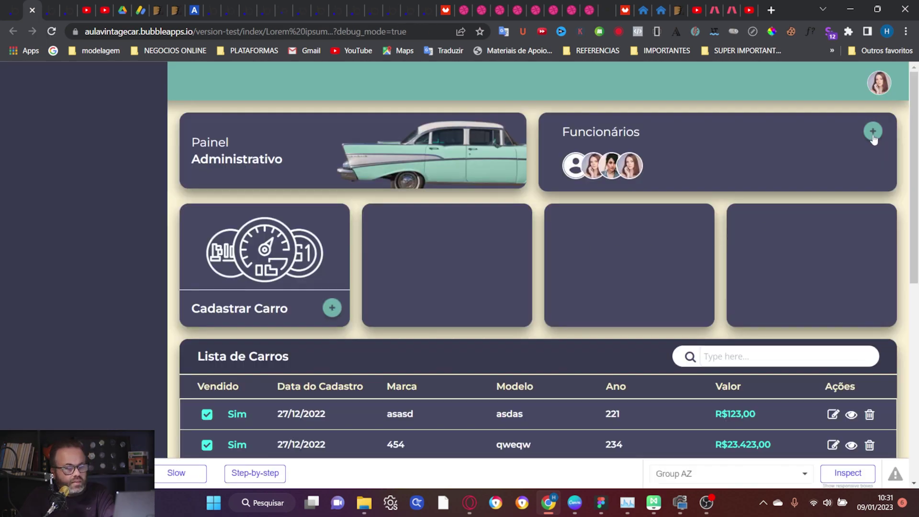
left_click(873, 133)
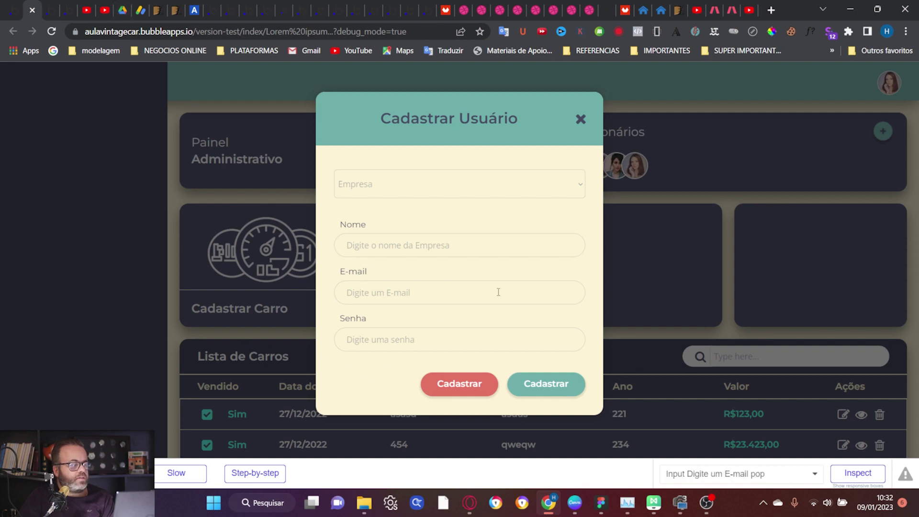
left_click(19, 5)
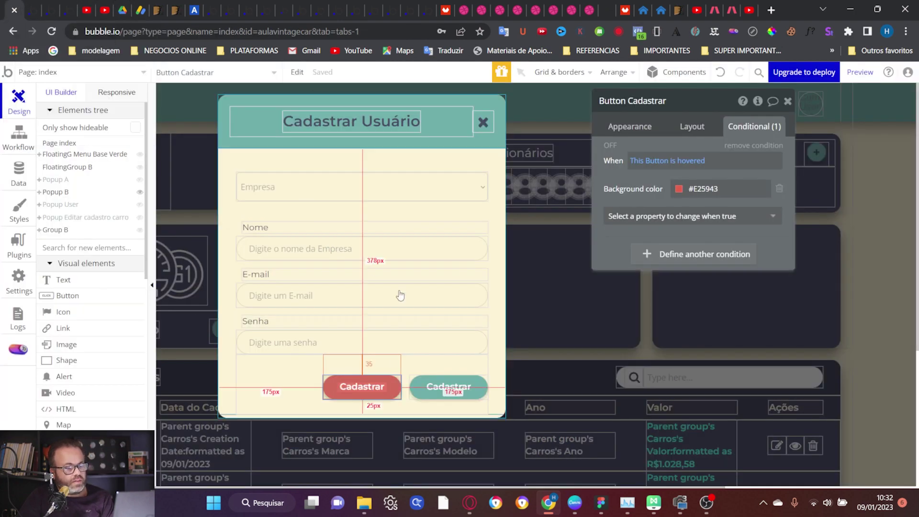
Set the container alignment of the group holding the two Cadastrar buttons to left
left_click(418, 368)
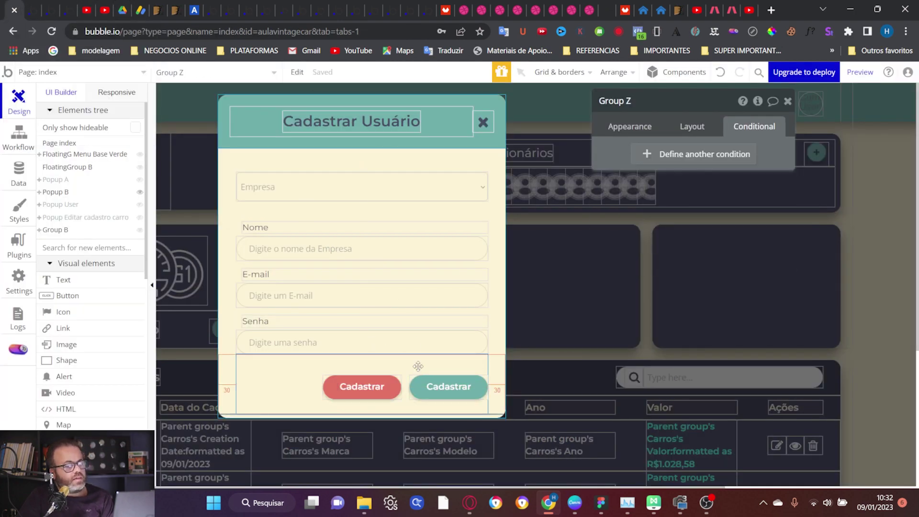
left_click(693, 127)
left_click(691, 179)
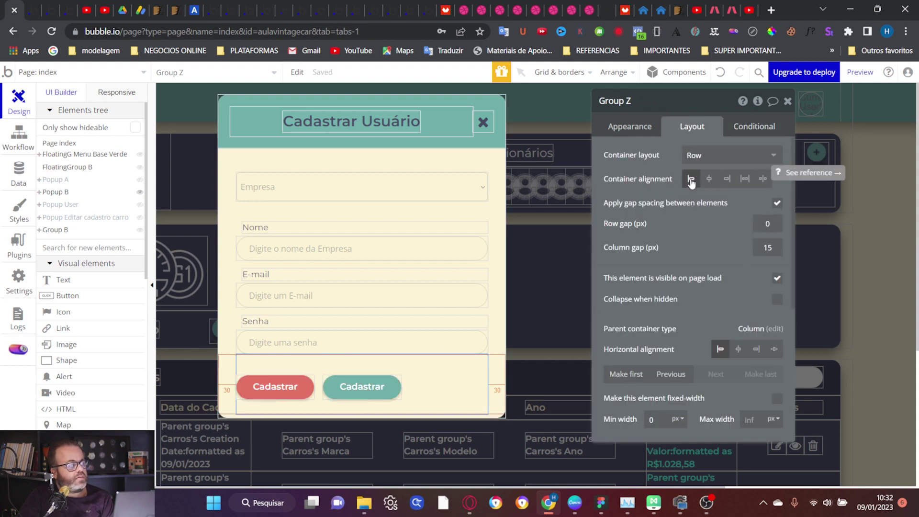
Set the column gap of the group holding the two buttons to 10 px
left_click(364, 387)
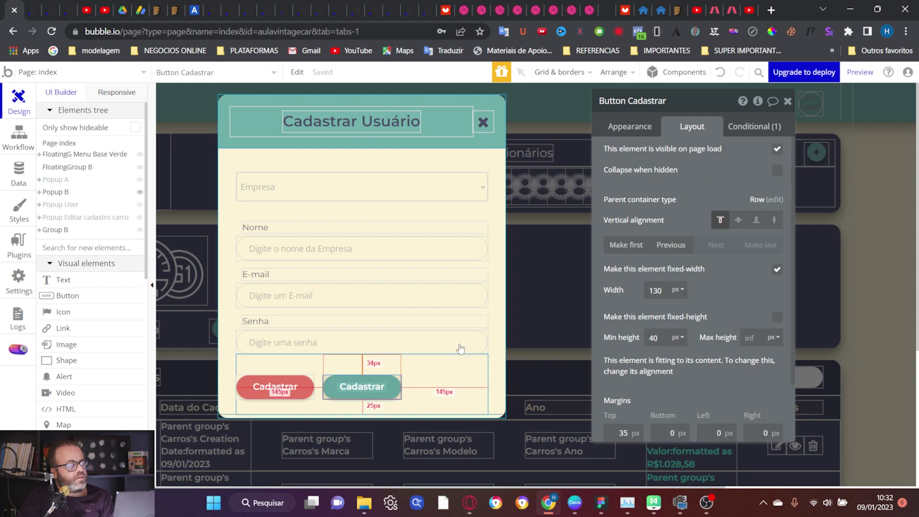
left_click(443, 388)
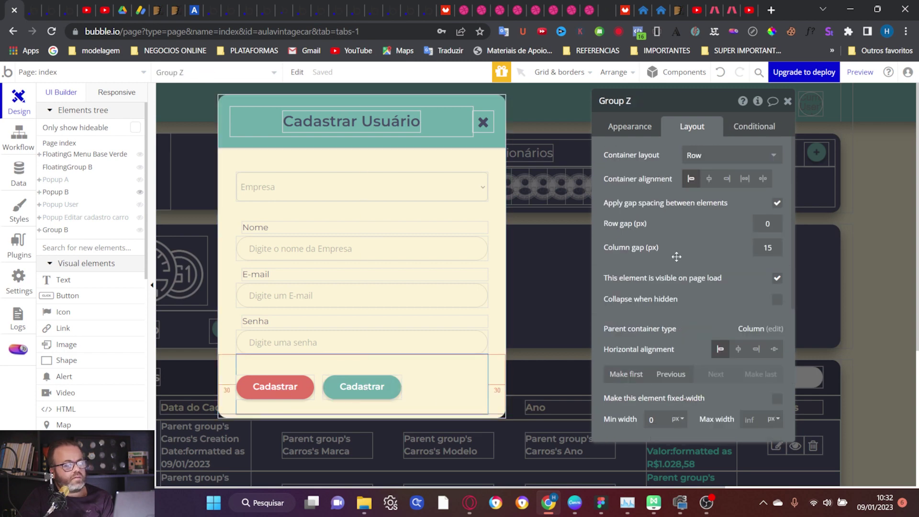
double_click(768, 248)
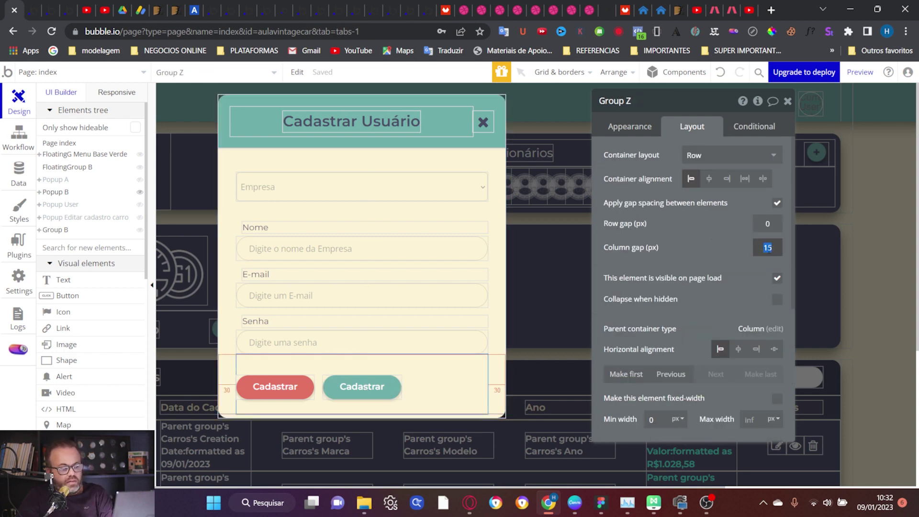
type("10")
left_click(720, 261)
Preview the page, return to the editor and set the button group's container alignment to right
left_click(861, 72)
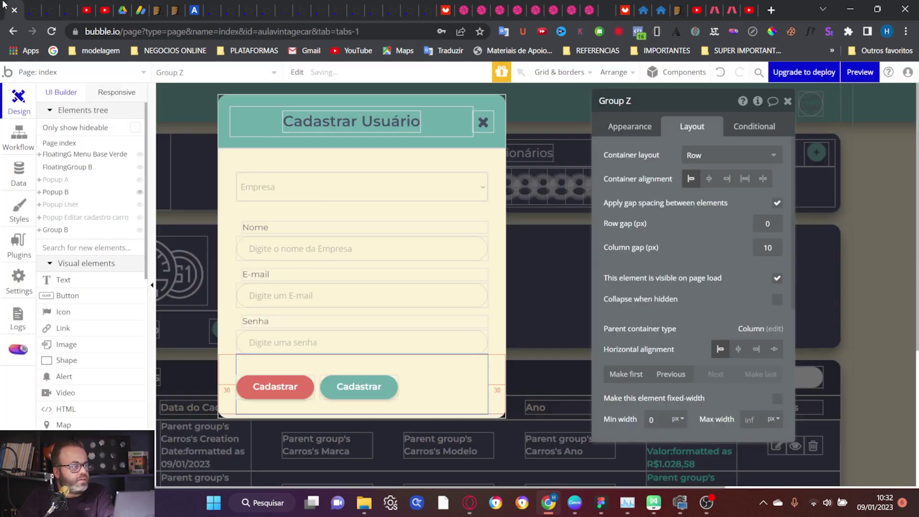
key("ctrl+shift+Tab")
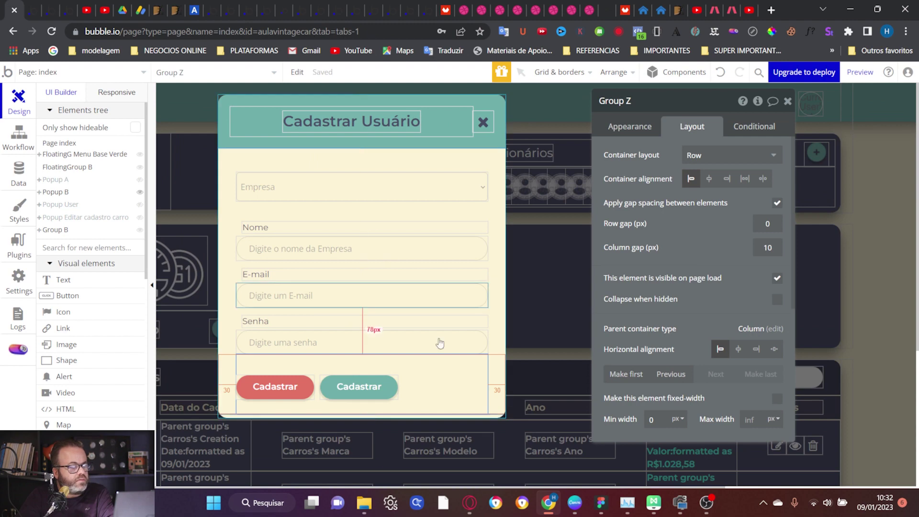
left_click(727, 179)
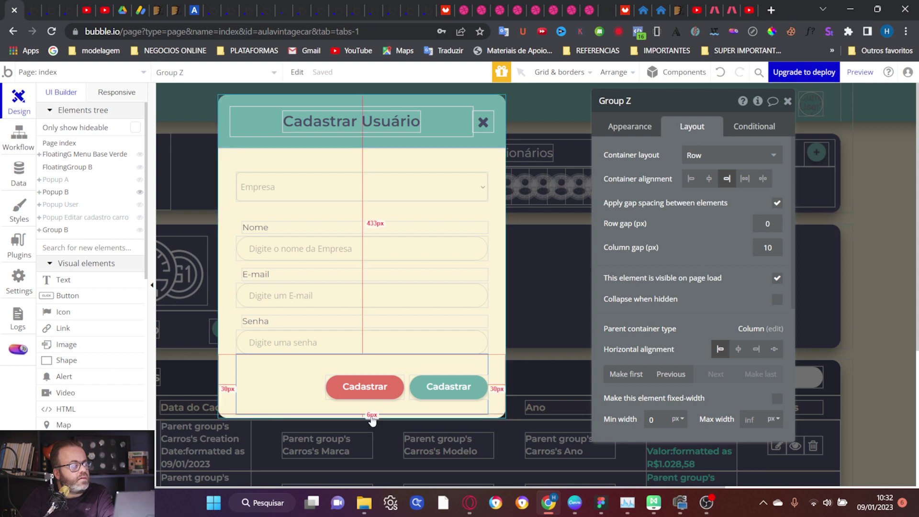
left_click(493, 363)
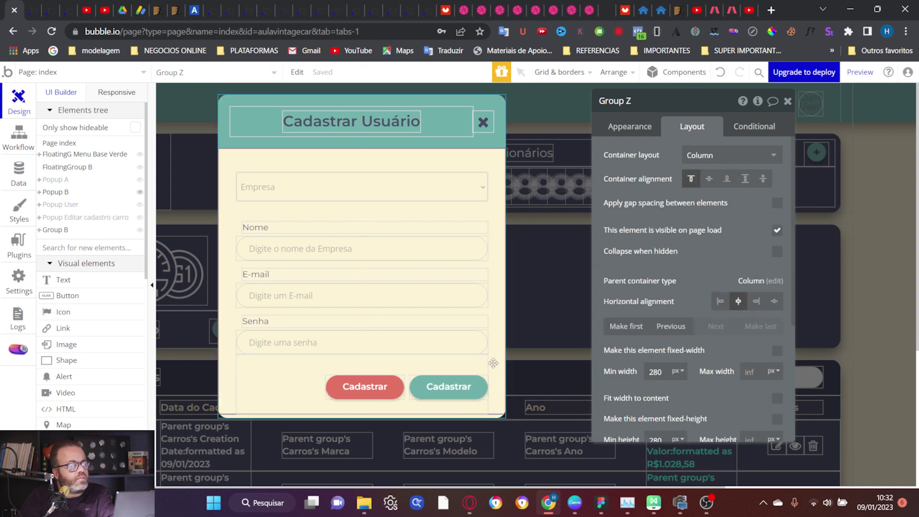
left_click(475, 363)
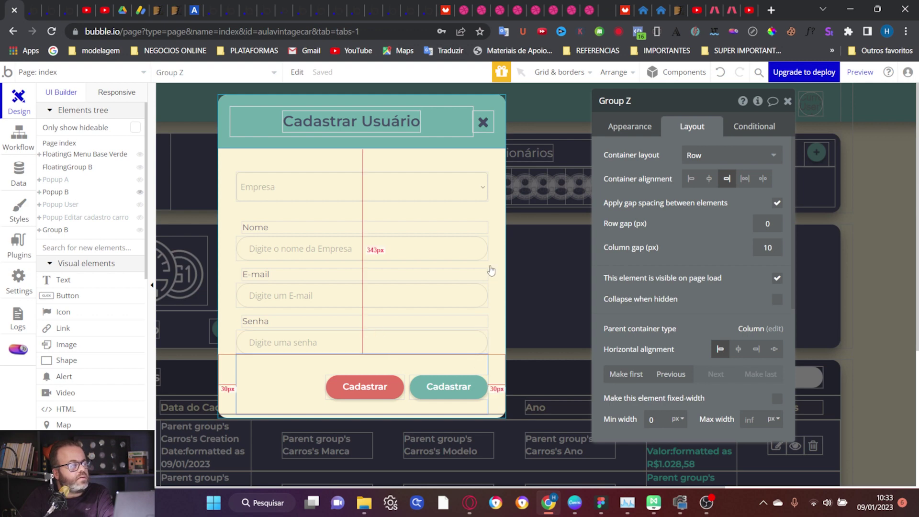
Create a click workflow for the close icon in the header of the Cadastrar Usuário popup
left_click(483, 124)
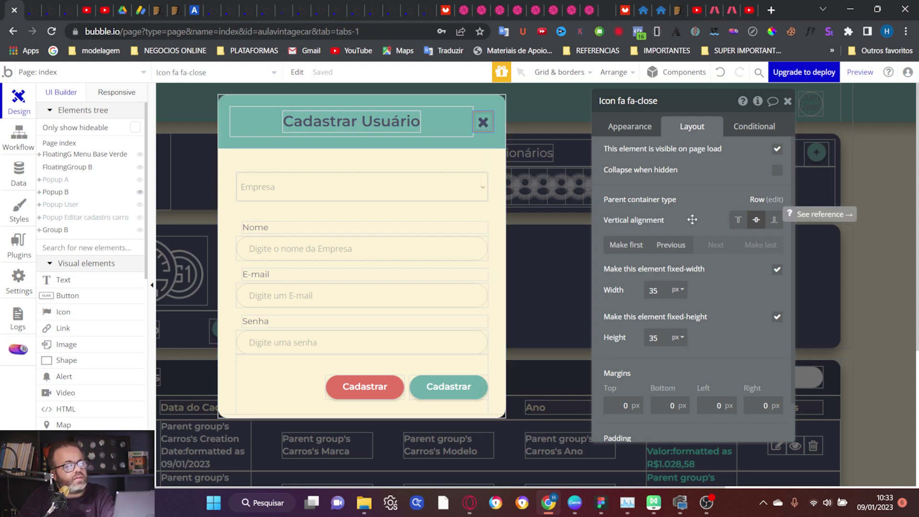
scroll(679, 209, "down", 2)
scroll(667, 180, "up", 2)
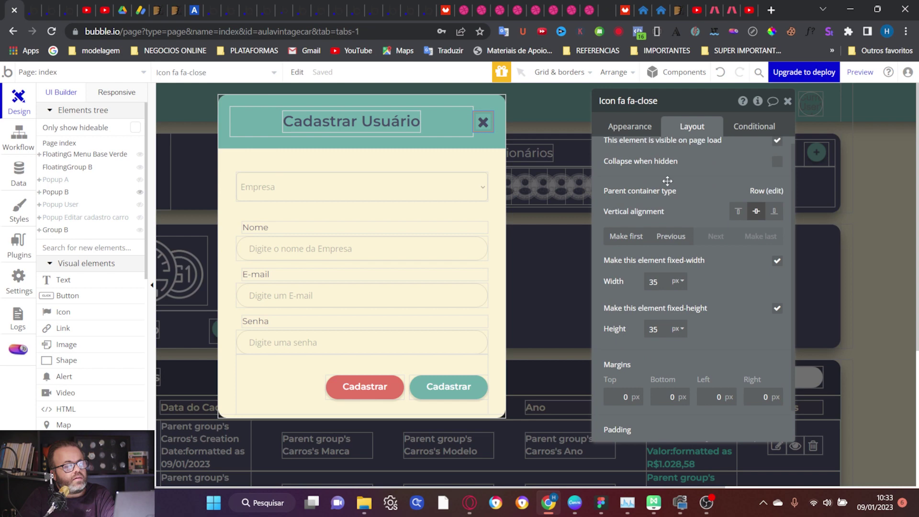
left_click(634, 127)
left_click(644, 254)
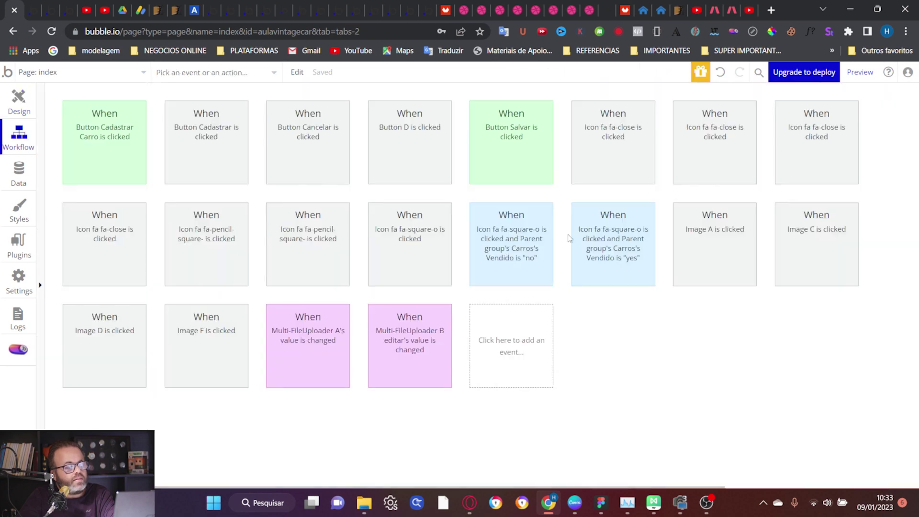
Add a Hide action targeting Popup B to the close icon's workflow and return to the design view
left_click(137, 334)
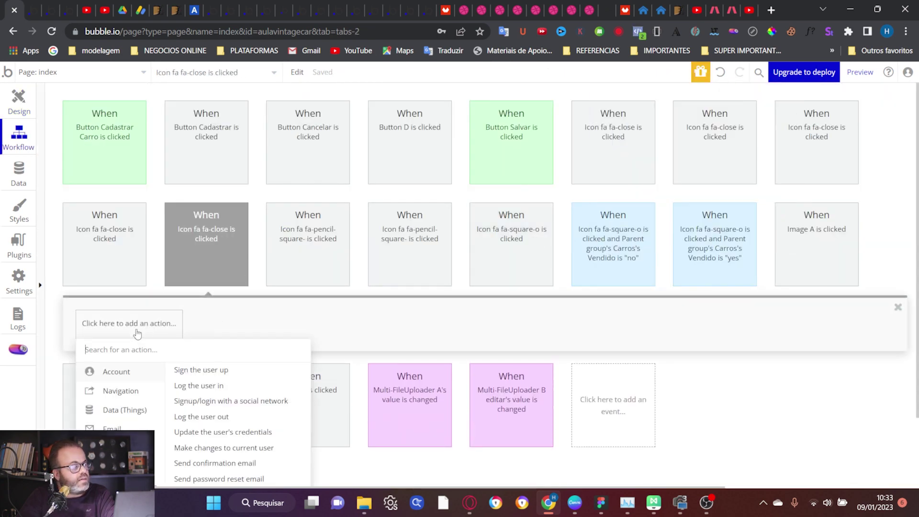
scroll(137, 334, "down", 3)
mouse_move(154, 387)
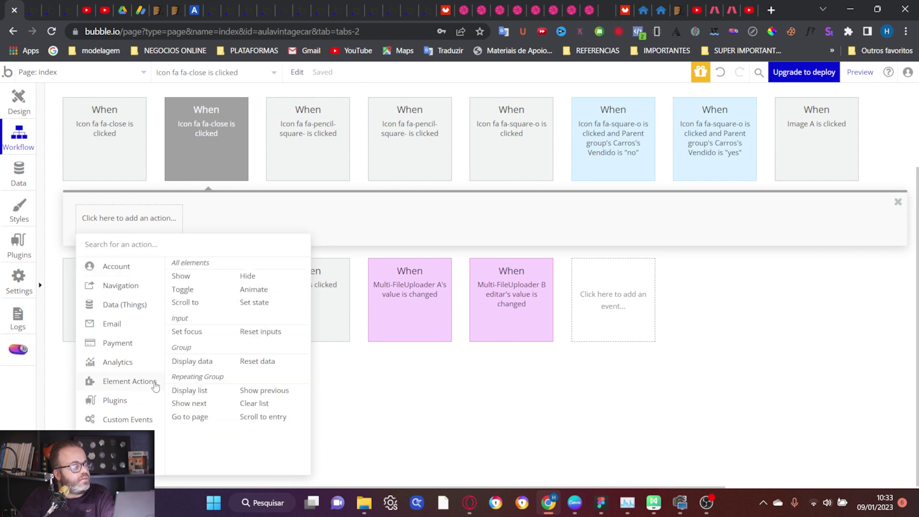
left_click(252, 281)
left_click(716, 130)
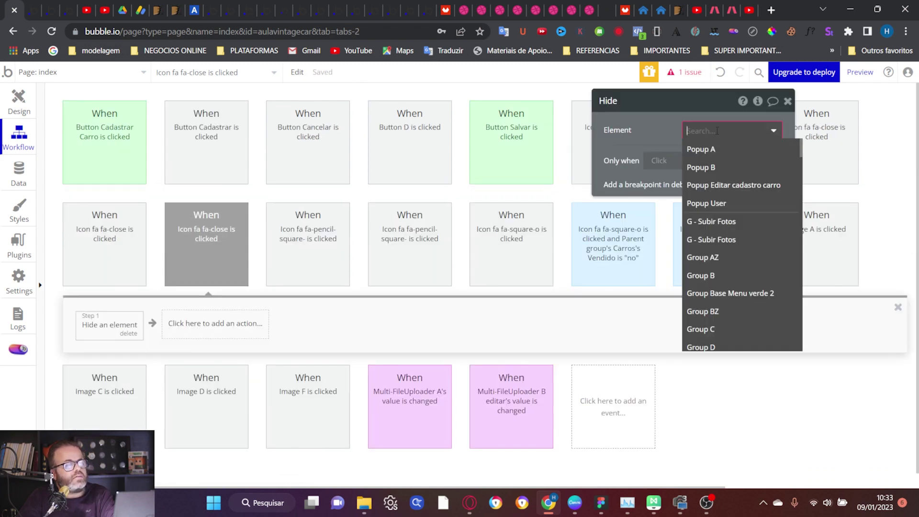
left_click(700, 167)
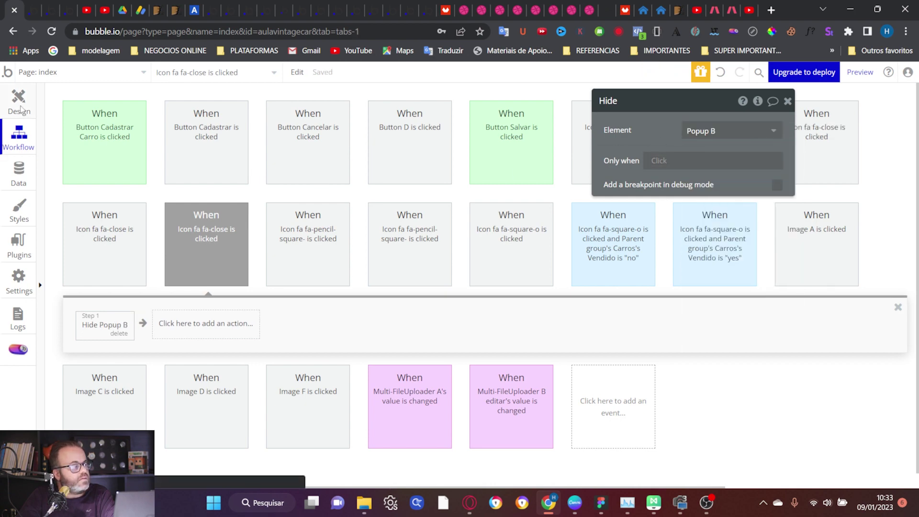
left_click(20, 109)
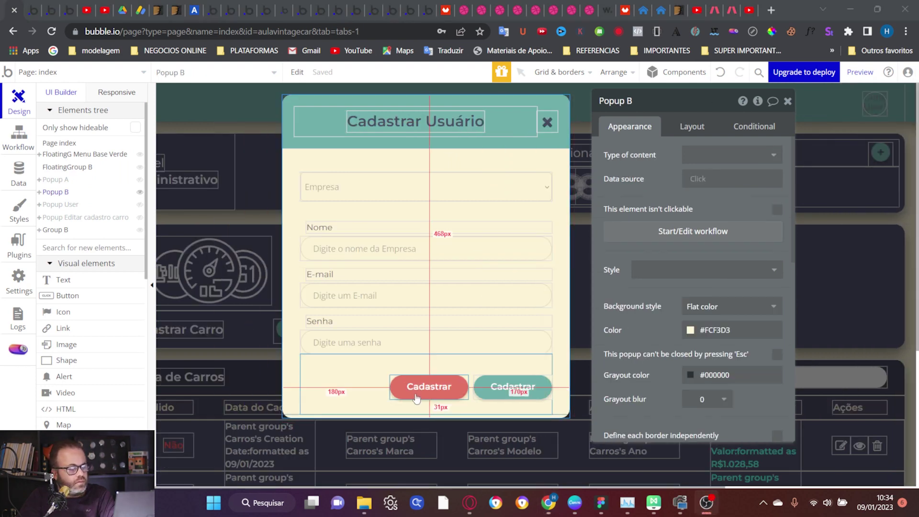
Delete the sign-up, list-changing and hide actions from the red Cadastrar button's click workflow
left_click(437, 392)
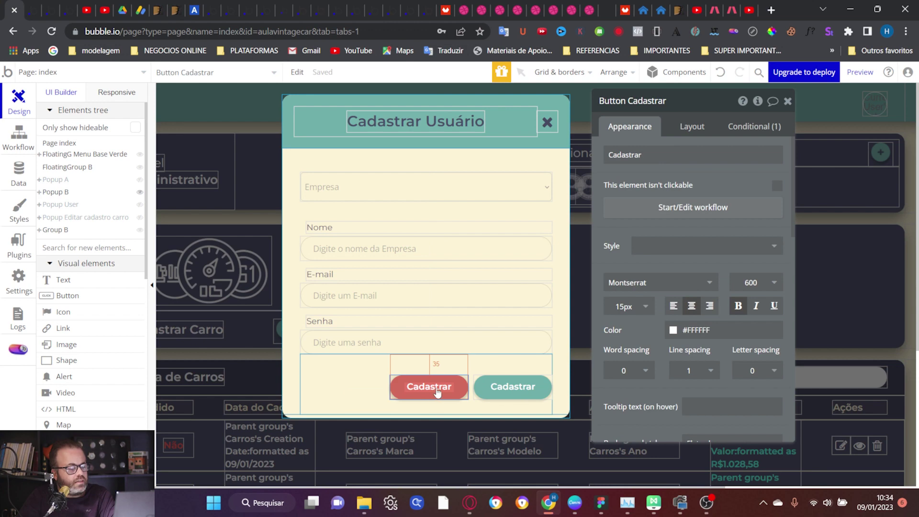
left_click(708, 211)
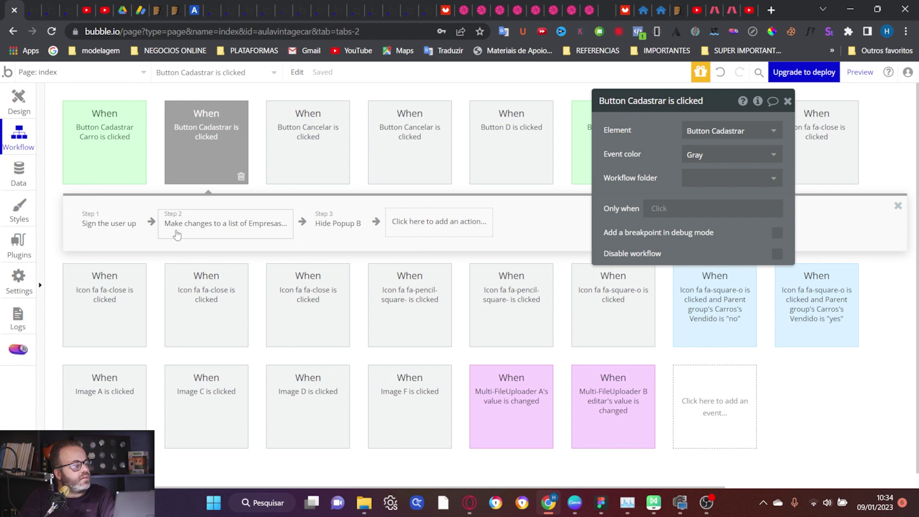
mouse_move(337, 232)
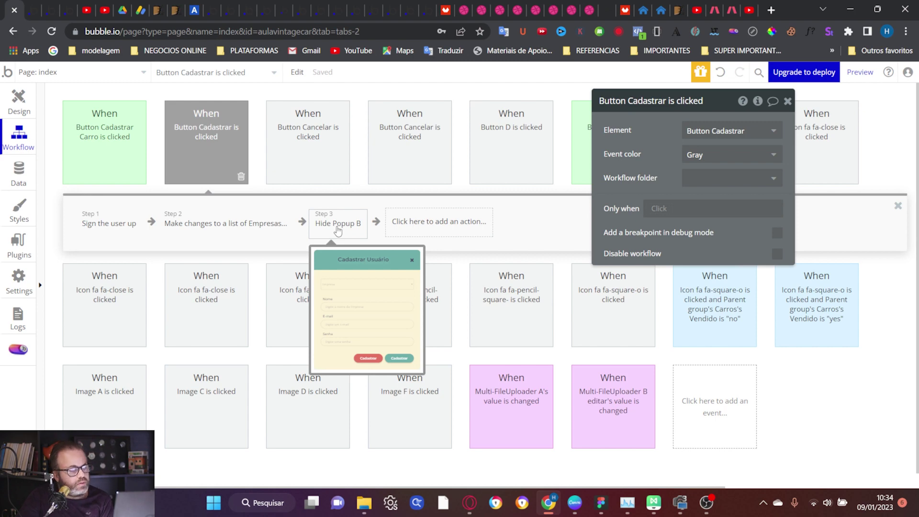
left_click(348, 228)
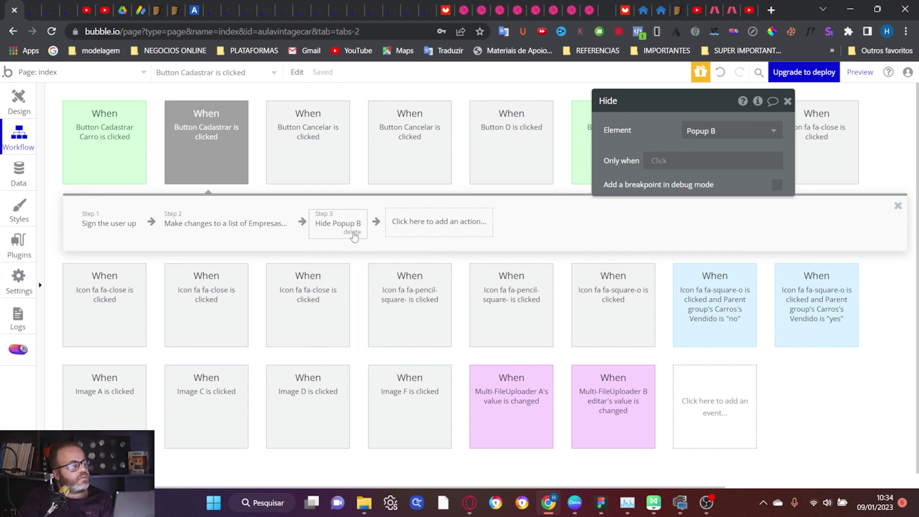
left_click(353, 232)
left_click(266, 229)
left_click(278, 233)
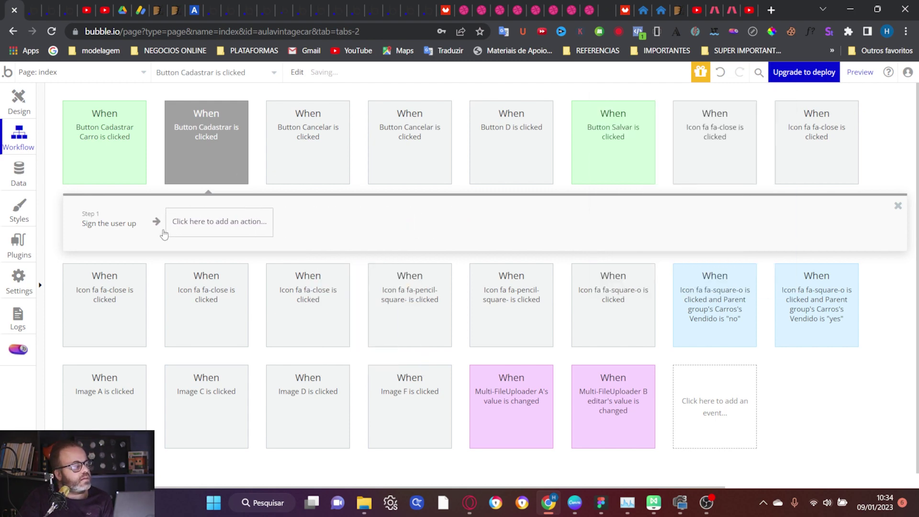
left_click(113, 232)
left_click(127, 232)
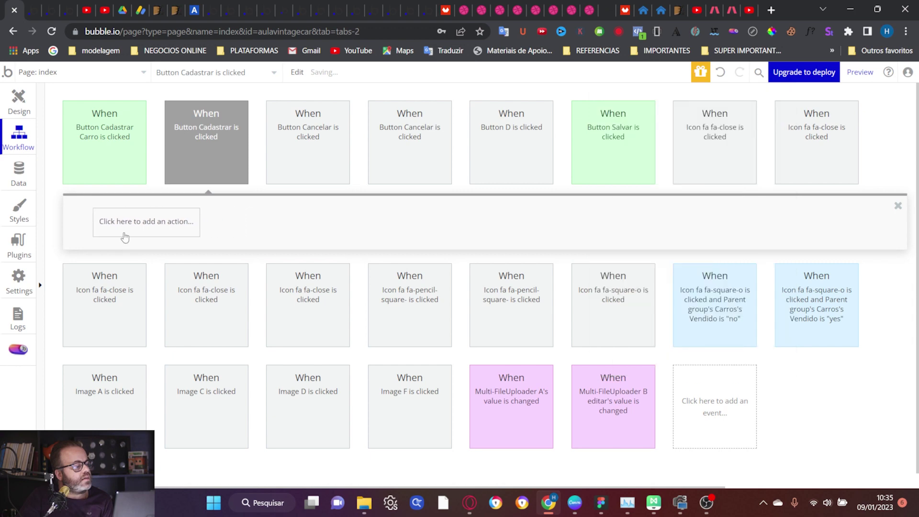
Give the red Cadastrar button's workflow a Hide action targeting Popup B and return to the design view
left_click(108, 224)
mouse_move(128, 384)
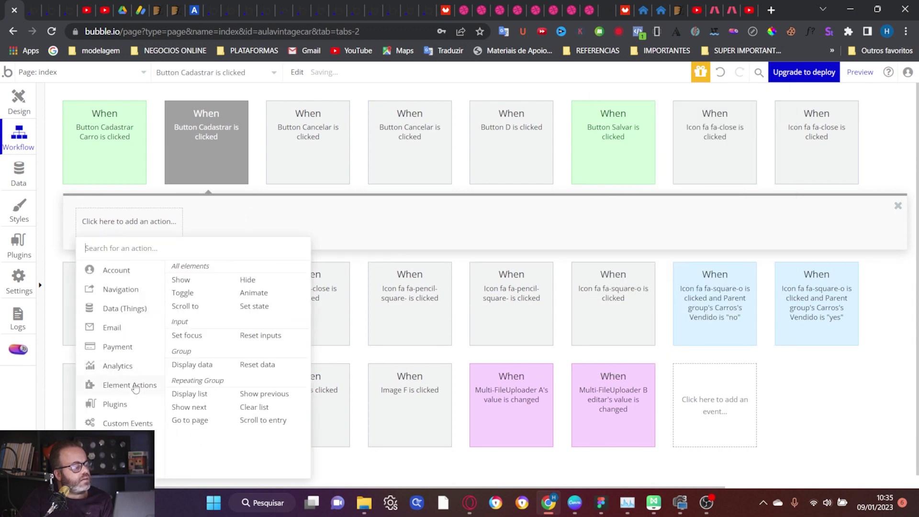
left_click(247, 281)
left_click(709, 131)
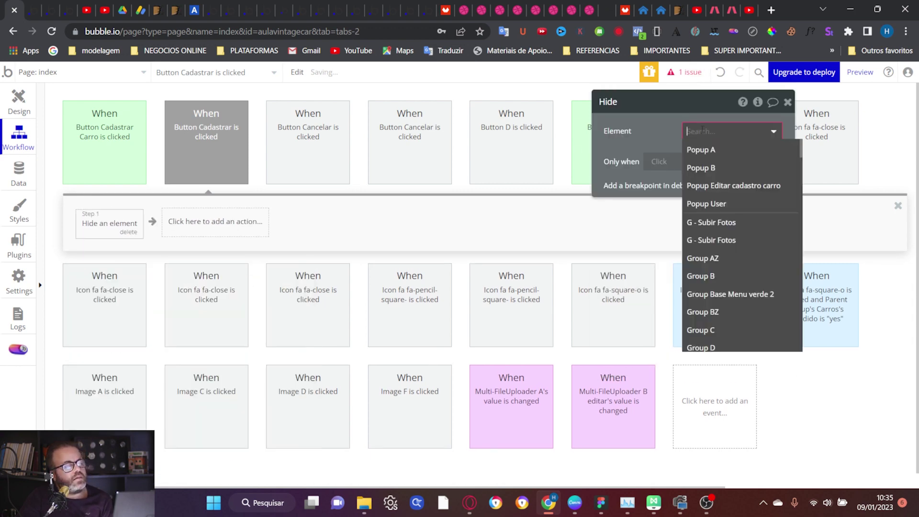
left_click(718, 169)
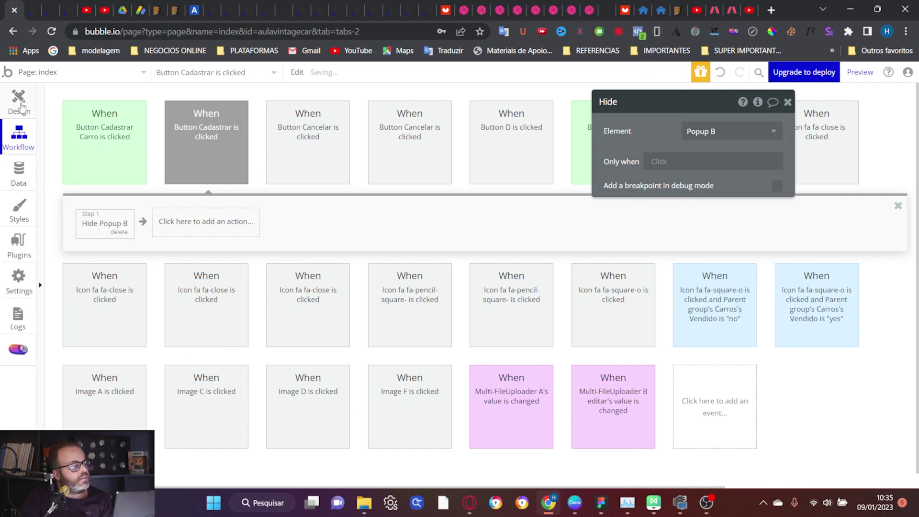
left_click(19, 103)
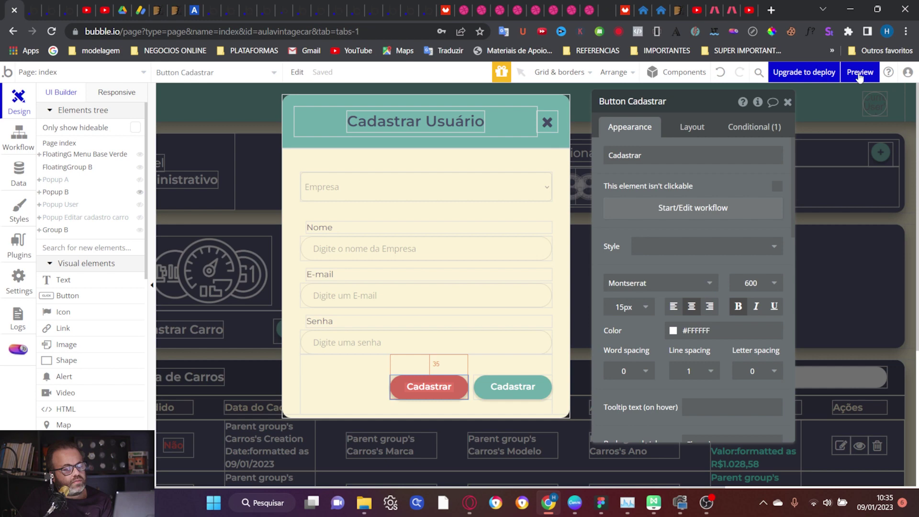
Preview the page and test closing the Cadastrar Usuário popup with the red button and with the close icon
left_click(860, 72)
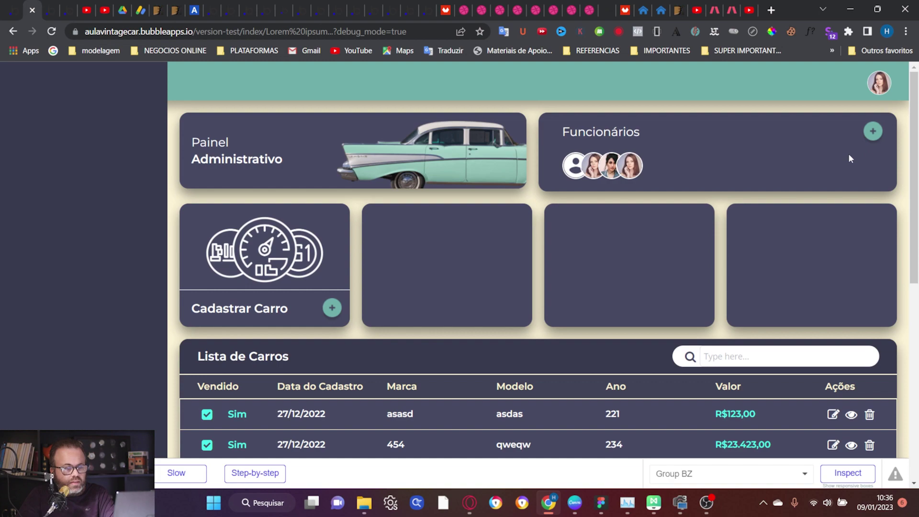
left_click(873, 132)
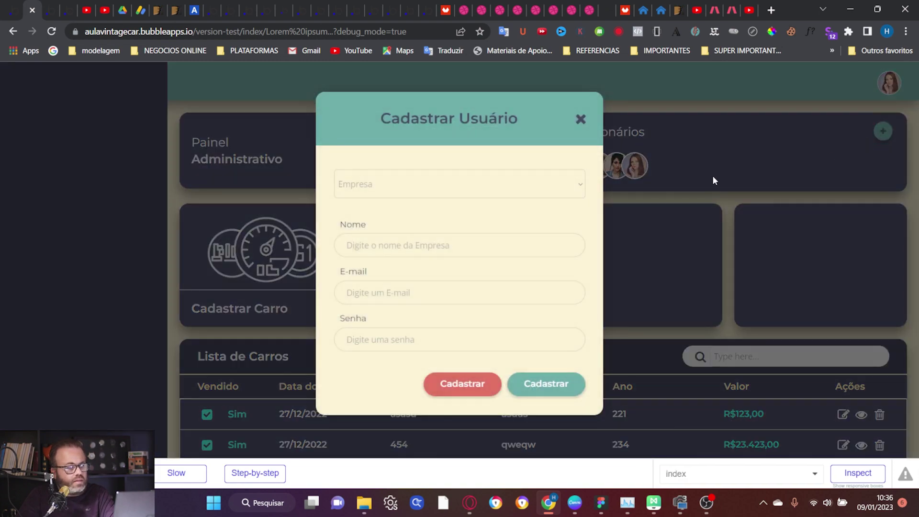
left_click(468, 387)
left_click(872, 131)
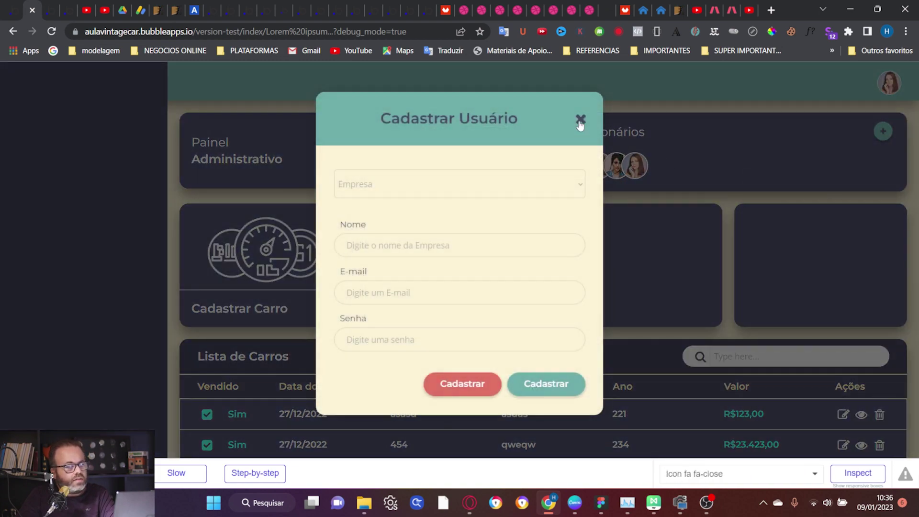
left_click(581, 124)
Reopen the Cadastrar Usuário popup in the preview to examine its input fields and buttons, and close it
left_click(880, 127)
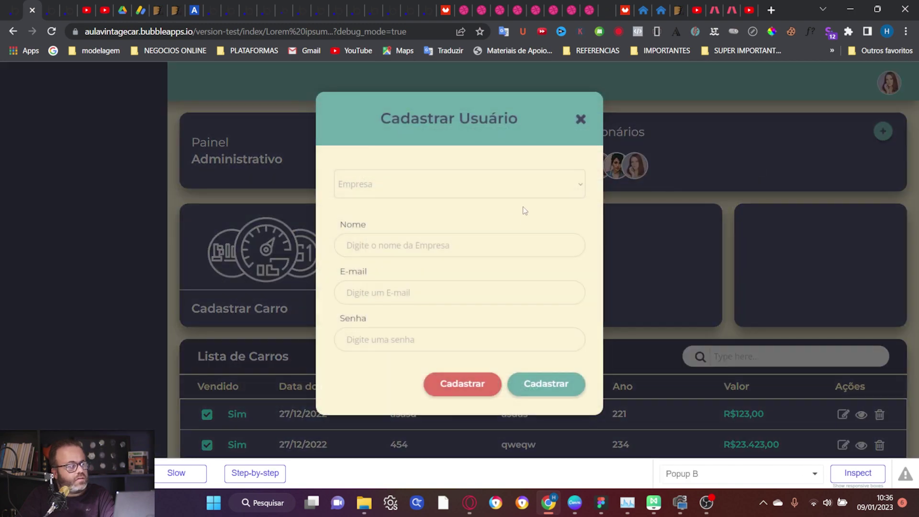
left_click(451, 190)
left_click(455, 287)
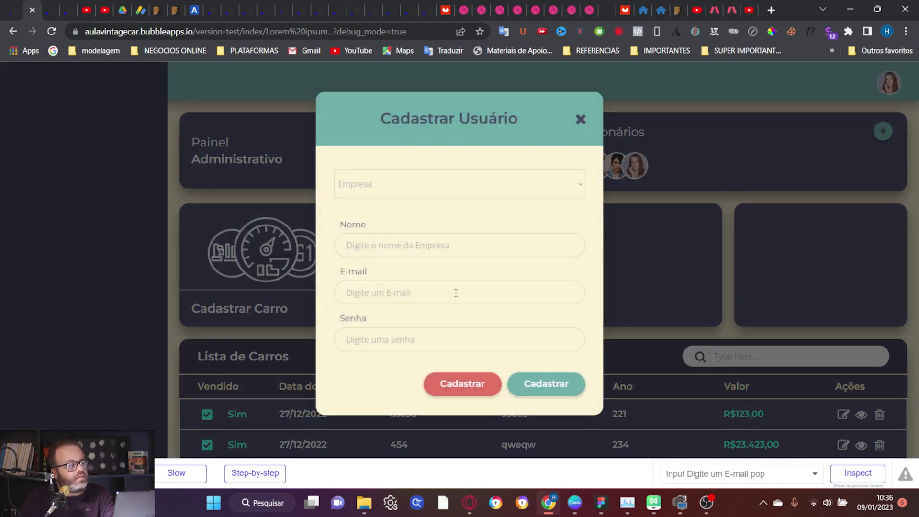
left_click(462, 339)
left_click(554, 284)
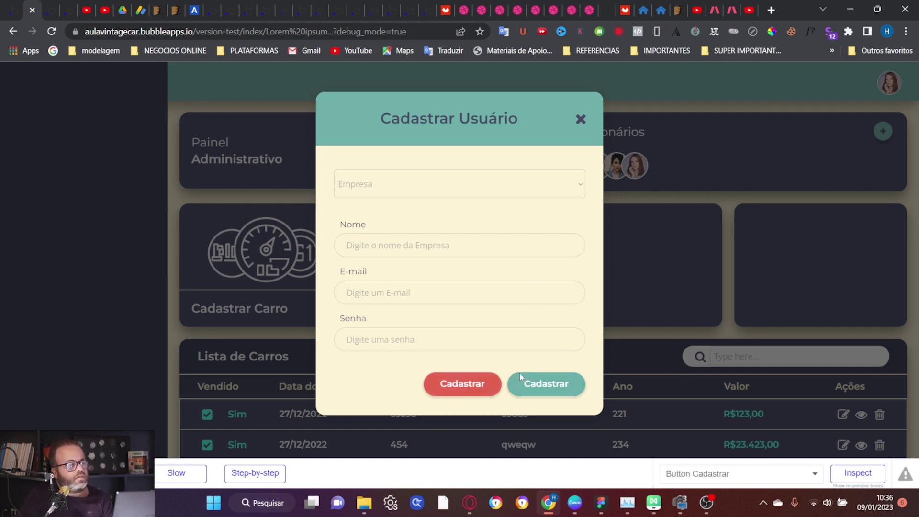
left_click(581, 119)
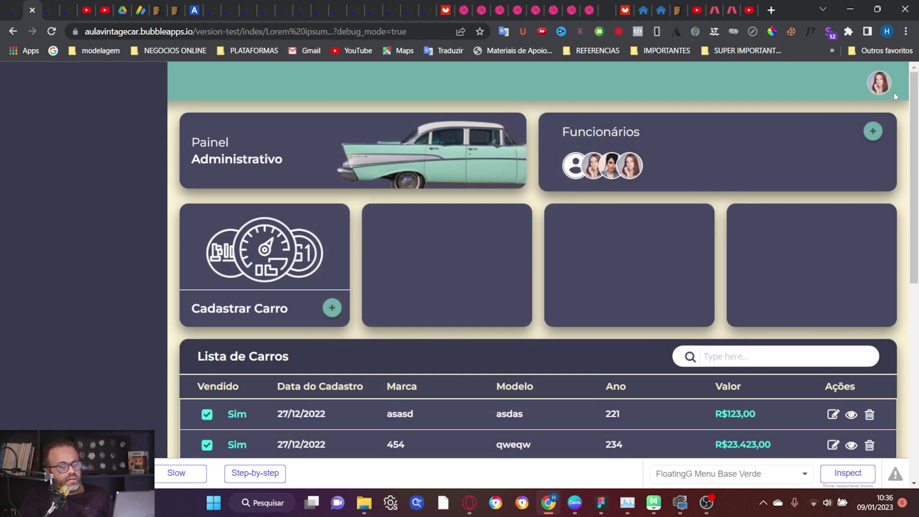
left_click(873, 132)
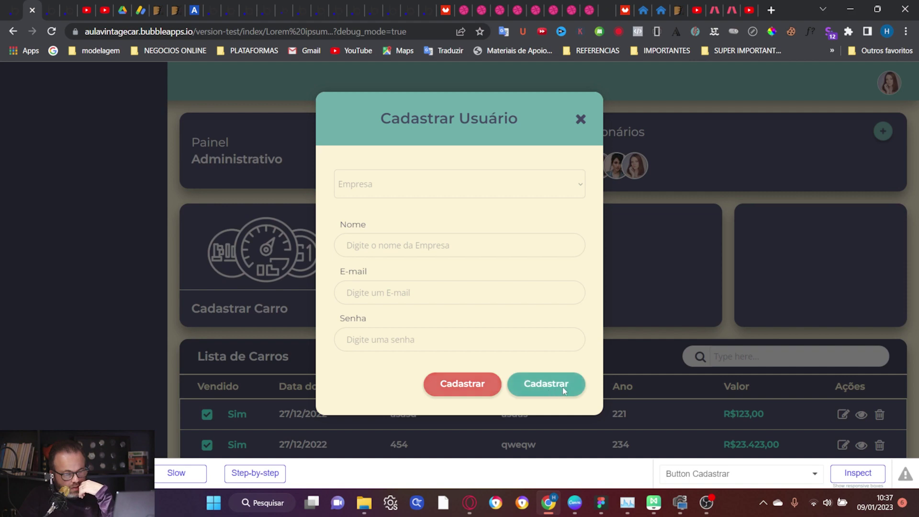
left_click(474, 392)
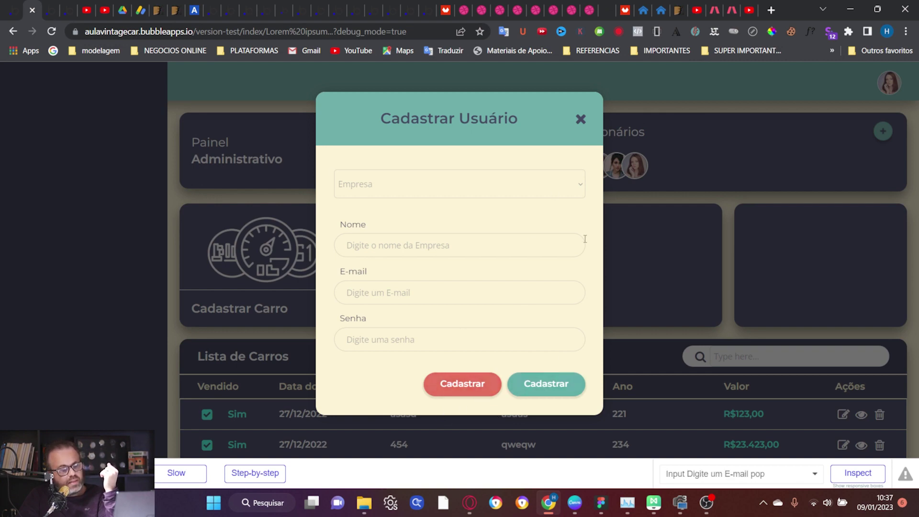
left_click(581, 119)
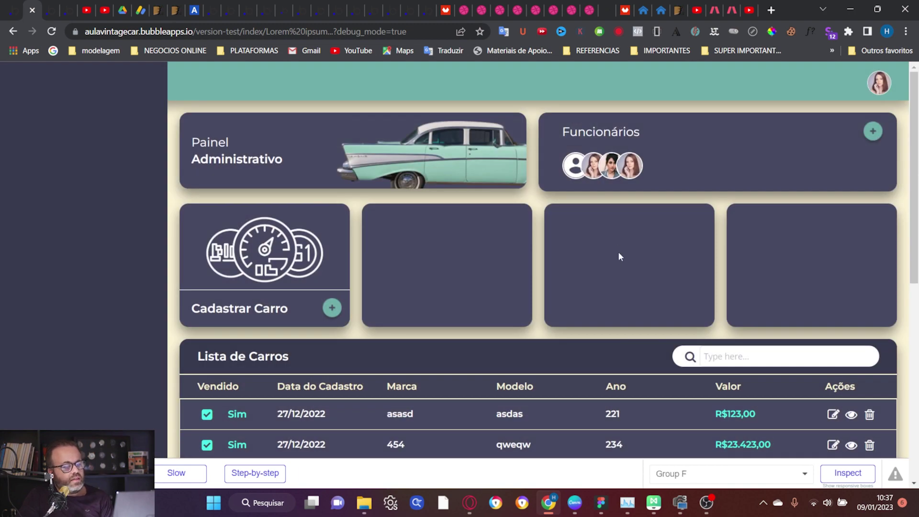
Open the Cadastrar Carro popup in the preview to examine its form fields, and close it
scroll(619, 256, "down", 1)
left_click(332, 249)
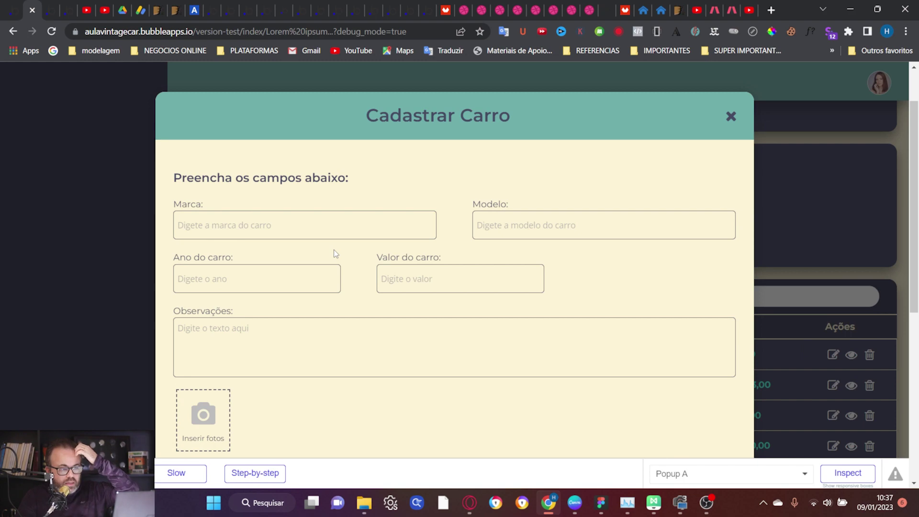
left_click(731, 116)
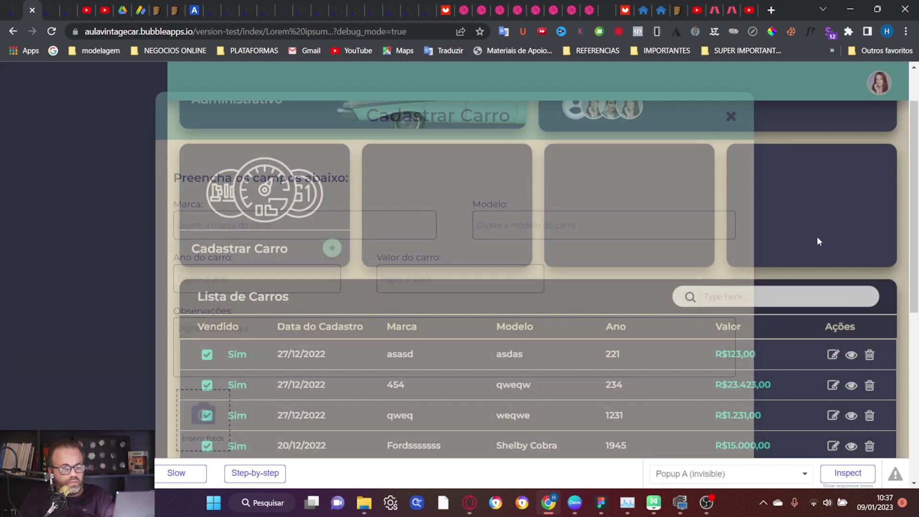
Open the edit popup for the first car in Lista de Carros and examine its fields and buttons
scroll(819, 241, "down", 1)
left_click(832, 296)
scroll(627, 292, "down", 5)
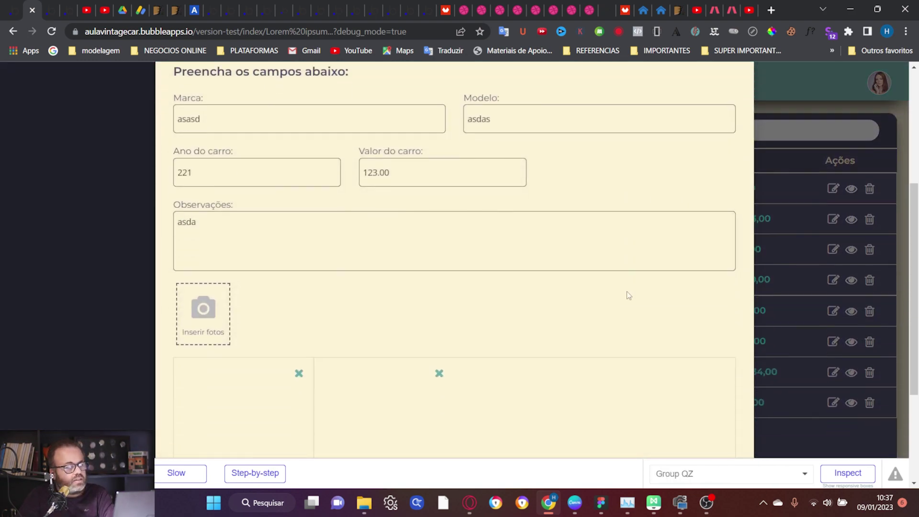
scroll(457, 314, "up", 1)
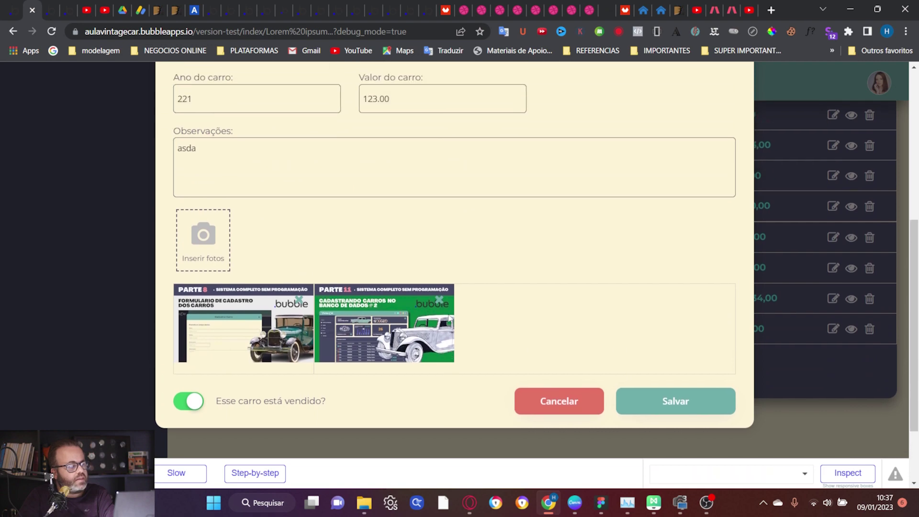
scroll(308, 381, "up", 3)
scroll(309, 381, "up", 2)
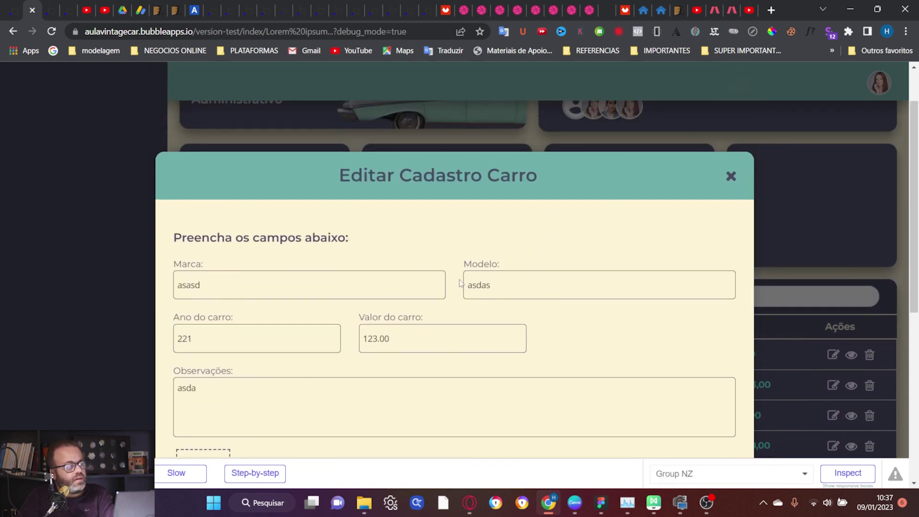
Examine the photo area, sold toggle and buttons at the end of the Editar Cadastro Carro popup in the preview
scroll(443, 279, "down", 6)
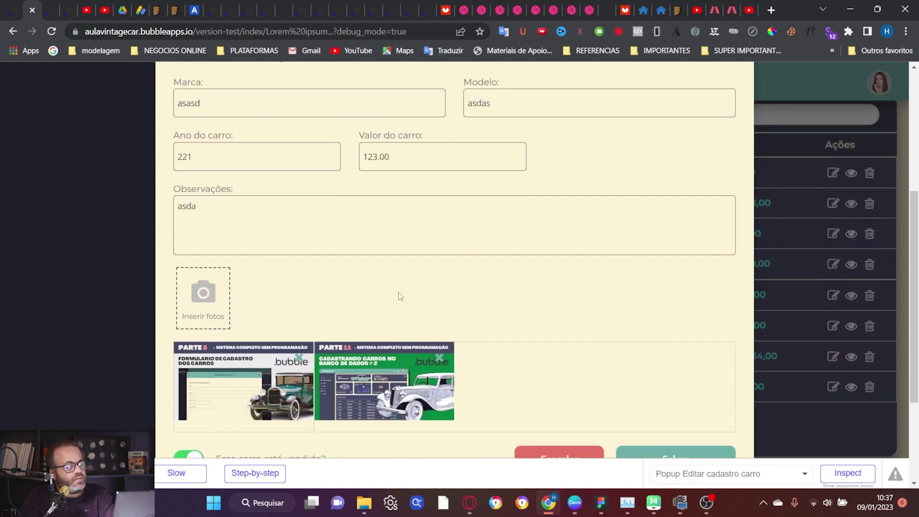
scroll(399, 297, "up", 1)
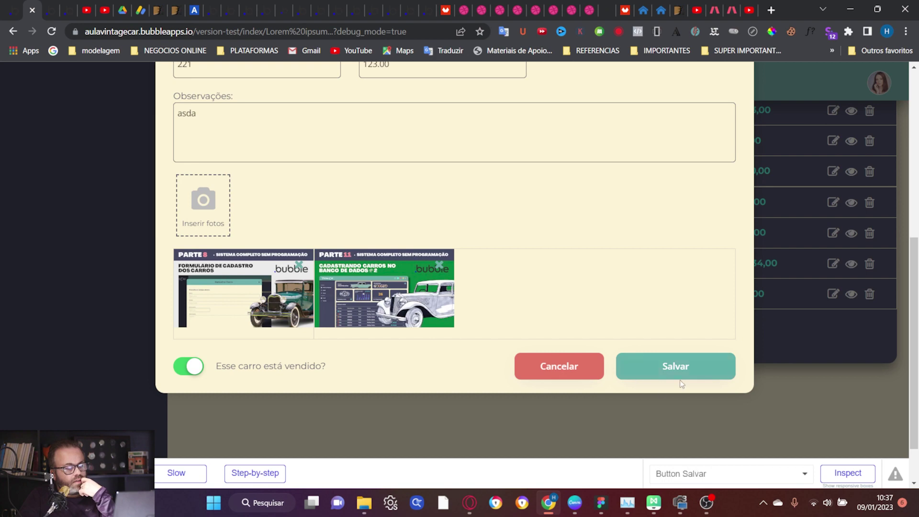
Show Popup Editar cadastro carro in the editor and set the bottom margin of the group holding the Cancelar and Salvar buttons to 30 px
left_click(12, 10)
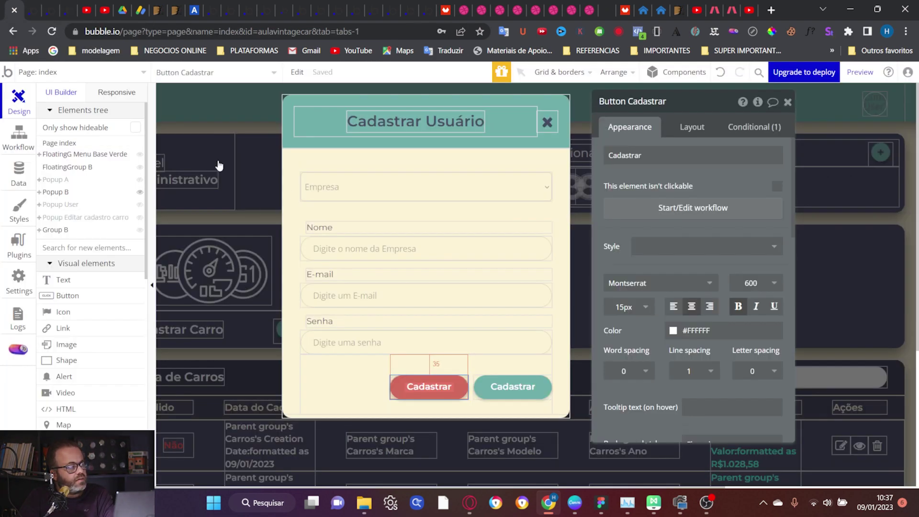
left_click(76, 219)
scroll(455, 351, "down", 6)
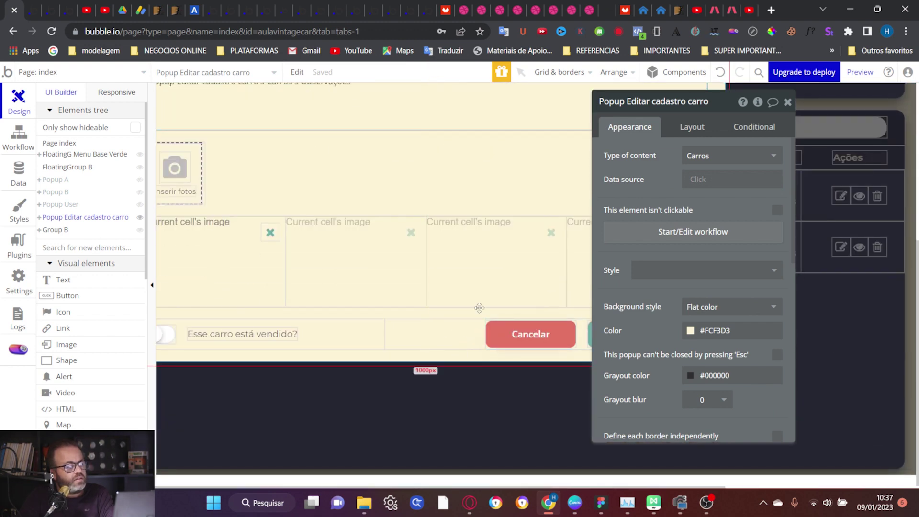
scroll(480, 308, "left", 5)
left_click(416, 268)
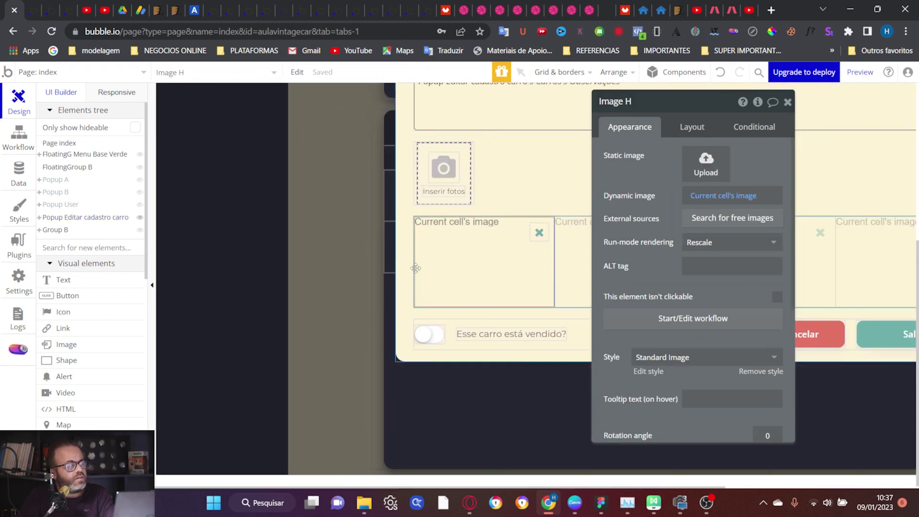
left_click(409, 280)
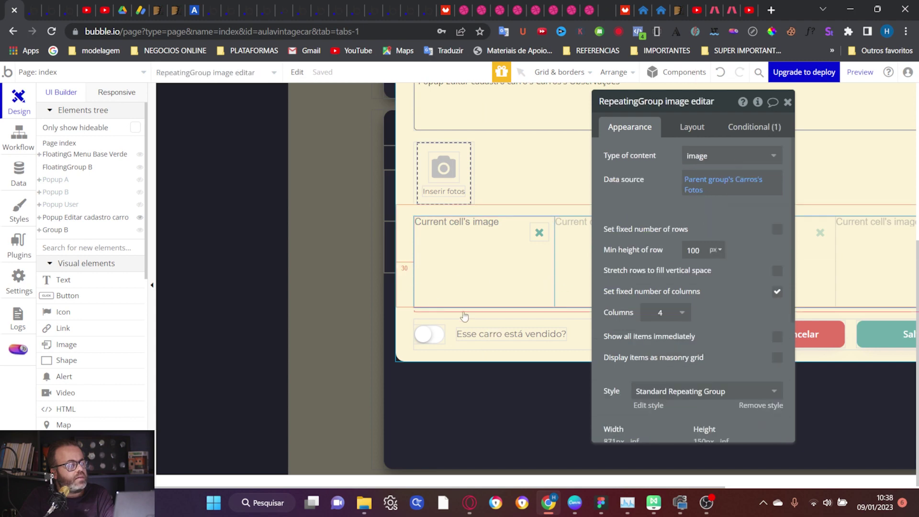
left_click(500, 354)
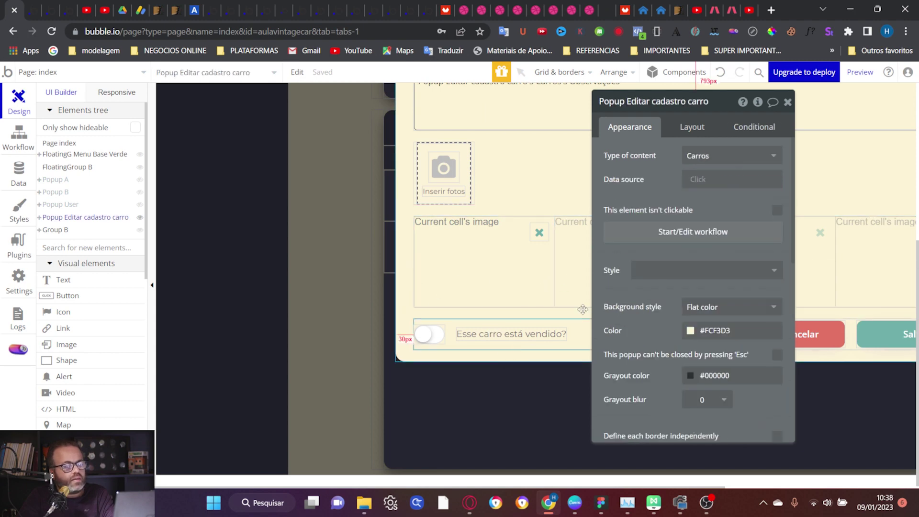
scroll(374, 277, "right", 5)
left_click(406, 334)
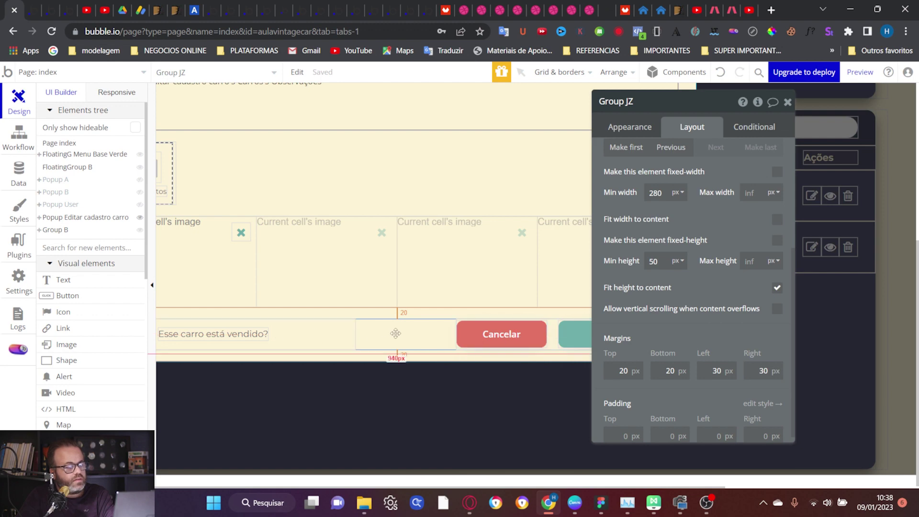
left_click(678, 377)
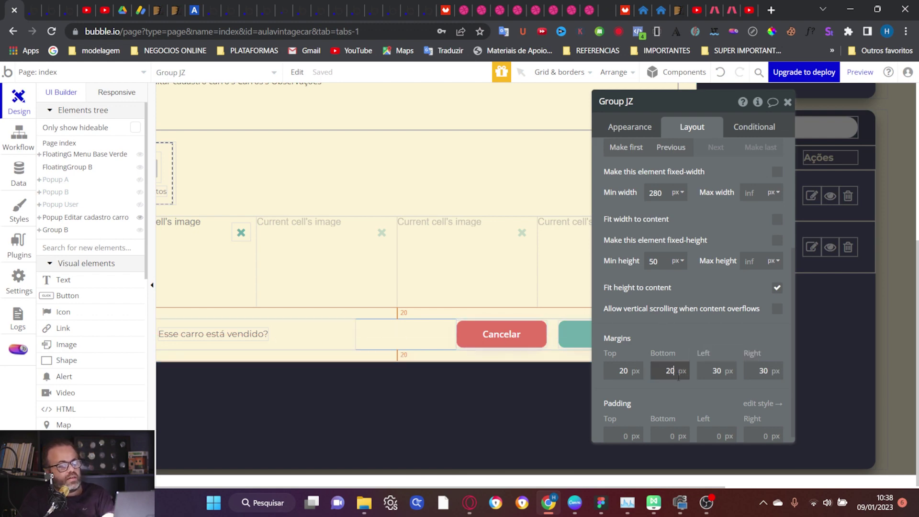
type("30")
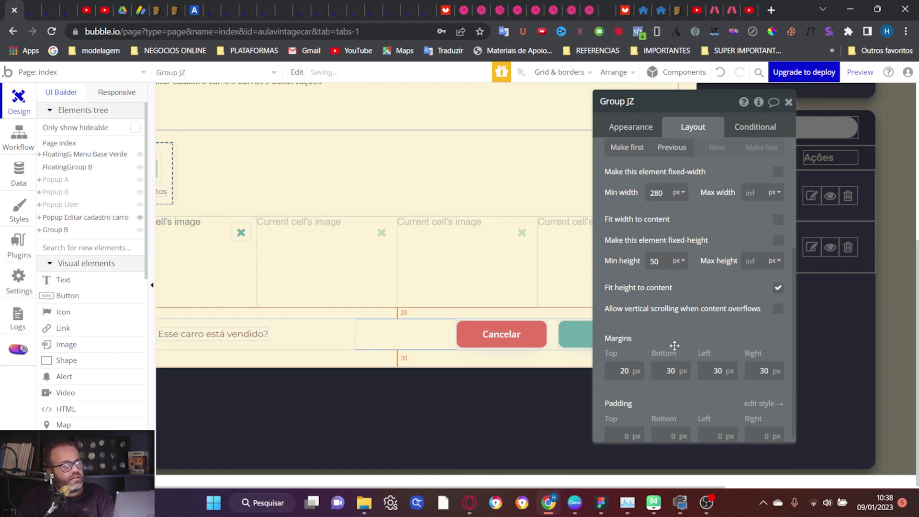
Preview the page, open the edit popup for the first car to examine its button row and field spacing, and close it
left_click(860, 72)
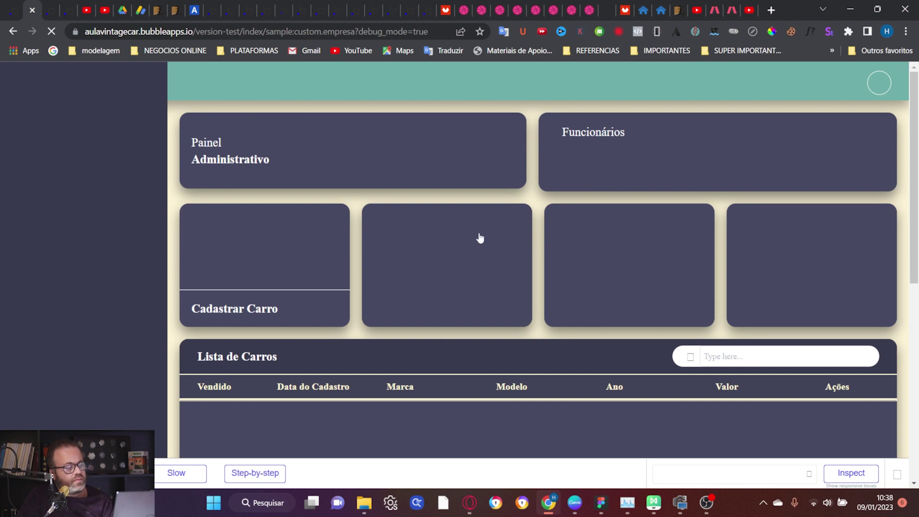
scroll(479, 231, "down", 3)
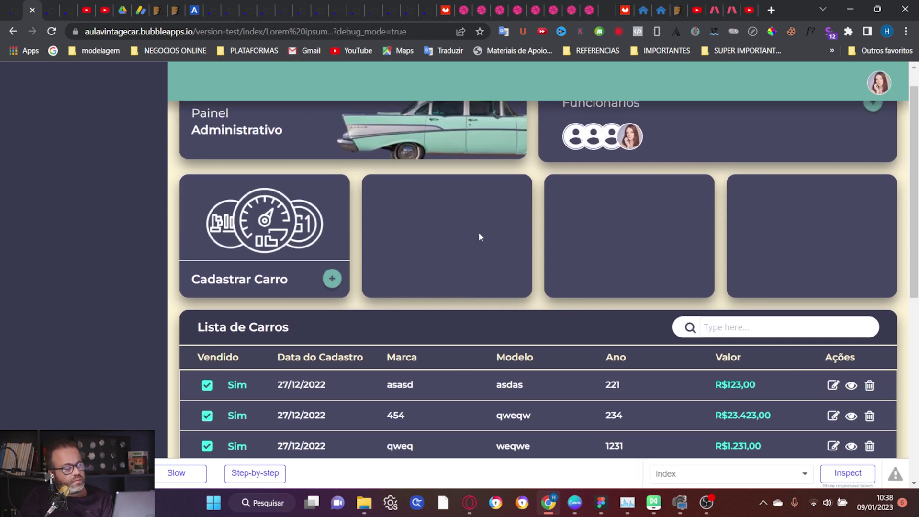
left_click(834, 296)
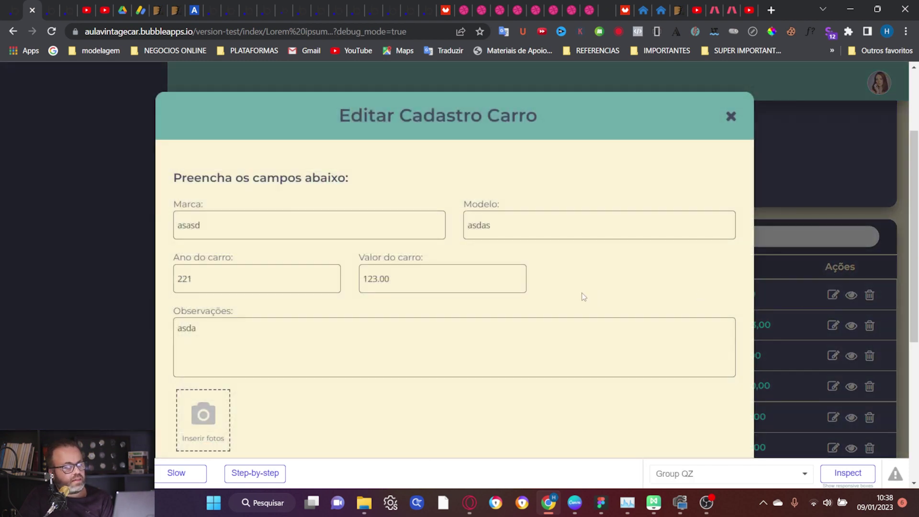
scroll(582, 292, "down", 5)
scroll(737, 320, "up", 5)
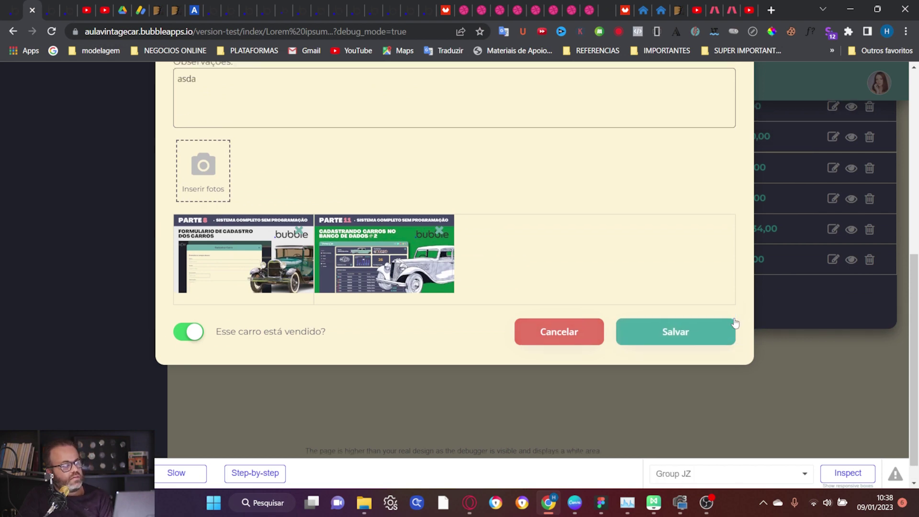
scroll(736, 324, "up", 1)
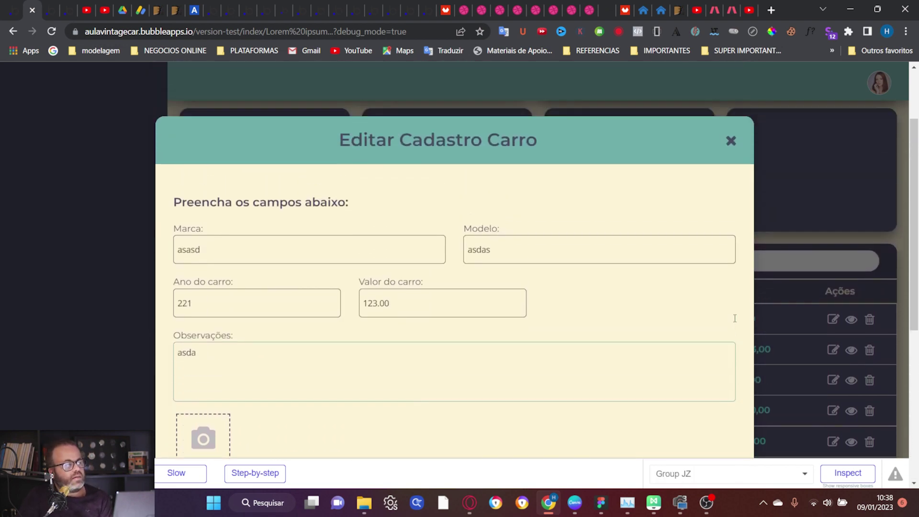
left_click(495, 248)
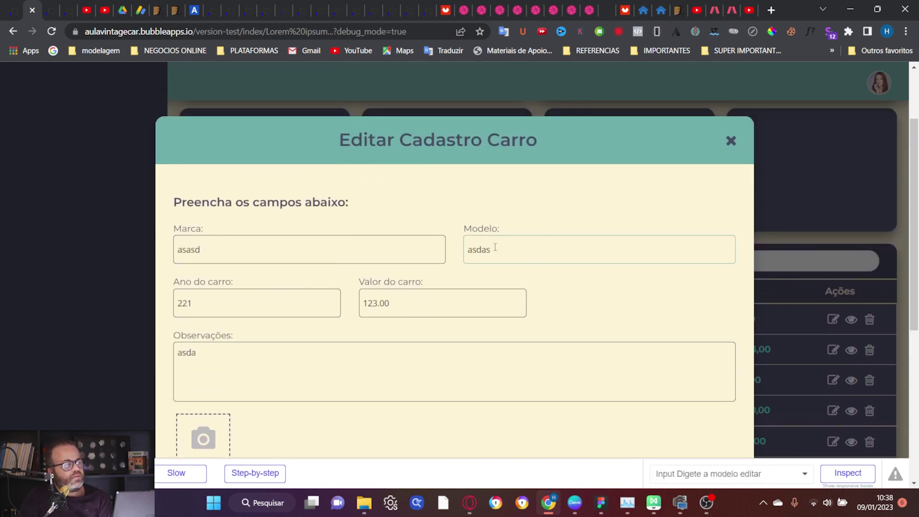
left_click(730, 140)
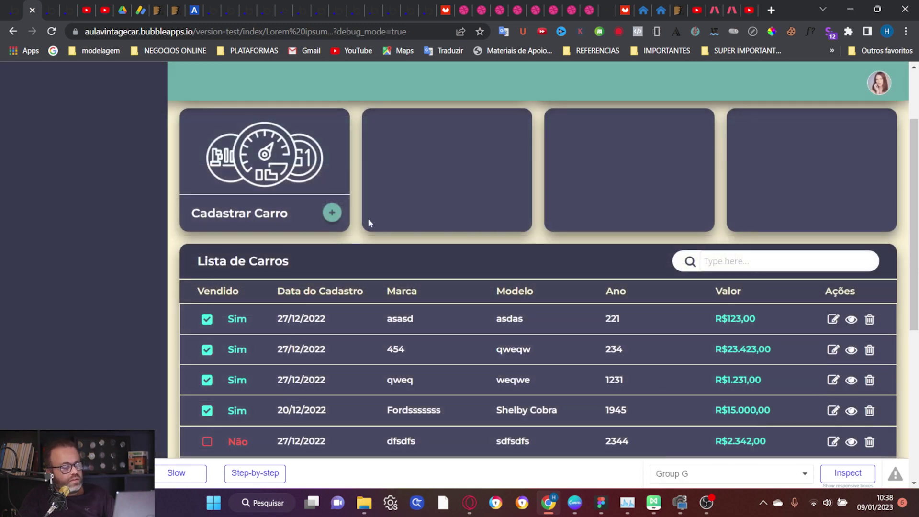
Open the Cadastrar Carro popup twice in the preview to compare its field spacing with the edit popup, closing it each time
left_click(332, 213)
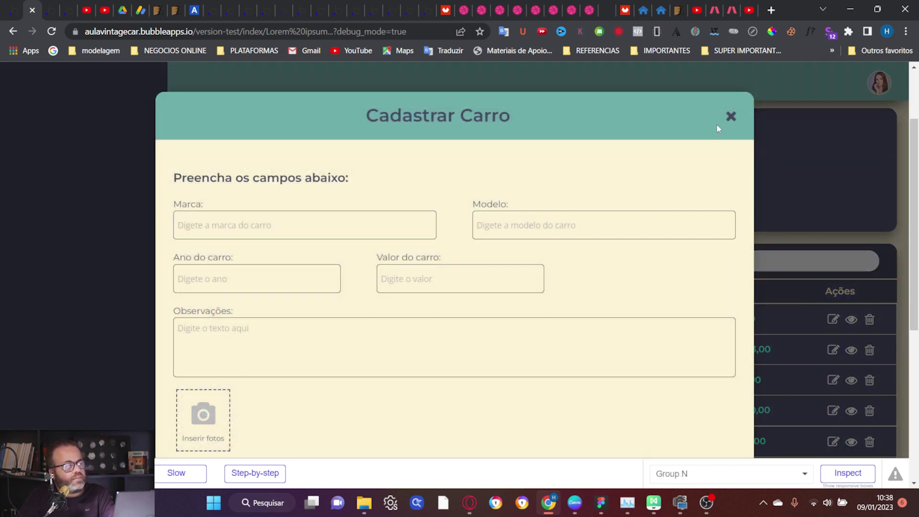
left_click(730, 117)
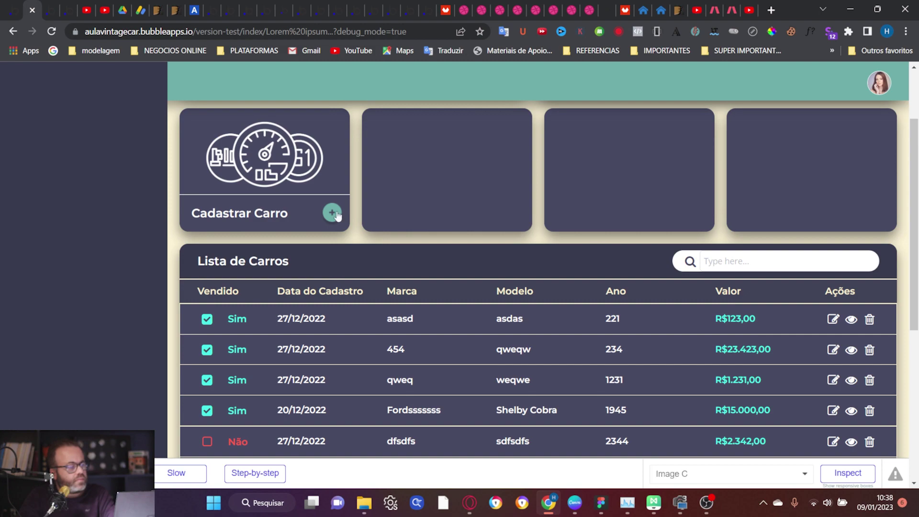
left_click(331, 212)
left_click(731, 118)
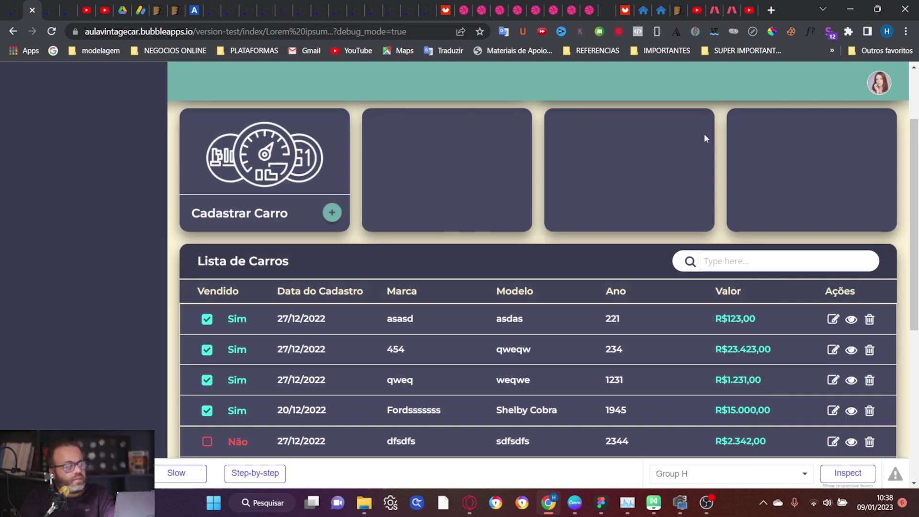
Return to the editor and inspect the layout settings of the Modelo and Marca inputs in the Editar Cadastro Carro popup
key("ctrl+shift+Tab")
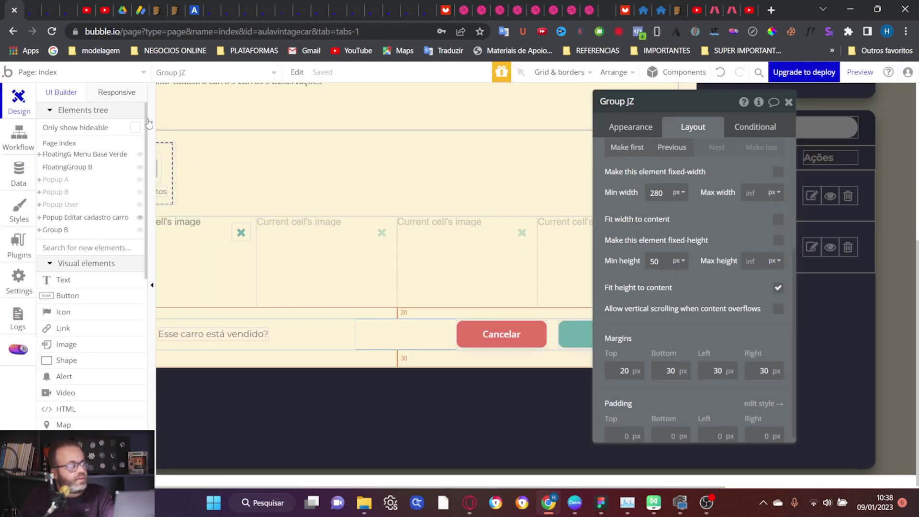
scroll(295, 247, "up", 3)
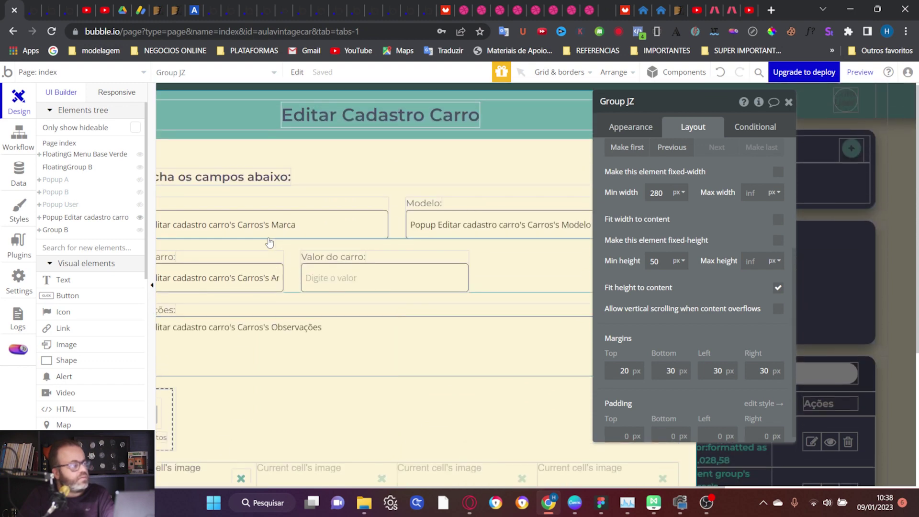
left_click(419, 219)
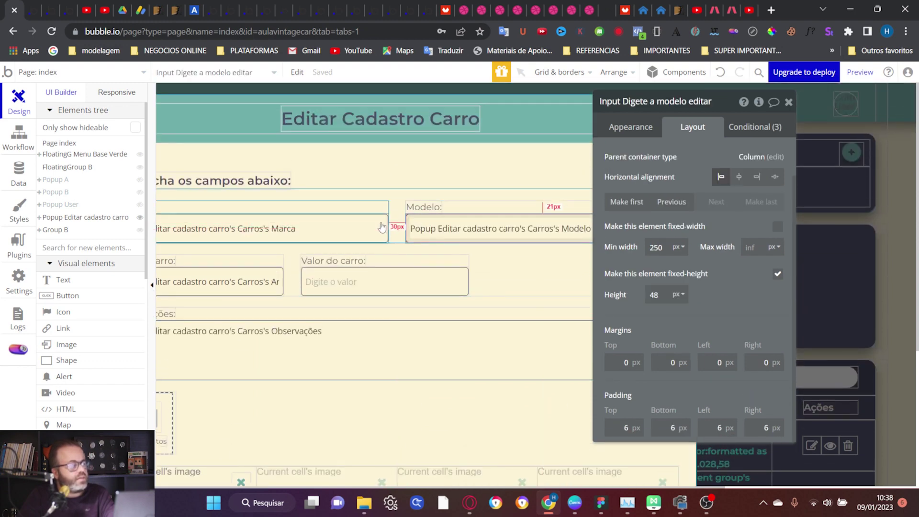
scroll(374, 245, "left", 3)
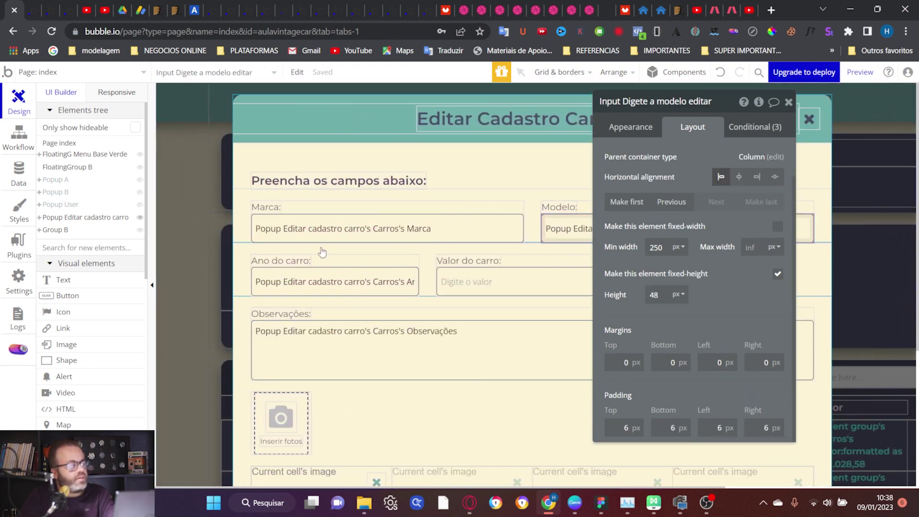
left_click(476, 231)
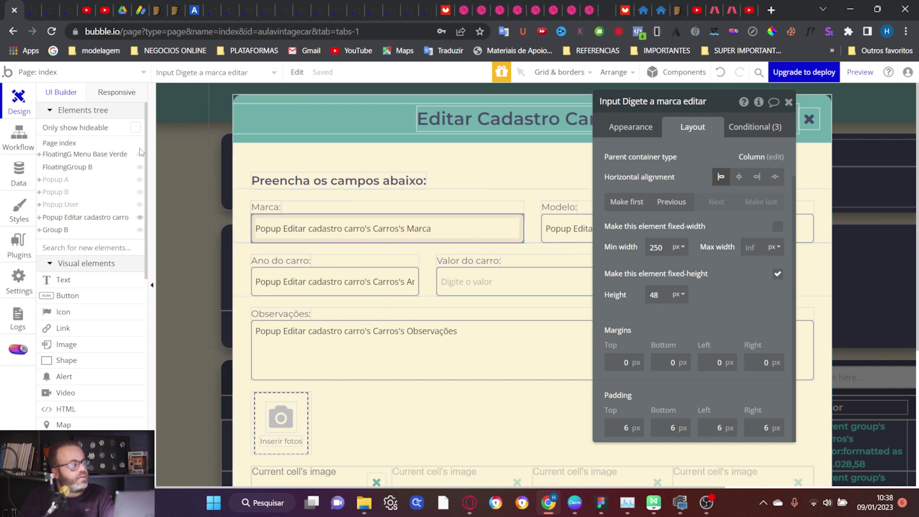
Show Popup A (Cadastrar Carro) and set the right margin of the group around the Marca field to 0 px
left_click(55, 180)
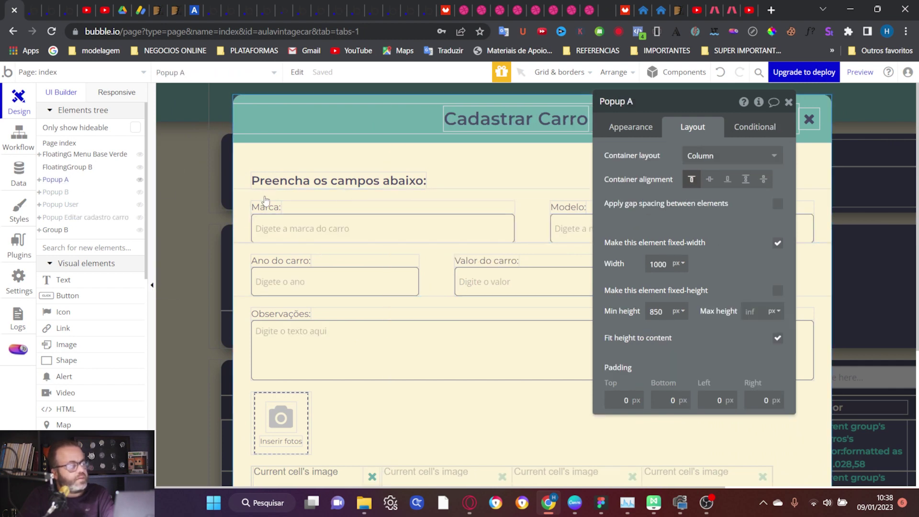
scroll(521, 235, "right", 1)
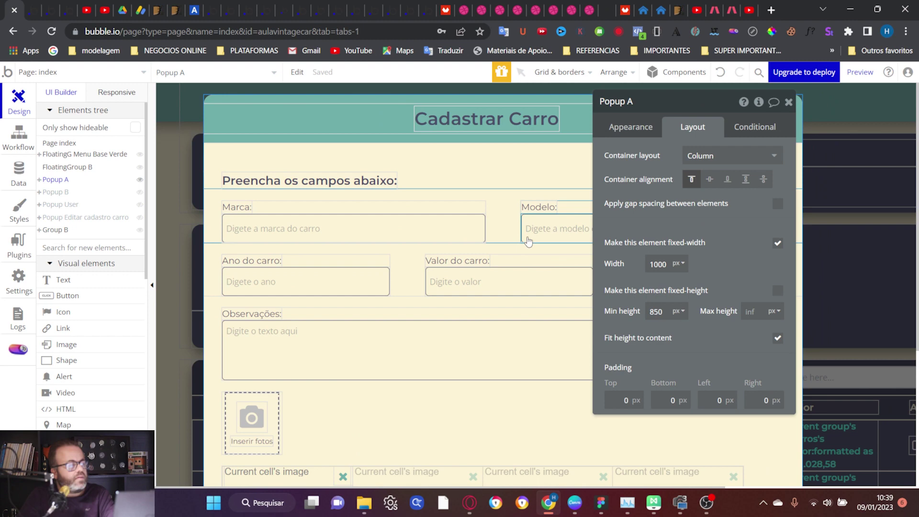
left_click(479, 231)
left_click(469, 196)
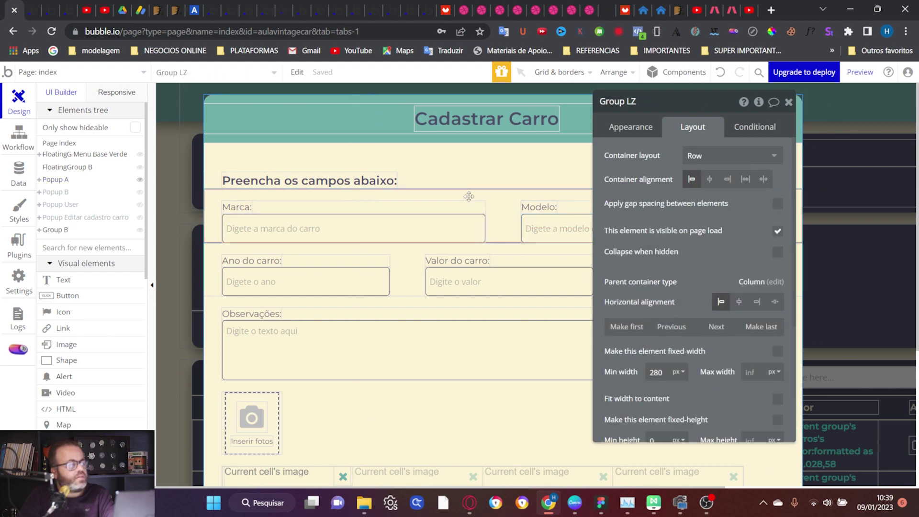
left_click(410, 201)
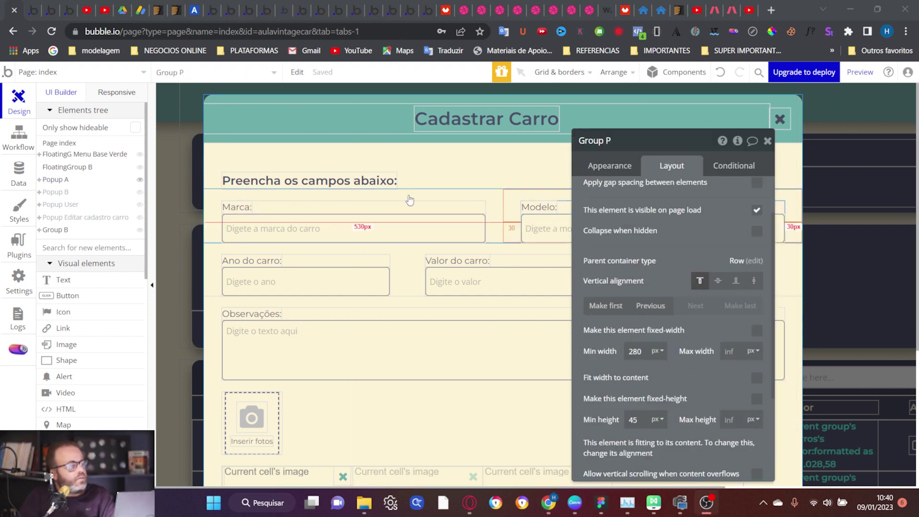
left_click(435, 206)
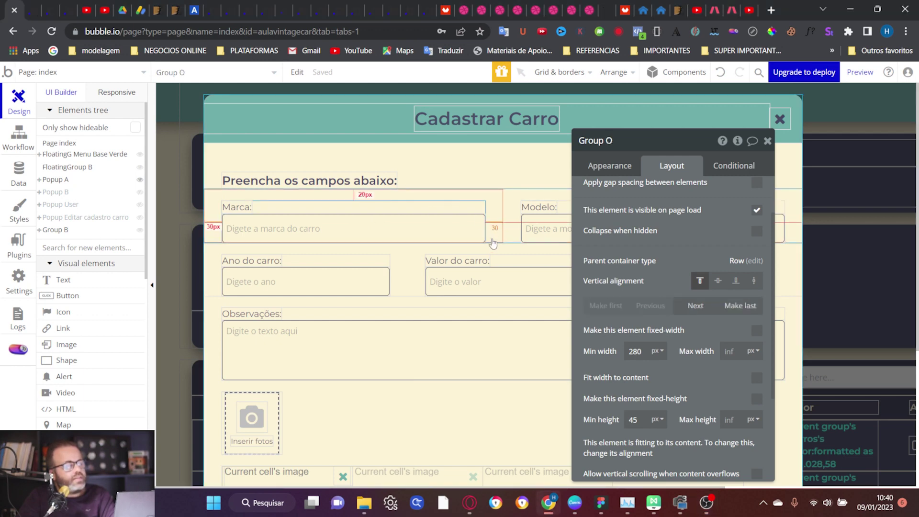
scroll(640, 253, "down", 3)
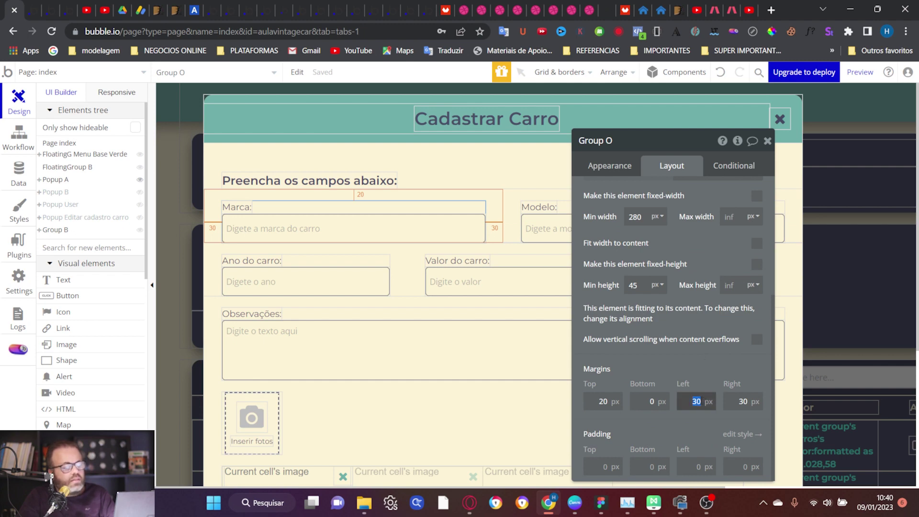
left_click(739, 401)
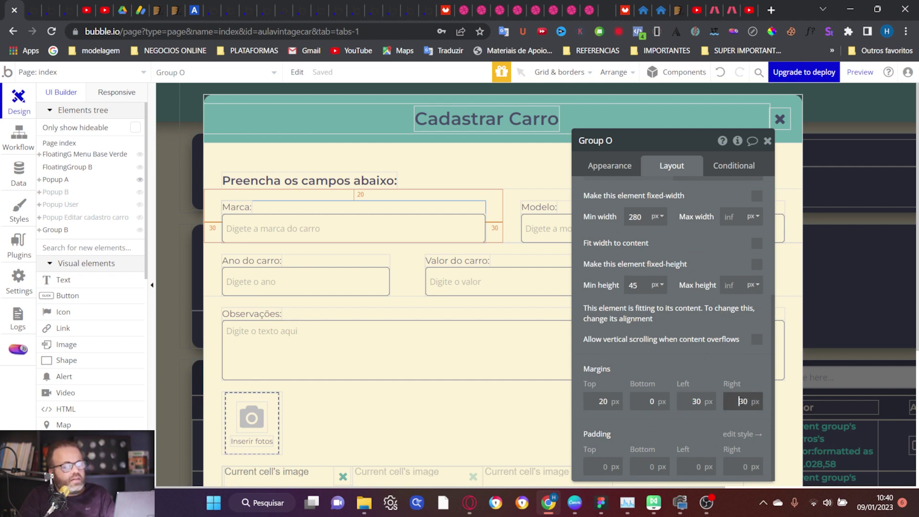
type("0")
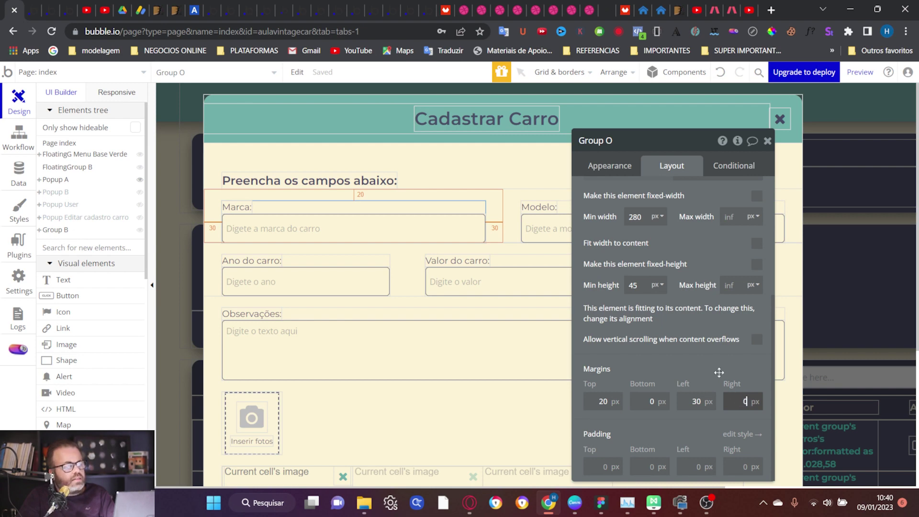
Set the left margin of the group around the Modelo field to 0 px
left_click(562, 212)
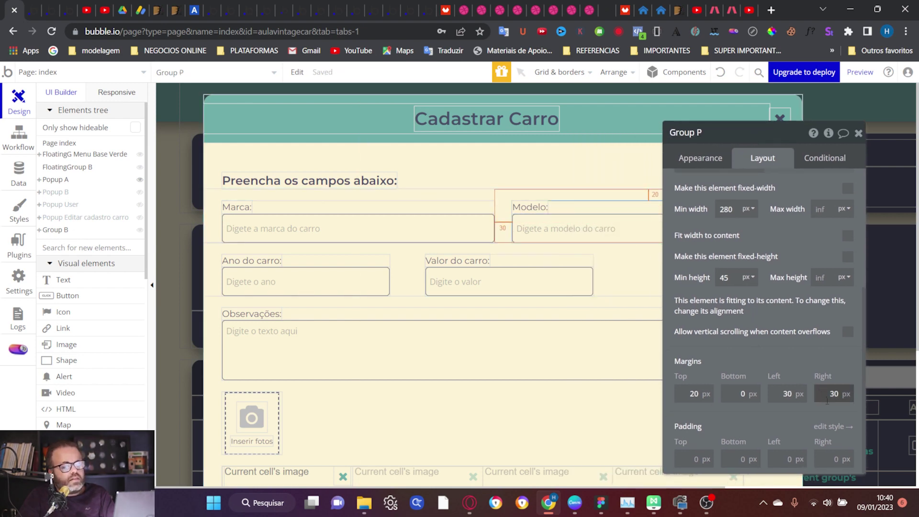
left_click(788, 394)
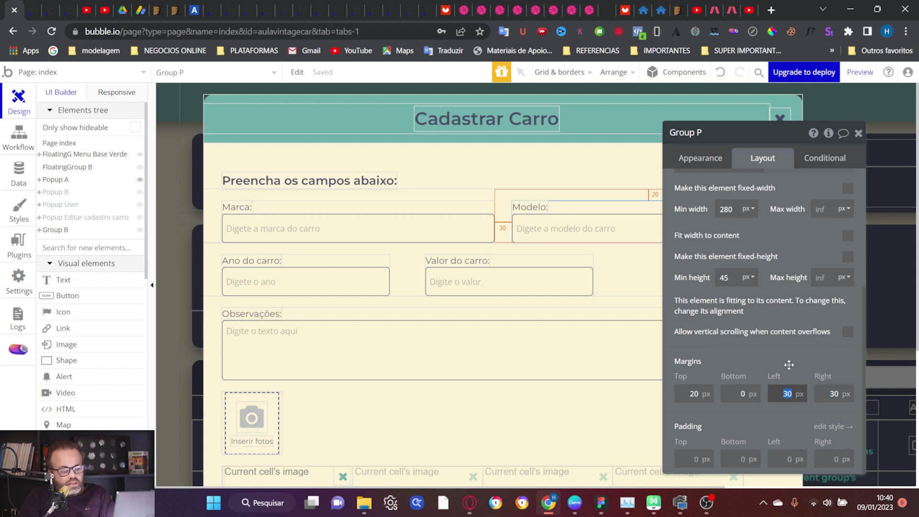
type("0")
key("Return")
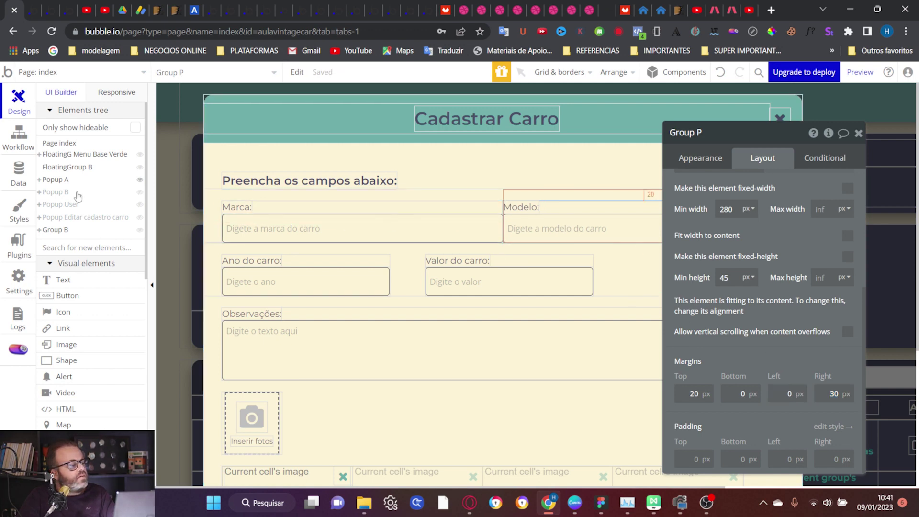
Show Popup Editar cadastro carro and inspect the padding and gap spacing of the row group holding Marca and Modelo
left_click(67, 217)
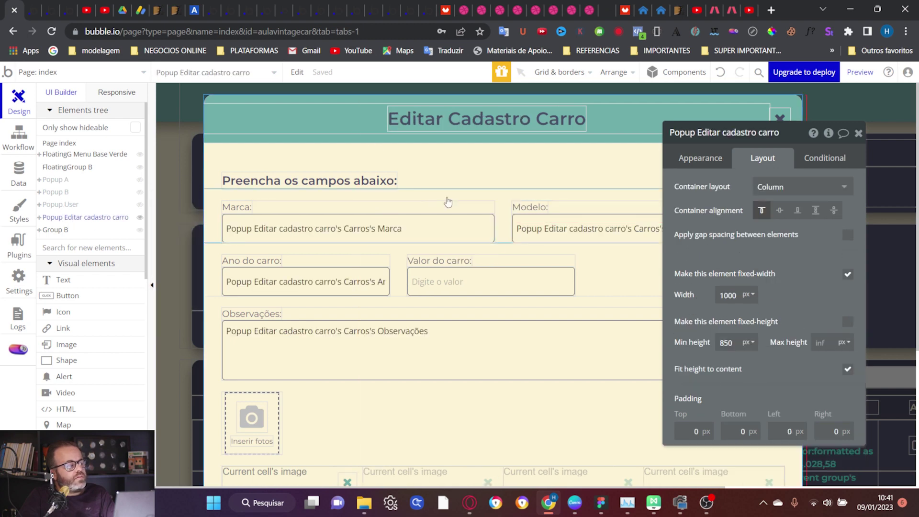
left_click(479, 196)
left_click_drag(759, 132, 523, 98)
scroll(539, 285, "down", 5)
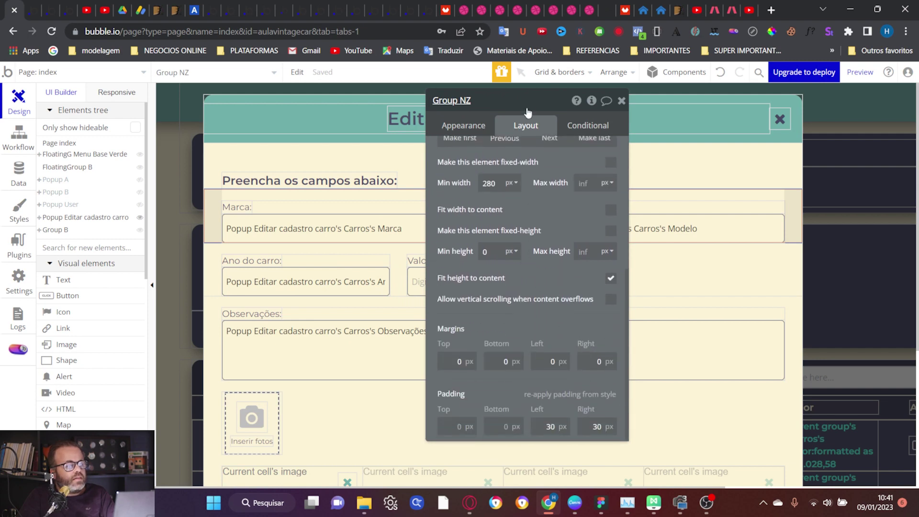
left_click_drag(529, 104, 612, 139)
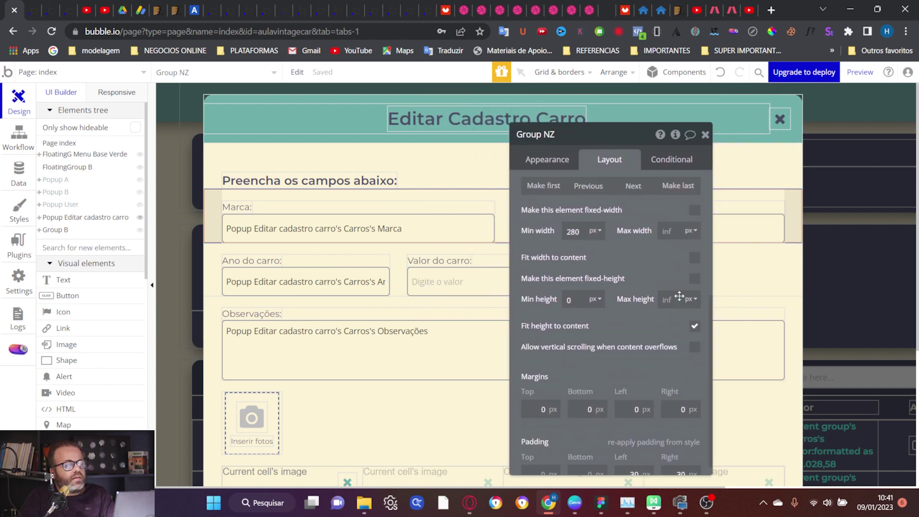
scroll(680, 296, "up", 5)
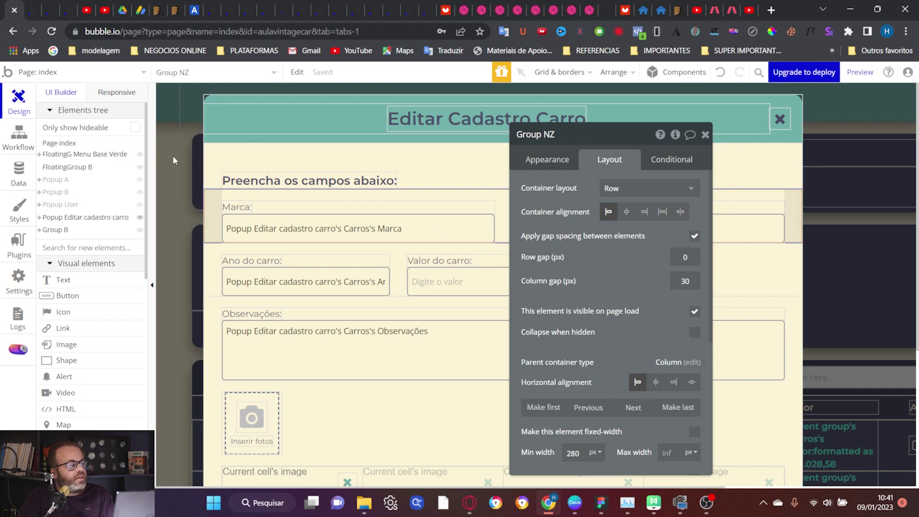
Show Popup A and set the left and right padding of the row group holding Marca and Modelo to 30 px
left_click(56, 180)
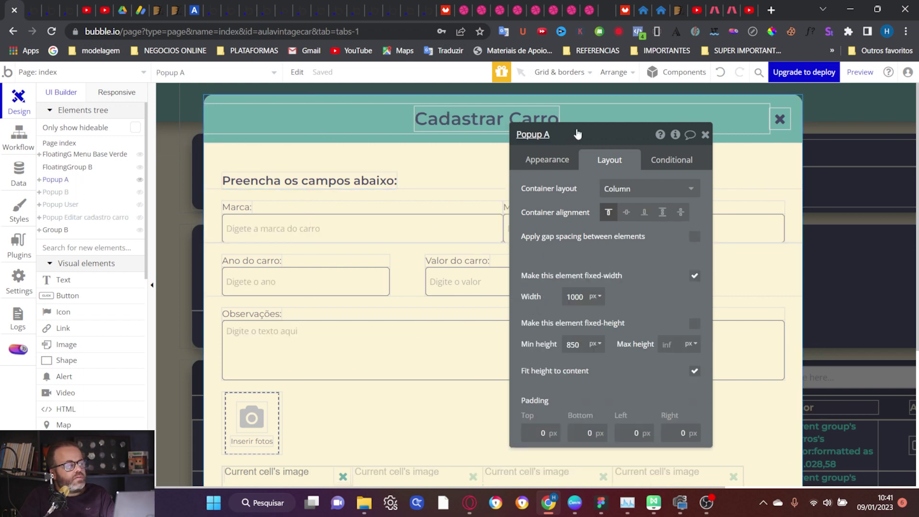
left_click_drag(578, 134, 78, 141)
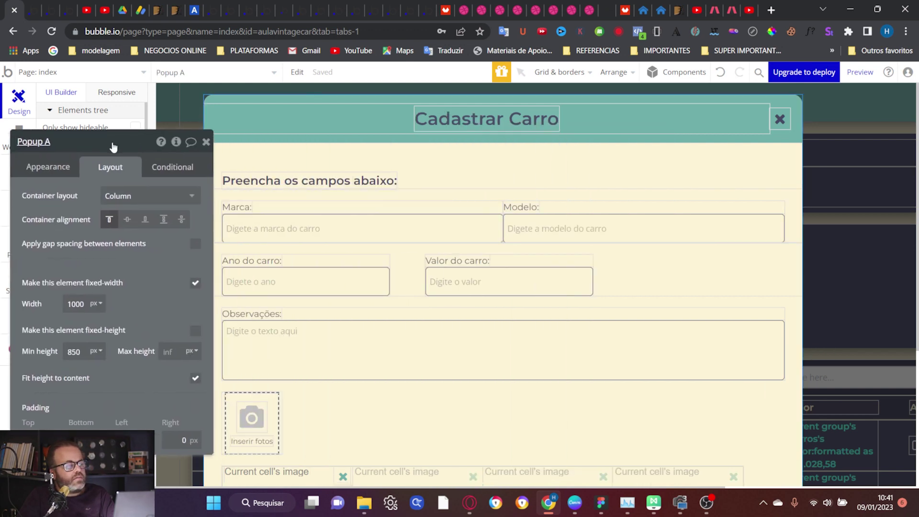
left_click(483, 198)
left_click_drag(132, 151, 131, 119)
scroll(132, 287, "down", 4)
left_click(186, 435)
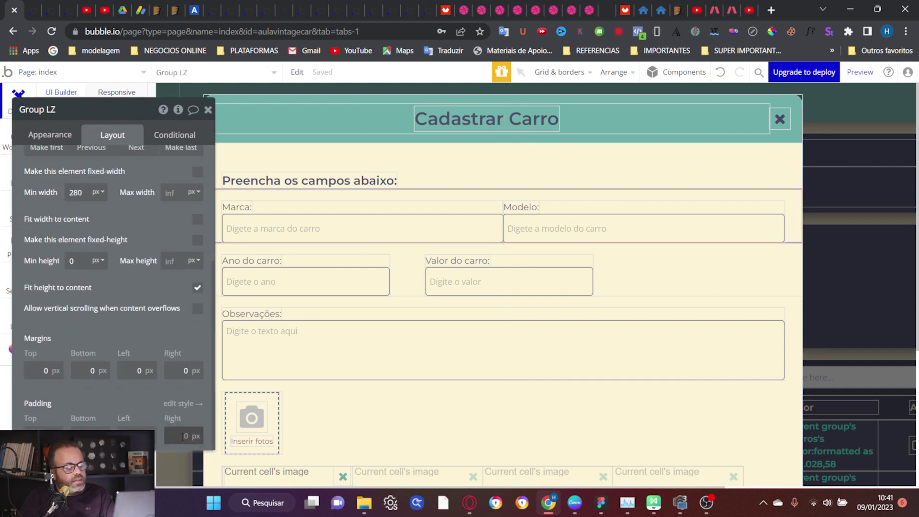
type("3")
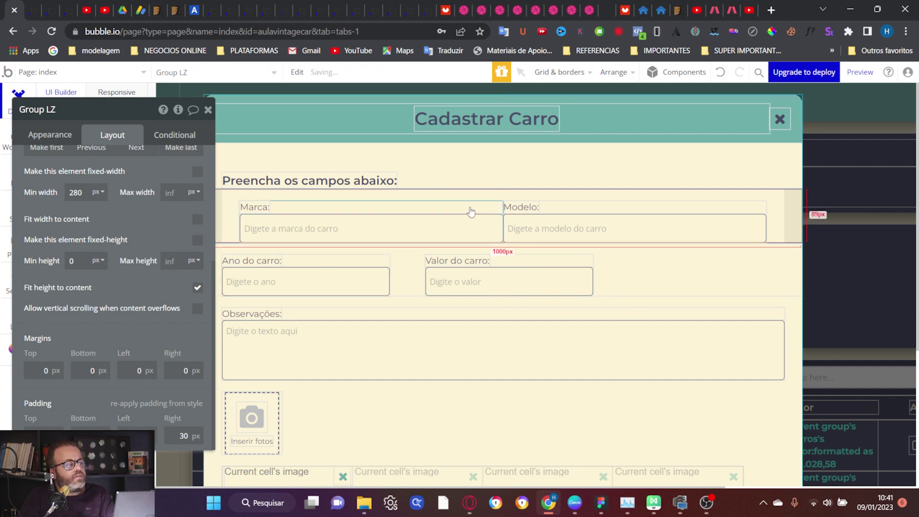
Apply gap spacing between elements in the Marca and Modelo row group, with a column gap of 30 px
scroll(158, 232, "up", 4)
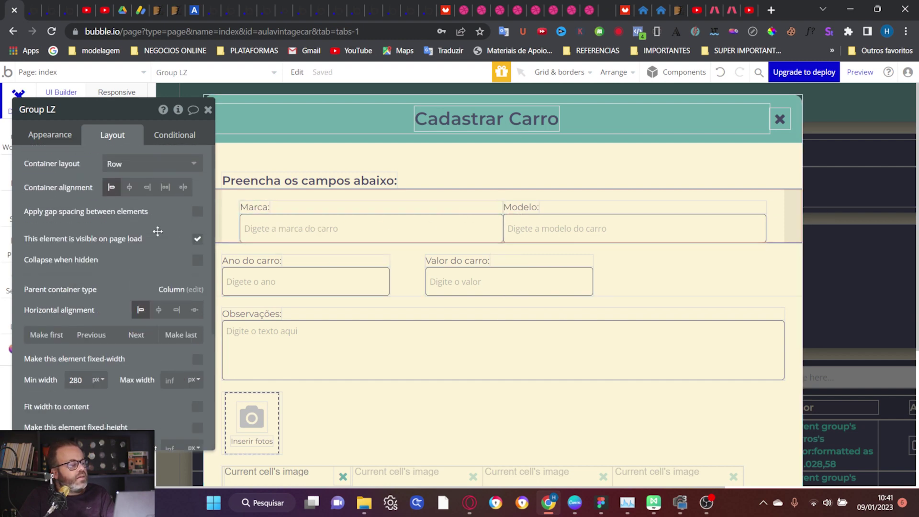
left_click(197, 212)
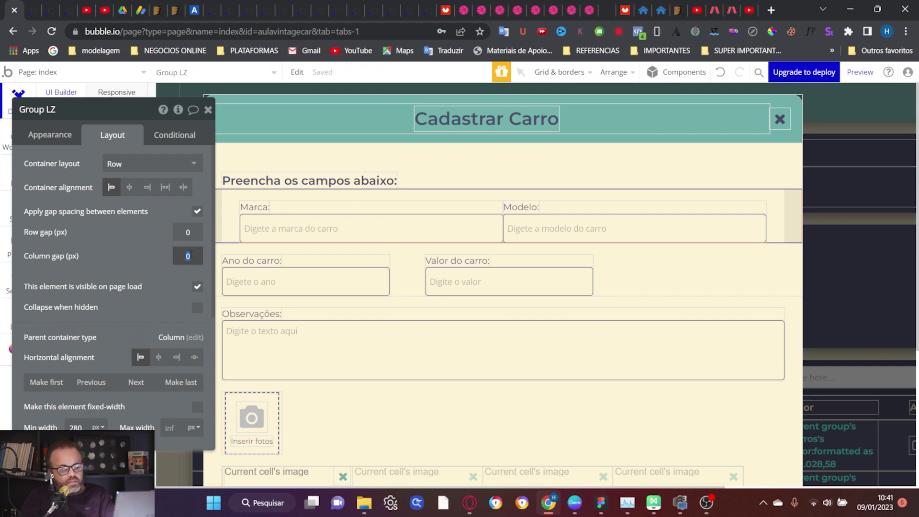
left_click(148, 253)
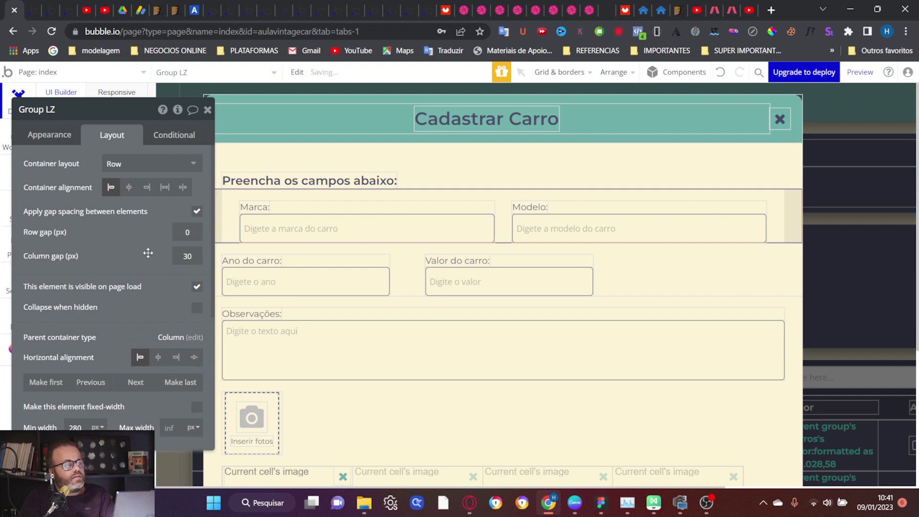
Set the Marca group's left margin and the Modelo group's right margin to 0 px
left_click(395, 208)
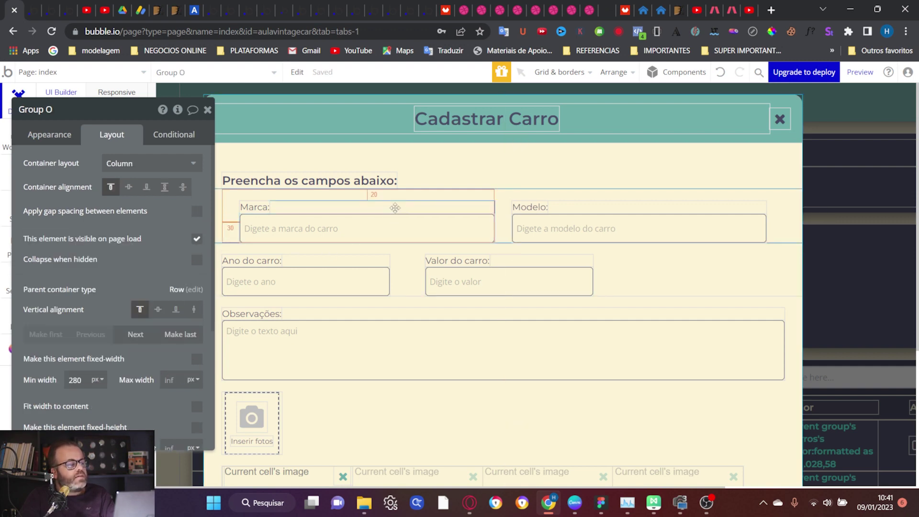
scroll(143, 293, "down", 4)
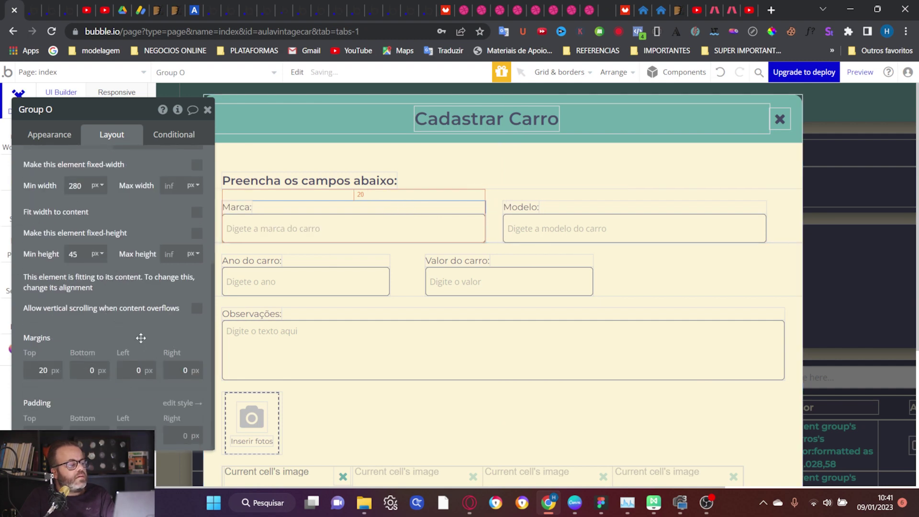
left_click(623, 225)
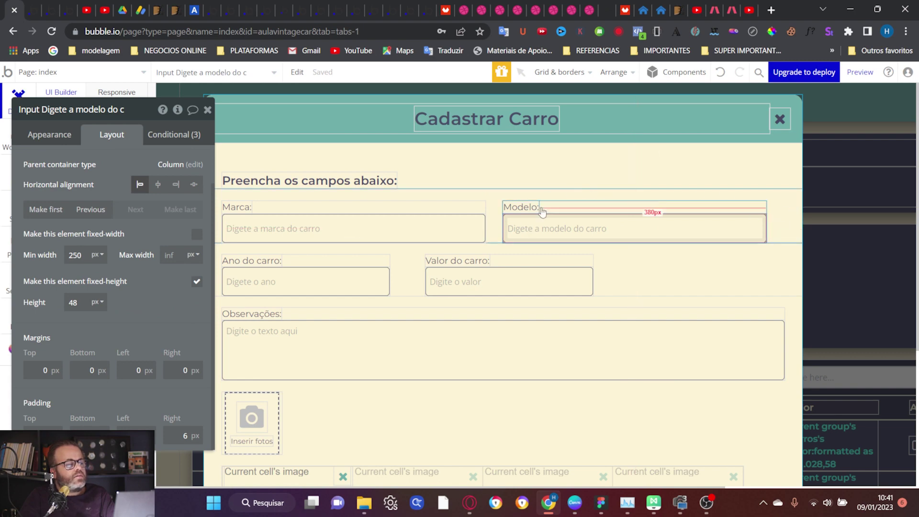
left_click(743, 208)
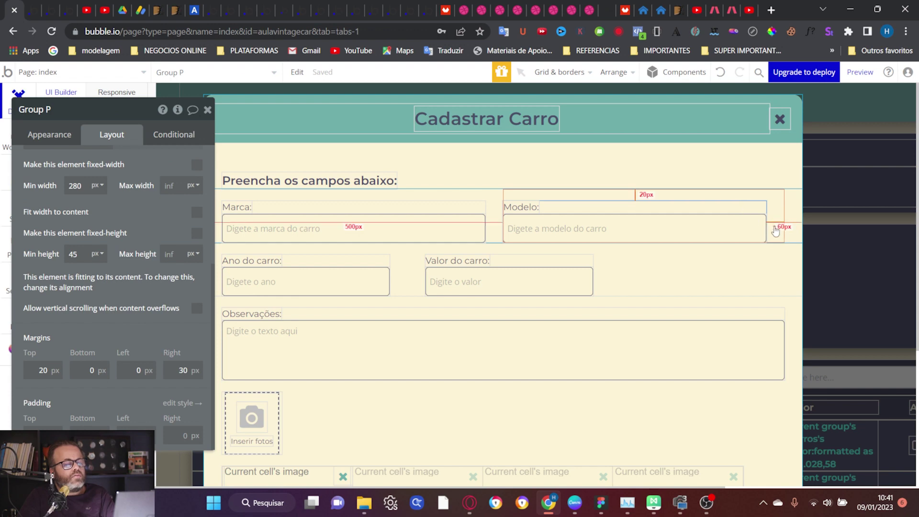
type("0")
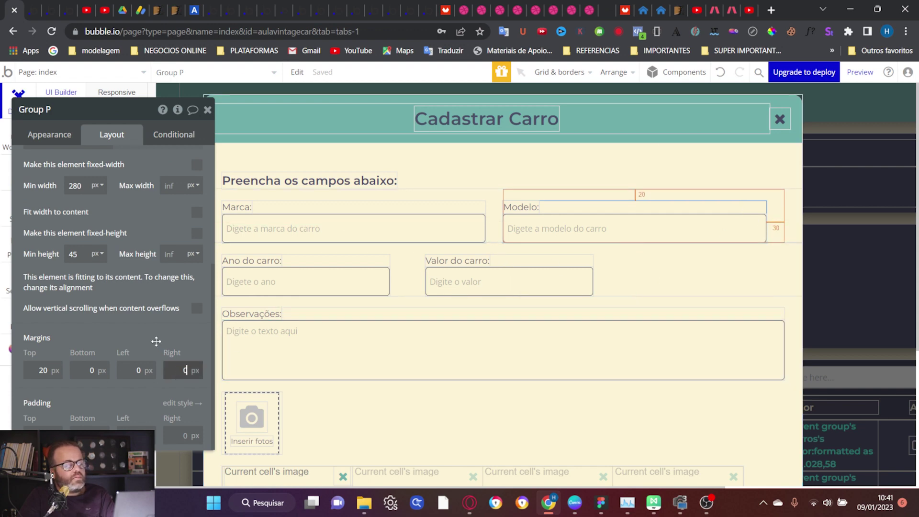
key("Return")
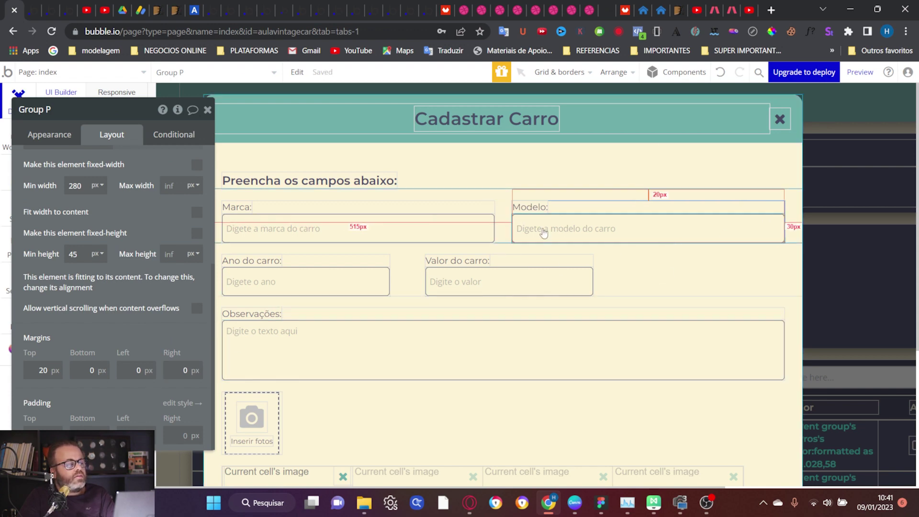
scroll(502, 254, "down", 1)
scroll(502, 254, "up", 1)
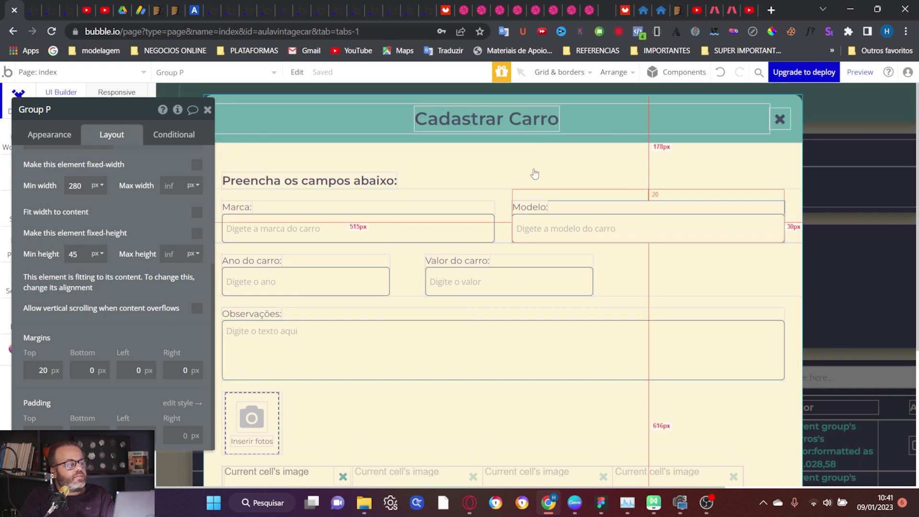
Show Popup Editar cadastro carro and inspect the layout of the row group holding Ano do carro and Valor do carro
left_click(479, 194)
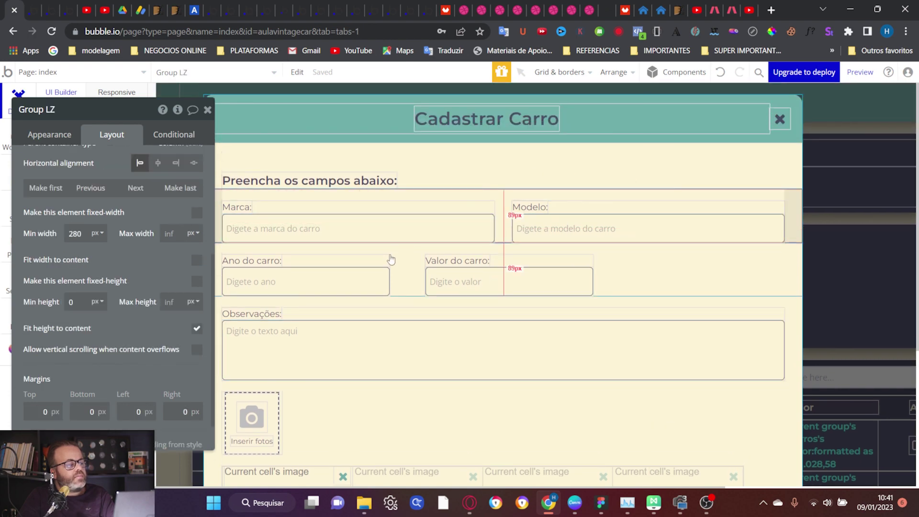
left_click_drag(110, 109, 659, 128)
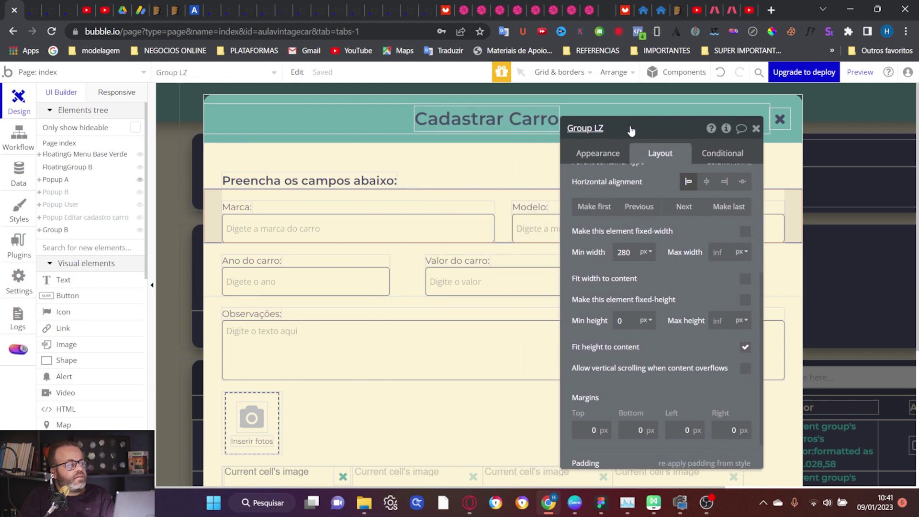
left_click(77, 218)
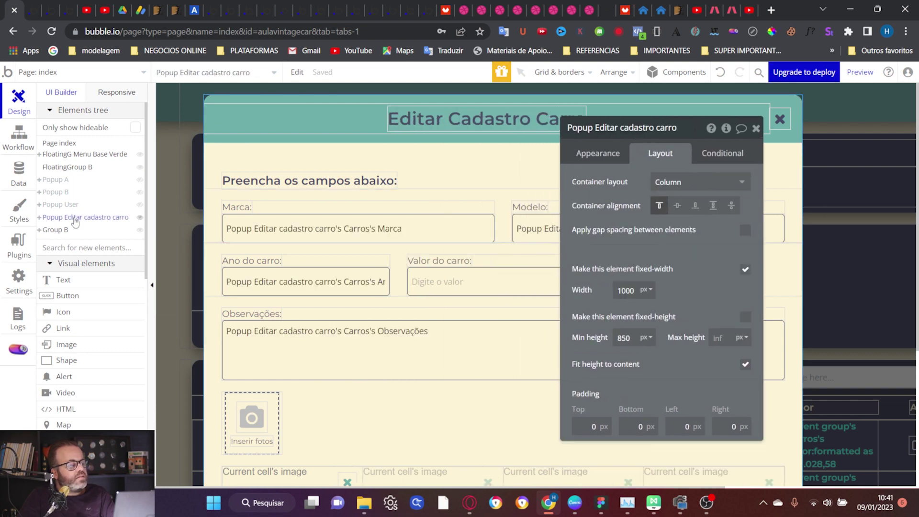
left_click(400, 260)
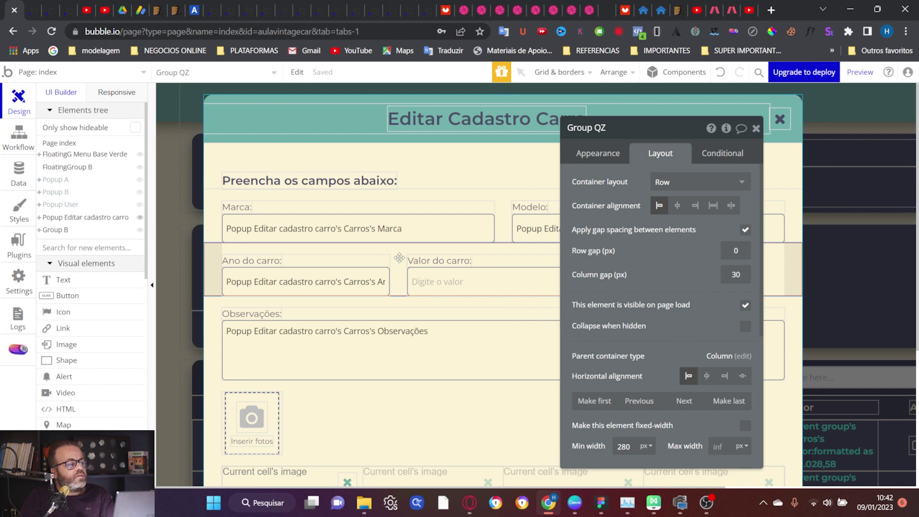
left_click_drag(649, 138, 670, 146)
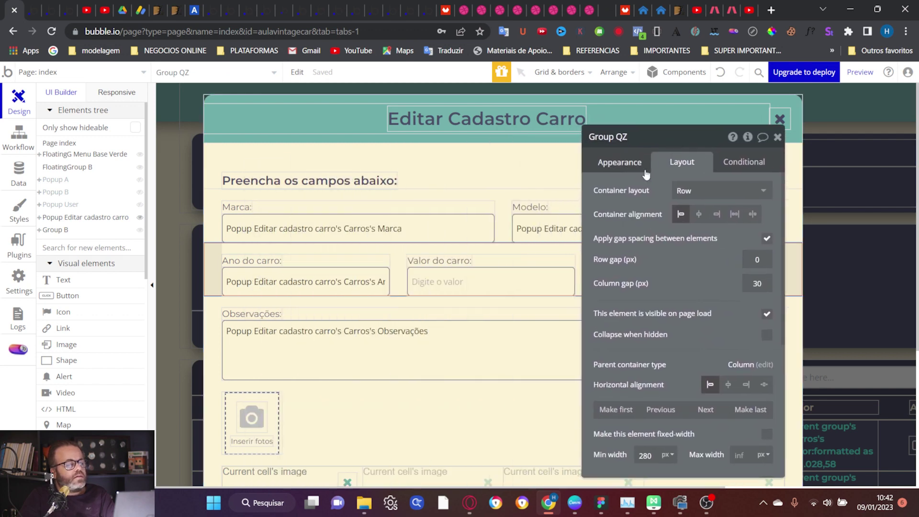
left_click(514, 261)
left_click(399, 266)
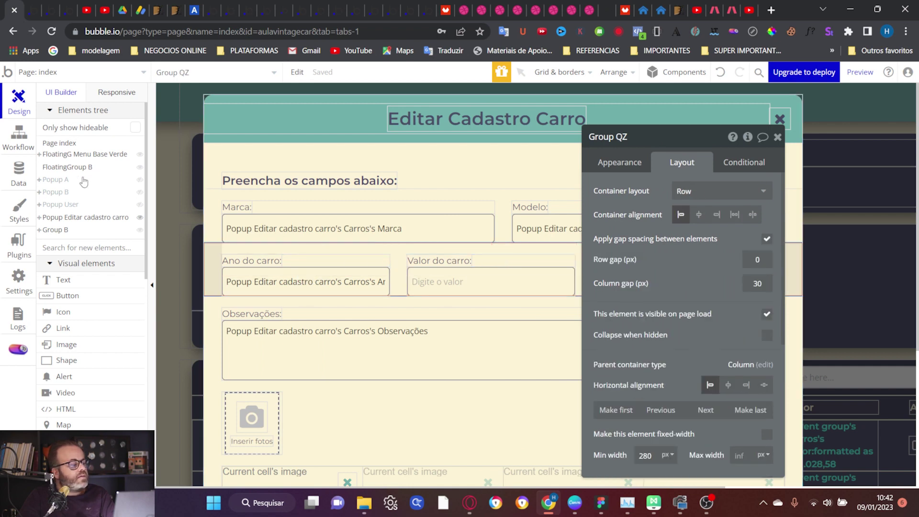
Show Popup A and set the left and right margins of the group around Ano do carro to 0 px
left_click(55, 180)
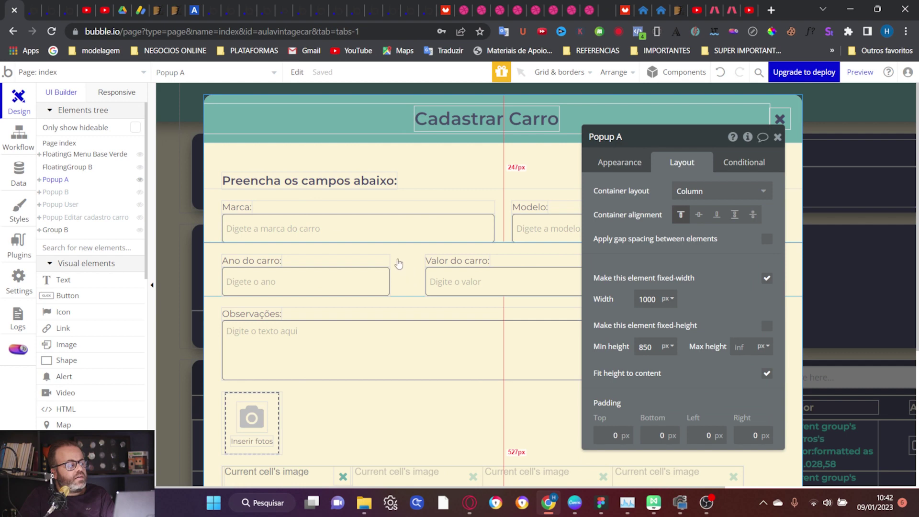
left_click(374, 260)
scroll(667, 334, "down", 4)
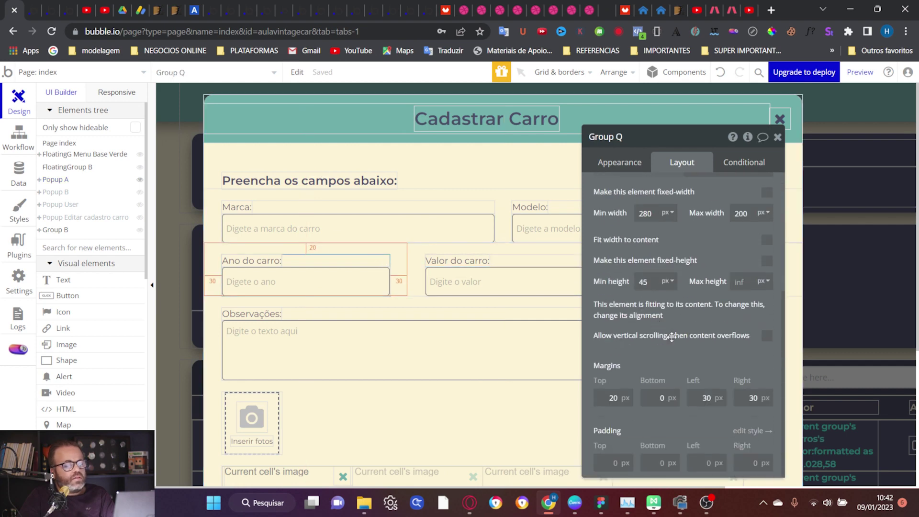
type("0")
key("Tab")
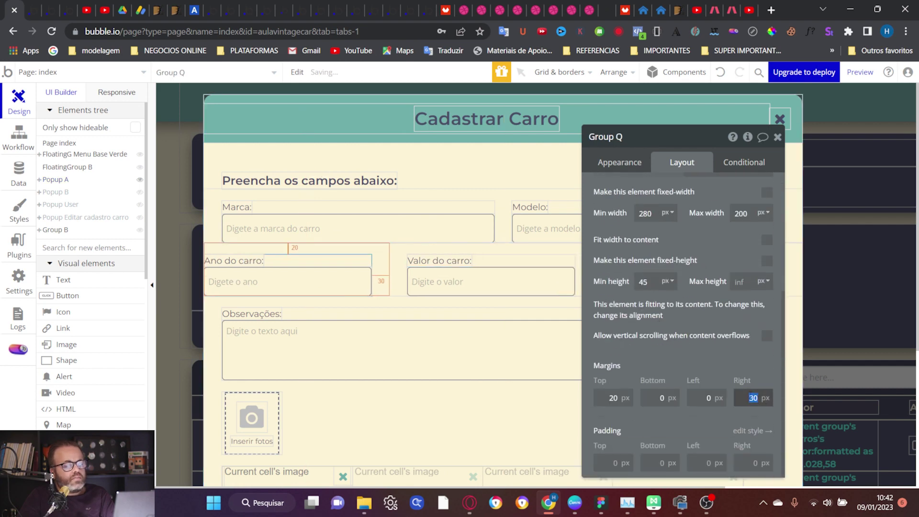
type("0")
left_click(726, 362)
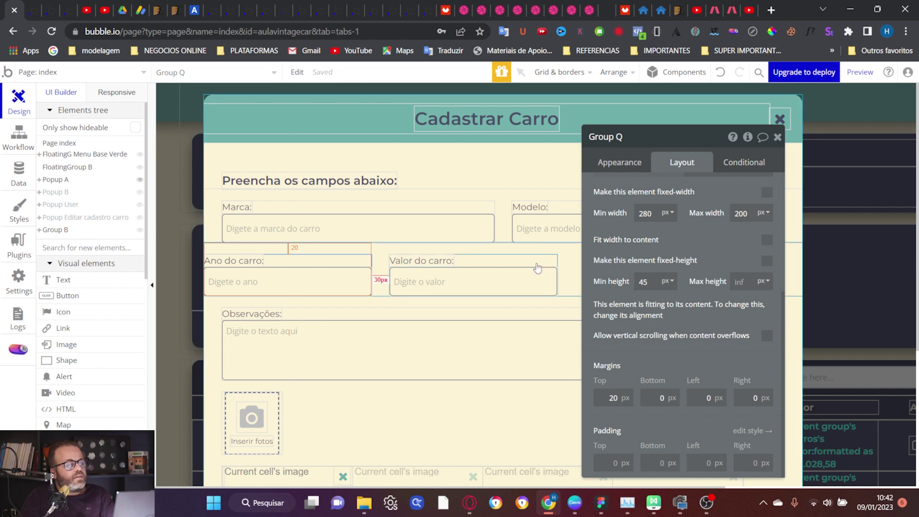
Set the left and right margins of the group around Valor do carro to 0 px
left_click(536, 262)
type("0")
left_click(764, 401)
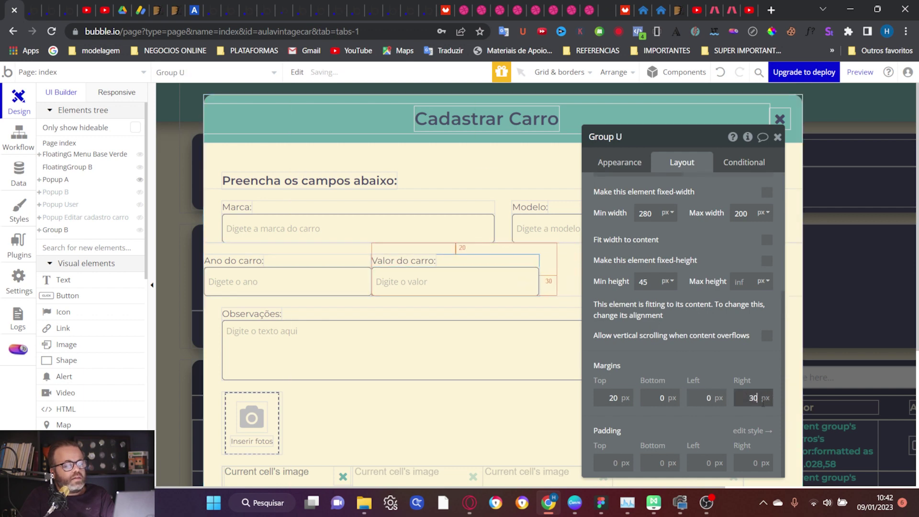
type("0")
left_click(722, 361)
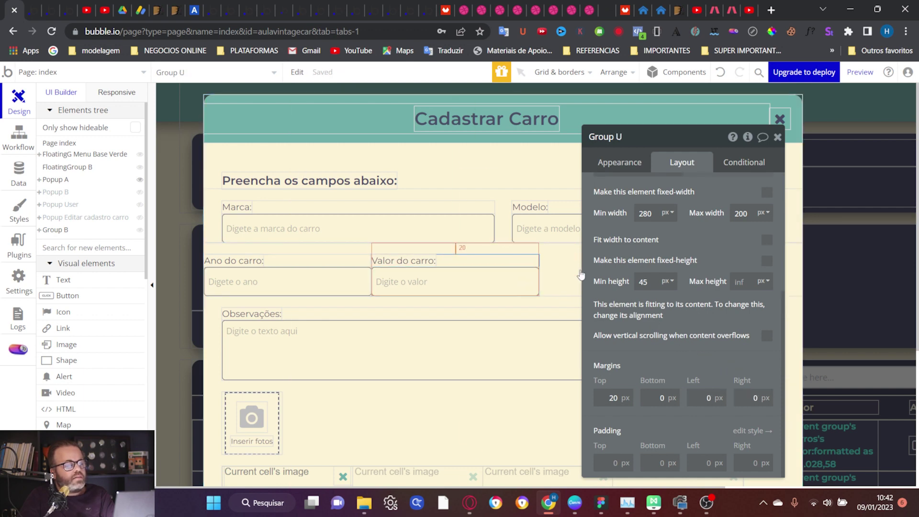
Set the left and right padding of the row group holding Ano do carro and Valor do carro to 30 px
left_click(566, 273)
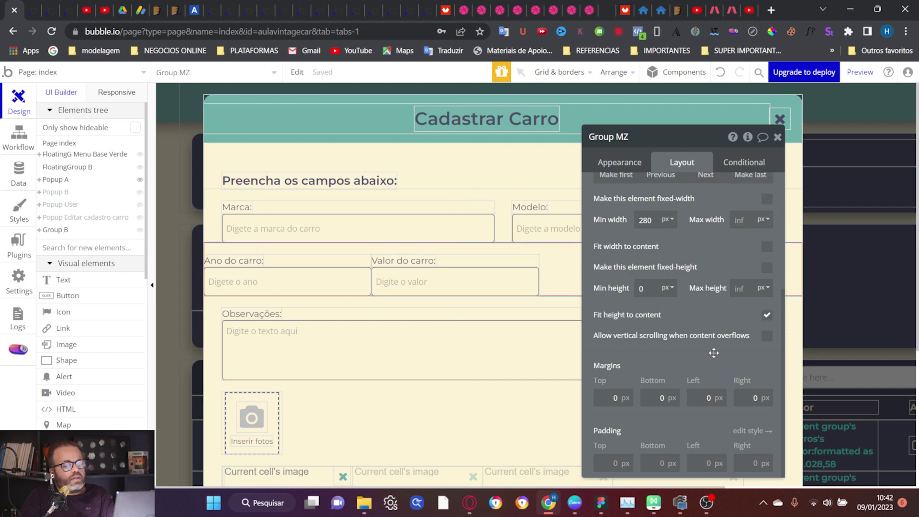
type("3")
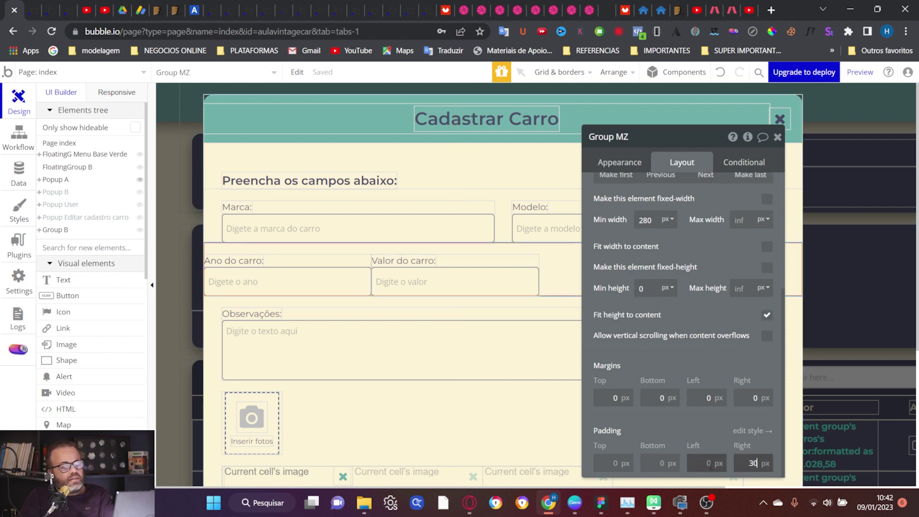
key("Tab")
type("3")
left_click(706, 355)
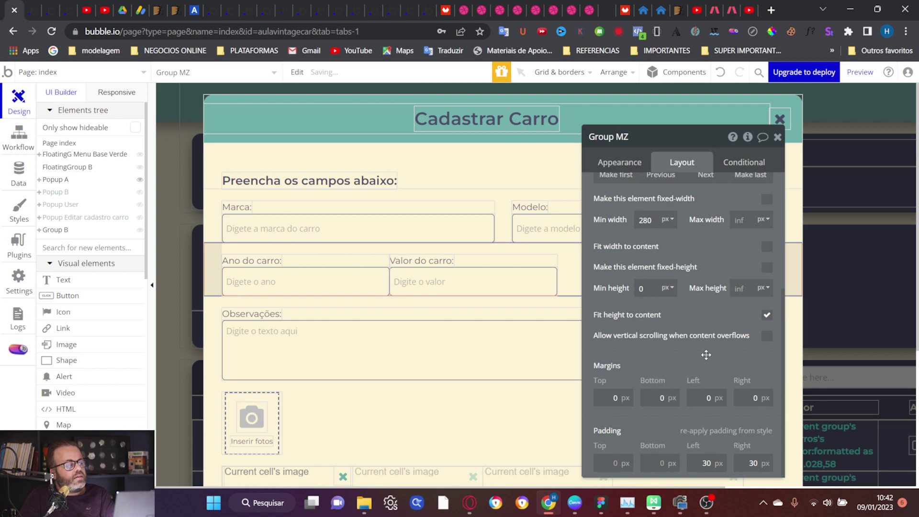
Apply gap spacing to the Ano do carro and Valor do carro row group with a column gap of 30 px
scroll(710, 288, "up", 4)
left_click(767, 239)
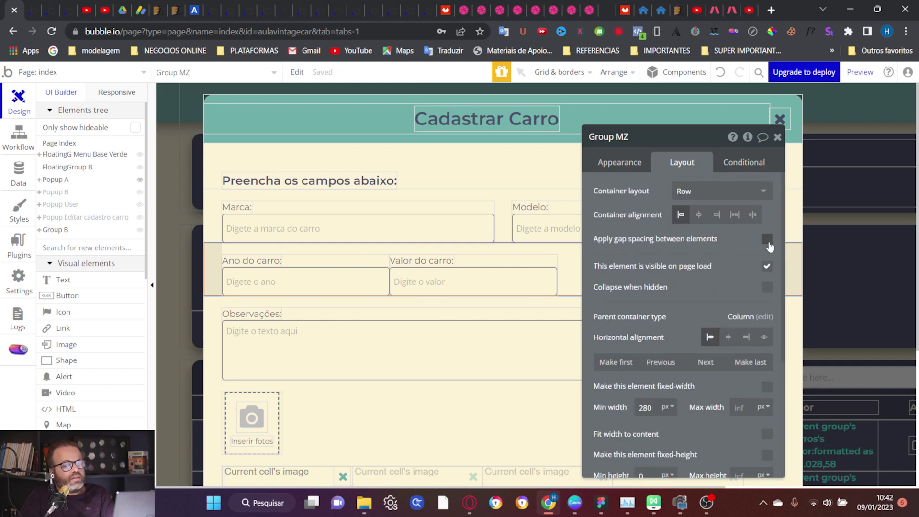
type("30")
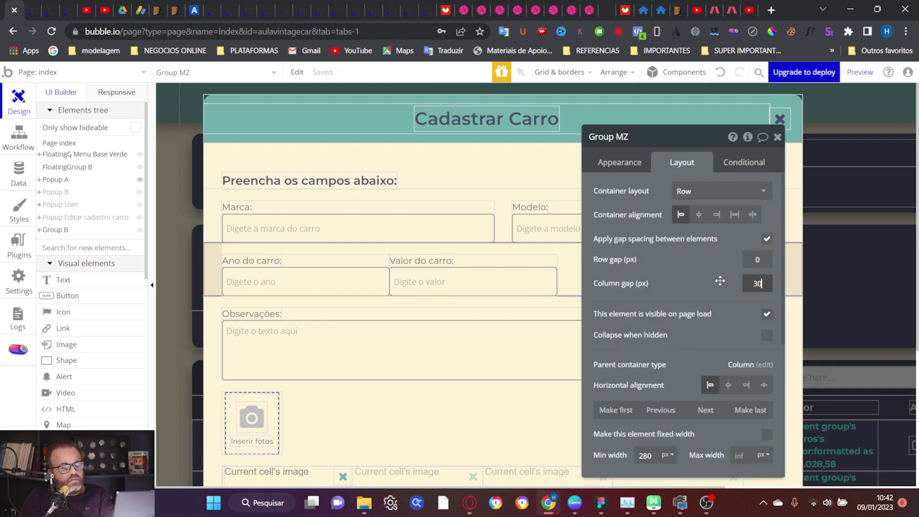
left_click(711, 279)
left_click_drag(697, 144, 759, 133)
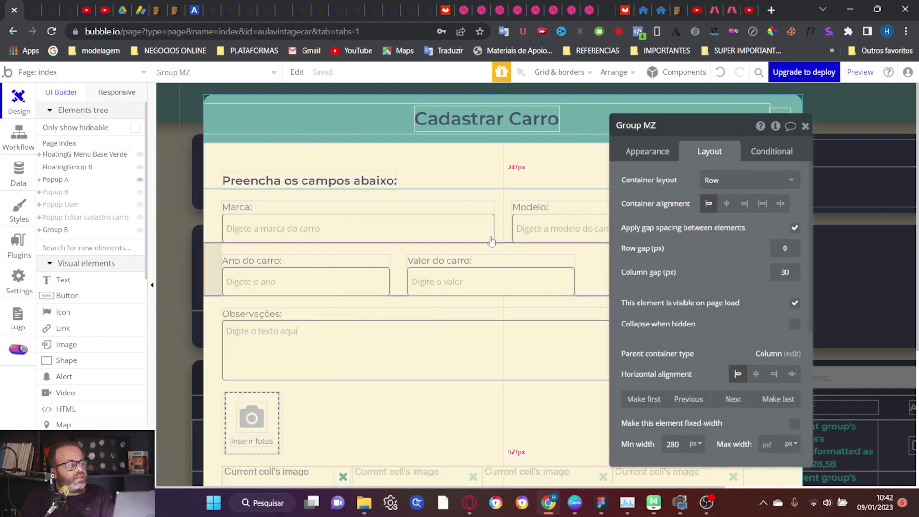
Compare the Observações group and the lower part of Popup A with the same areas of Popup Editar cadastro carro
scroll(488, 242, "down", 3)
scroll(488, 242, "up", 1)
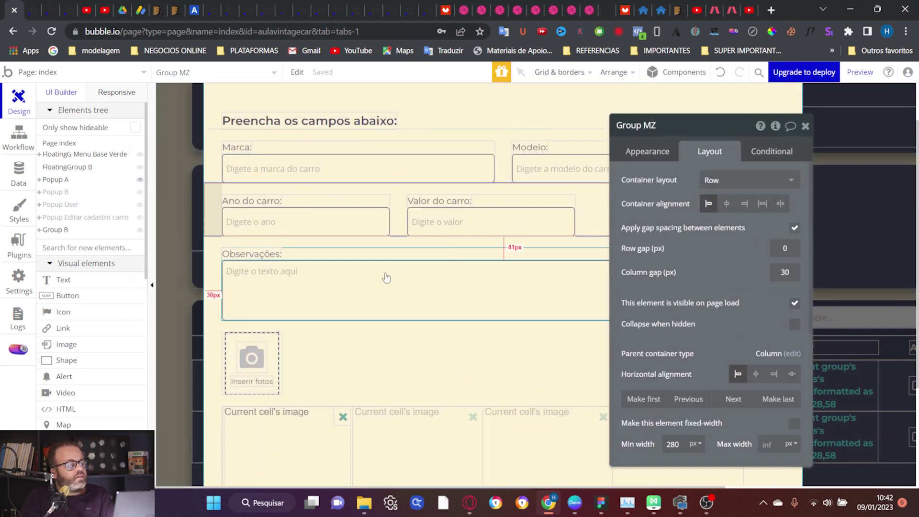
left_click(375, 254)
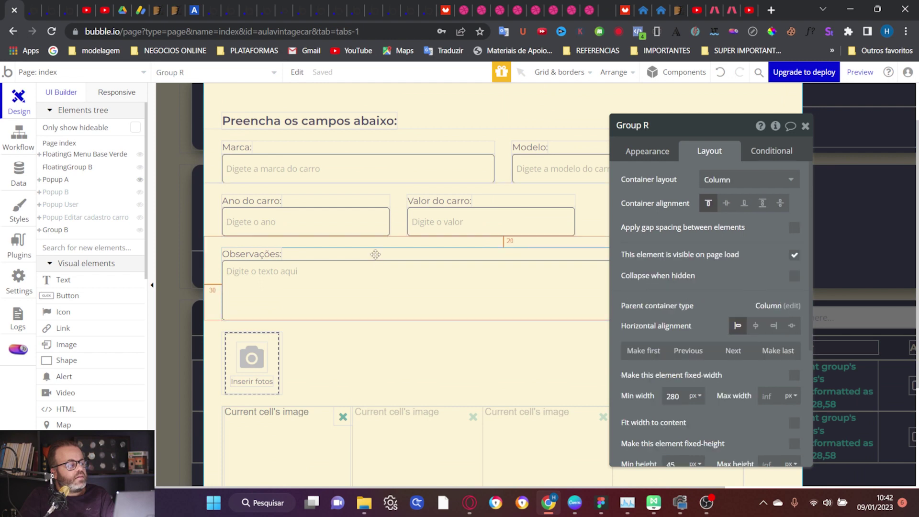
left_click_drag(376, 254, 86, 219)
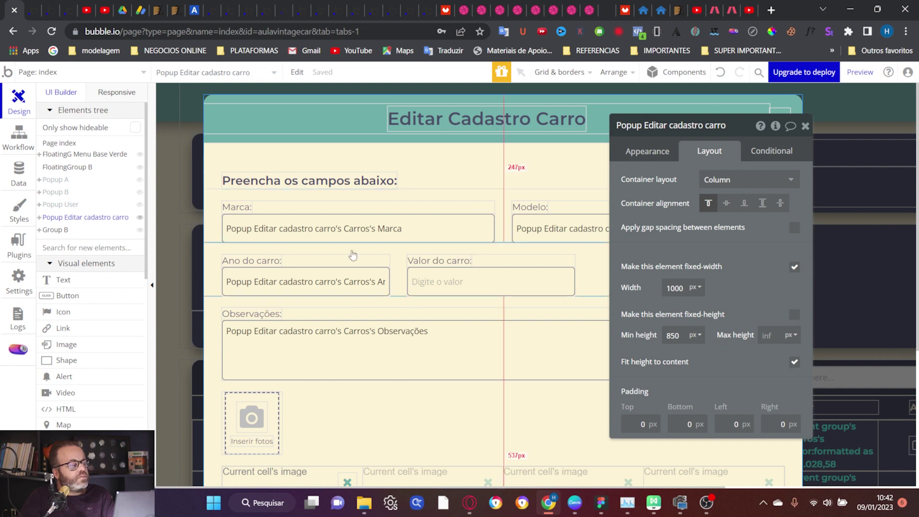
scroll(400, 261, "down", 1)
scroll(399, 259, "down", 3)
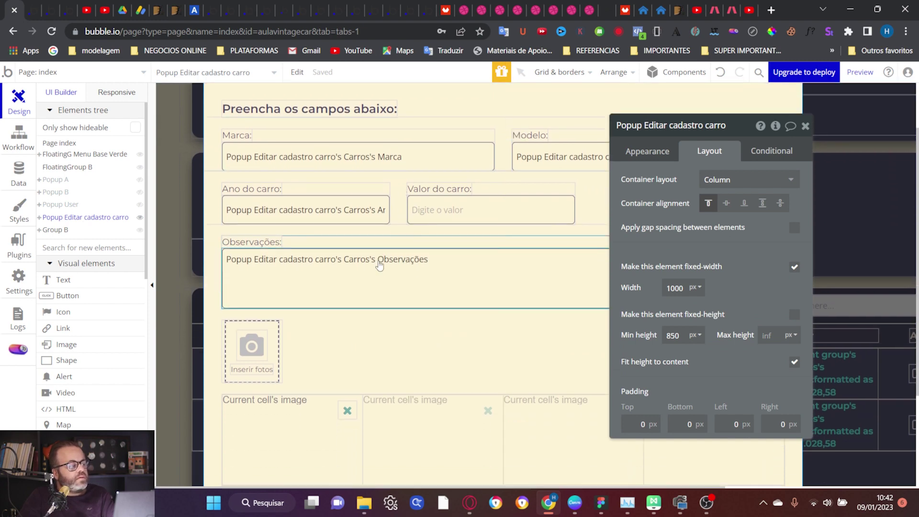
left_click(451, 265)
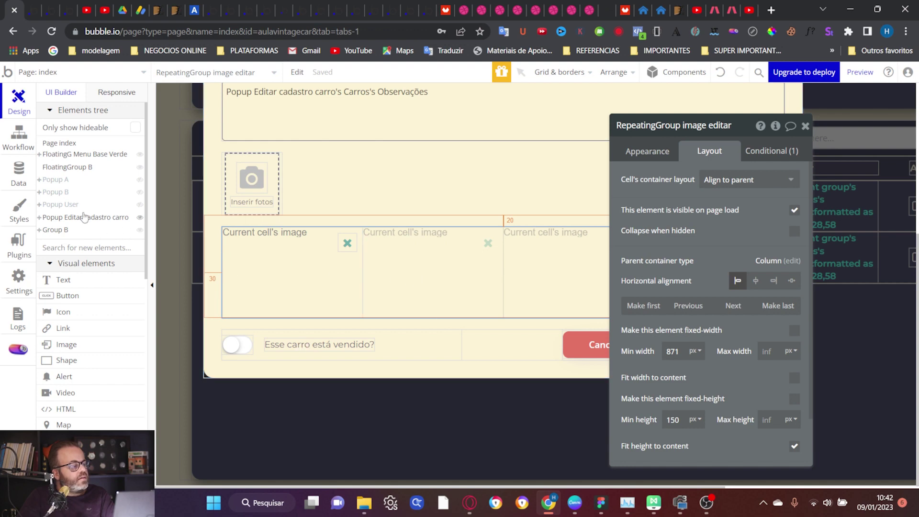
Show Popup A and set the bottom margin of the row group with the sold toggle and the buttons to 30 px
left_click(67, 183)
scroll(445, 301, "down", 4)
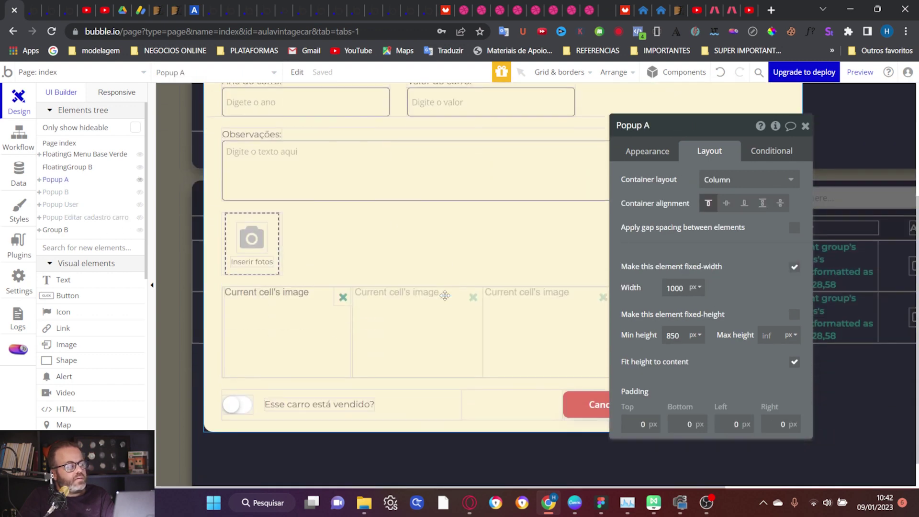
scroll(448, 330, "down", 2)
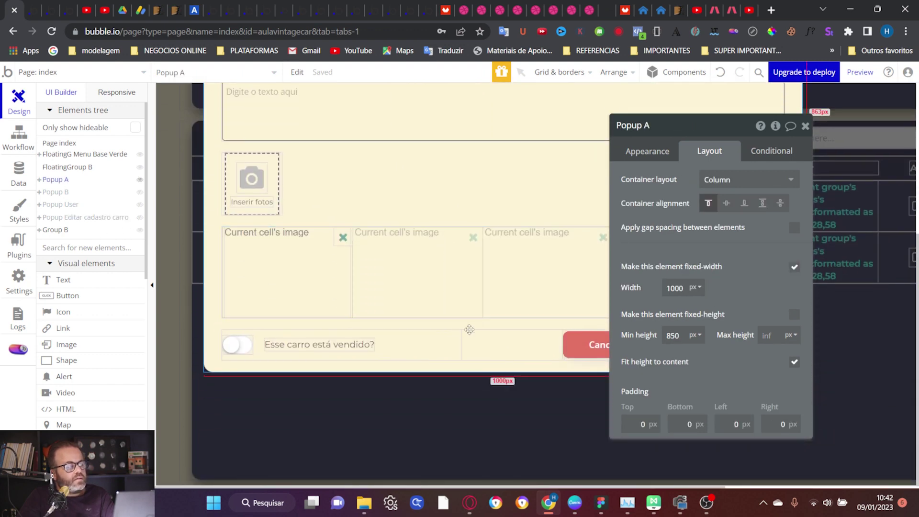
left_click(537, 342)
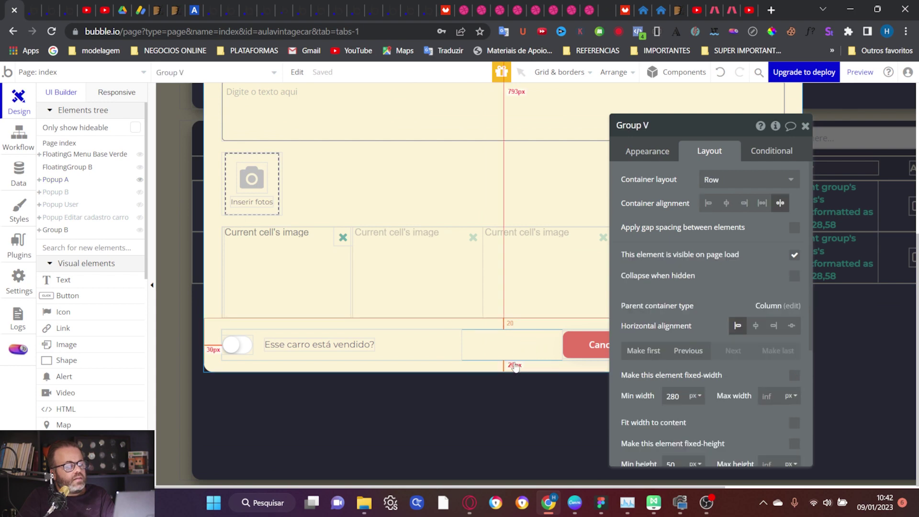
scroll(690, 268, "down", 4)
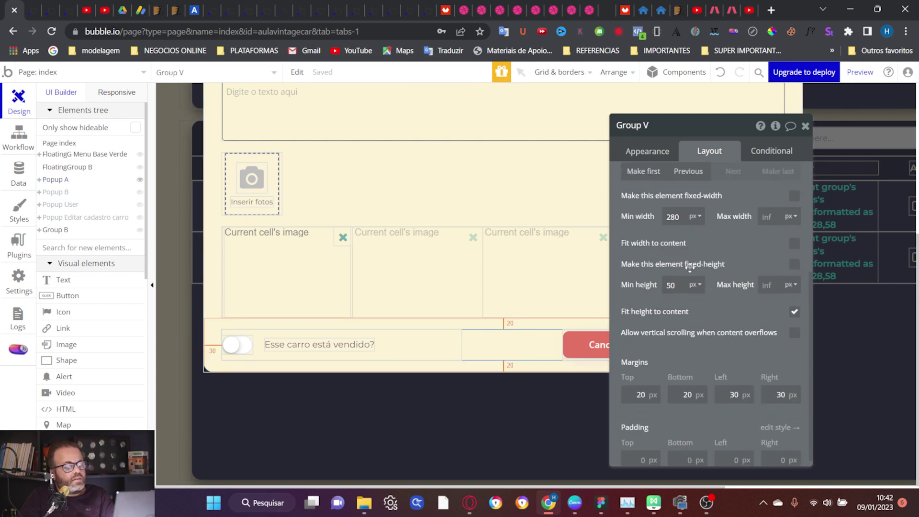
double_click(691, 391)
type("30")
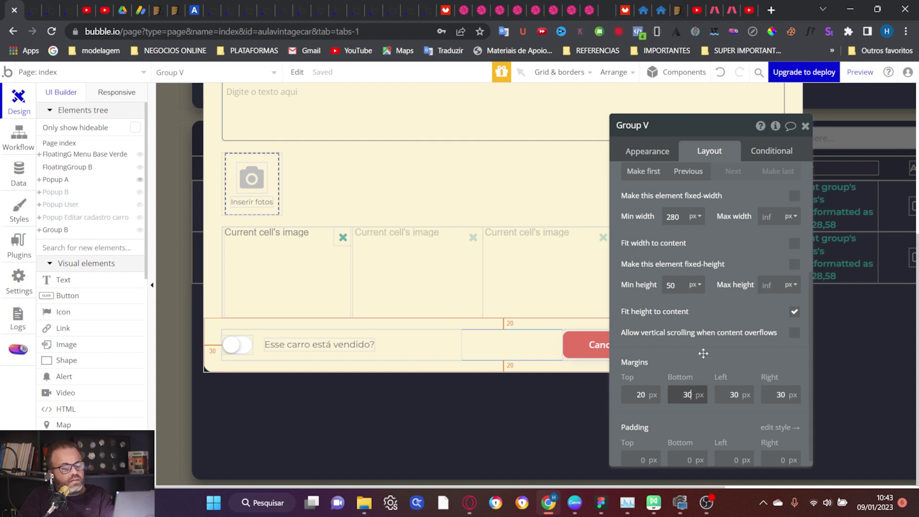
left_click(704, 352)
Shorten the Cadastrar Carro button's text to "Cadastrar"
left_click_drag(722, 136, 409, 139)
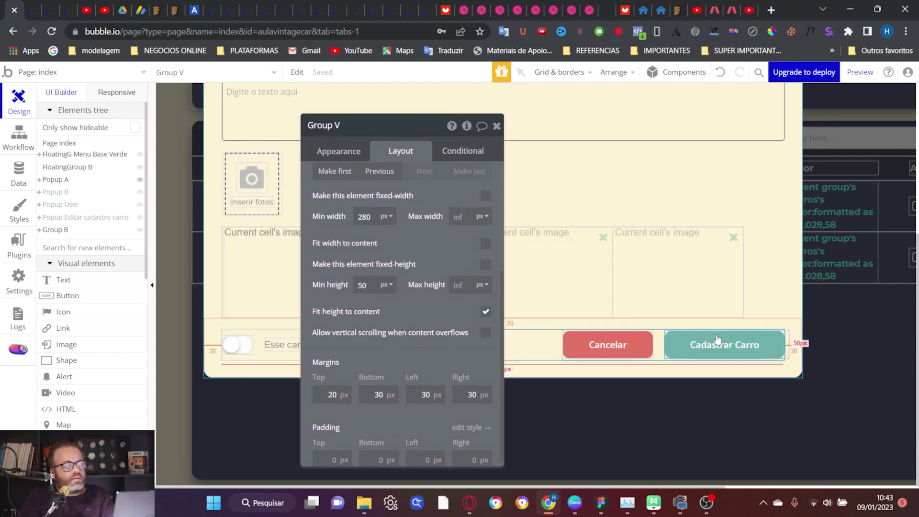
left_click(767, 348)
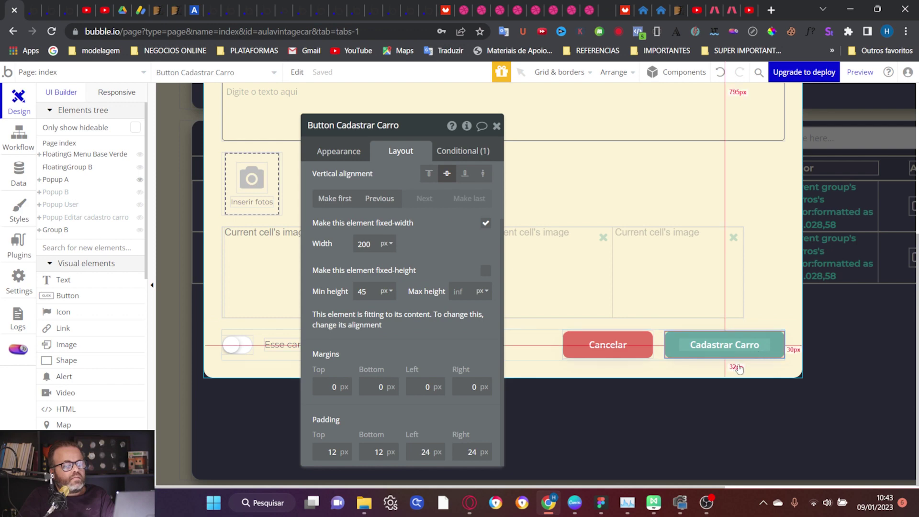
scroll(766, 345, "up", 4)
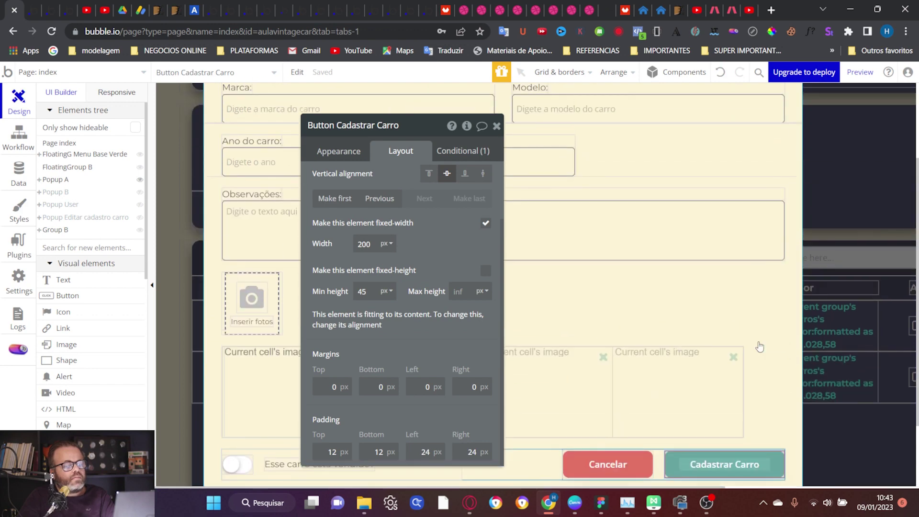
scroll(760, 346, "down", 4)
scroll(760, 346, "down", 1)
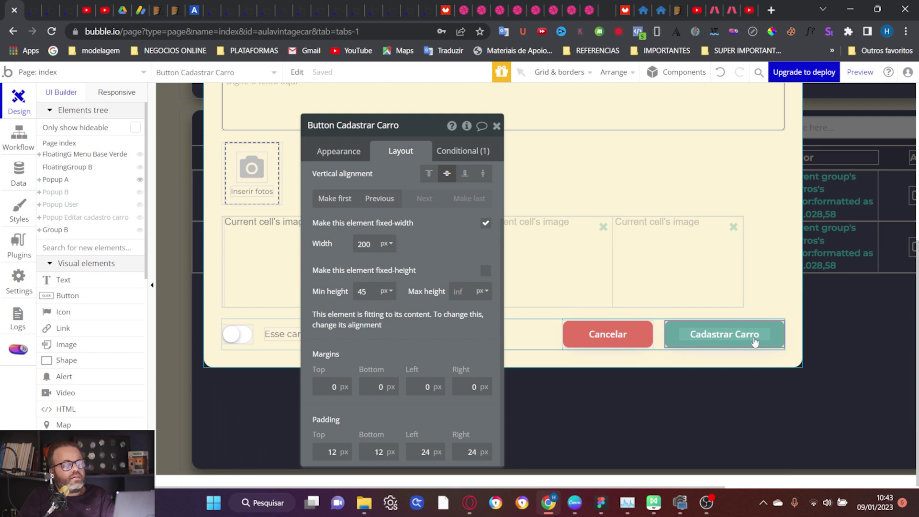
scroll(411, 222, "up", 2)
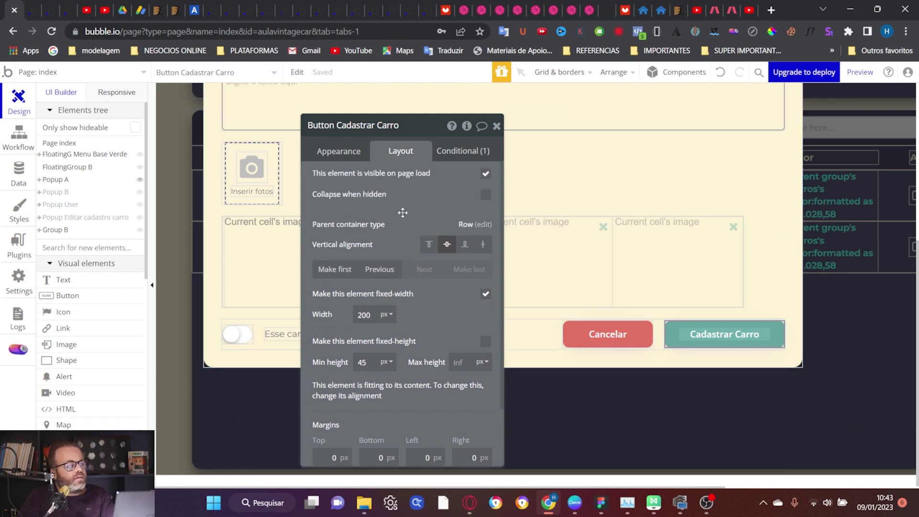
left_click(331, 151)
left_click(387, 184)
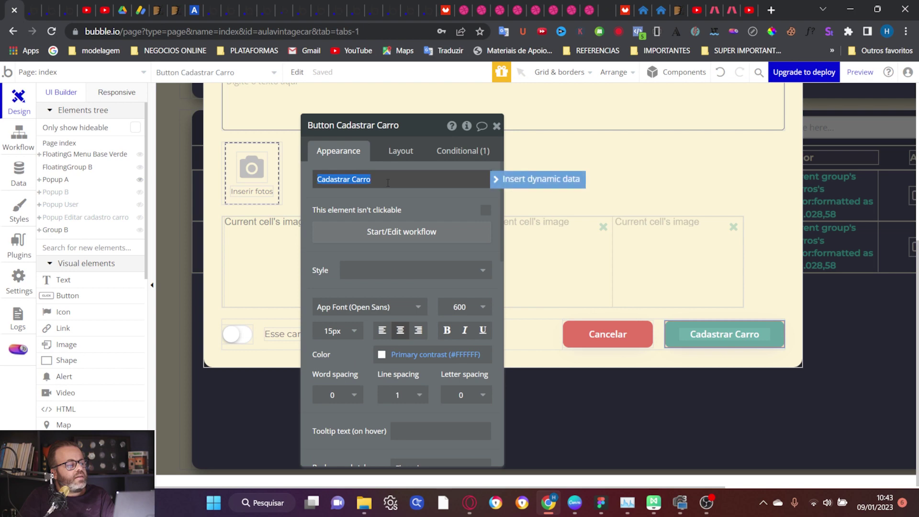
left_click(377, 181)
left_click(372, 179)
key("BackSpace")
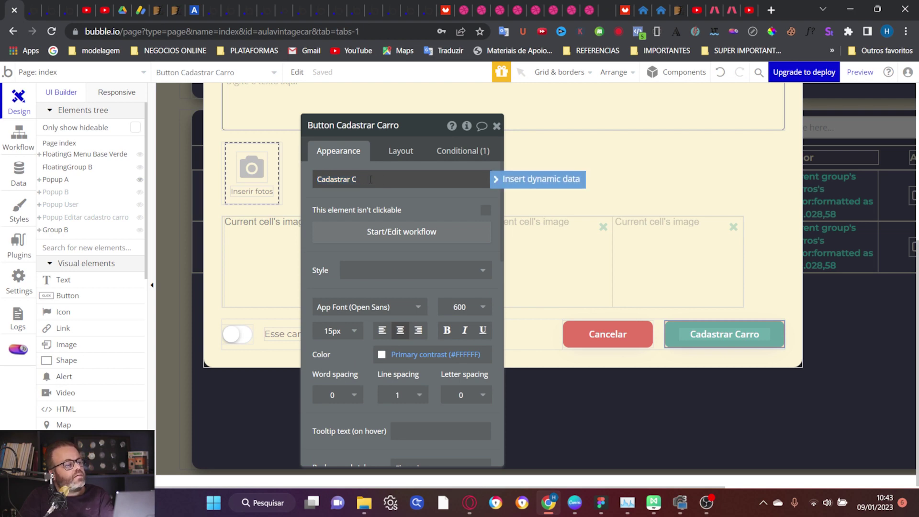
left_click(449, 203)
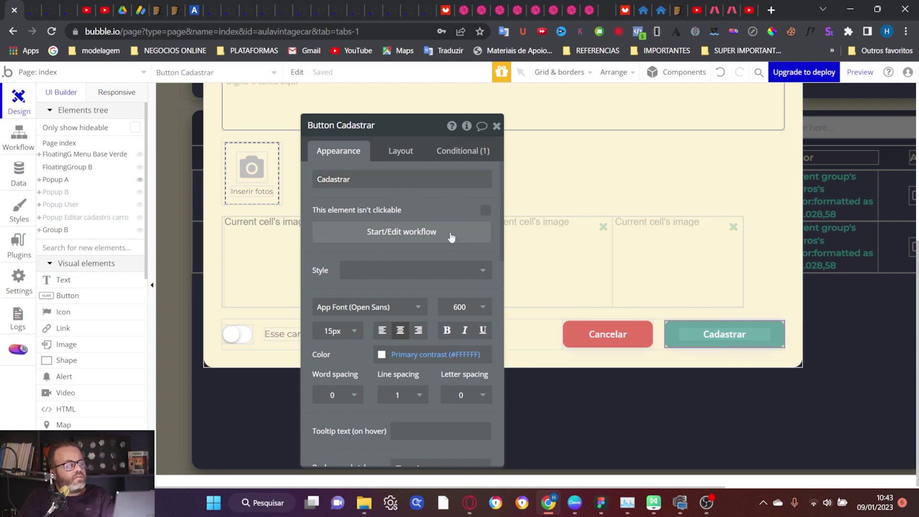
Set the Cadastrar button's fixed width to 150 px
left_click(397, 151)
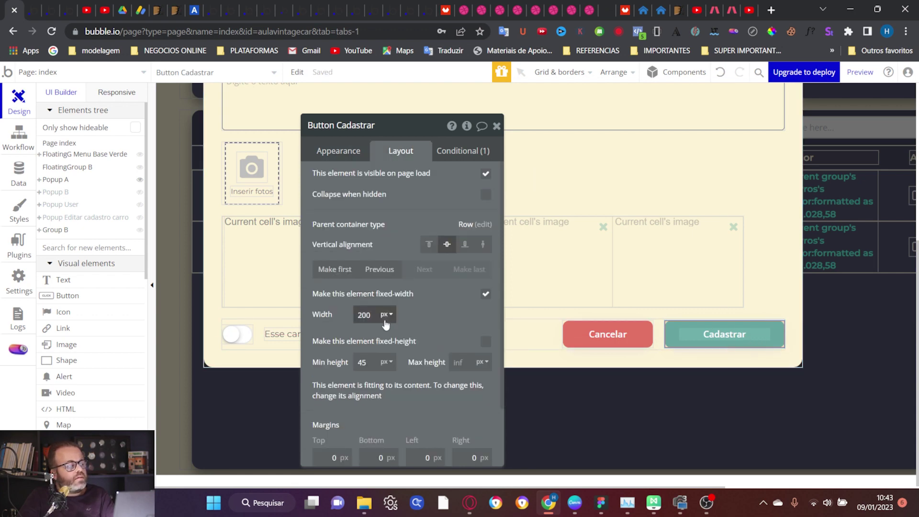
key("BackSpace")
key("BackSpace")
key("BackSpace")
type("10")
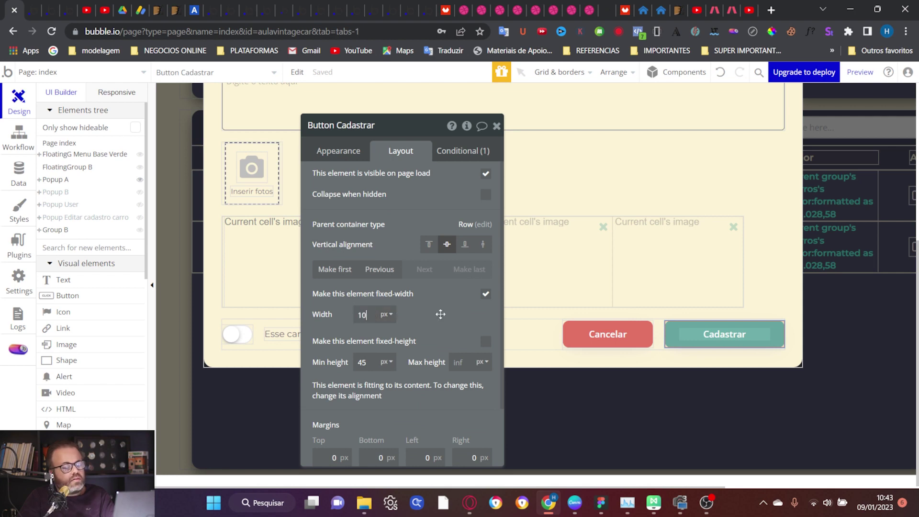
key("Return")
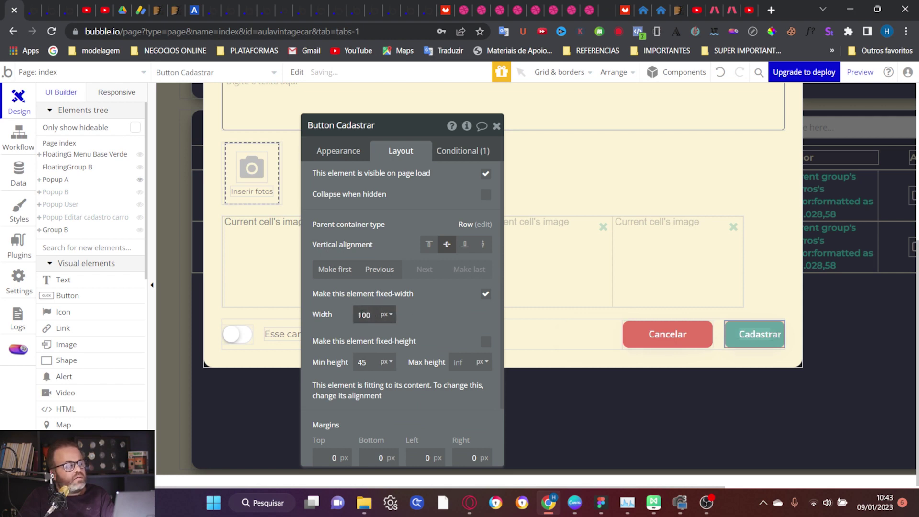
key("BackSpace")
key("BackSpace")
type("50")
key("Return")
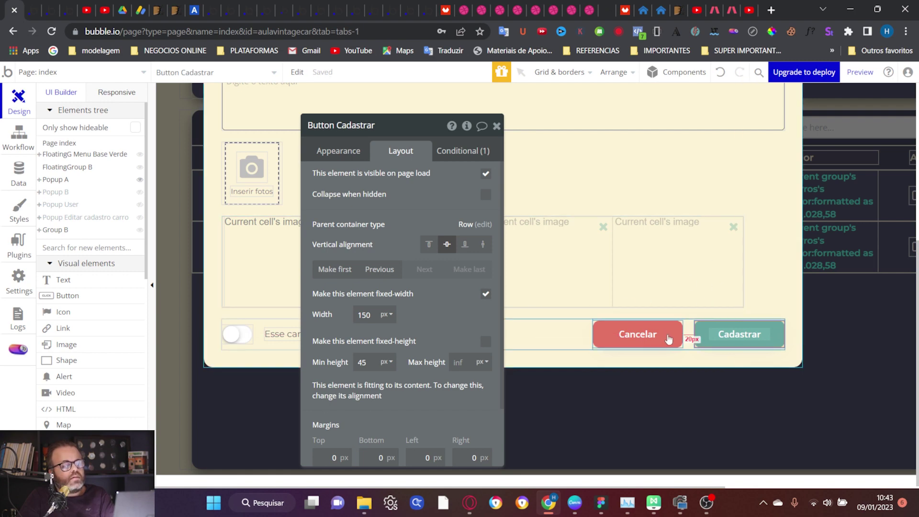
left_click(778, 289)
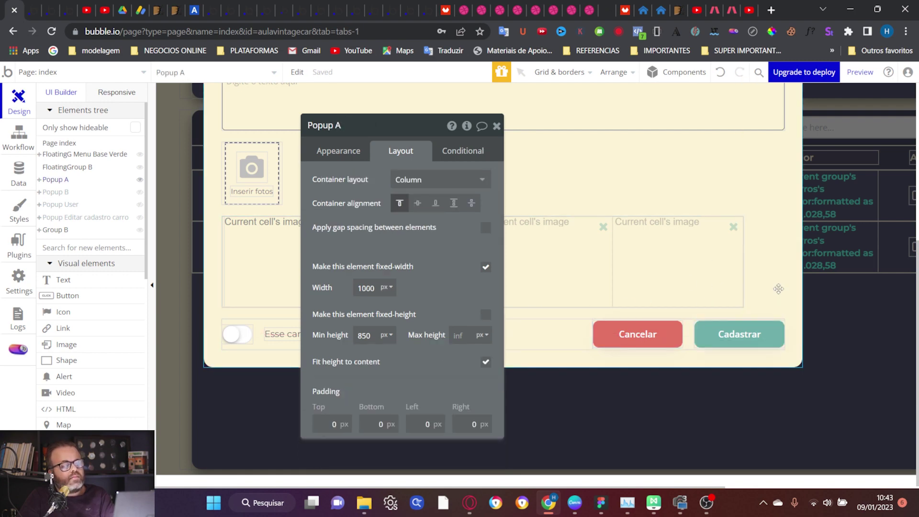
Set the column gap of the group holding the Cancelar and Cadastrar buttons to 10 px
left_click(712, 337)
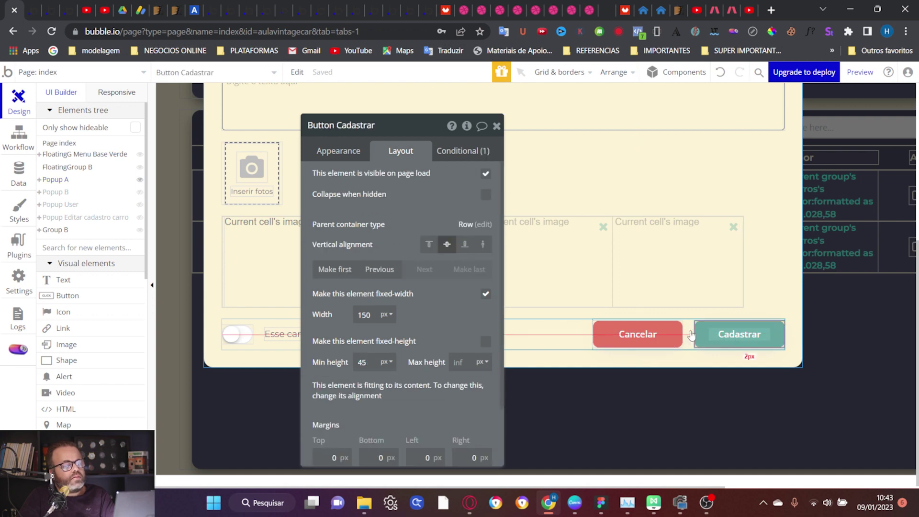
left_click(670, 335)
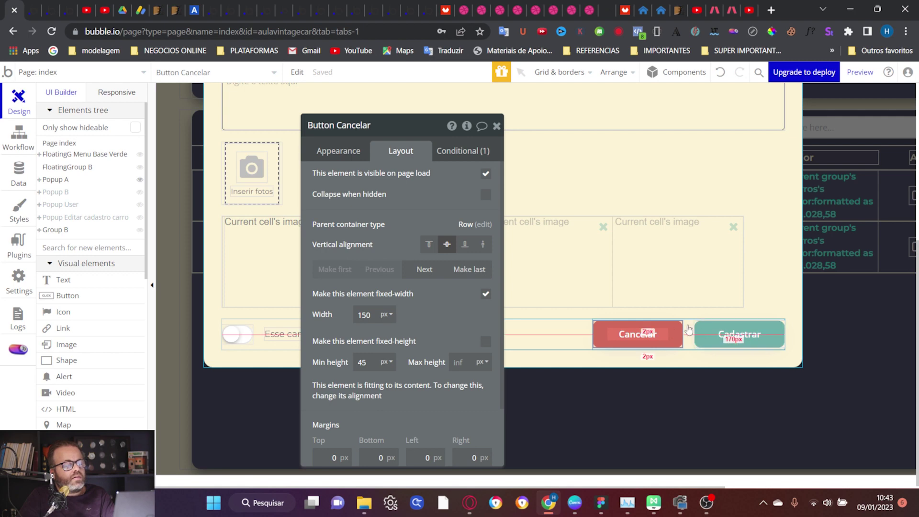
left_click(687, 325)
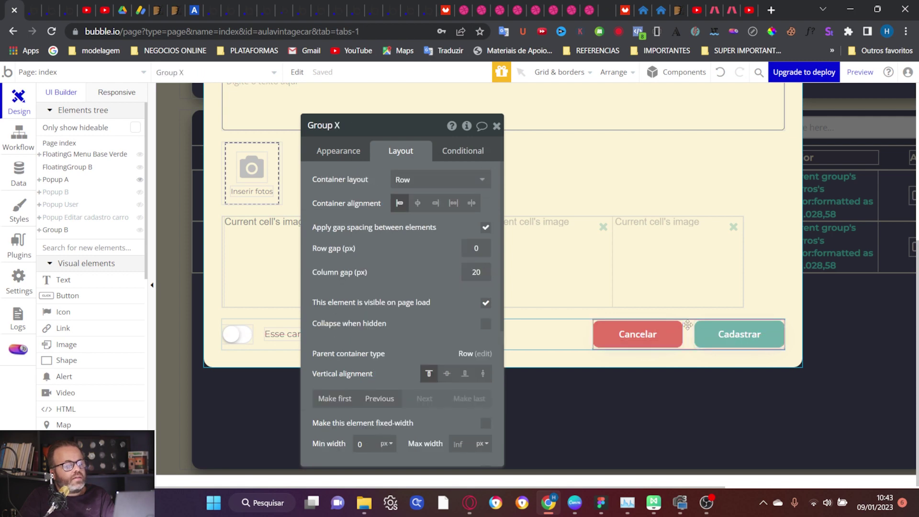
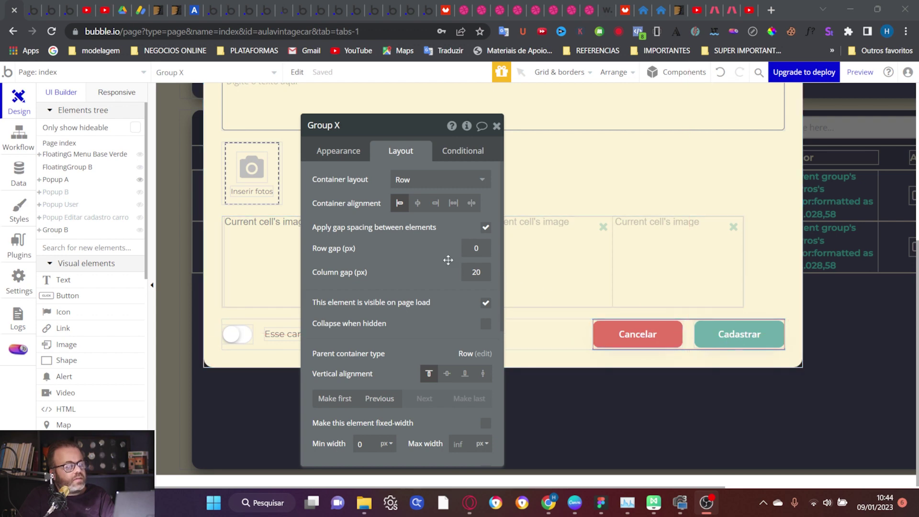
left_click(476, 272)
type("10")
left_click(438, 283)
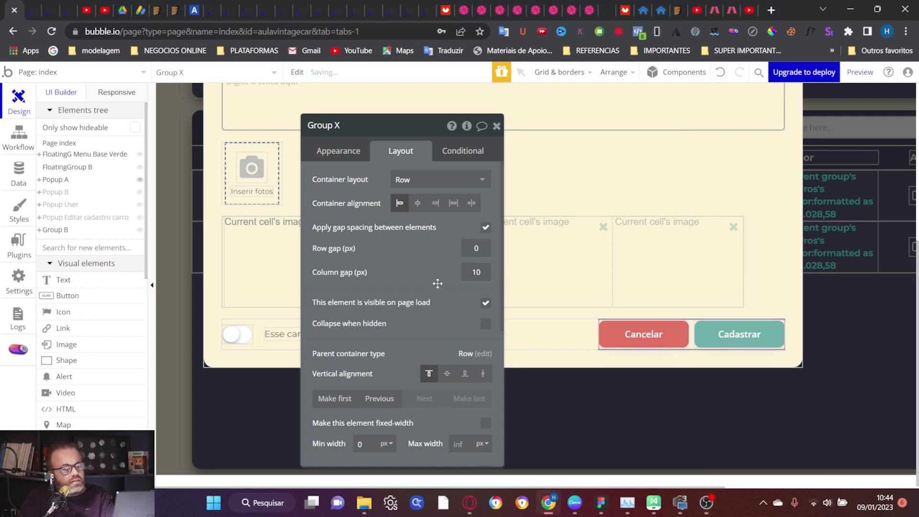
Compare the button rows and form layouts of Popup B, Popup A and Popup Editar cadastro carro
left_click(60, 193)
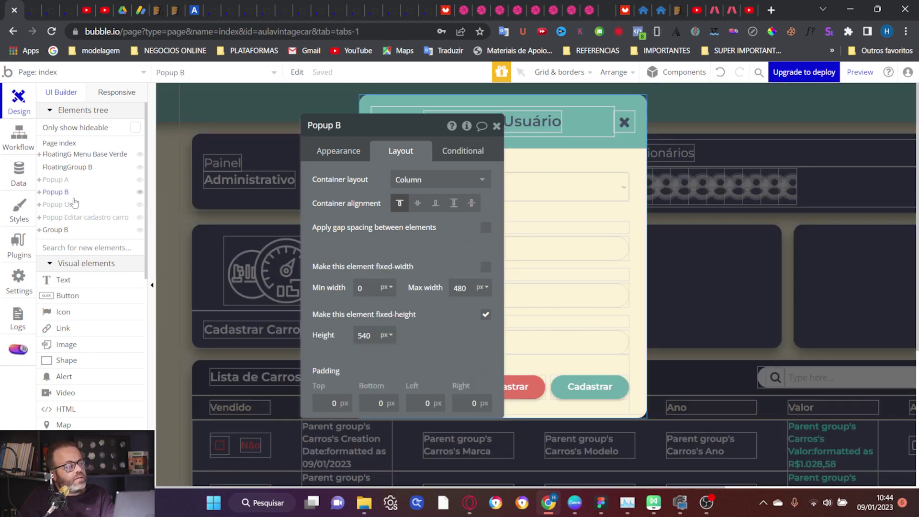
left_click(547, 360)
left_click_drag(416, 131, 289, 128)
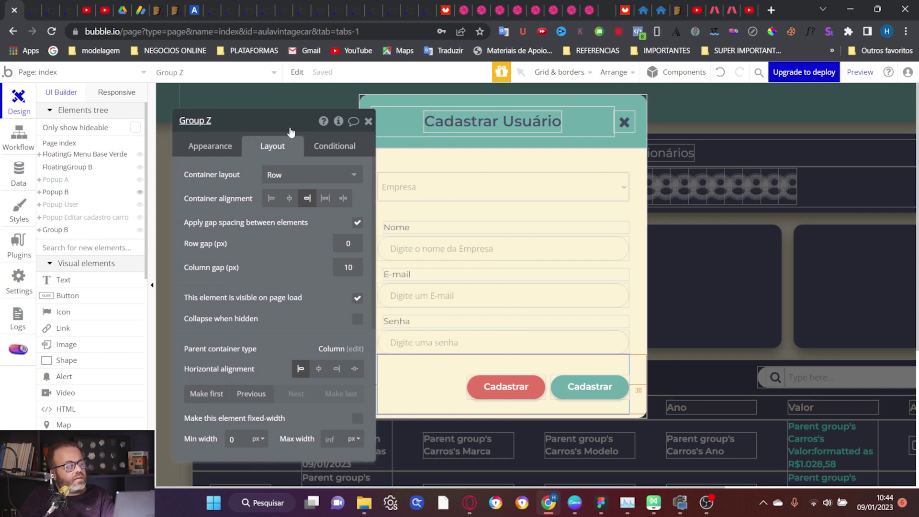
left_click(554, 389)
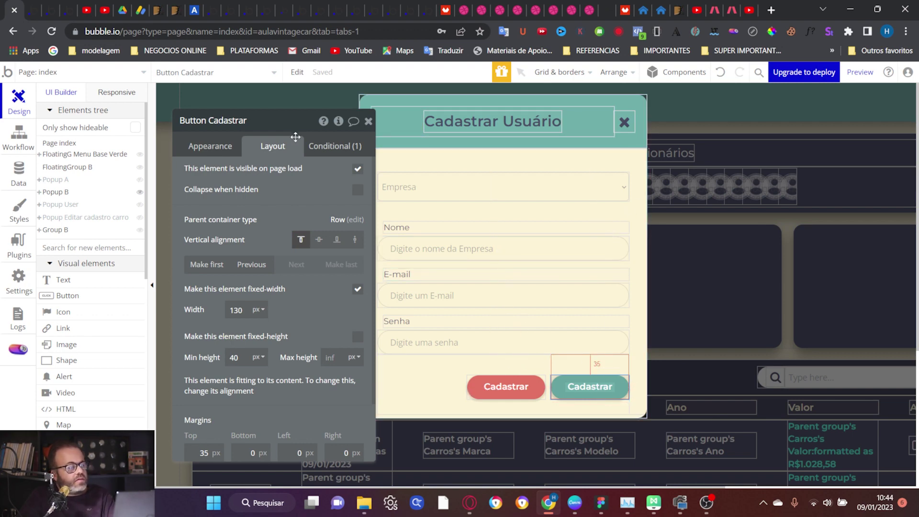
left_click(62, 180)
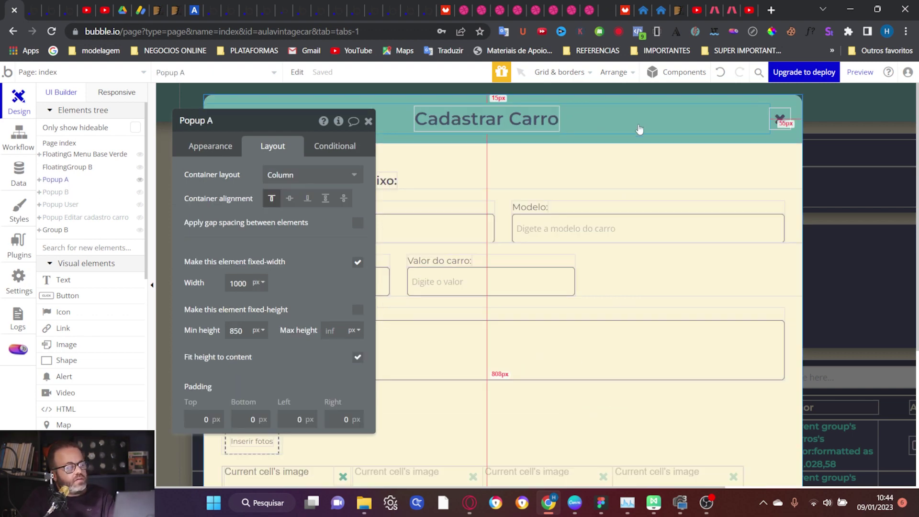
scroll(611, 240, "down", 5)
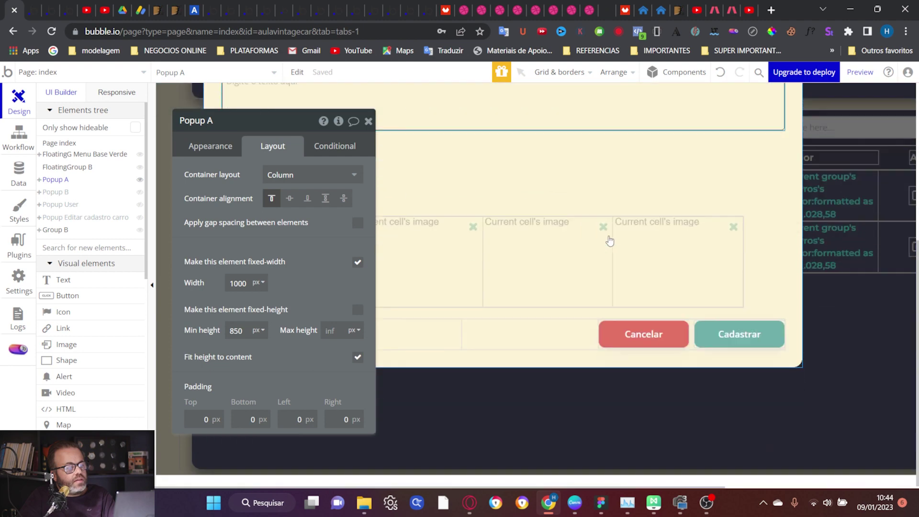
left_click(65, 193)
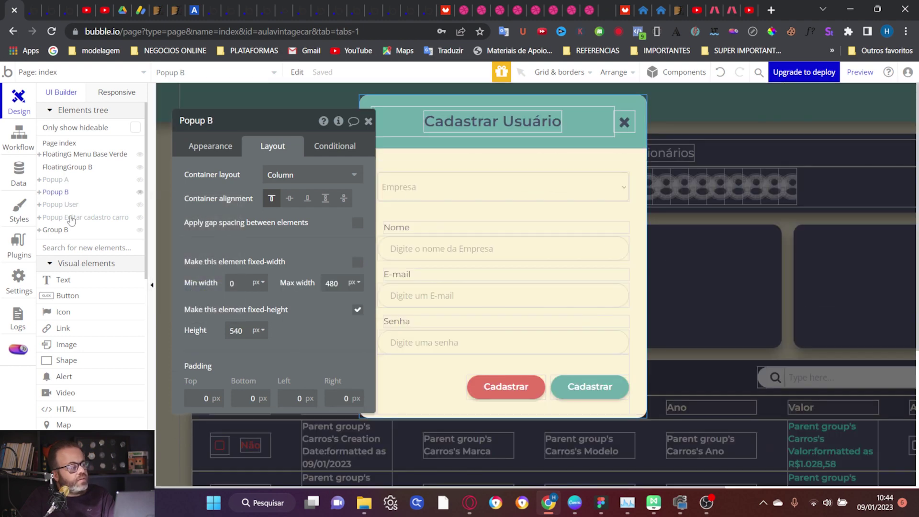
left_click(71, 218)
scroll(687, 299, "down", 5)
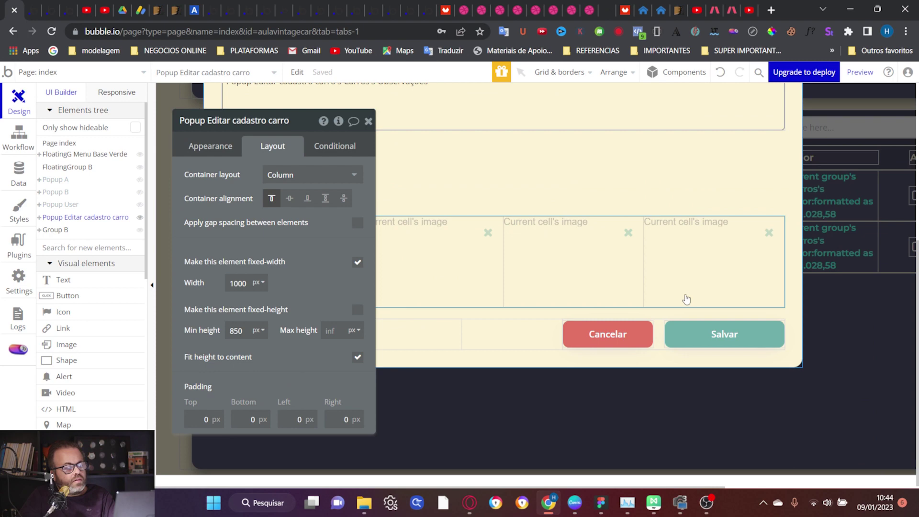
scroll(687, 300, "up", 5)
scroll(685, 297, "down", 2)
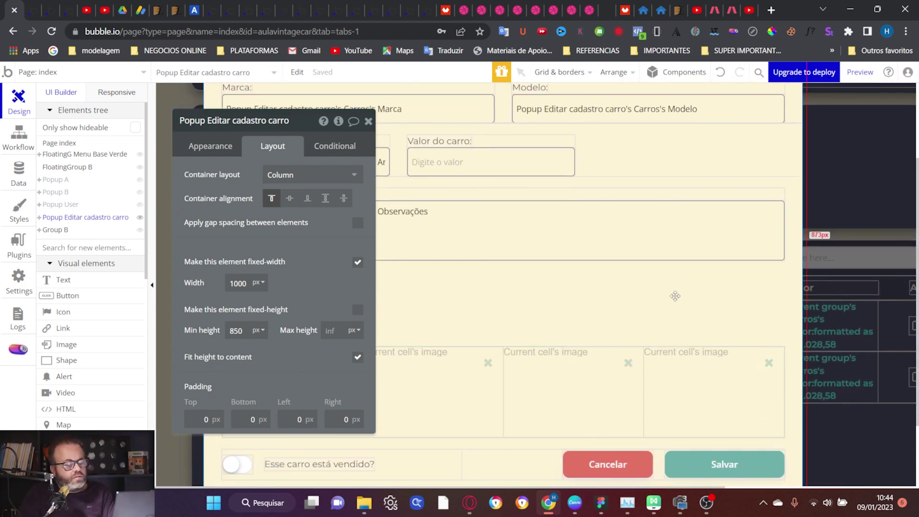
Check the Cancelar button's corner roundness in Popup A, and set the green Cadastrar button's roundness in Popup B to 10
left_click(56, 181)
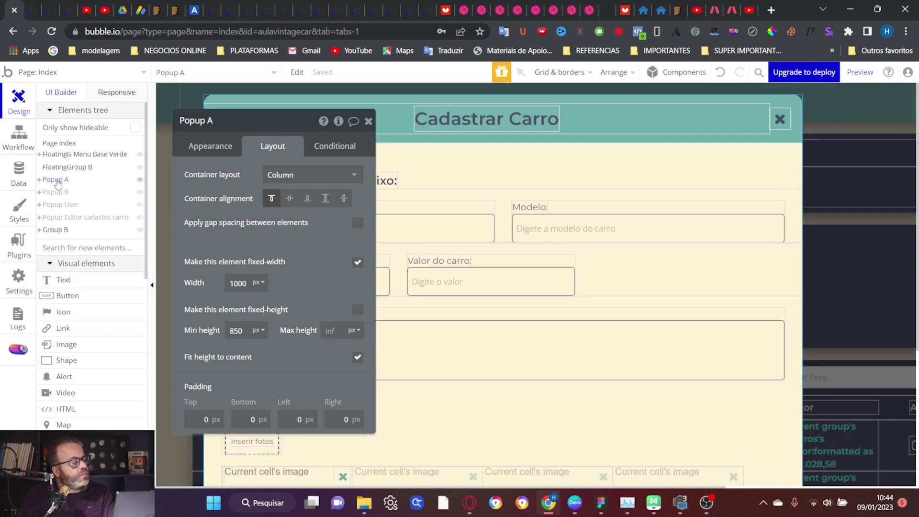
scroll(624, 332, "down", 5)
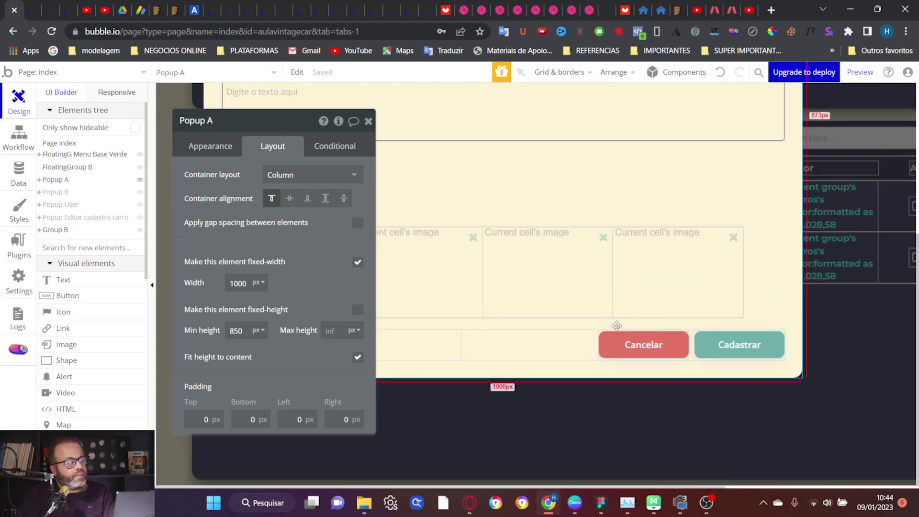
left_click(643, 345)
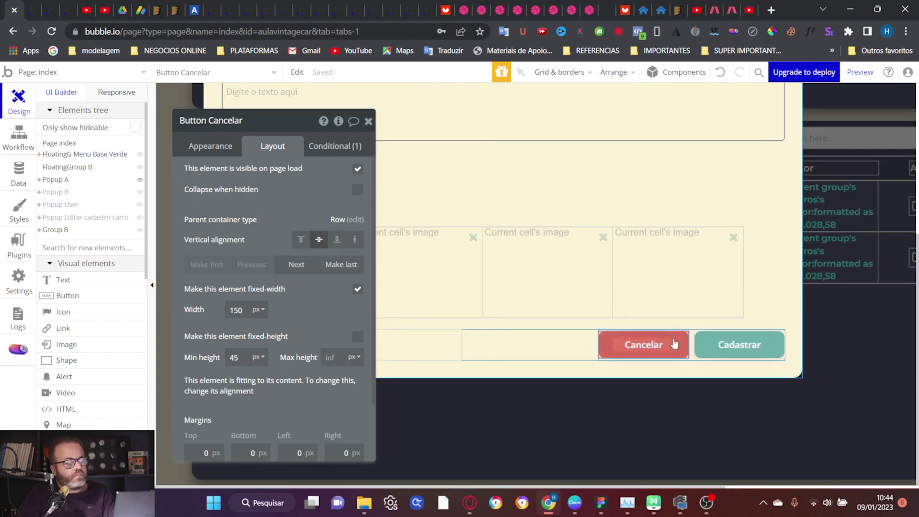
left_click(217, 148)
scroll(247, 272, "down", 5)
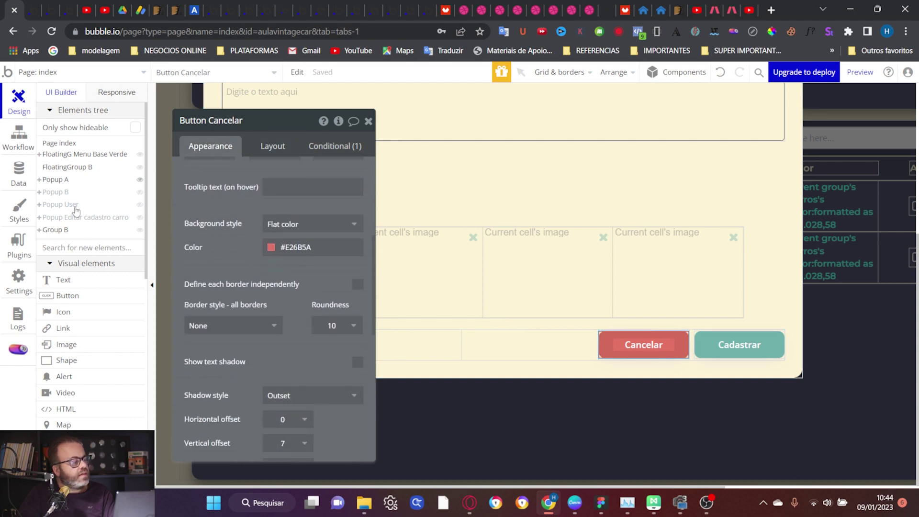
left_click(60, 192)
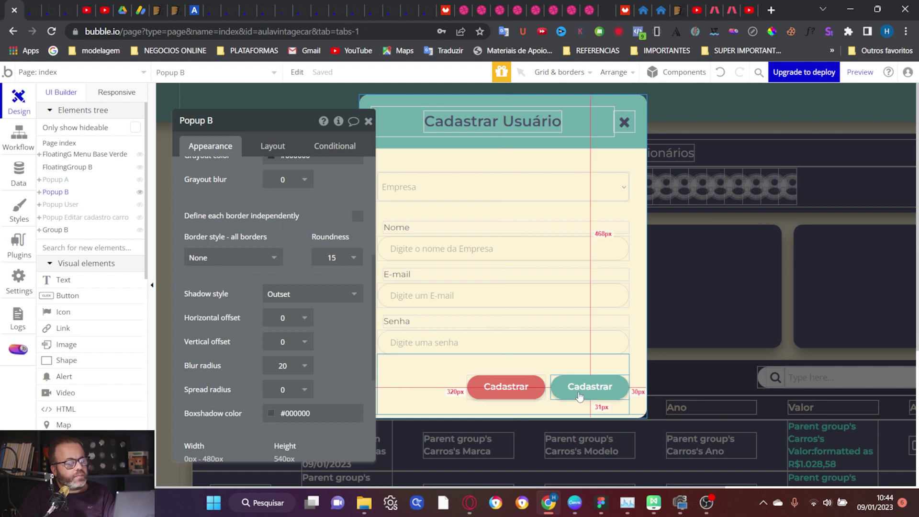
left_click(614, 392)
scroll(331, 268, "down", 2)
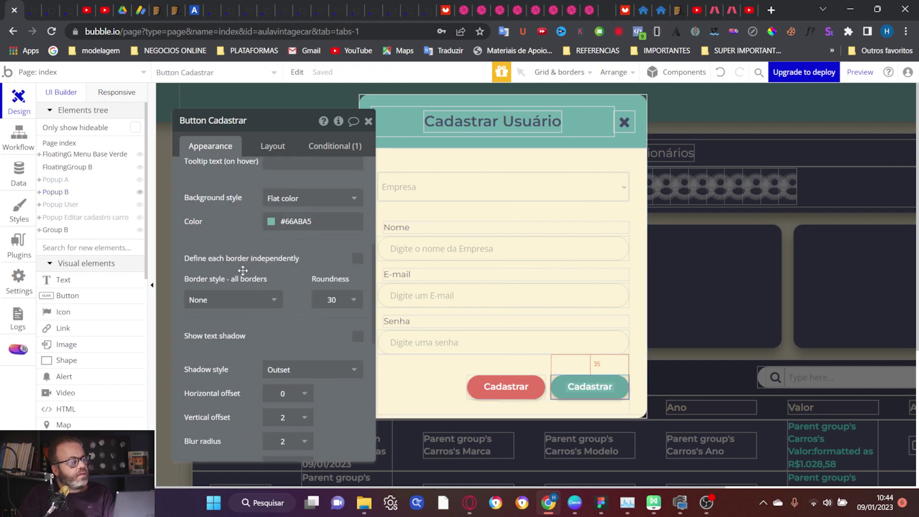
double_click(331, 267)
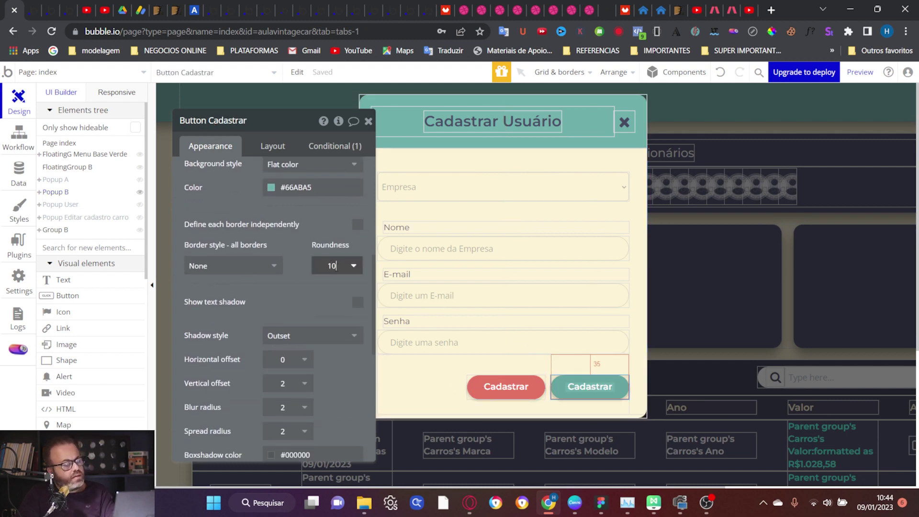
Set the roundness of the red button in the Cadastrar Usuário popup to 10
left_click(493, 390)
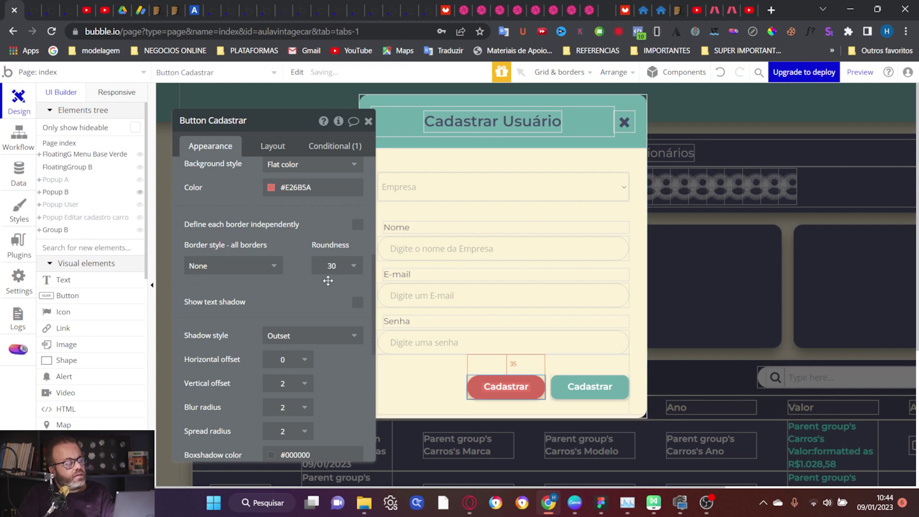
left_click(335, 265)
left_click(330, 321)
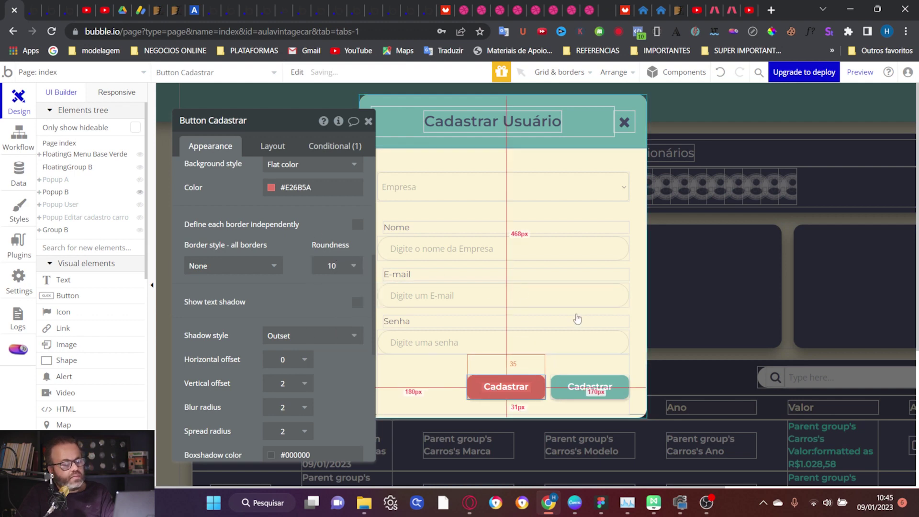
left_click(586, 405)
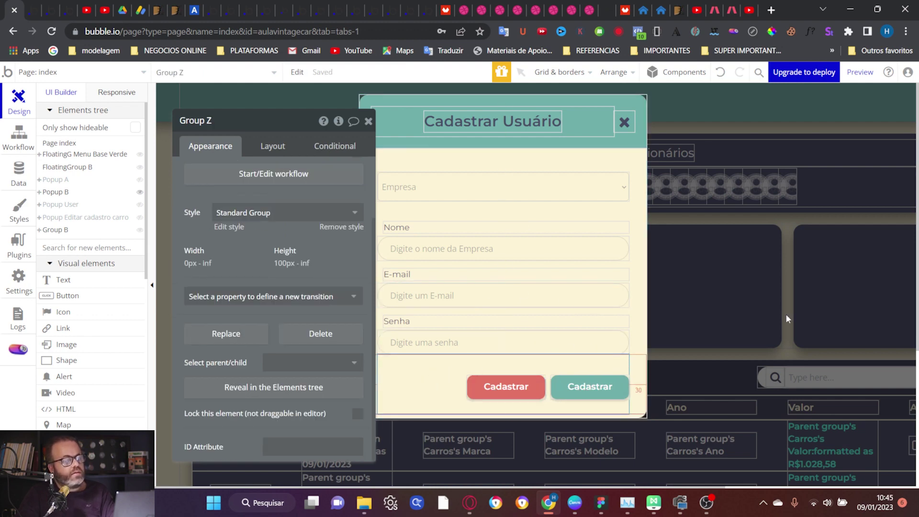
left_click_drag(286, 126, 244, 112)
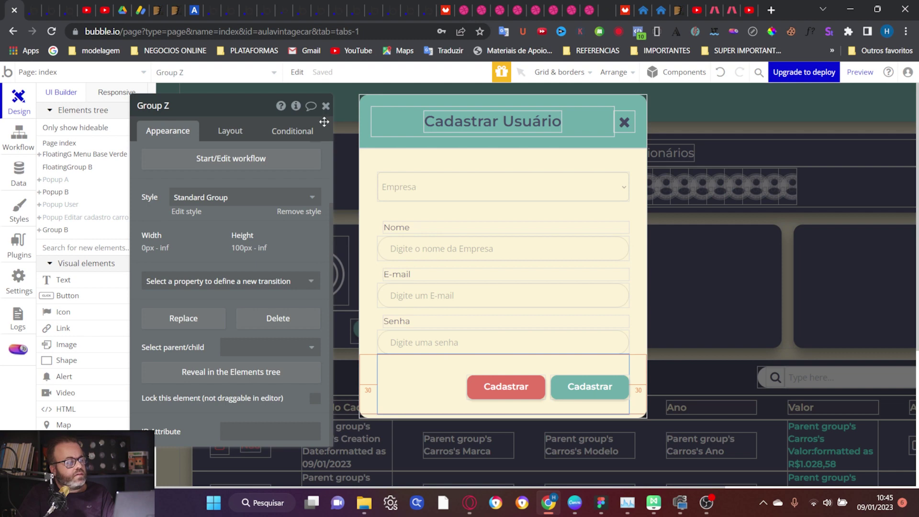
Compare the image repeating groups of Popup A and Popup Editar cadastro carro, examining the latter's layout settings
left_click(54, 180)
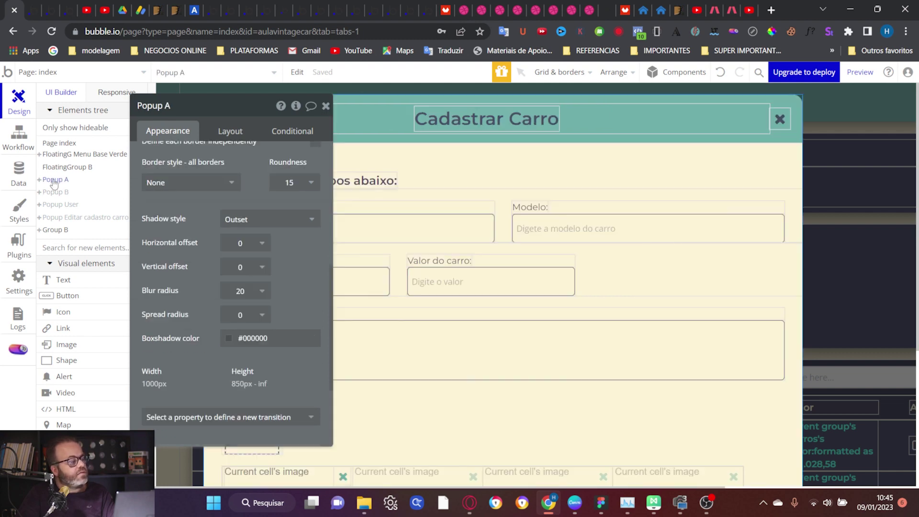
scroll(604, 291, "down", 4)
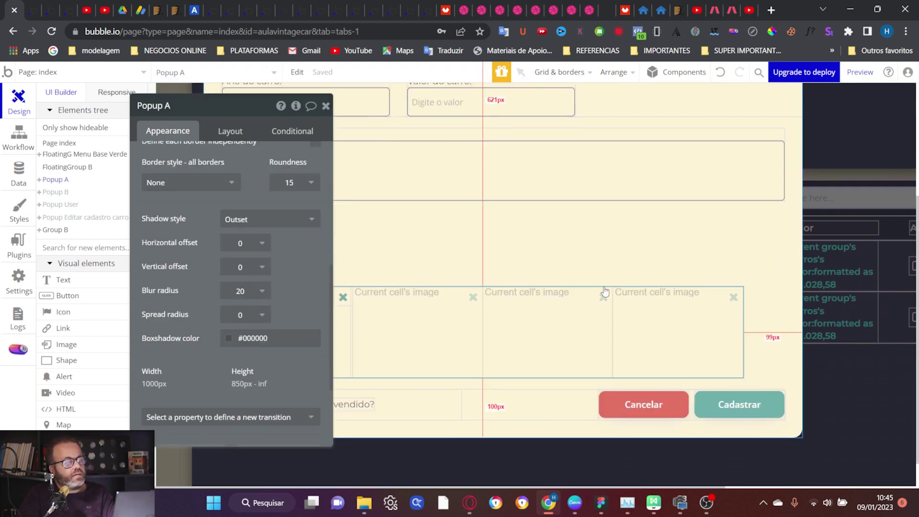
scroll(605, 291, "down", 2)
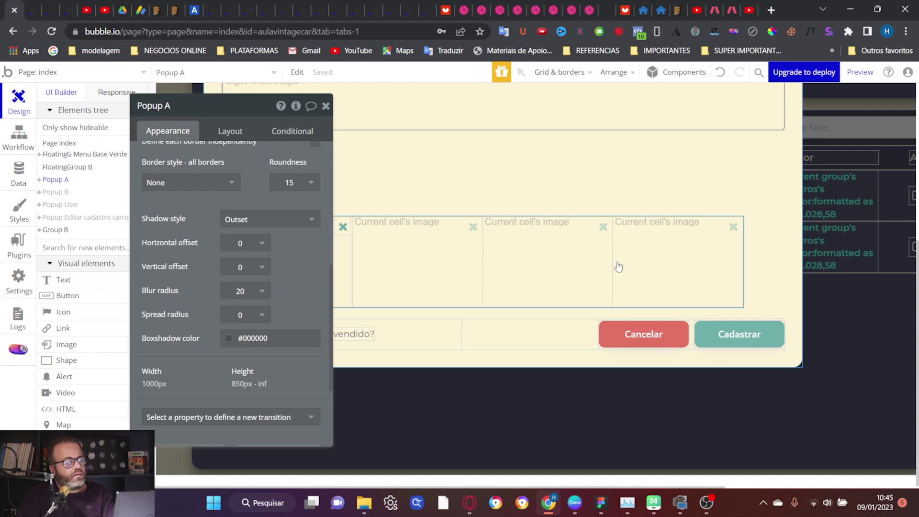
left_click(86, 222)
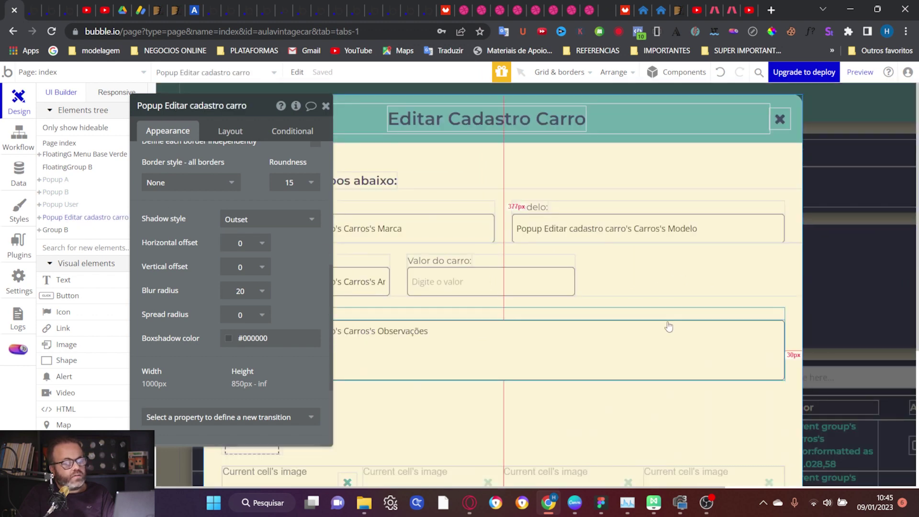
scroll(667, 324, "down", 5)
left_click(735, 265)
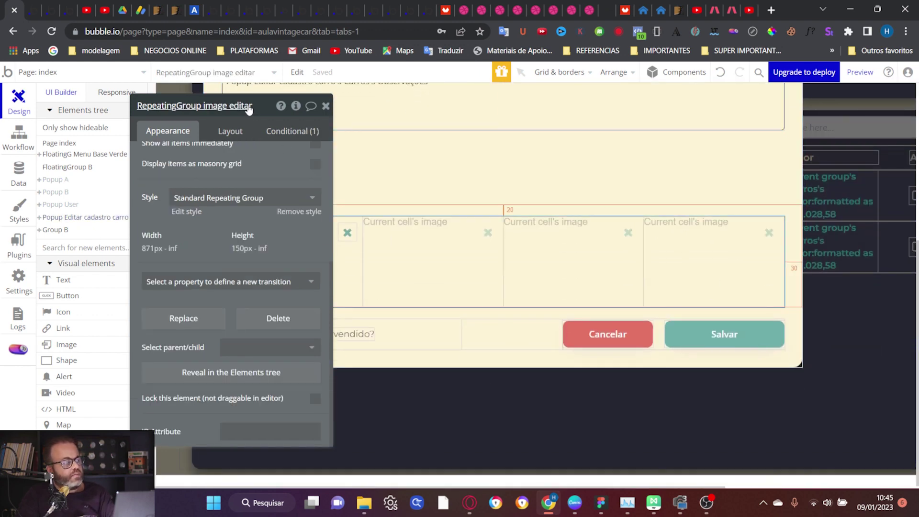
left_click_drag(269, 106, 728, 129)
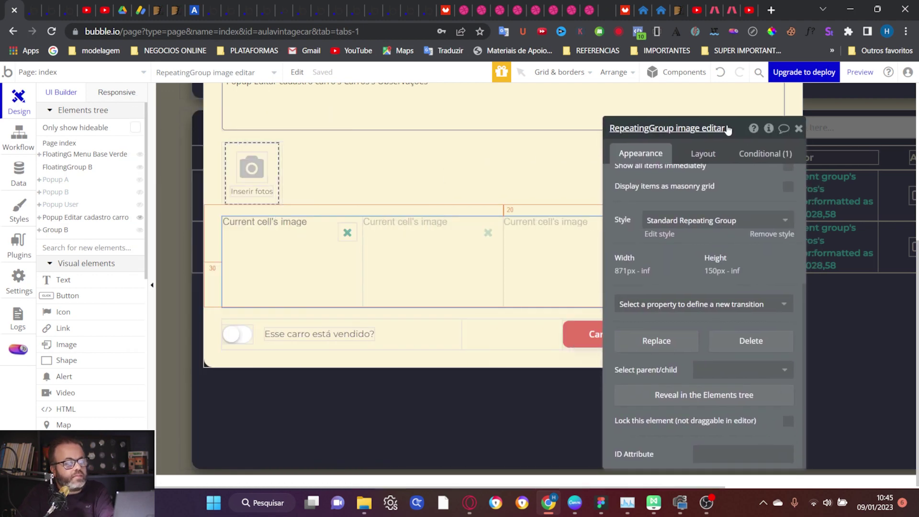
left_click(702, 153)
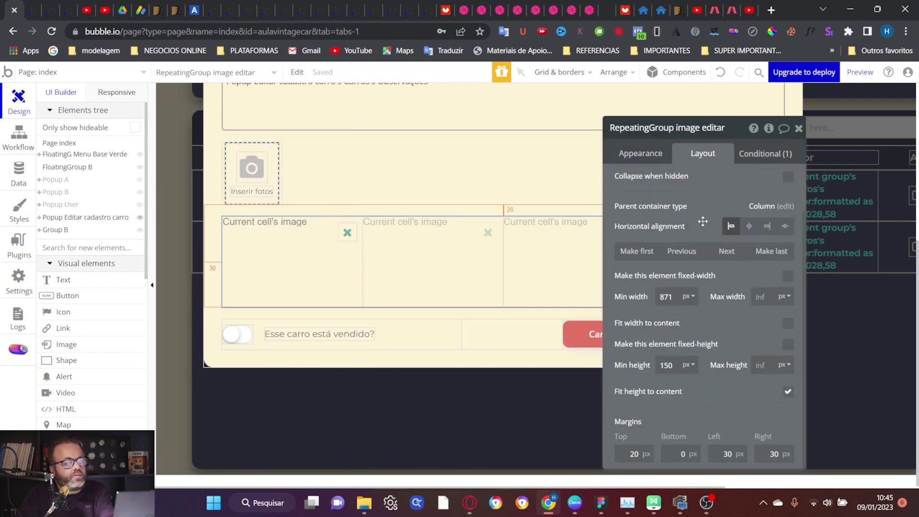
Turn off the fixed width of the image repeating group in Popup A
scroll(480, 289, "up", 3)
left_click(481, 288)
scroll(481, 289, "down", 1)
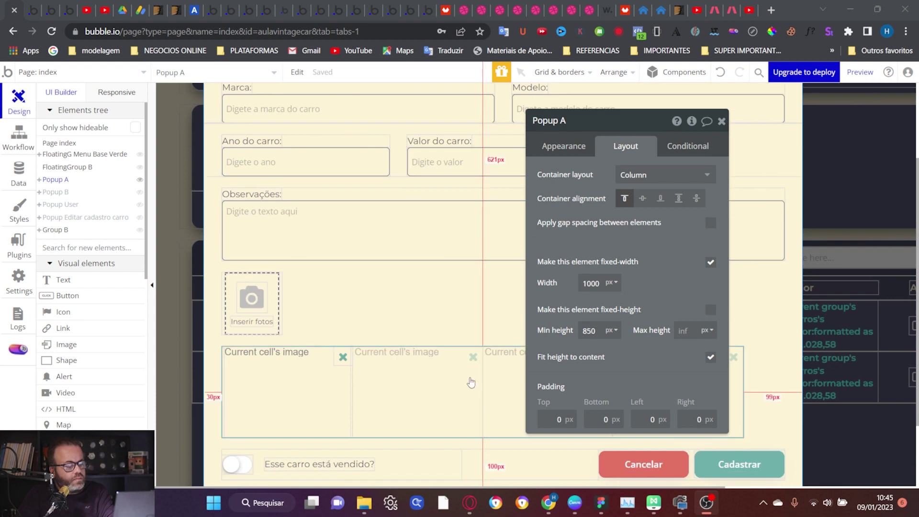
left_click(469, 383)
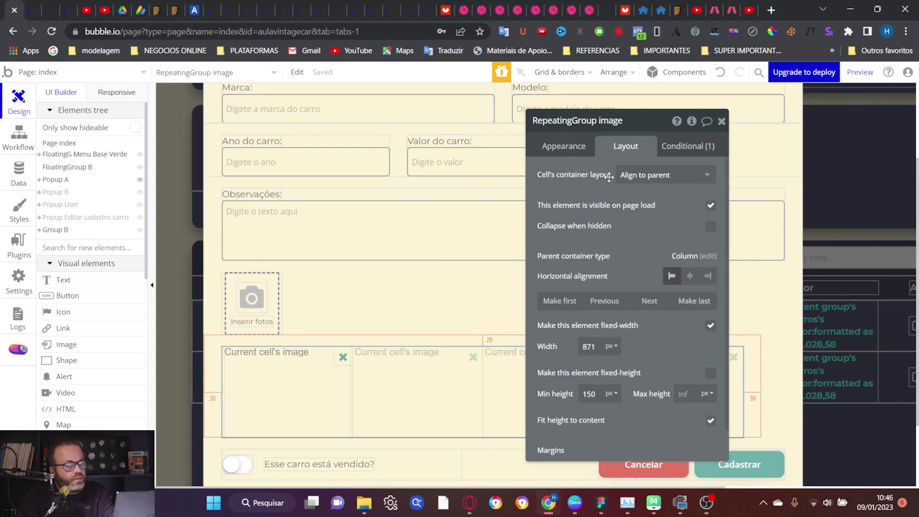
left_click(711, 325)
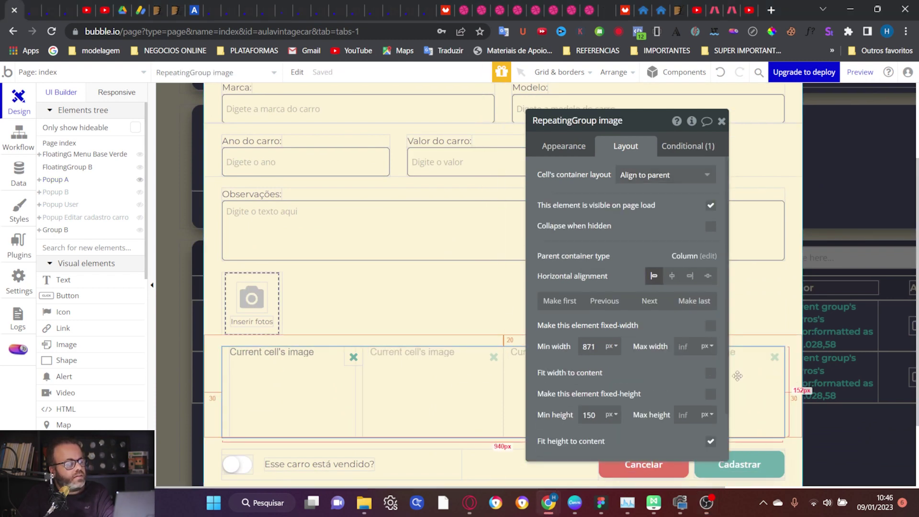
Examine the layout settings of the cell image in Popup Editar cadastro carro and return to Popup A
left_click(63, 218)
scroll(340, 267, "down", 5)
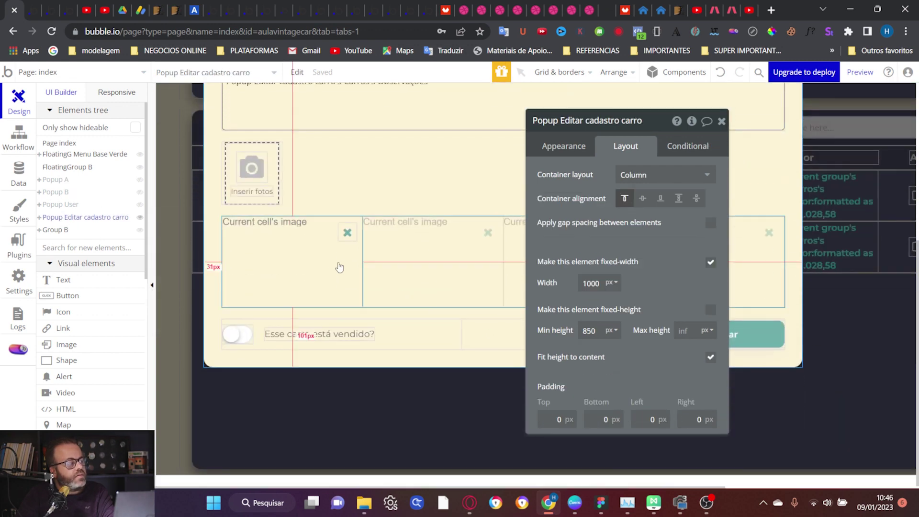
left_click(335, 264)
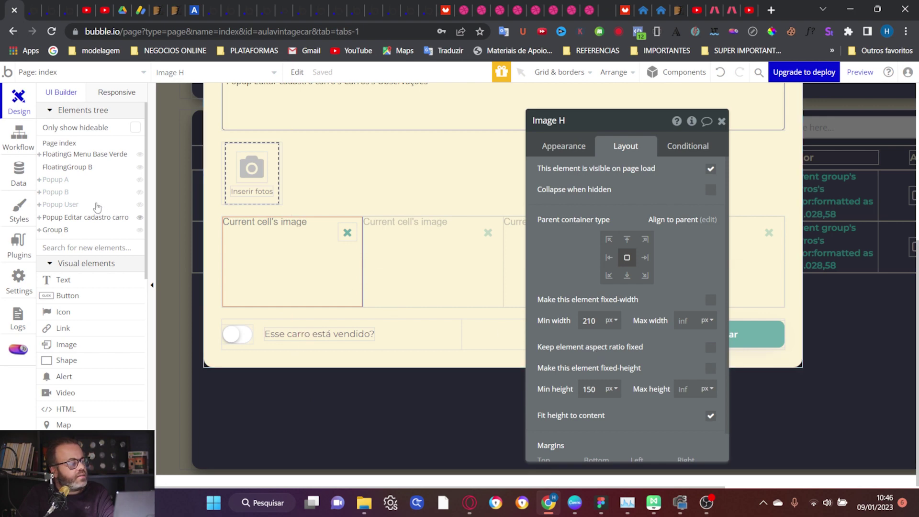
left_click(56, 179)
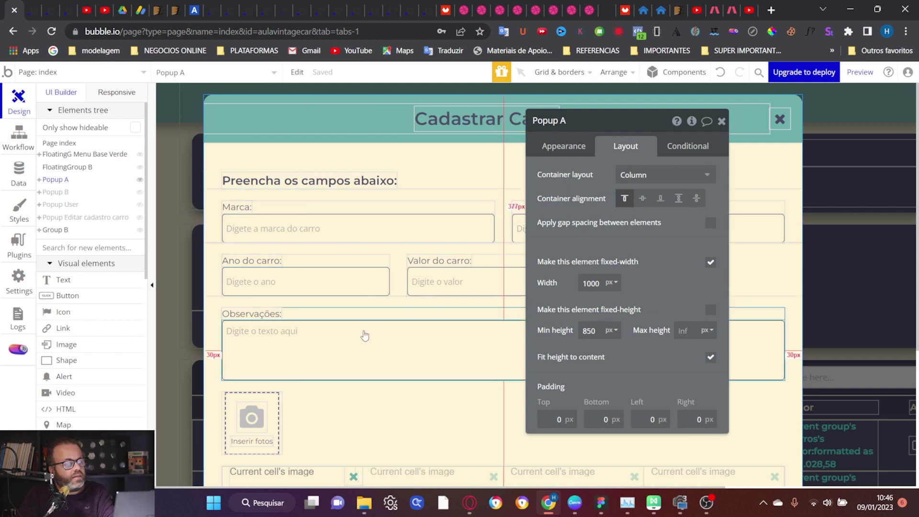
Turn off the fixed width of the image in the first cell of the Cadastrar Carro popup's photo repeating group
scroll(335, 354, "down", 4)
left_click(315, 333)
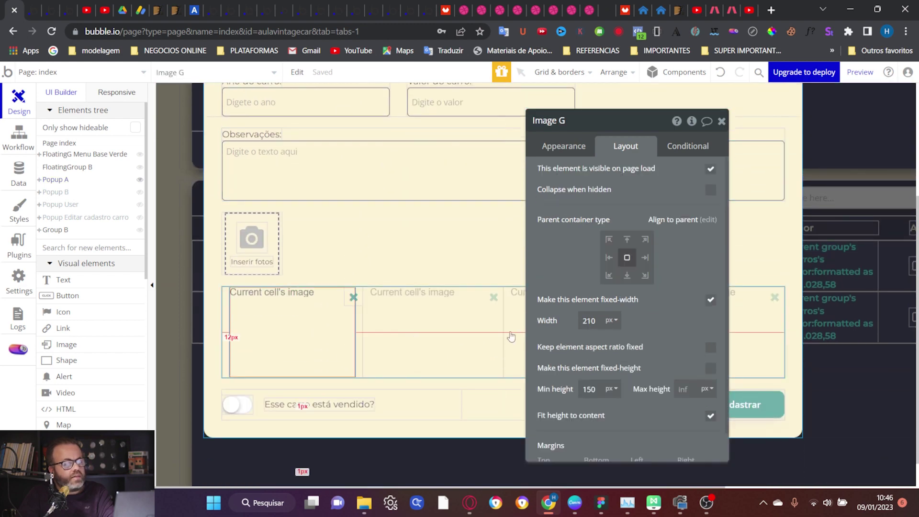
left_click(711, 301)
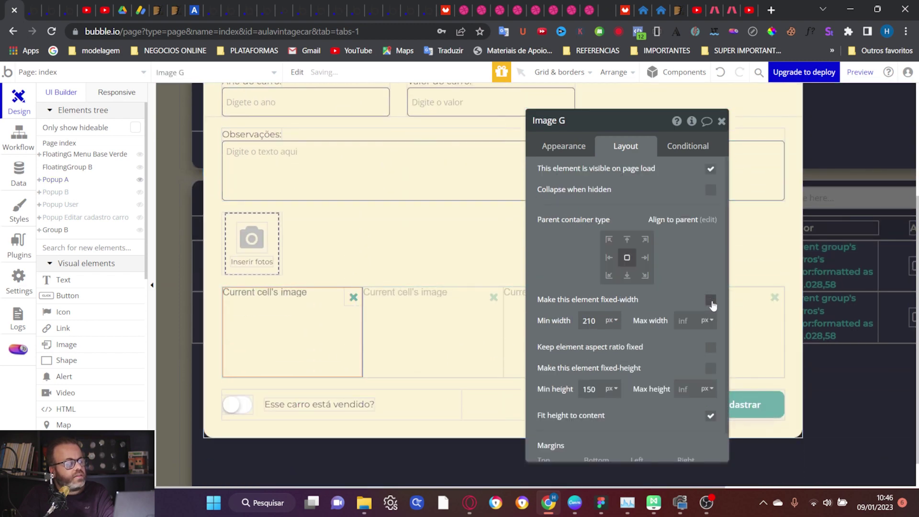
scroll(704, 312, "down", 1)
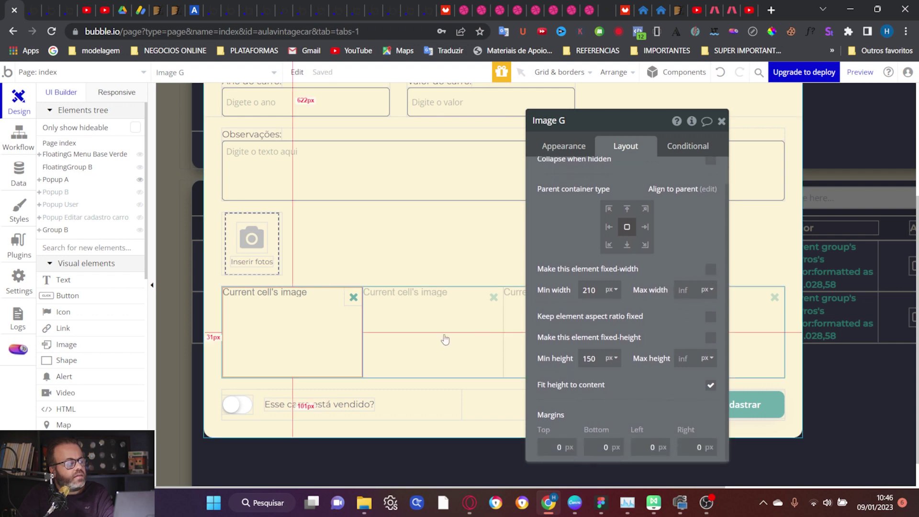
left_click(403, 340)
left_click(340, 328)
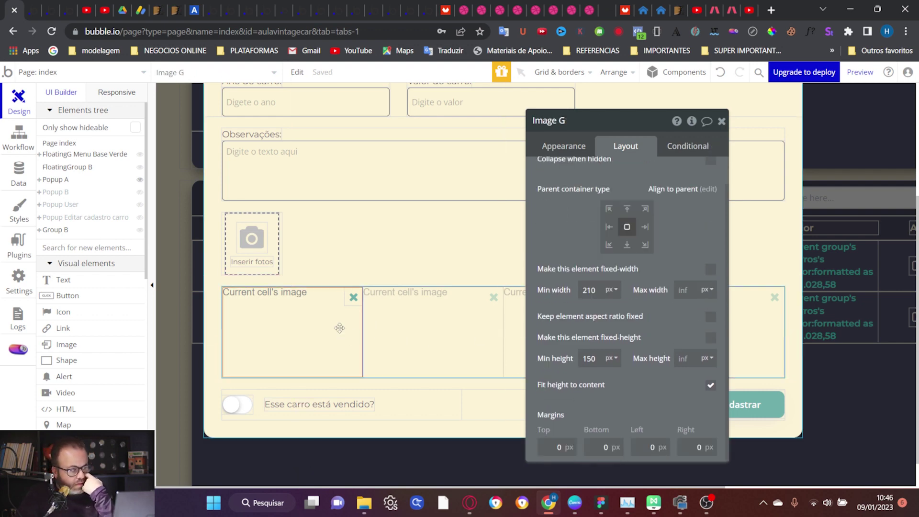
Preview the app and review the fields and photos in the first car's Editar Cadastro Carro popup, closing it when done
left_click(859, 73)
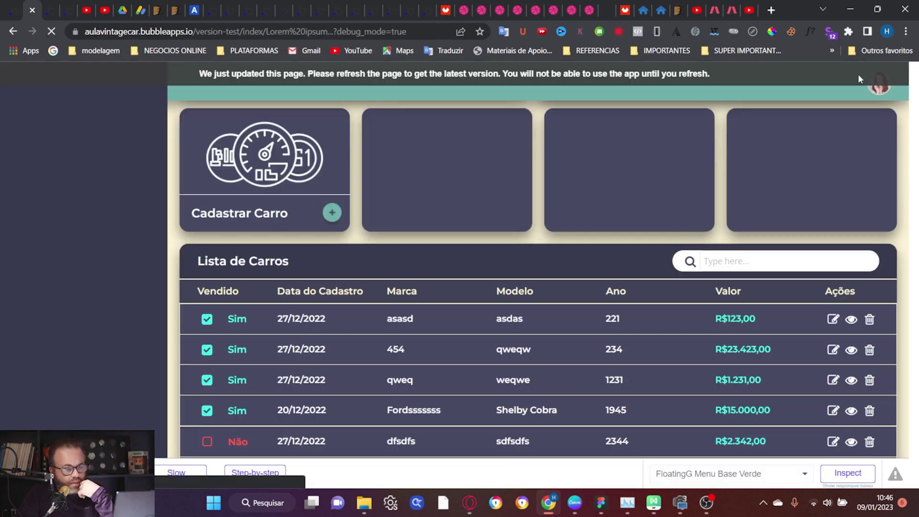
scroll(553, 276, "down", 2)
left_click(833, 236)
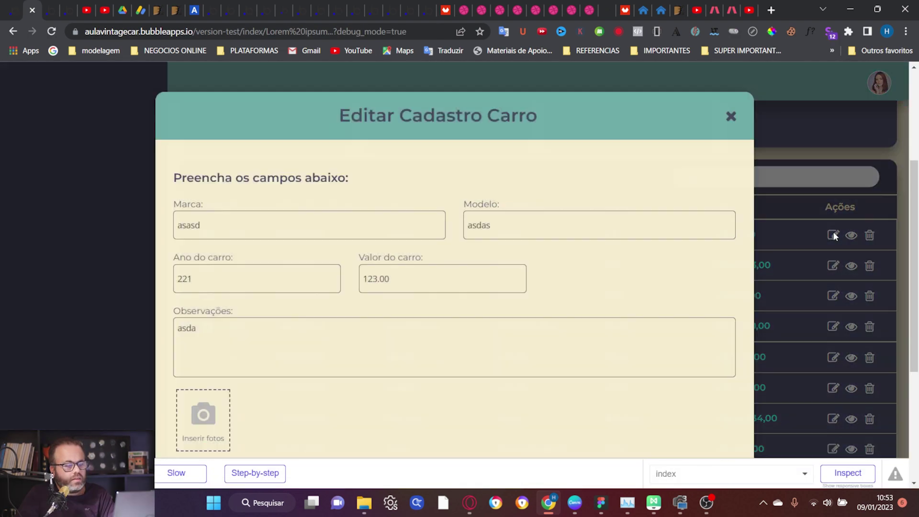
scroll(579, 277, "down", 5)
scroll(579, 277, "up", 4)
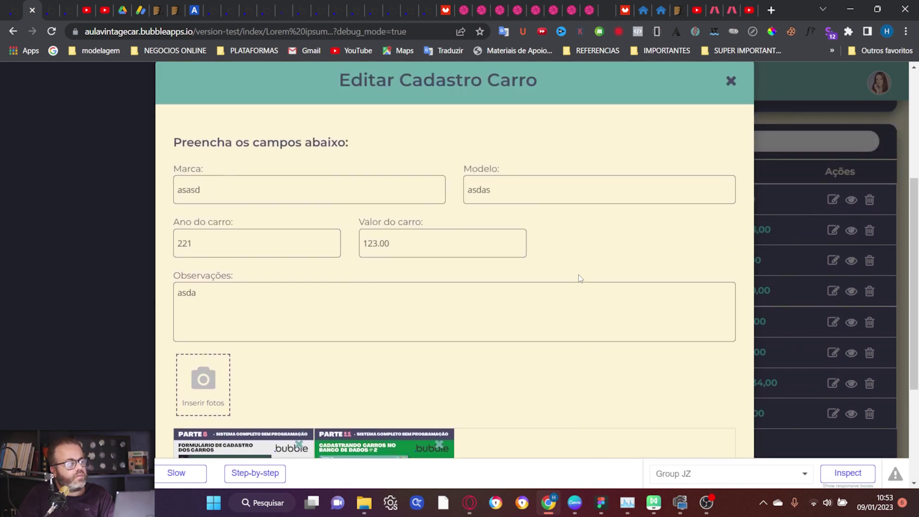
scroll(579, 277, "up", 1)
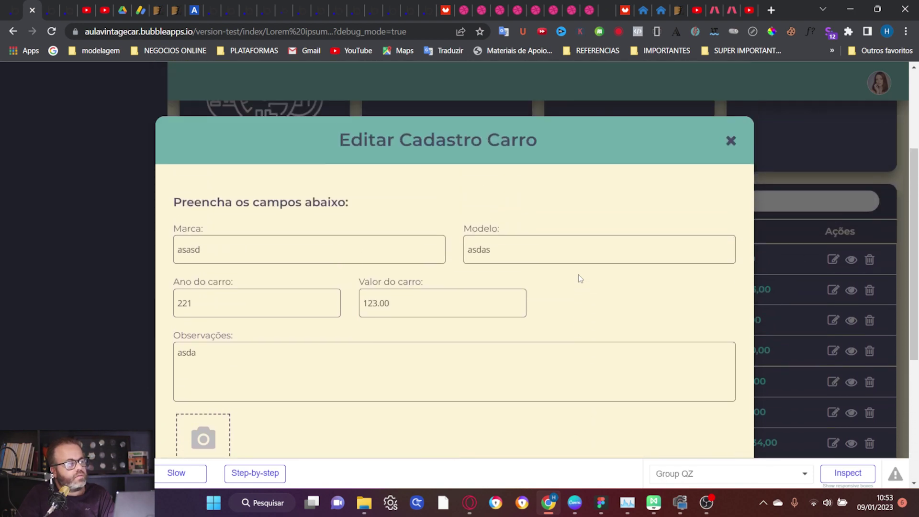
scroll(579, 276, "down", 1)
scroll(580, 278, "up", 1)
left_click(731, 141)
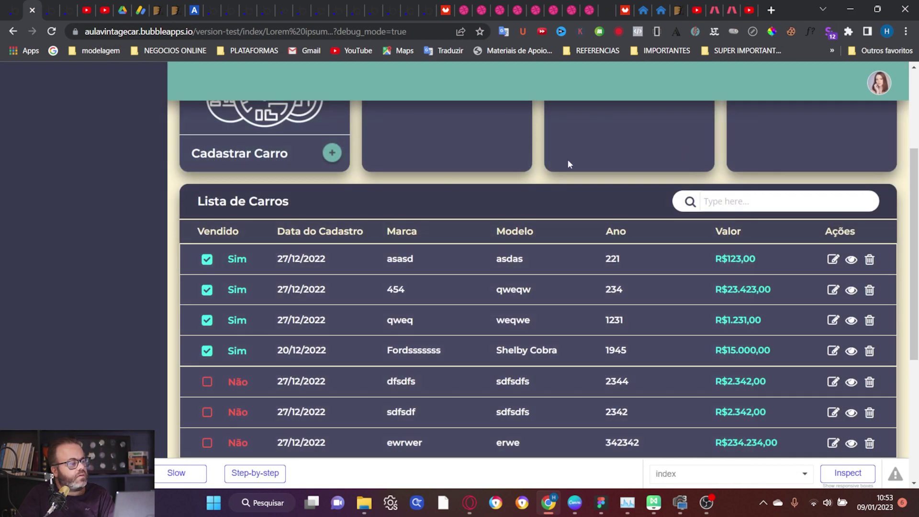
Check the Cadastrar Carro popup, and review the first car's edit popup again down to its photos and save options
left_click(334, 154)
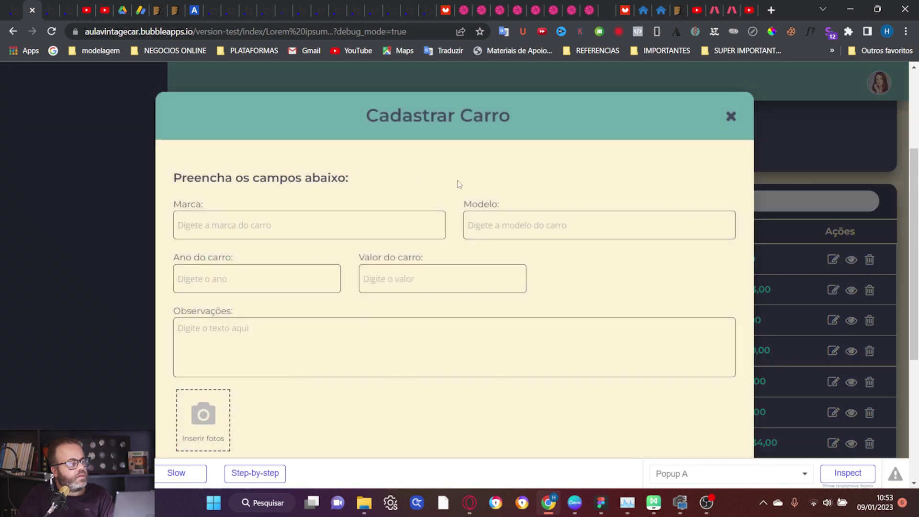
left_click(820, 201)
left_click(832, 260)
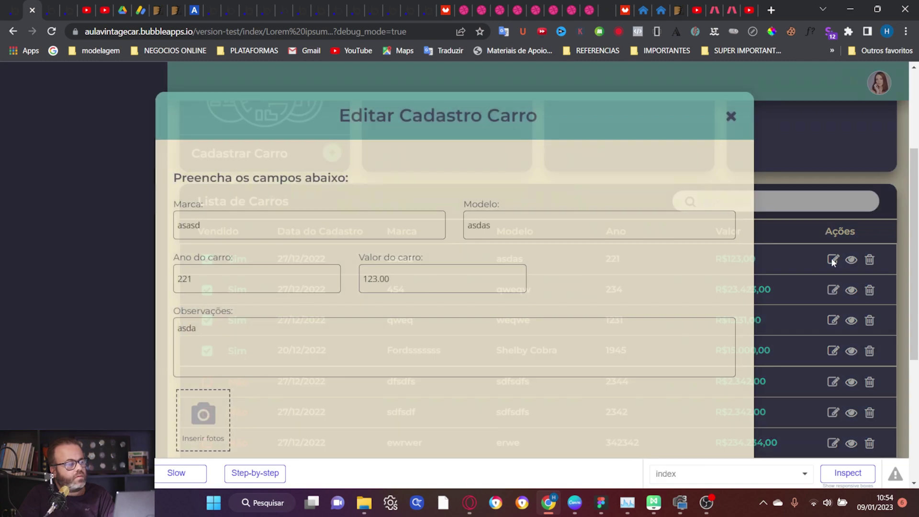
scroll(645, 246, "down", 5)
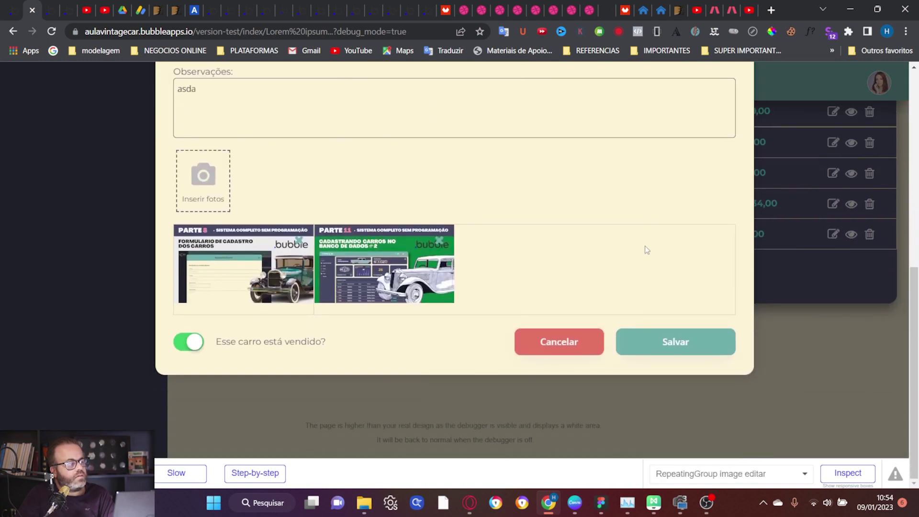
scroll(645, 245, "up", 5)
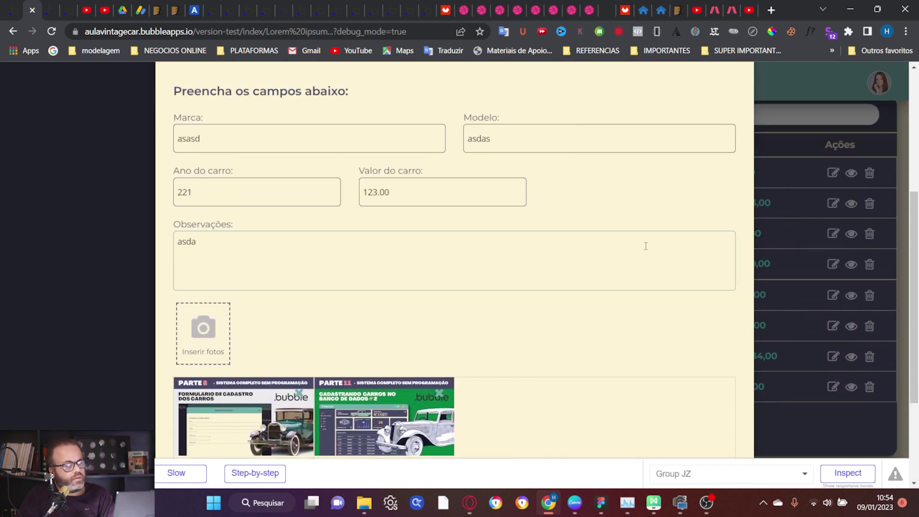
left_click(783, 271)
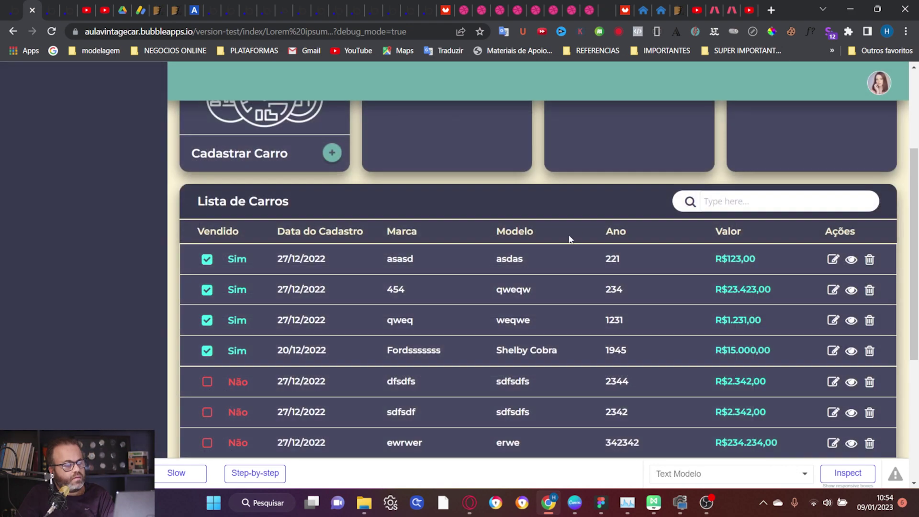
scroll(569, 240, "down", 4)
scroll(569, 239, "up", 2)
scroll(568, 237, "up", 4)
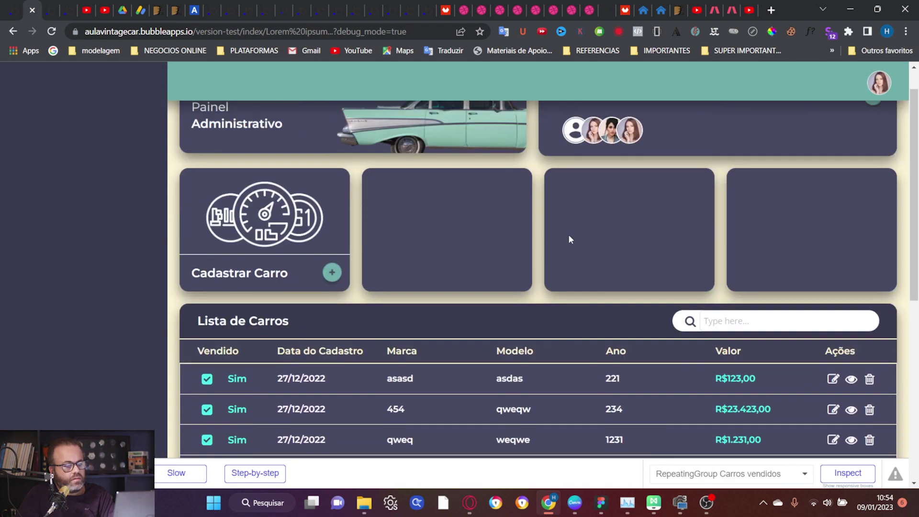
scroll(569, 237, "down", 1)
scroll(568, 234, "up", 1)
scroll(568, 234, "down", 2)
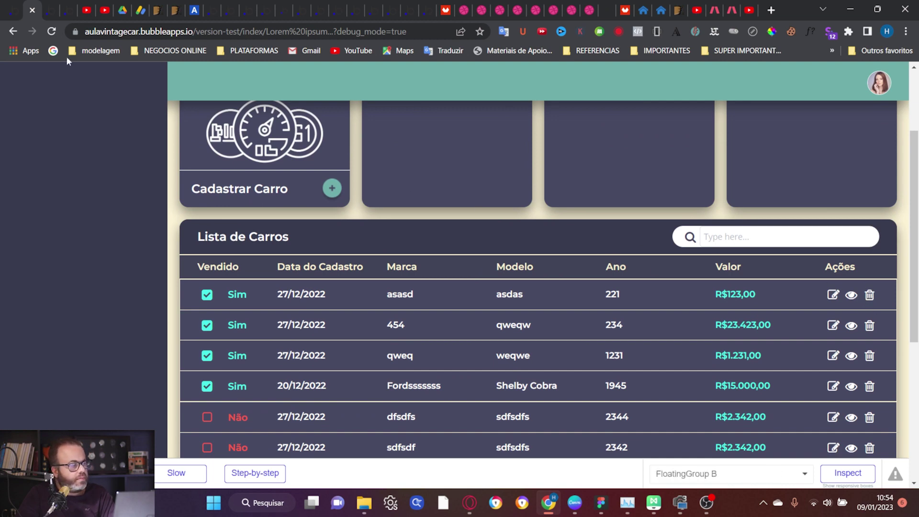
Return to the Bubble editor, leave the Cadastrar Carro popup and select the trash icon in the car list's Ações column
left_click(14, 6)
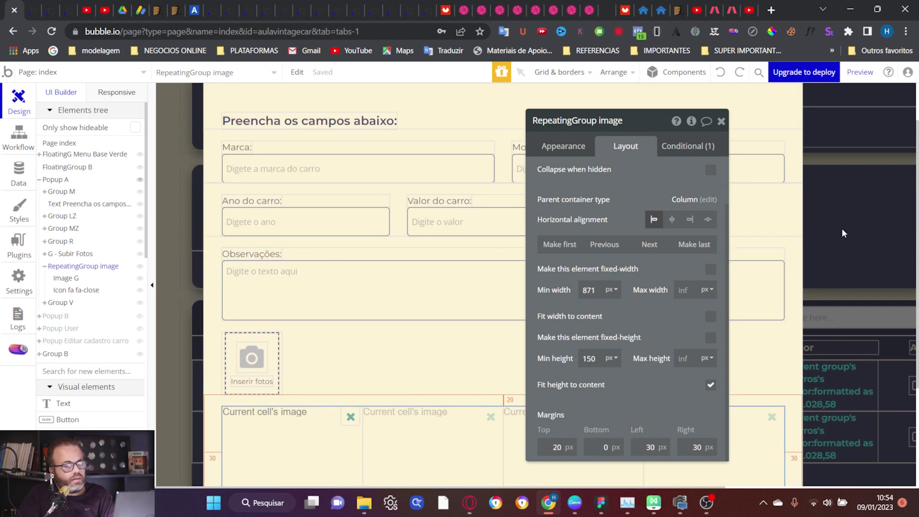
left_click(842, 229)
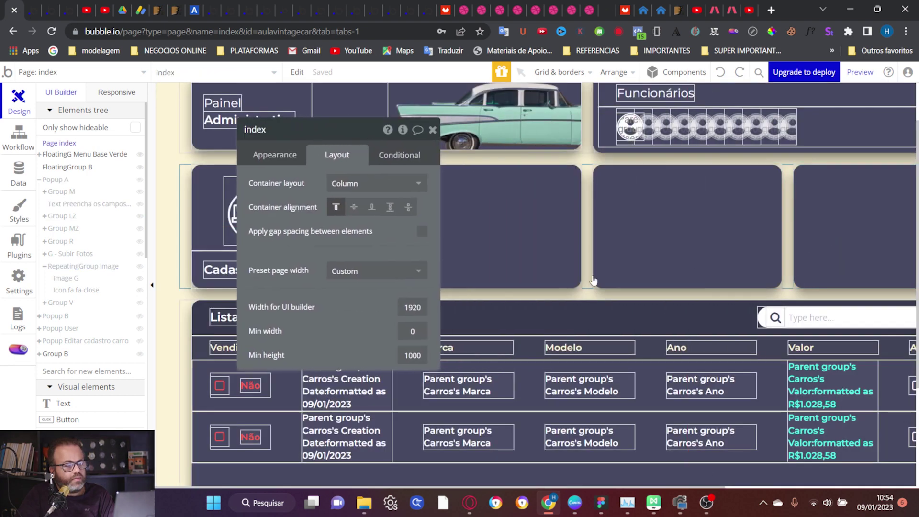
scroll(728, 354, "right", 3)
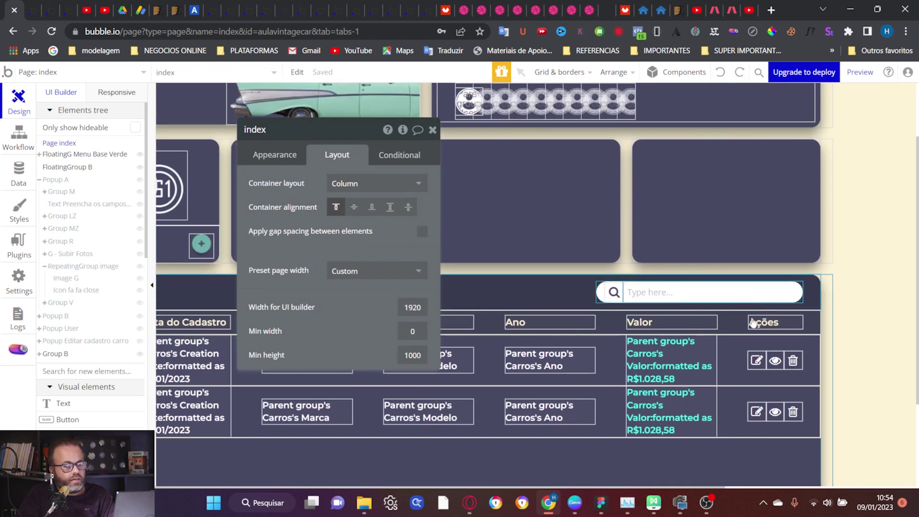
scroll(762, 325, "down", 2)
left_click(795, 327)
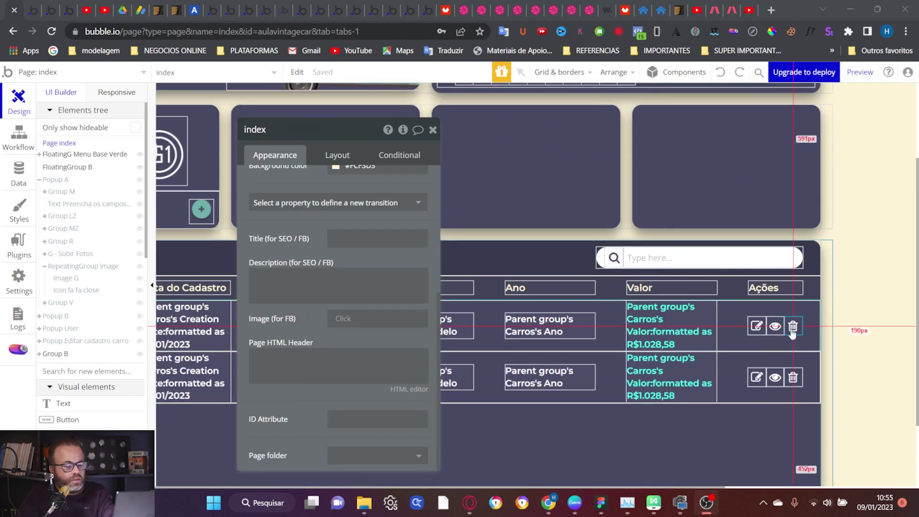
left_click(793, 332)
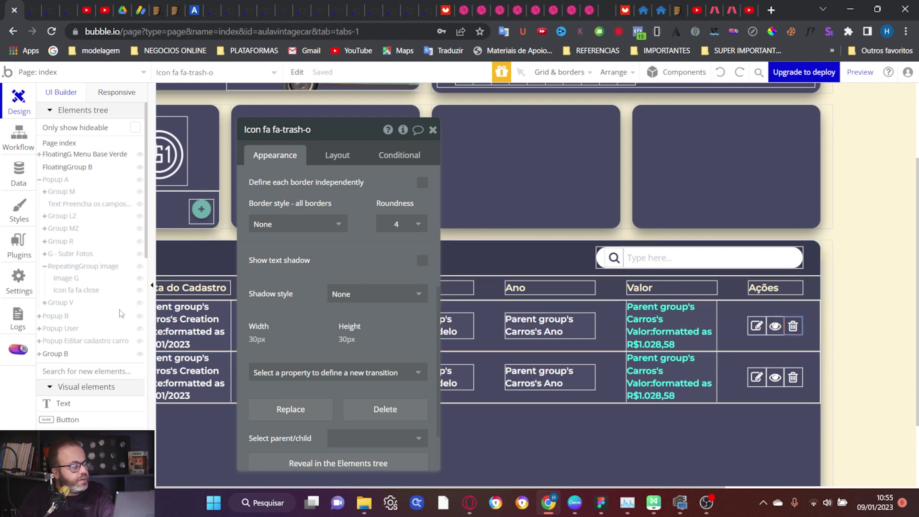
Draw a new popup about 521 by 349 px on the index page and move its property editor clear of it
scroll(101, 316, "down", 3)
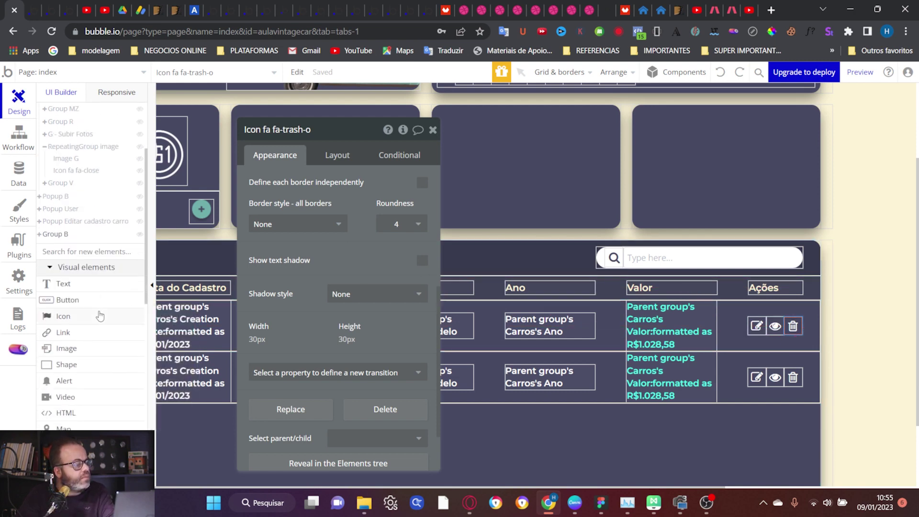
scroll(100, 316, "down", 4)
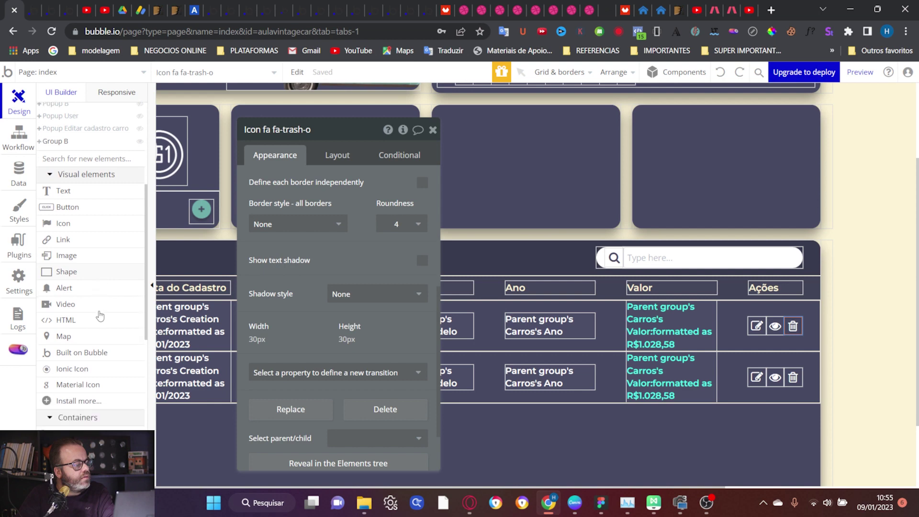
scroll(100, 315, "down", 3)
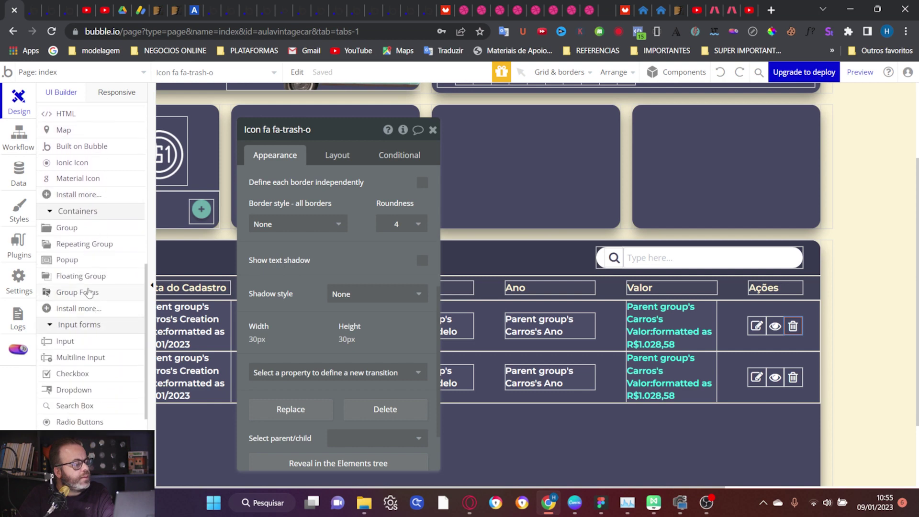
left_click(75, 263)
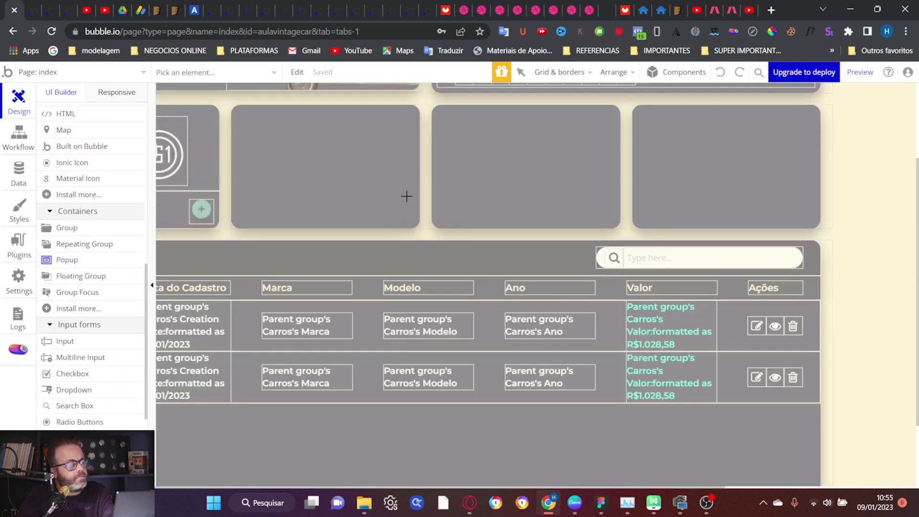
left_click_drag(335, 145, 647, 354)
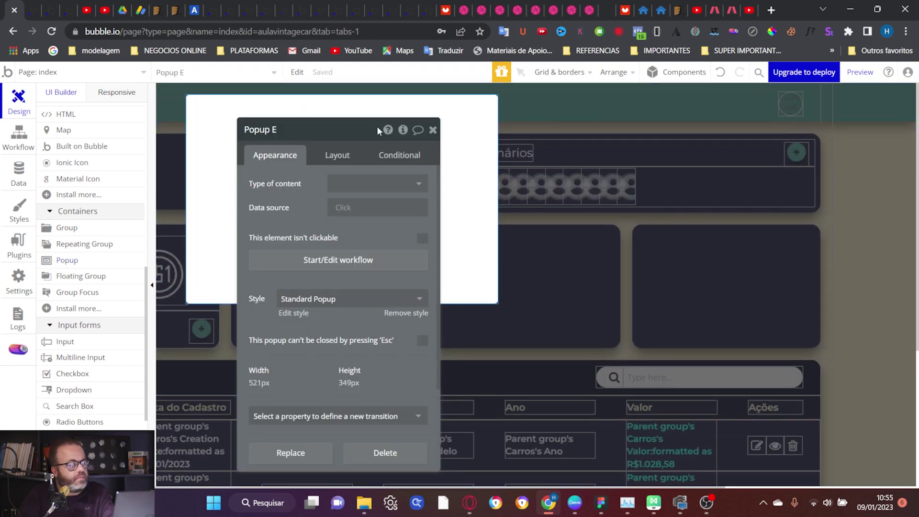
left_click_drag(377, 126, 733, 135)
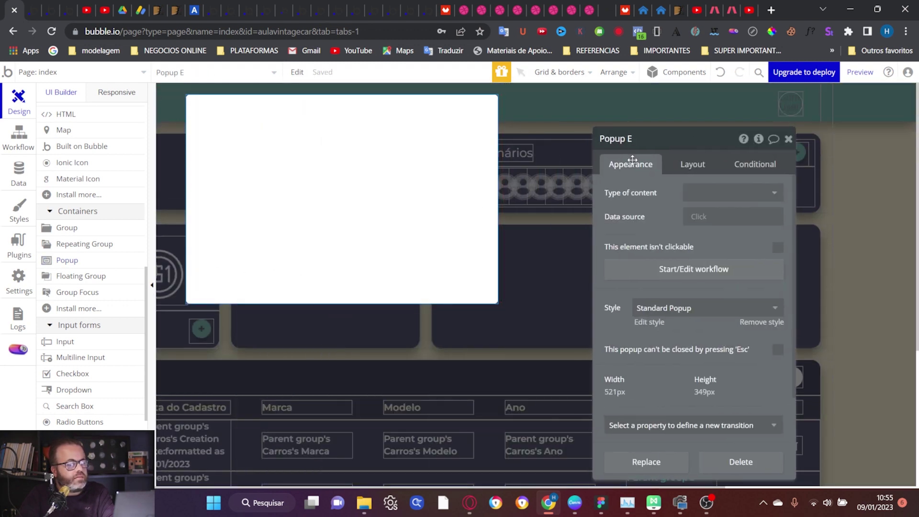
Remove the Standard Popup style from the new popup and set its border roundness to 15
scroll(658, 208, "down", 1)
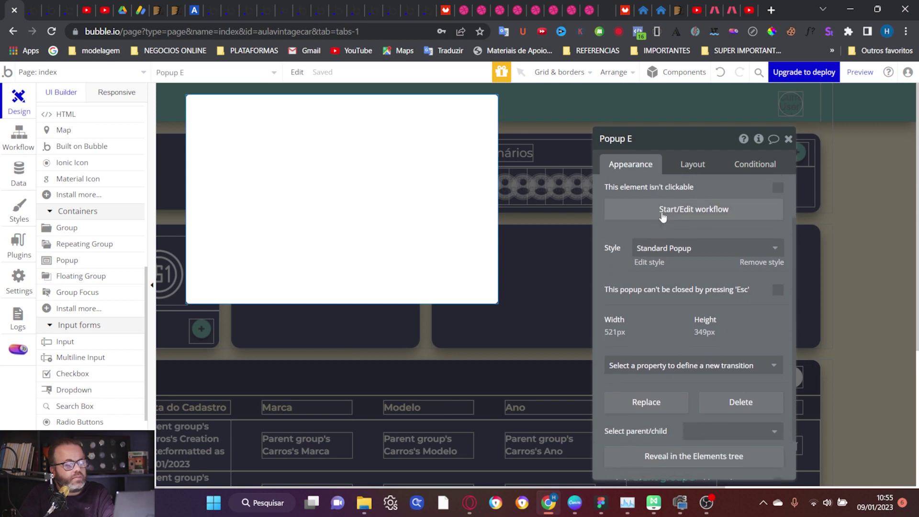
left_click(764, 262)
scroll(661, 261, "down", 2)
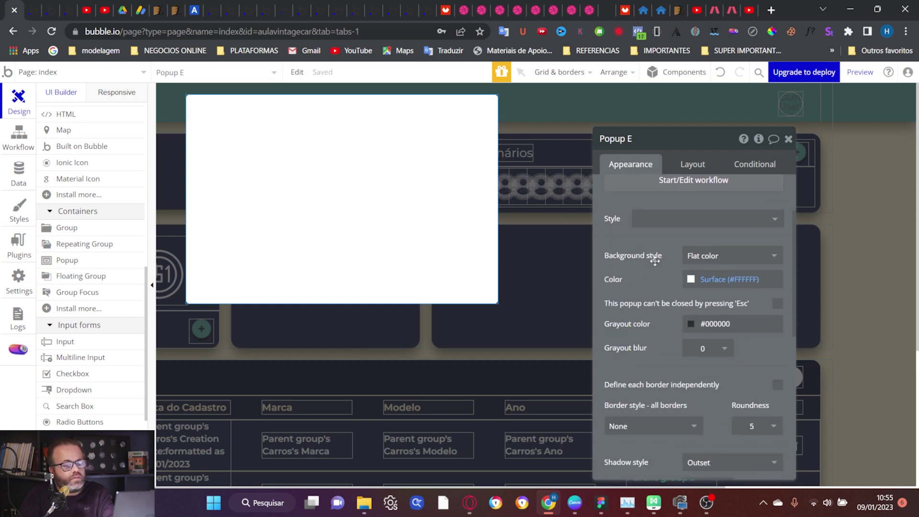
left_click(752, 335)
type("15")
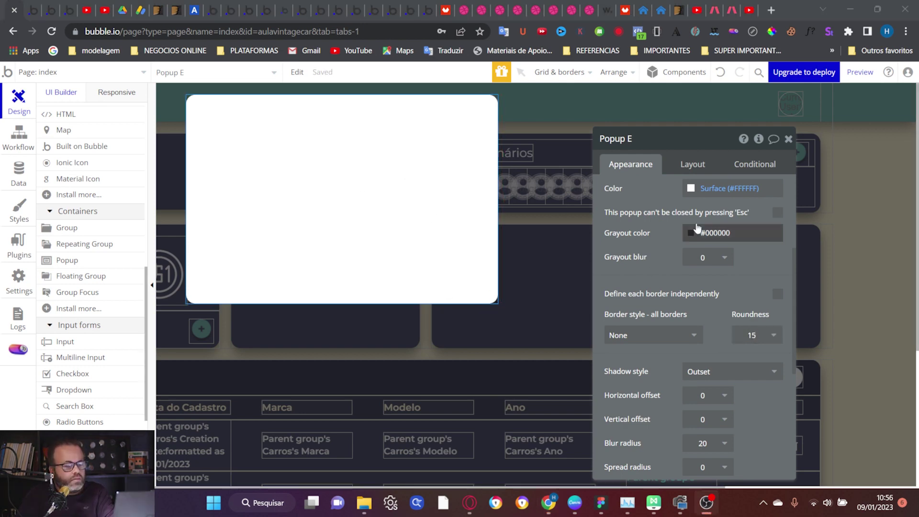
Give the new popup a Column container layout and a non-fixed width with a minimum of 0 and a maximum of 600 px
left_click(693, 164)
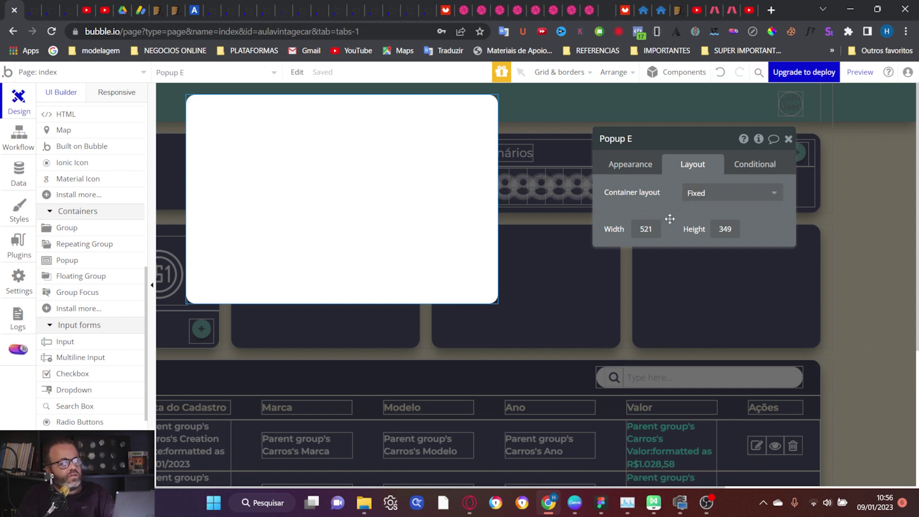
left_click(691, 194)
left_click(703, 265)
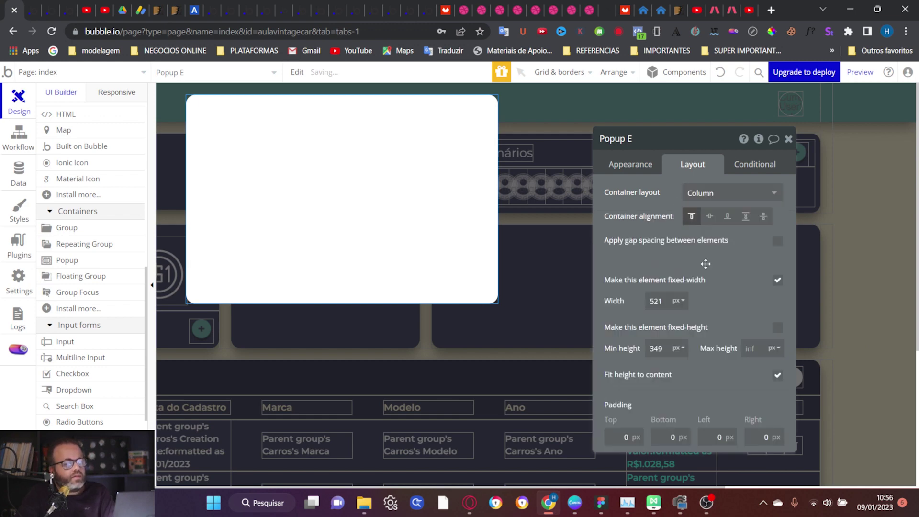
left_click(778, 281)
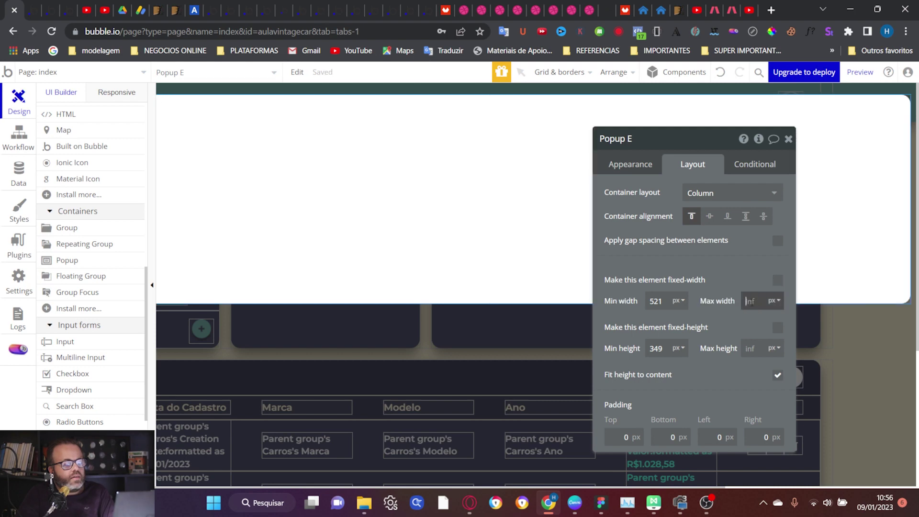
left_click(751, 302)
type("600")
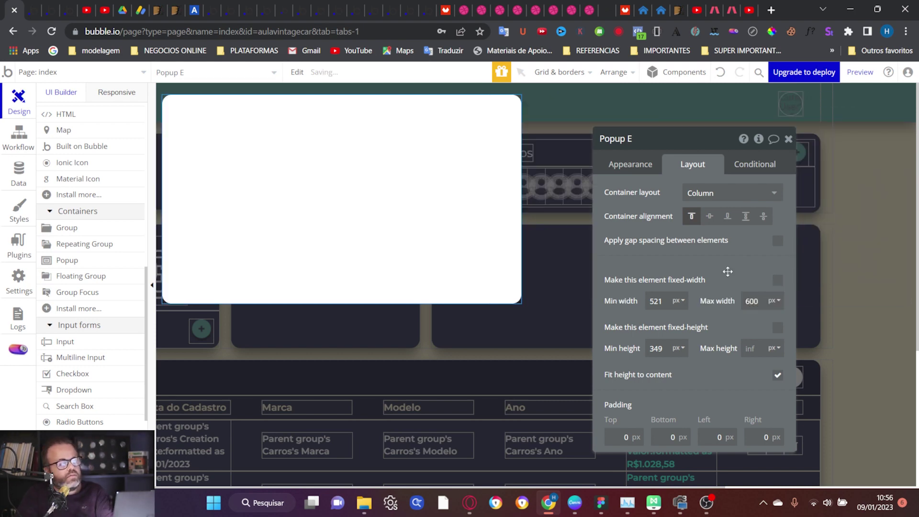
type("0")
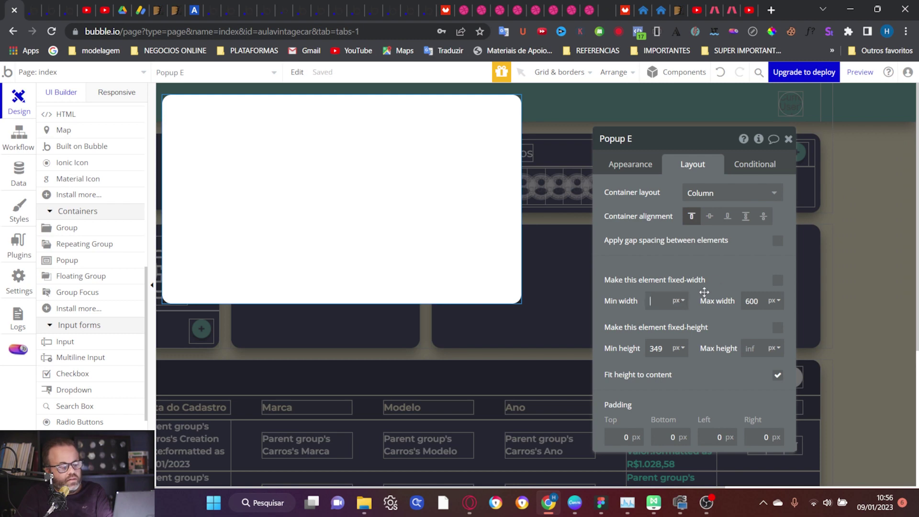
Set the popup's minimum height to 347 px
left_click(674, 350)
type("347")
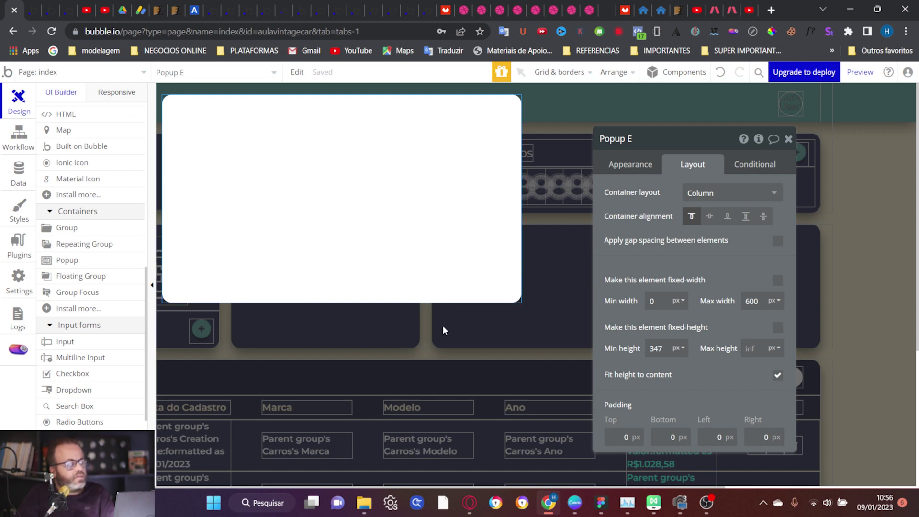
scroll(443, 331, "left", 2)
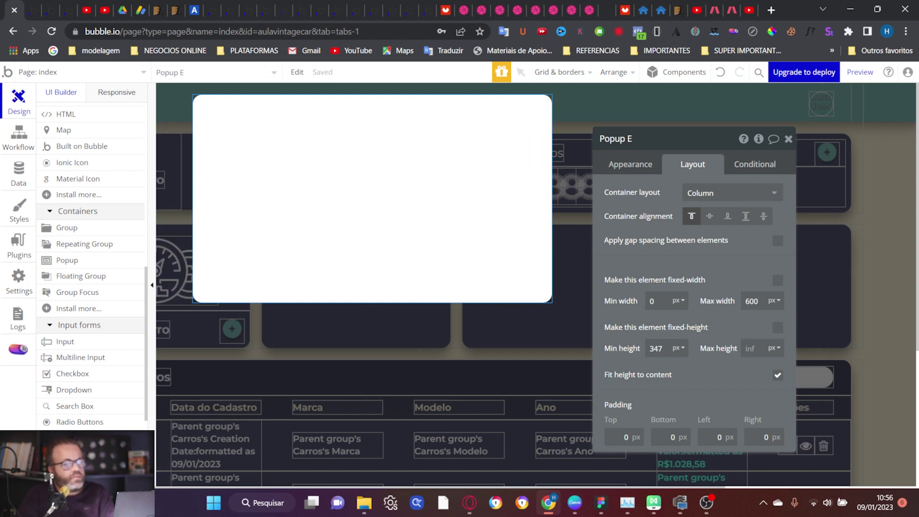
key("alt+Tab")
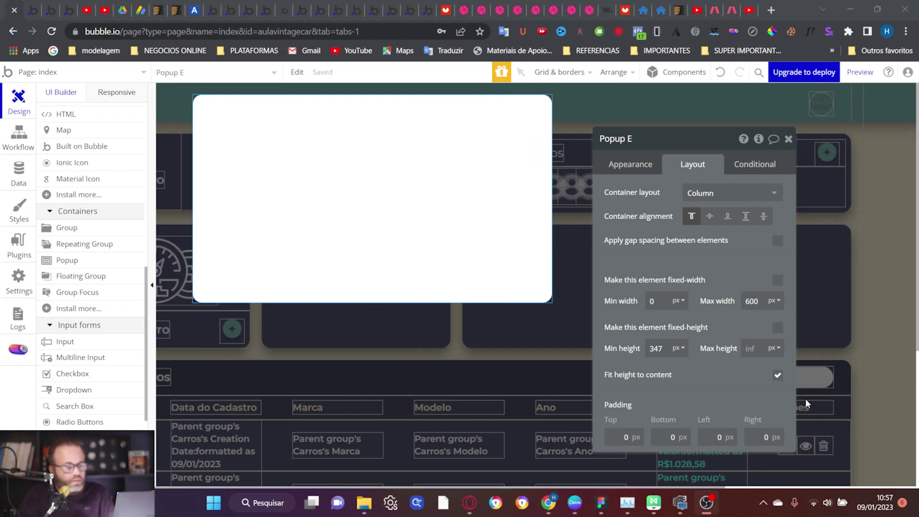
Set the popup's type of content to Carros
left_click(628, 169)
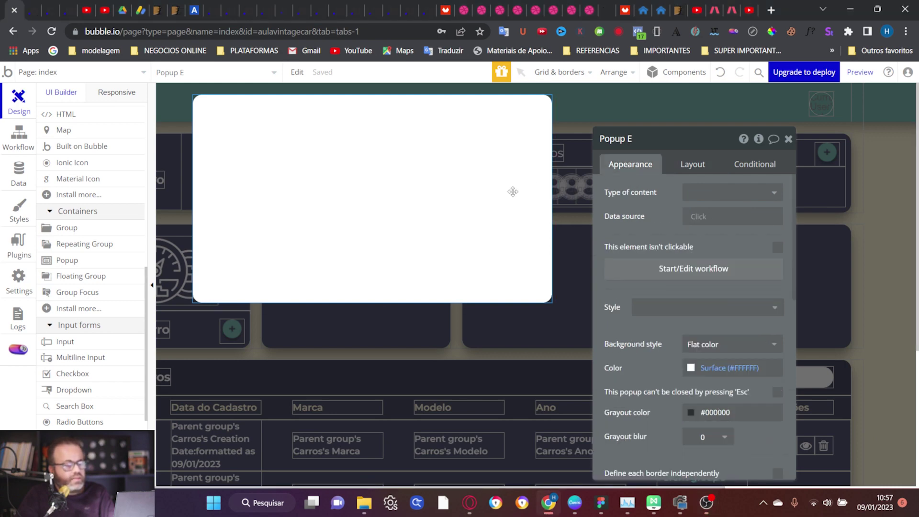
left_click(711, 191)
left_click(699, 248)
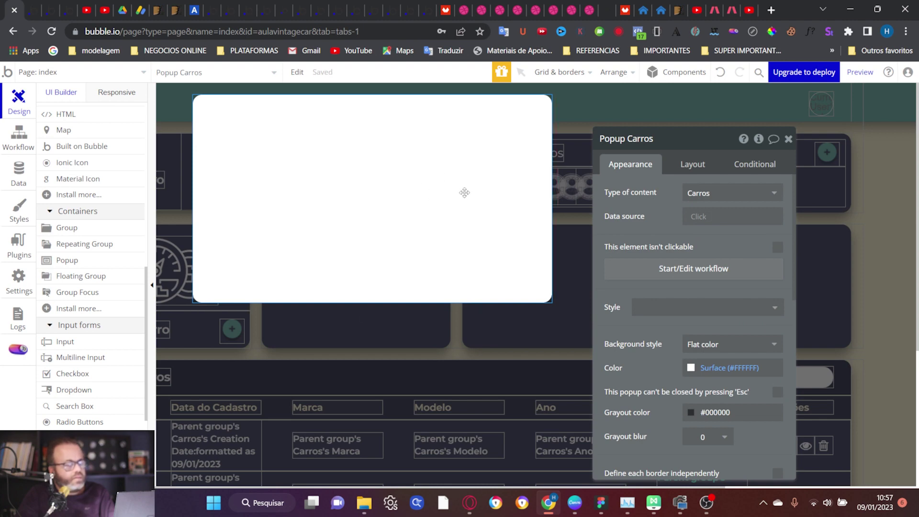
Add a group inside the popup and give it a Row container layout
scroll(109, 354, "down", 3)
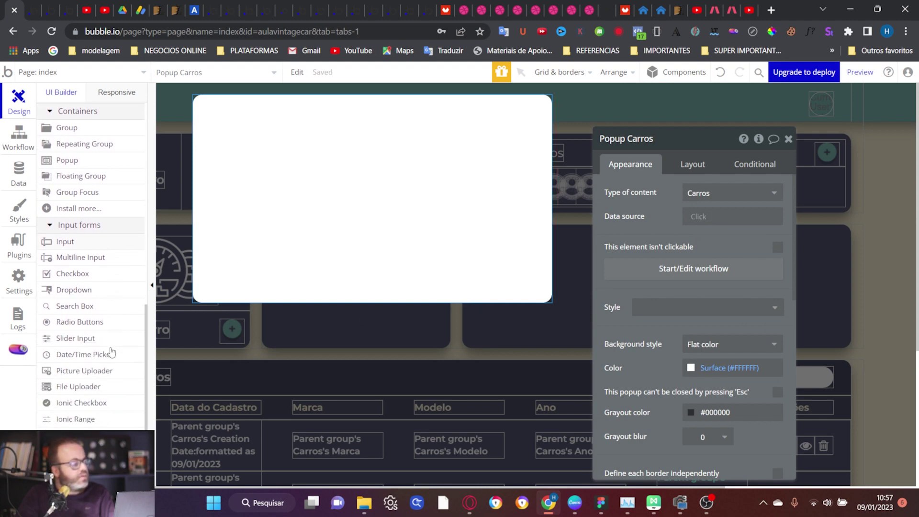
scroll(98, 406, "down", 4)
scroll(99, 399, "up", 7)
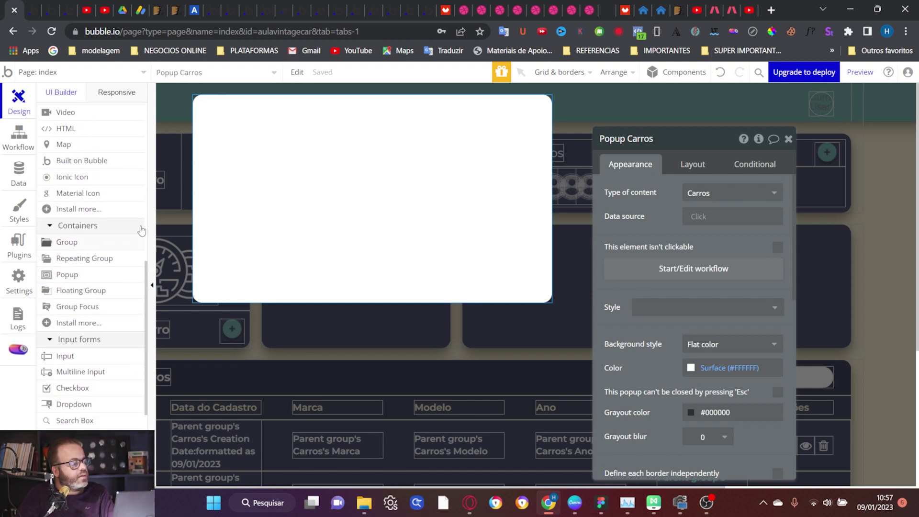
left_click_drag(139, 242, 258, 156)
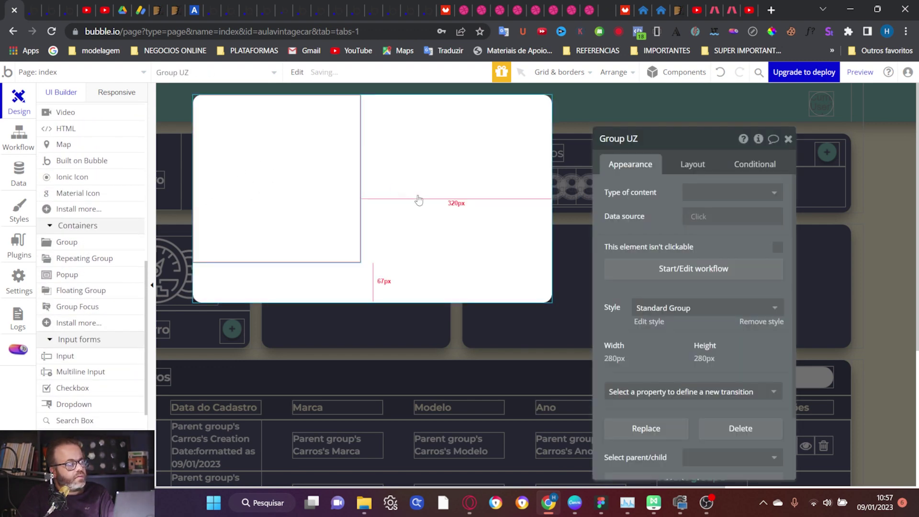
left_click(691, 166)
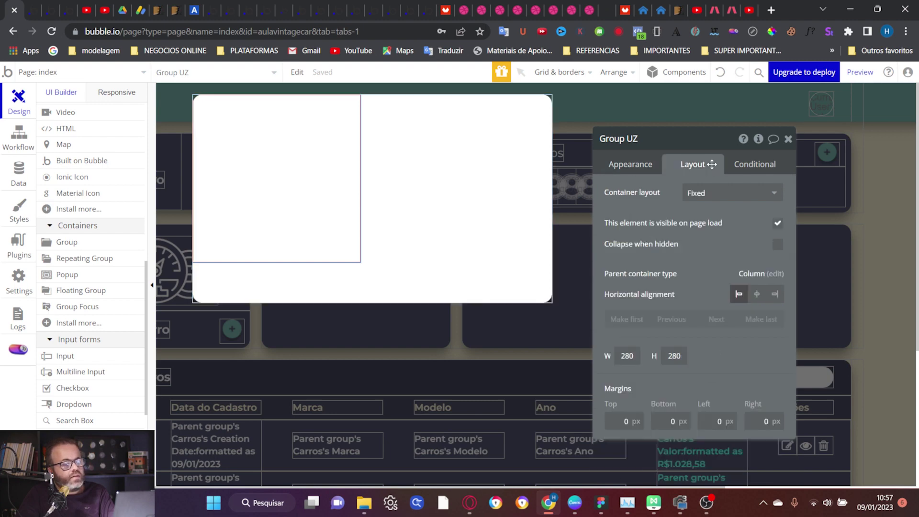
left_click(715, 198)
left_click(726, 244)
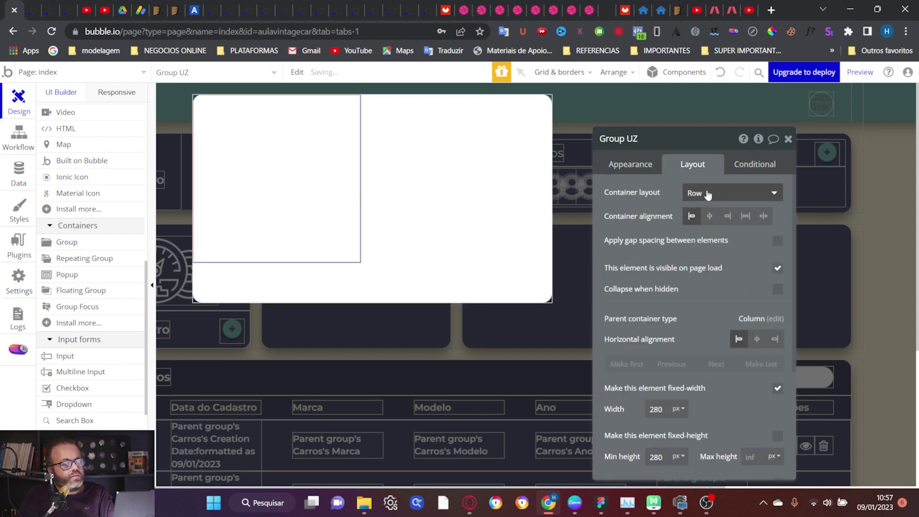
Make the group's width non-fixed and set its minimum height to 75 px
scroll(747, 306, "down", 3)
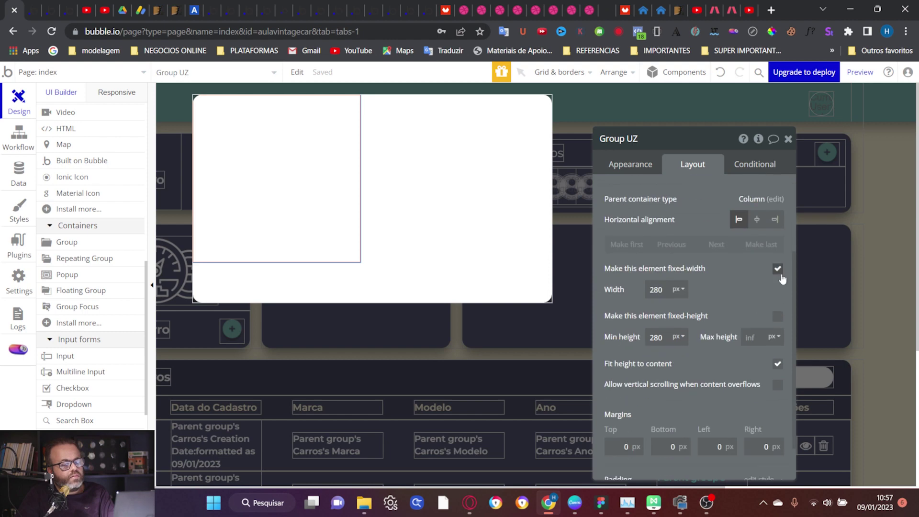
left_click(779, 269)
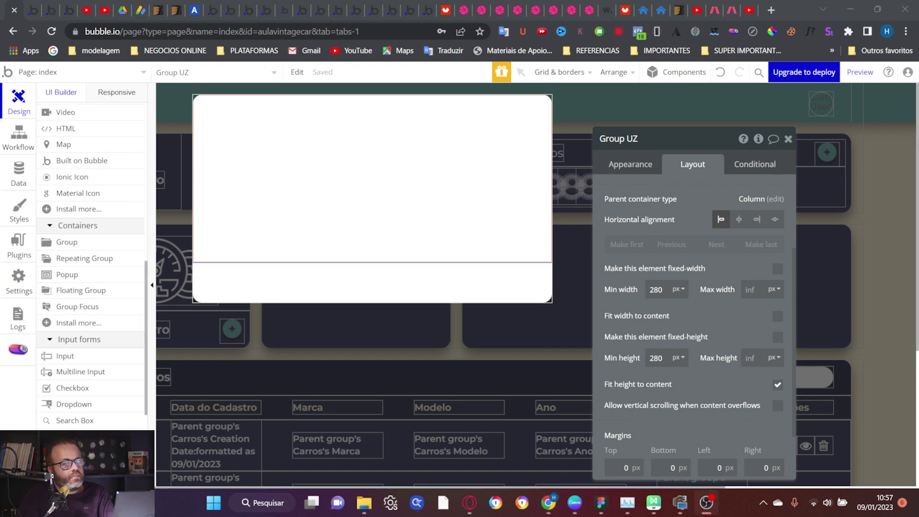
scroll(664, 311, "down", 2)
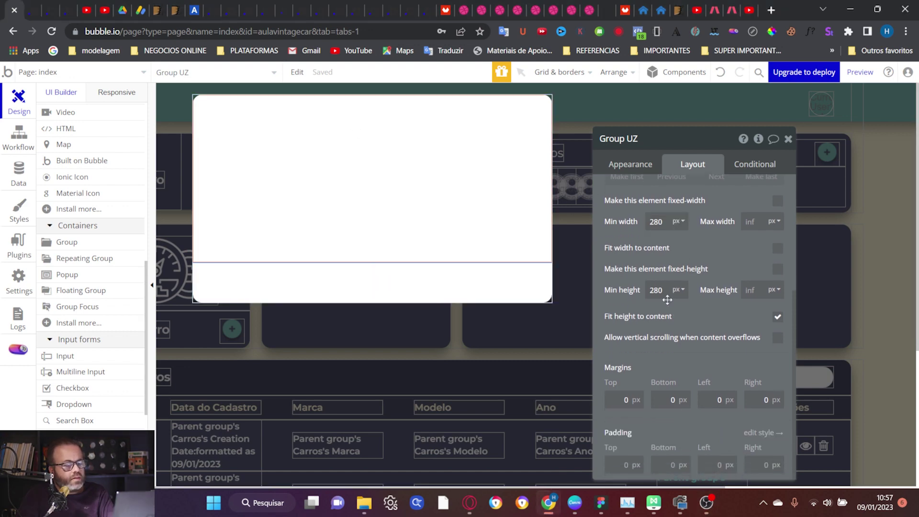
double_click(656, 291)
type("75")
left_click(712, 263)
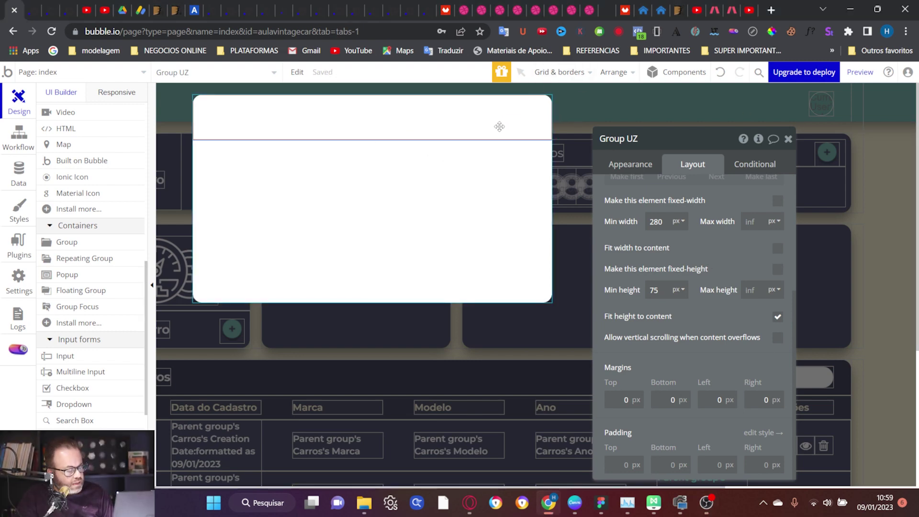
Duplicate the group inside the popup and set the copy's minimum height to 137 px
key("ctrl+v")
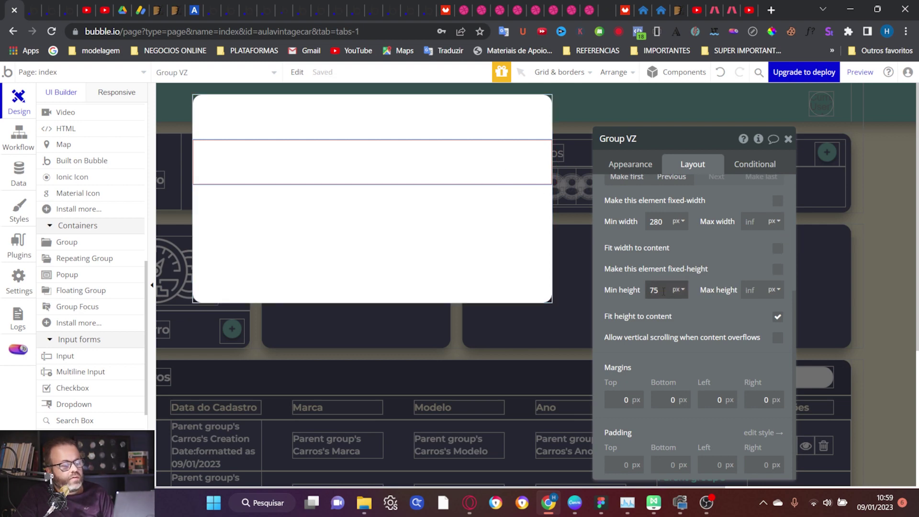
type("13")
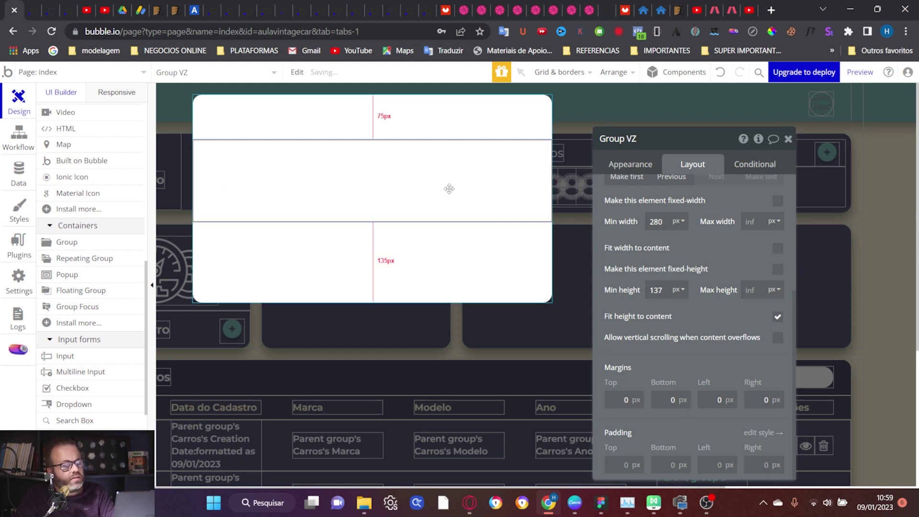
Try a right padding of 25 px on the second group and remove its Standard Group style
left_click(765, 465)
type("25")
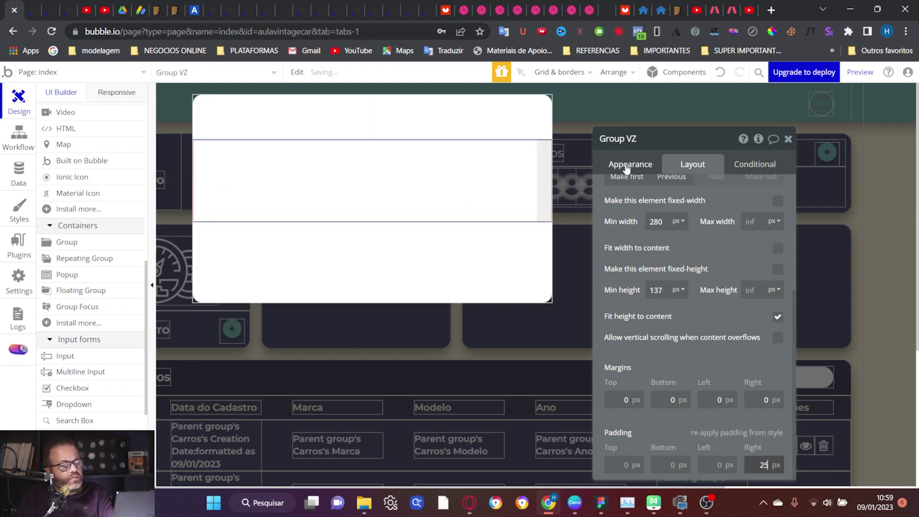
left_click(626, 166)
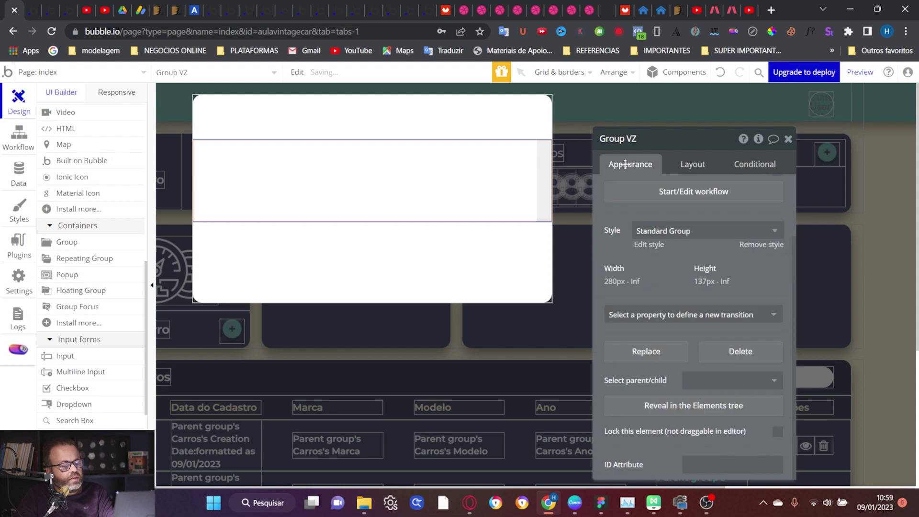
left_click(762, 245)
left_click(692, 165)
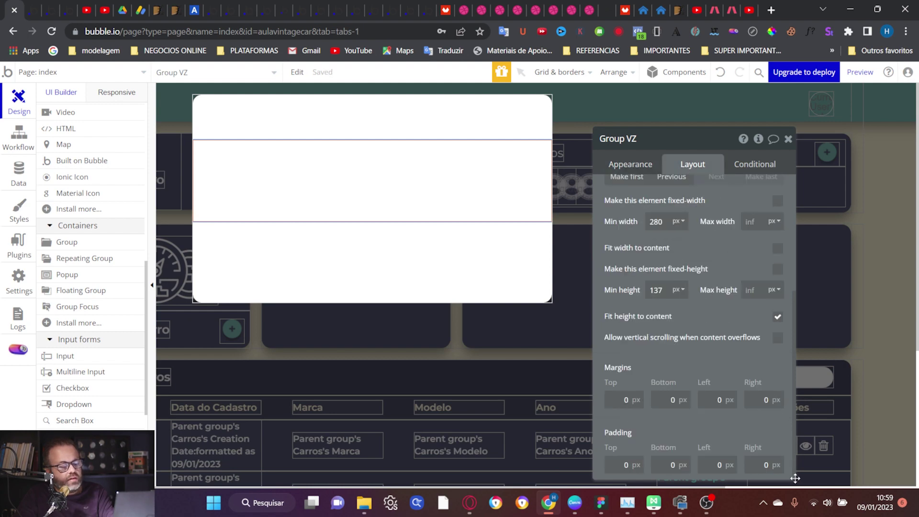
Set the second group's left and right padding to 25 px
left_click(765, 465)
type("25")
left_click(720, 465)
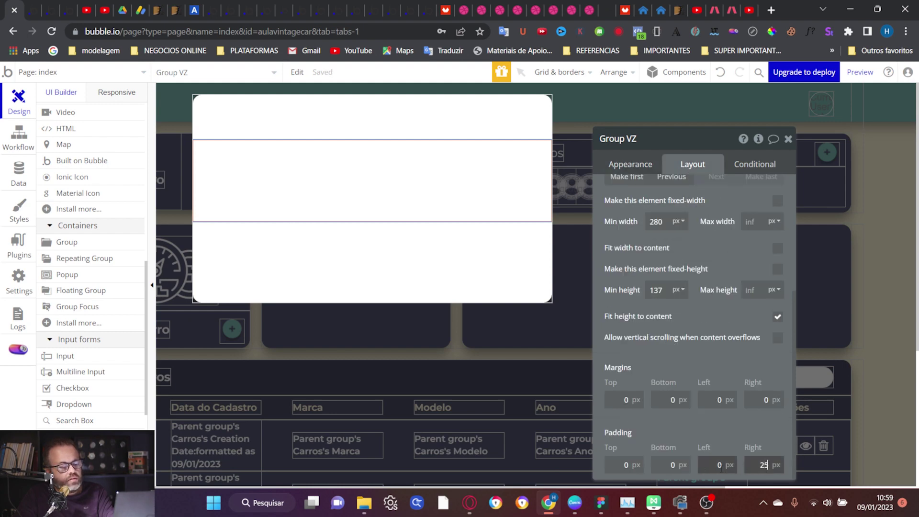
type("25")
left_click(723, 432)
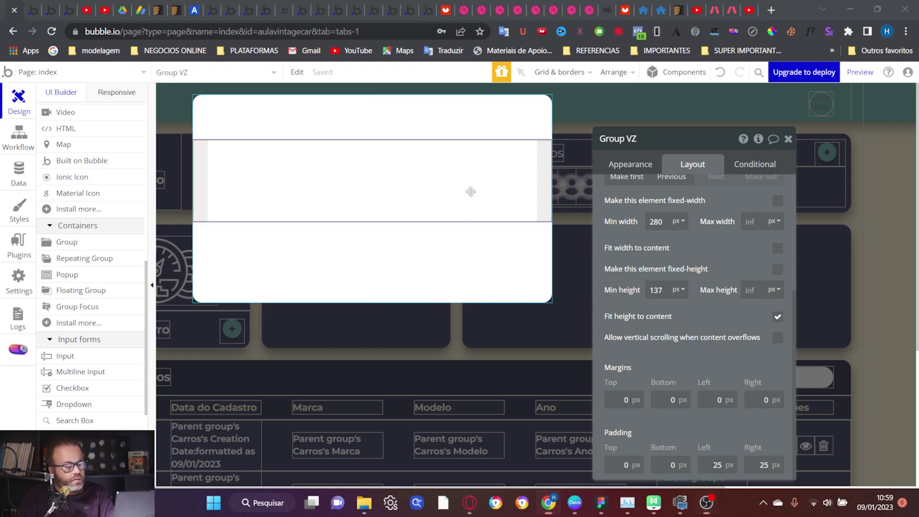
Set the second group's left and right padding to 30 px
left_click(765, 465)
type("30")
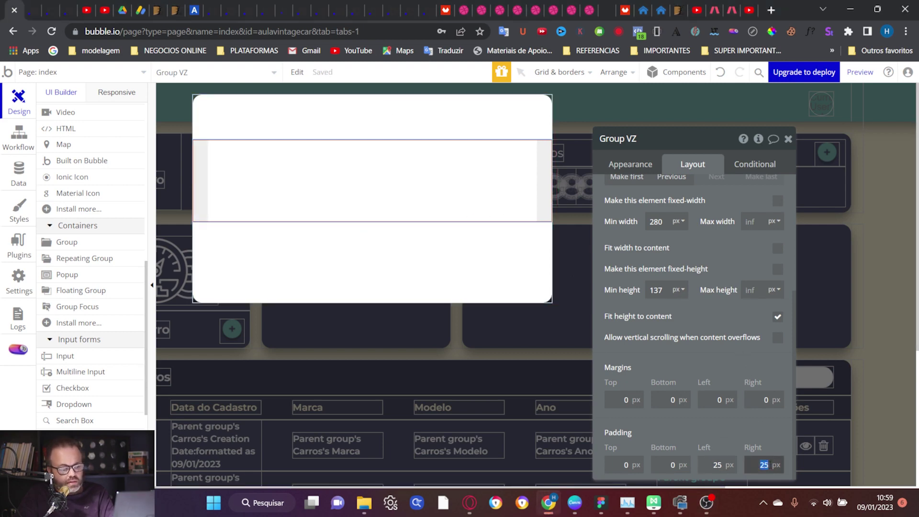
left_click(715, 465)
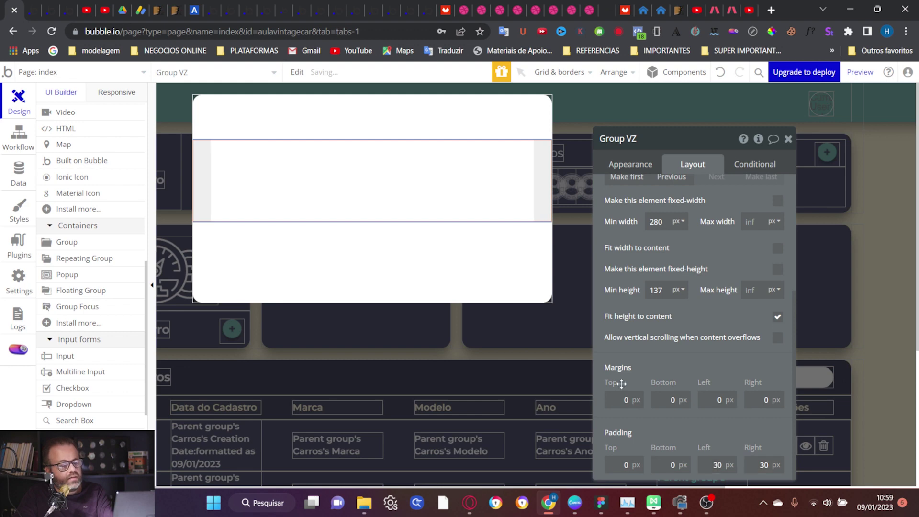
Remove the Standard Group style from the popup's top group
left_click(421, 124)
left_click(765, 399)
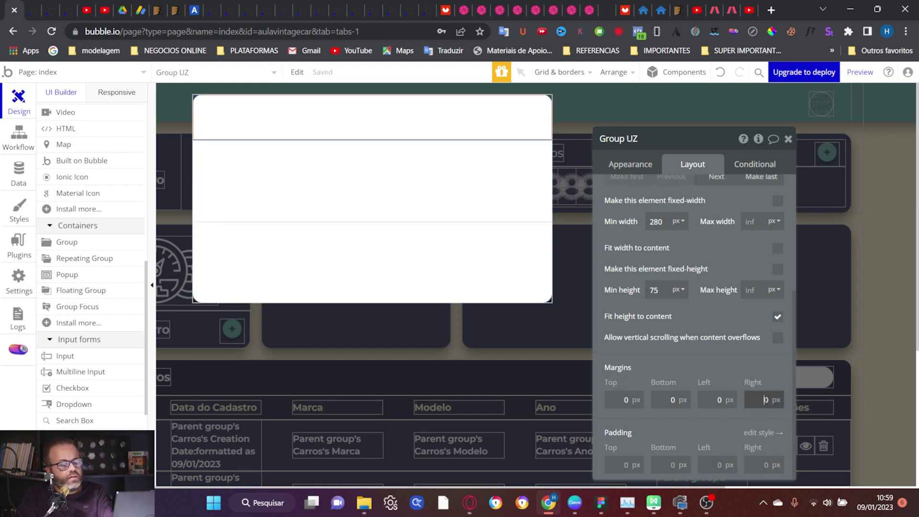
left_click(636, 170)
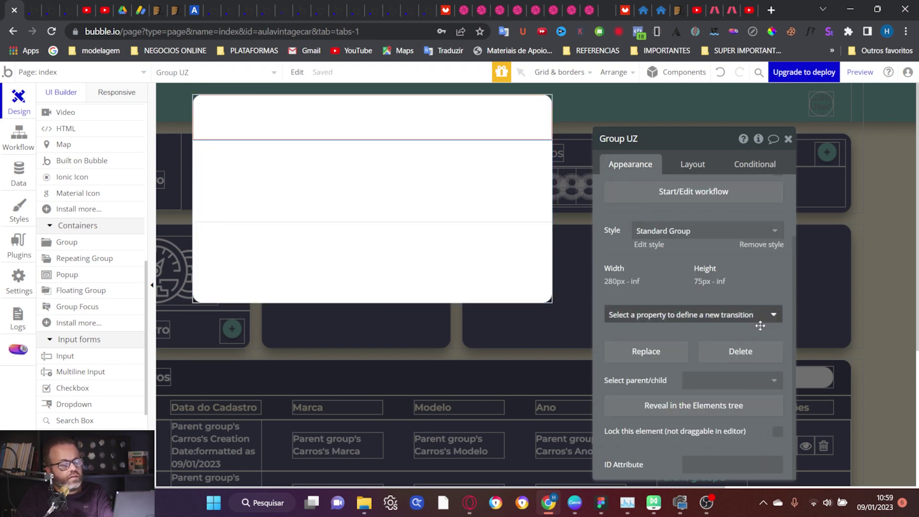
left_click(765, 244)
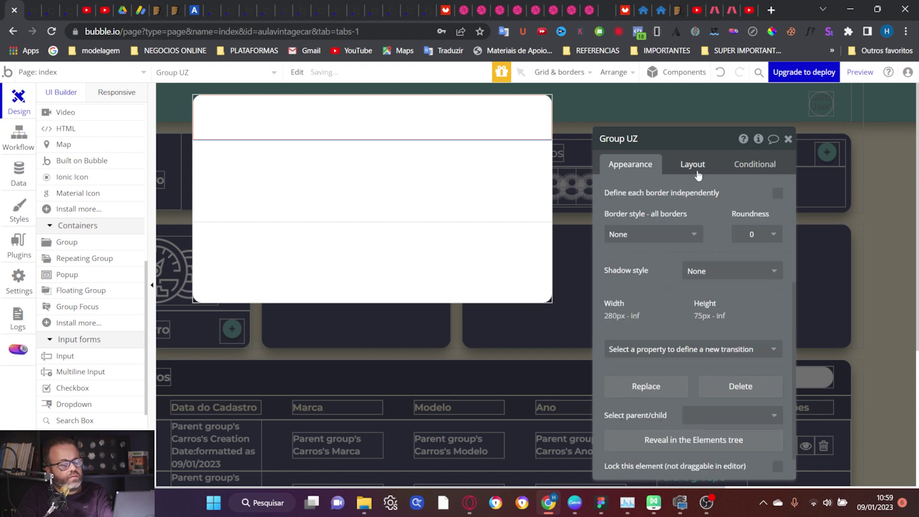
Set the top group's left and right padding to 30 px
left_click(698, 172)
left_click(778, 465)
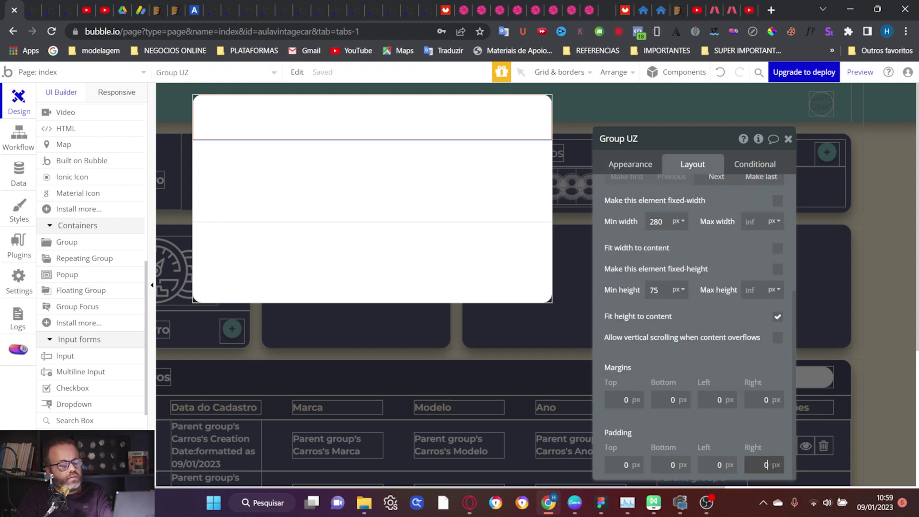
type("330")
left_click(703, 464)
left_click(717, 437)
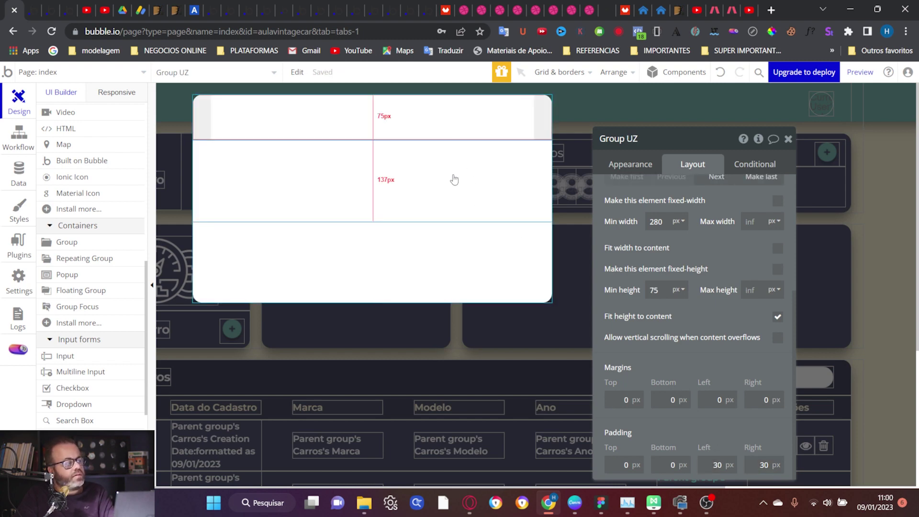
Duplicate the top group and move the copy below the 137 px high group
left_click(511, 208)
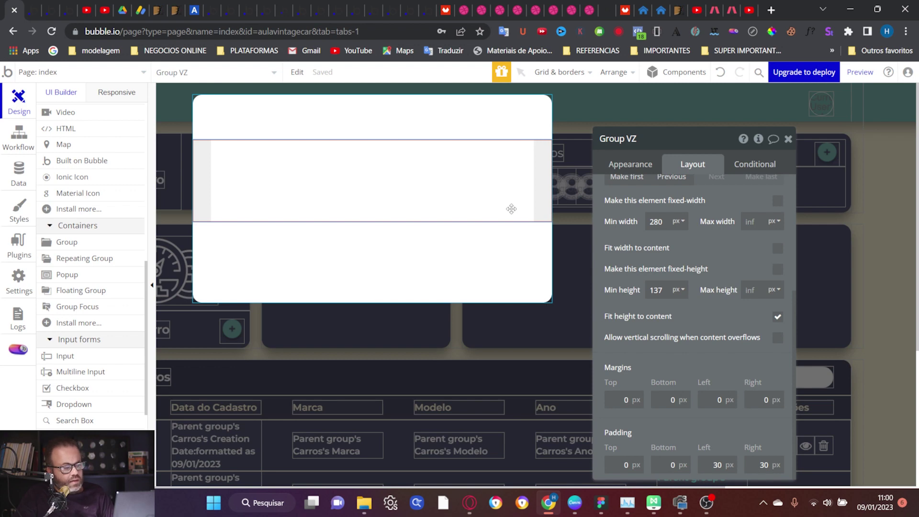
left_click(492, 126)
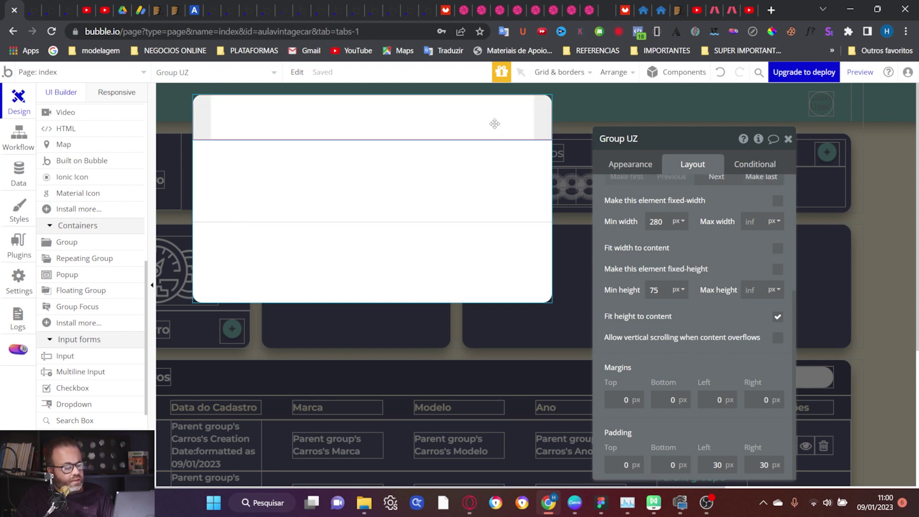
key("ctrl+v")
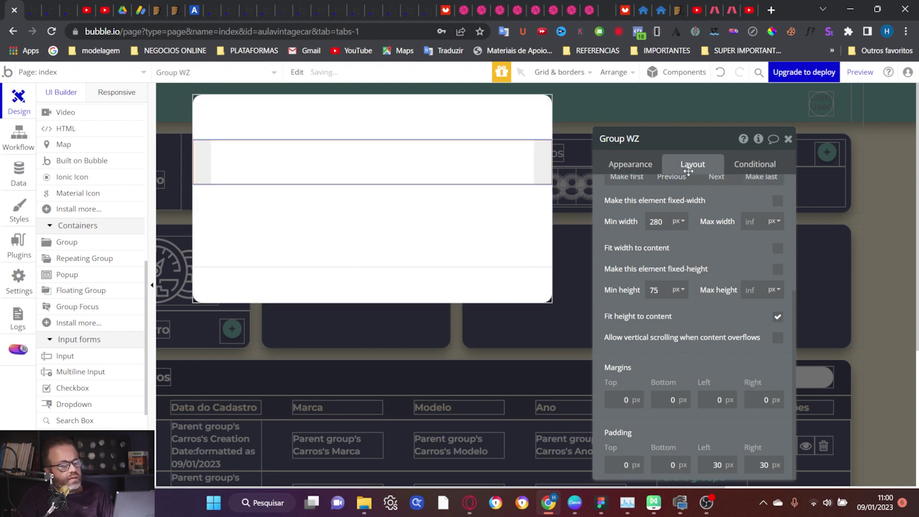
scroll(723, 334, "up", 4)
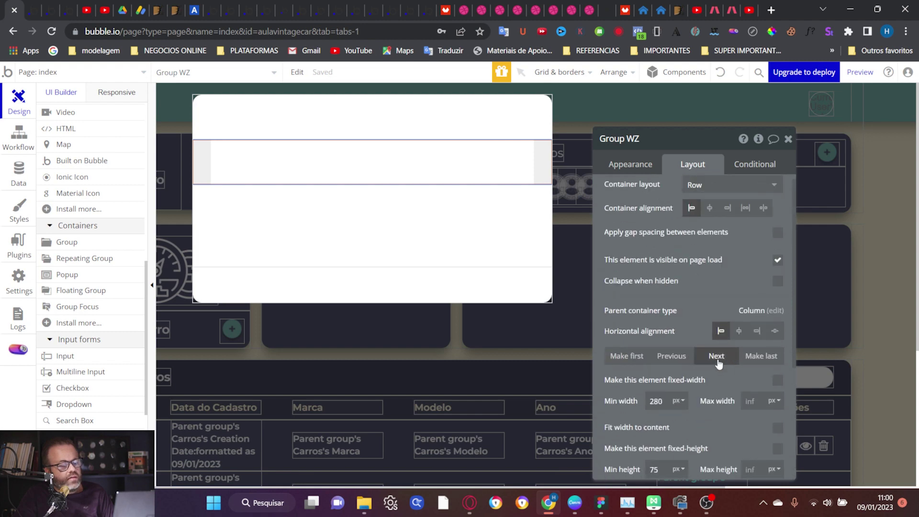
left_click(717, 356)
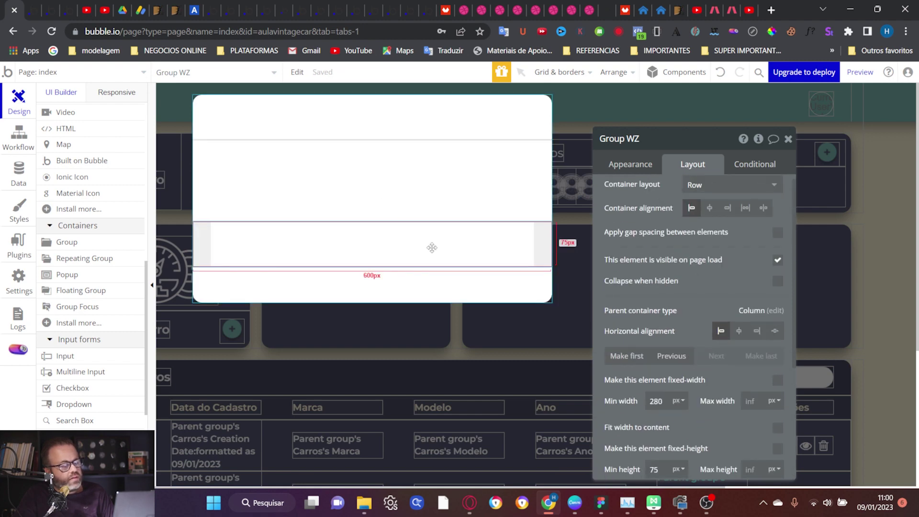
left_click(429, 118)
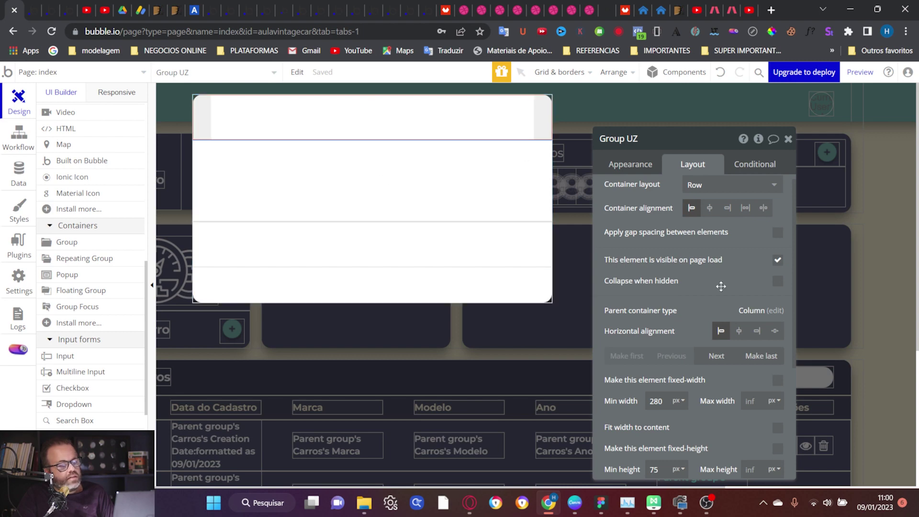
left_click_drag(688, 145, 676, 111)
scroll(712, 302, "down", 4)
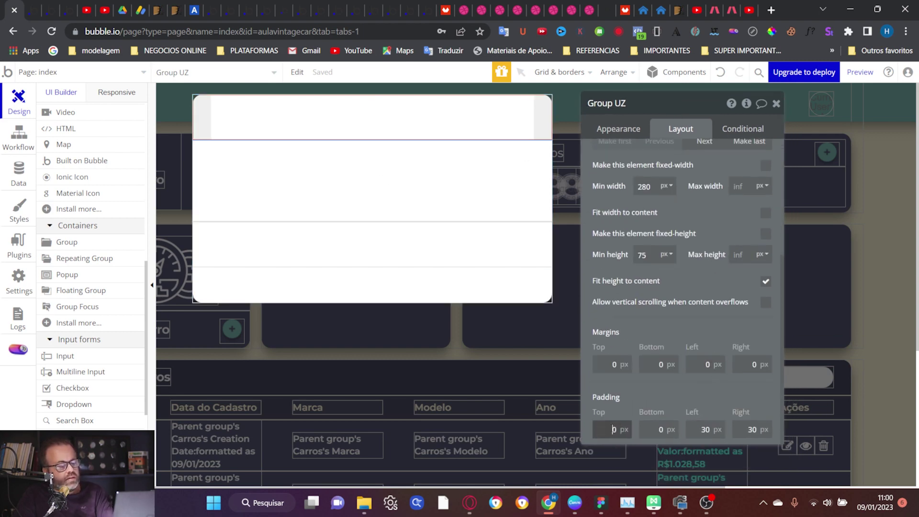
key("Return")
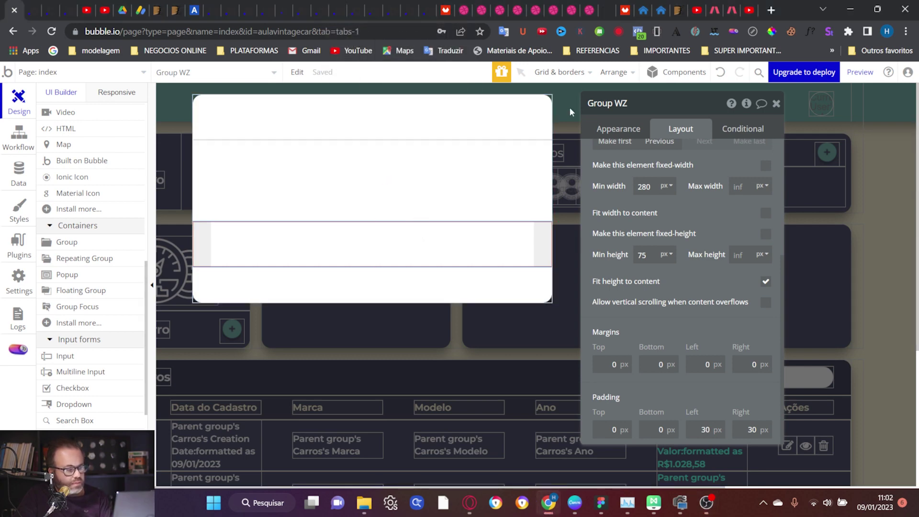
Set the background color of the Cancelar button in Popup A to #F5F8FA
scroll(93, 181, "up", 8)
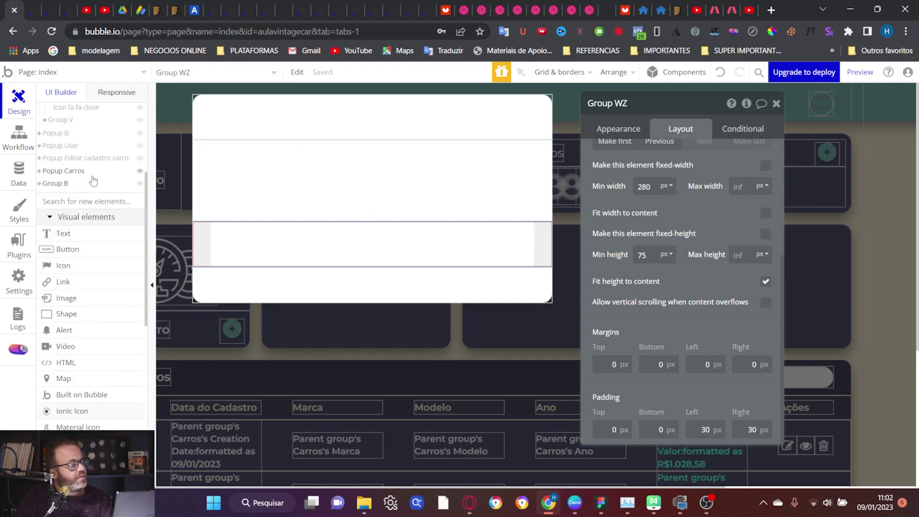
scroll(93, 181, "up", 3)
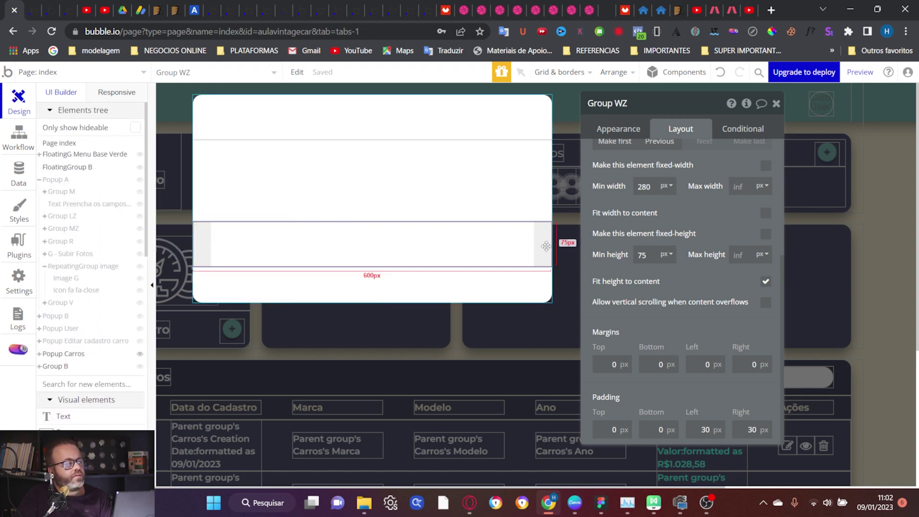
left_click(539, 291)
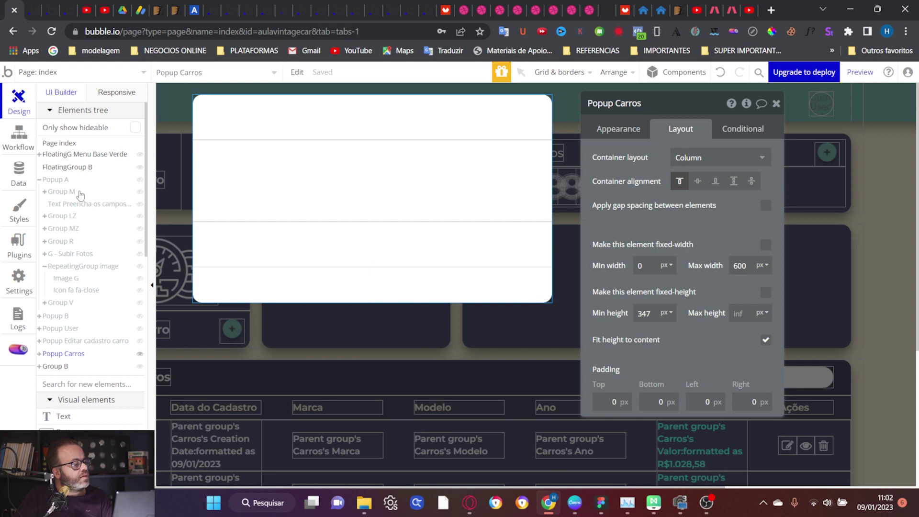
mouse_move(79, 219)
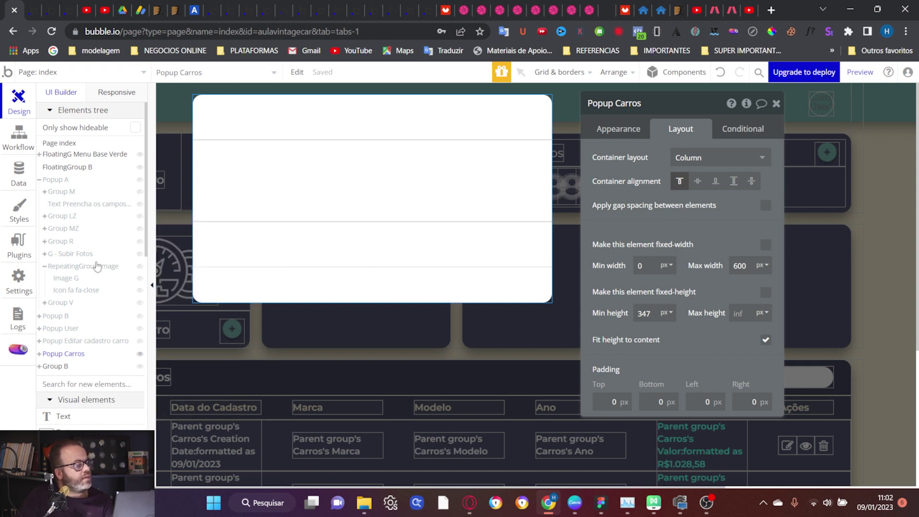
left_click(56, 180)
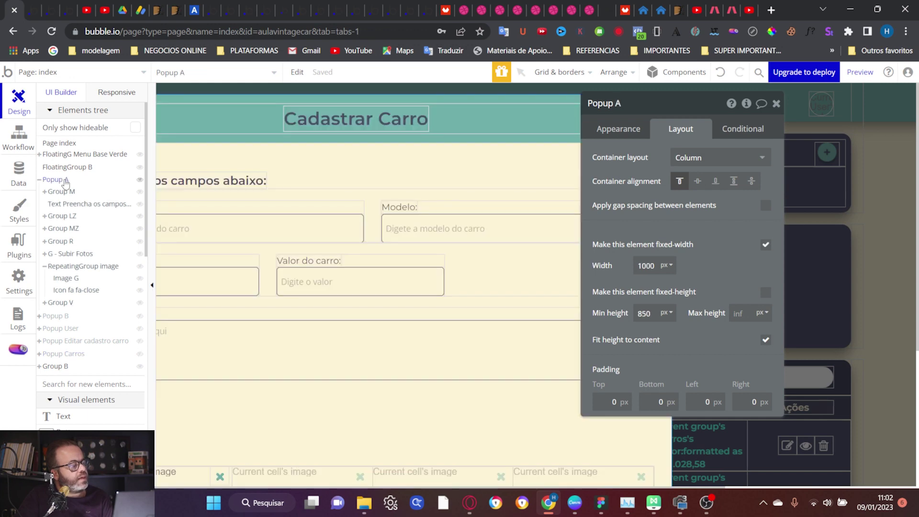
scroll(423, 231, "down", 5)
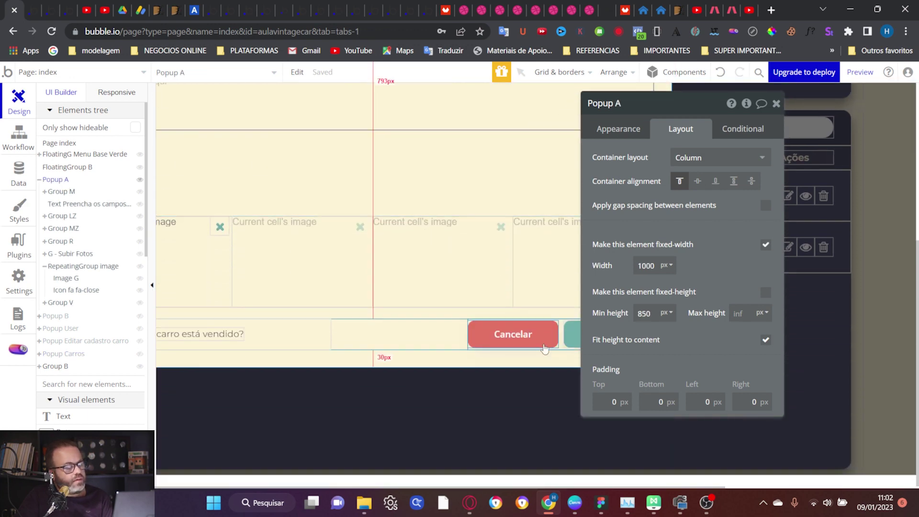
left_click(543, 344)
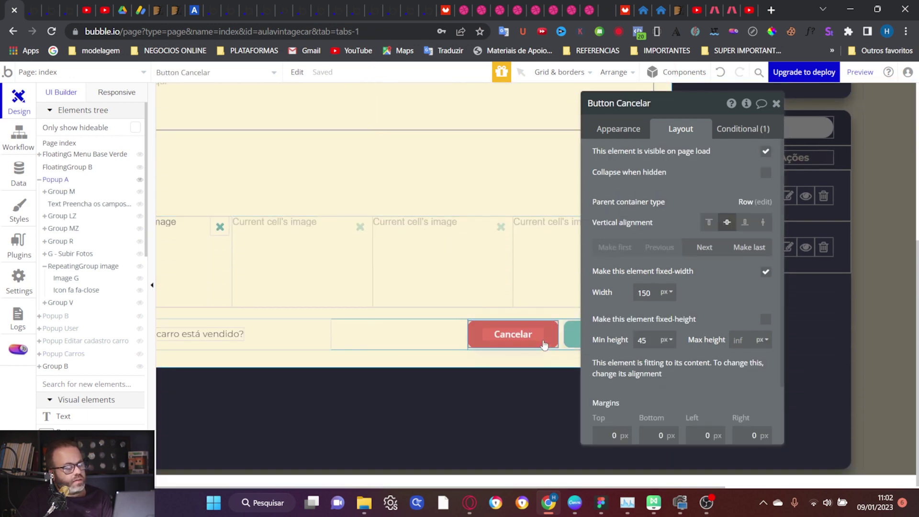
left_click(613, 128)
scroll(746, 292, "down", 10)
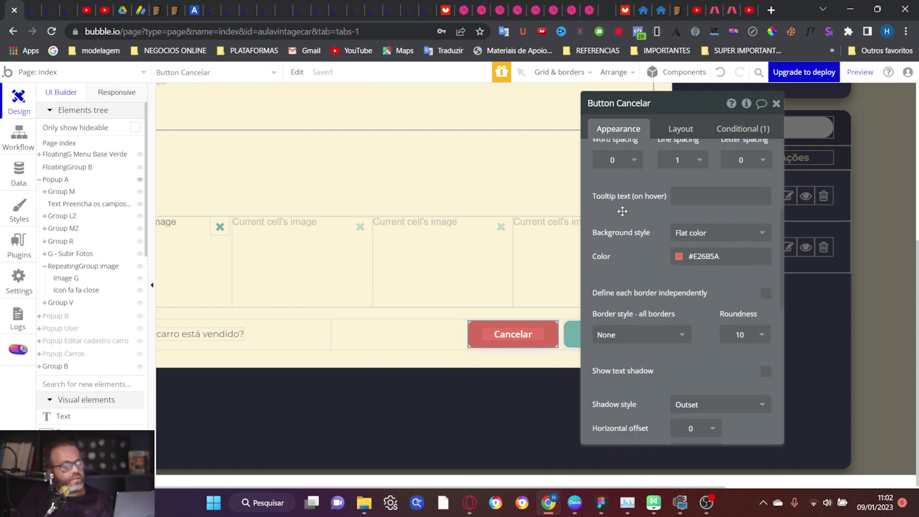
left_click(704, 171)
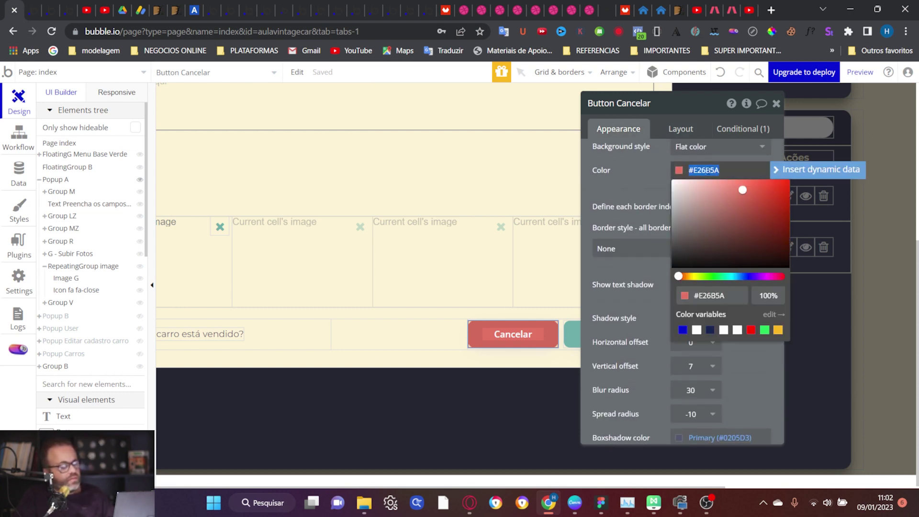
type("#F5F8FA")
left_click(647, 174)
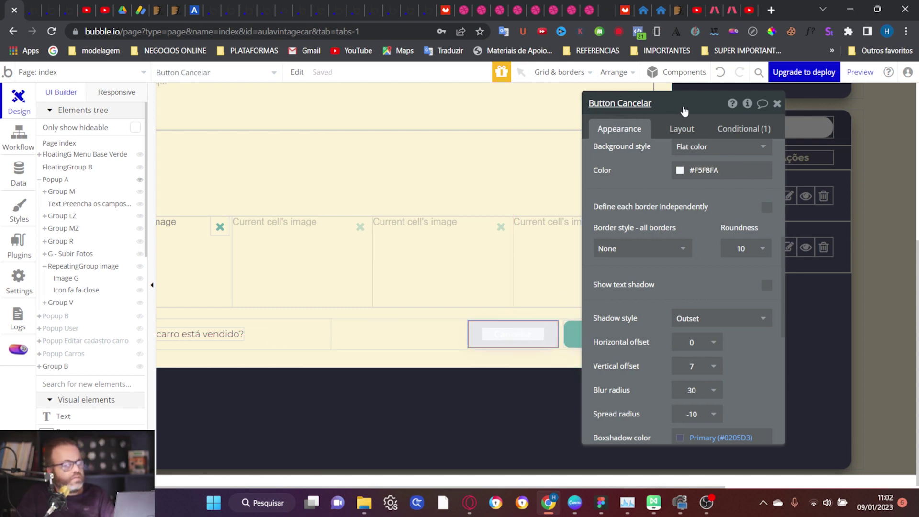
Copy the background color code #3D405B from the page's dark group that holds the car list
left_click_drag(683, 109, 764, 113)
scroll(595, 308, "up", 3)
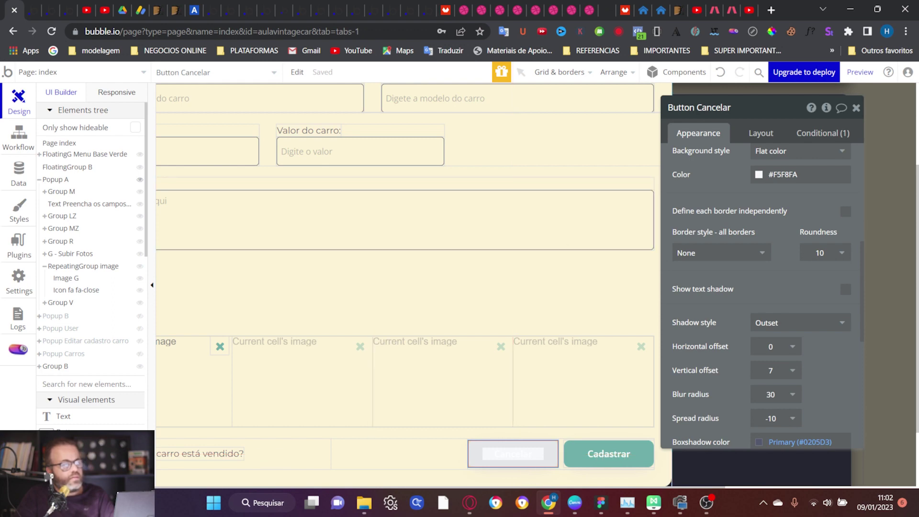
scroll(405, 283, "down", 3)
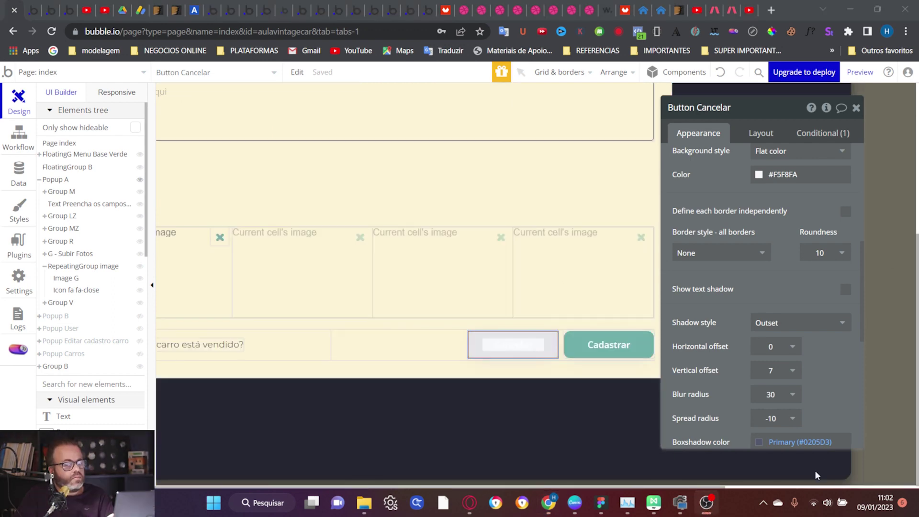
left_click(568, 424)
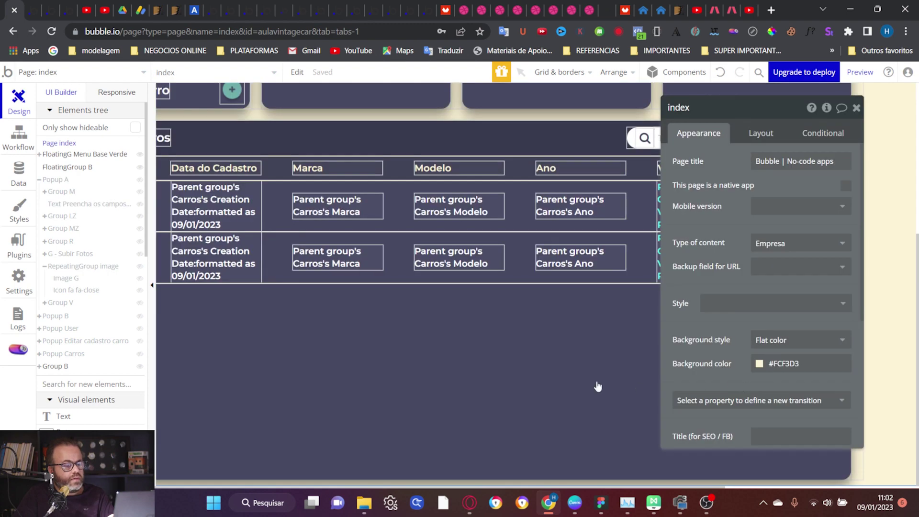
left_click(533, 372)
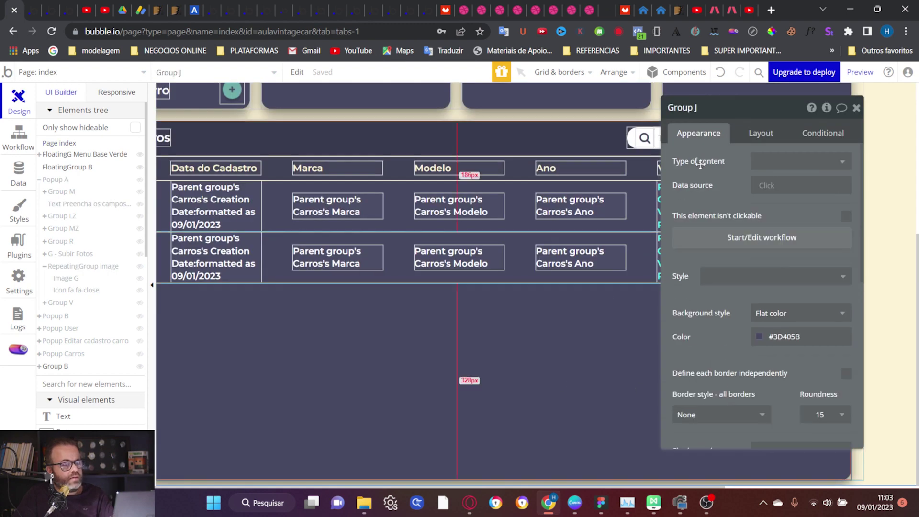
scroll(779, 237, "down", 3)
left_click(784, 218)
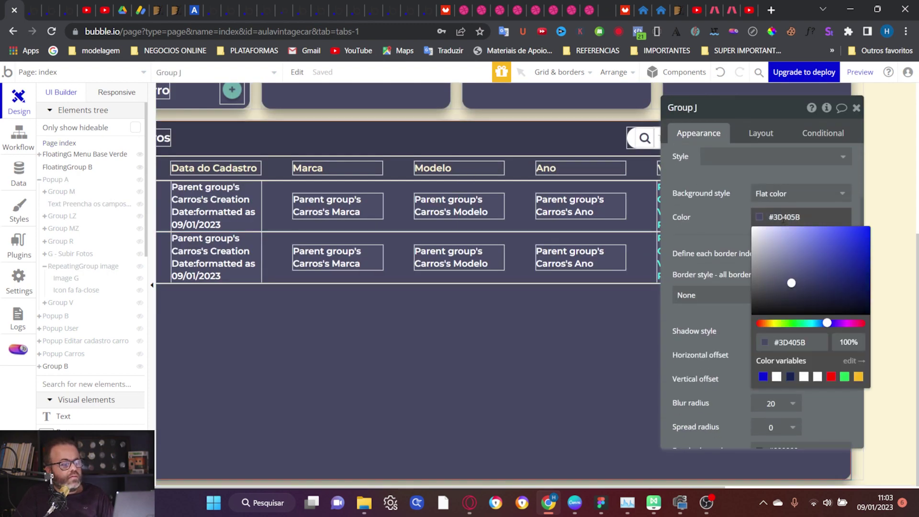
double_click(783, 218)
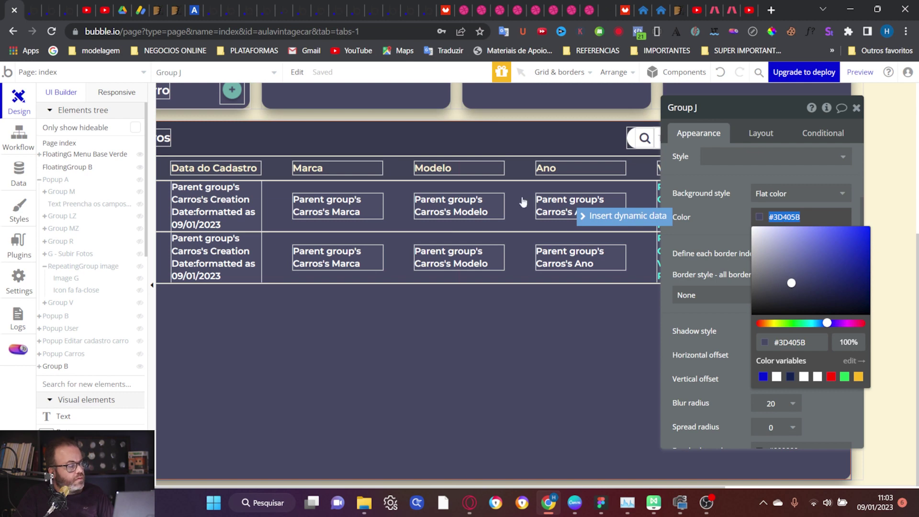
Set the text color of Popup A's Cancelar button to #3D405B
left_click(51, 180)
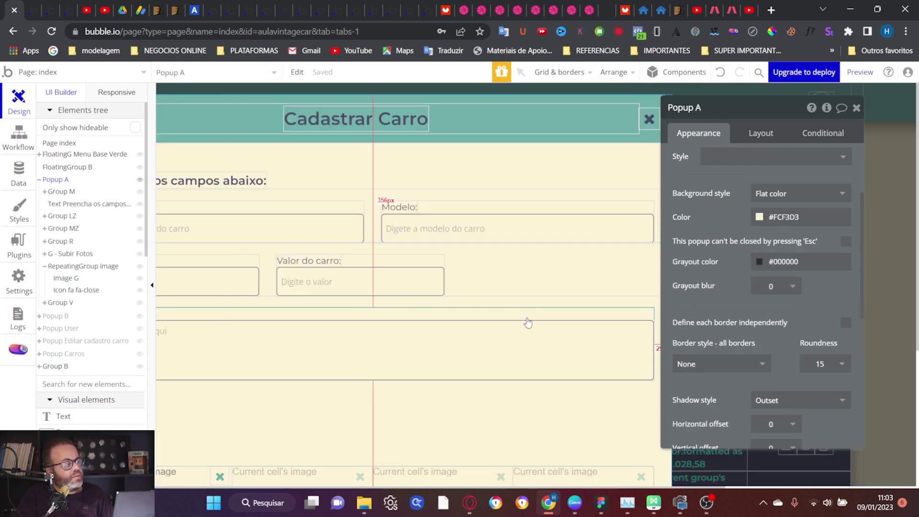
scroll(528, 320, "down", 5)
left_click(526, 335)
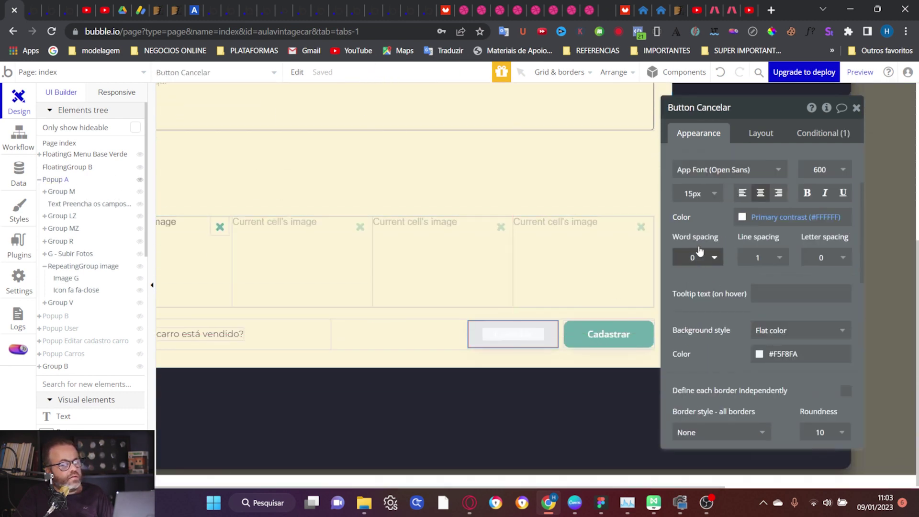
left_click(767, 217)
key("ctrl+a")
type("#3D405B")
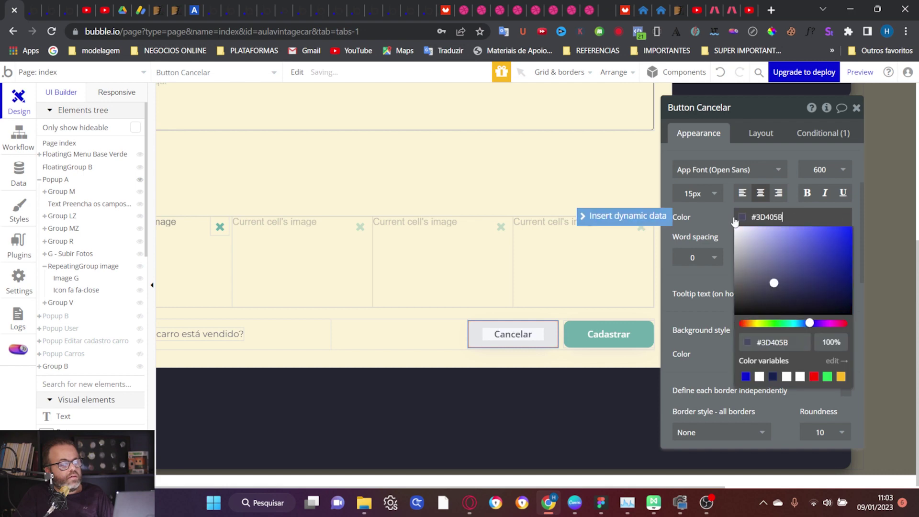
left_click(711, 219)
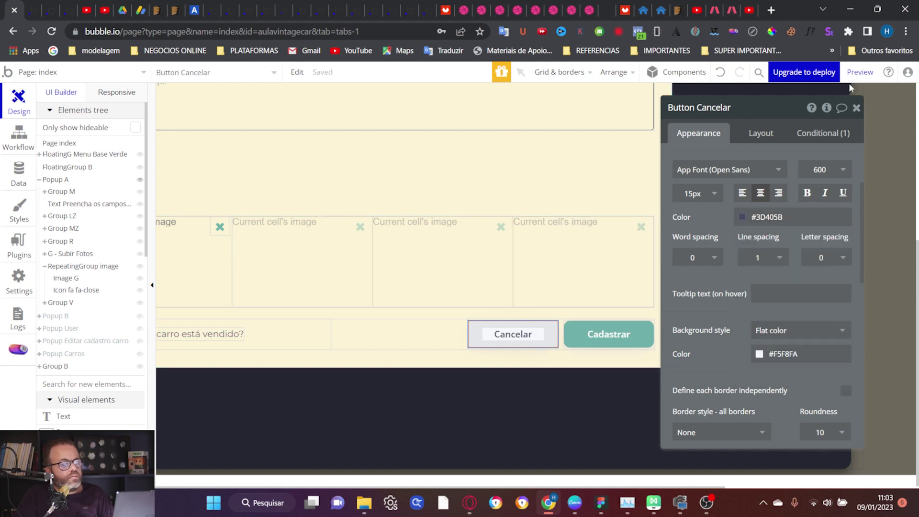
Preview the app and open the Cadastrar Carro popup to examine its Cancelar button at rest and under the pointer
left_click(860, 72)
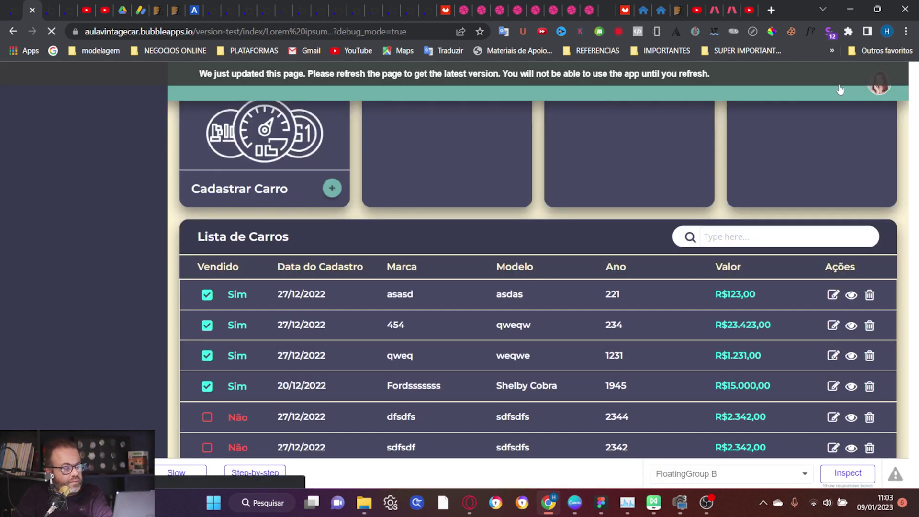
left_click(335, 190)
scroll(492, 243, "down", 5)
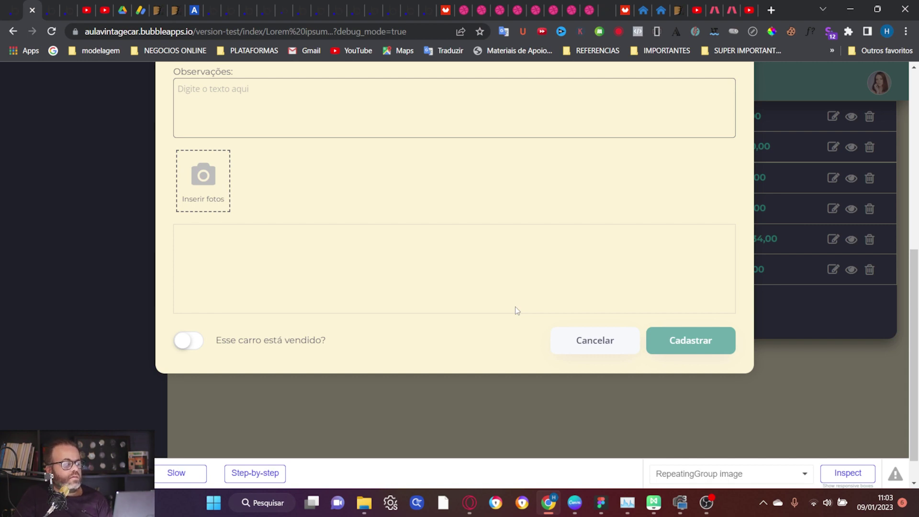
scroll(515, 306, "up", 5)
scroll(515, 307, "down", 4)
scroll(517, 310, "down", 1)
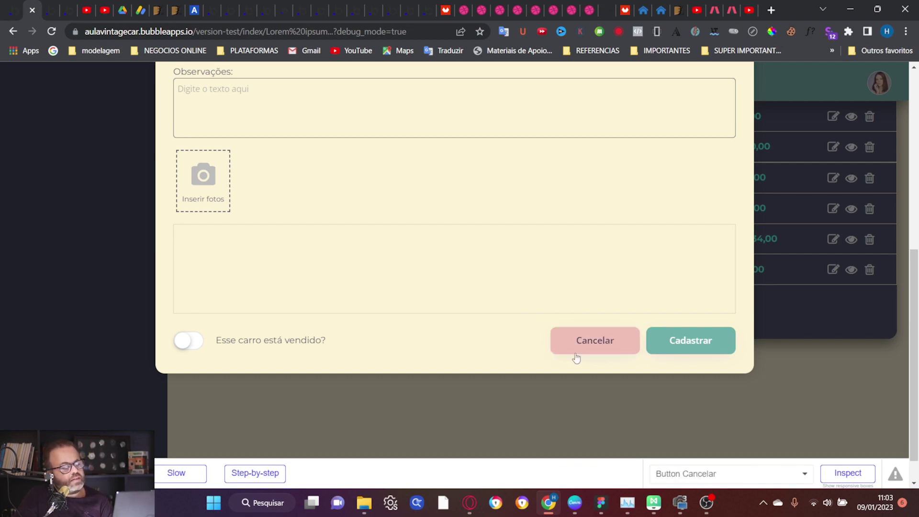
scroll(416, 206, "up", 3)
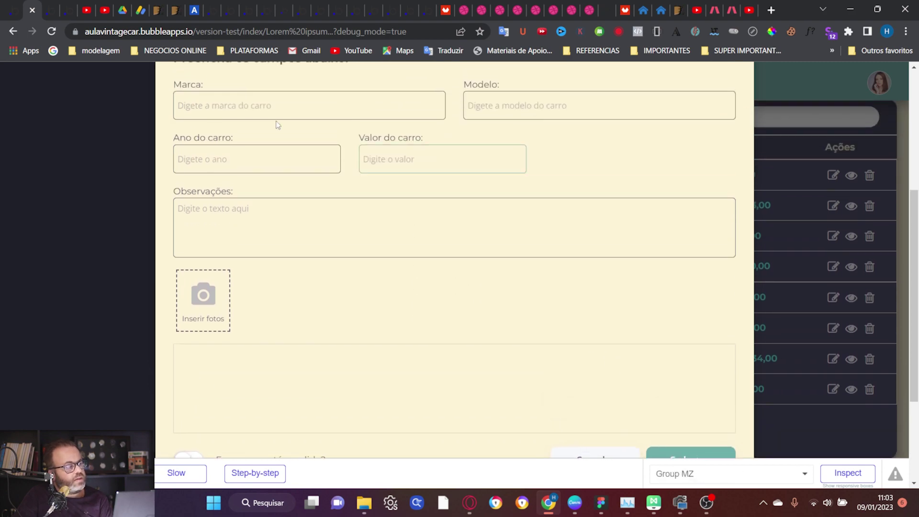
Return to the editor and copy the background color code #E26B5A from the Cancelar button in Popup Editar cadastro carro
left_click(10, 7)
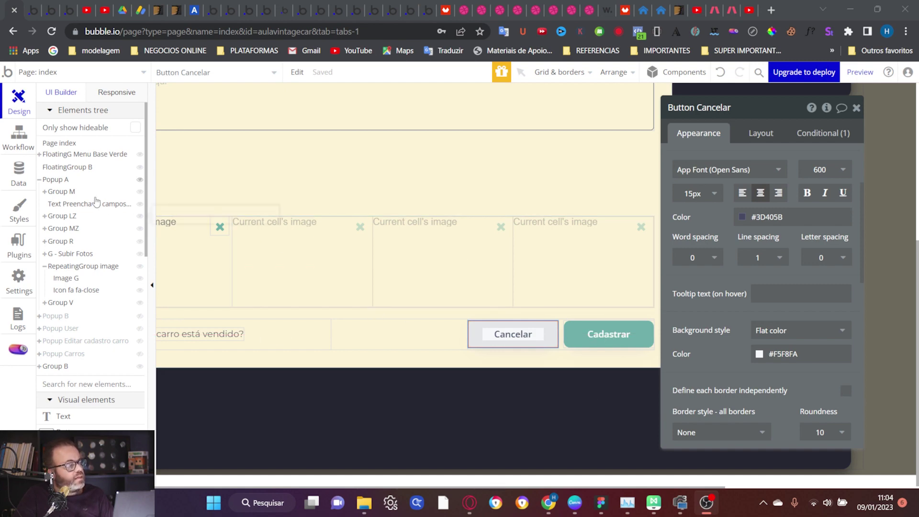
left_click(93, 342)
scroll(498, 316, "down", 5)
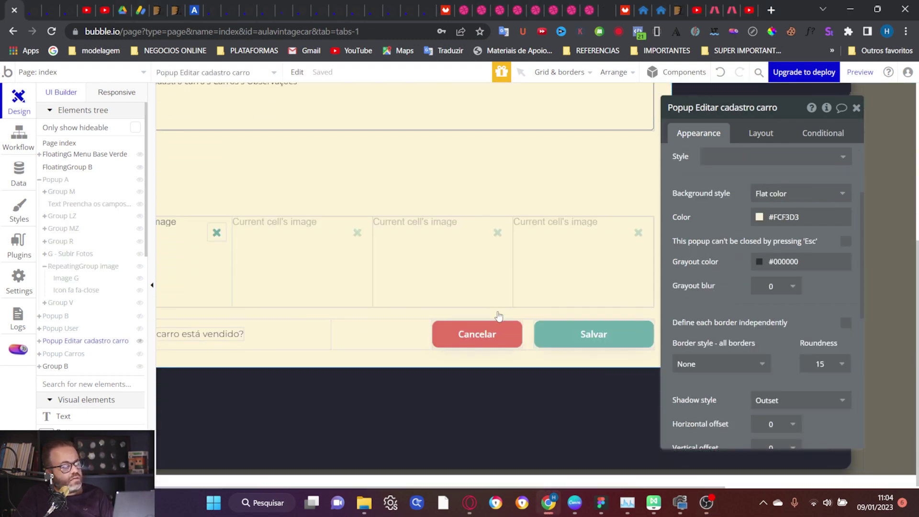
left_click(479, 335)
scroll(793, 287, "down", 4)
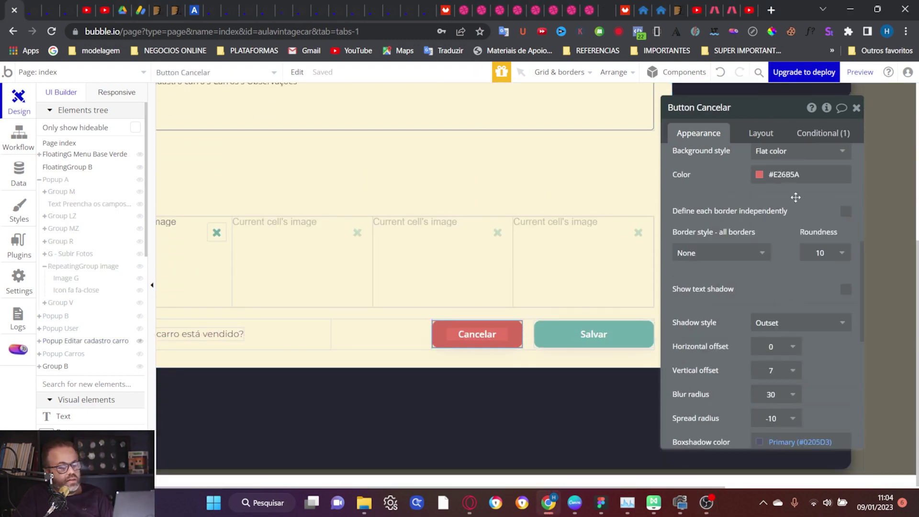
left_click(795, 175)
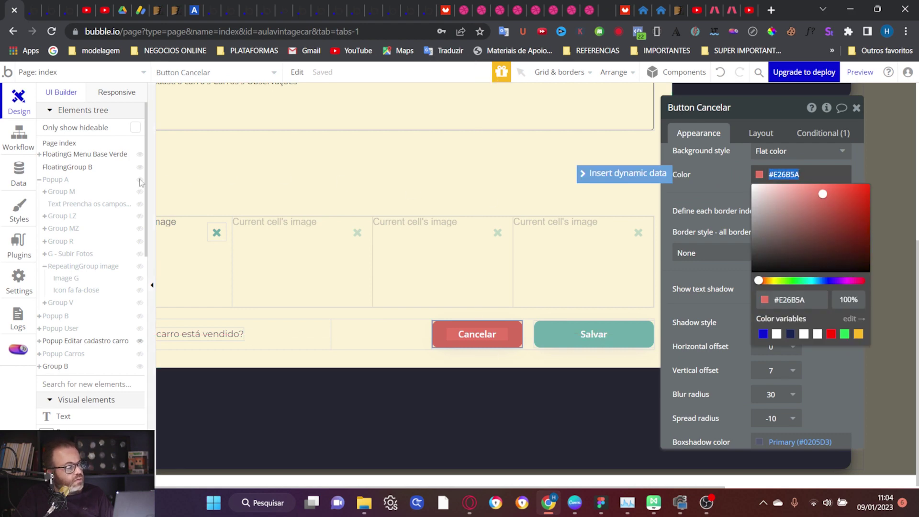
Set the background style of Popup A's Cancelar button to None
left_click(61, 181)
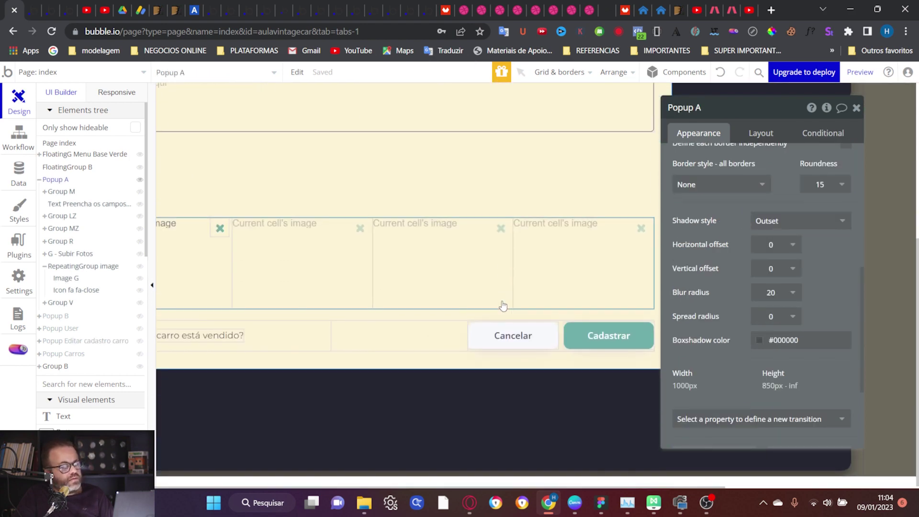
left_click(519, 336)
scroll(747, 225, "down", 2)
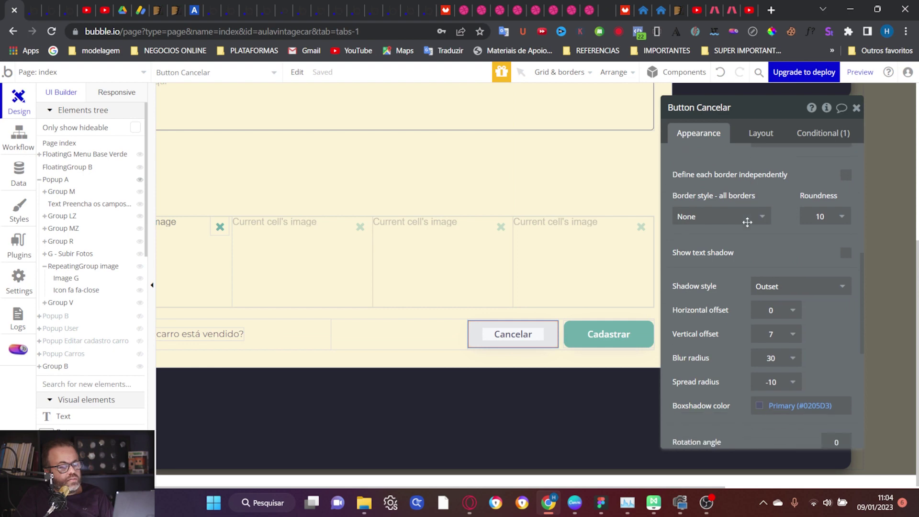
scroll(747, 222, "up", 4)
left_click(775, 271)
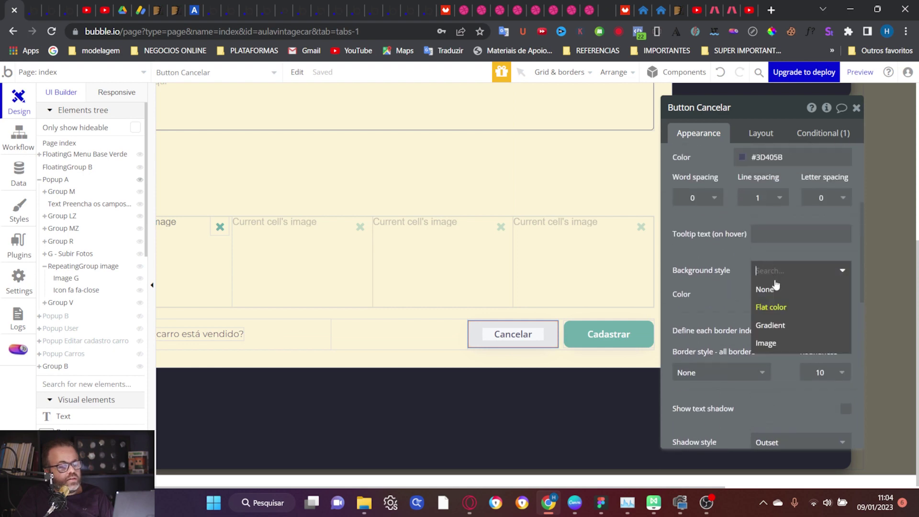
left_click(766, 288)
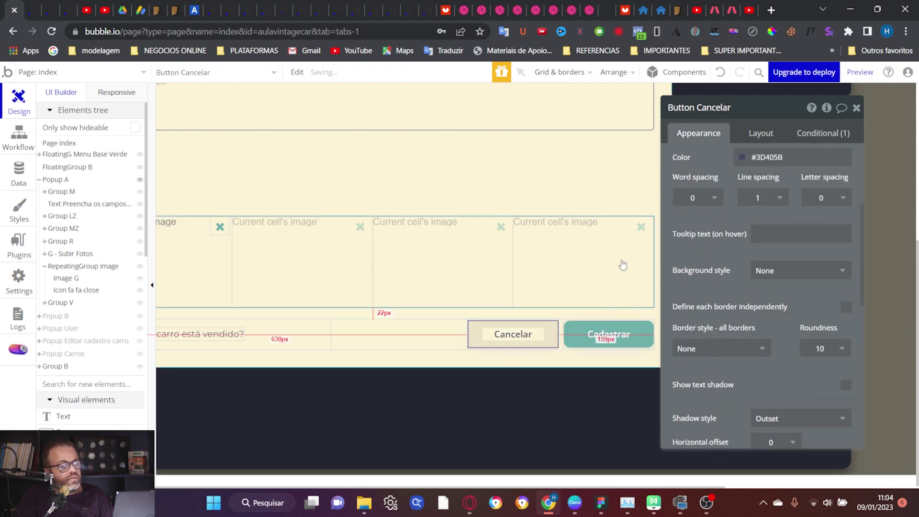
Give Popup A's Cancelar button a solid border on all sides with the color #E26B5A
scroll(729, 243, "up", 2)
scroll(728, 243, "down", 4)
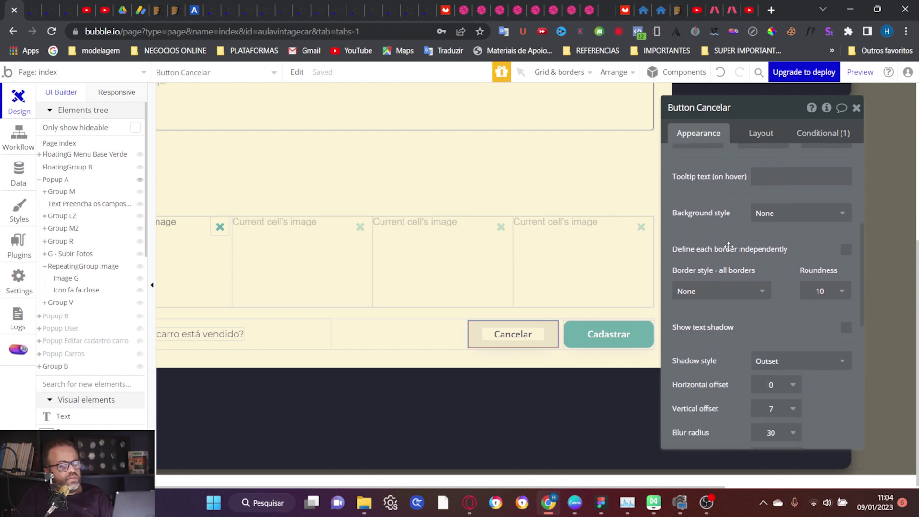
left_click(725, 289)
left_click(704, 325)
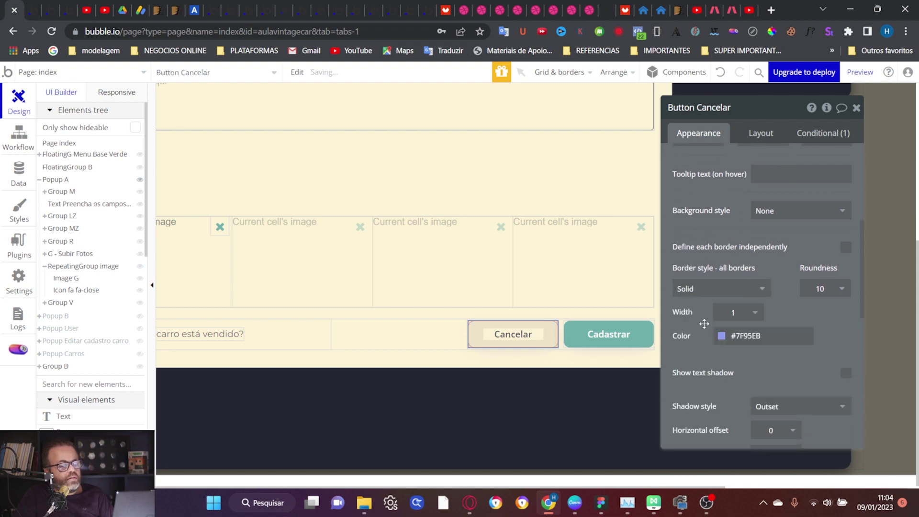
scroll(746, 218, "down", 3)
left_click(746, 216)
type("#E26B5A")
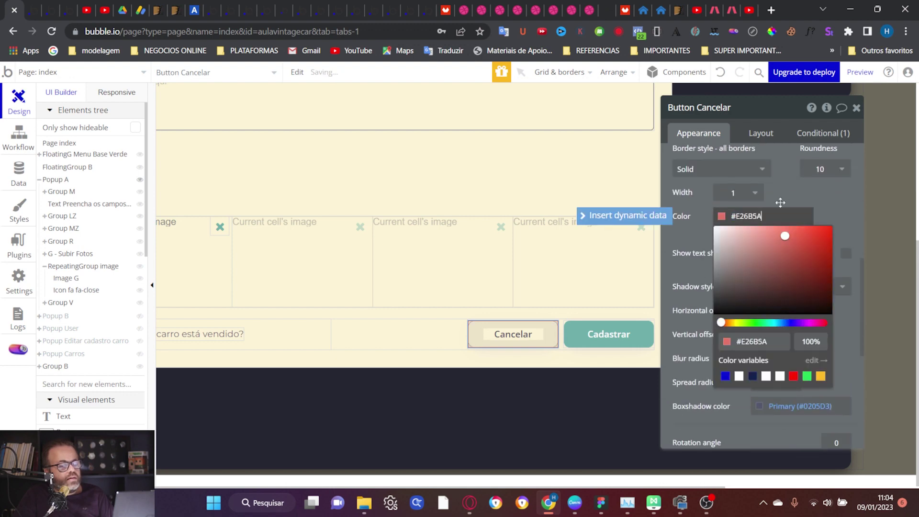
left_click(786, 199)
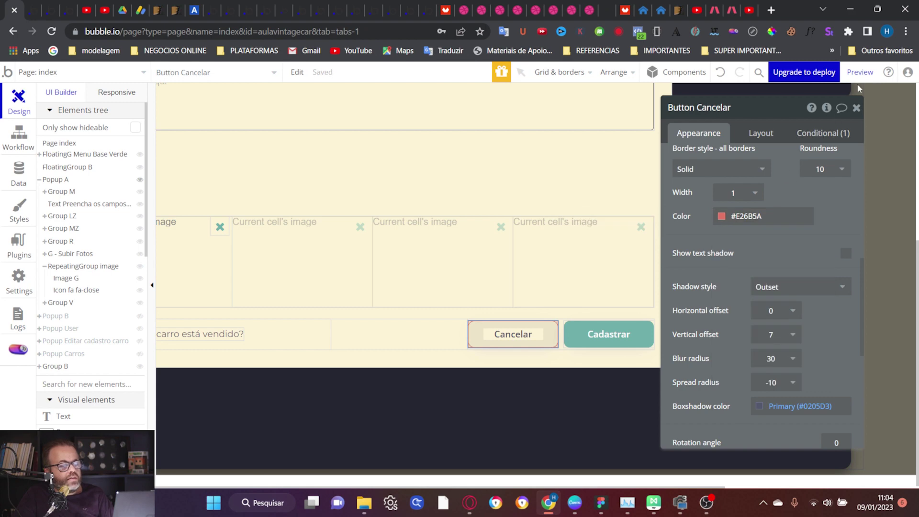
Preview the app to examine the outlined Cancelar button in the car registration popup, and return to the editor
left_click(860, 73)
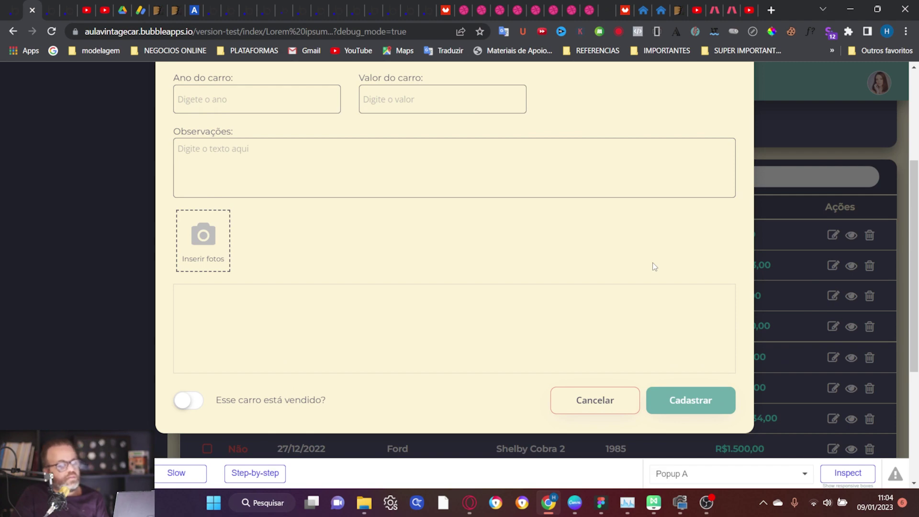
scroll(653, 267, "down", 1)
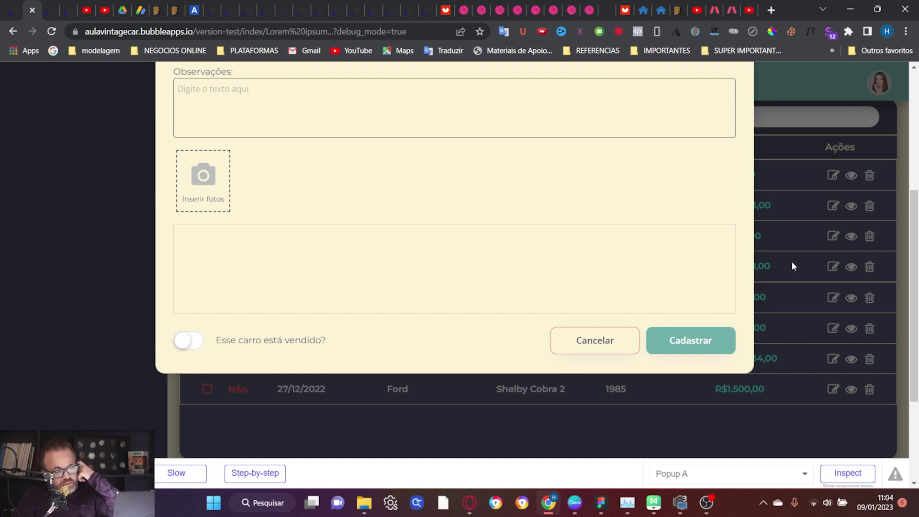
left_click(24, 5)
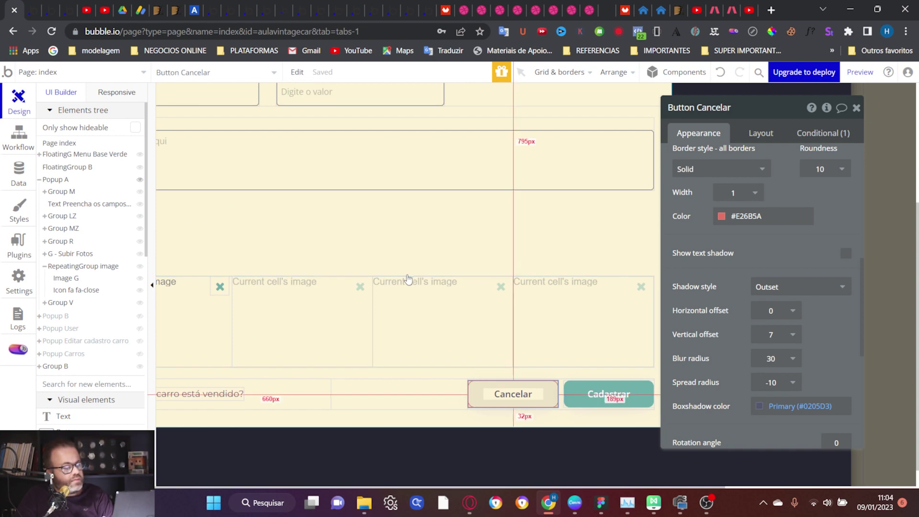
scroll(546, 393, "down", 1)
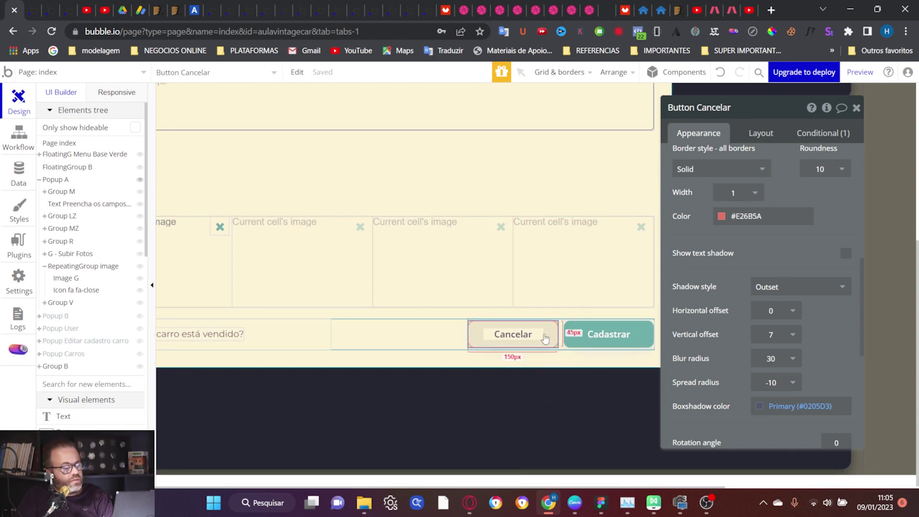
Set the background style of the Cancelar button in Popup Editar cadastro carro to None
left_click(548, 403)
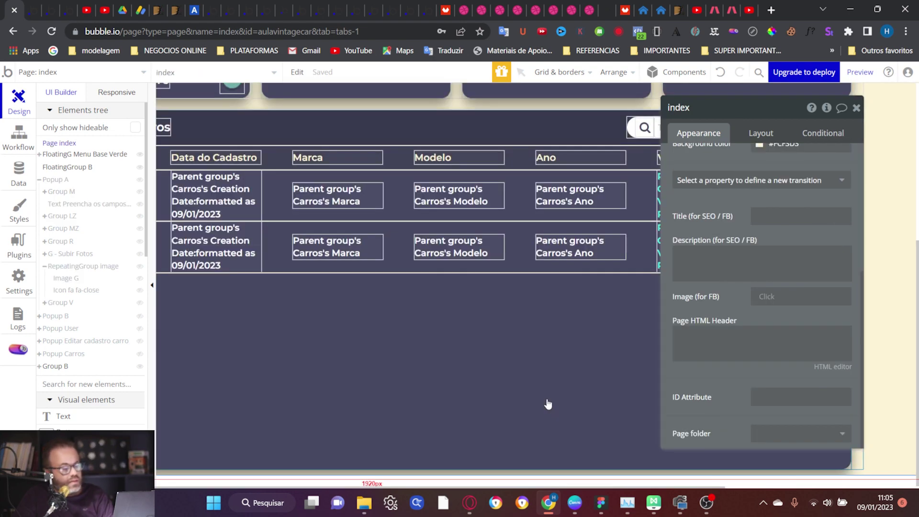
scroll(472, 328, "up", 2)
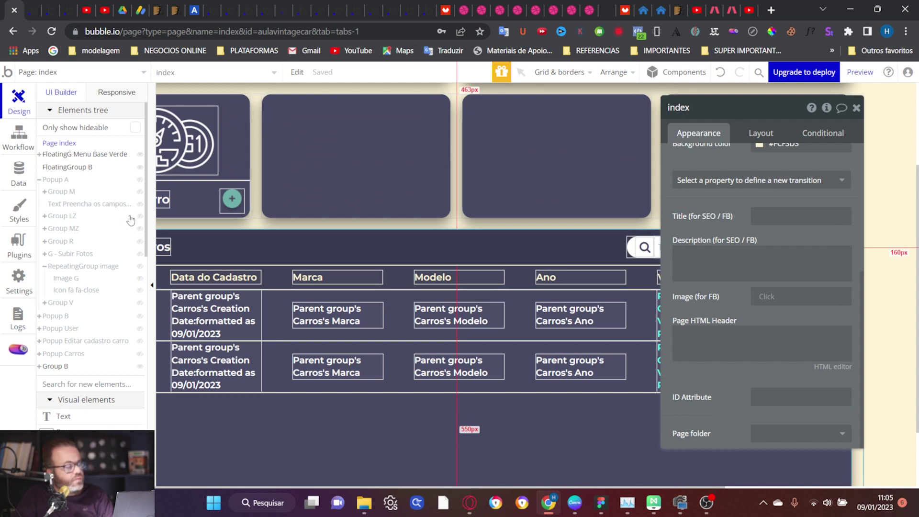
left_click(100, 345)
scroll(499, 298, "down", 5)
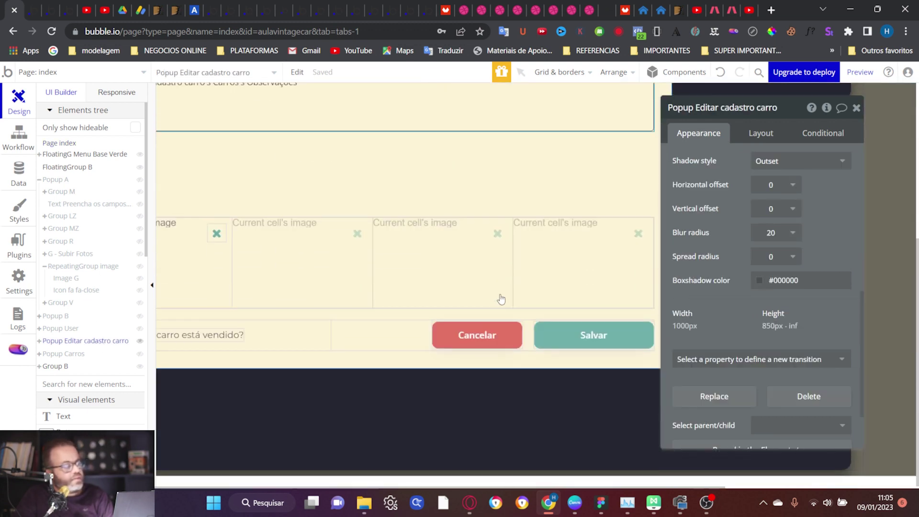
left_click(511, 339)
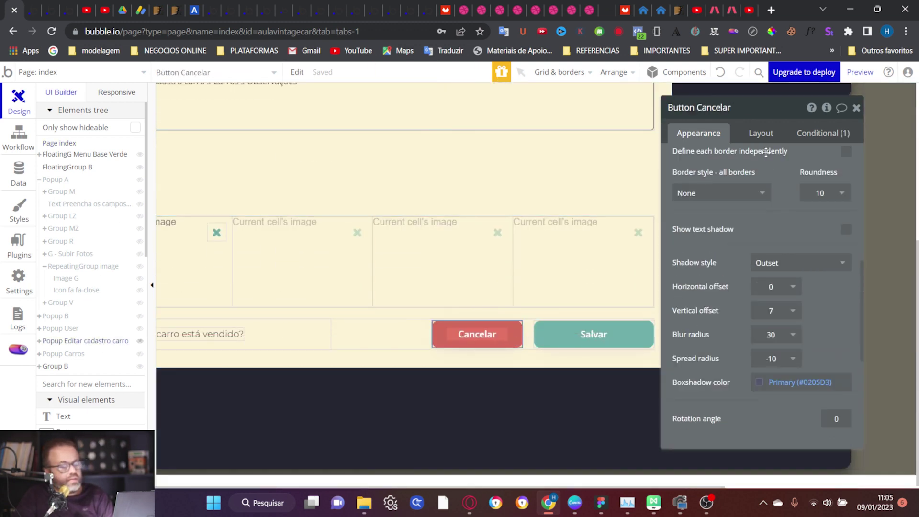
scroll(785, 225, "up", 3)
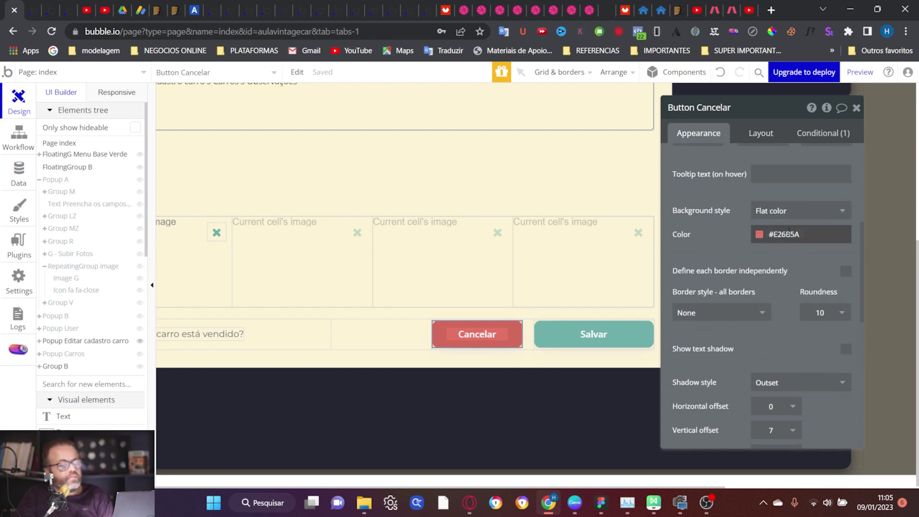
left_click(772, 216)
left_click(769, 230)
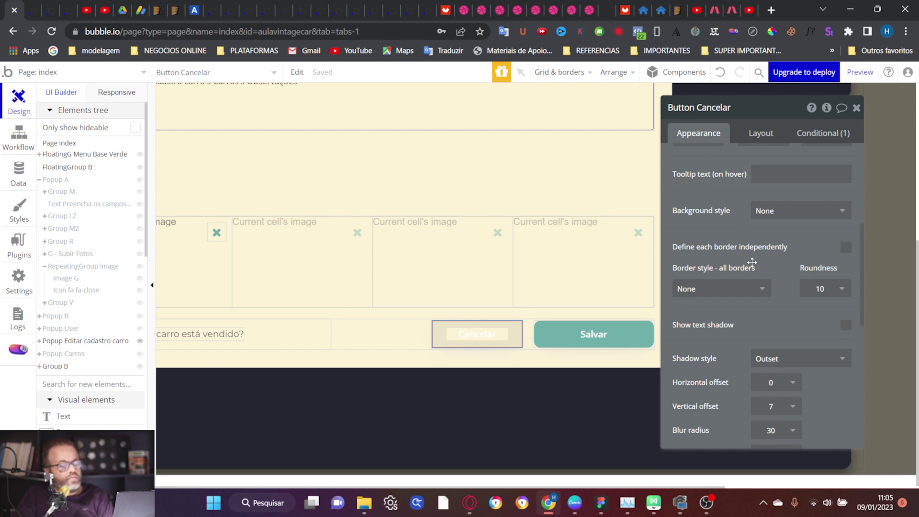
Give the Cancelar button in Popup Editar cadastro carro a solid border with the color #E26B5A
left_click(747, 288)
left_click(733, 323)
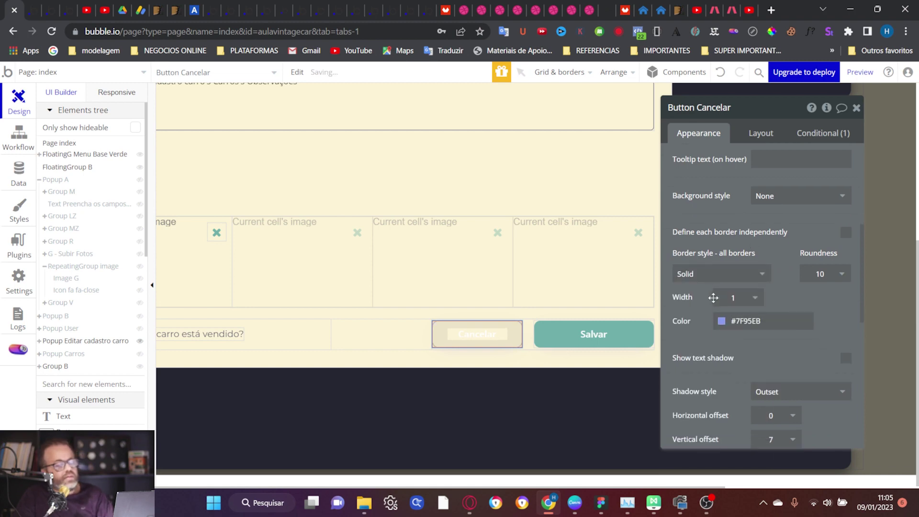
scroll(713, 298, "down", 2)
left_click(746, 216)
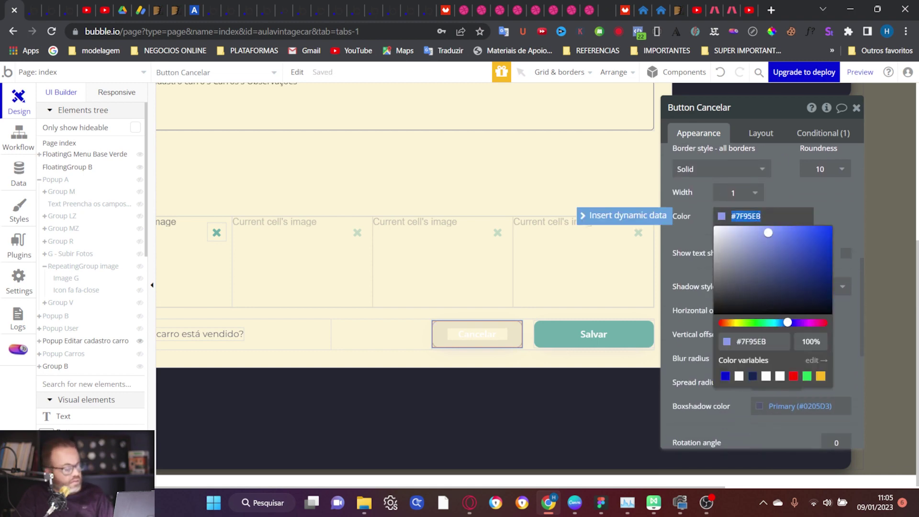
type("#E26B5A")
left_click(787, 193)
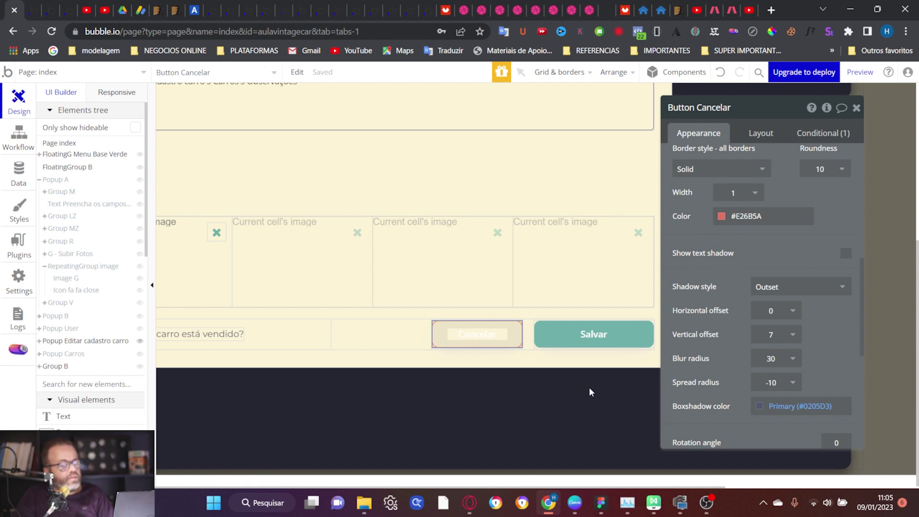
Copy the text color code #3D405B from Popup A's Cancelar button
left_click(55, 179)
scroll(539, 301, "up", 3)
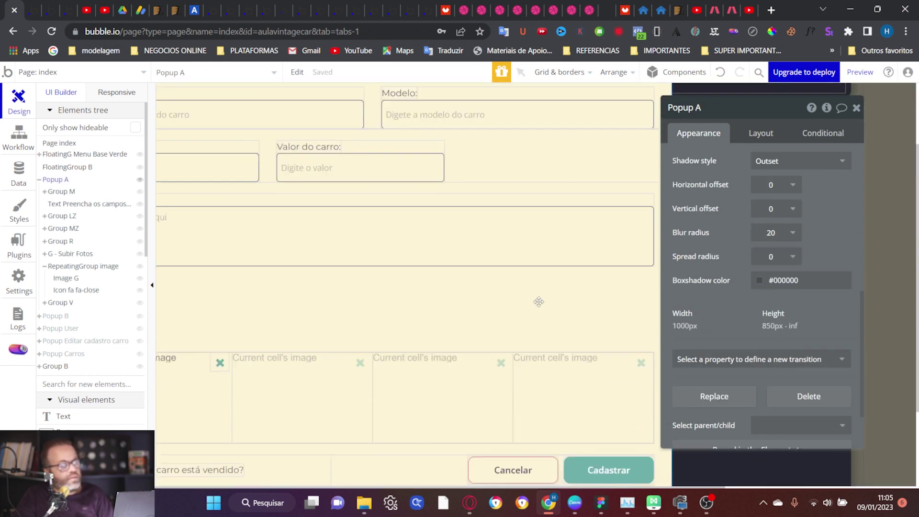
scroll(539, 302, "down", 3)
left_click(513, 334)
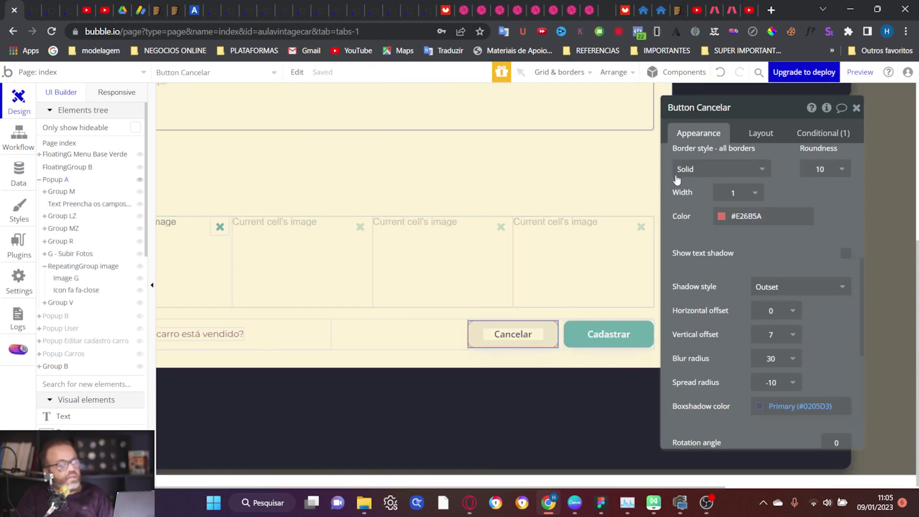
scroll(677, 179, "up", 5)
double_click(772, 217)
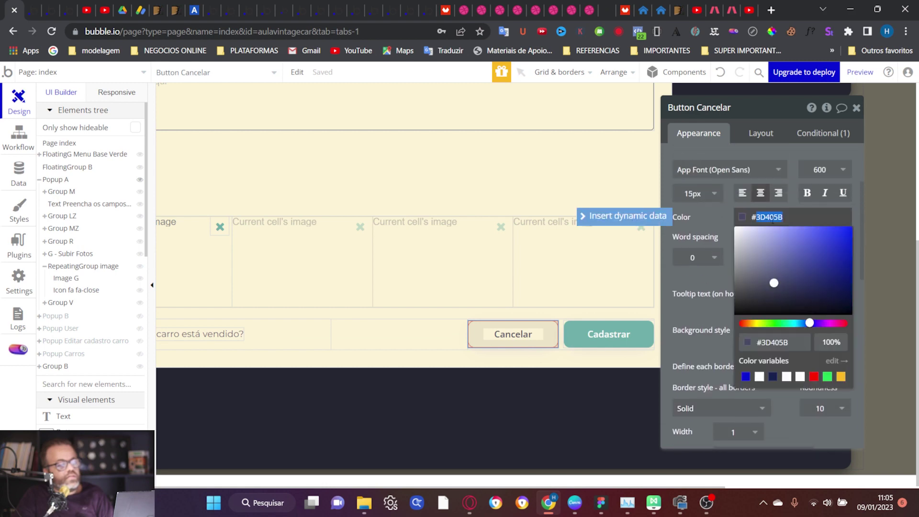
Set the text color of the Cancelar button in Popup Editar cadastro carro to #3D405B
left_click(98, 341)
scroll(493, 255, "down", 5)
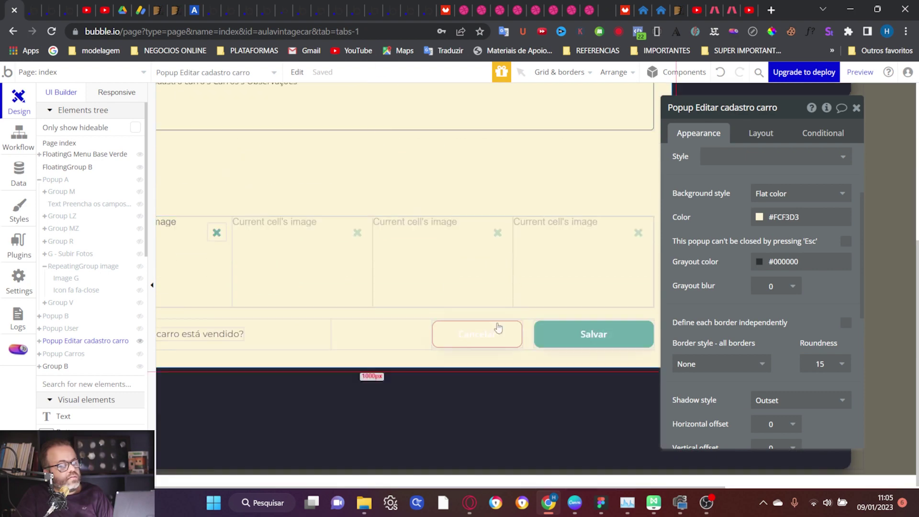
left_click(499, 341)
double_click(766, 219)
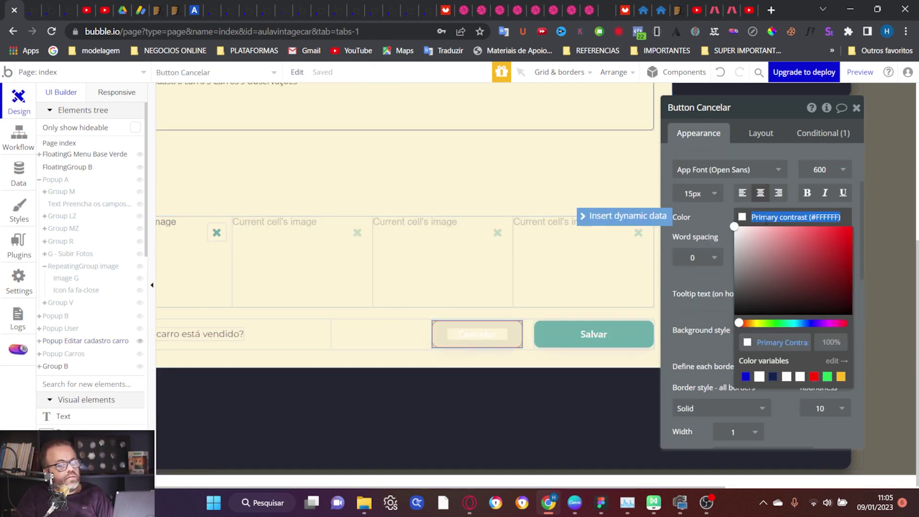
type("#3D405B")
left_click(713, 218)
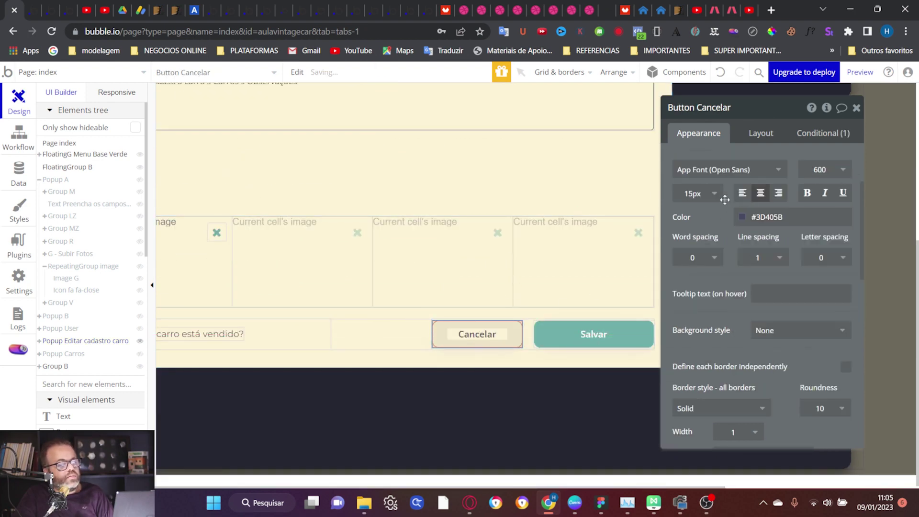
Set the fixed width of the Salvar button in Popup Editar cadastro carro to 100 px
left_click(622, 339)
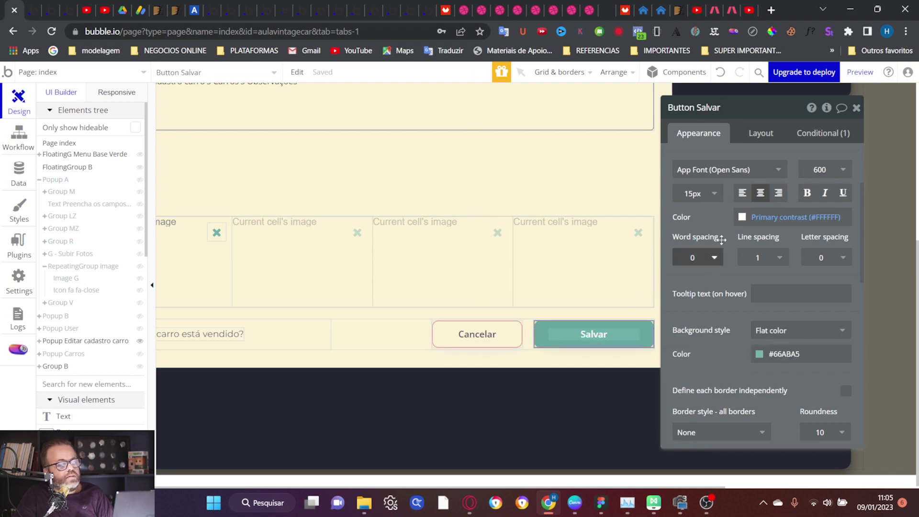
left_click(764, 134)
double_click(723, 227)
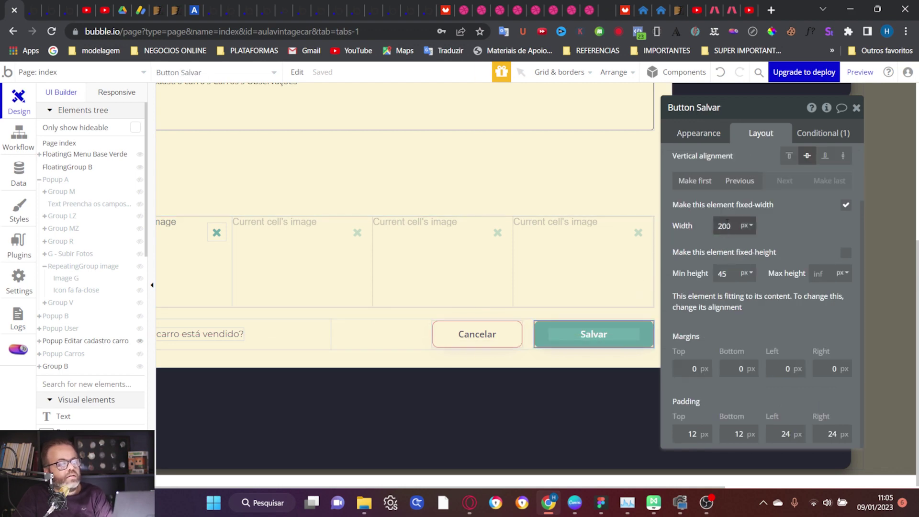
type("100")
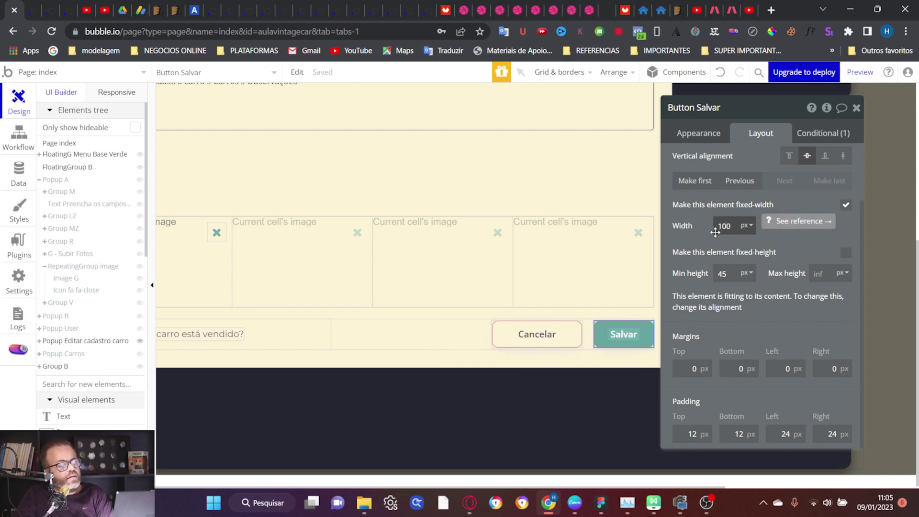
Set the fixed width of the Cancelar button in Popup Editar cadastro carro to 120 px
left_click(553, 337)
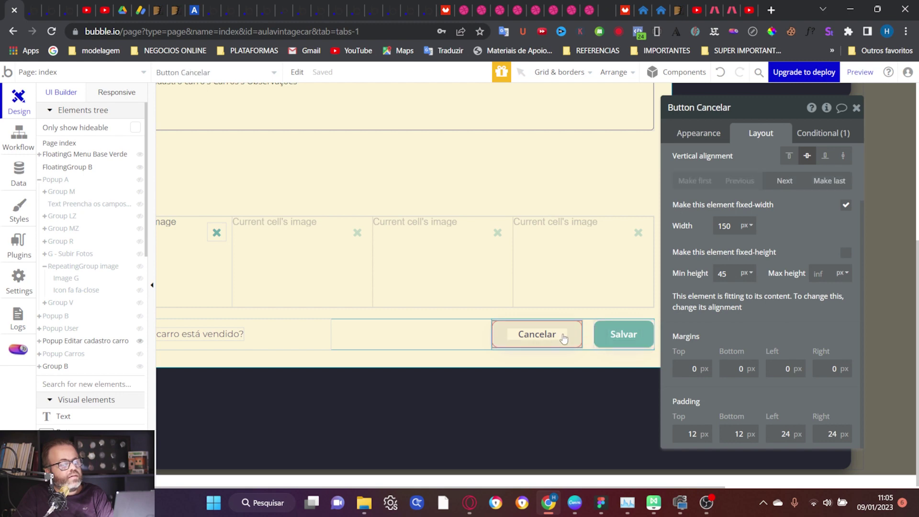
double_click(724, 226)
type("100")
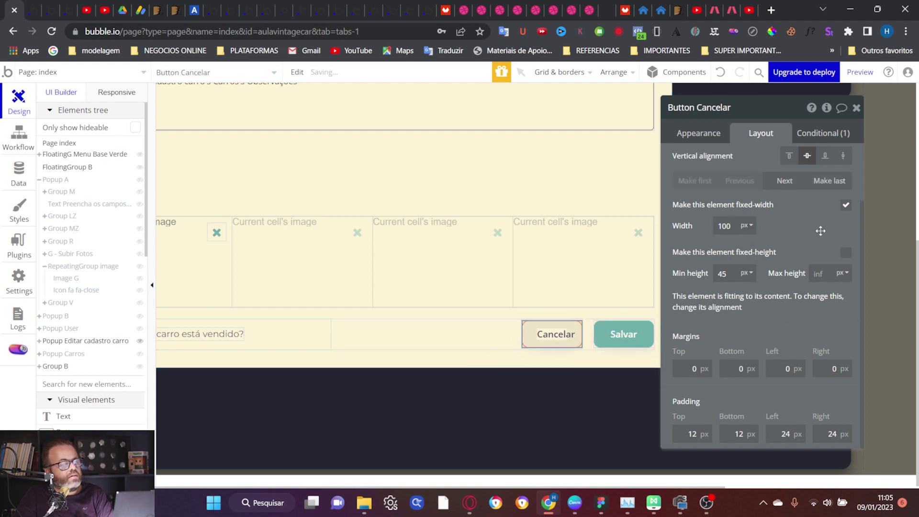
key("BackSpace")
key("BackSpace")
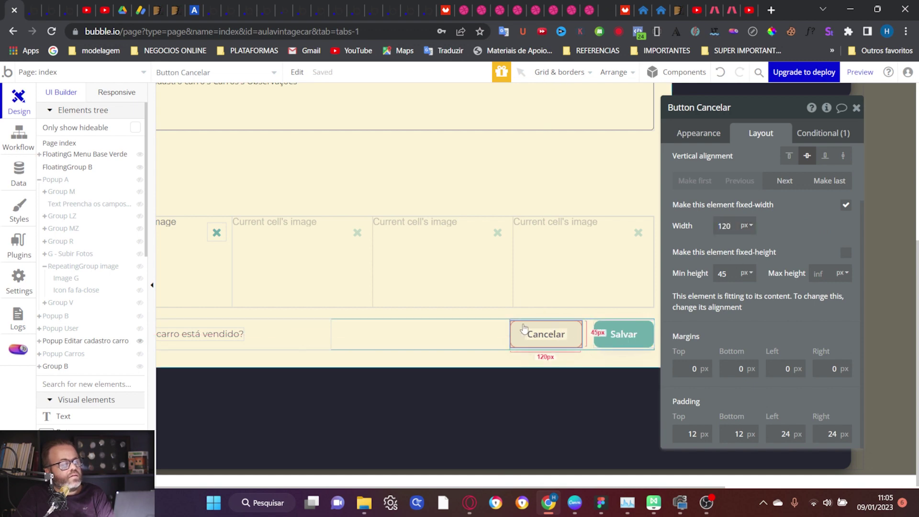
Set the fixed width of the Salvar button beside Cancelar to 120 px
left_click(416, 343)
left_click_drag(416, 342, 623, 342)
left_click(623, 341)
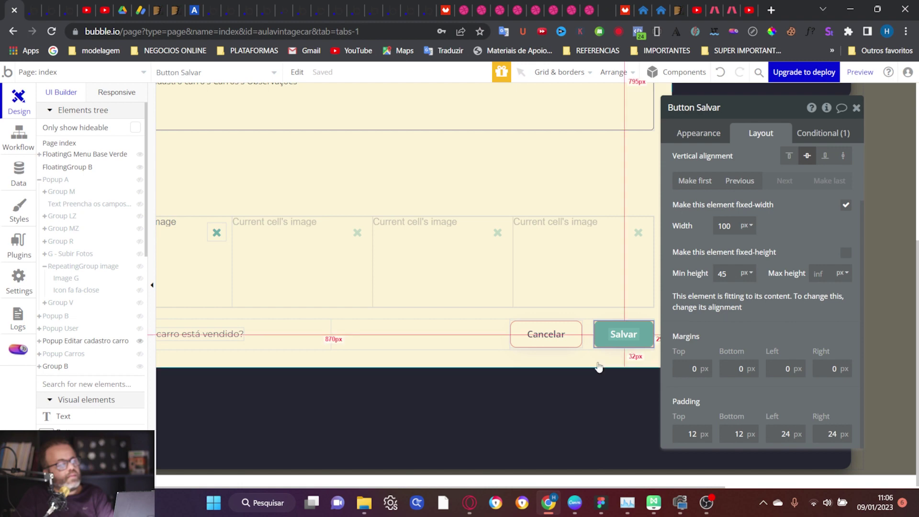
left_click(577, 338)
left_click(599, 335)
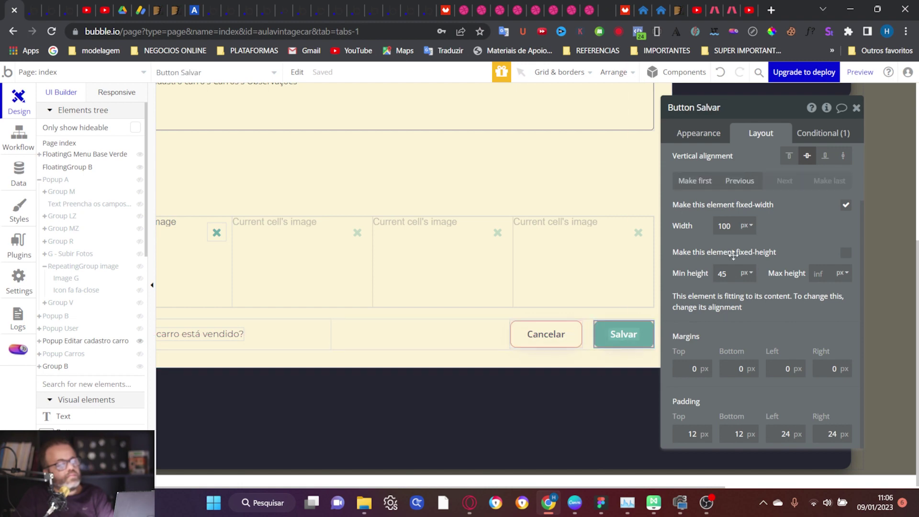
left_click(731, 226)
key("BackSpace")
key("BackSpace")
type("20")
left_click(818, 232)
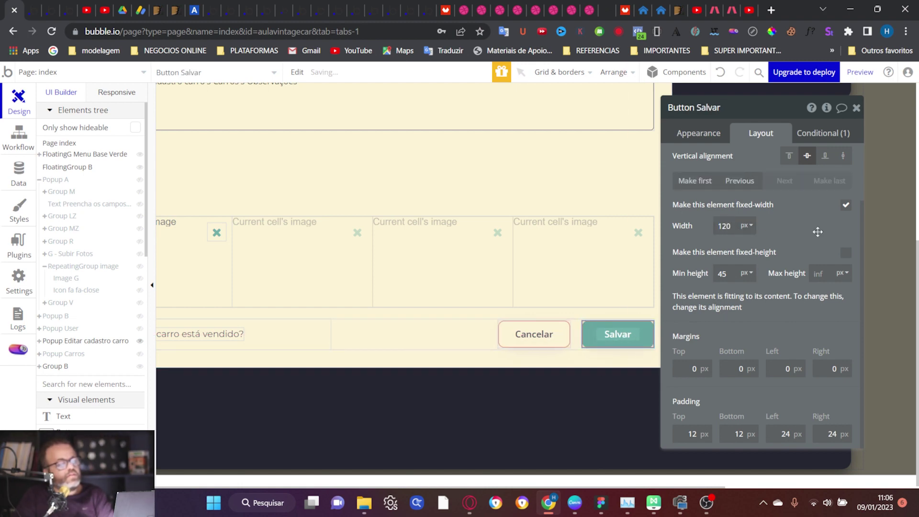
Try a left padding of 0 px on the Salvar button in Popup Editar cadastro carro, and undo it
left_click(564, 362)
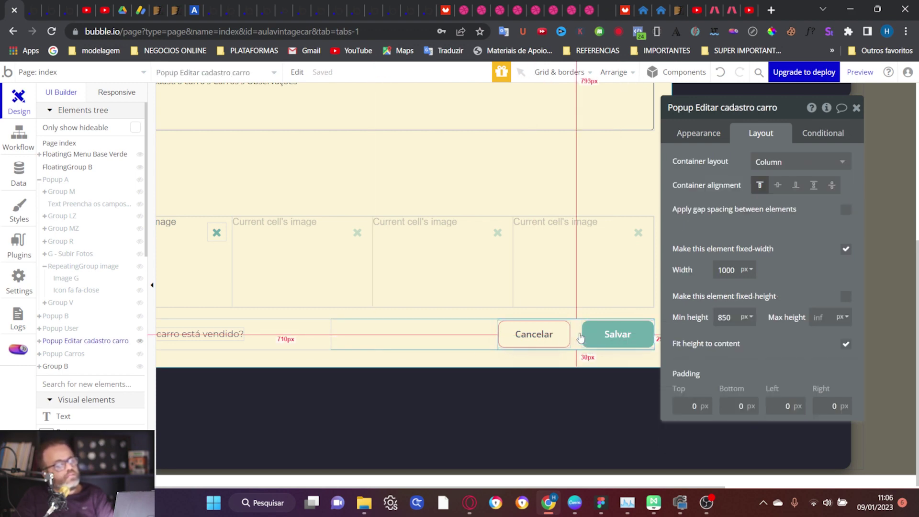
left_click(617, 334)
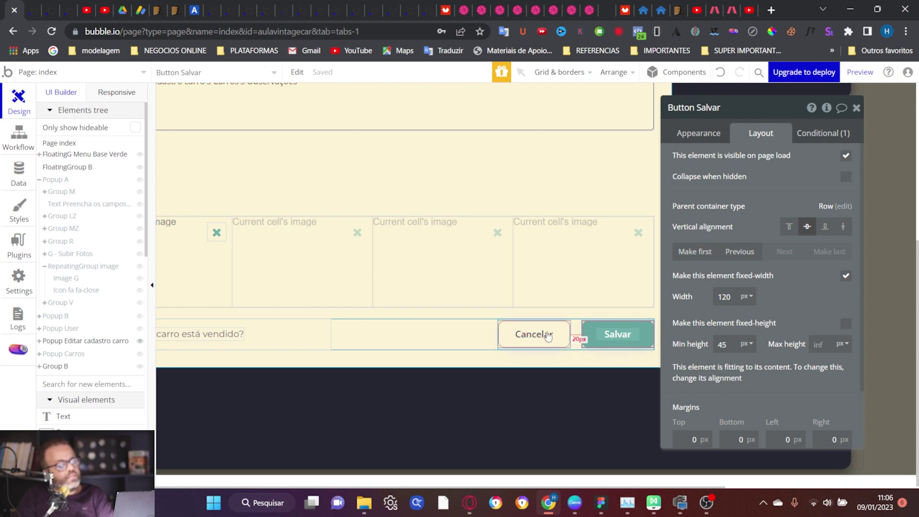
left_click(478, 337)
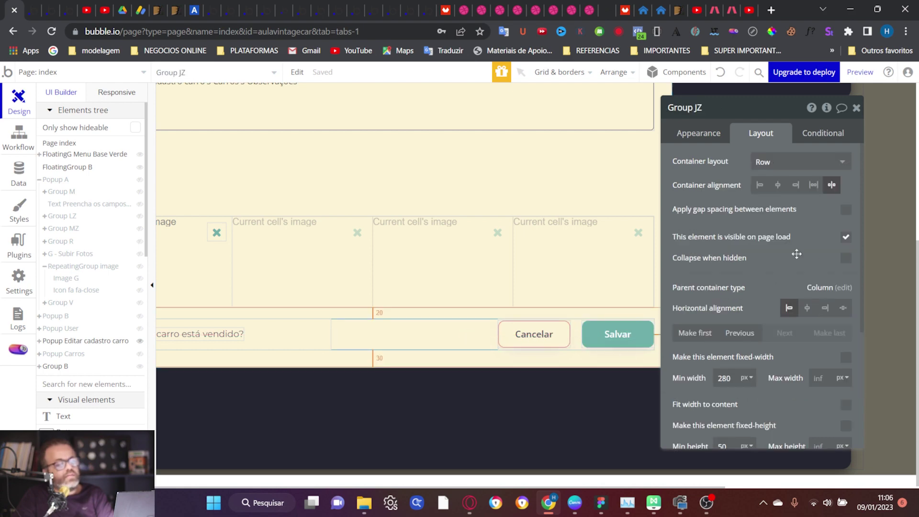
scroll(797, 254, "down", 4)
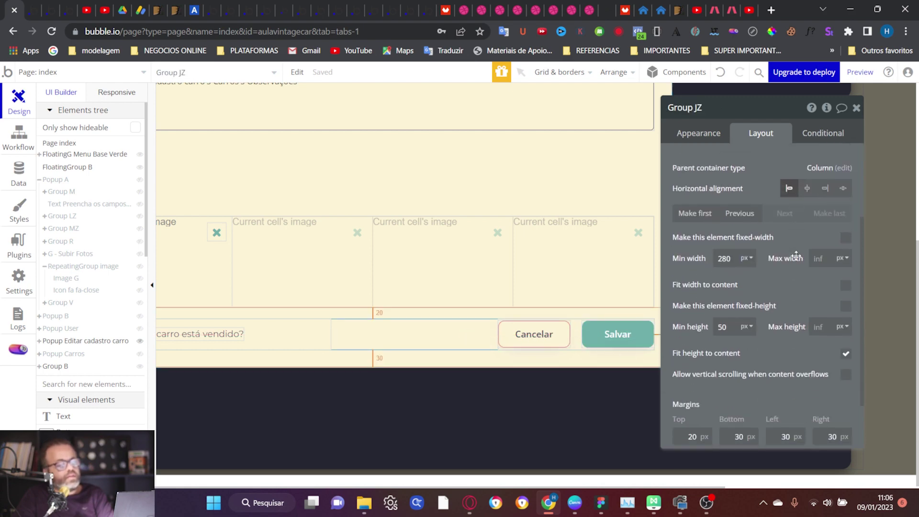
left_click(624, 335)
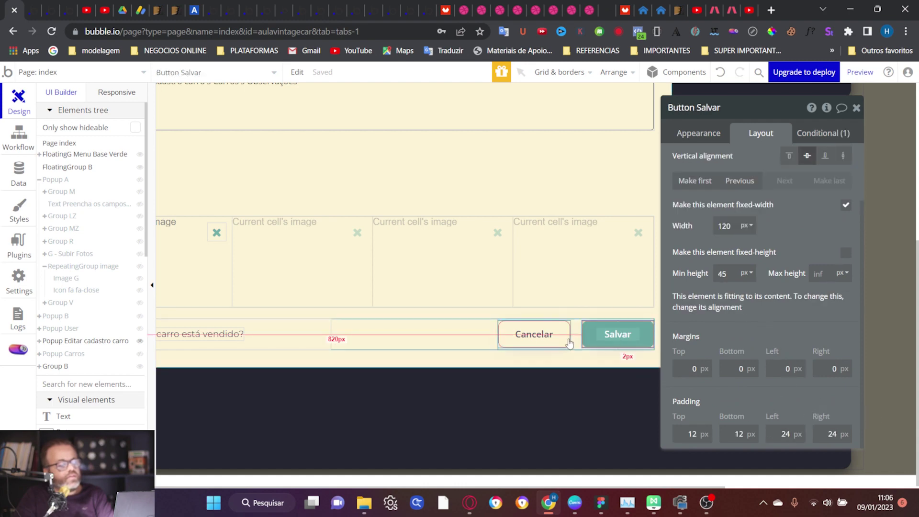
type("0")
key("Return")
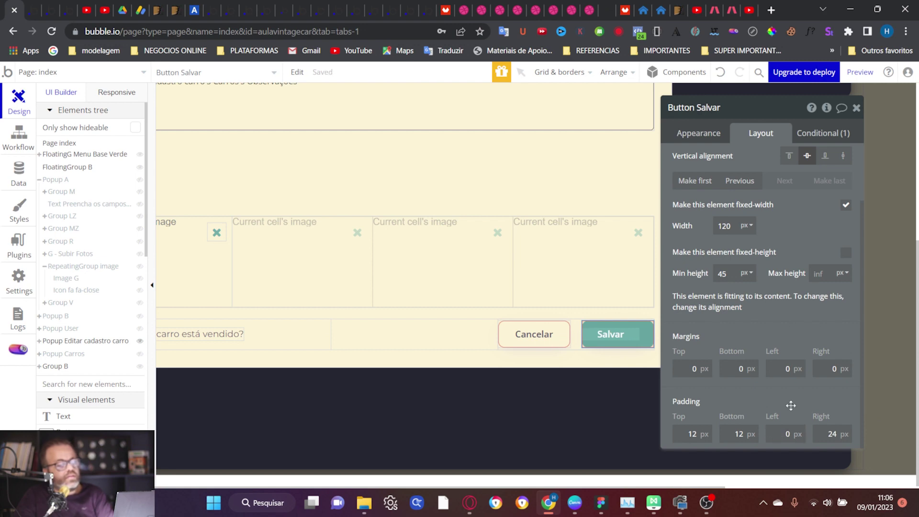
key("ctrl+z")
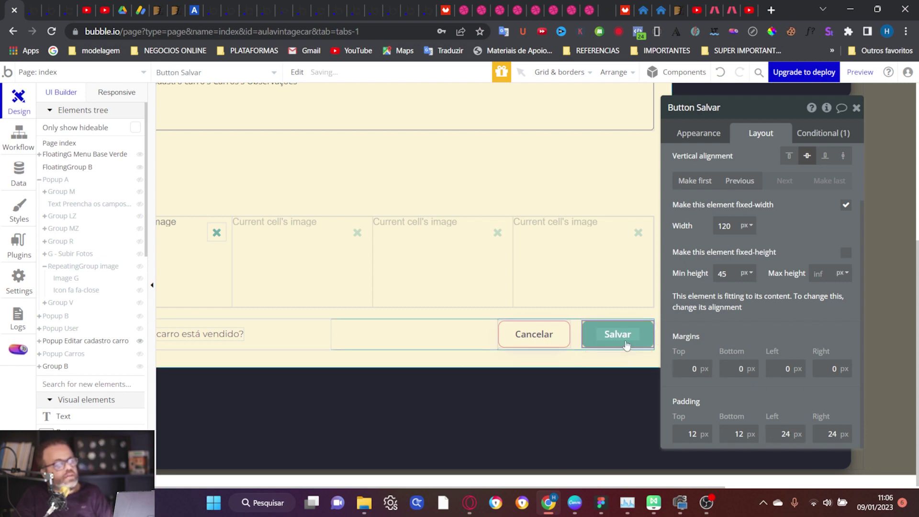
Set the column gap of the group holding the Cancelar and Salvar buttons to 10 px
left_click(566, 337)
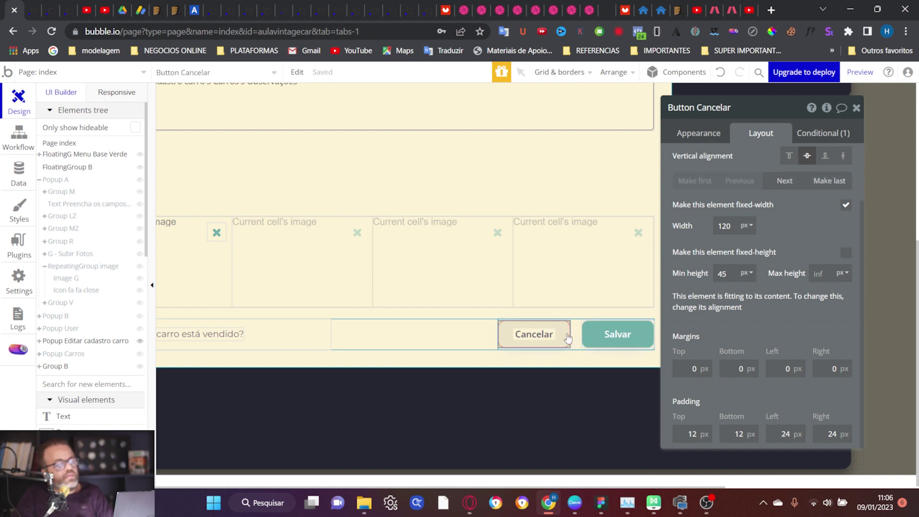
left_click(607, 338)
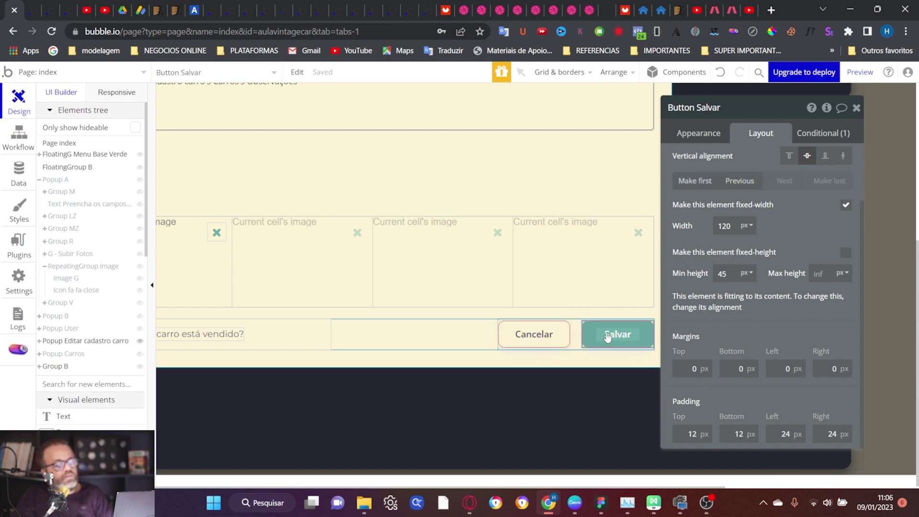
left_click(459, 337)
scroll(785, 295, "up", 3)
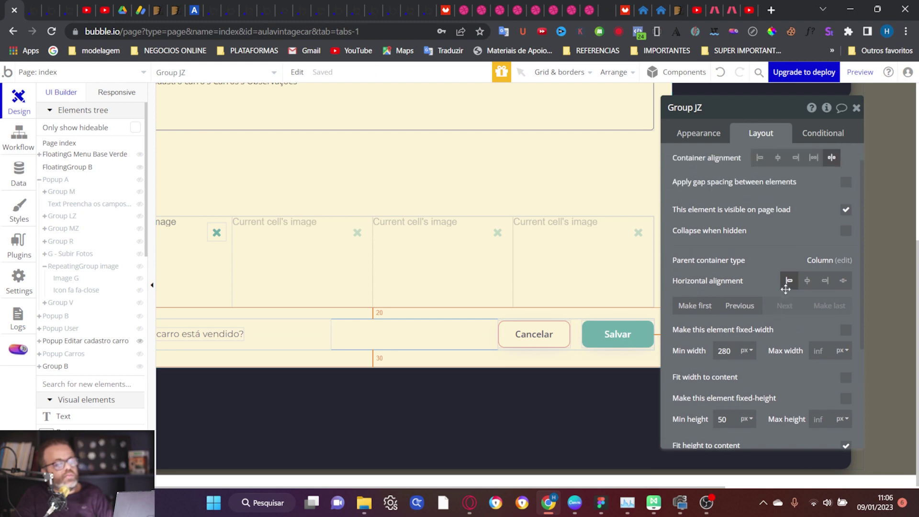
scroll(718, 307, "down", 5)
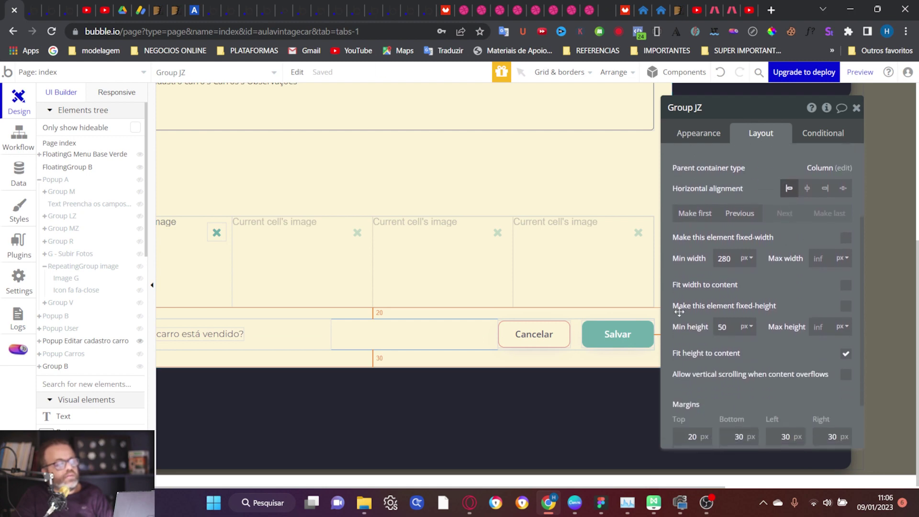
left_click(566, 345)
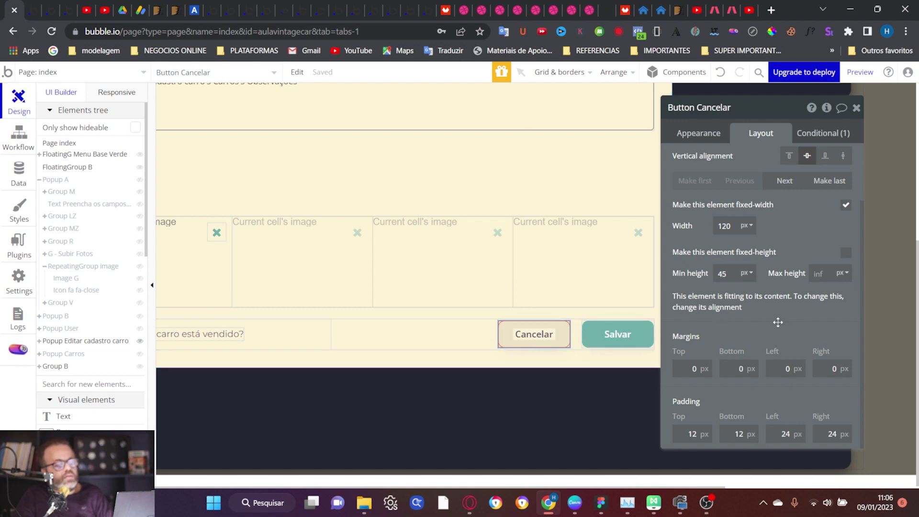
left_click(633, 342)
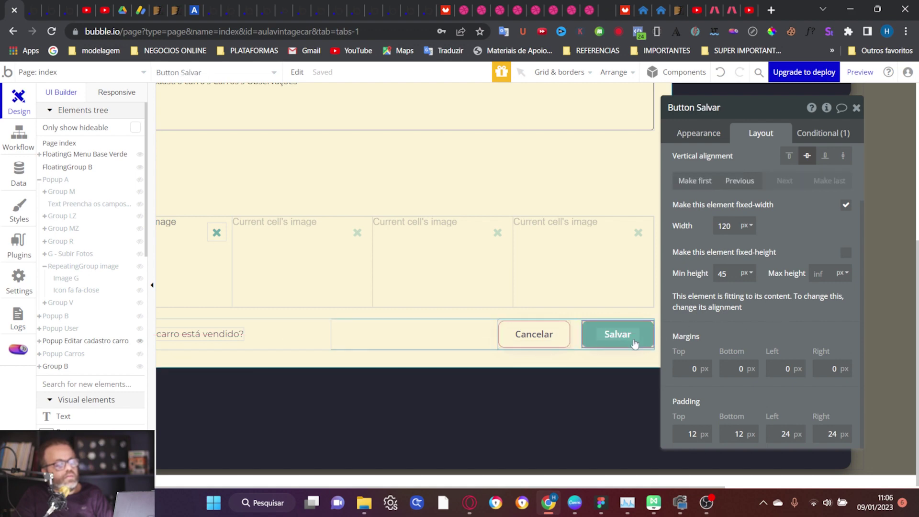
left_click(576, 332)
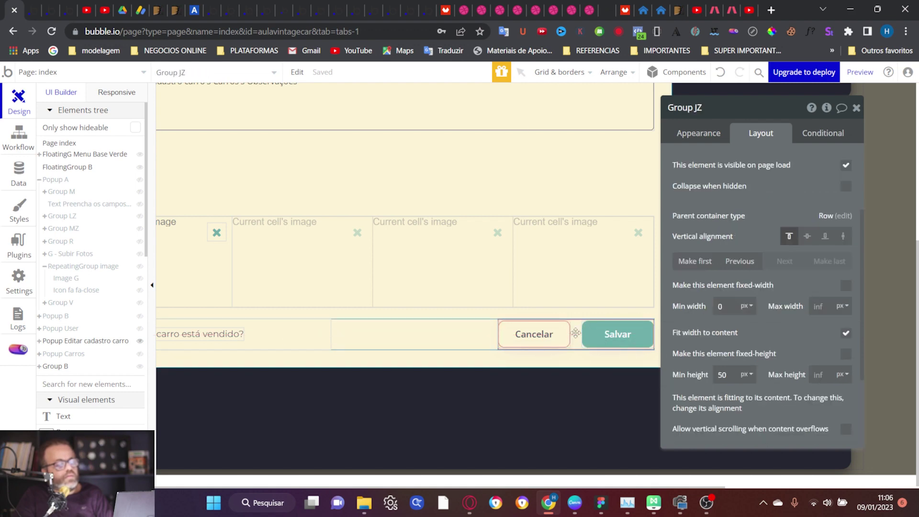
scroll(727, 263, "up", 3)
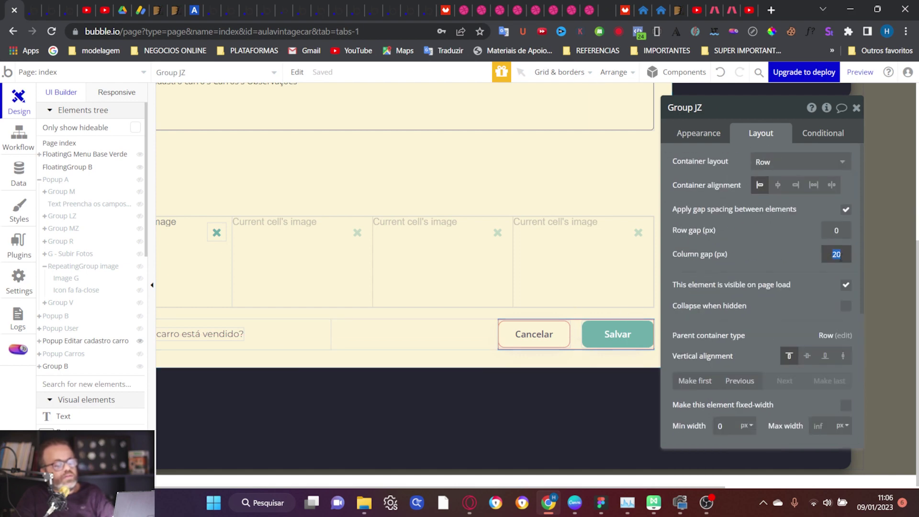
type("10")
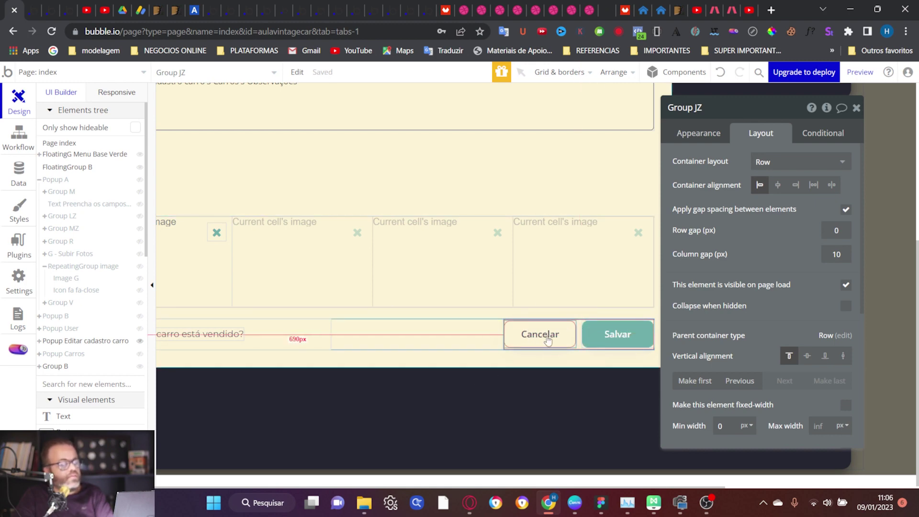
left_click(539, 334)
left_click(616, 338)
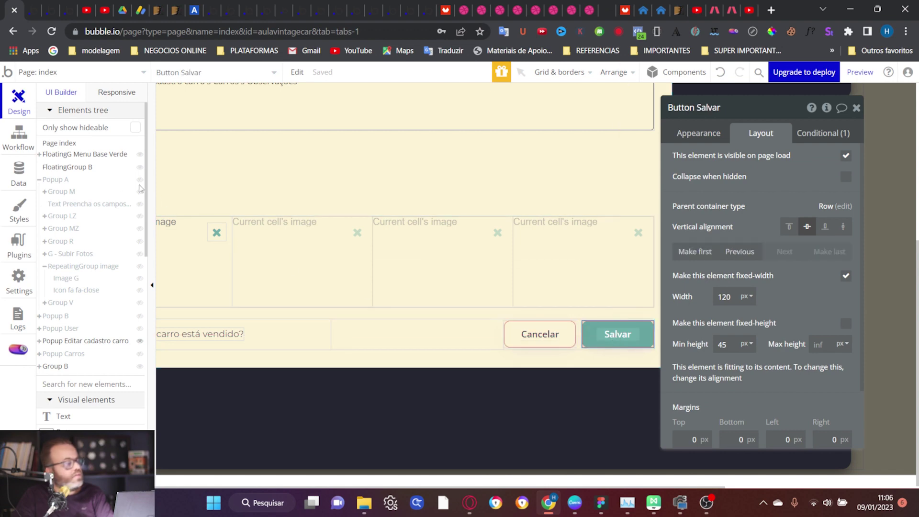
Set the fixed width of the Cancelar button in Popup A to 120 px
left_click(62, 181)
scroll(493, 294, "down", 5)
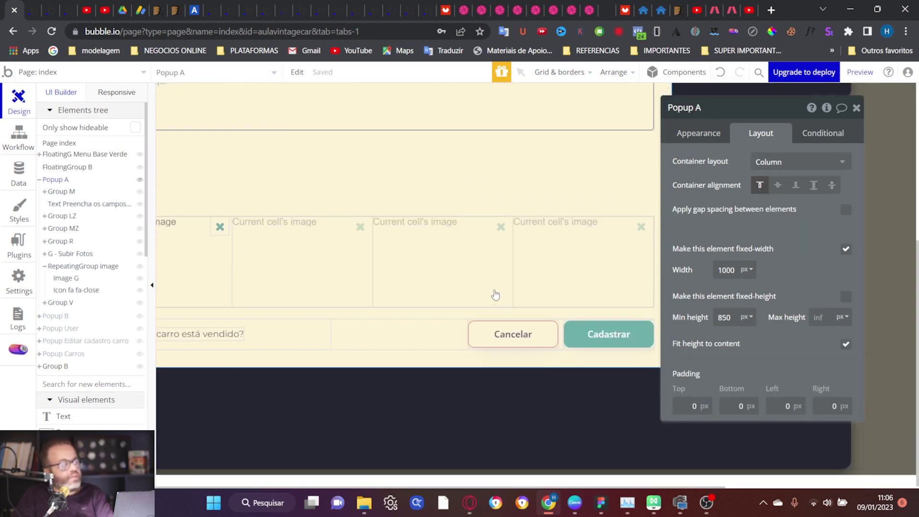
left_click(550, 340)
scroll(783, 371, "down", 2)
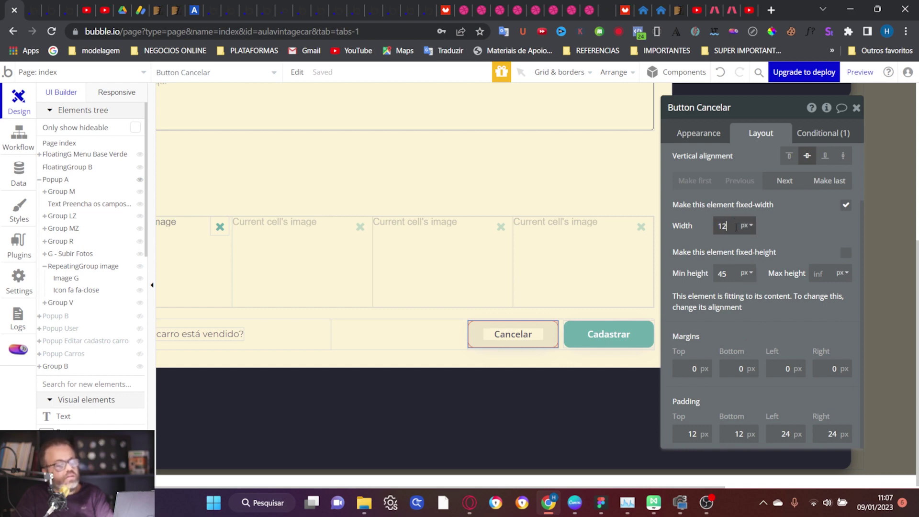
key("Return")
Set the fixed width of the Cadastrar button in Popup A to 120 px
left_click(609, 334)
double_click(725, 226)
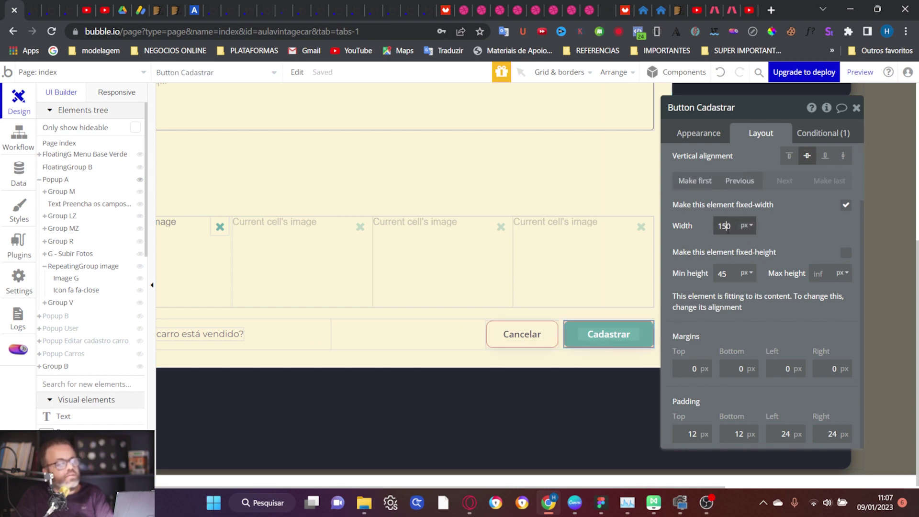
type("120")
key("Return")
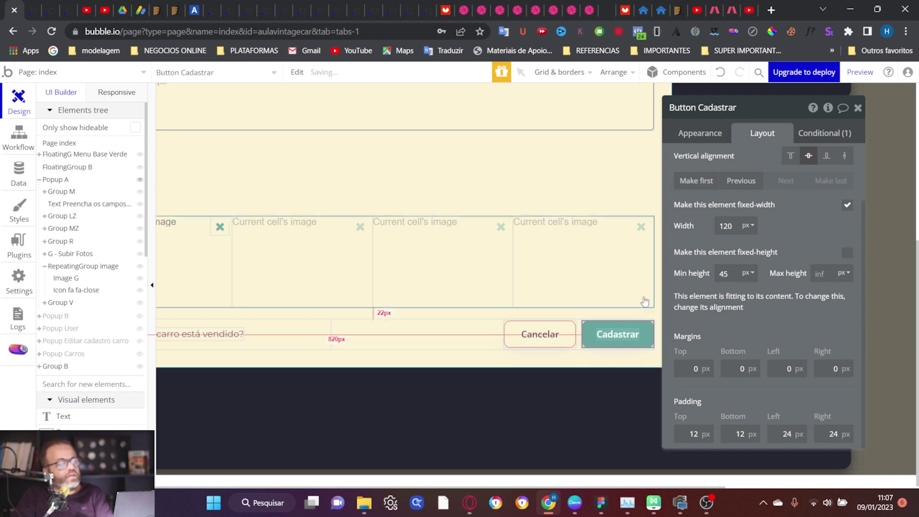
Check the layout of the groups around Cancelar and Cadastrar in Popup A, and the Cancelar button's conditions
left_click(579, 334)
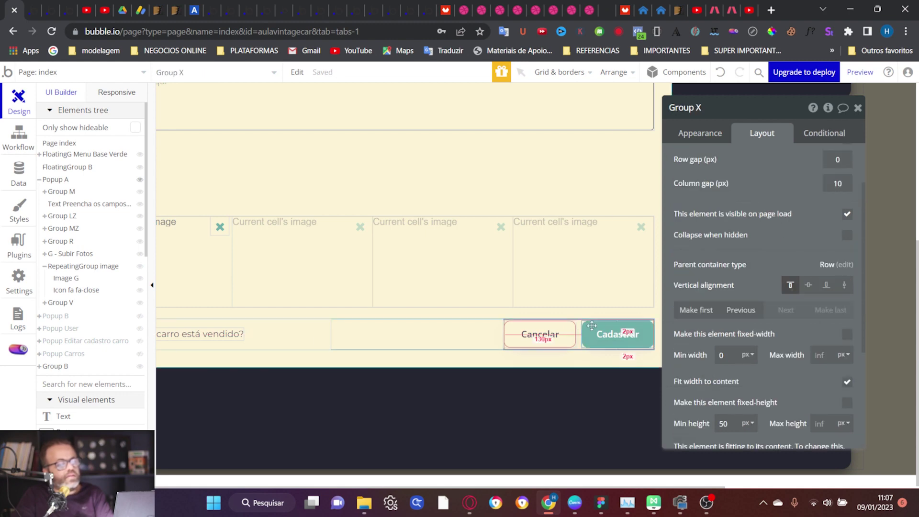
scroll(813, 237, "up", 2)
left_click(426, 334)
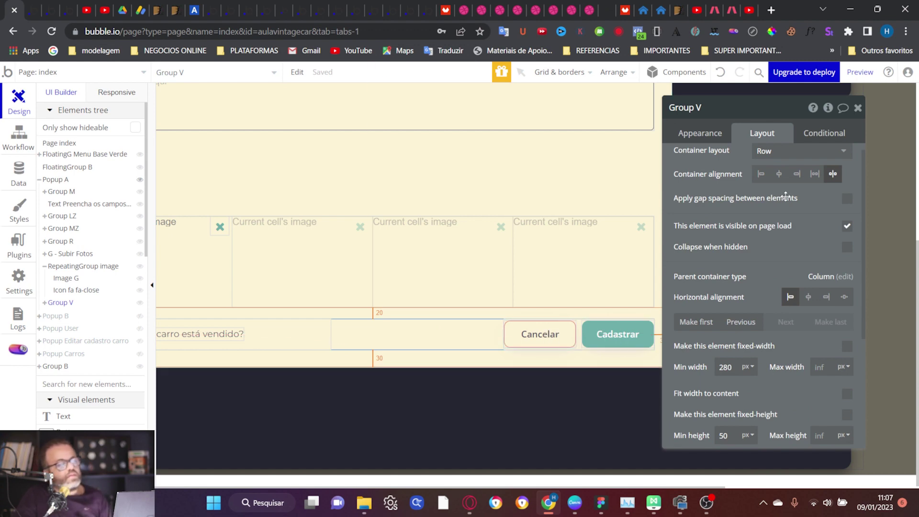
left_click(815, 136)
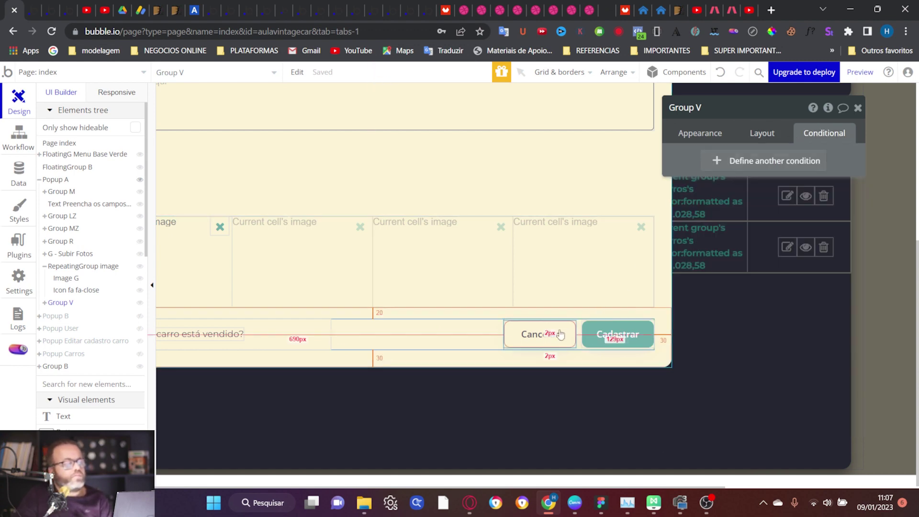
left_click(540, 334)
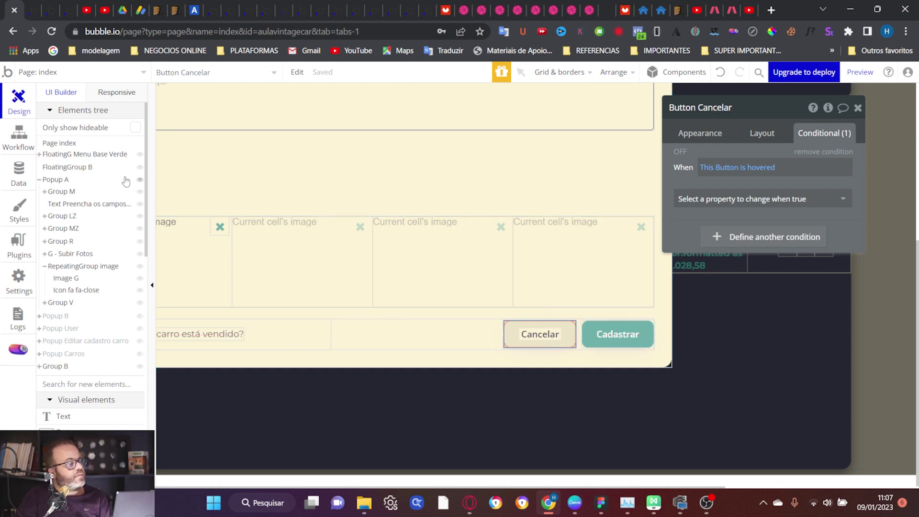
Add a text element inside the uppermost group of Popup Carros
scroll(81, 292, "down", 1)
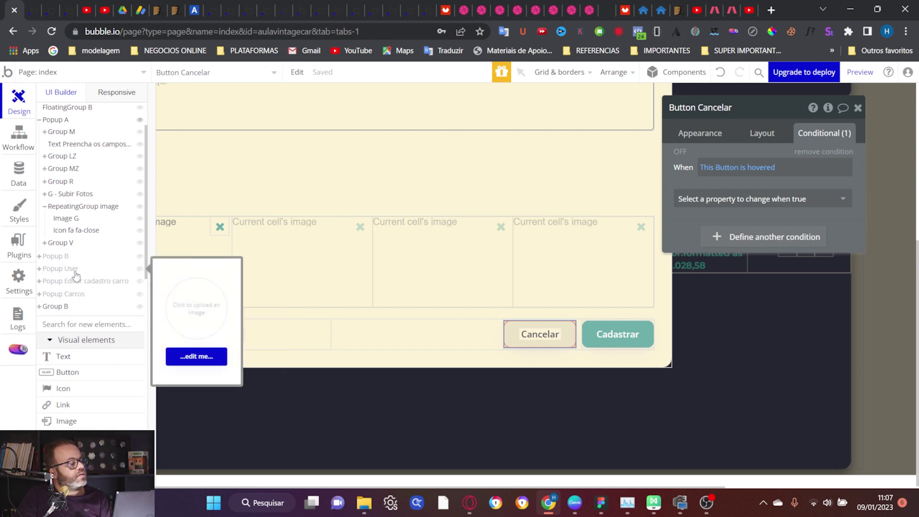
left_click(78, 294)
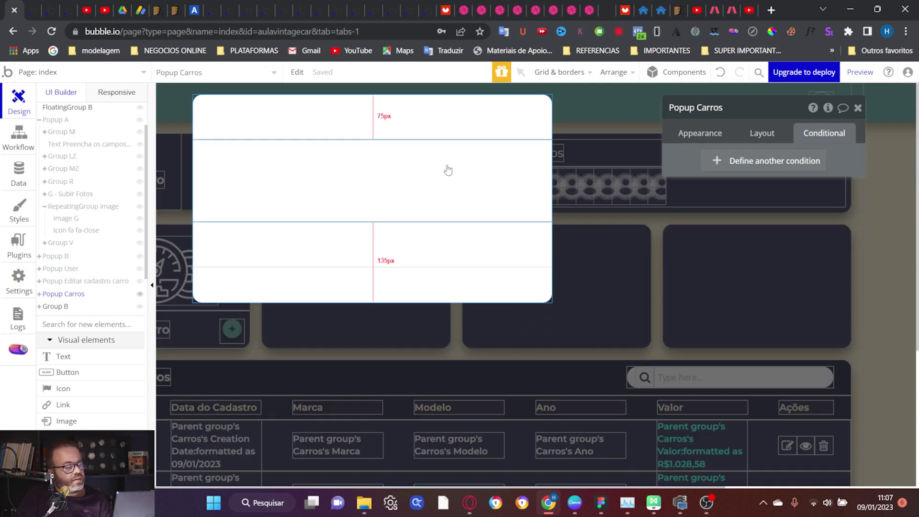
left_click(453, 182)
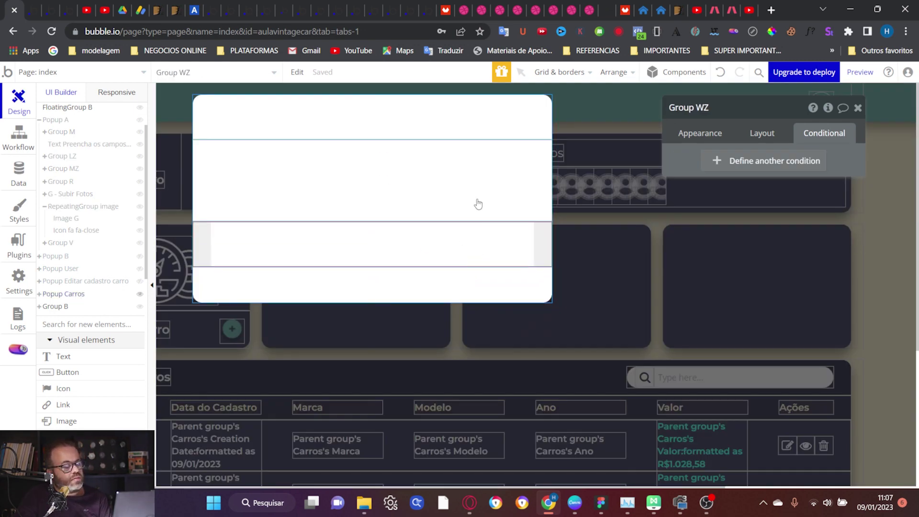
left_click(457, 120)
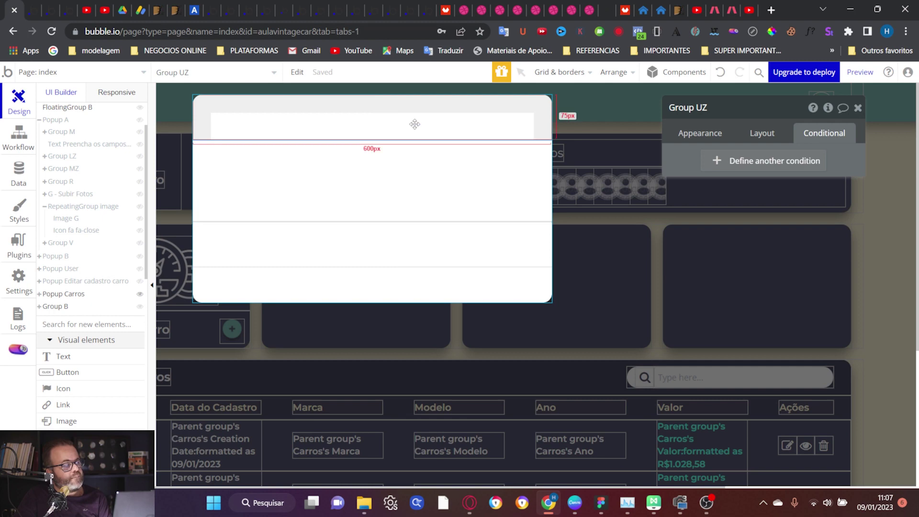
scroll(94, 142, "up", 2)
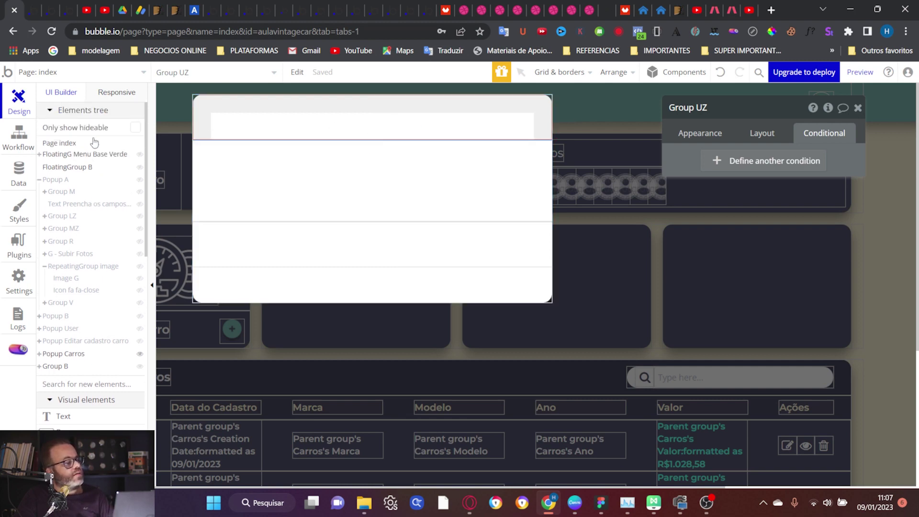
scroll(67, 202, "down", 4)
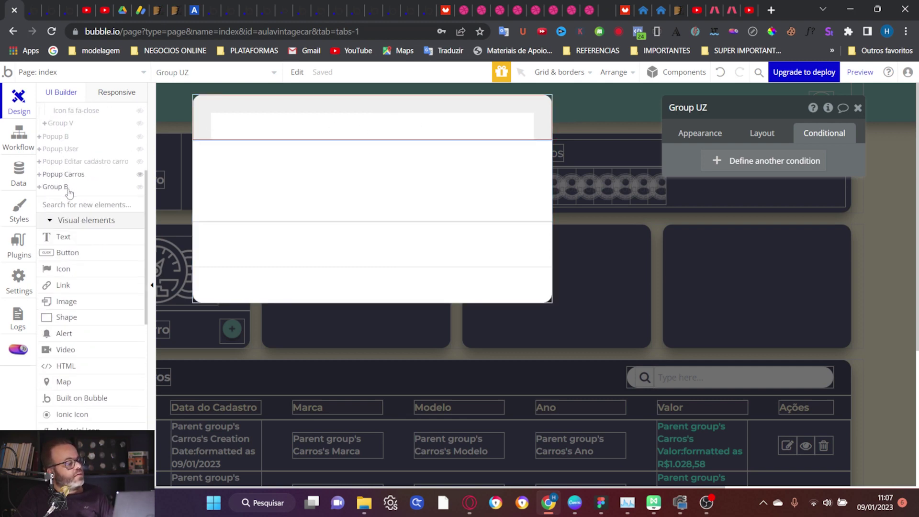
left_click(63, 236)
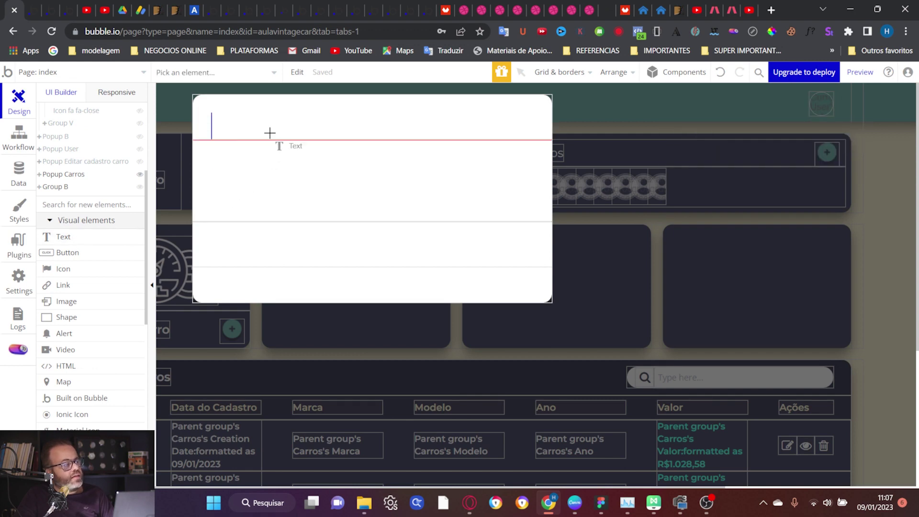
left_click(270, 122)
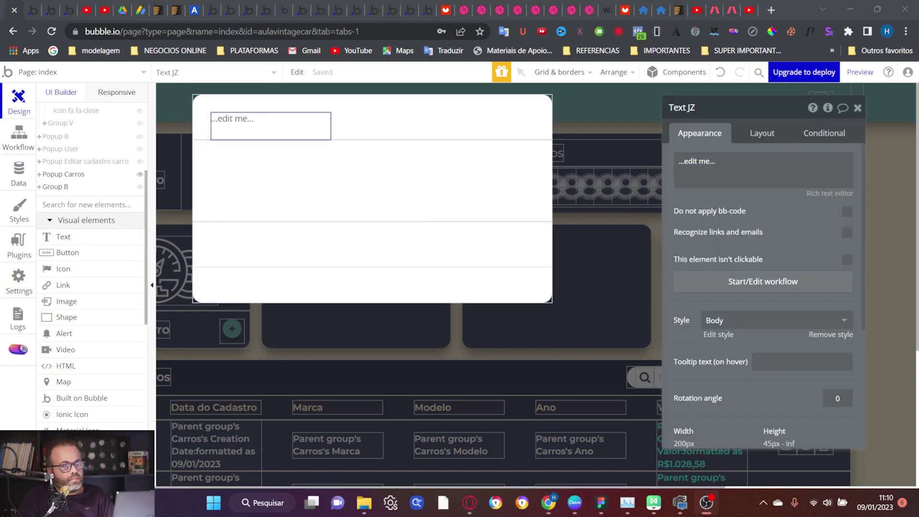
Remove the Body style from the new text element in Popup Carros
left_click(263, 127)
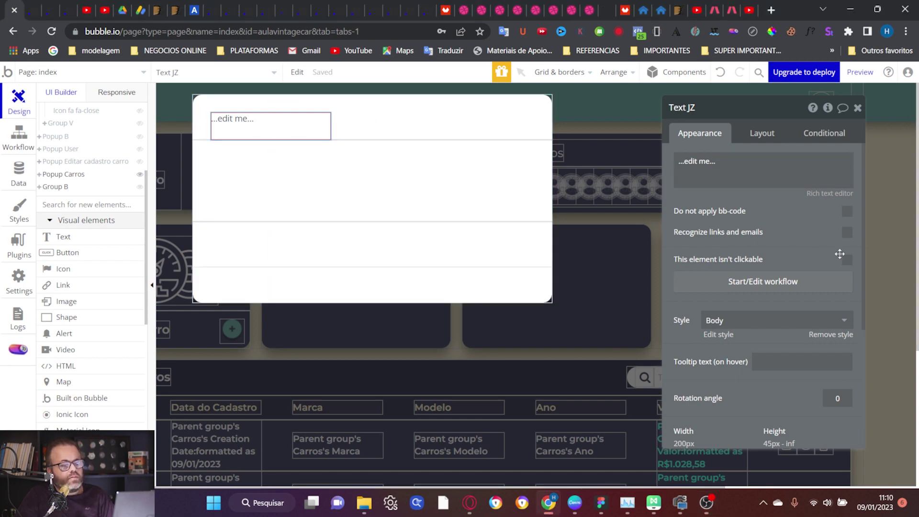
left_click(831, 334)
scroll(703, 292, "down", 3)
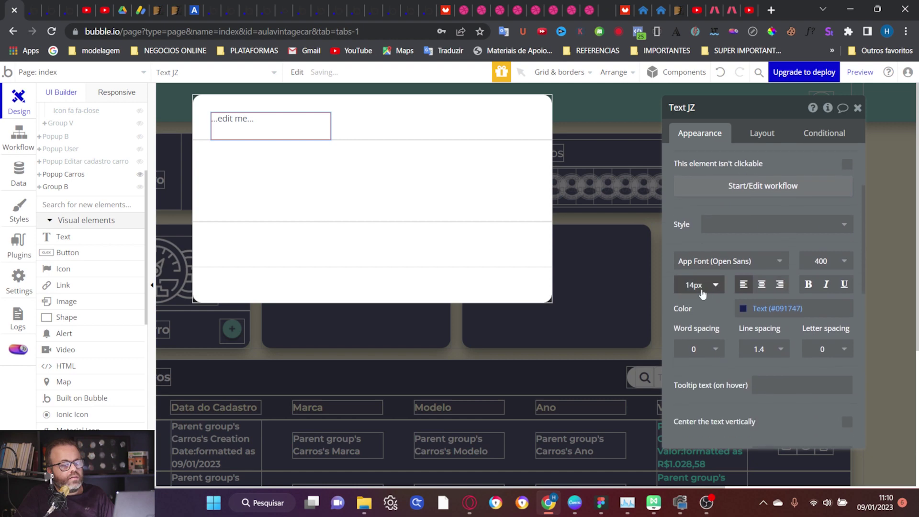
Set the new text's font size to 20px and its content to "Tem certeza que deseja excluir?"
left_click(703, 293)
type("20")
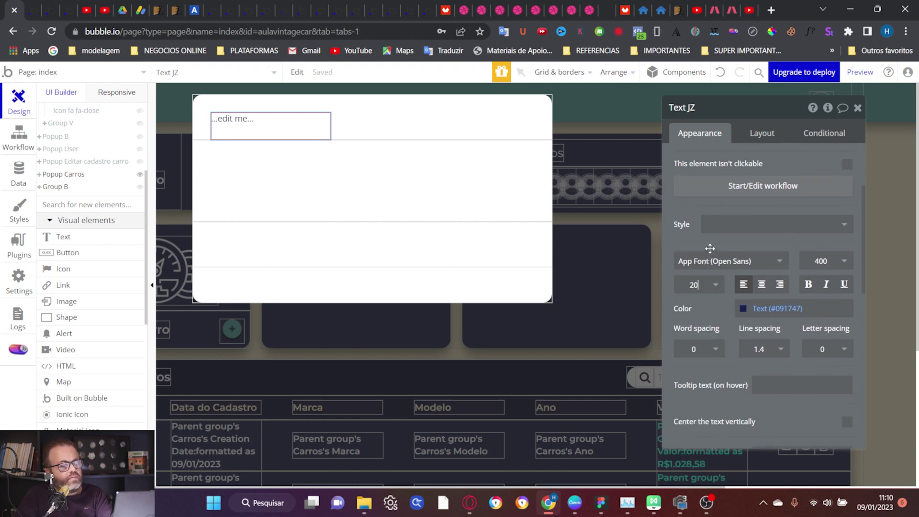
key("Return")
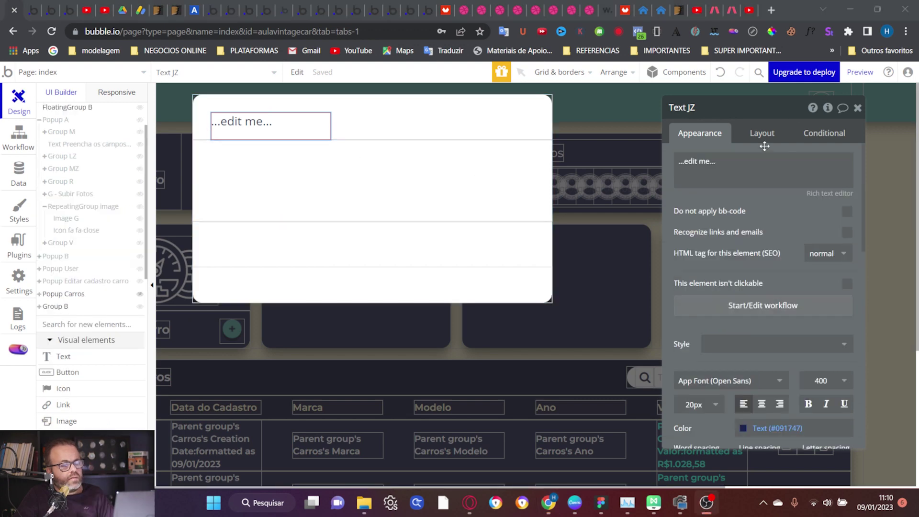
left_click(757, 167)
type("Tem certeza que deseja excluir?")
left_click(771, 209)
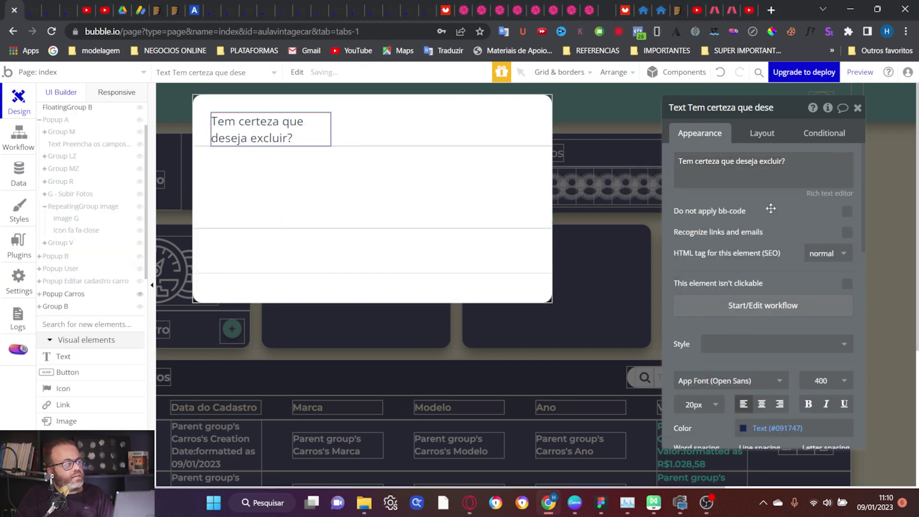
Make the question text flexible in width, center it vertically in its row, and set its minimum height to 0 px
left_click(768, 137)
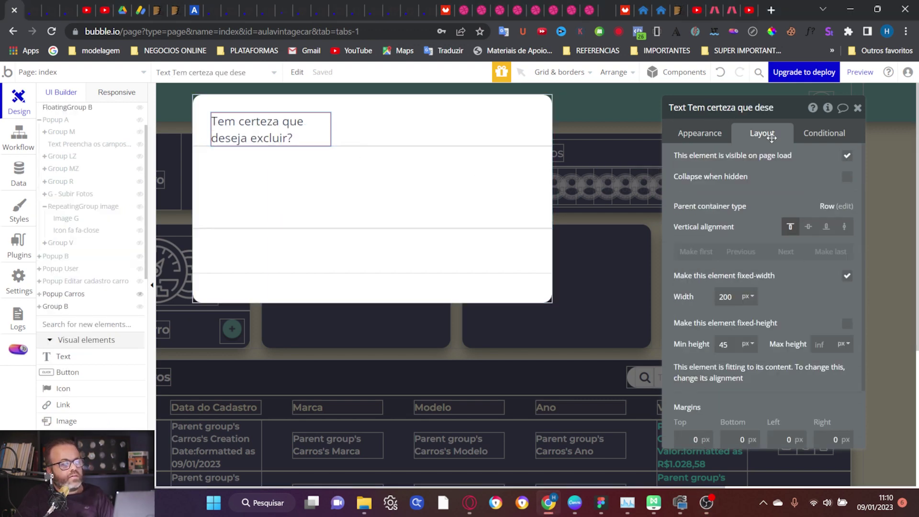
left_click(847, 277)
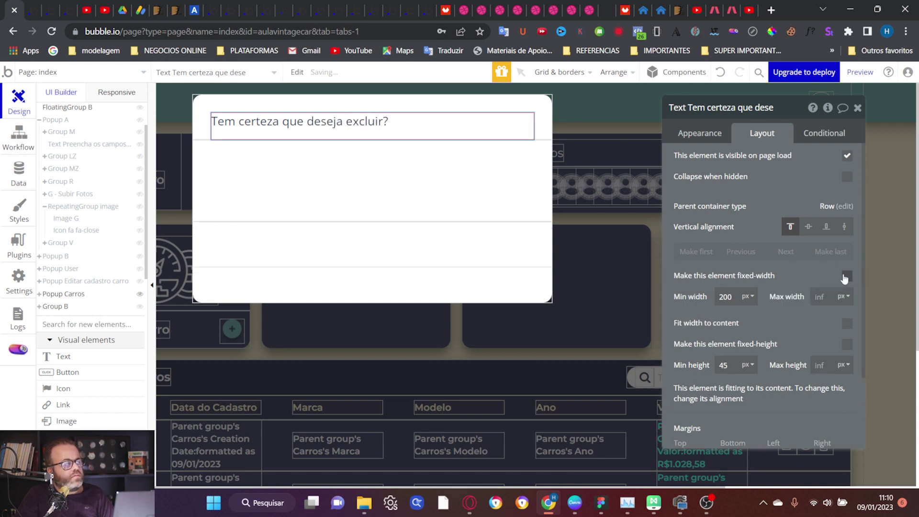
left_click(811, 228)
scroll(777, 214, "down", 2)
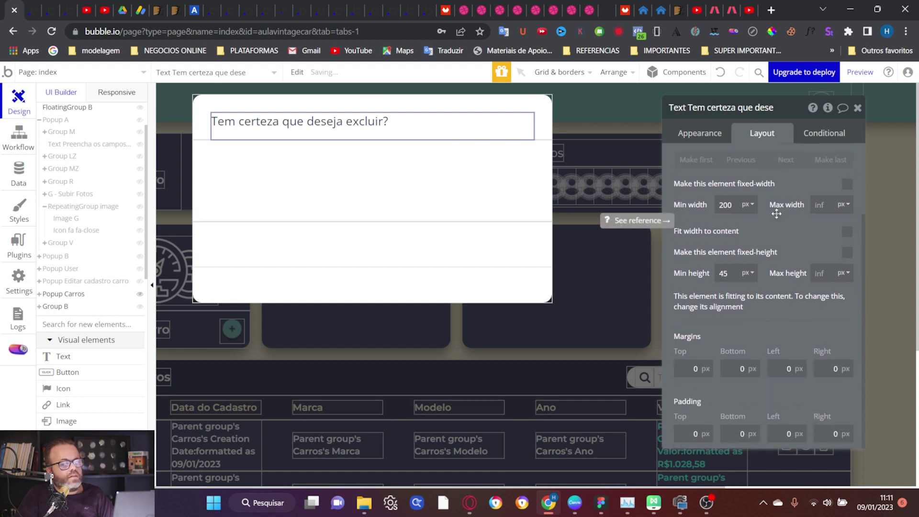
scroll(776, 211, "down", 3)
key("Tab")
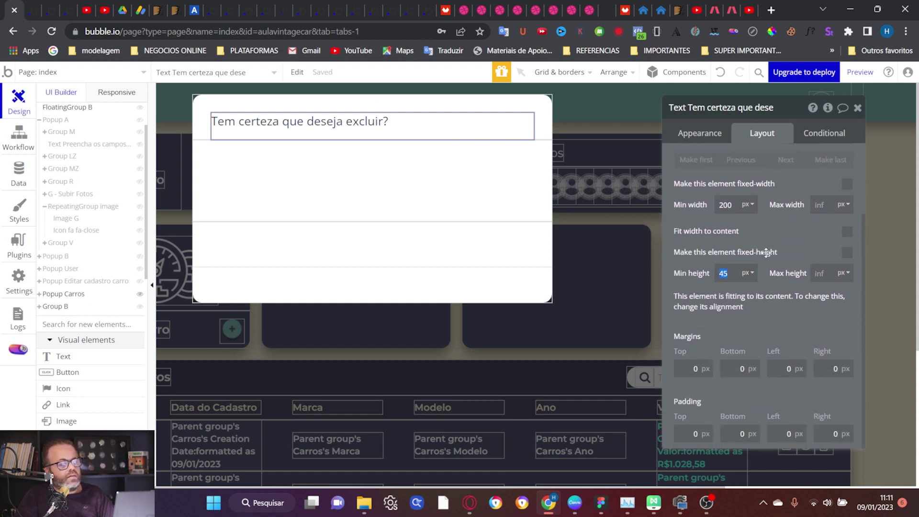
type("0")
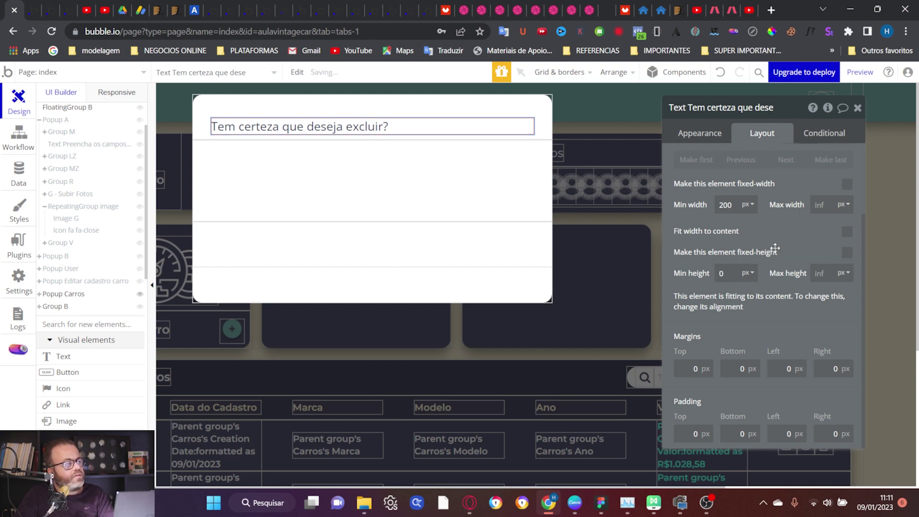
Set the top padding of the group holding the question text to 0 px
left_click(428, 107)
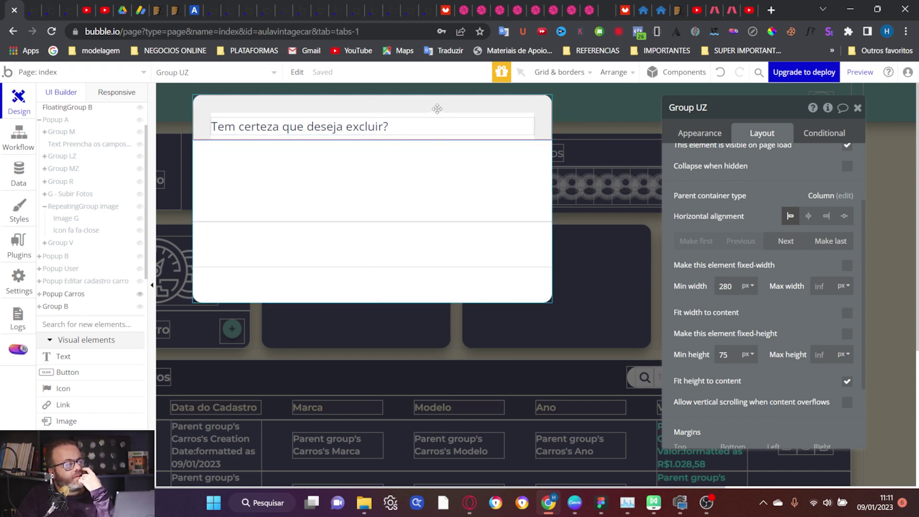
scroll(761, 255, "down", 3)
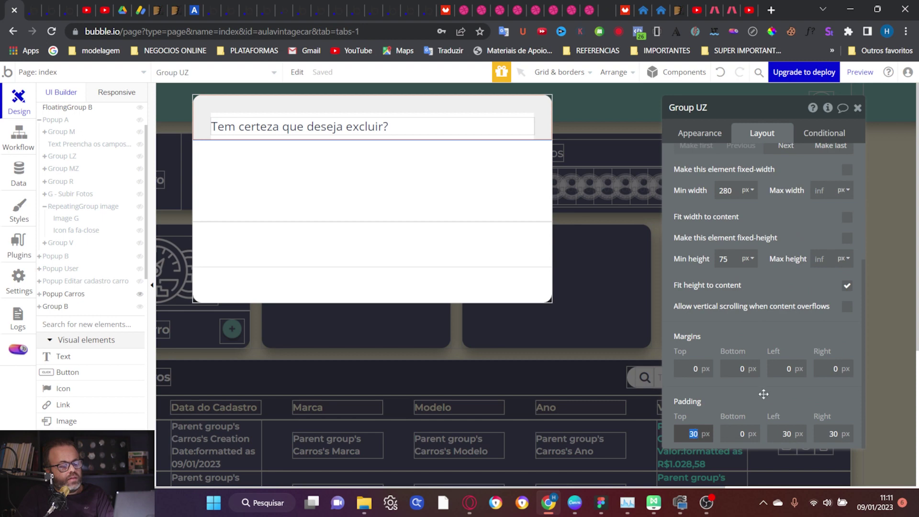
type("0")
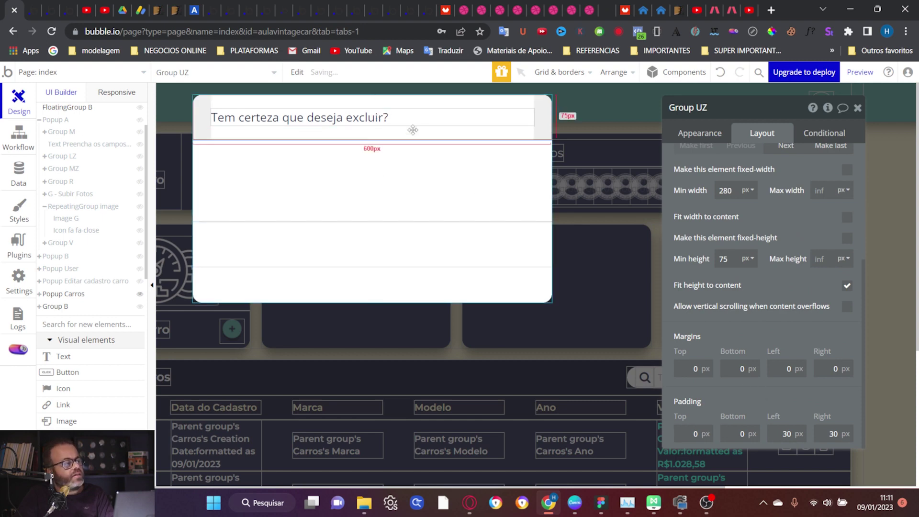
left_click(342, 117)
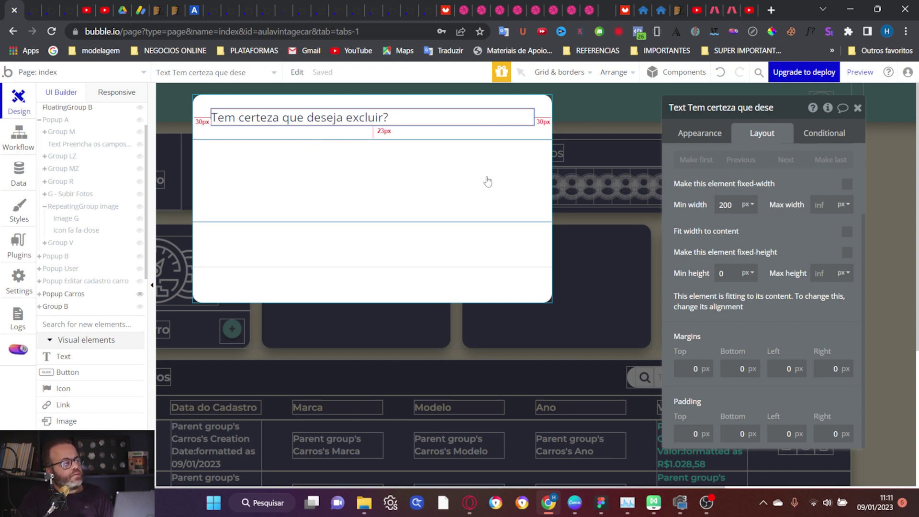
Copy the close icon from Popup A's header into the question text's group in Popup Carros
scroll(64, 137, "up", 2)
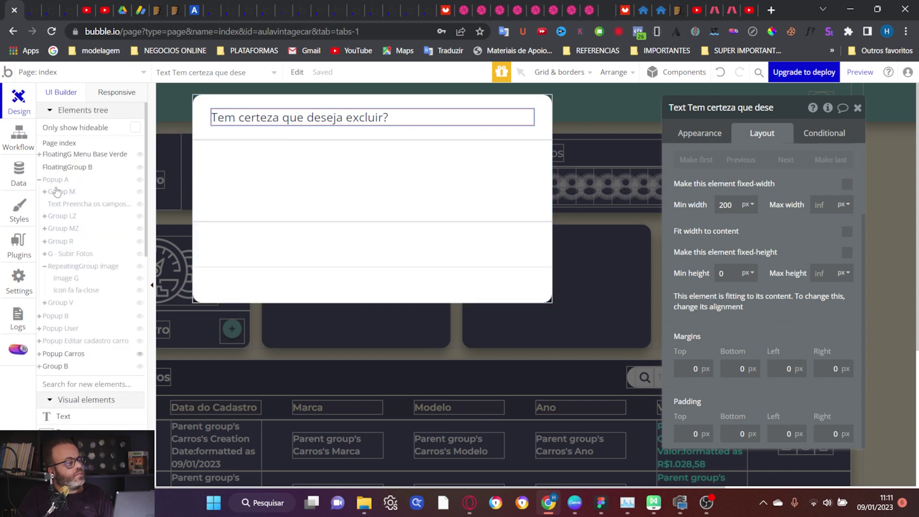
left_click(57, 180)
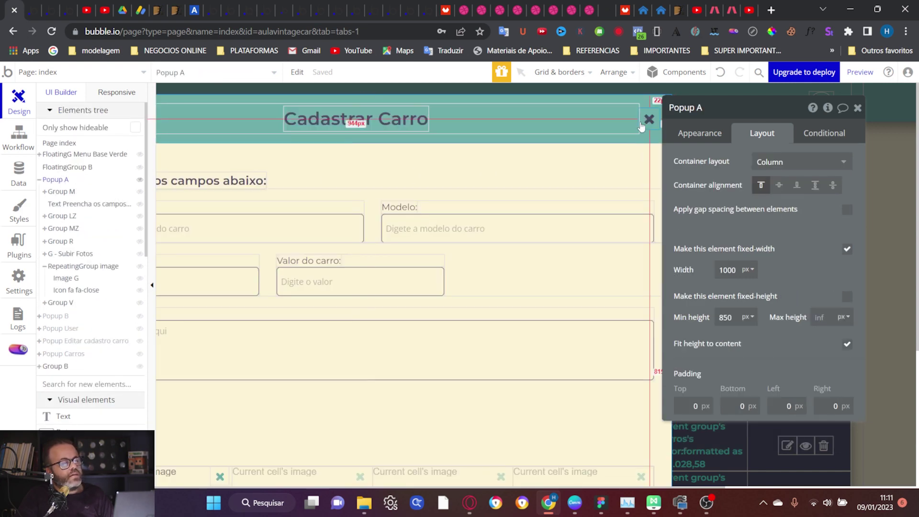
left_click(649, 119)
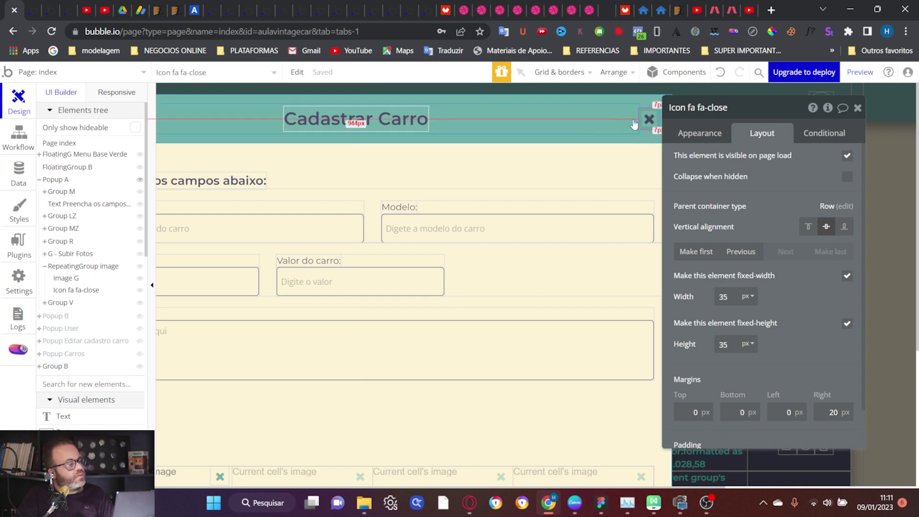
scroll(88, 311, "down", 2)
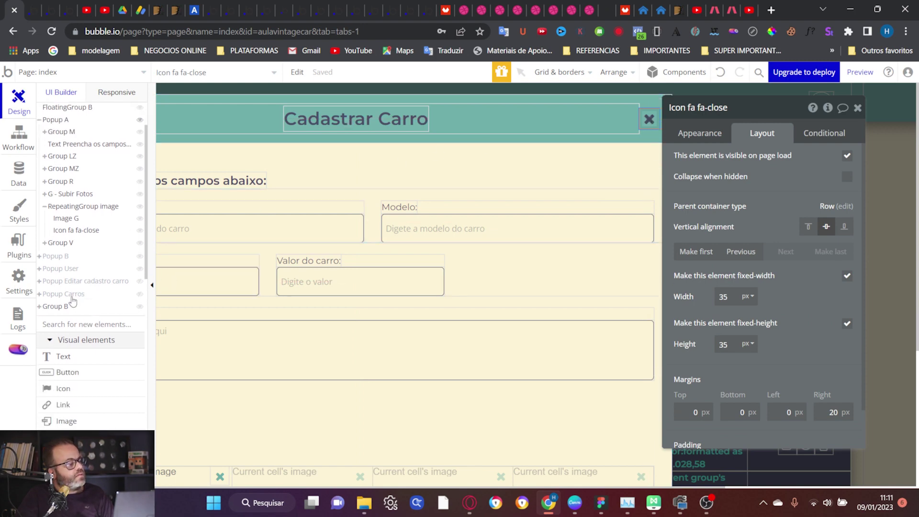
left_click(72, 296)
left_click(528, 128)
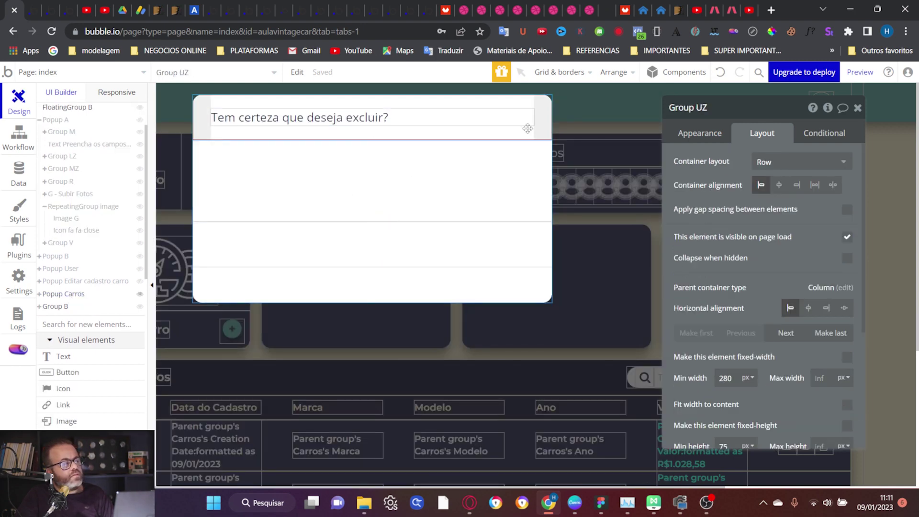
left_click_drag(528, 129, 528, 133)
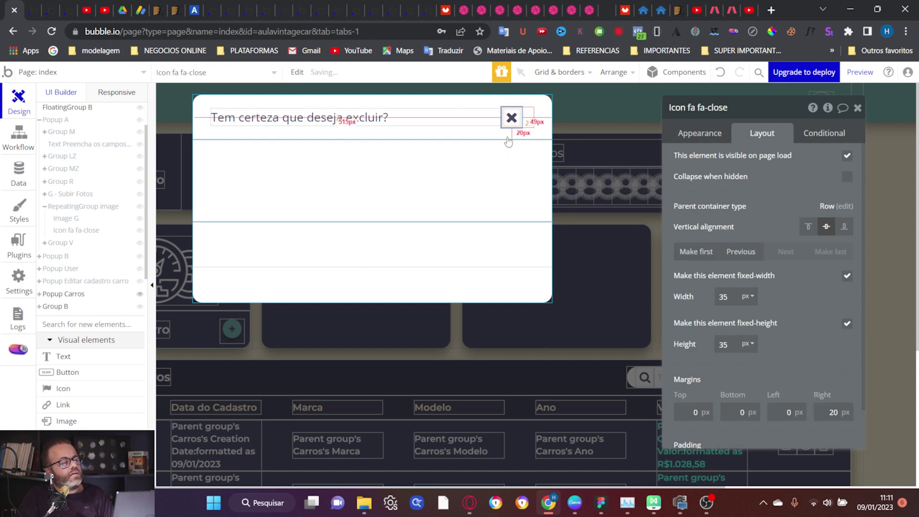
Set the right margin of the close icon in Popup Carros to 0 px
scroll(799, 345, "down", 1)
left_click(831, 369)
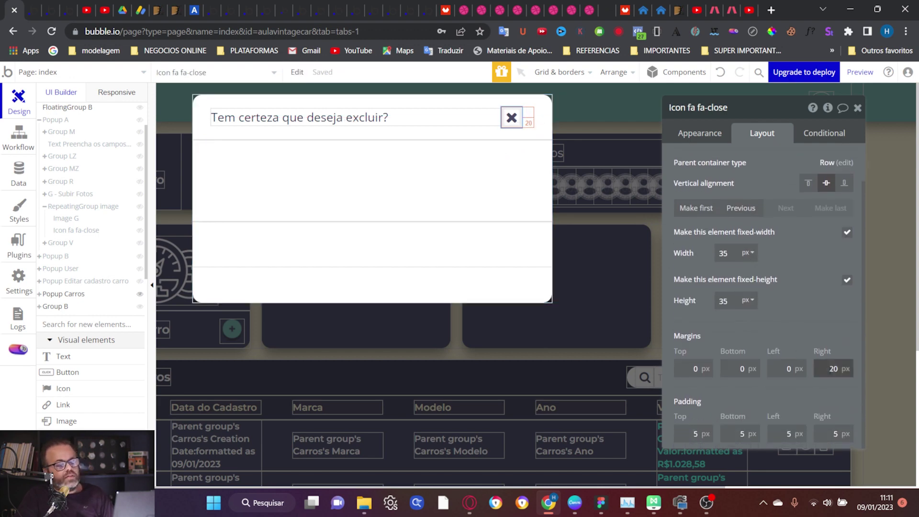
key("Delete")
key("Delete")
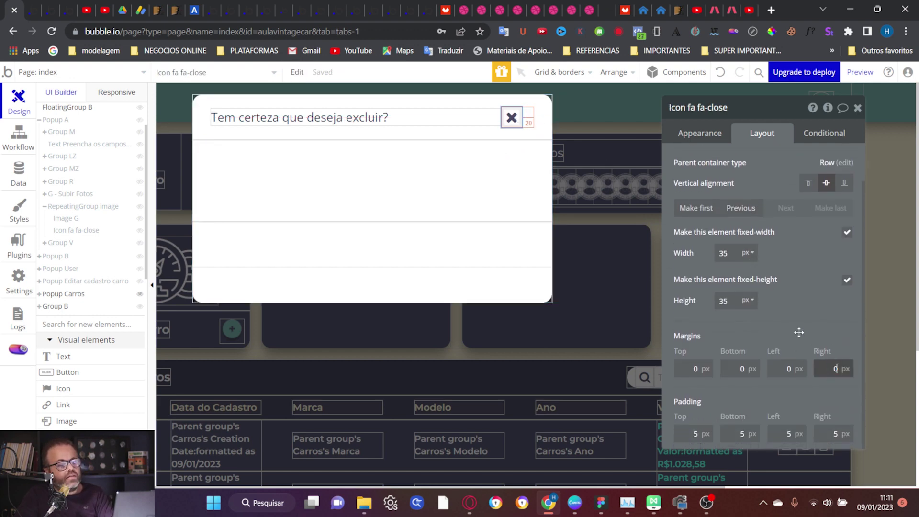
left_click(799, 333)
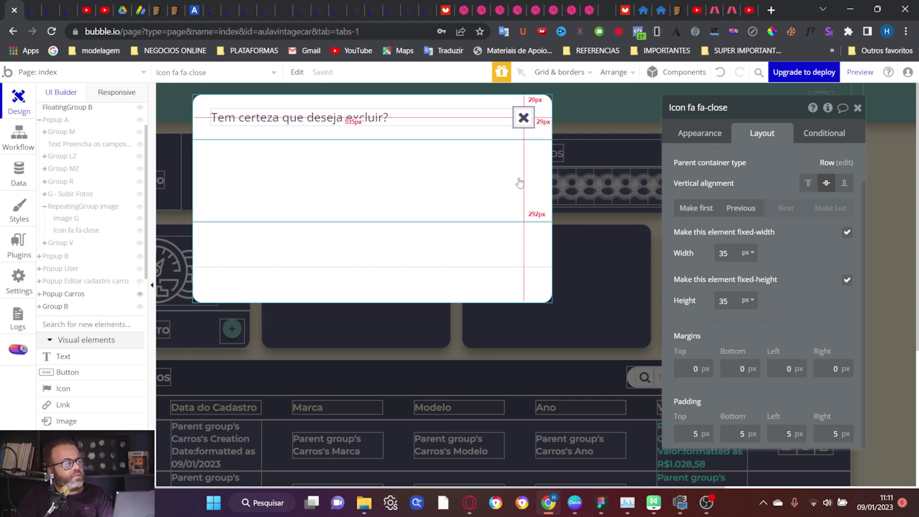
left_click(448, 123)
left_click(526, 123)
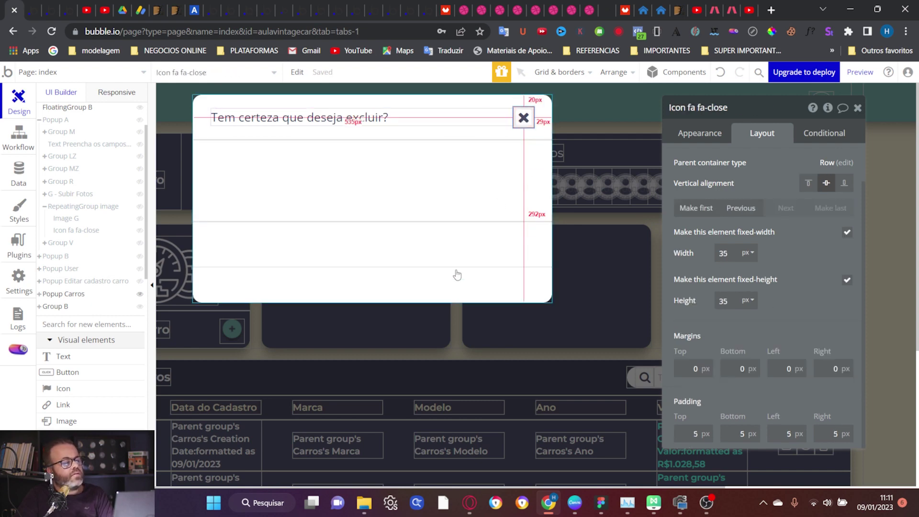
left_click(469, 248)
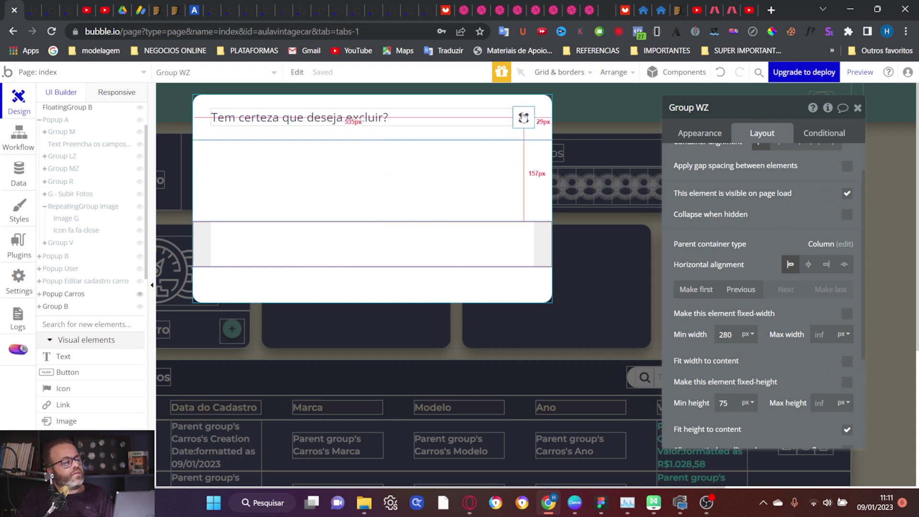
left_click(545, 119)
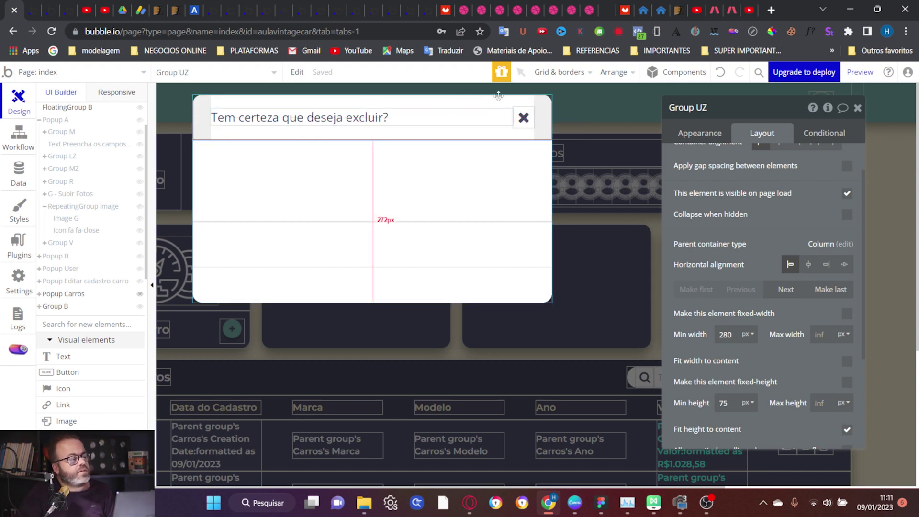
left_click(468, 126)
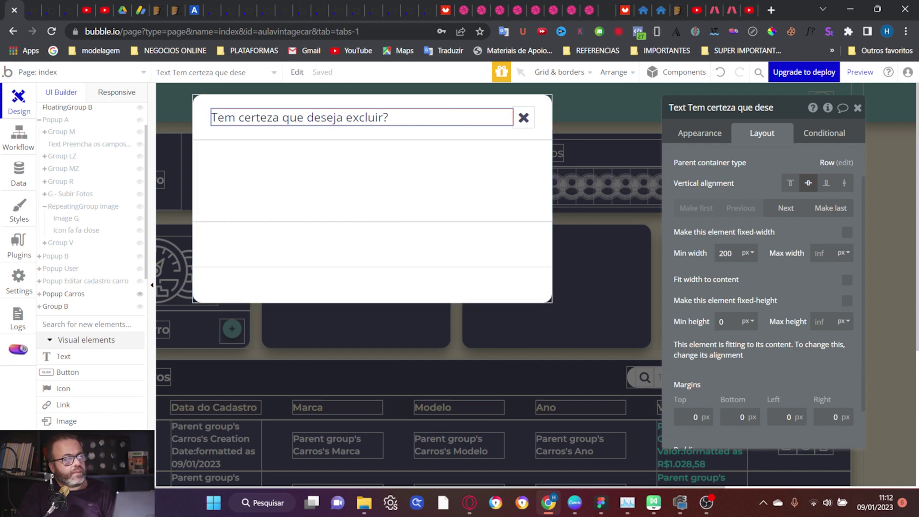
left_click(373, 181)
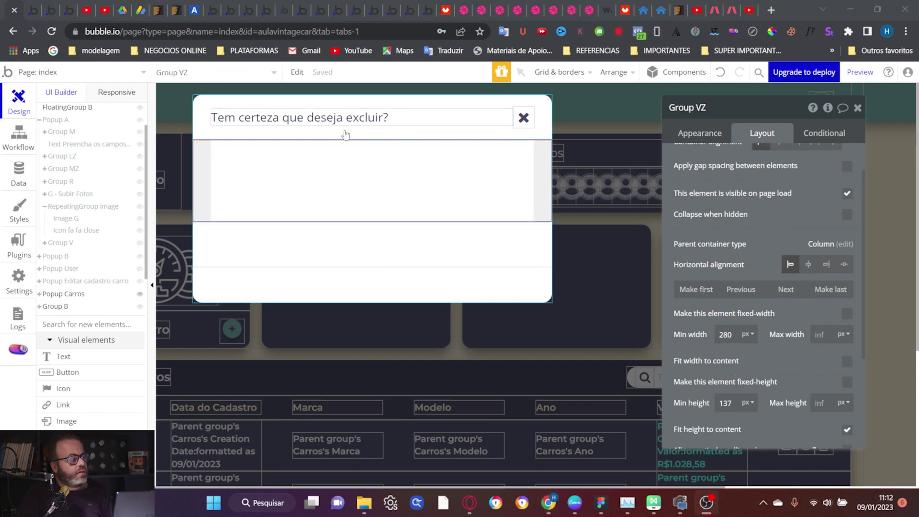
Duplicate the question text into the empty group directly below the header group in Popup Carros
left_click(339, 117)
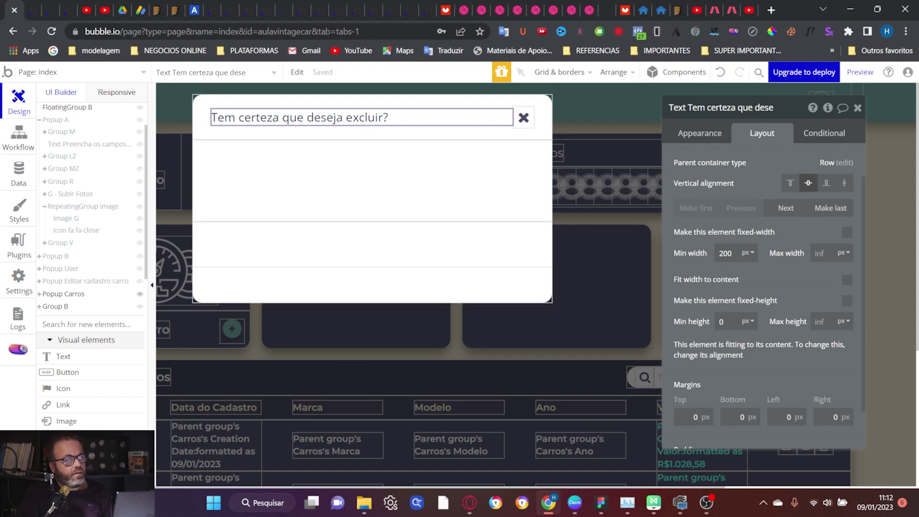
left_click(299, 119)
key("ctrl+c")
left_click(282, 178)
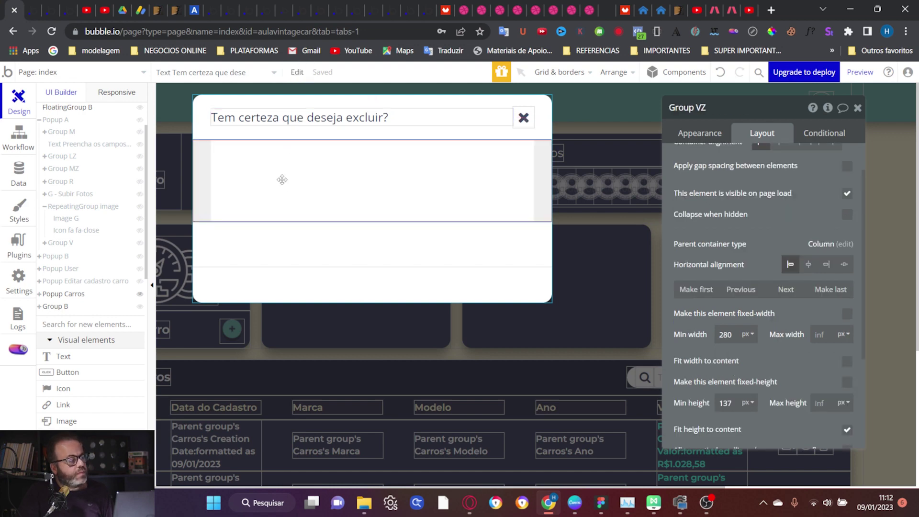
key("ctrl+v")
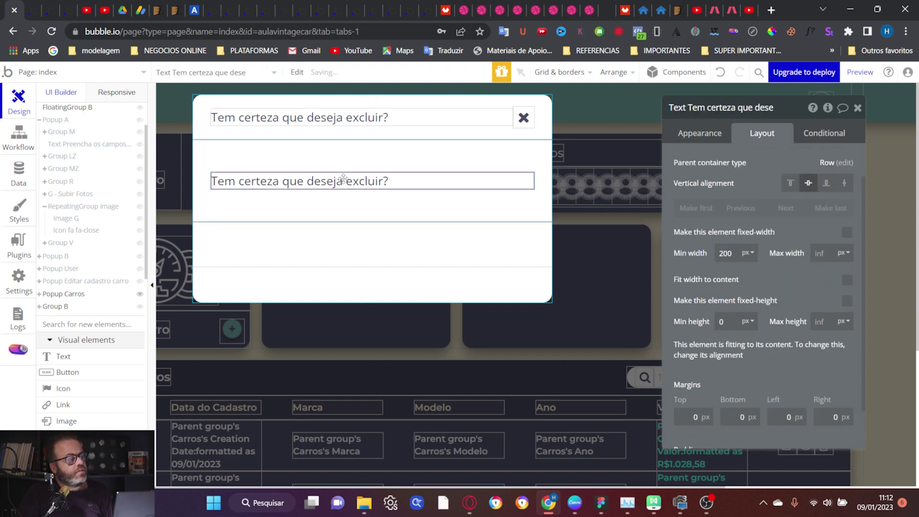
Set the font size of the duplicated text to 15px
left_click(698, 134)
scroll(700, 250, "down", 1)
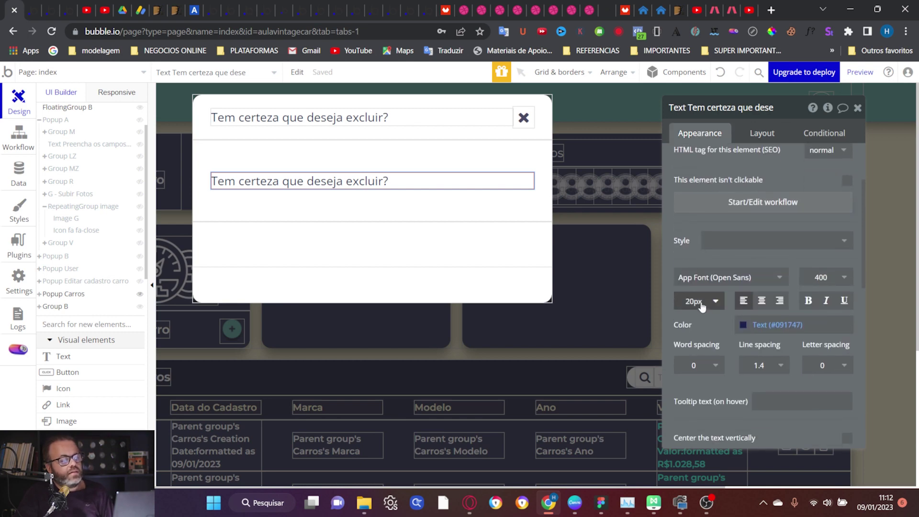
double_click(699, 302)
type("15")
key("Return")
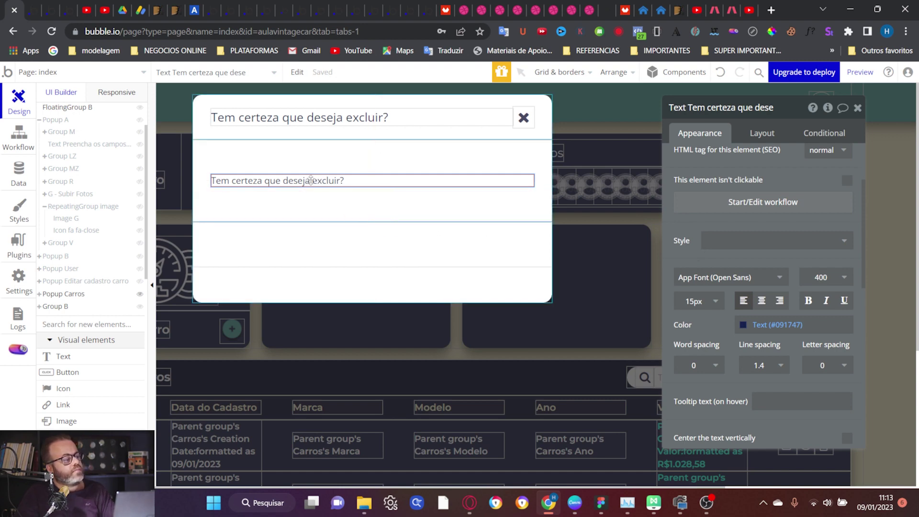
Replace the duplicated text's content with "Você está deletando o carro [b]"
scroll(700, 161, "up", 1)
scroll(700, 160, "up", 2)
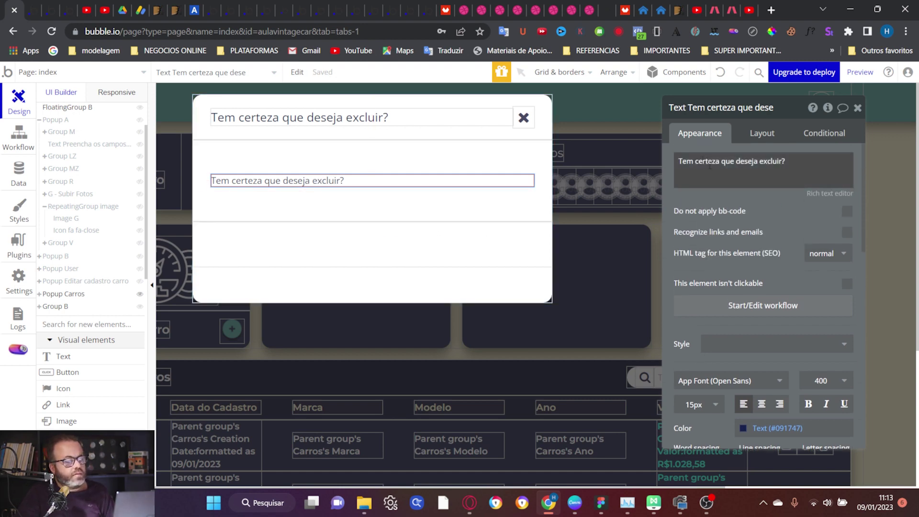
triple_click(716, 167)
key("ctrl+v")
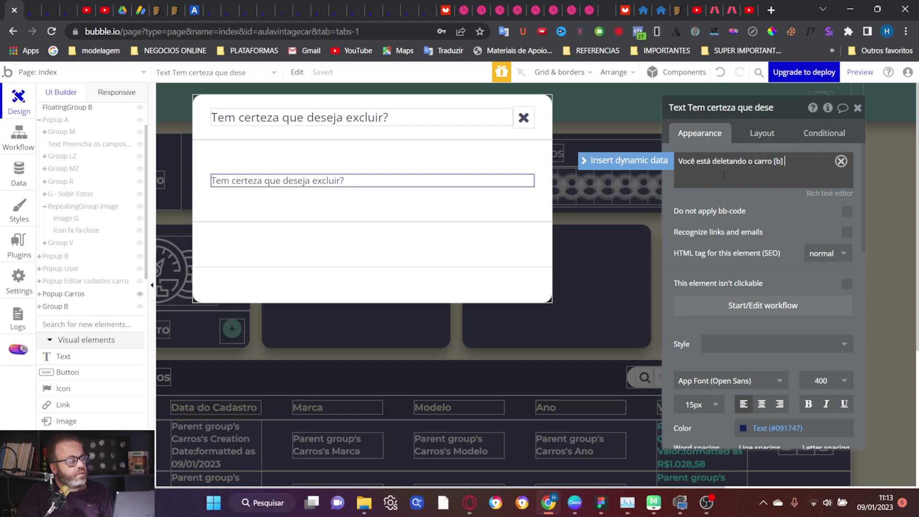
left_click(780, 219)
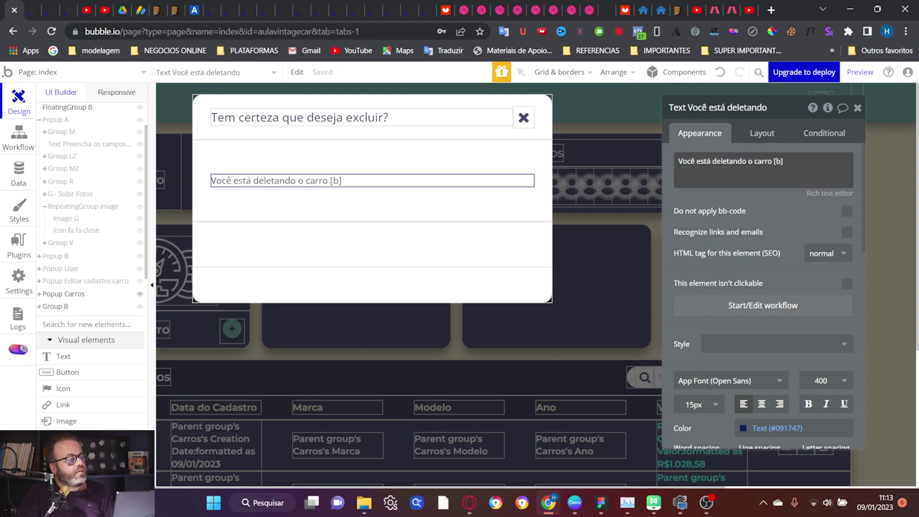
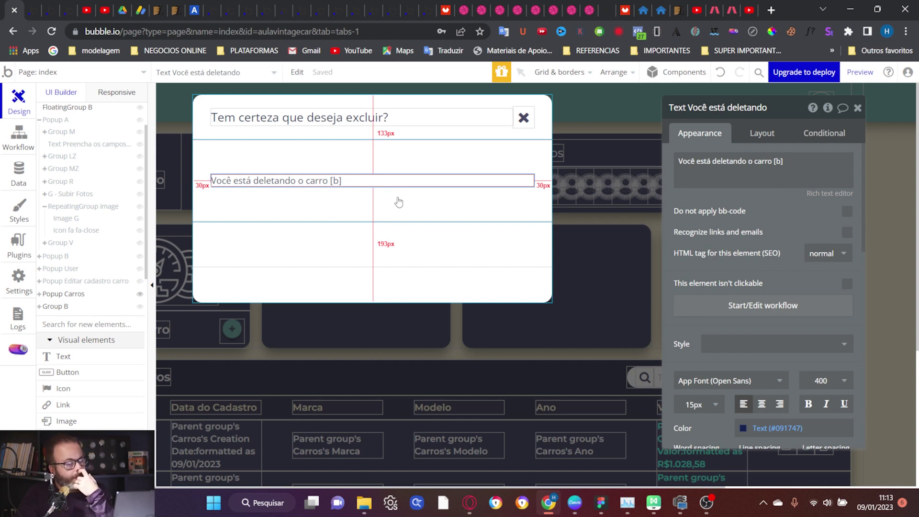
Rename the delete confirmation popup as "Popup Deletar Carros"
left_click(372, 206)
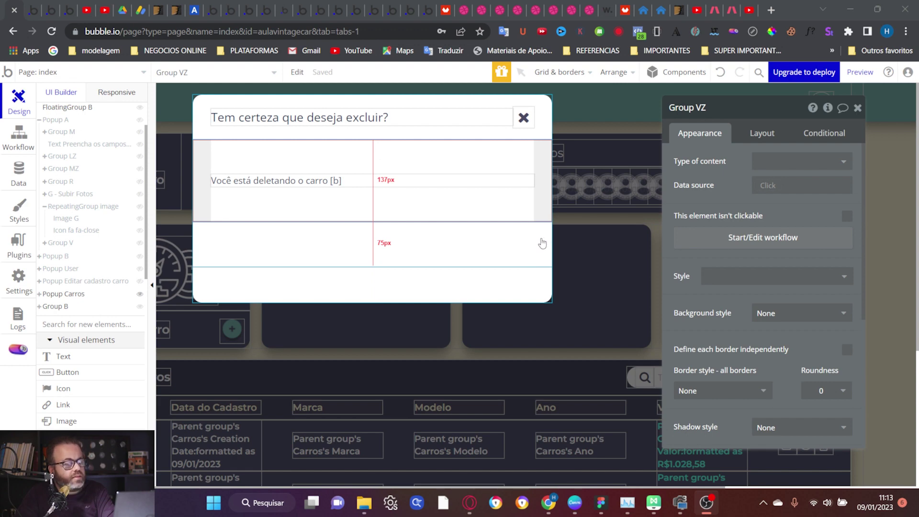
left_click(532, 283)
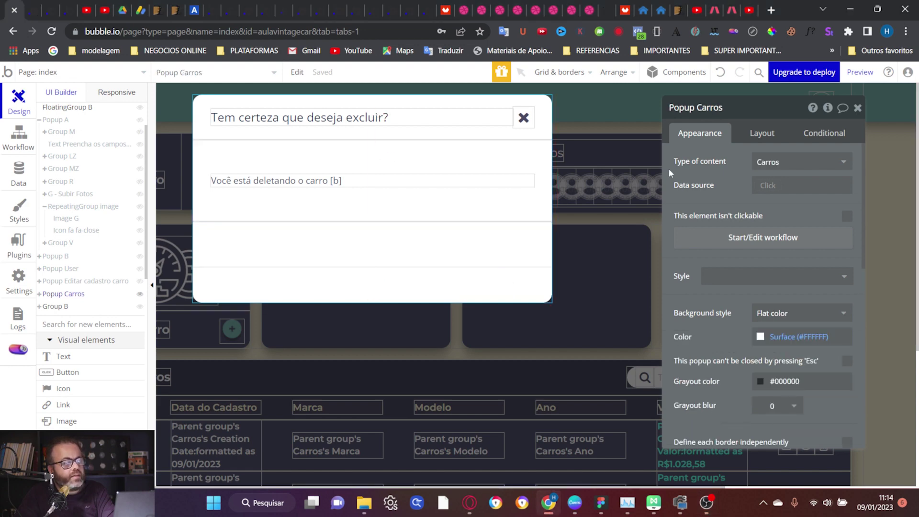
left_click(702, 114)
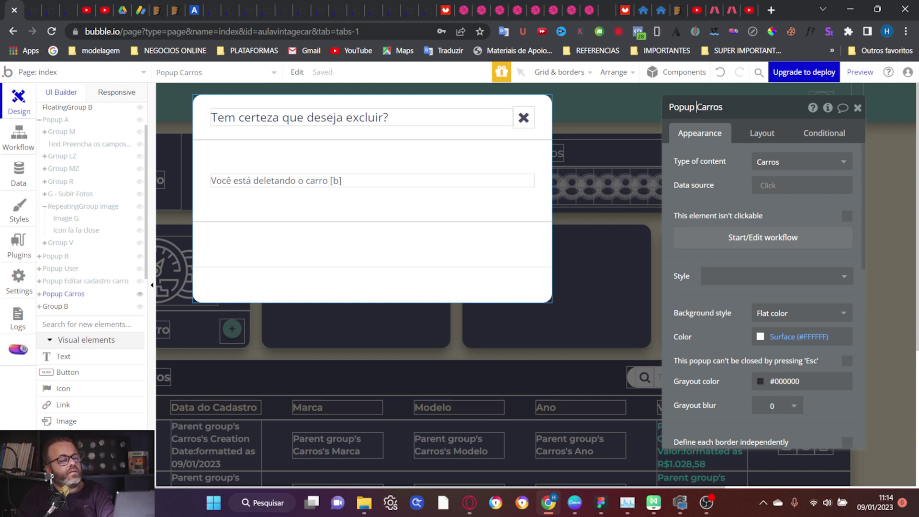
type("de")
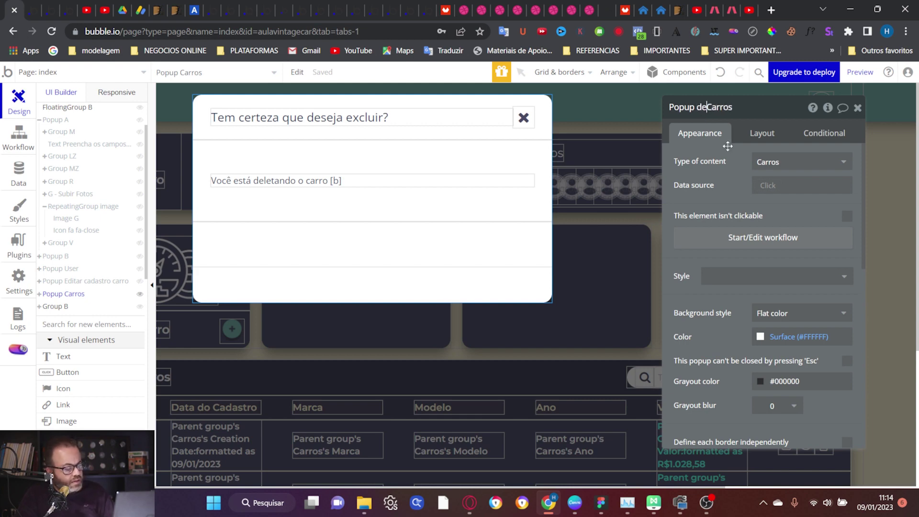
type("letar")
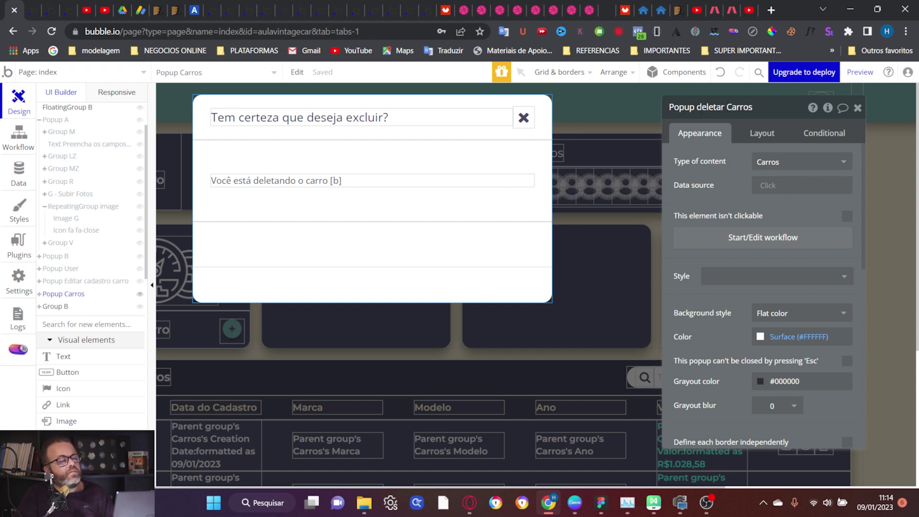
type(" D")
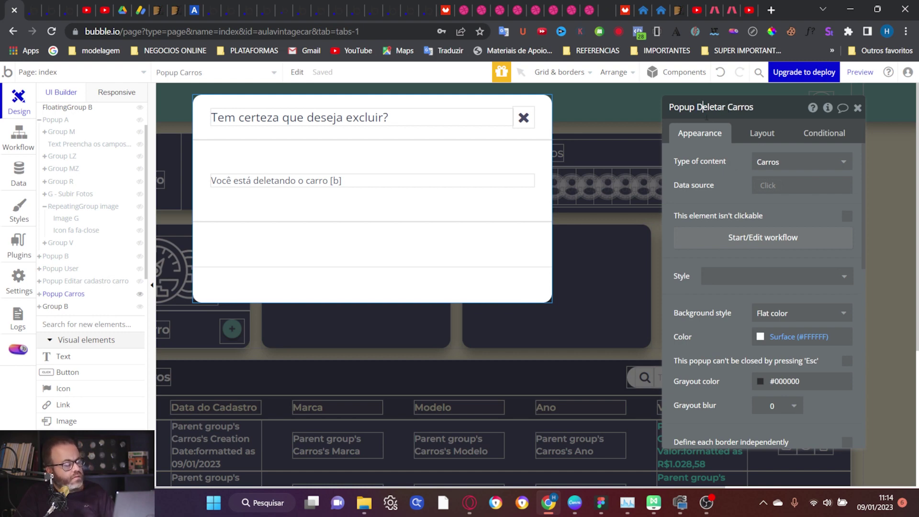
key("Return")
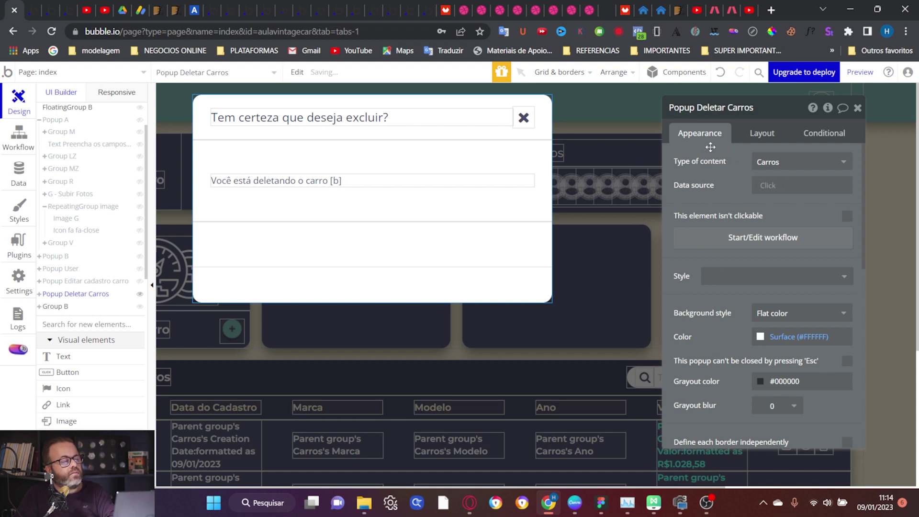
Append the dynamic value Popup Deletar Carros's Carros's Modelo to the message text after "[b]"
left_click(464, 180)
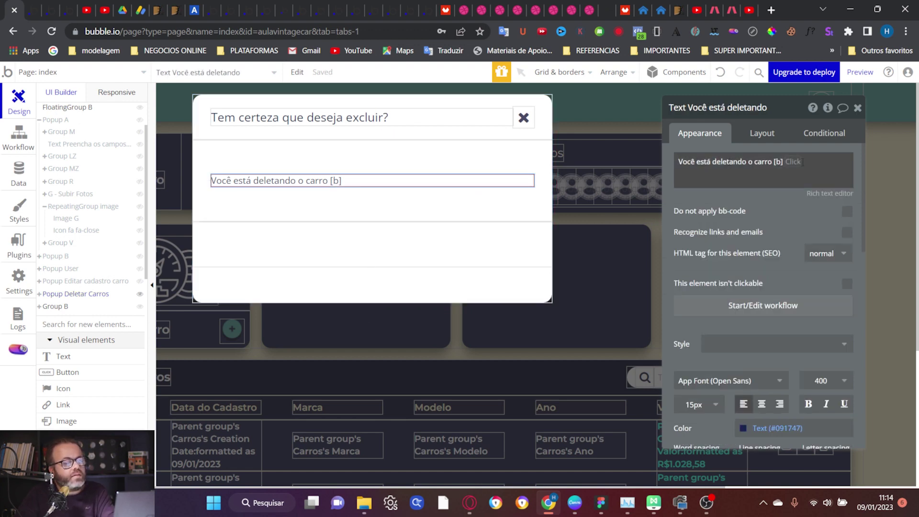
left_click(793, 162)
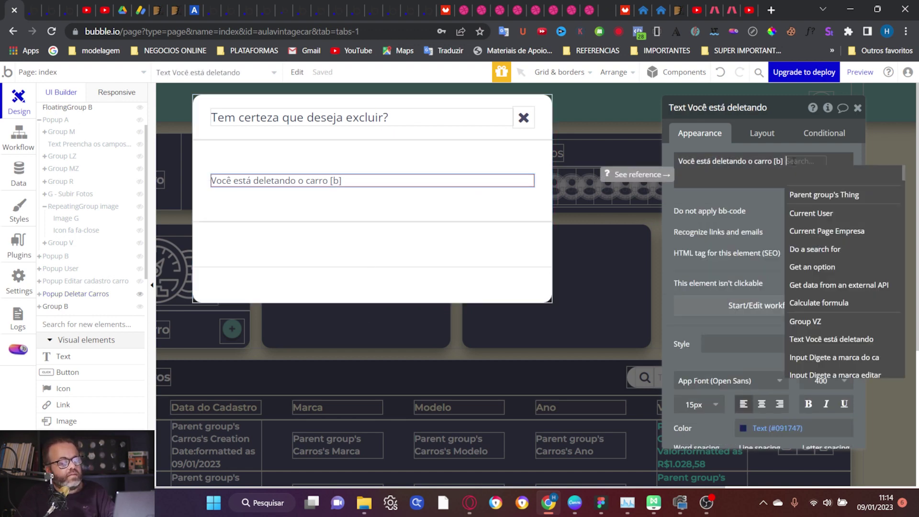
type("pop")
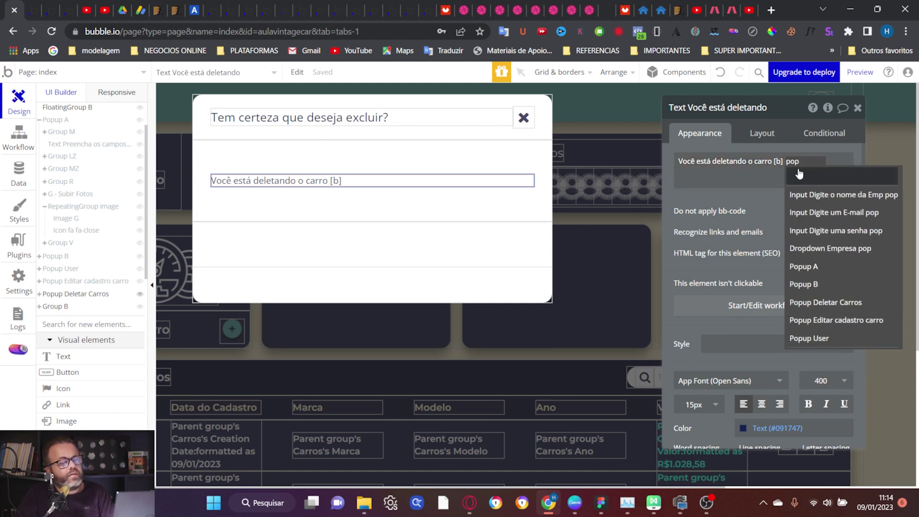
left_click(857, 303)
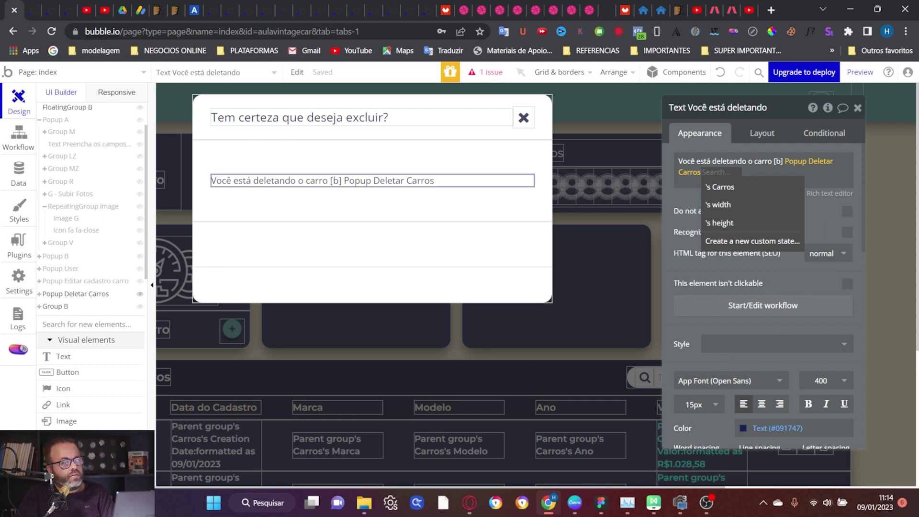
left_click(740, 192)
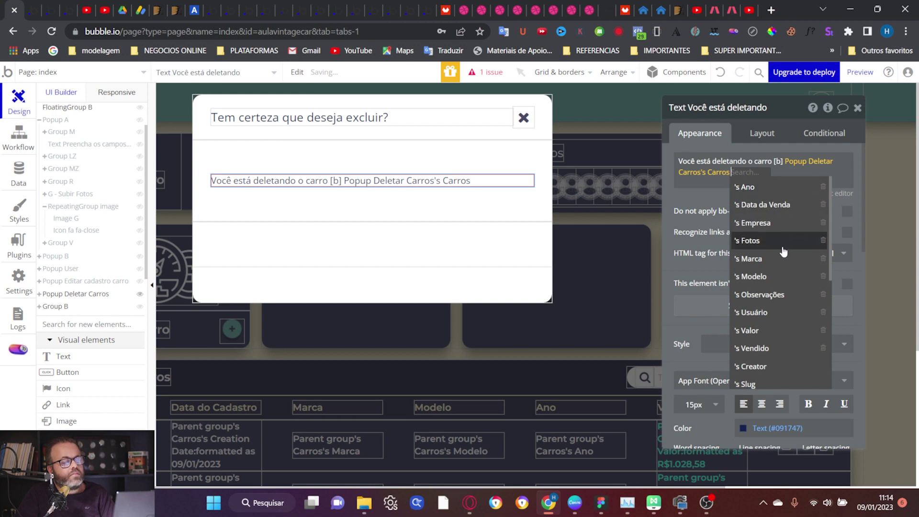
left_click(783, 276)
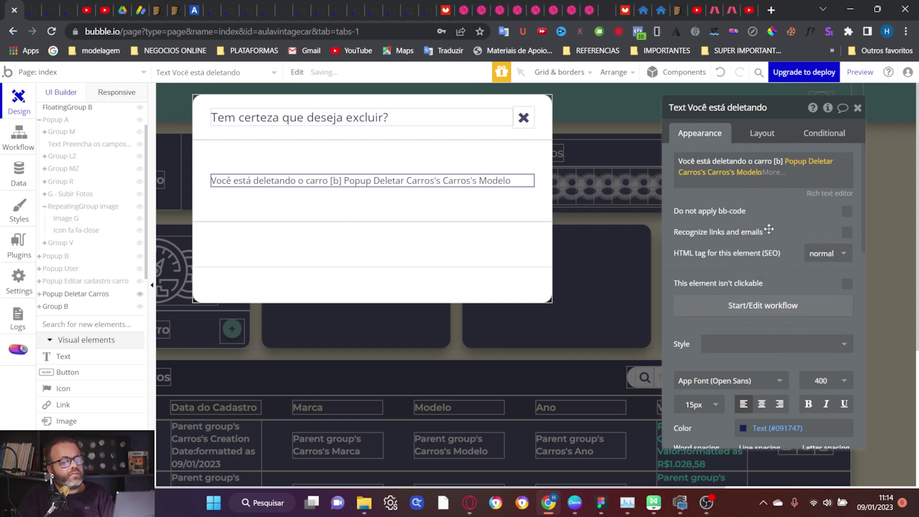
Add the dynamic value Popup Deletar Carros's Carros's Marca after the Modelo expression in the message text
left_click(777, 174)
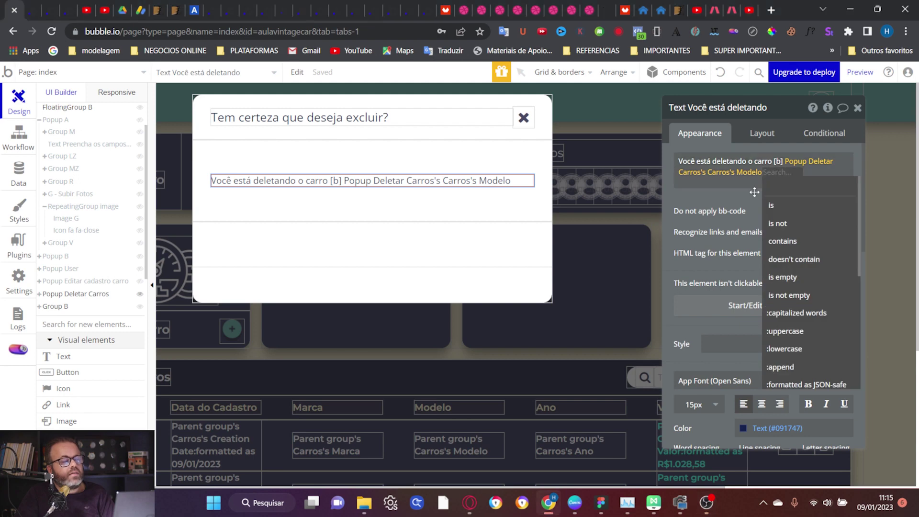
left_click(778, 180)
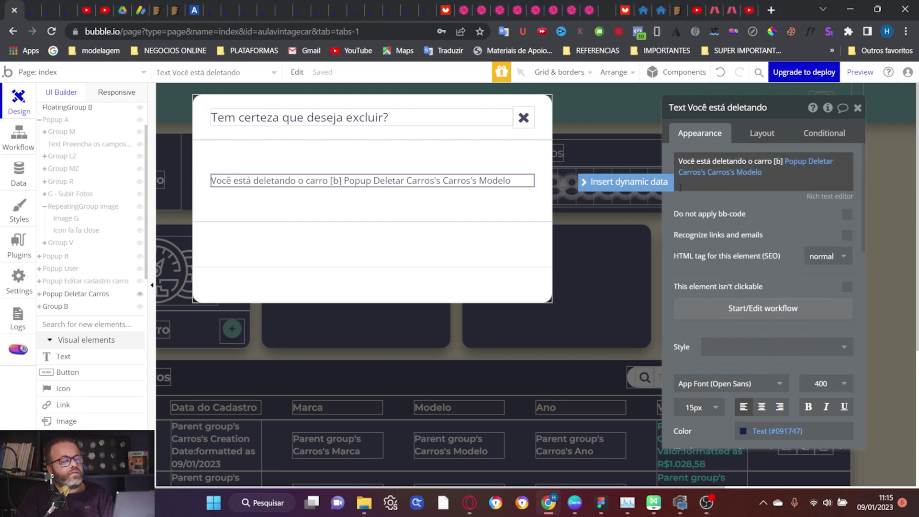
left_click(655, 187)
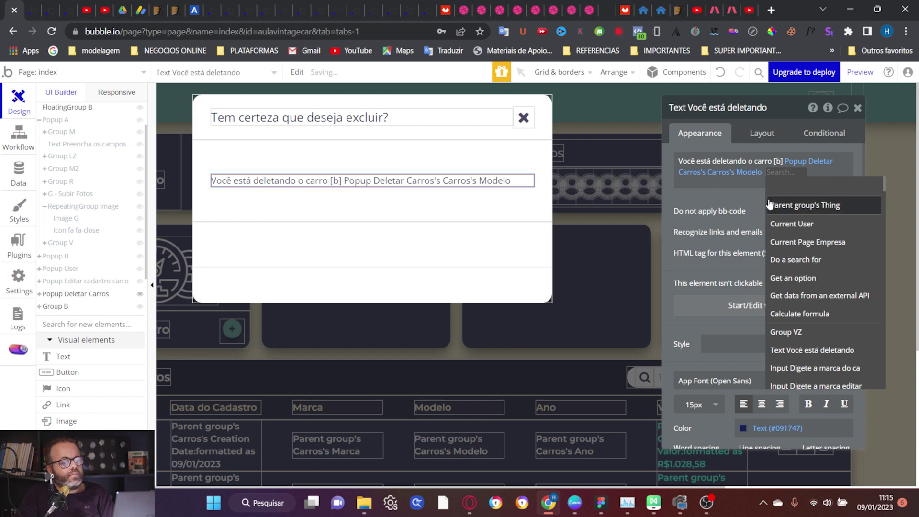
type("pop")
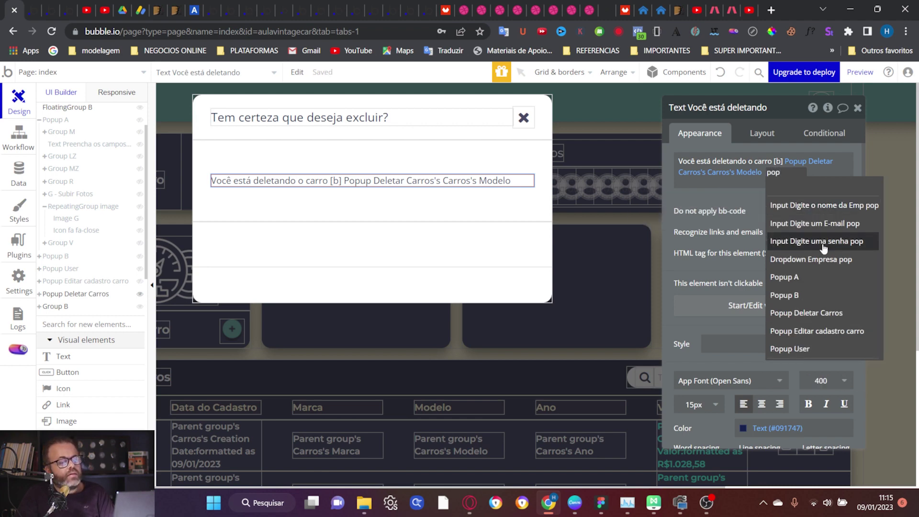
left_click(845, 313)
left_click(713, 197)
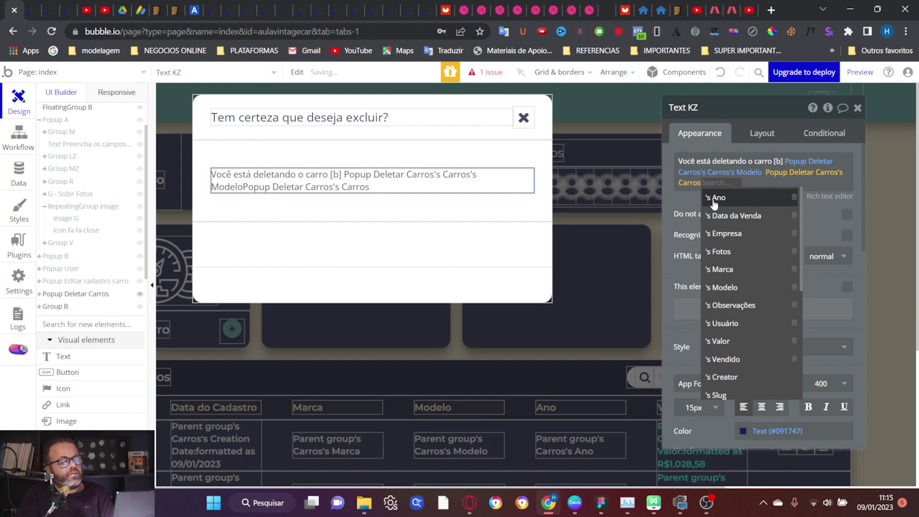
left_click(741, 269)
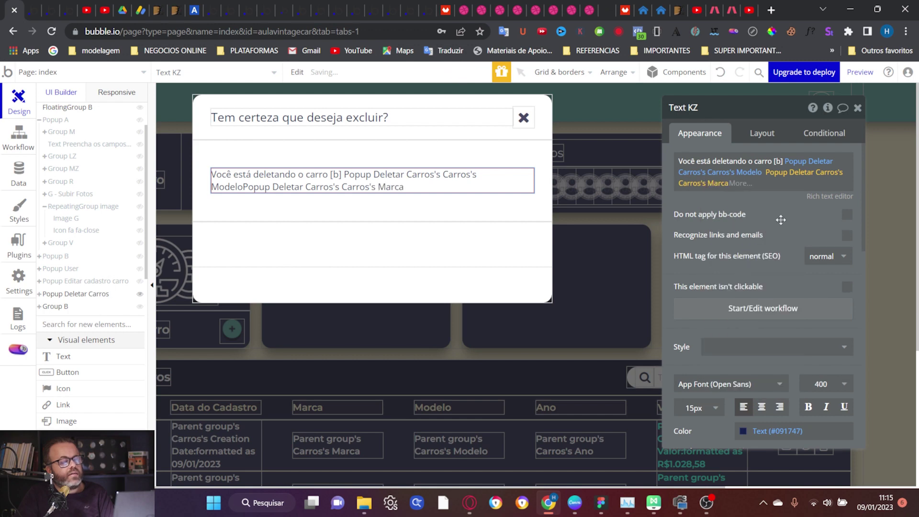
Add the dynamic value Popup Deletar Carros's Carros's Ano after the Marca expression in the message text
left_click(767, 191)
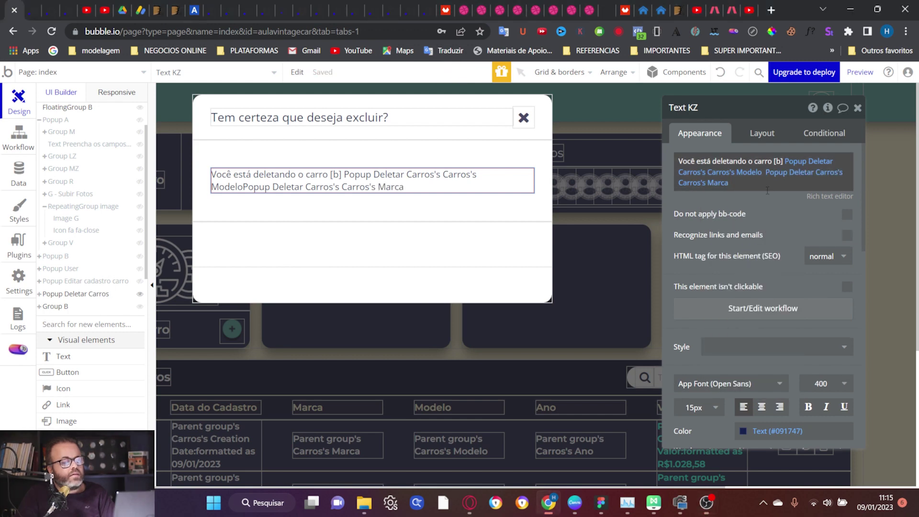
left_click(654, 199)
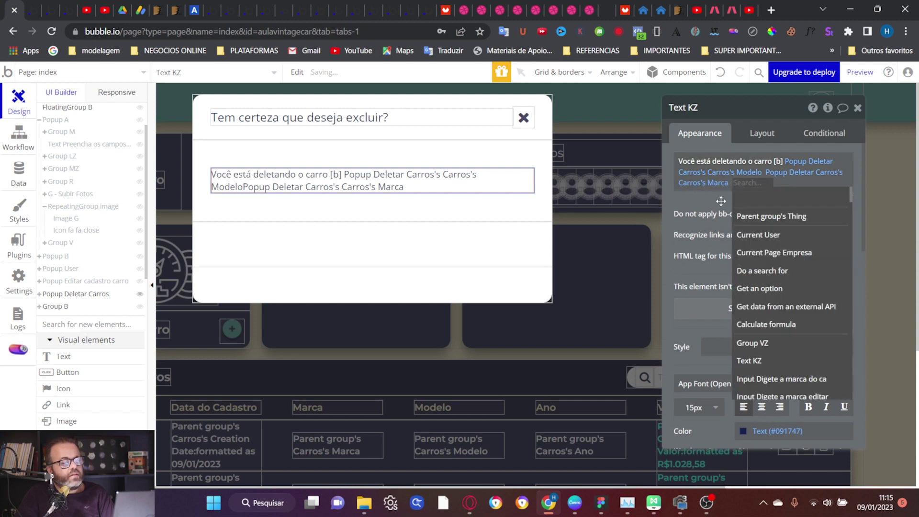
type("pop")
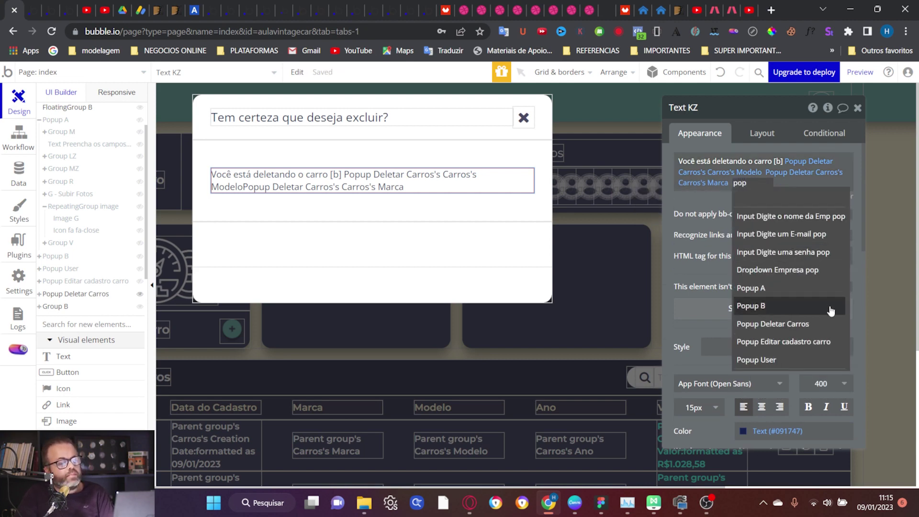
left_click(807, 324)
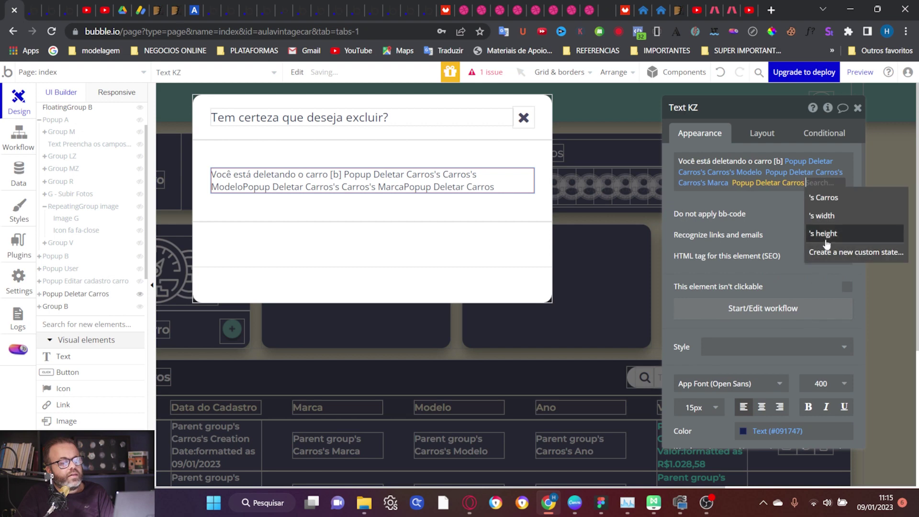
left_click(824, 198)
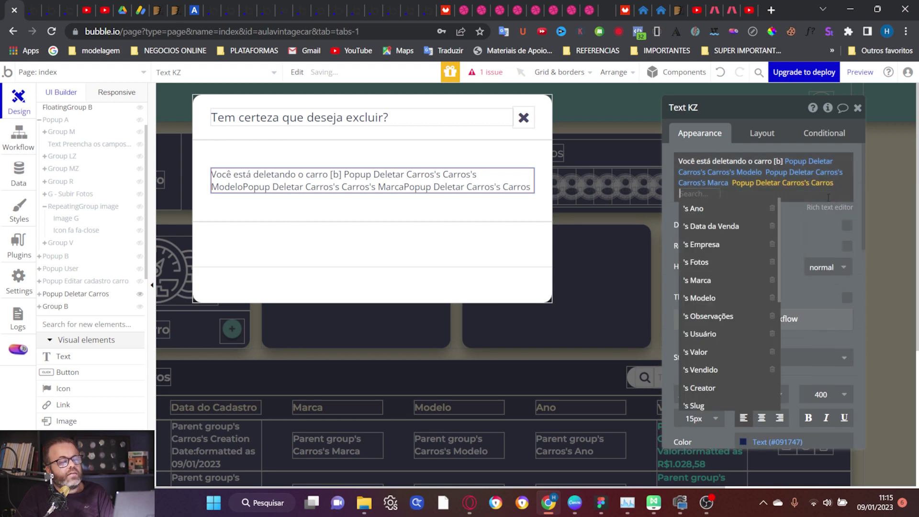
left_click(736, 211)
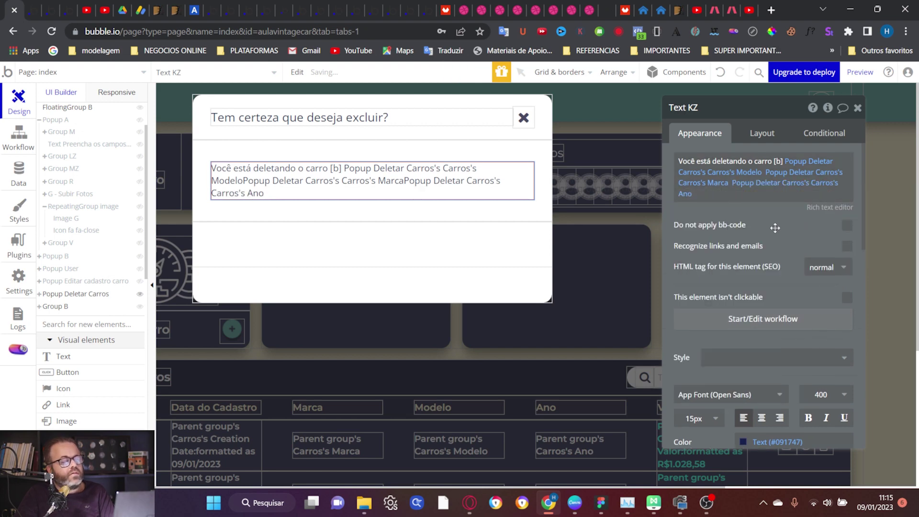
Finish the message on new lines with "[/b]", "Essa alteração não pode ser desfeita." and "[b]Você tem certeza[/b] que deseja excluir esse carro?"
left_click(731, 184)
key("Return")
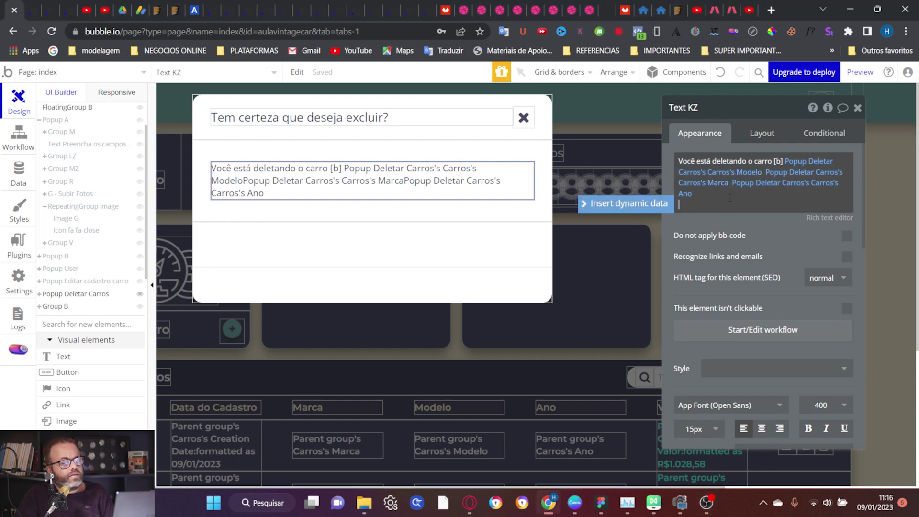
type("[/b]  Essa alteração não pode ser desfeita.  [b]Você tem certeza[/b] que deseja excluir esse carro?")
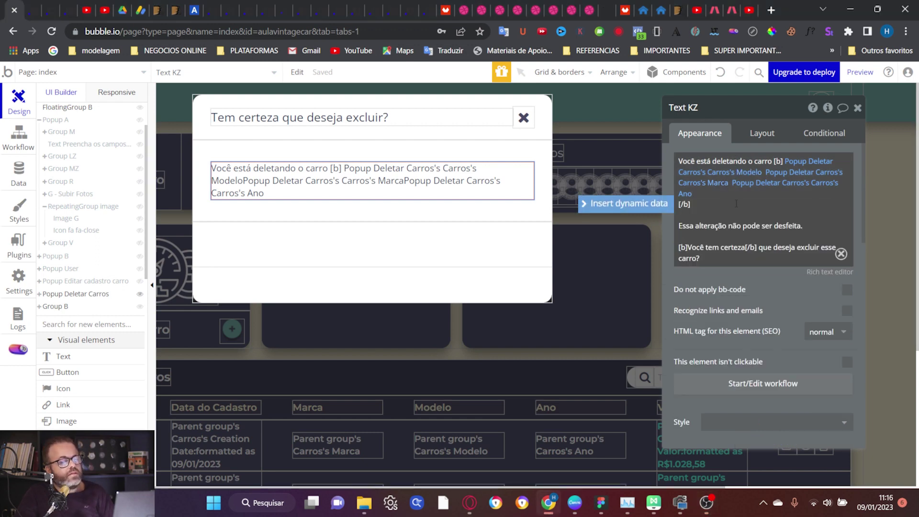
left_click(338, 214)
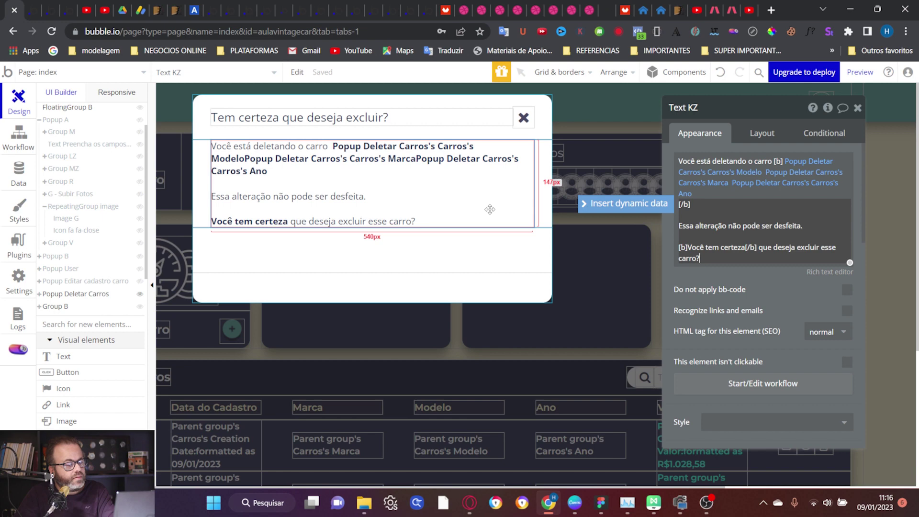
Copy the group with the Cancelar and Cadastrar buttons from Popup A into the empty group below the message in Popup Deletar Carros
left_click(459, 259)
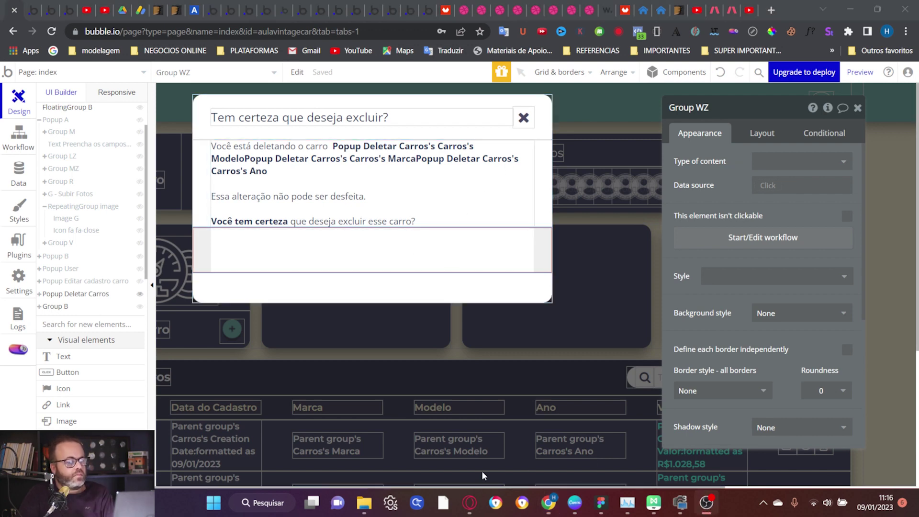
scroll(86, 173, "up", 2)
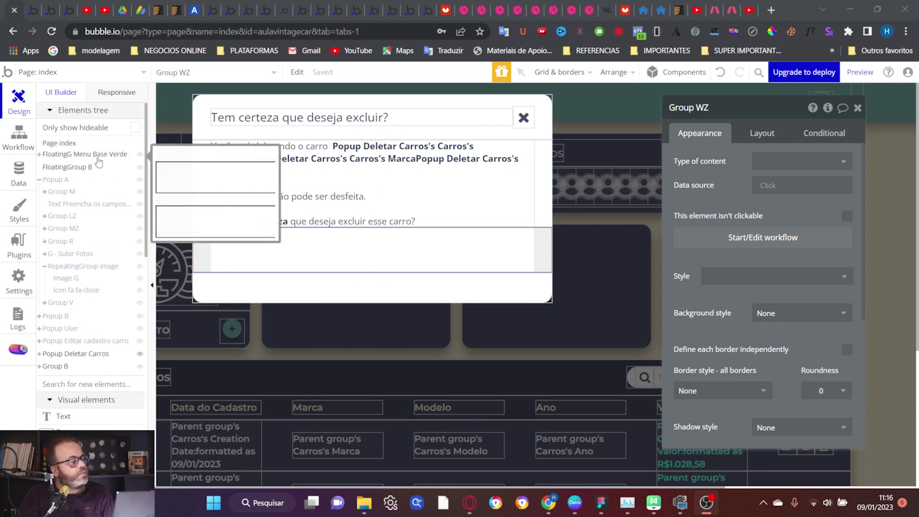
left_click(60, 180)
scroll(550, 335, "down", 5)
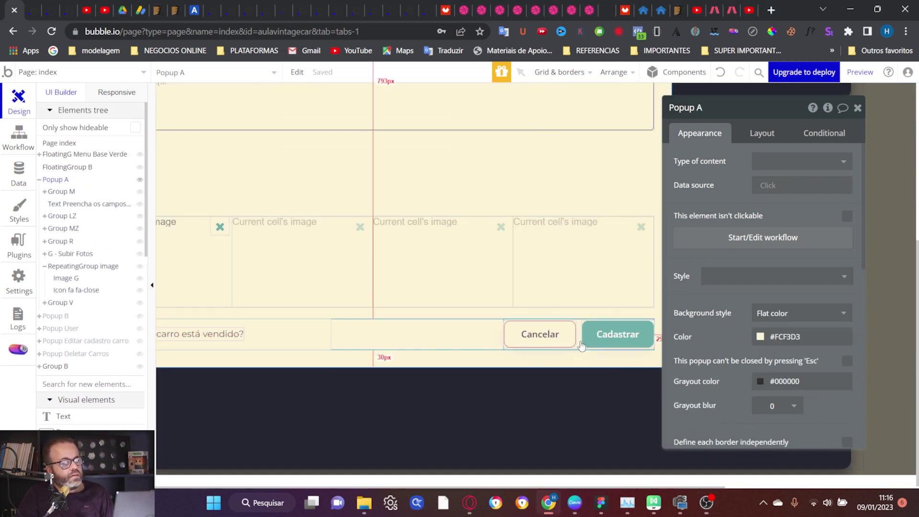
left_click(577, 325)
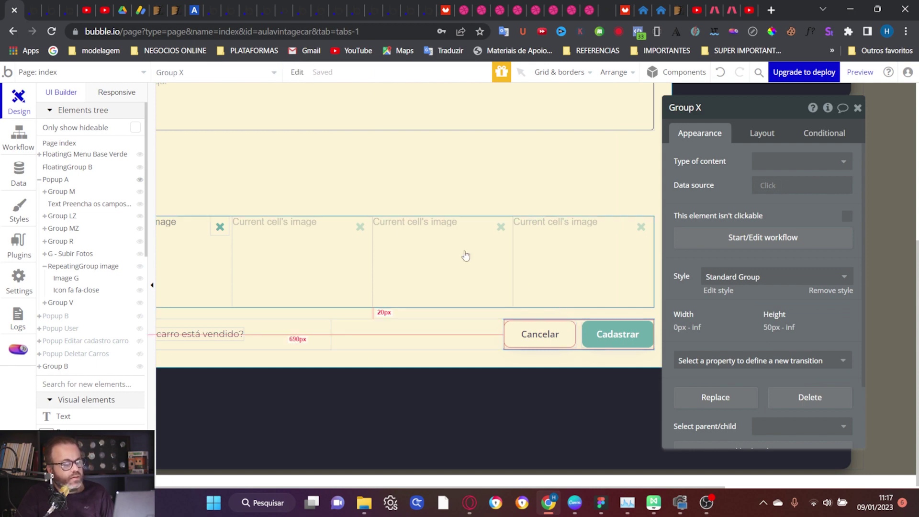
scroll(88, 249, "down", 3)
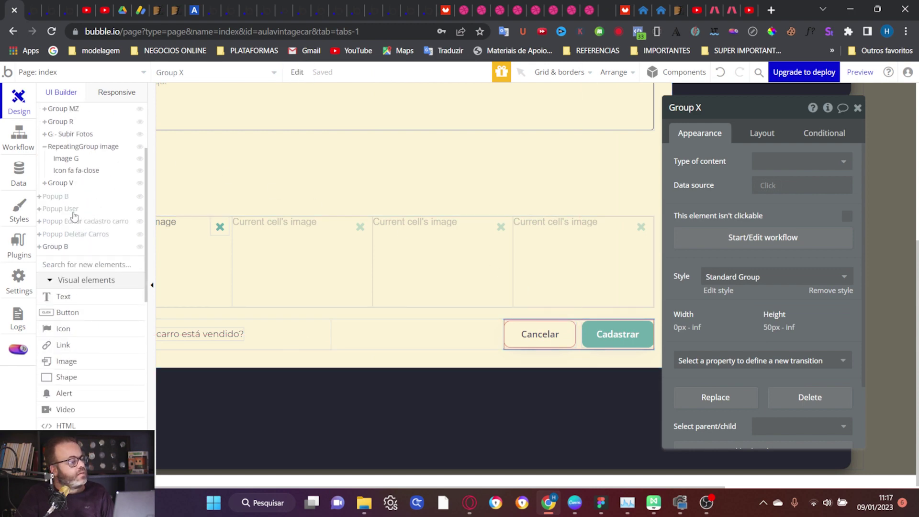
left_click(75, 235)
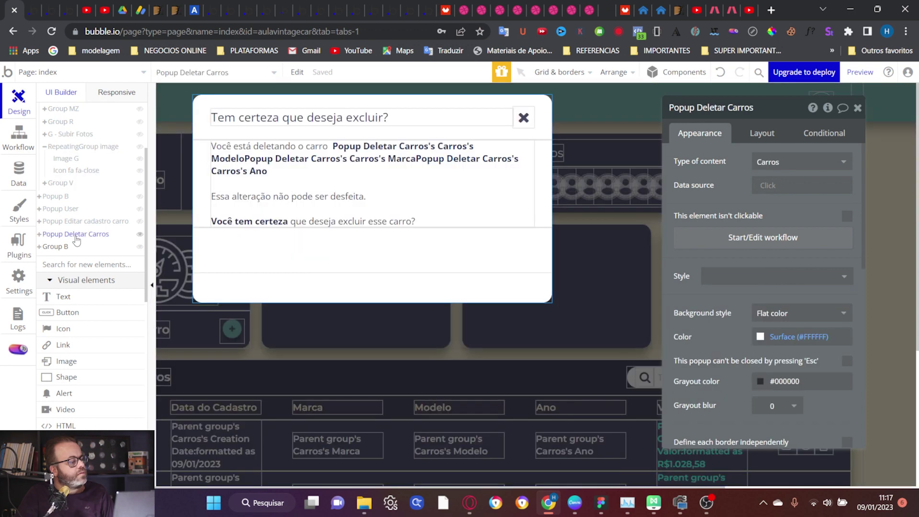
left_click(385, 252)
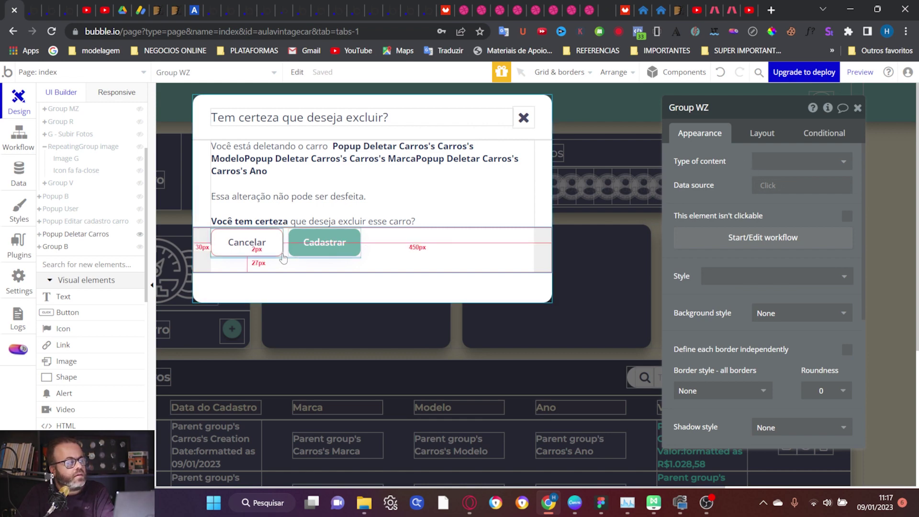
Center the copied button group vertically in its row and right-align the contents of the parent group below the message
left_click(290, 238)
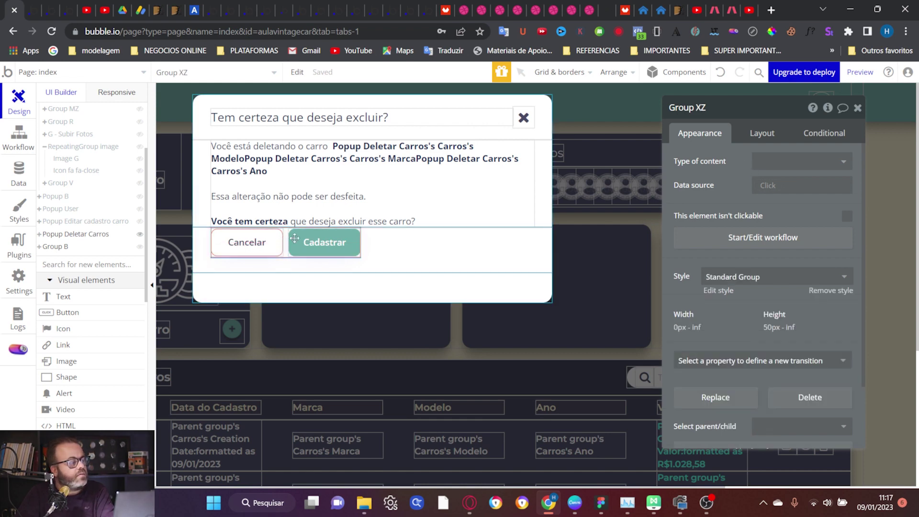
left_click(761, 134)
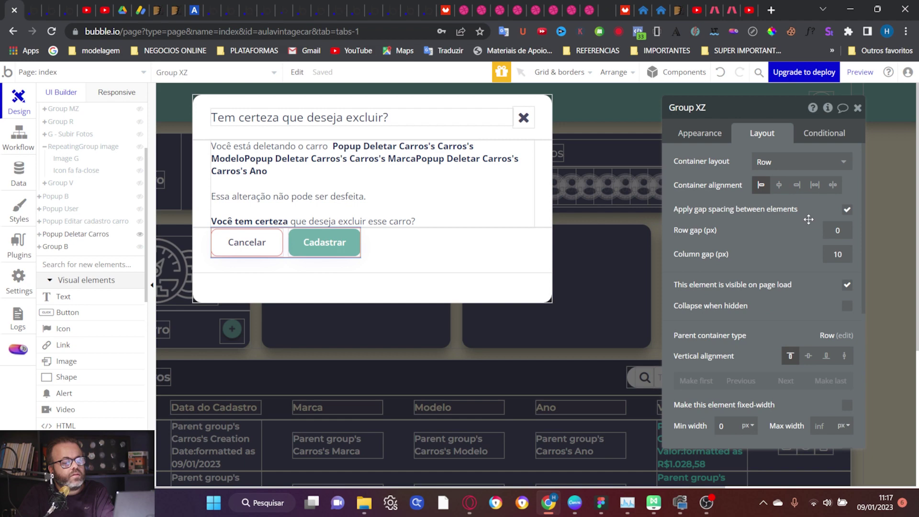
left_click(813, 357)
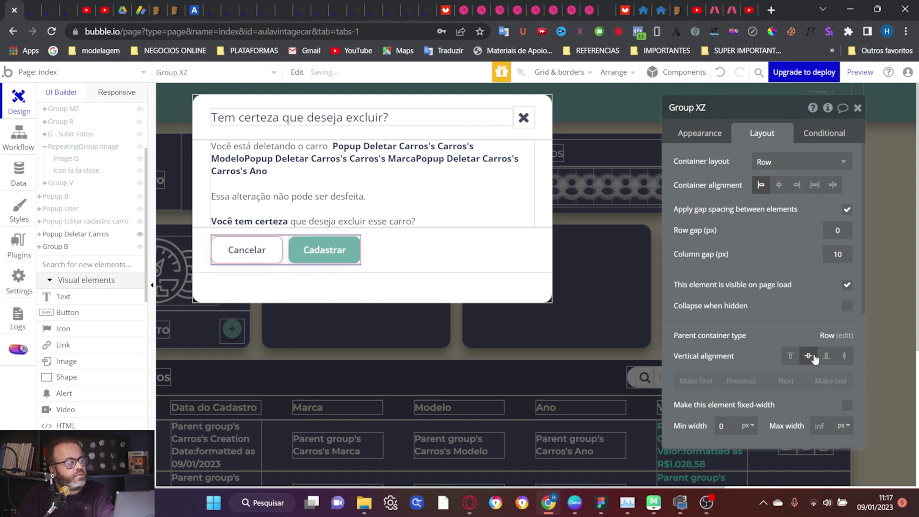
left_click(797, 185)
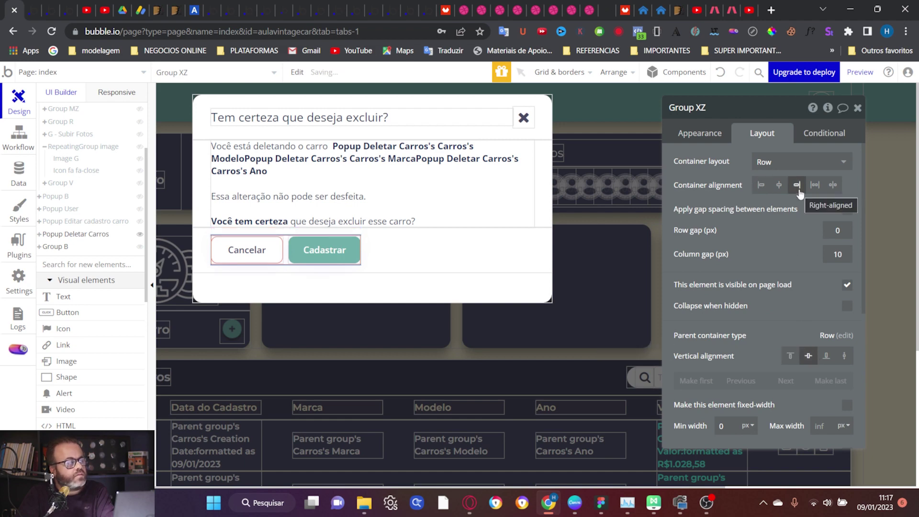
left_click(762, 190)
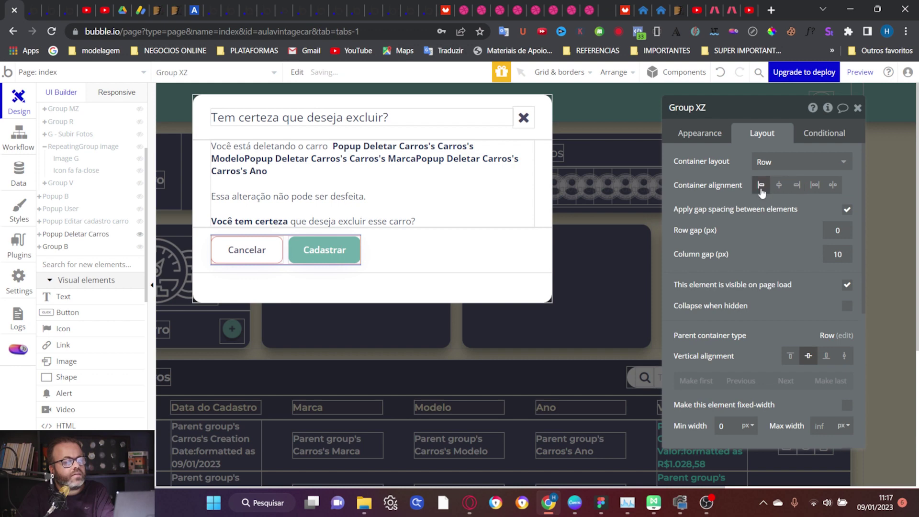
left_click(481, 258)
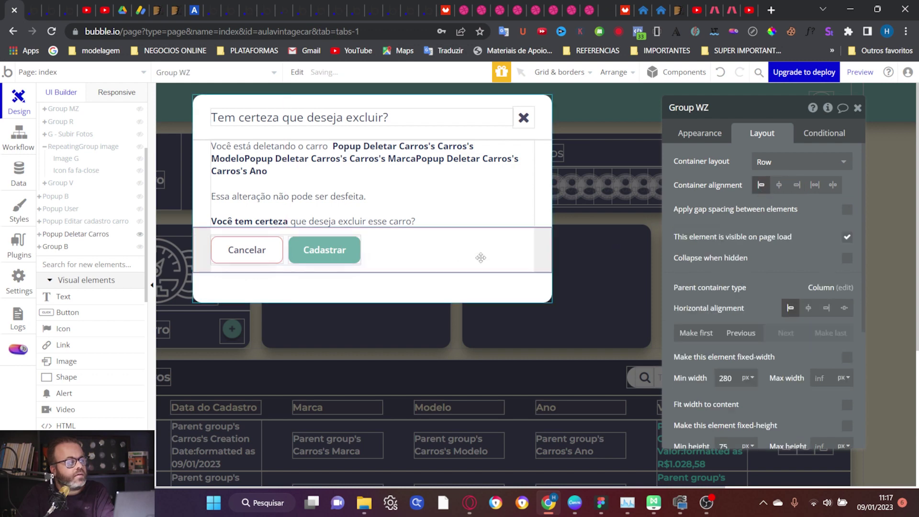
left_click(798, 187)
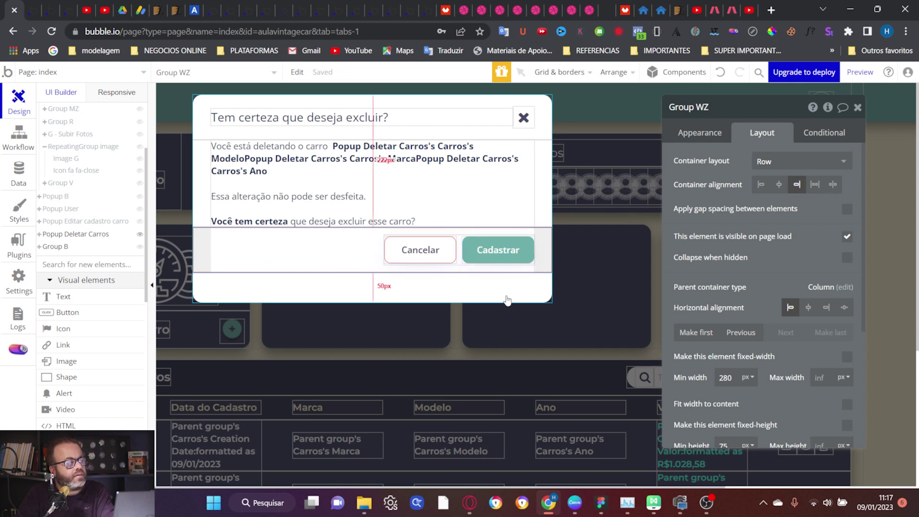
Copy the border color #E26B5A from the Cancelar button in Popup A and return to Popup Deletar Carros
left_click(501, 264)
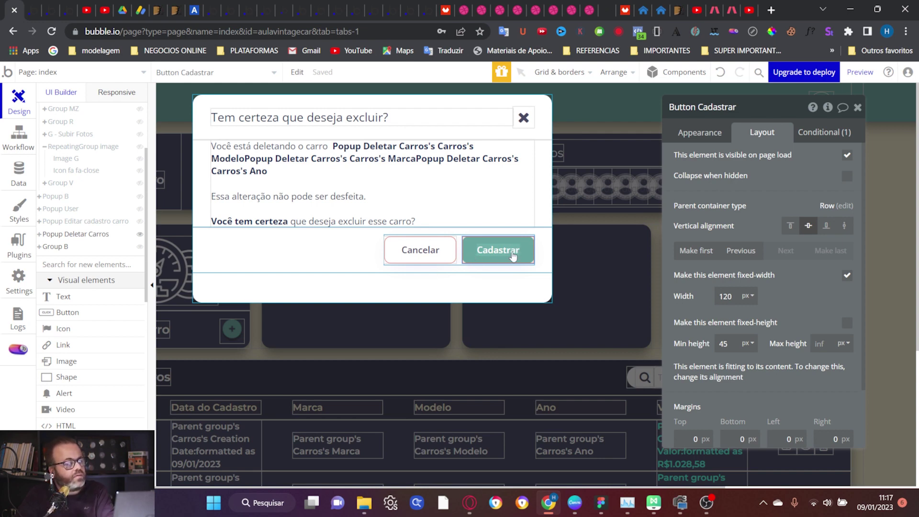
scroll(71, 143, "up", 2)
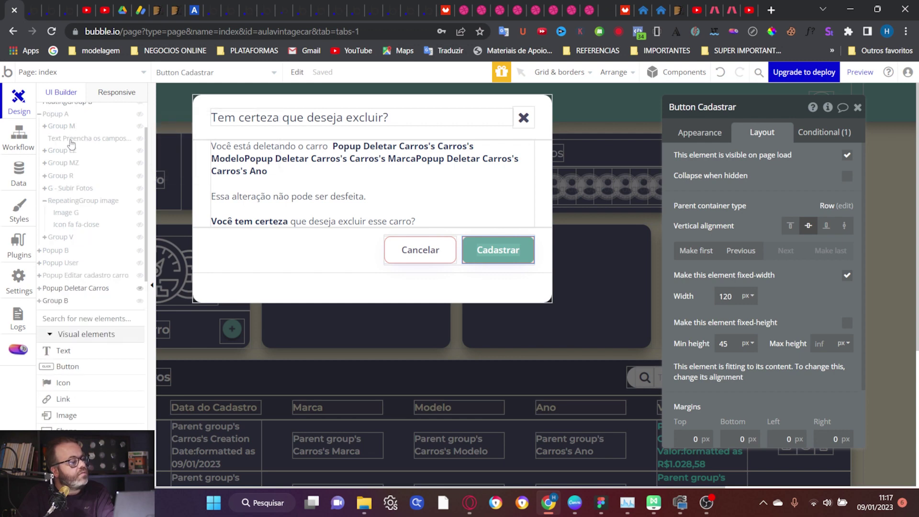
scroll(72, 153, "up", 2)
left_click(64, 180)
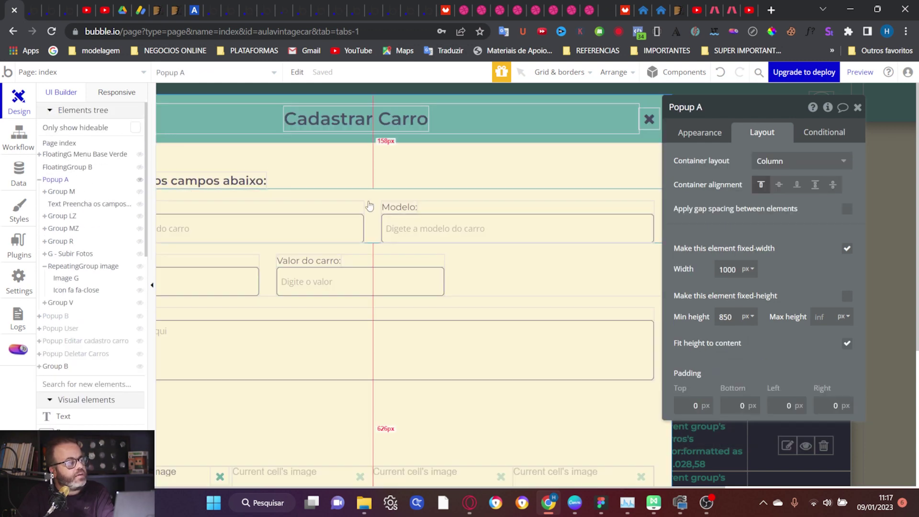
scroll(550, 288, "down", 5)
left_click(567, 337)
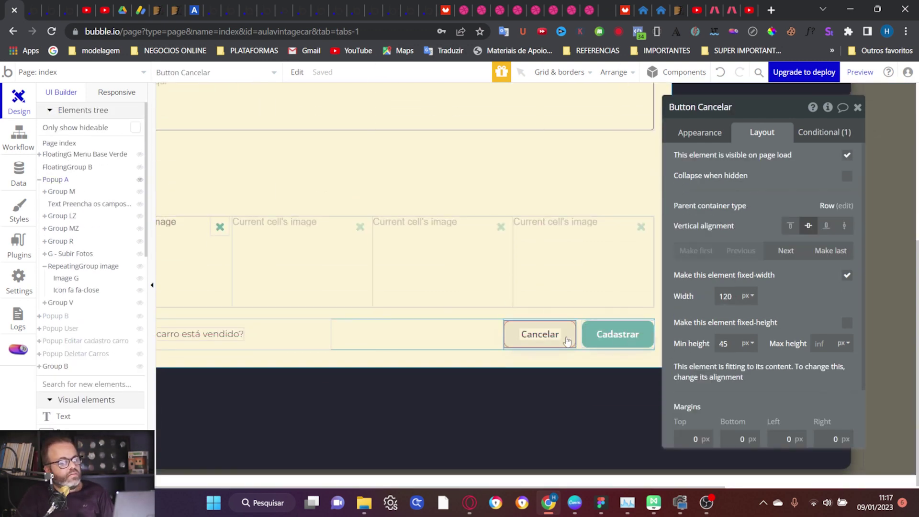
left_click(702, 137)
scroll(742, 194, "down", 6)
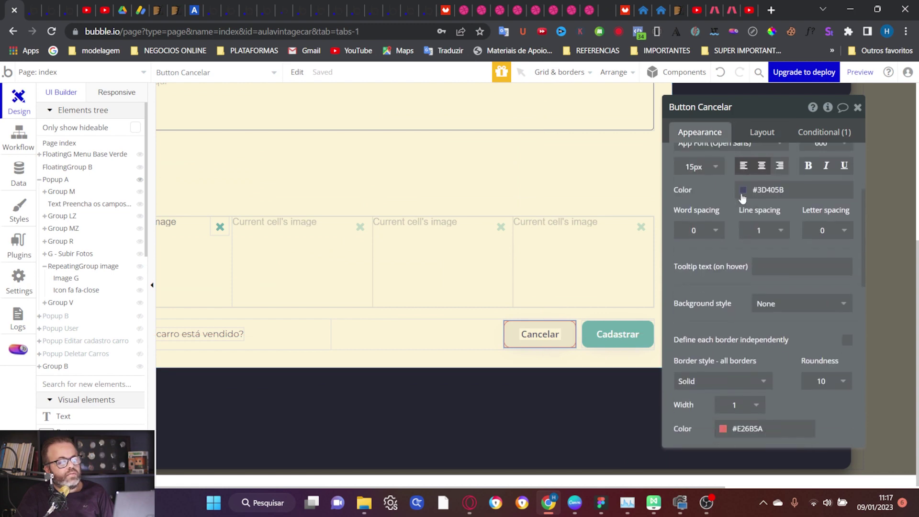
double_click(746, 276)
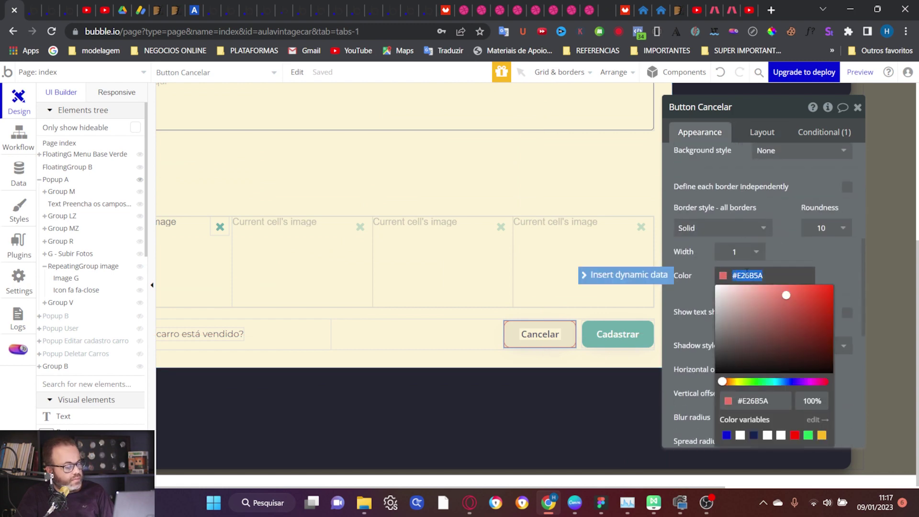
left_click(75, 354)
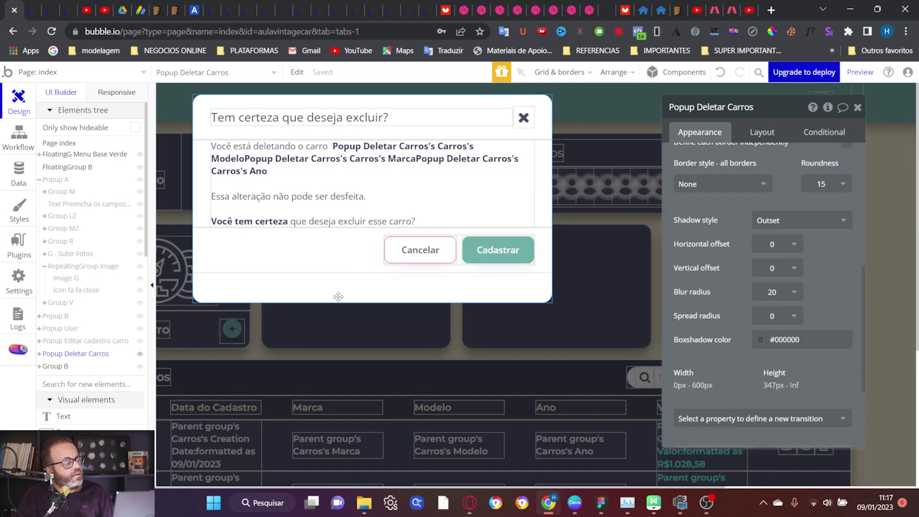
Set the background color of the Cadastrar button in Popup Deletar Carros to #E26B5A
left_click(440, 253)
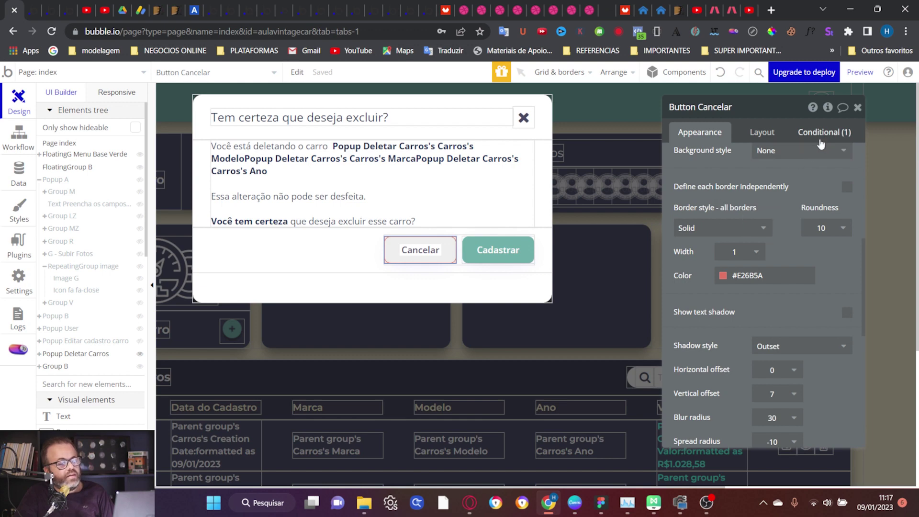
left_click(514, 253)
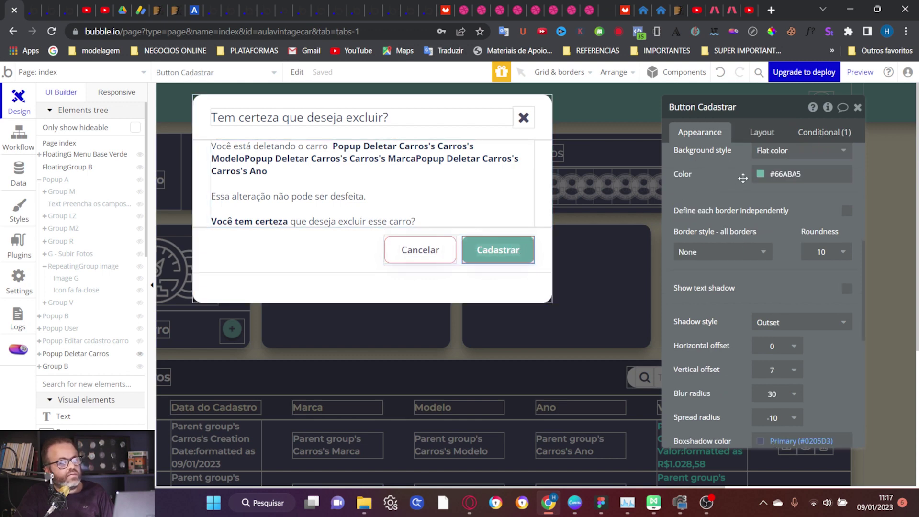
left_click(804, 176)
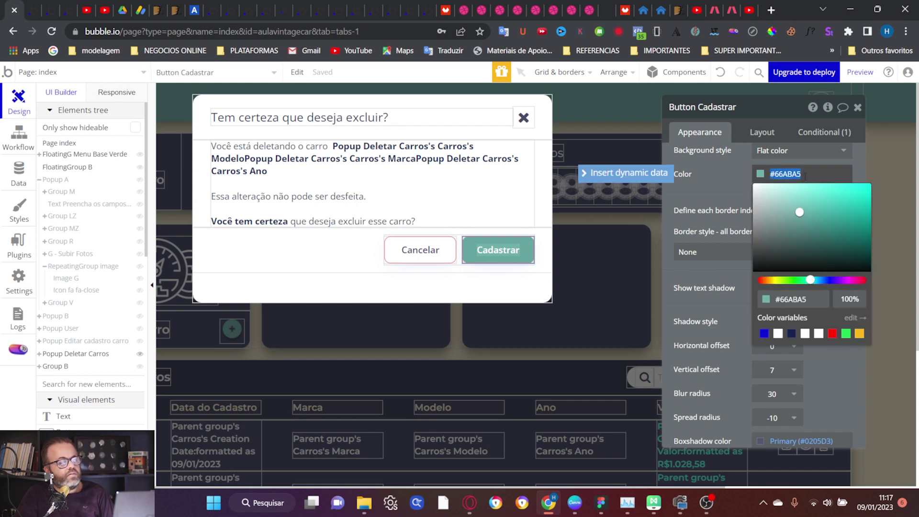
type("#E26B5A")
left_click(712, 189)
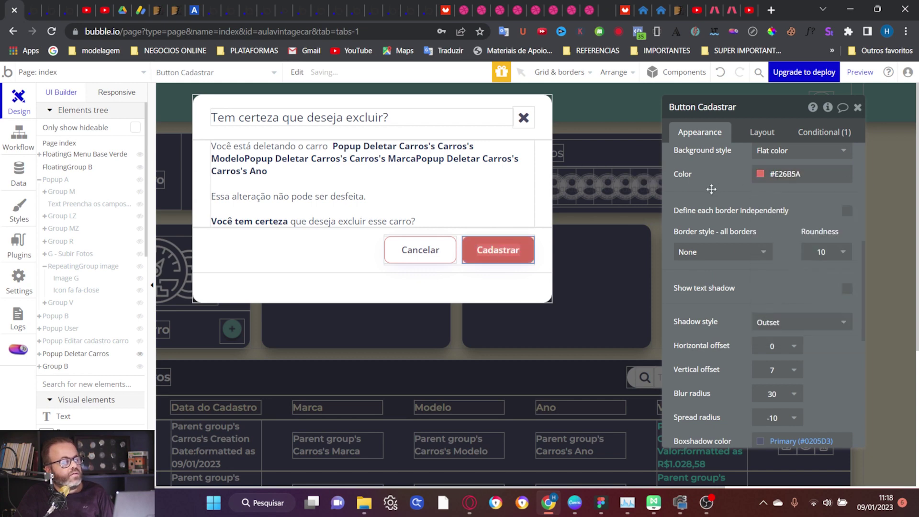
key("alt+Tab")
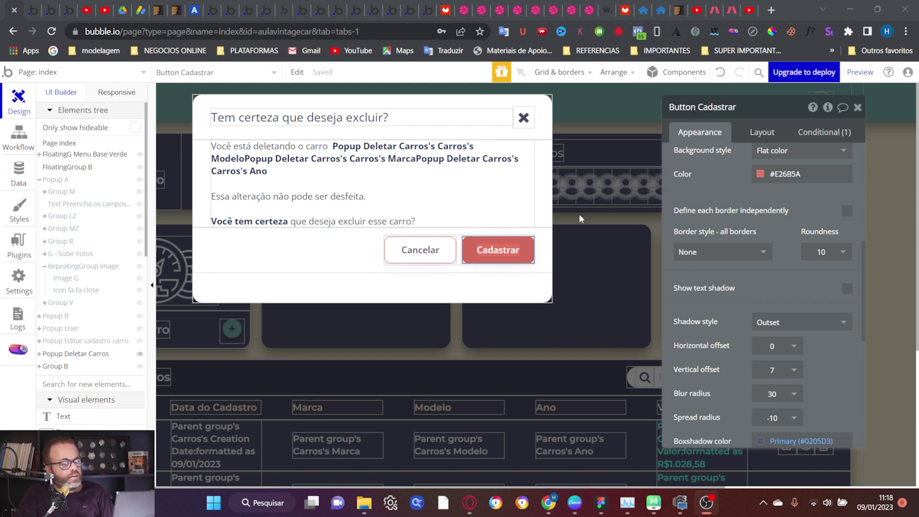
Replace the Cadastrar button's caption with "[fa]trash[/fa] Sim, quero excluir"
left_click(512, 248)
scroll(733, 179, "up", 3)
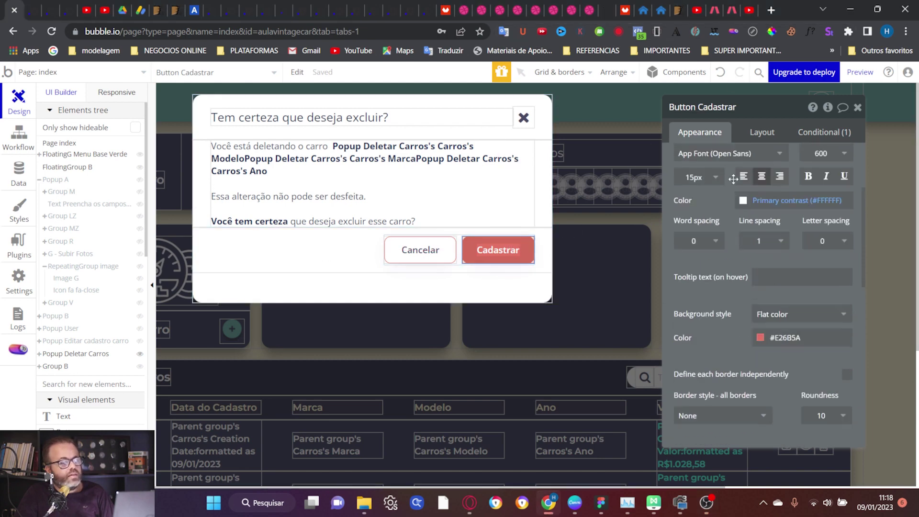
scroll(734, 178, "up", 3)
triple_click(729, 165)
type("[fa]trash[/fa] Sim, quero excluir")
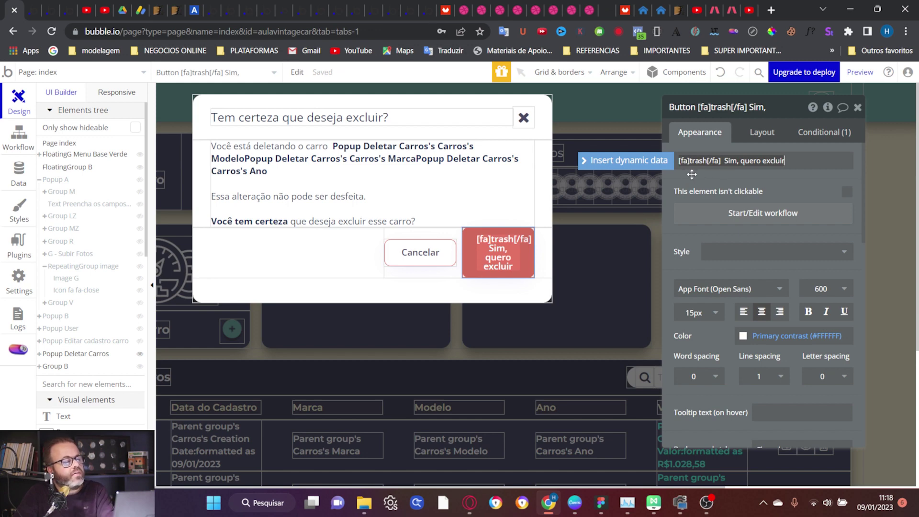
left_click(692, 175)
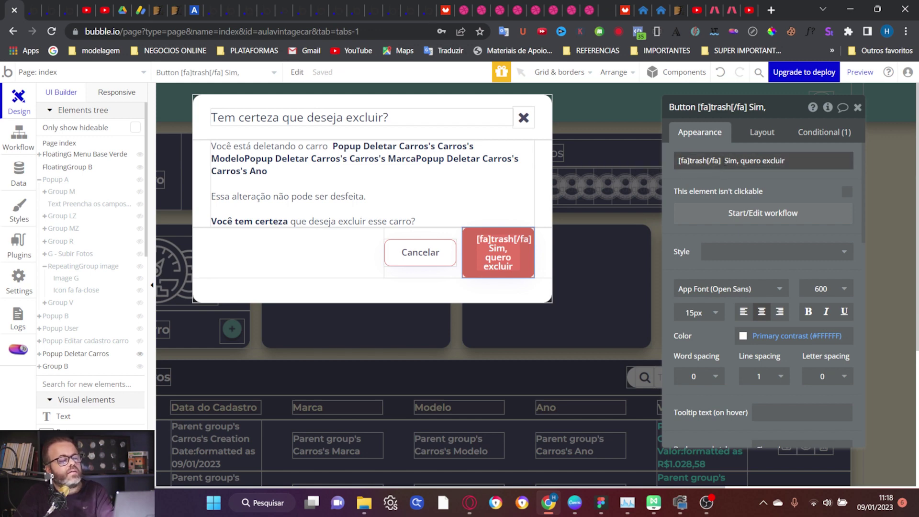
Remove the "[fa]trash[/fa]" icon code from the red button's caption, keeping only "Sim, quero excluir"
left_click(726, 162)
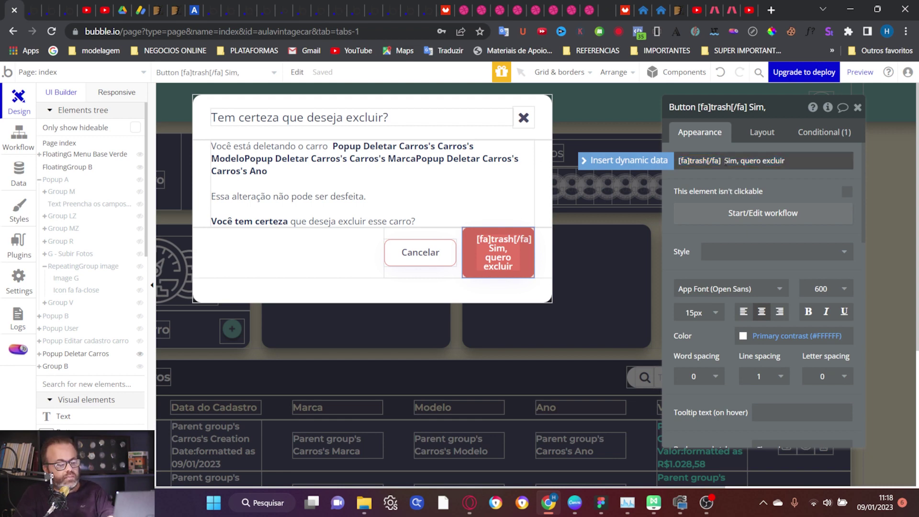
key("BackSpace")
key("BackSpace")
key("BackSpace")
key("BackSpace")
key("BackSpace")
key("BackSpace")
key("BackSpace")
key("BackSpace")
key("BackSpace")
key("BackSpace")
key("BackSpace")
key("BackSpace")
key("BackSpace")
key("BackSpace")
key("BackSpace")
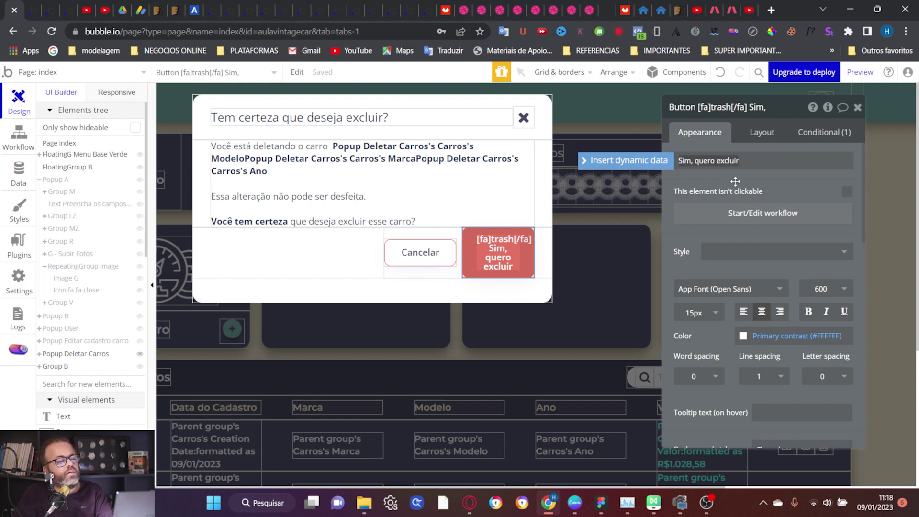
left_click(736, 179)
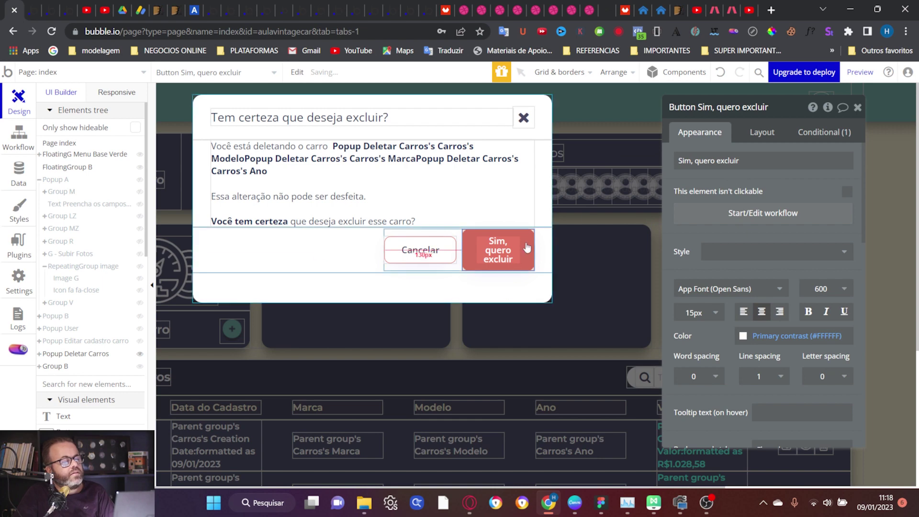
Keep the "Sim, quero excluir" button fixed-width and set its width to 200 px
left_click(760, 133)
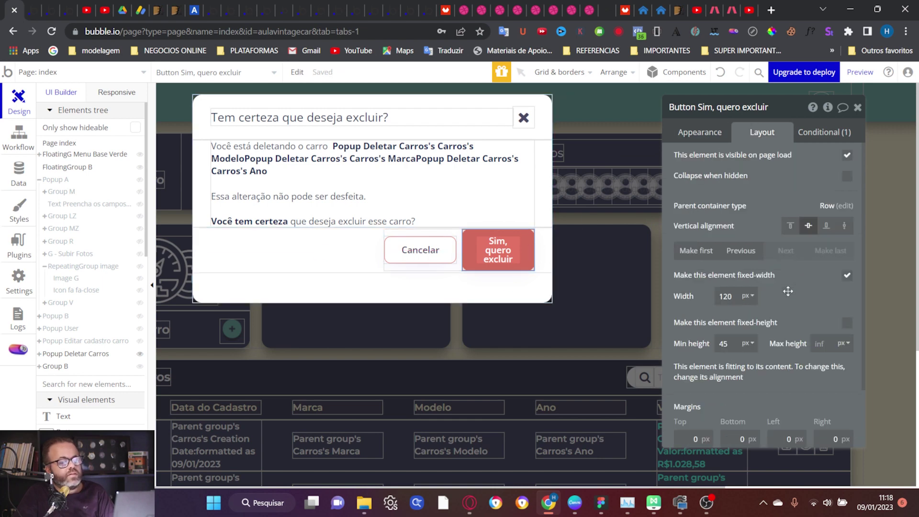
left_click(847, 277)
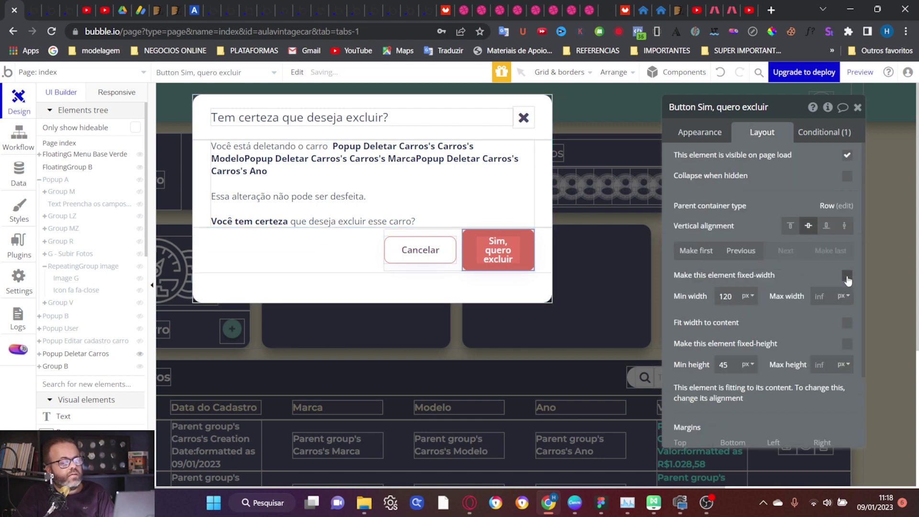
left_click(847, 277)
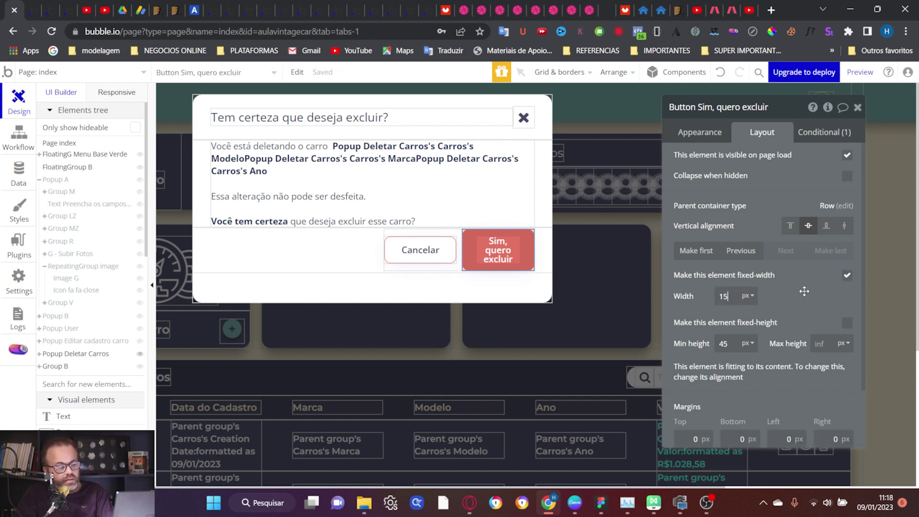
type("0")
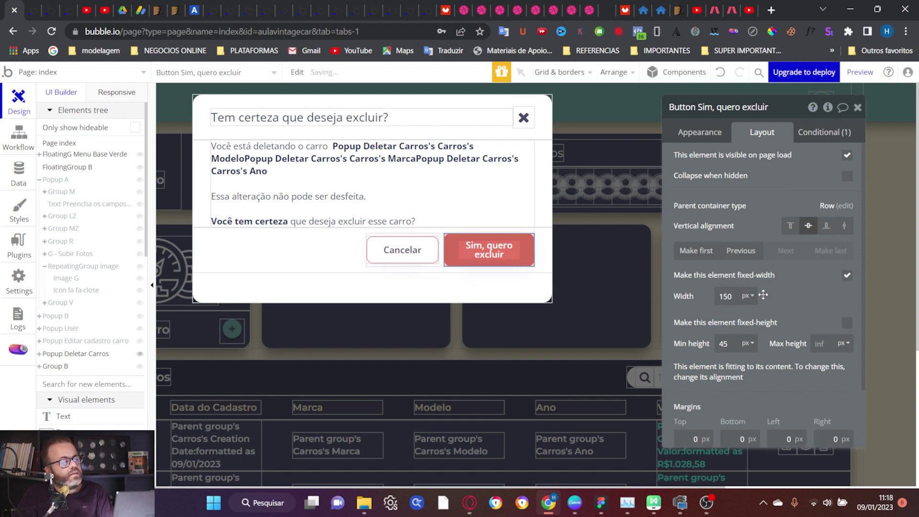
key("ctrl+a")
type("200")
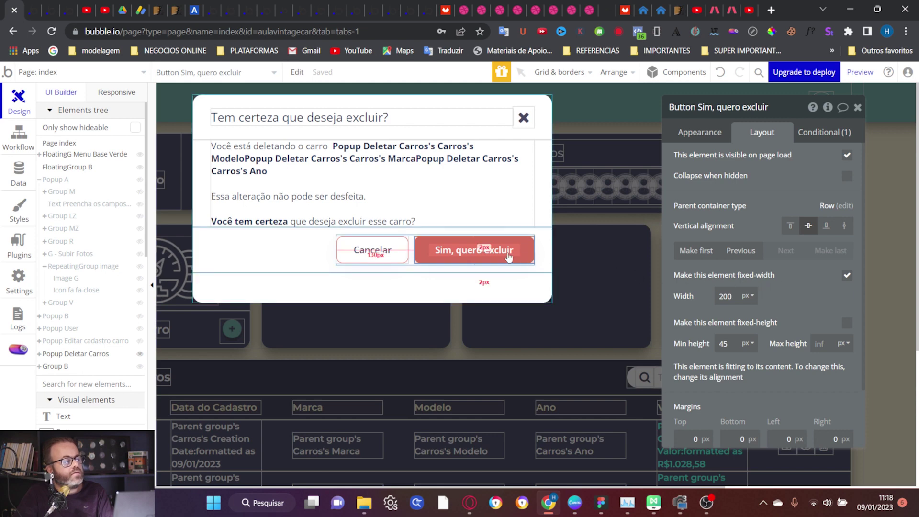
left_click(401, 253)
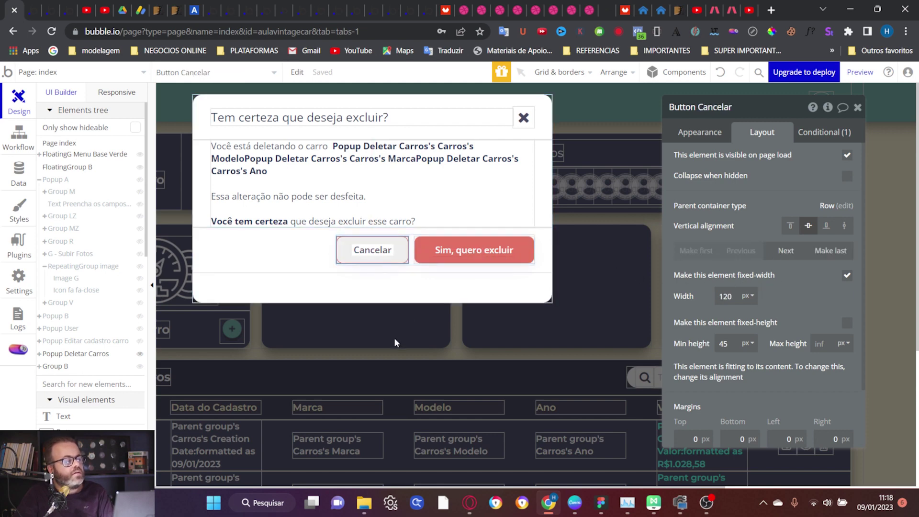
left_click(292, 261)
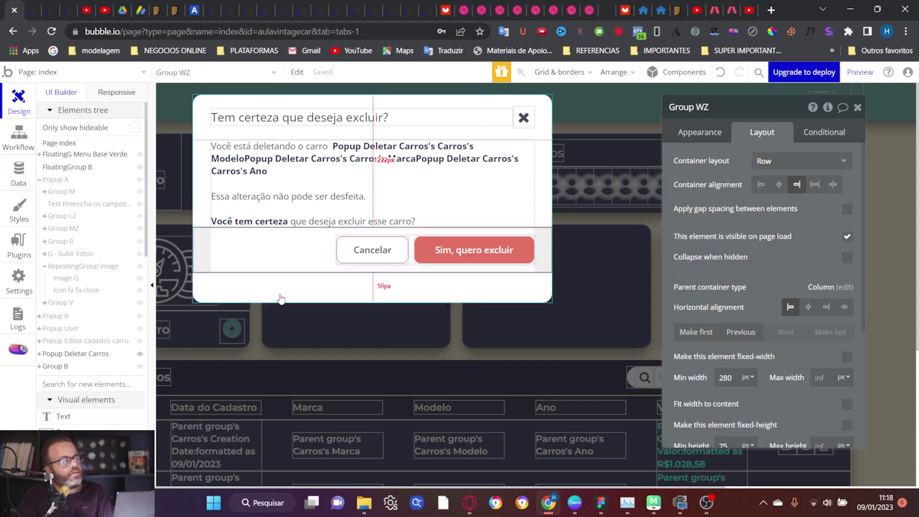
left_click(475, 252)
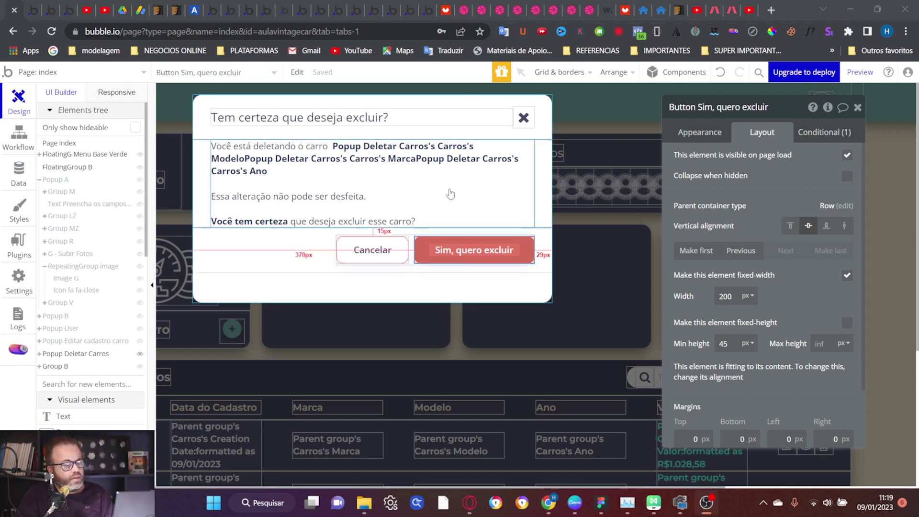
Set the top margin to 25 px on both the message group and the button group of Popup Deletar Carros
left_click(544, 159)
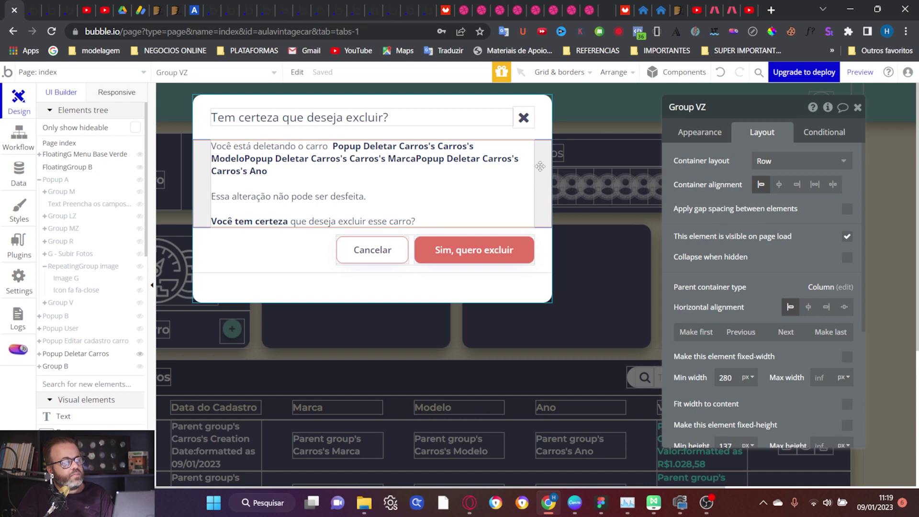
scroll(739, 161, "down", 5)
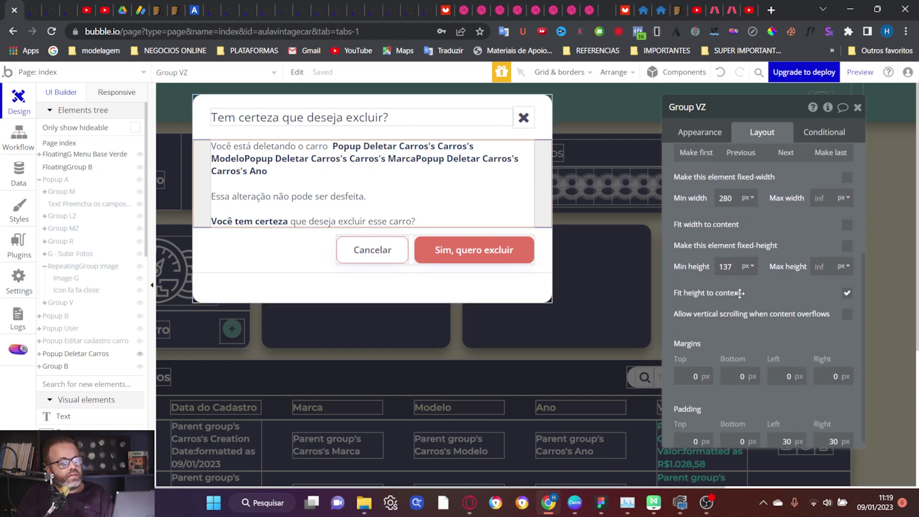
left_click(695, 368)
type("25")
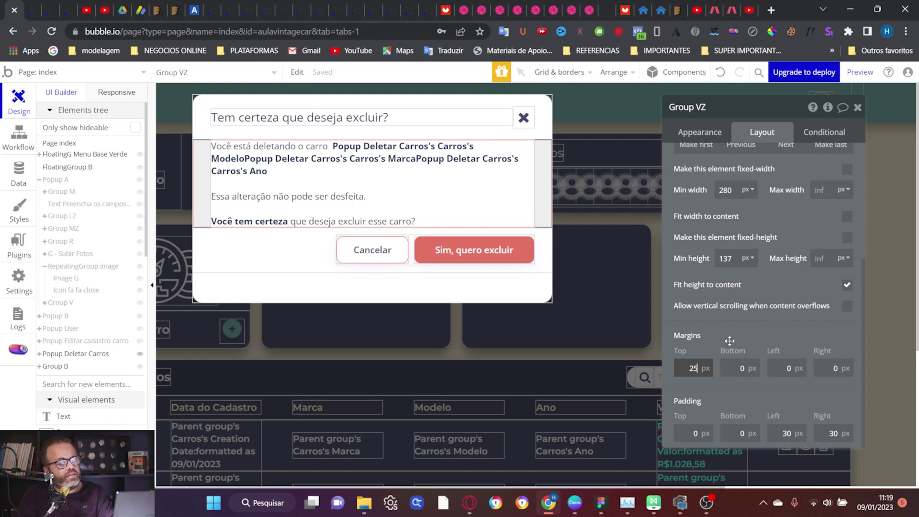
key("Return")
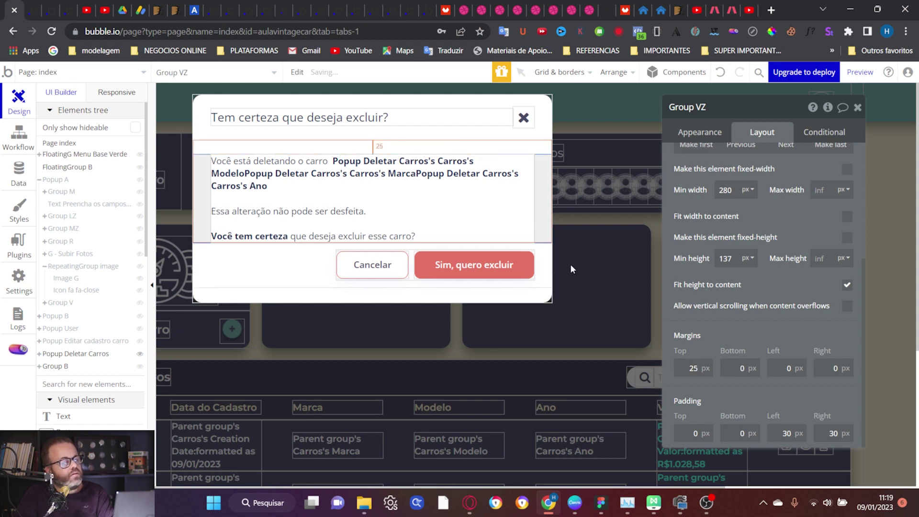
left_click(545, 252)
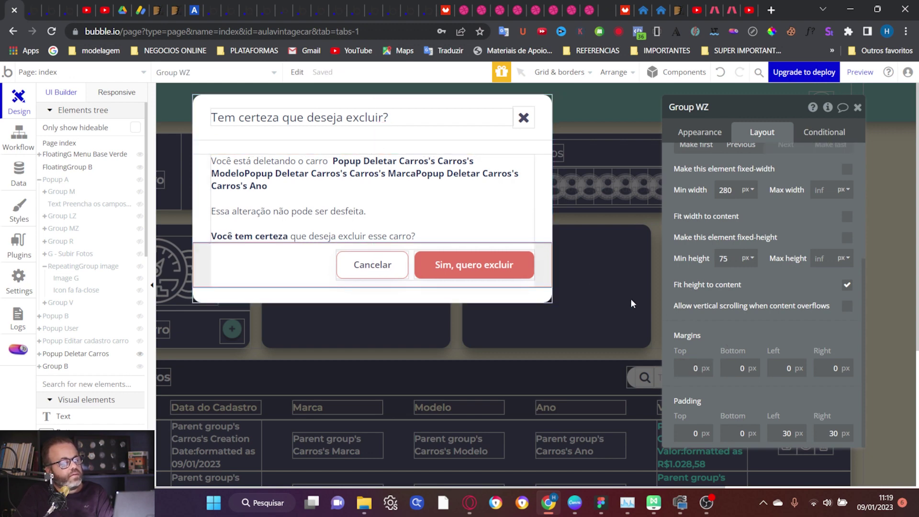
key("Return")
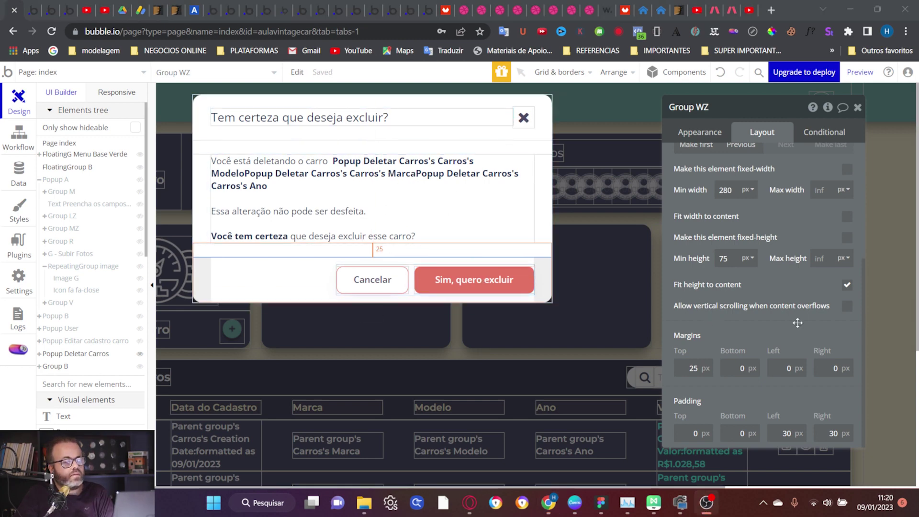
Start a click workflow for the trash icon in the Ações column of the car list
left_click_drag(766, 120, 344, 152)
left_click(718, 288)
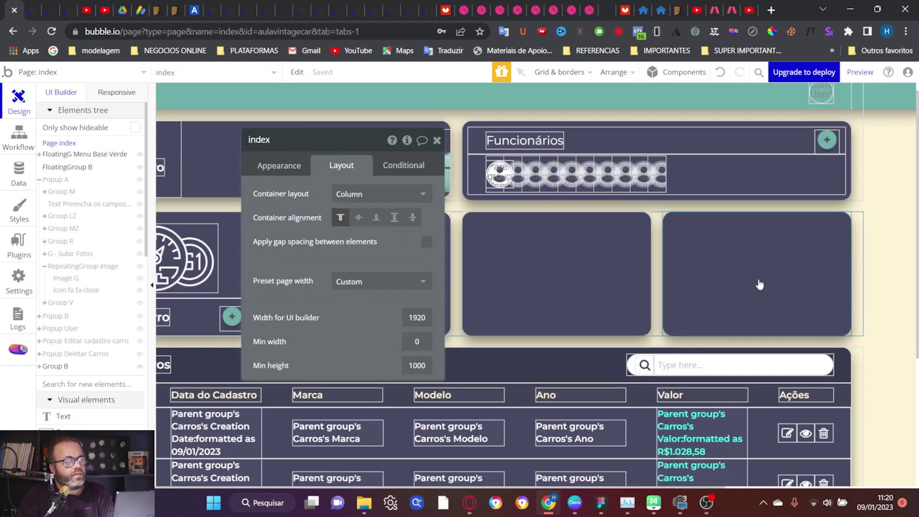
scroll(766, 297, "down", 4)
left_click(825, 267)
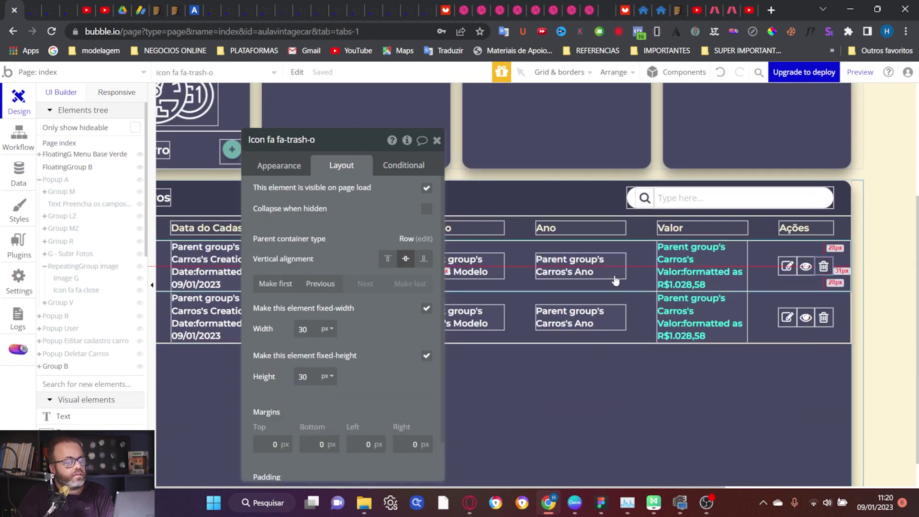
left_click_drag(337, 154, 451, 115)
left_click(406, 126)
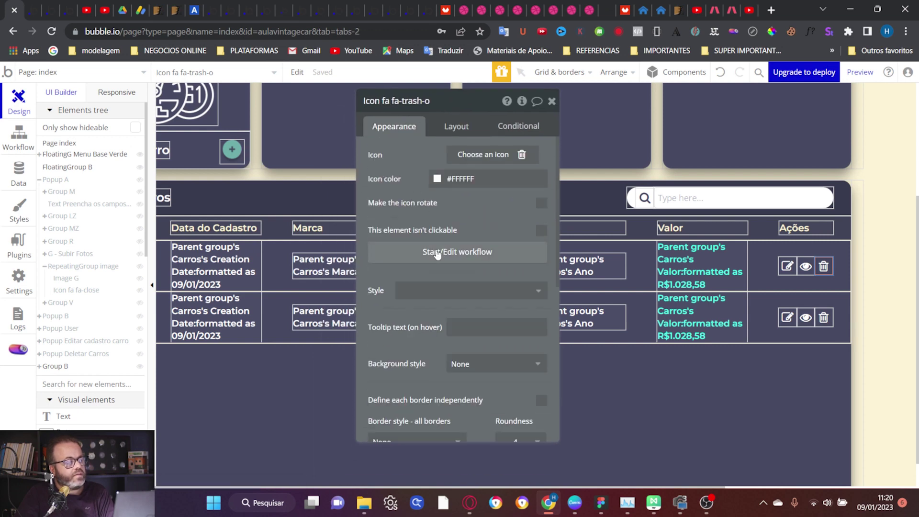
left_click(436, 252)
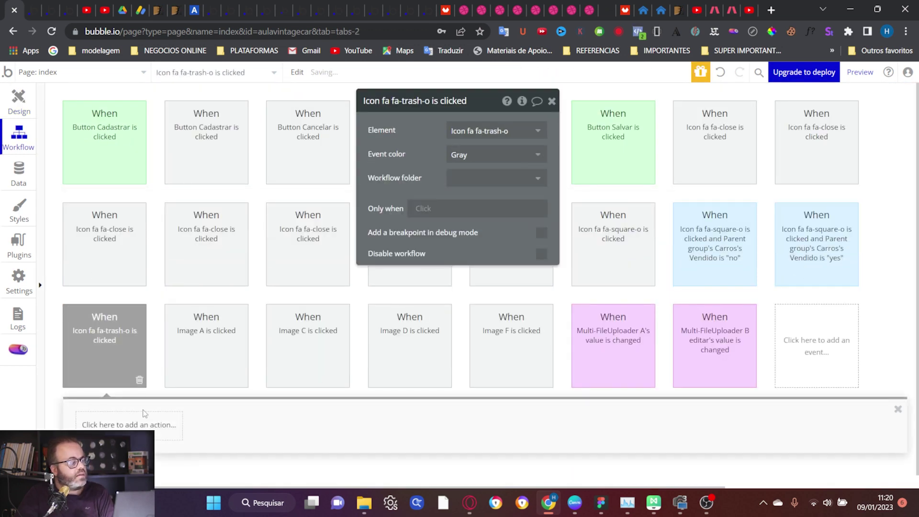
Add a Show action to the trash icon's workflow that targets Popup Deletar Carros
left_click(129, 424)
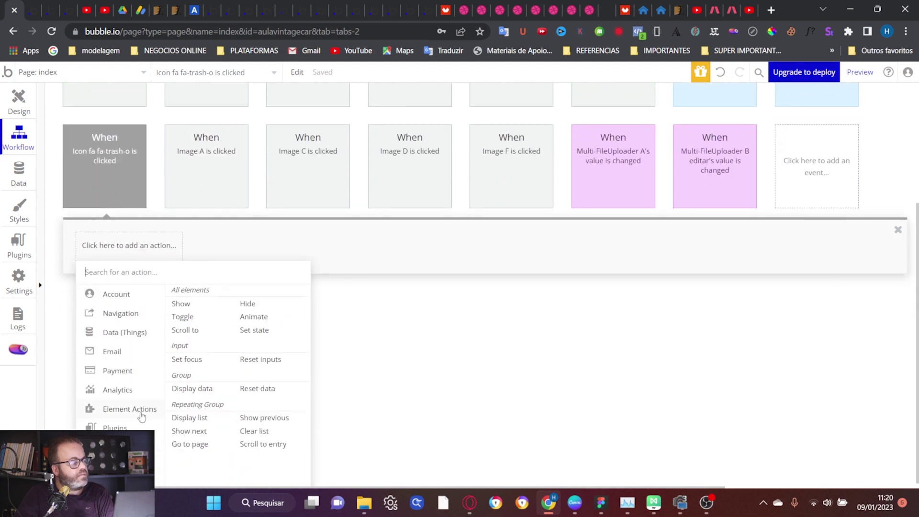
left_click(206, 305)
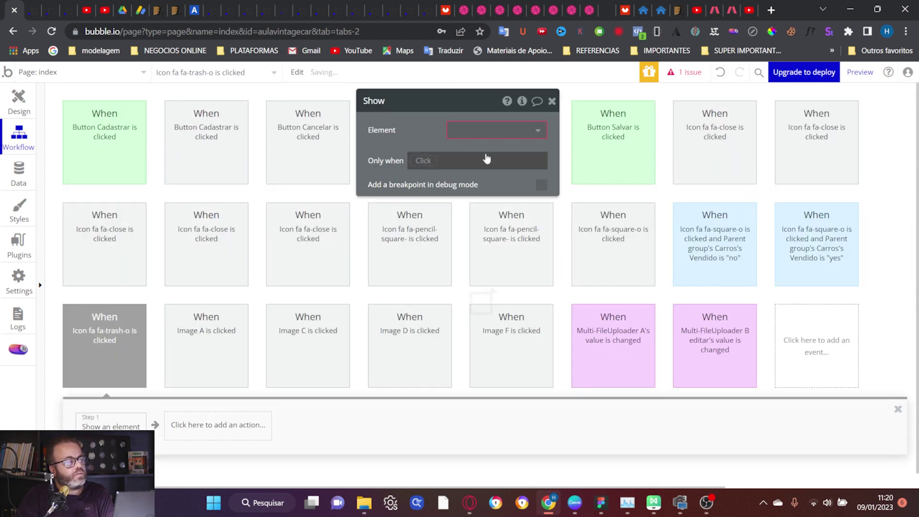
left_click(486, 129)
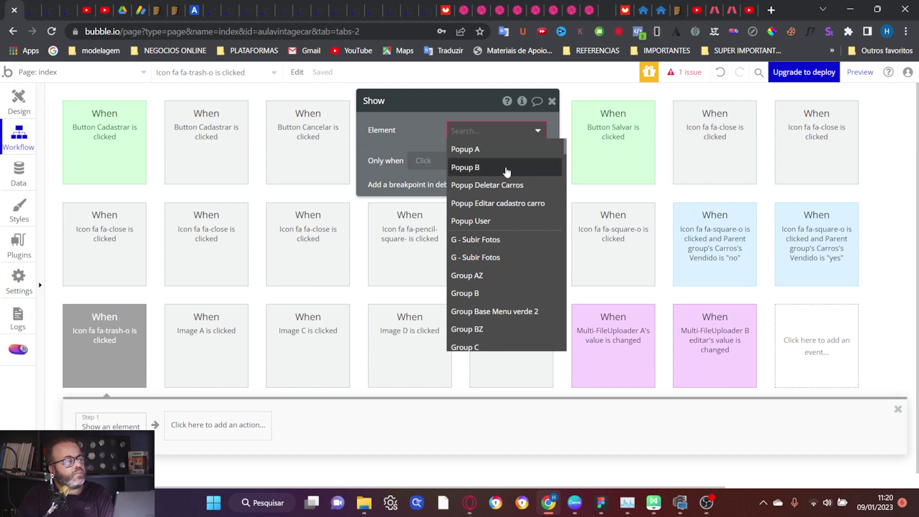
left_click(510, 184)
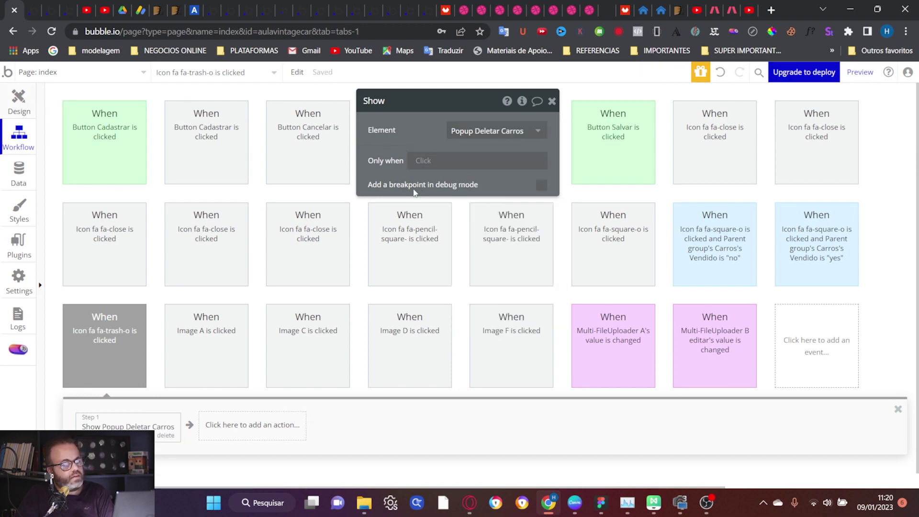
Return to the page design and check the content type set on Popup Deletar Carros
key("ctrl+shift+d")
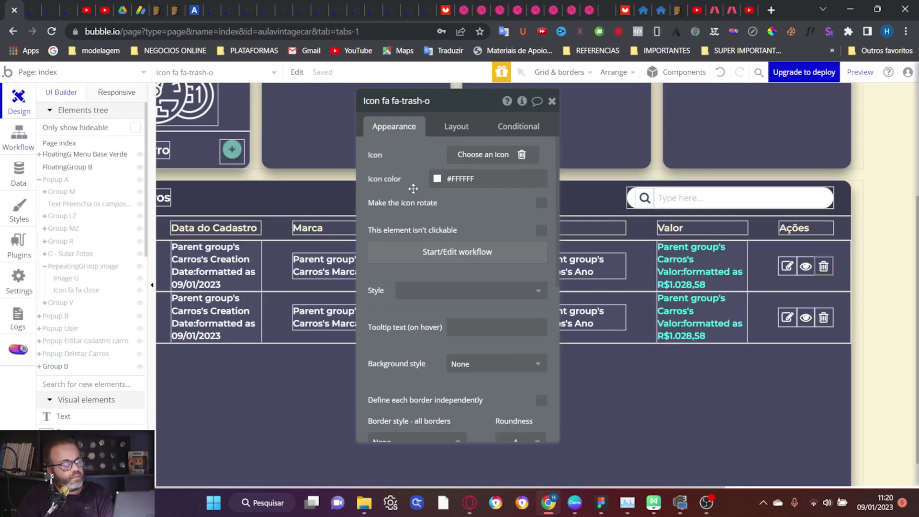
left_click(100, 358)
left_click_drag(505, 104, 580, 103)
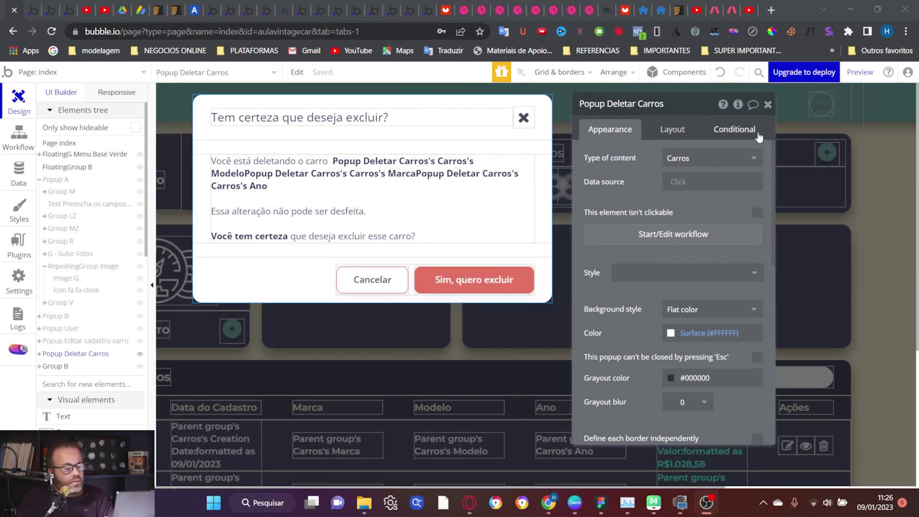
left_click_drag(689, 104, 579, 97)
Reopen the click workflow of the trash icon in the car list's first row
scroll(760, 259, "down", 2)
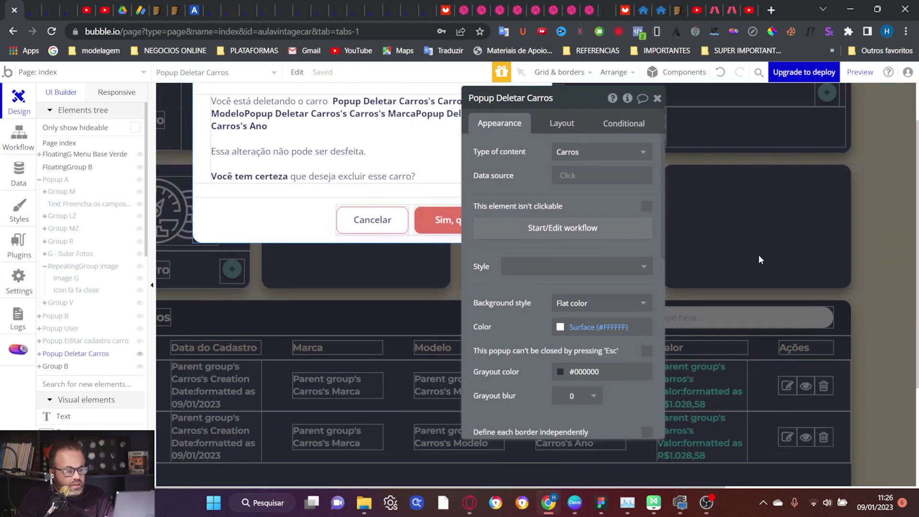
scroll(759, 257, "down", 2)
left_click(834, 337)
left_click(824, 334)
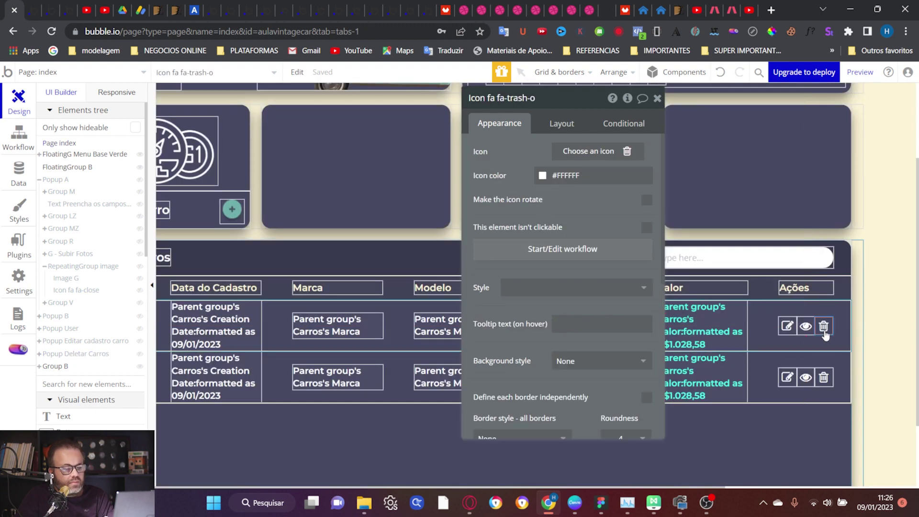
left_click(619, 252)
scroll(268, 311, "down", 1)
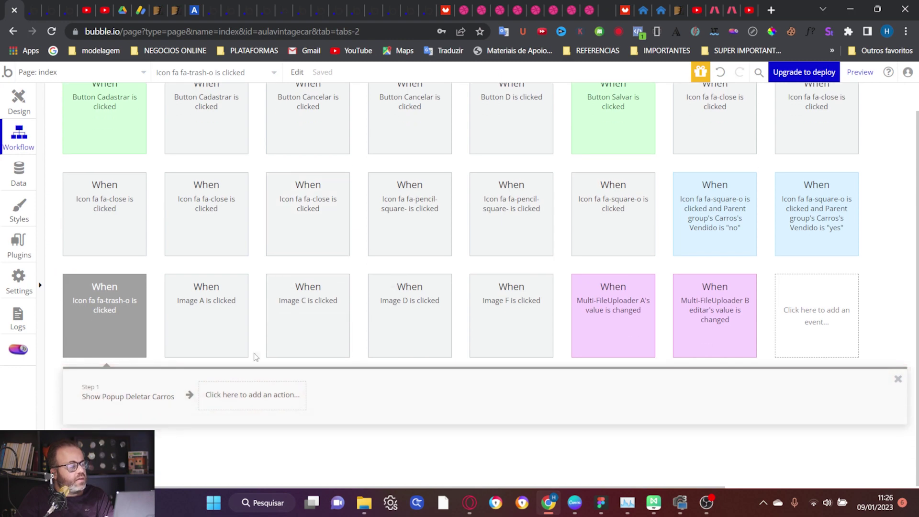
Add a Display data action that sends Parent group's Carros to Popup Deletar Carros
left_click(245, 406)
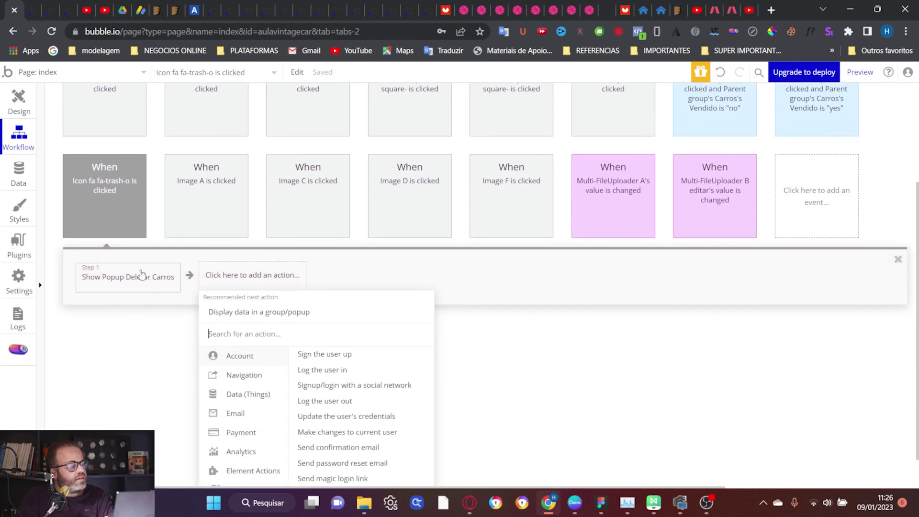
mouse_move(156, 282)
scroll(215, 280, "down", 1)
mouse_move(262, 407)
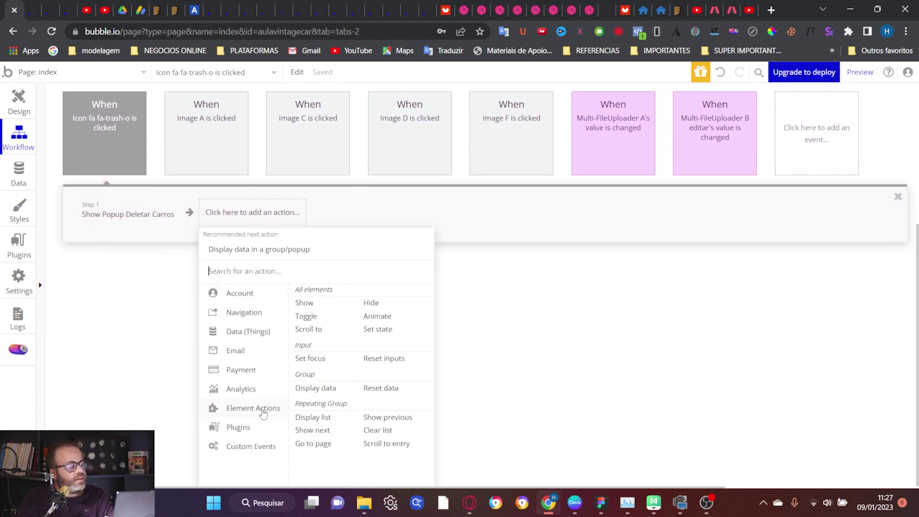
left_click(327, 389)
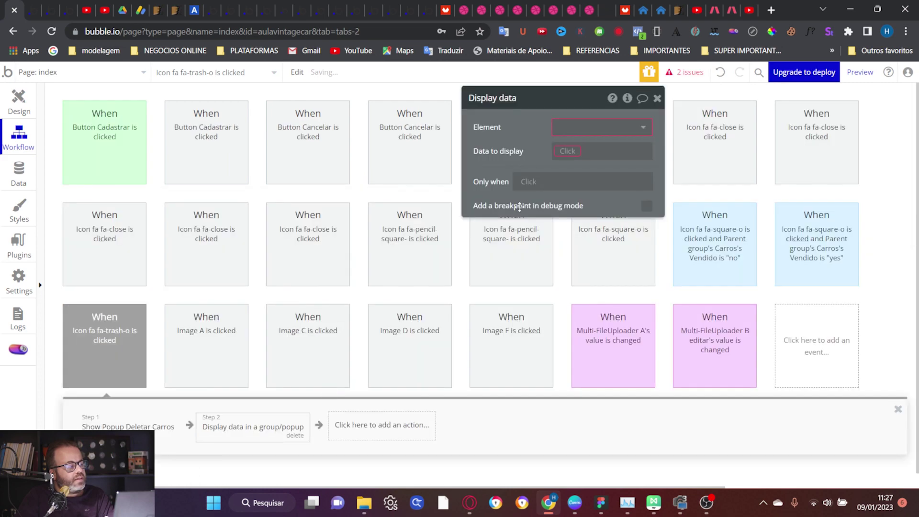
left_click(560, 135)
left_click(617, 201)
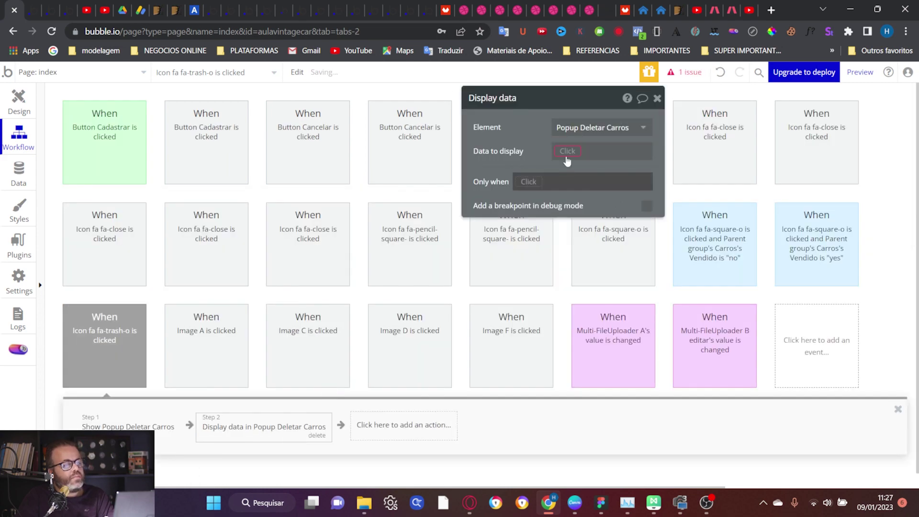
left_click(567, 152)
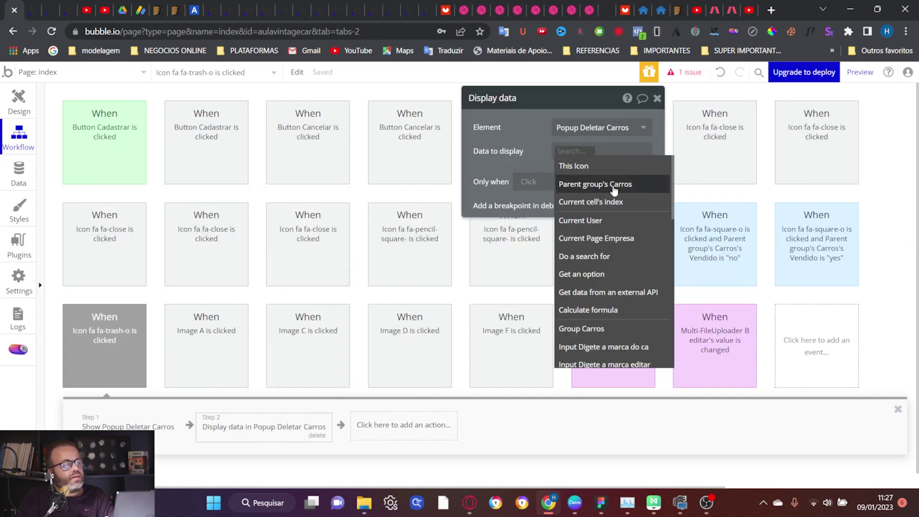
left_click(618, 191)
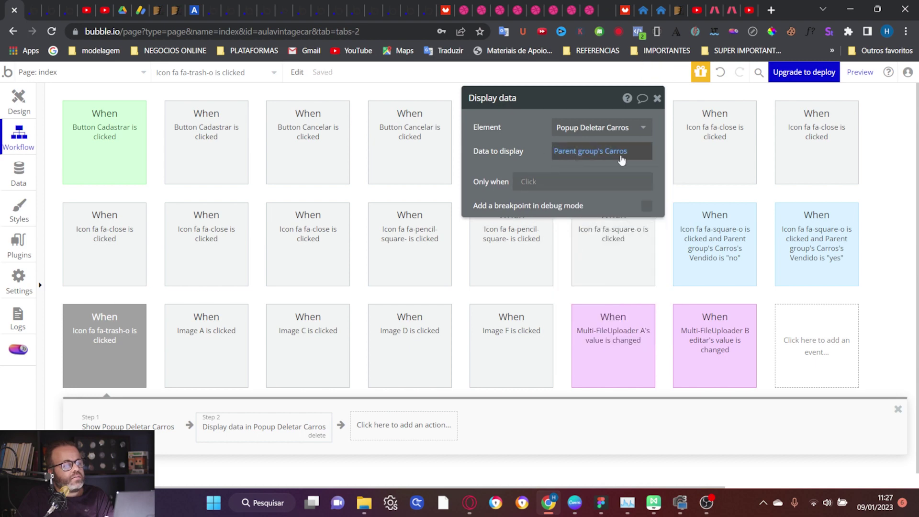
Preview the app and test opening and closing the delete confirmation for the first car in Lista de Carros
left_click(860, 72)
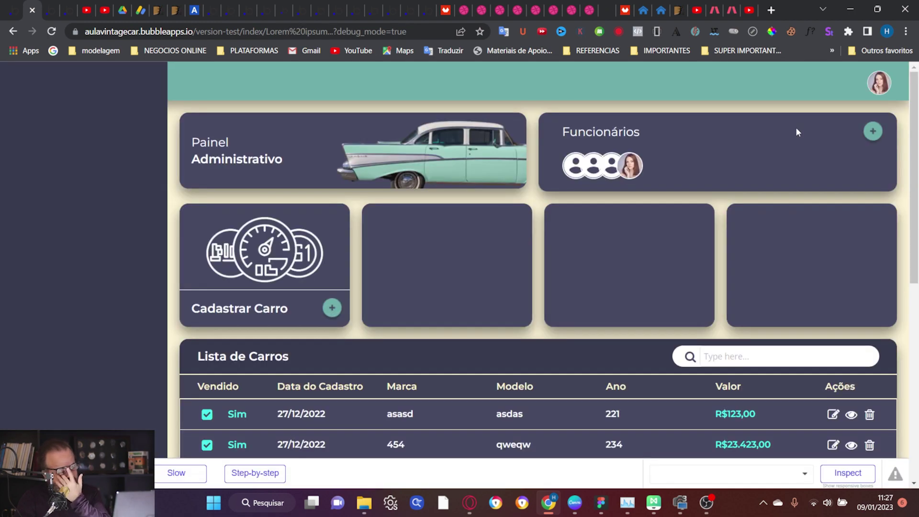
scroll(763, 125, "down", 4)
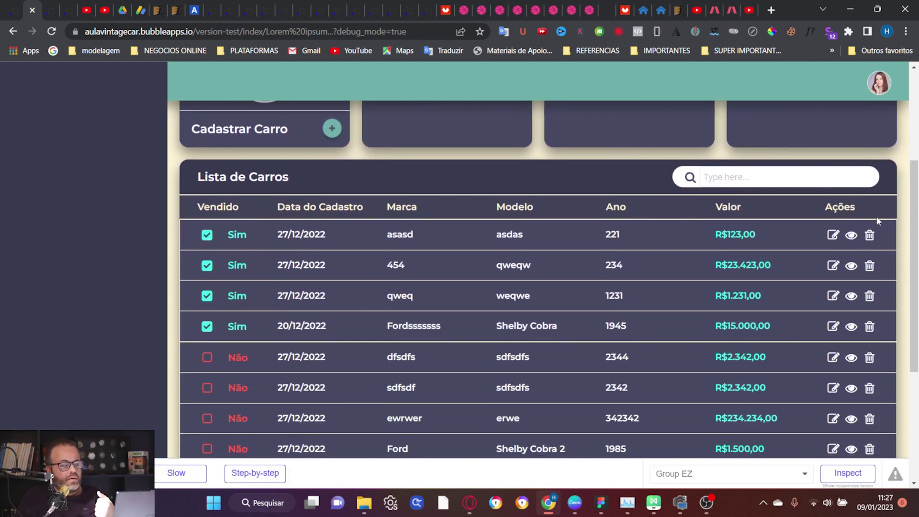
left_click(870, 237)
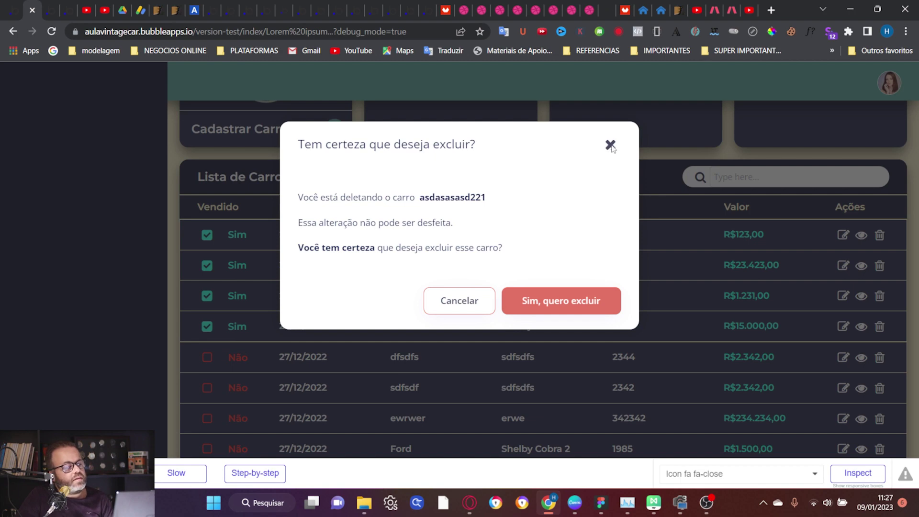
left_click(716, 224)
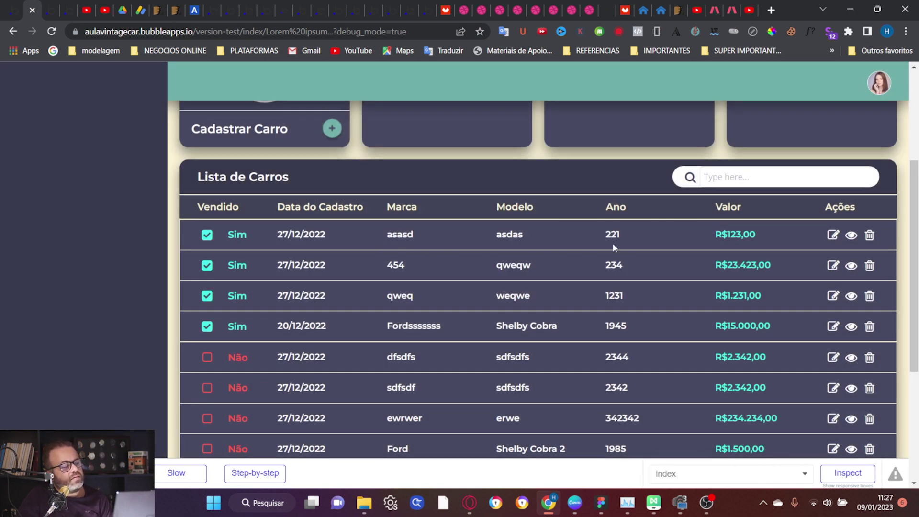
left_click(870, 235)
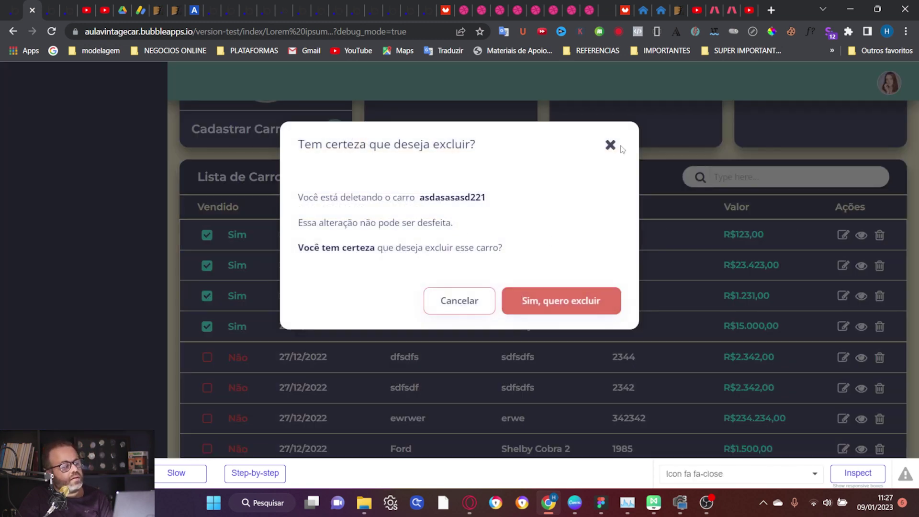
Return to the editor's design view and open the message text of Popup Deletar Carros for editing
left_click(7, 5)
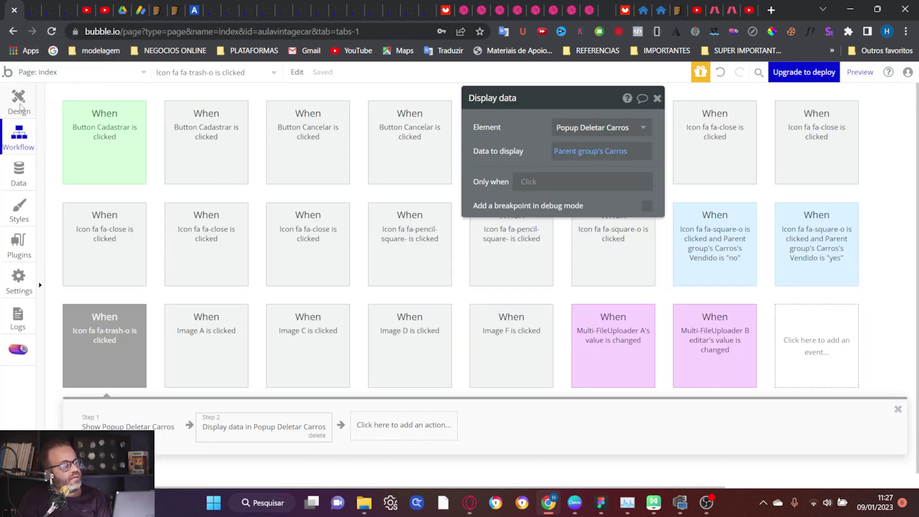
left_click(19, 103)
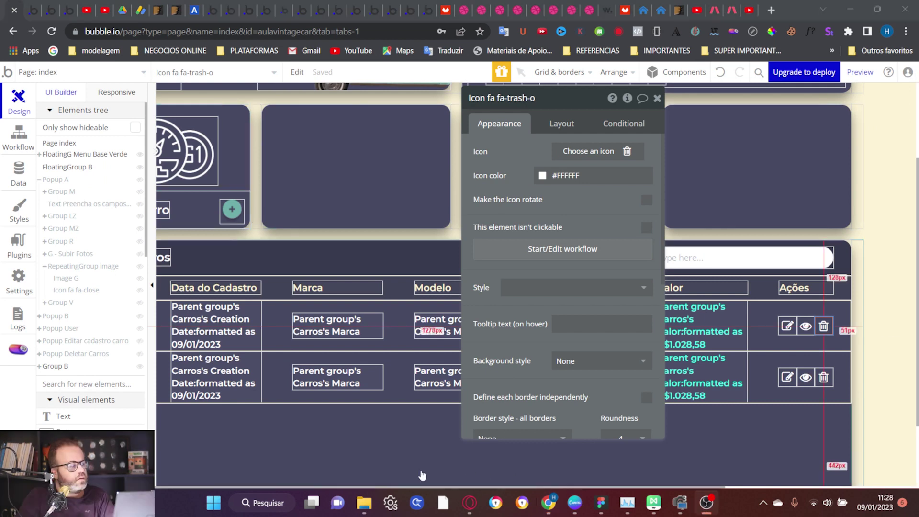
left_click(96, 358)
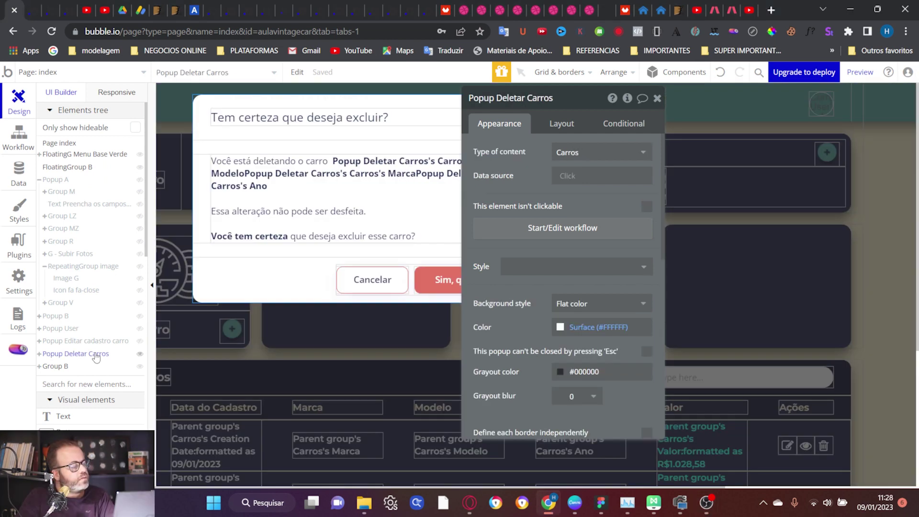
left_click_drag(586, 110, 622, 120)
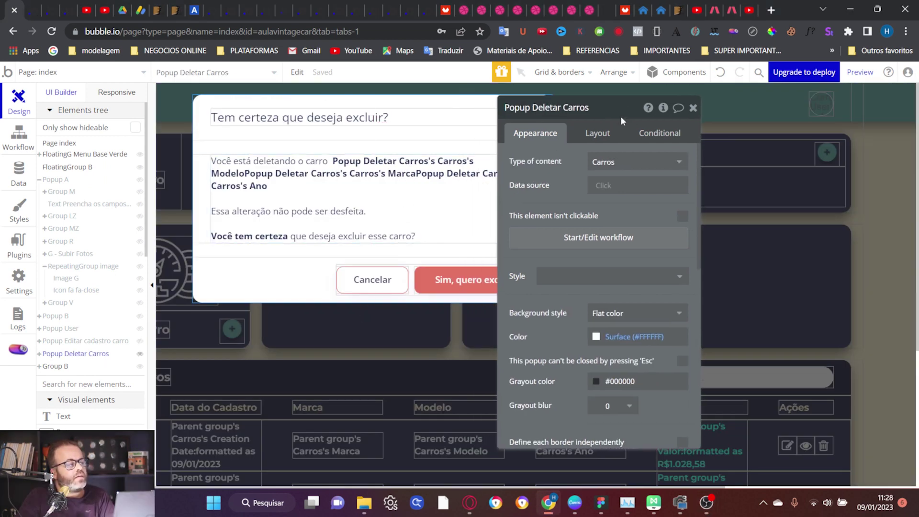
left_click(444, 204)
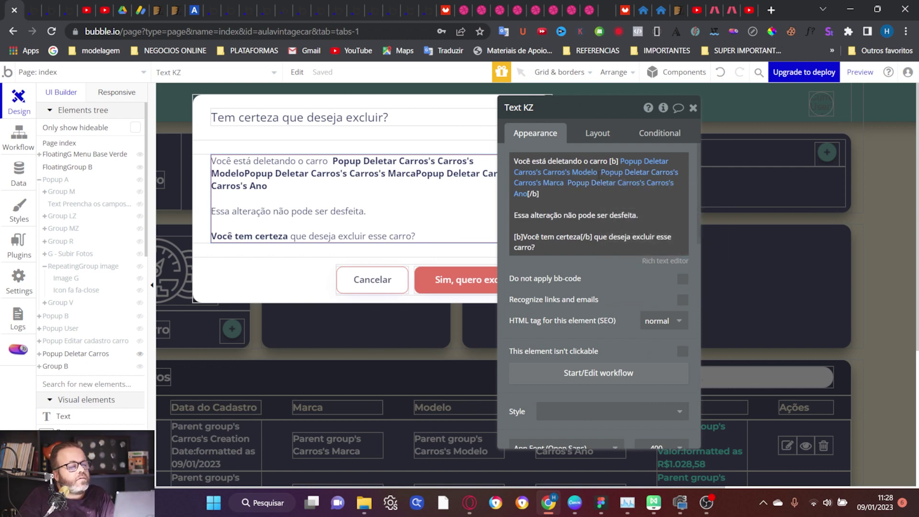
Separate the Modelo, Marca and Ano dynamic values in the popup's warning text with commas
left_click_drag(514, 203, 535, 259)
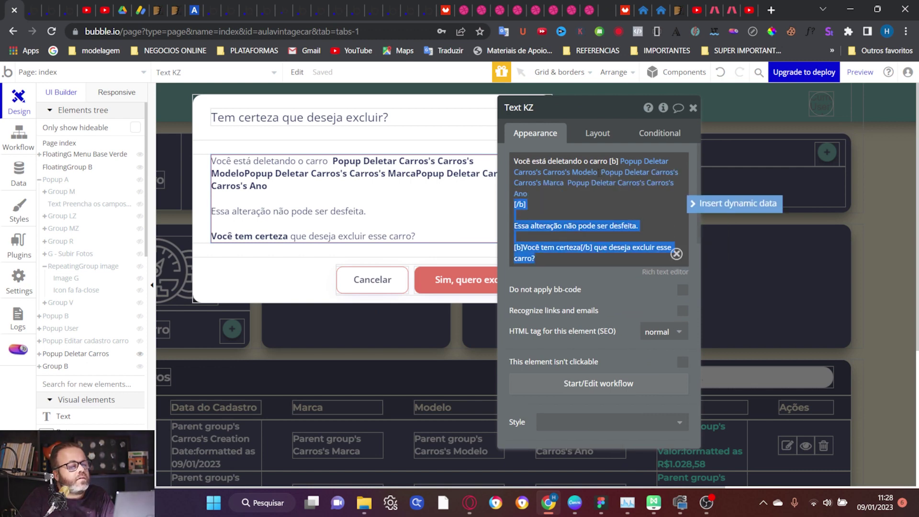
left_click(600, 172)
key("Return")
key("Return")
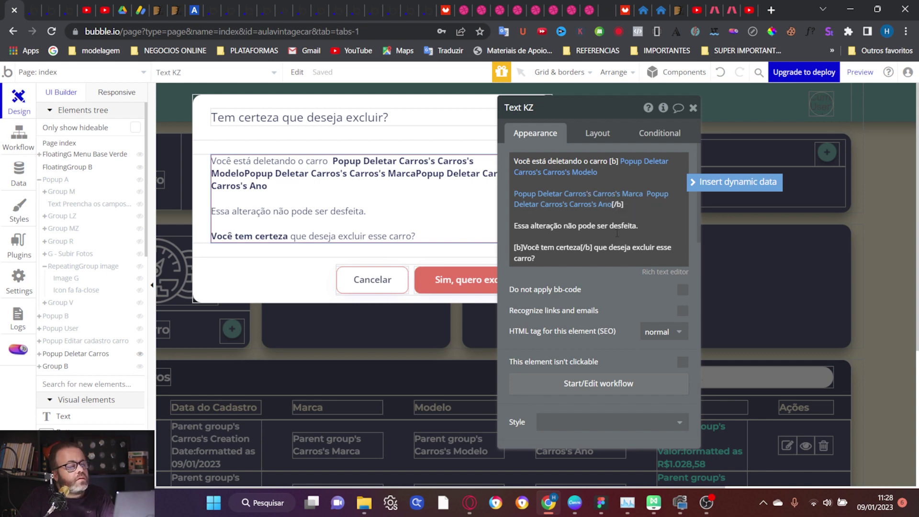
type(",")
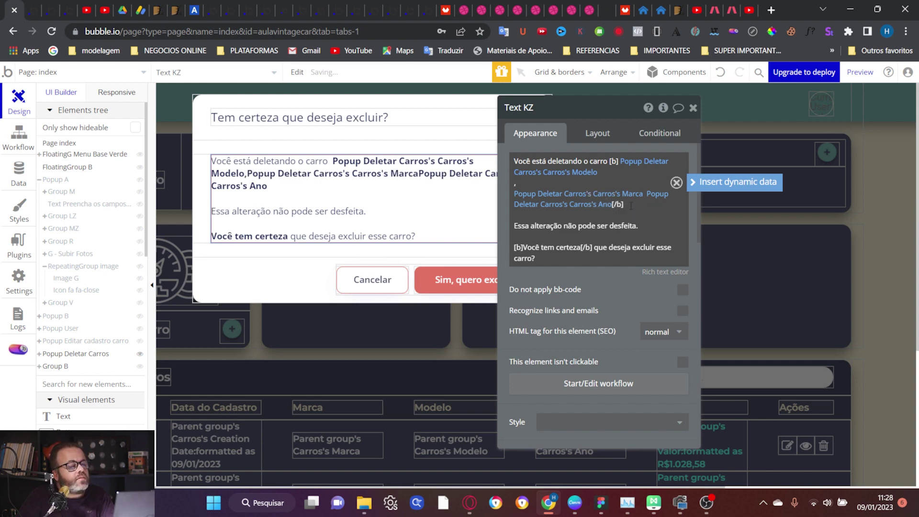
left_click(644, 194)
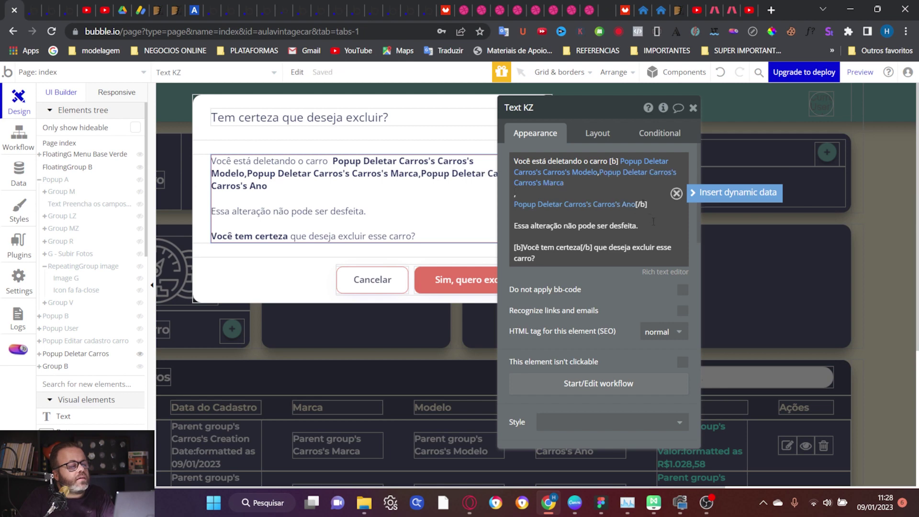
Preview the page and open the first car's delete confirmation to check the comma-separated text, then return to the editor
left_click(860, 72)
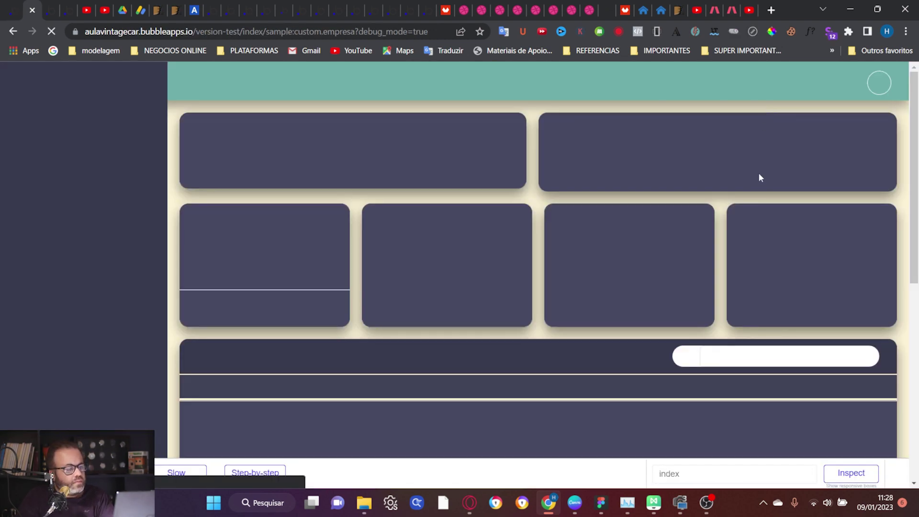
scroll(758, 177, "down", 3)
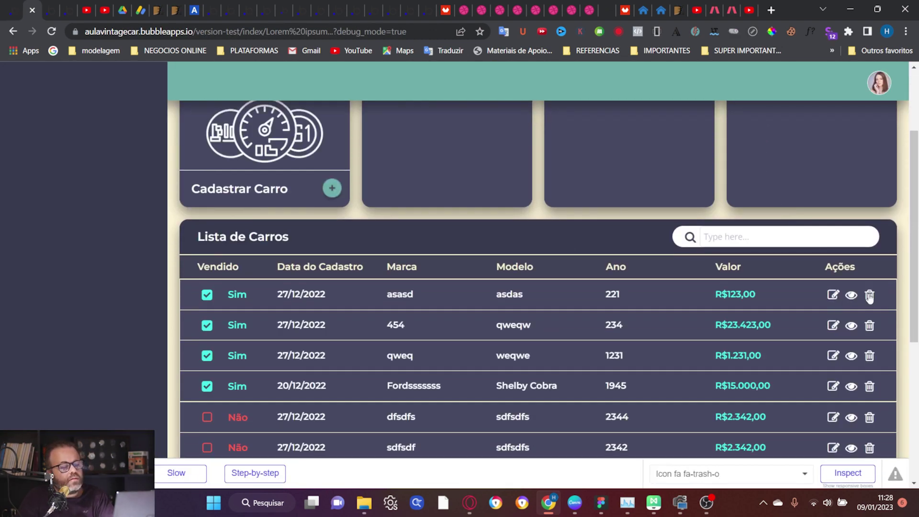
left_click(870, 296)
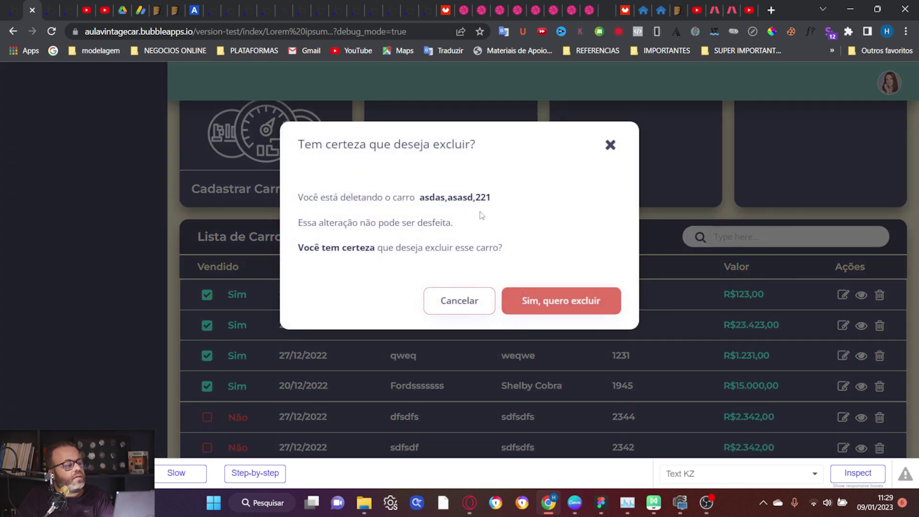
key("ctrl+1")
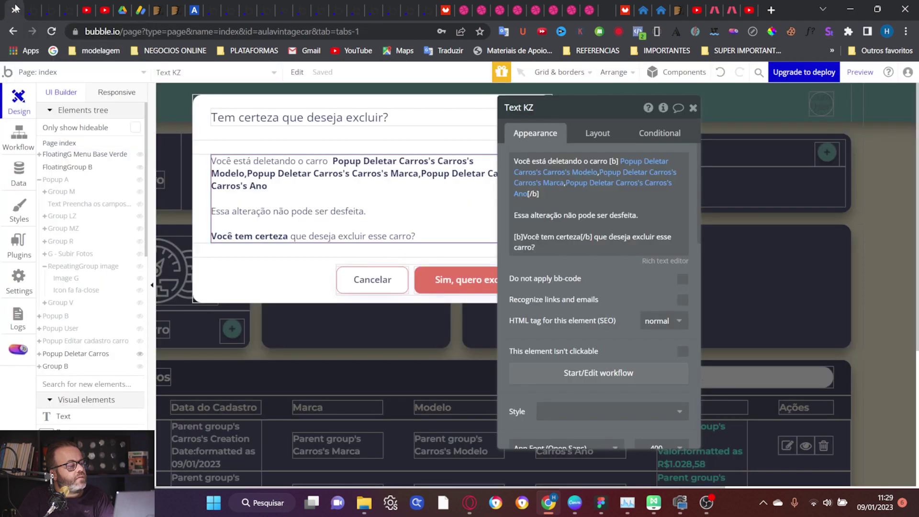
Add a line break after each comma between Modelo, Marca and Ano, and check the delete popup in the preview
left_click(600, 175)
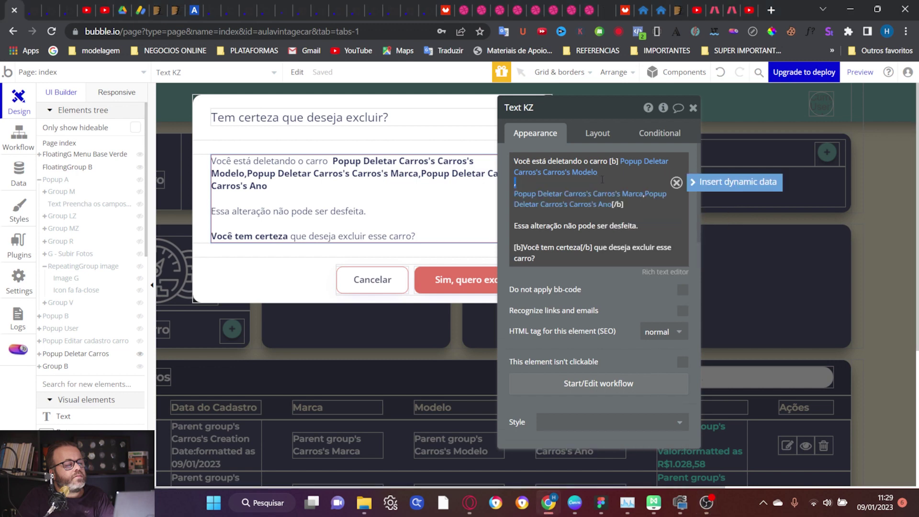
key("Return")
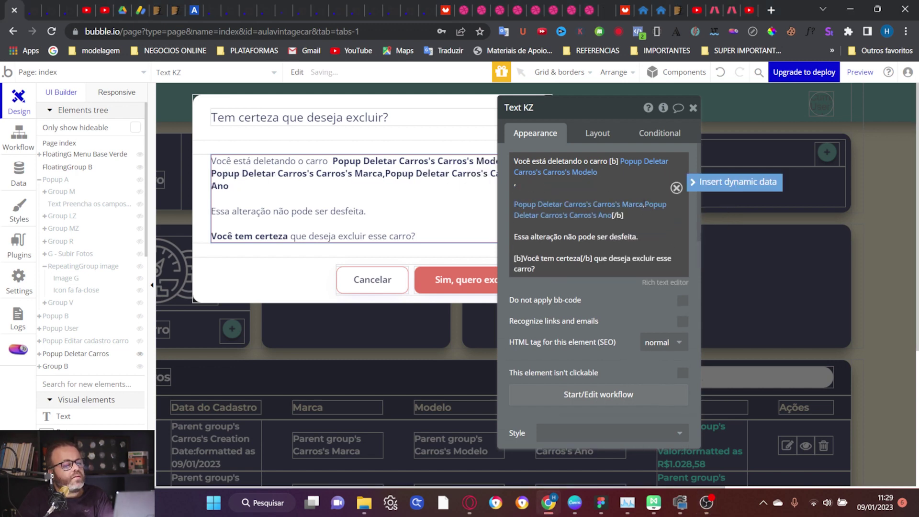
left_click(644, 204)
key("Return")
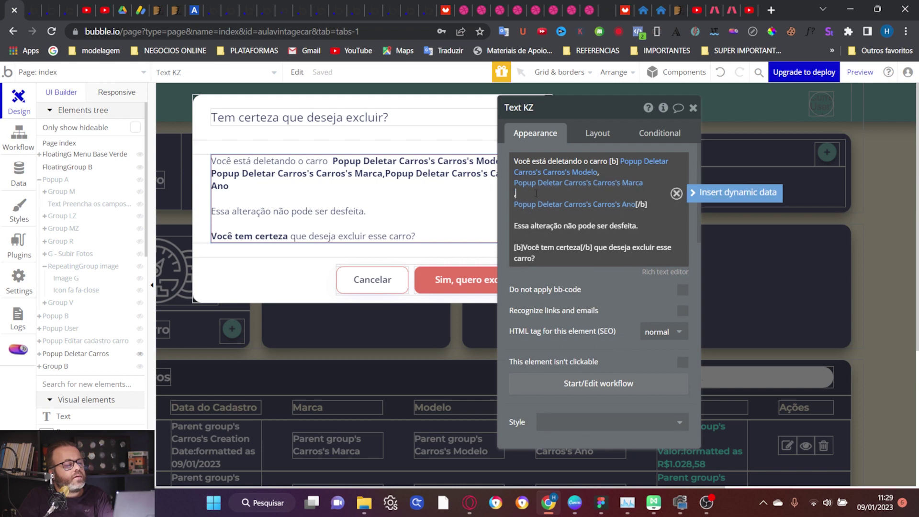
key("Return")
key("BackSpace")
key("Left")
key("BackSpace")
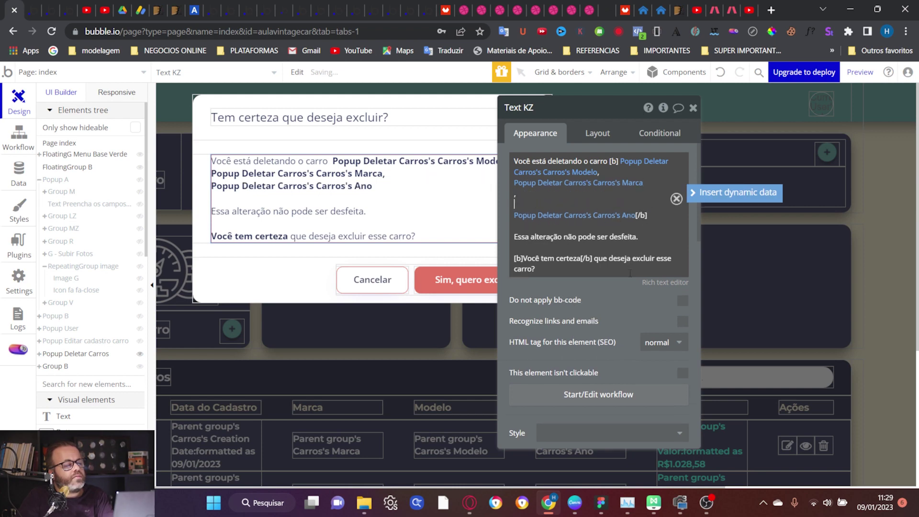
left_click(855, 73)
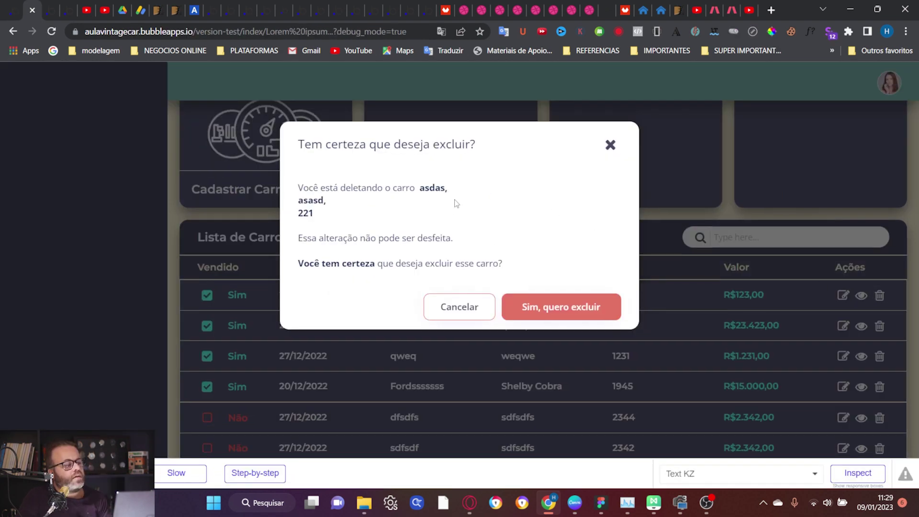
left_click(12, 9)
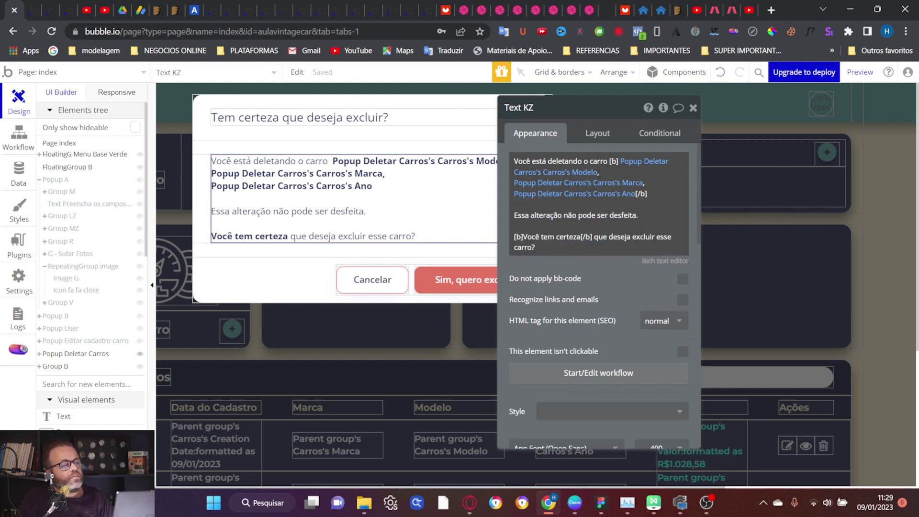
Remove the line breaks after the commas so Modelo, Marca and Ano run on inline
left_click(605, 176)
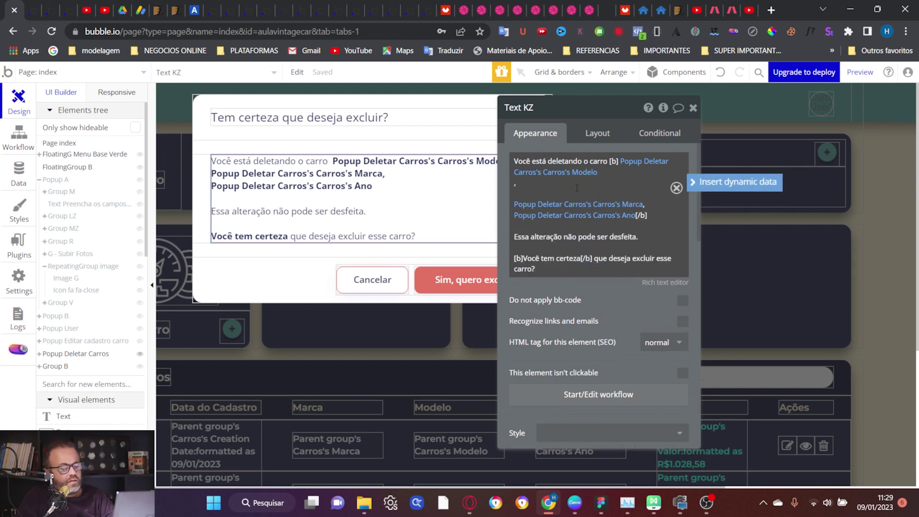
key("Delete")
key("Delete")
key("BackSpace")
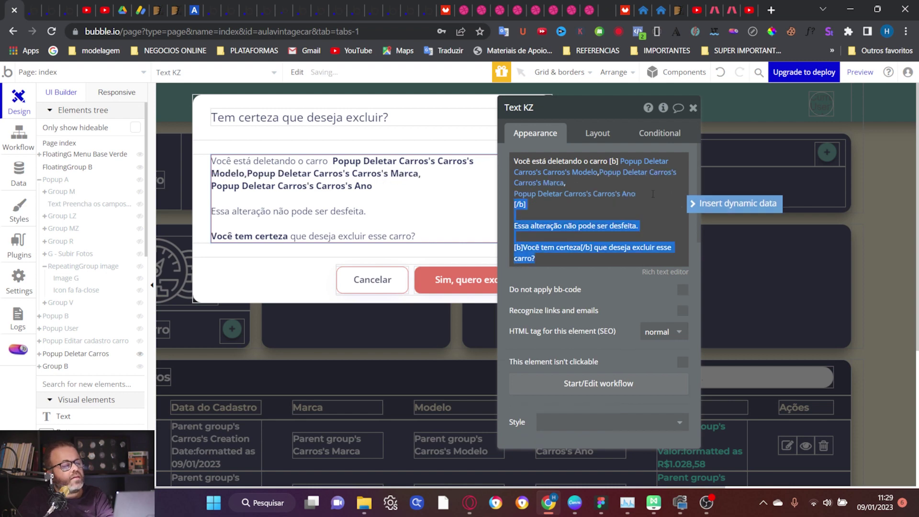
key("BackSpace")
left_click(565, 184)
key("Return")
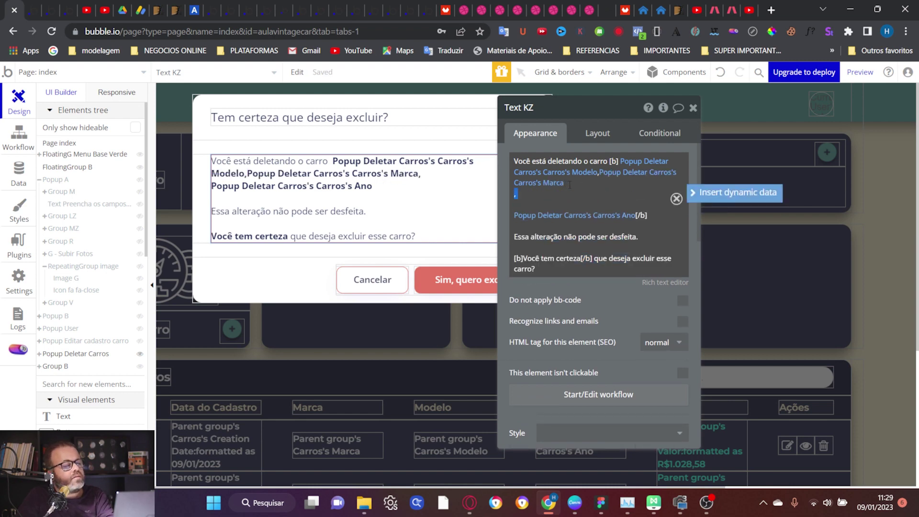
key("Delete")
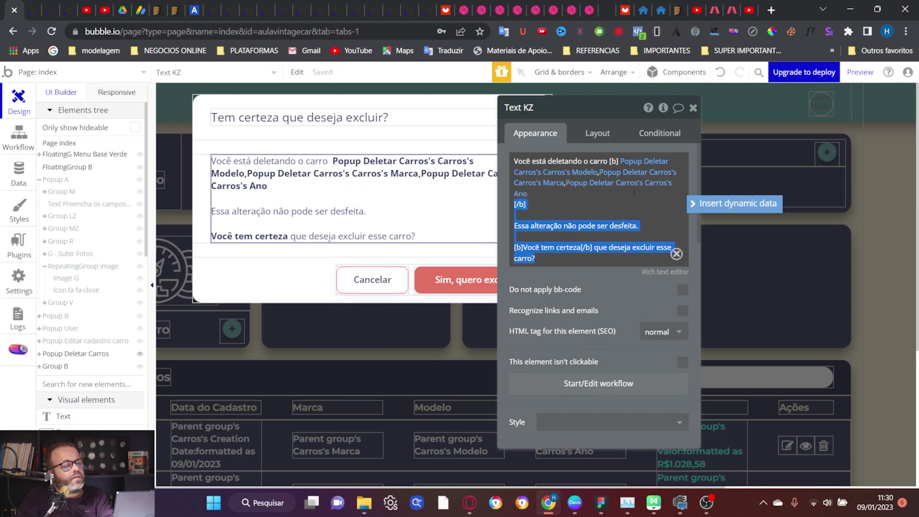
Add a space after each comma between the Modelo, Marca and Ano values in the warning text
left_click(605, 174)
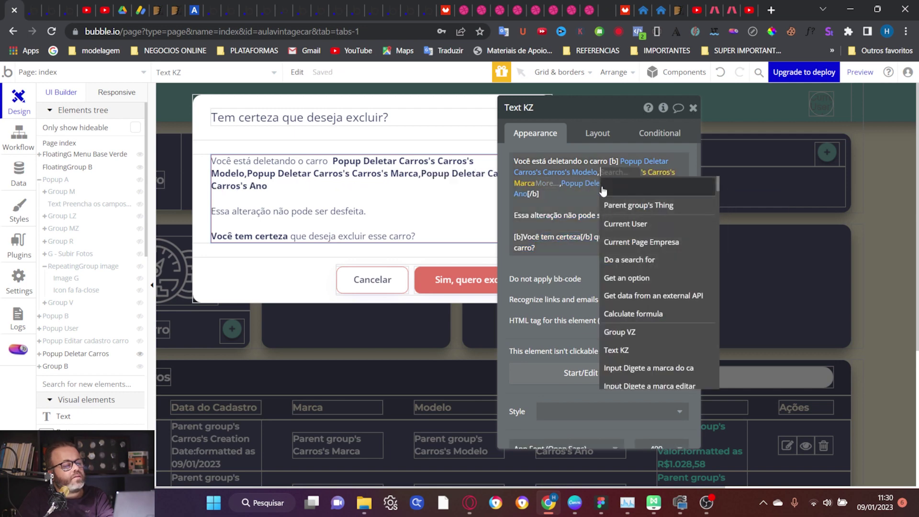
key("Escape")
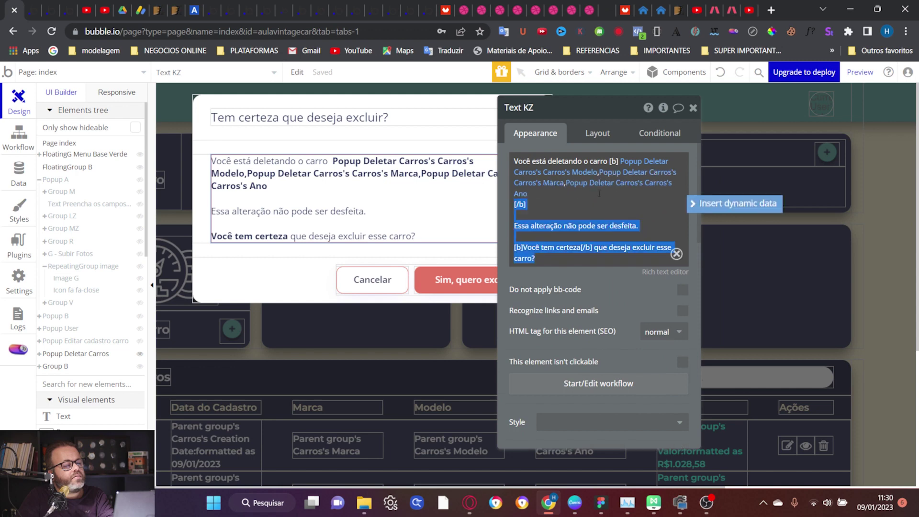
left_click(598, 174)
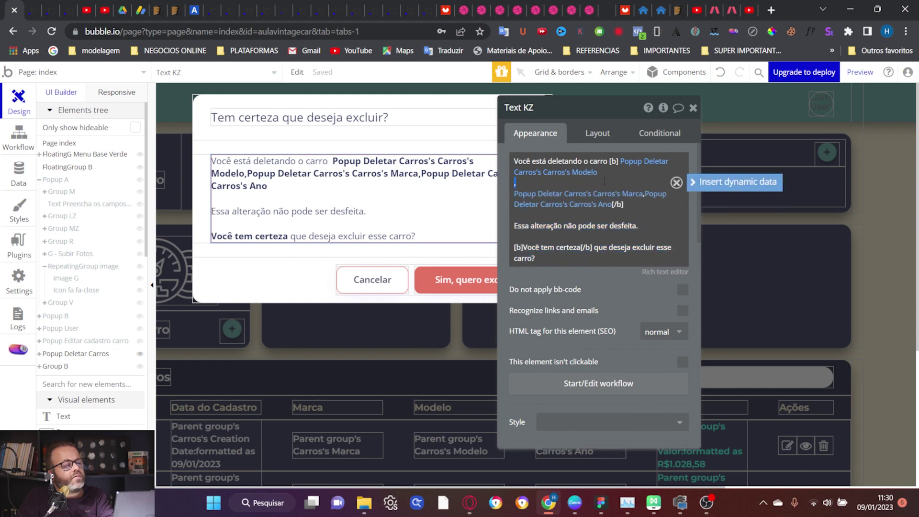
type(",")
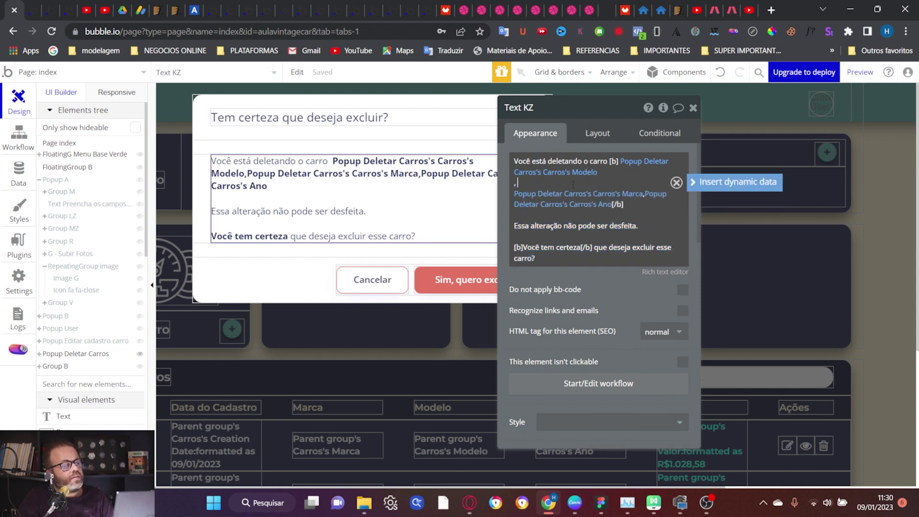
left_click(645, 193)
key("BackSpace")
key("Return")
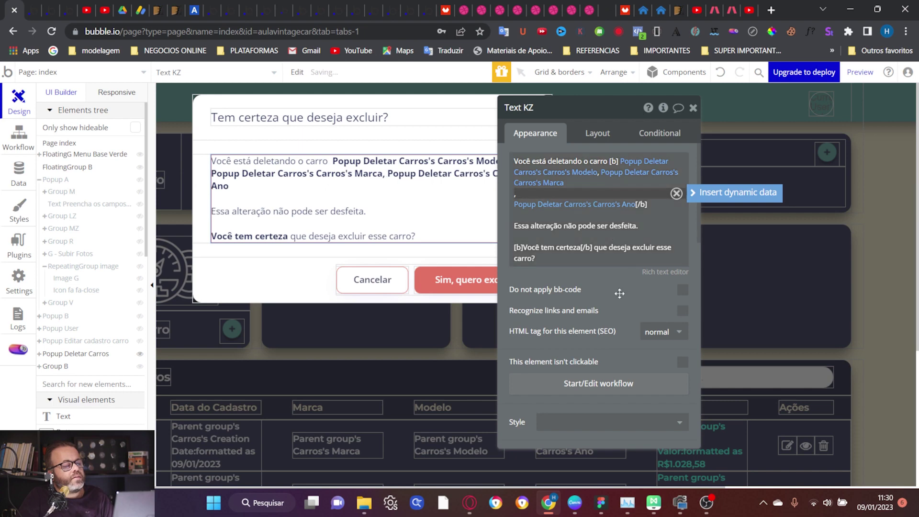
Preview the first car's delete confirmation again to check the comma spacing, and return to the editor
left_click(860, 71)
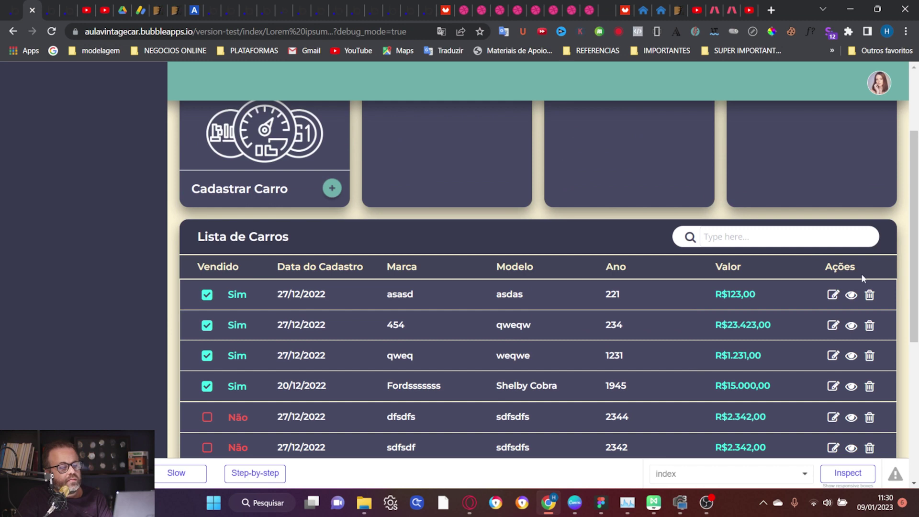
left_click(869, 295)
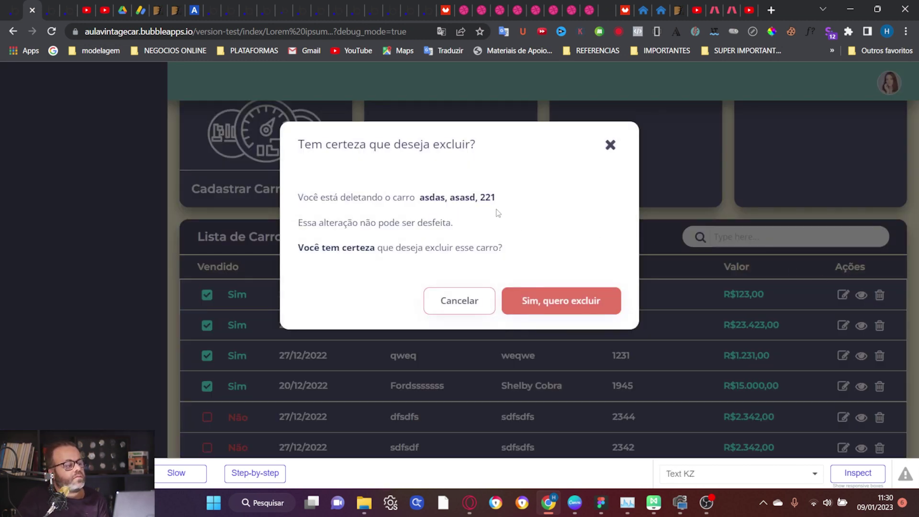
left_click(17, 9)
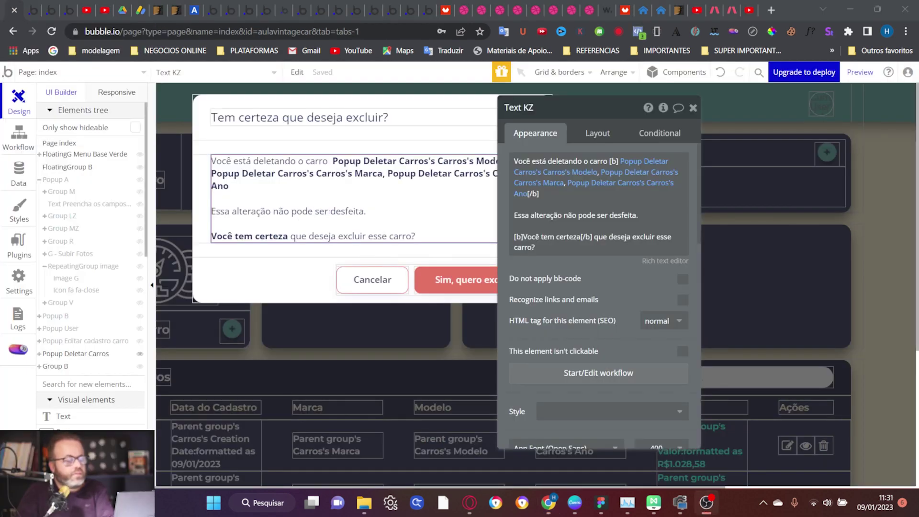
Create a click workflow for the popup's "Sim, quero excluir" button
left_click_drag(595, 117, 699, 131)
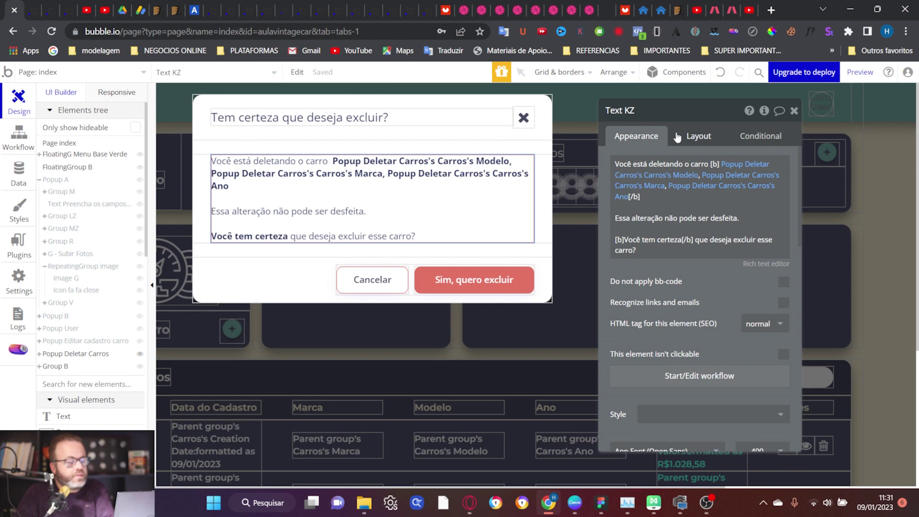
left_click(508, 286)
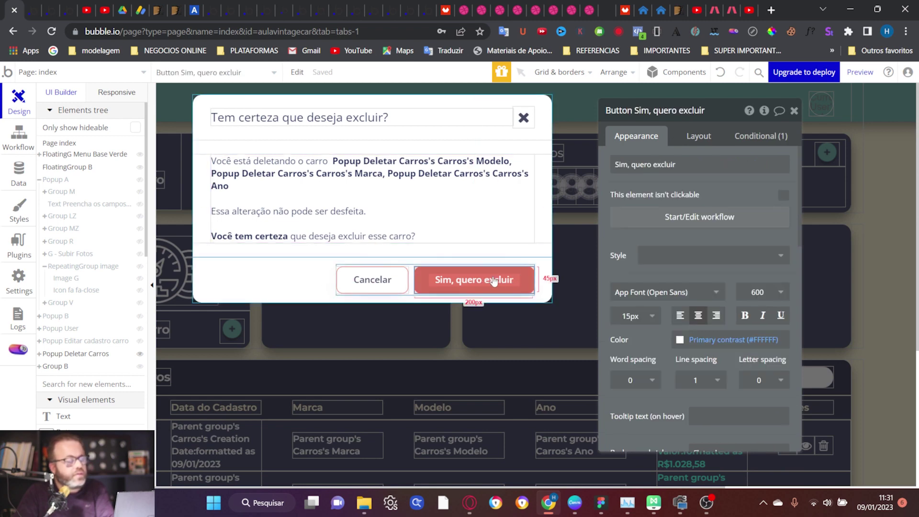
left_click(671, 217)
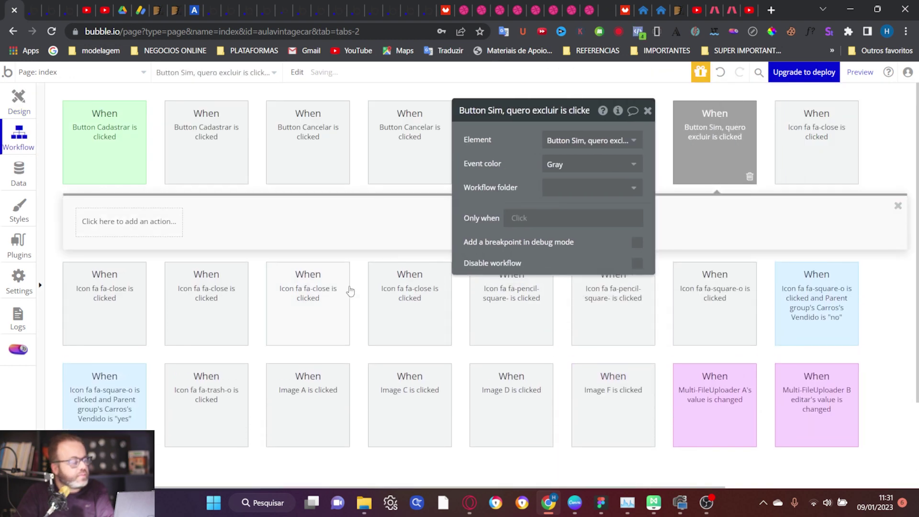
Add a Hide element action to the workflow that hides Popup Deletar Carros
left_click(143, 231)
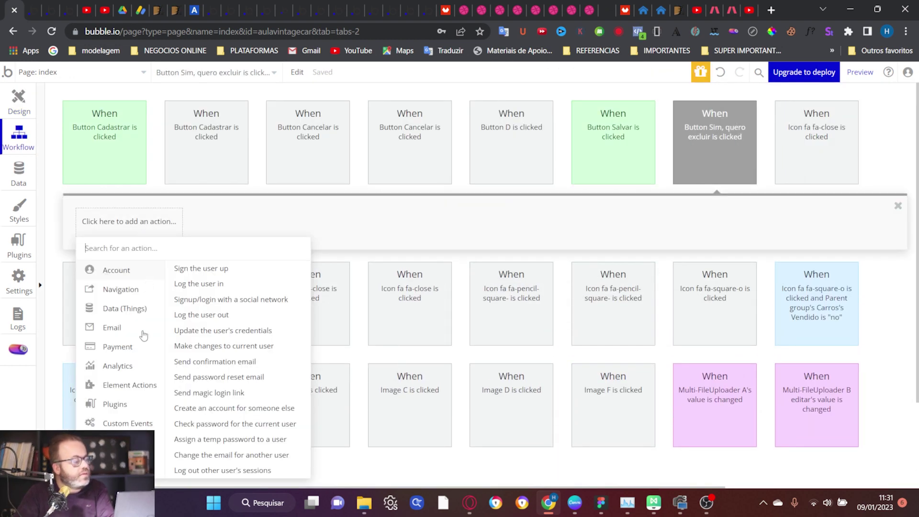
left_click(139, 388)
left_click(248, 280)
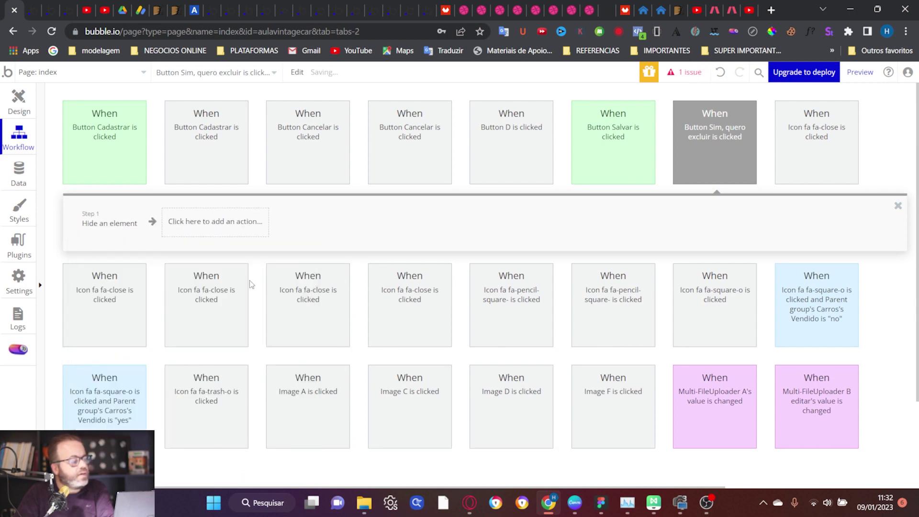
left_click(573, 139)
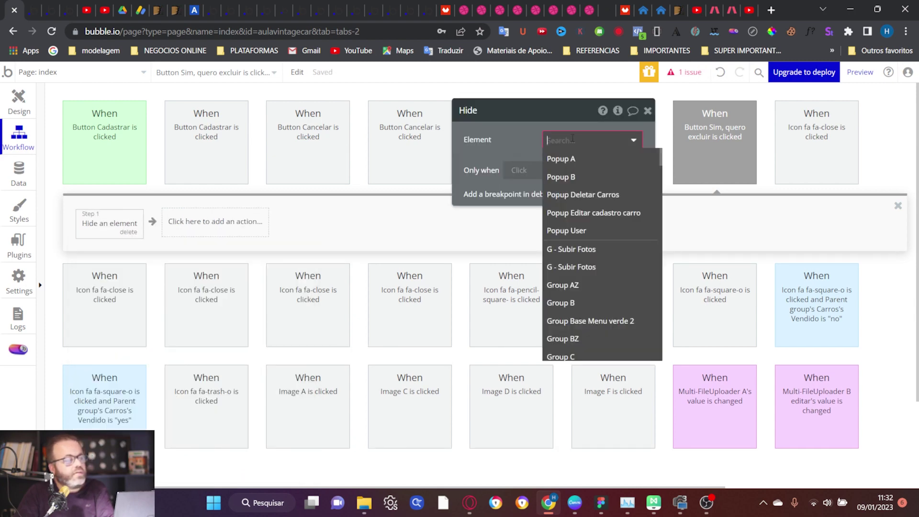
left_click(613, 195)
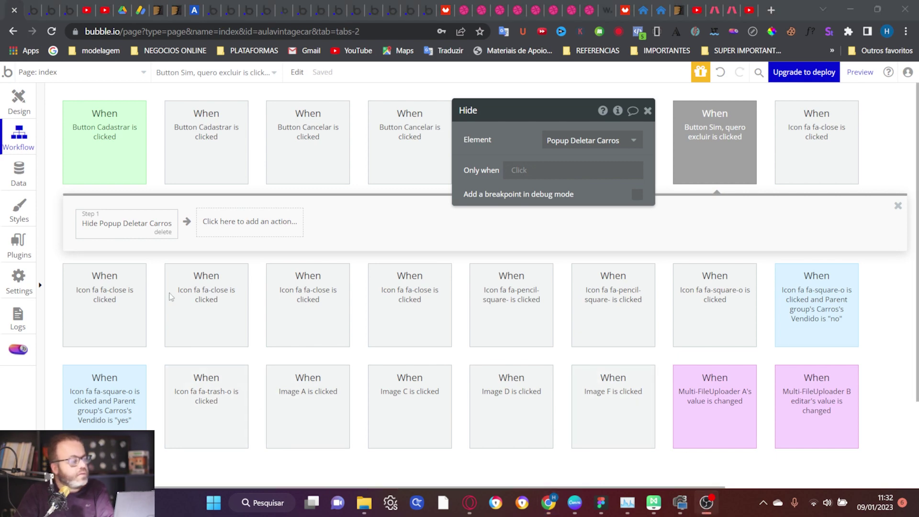
Add a Delete thing action to the workflow that deletes Popup Deletar Carros's Carros
left_click(237, 226)
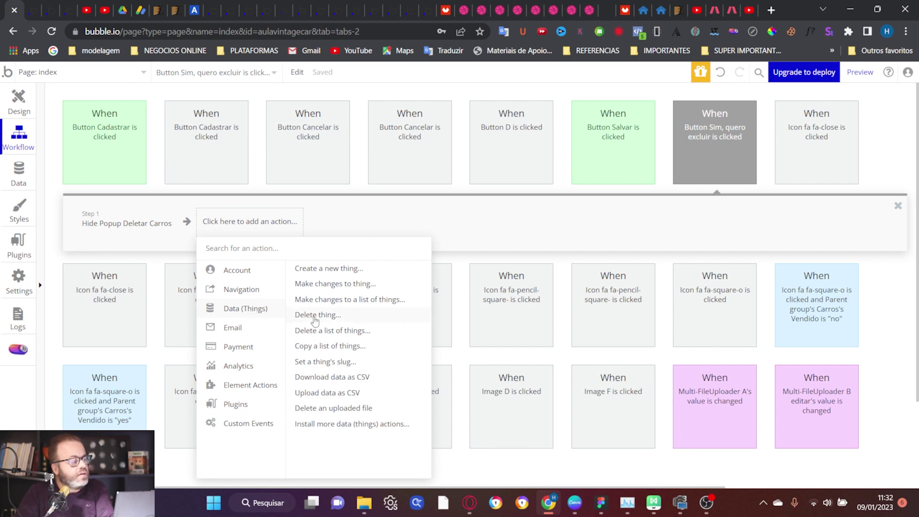
left_click(319, 316)
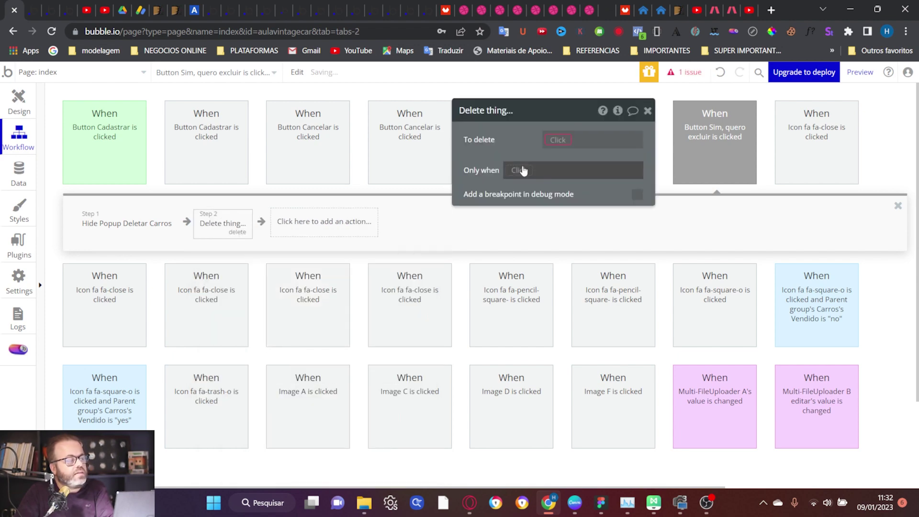
left_click(556, 141)
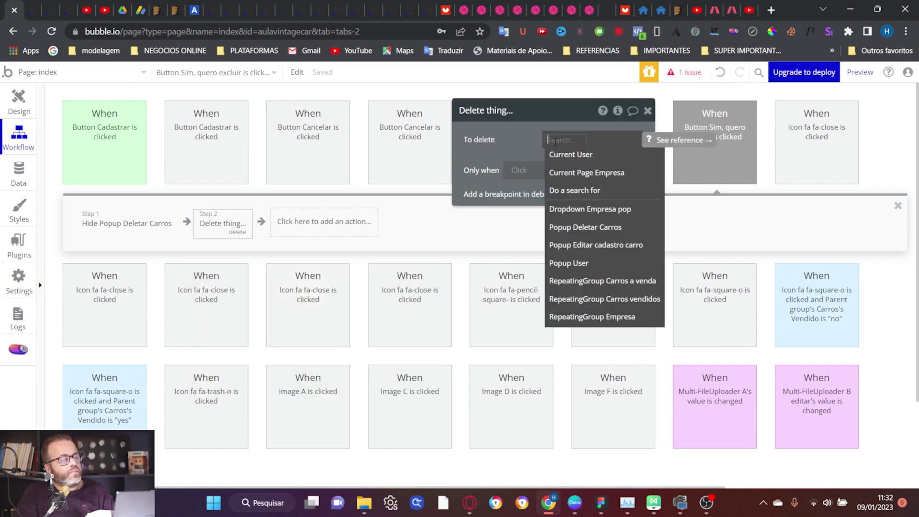
mouse_move(612, 213)
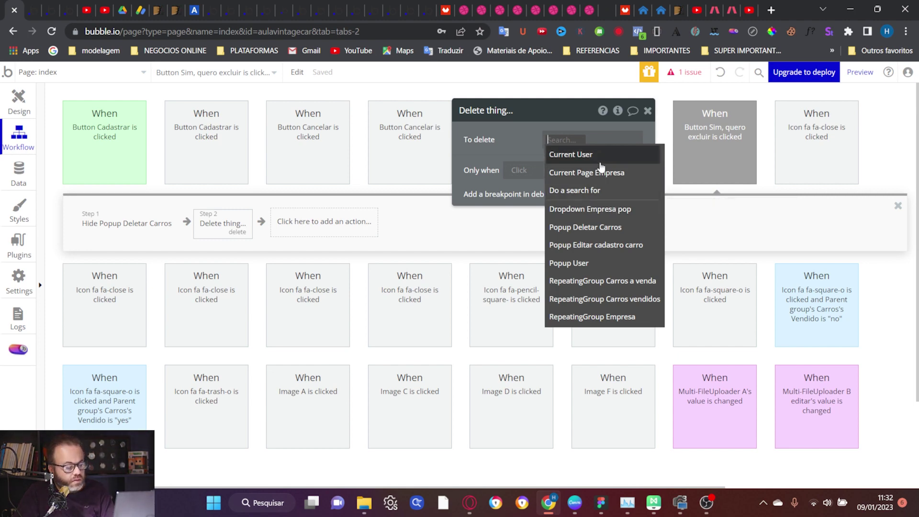
type("pop")
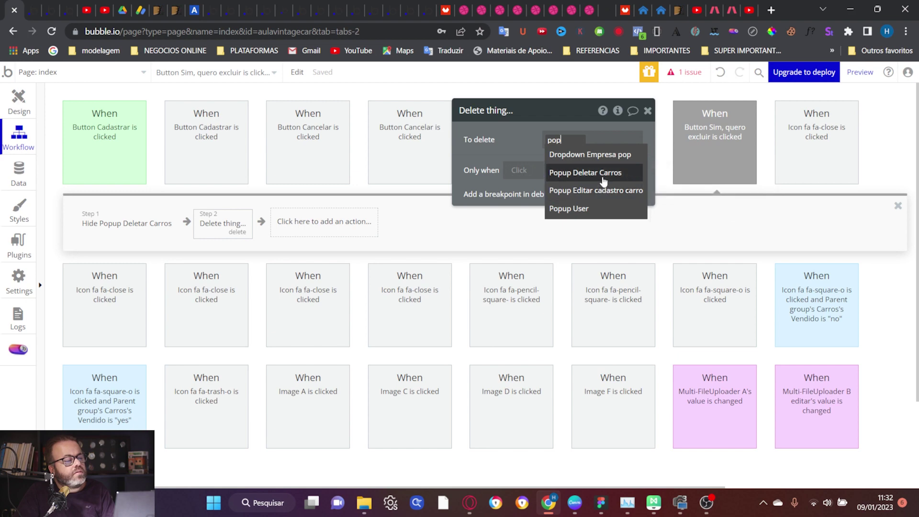
left_click(603, 173)
left_click(583, 166)
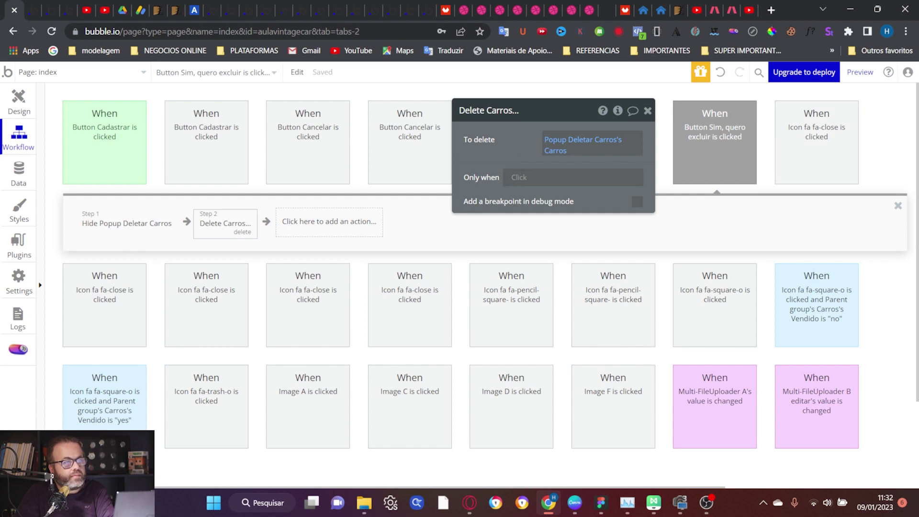
key("alt+Tab")
Add a BEP Toast Alert action after the deletion with background color #FF553D
left_click(299, 232)
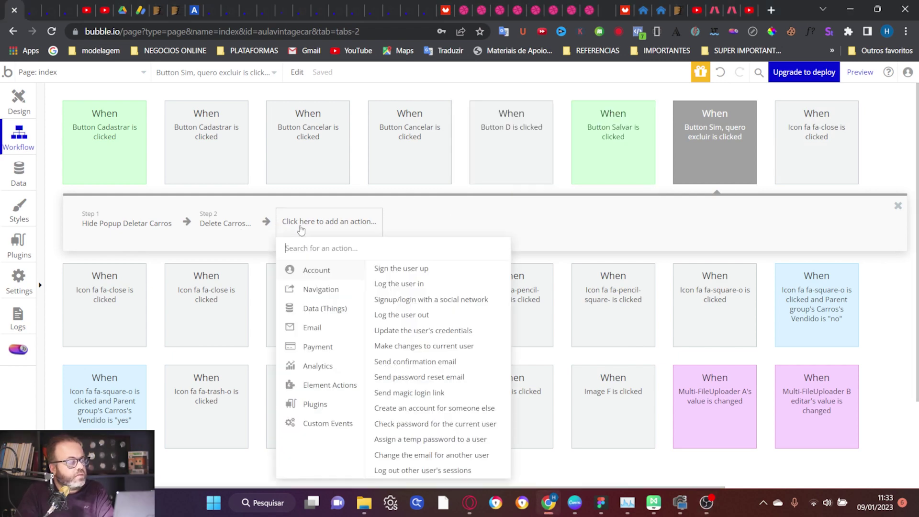
type("toa")
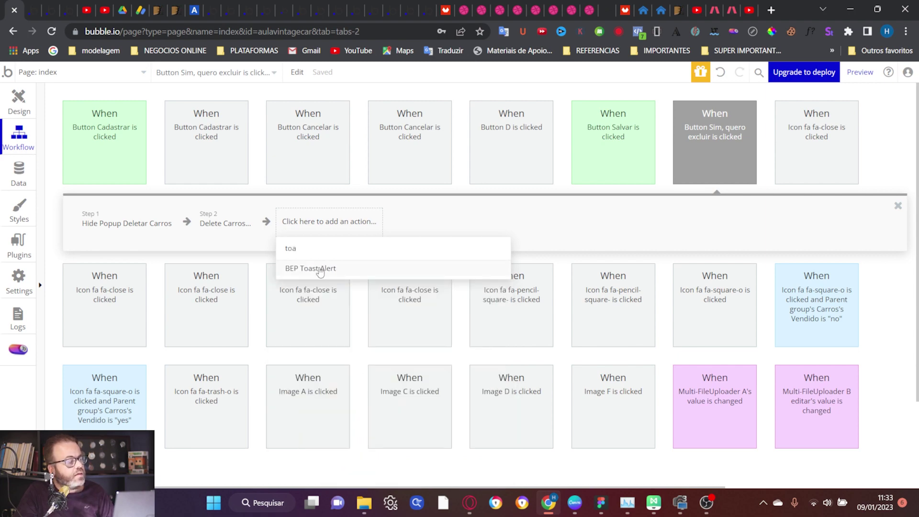
left_click(321, 270)
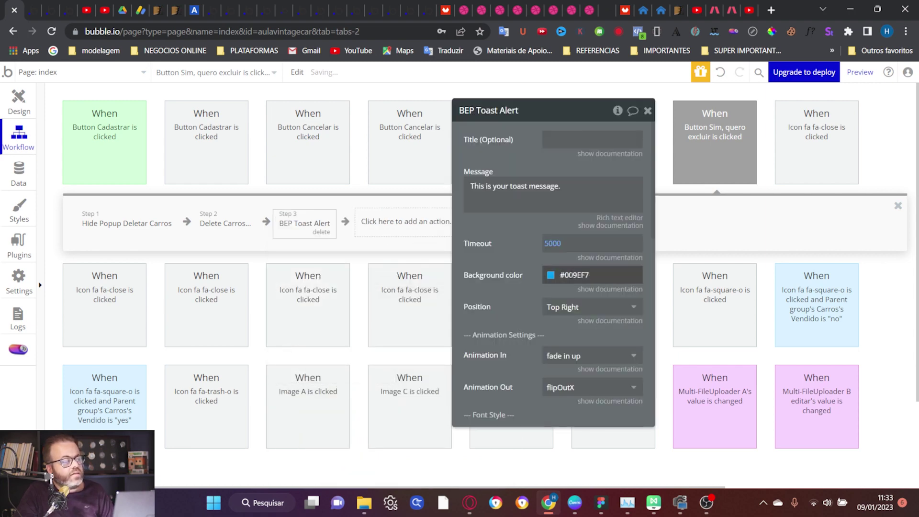
double_click(577, 275)
type("#FF553D")
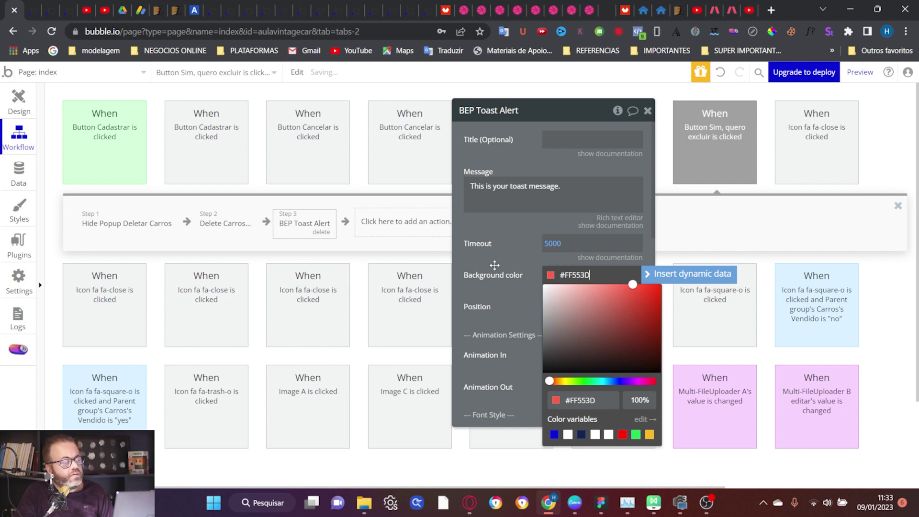
left_click(504, 262)
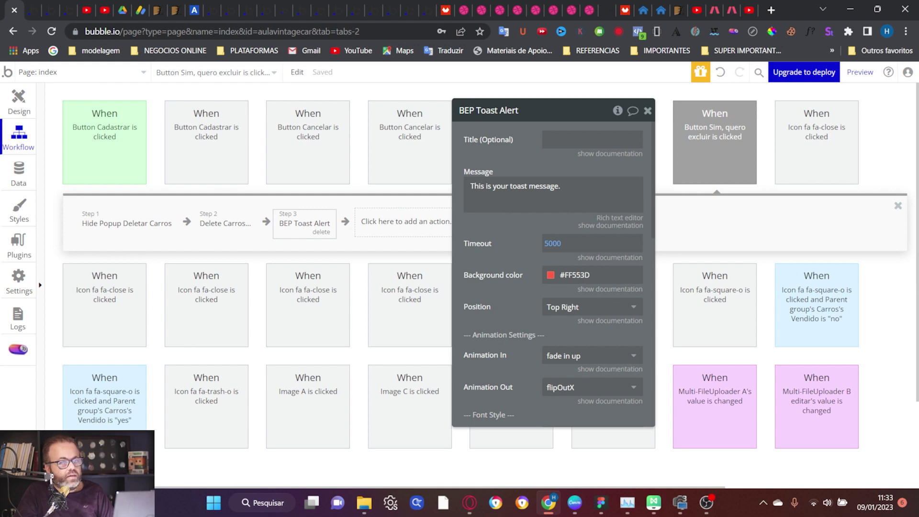
Set the toast alert's message to "Carro deletado com sucesso"
triple_click(521, 192)
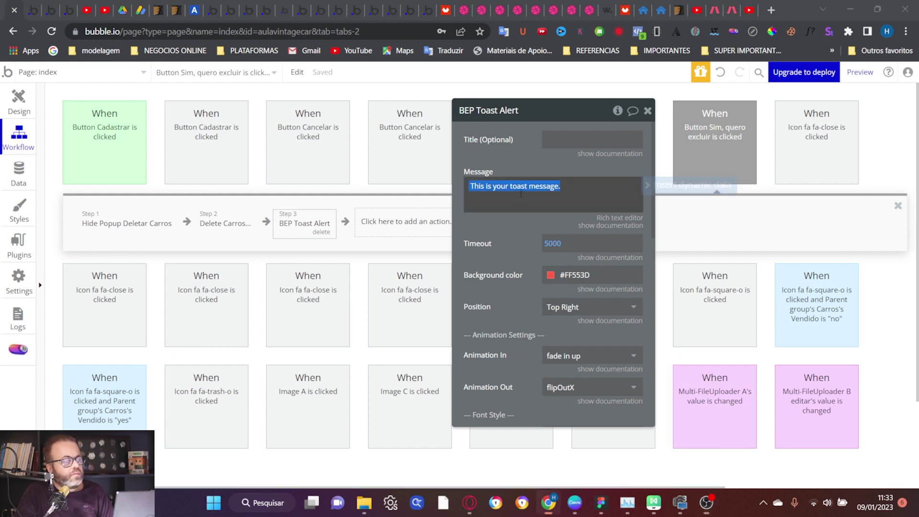
type("Carro deletado com sucesso")
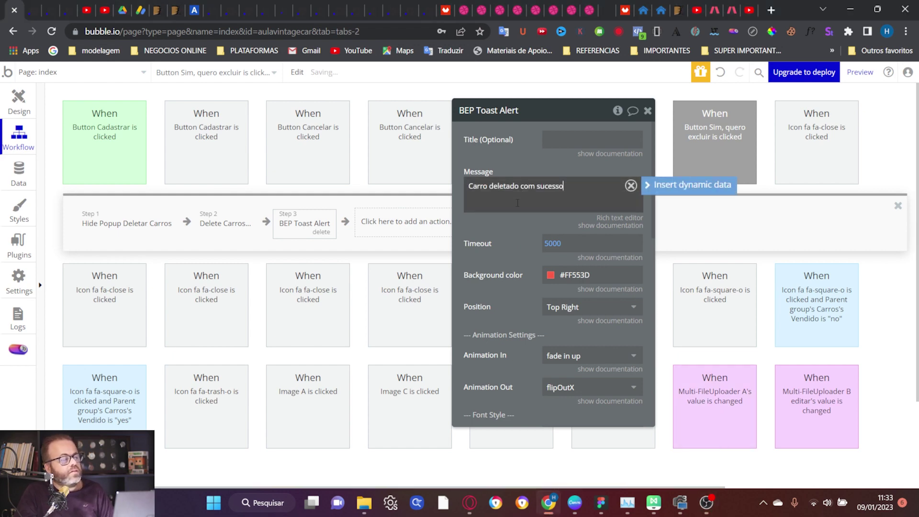
left_click(507, 235)
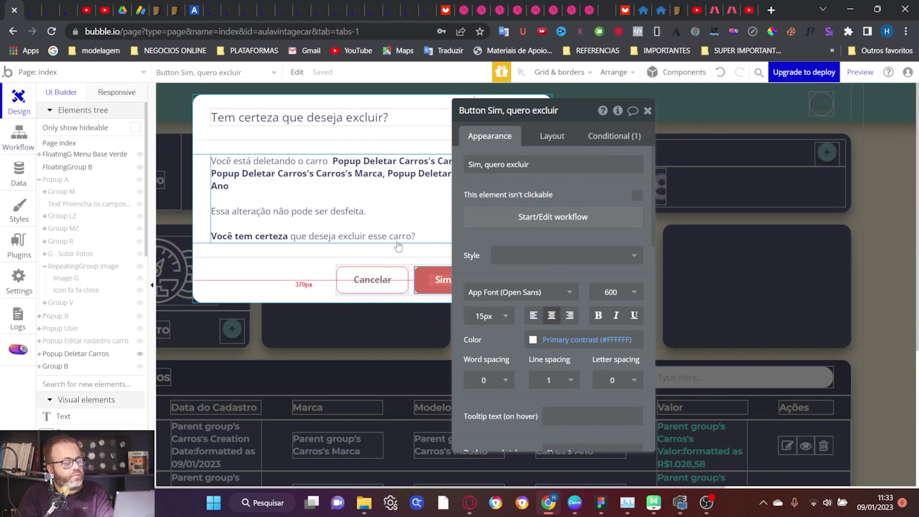
Create a click workflow for the popup's Cancelar button that hides Popup Deletar Carros
left_click(389, 286)
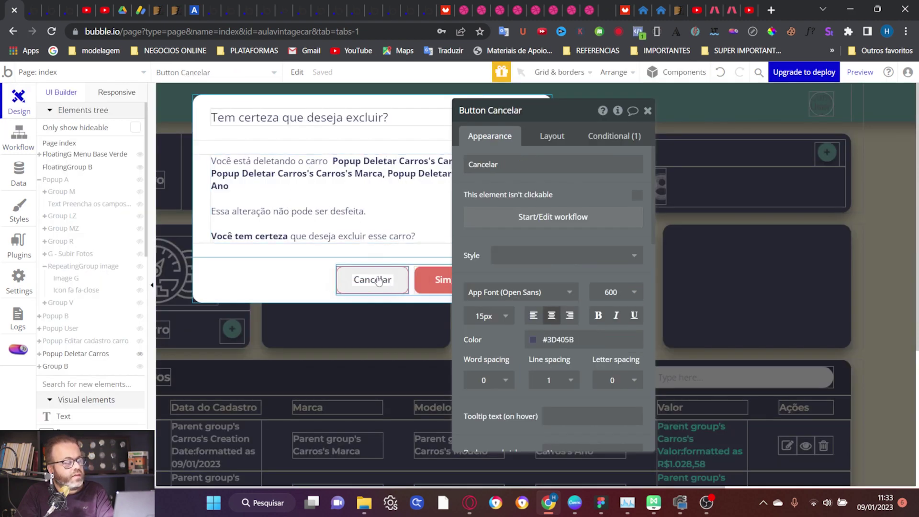
left_click(544, 224)
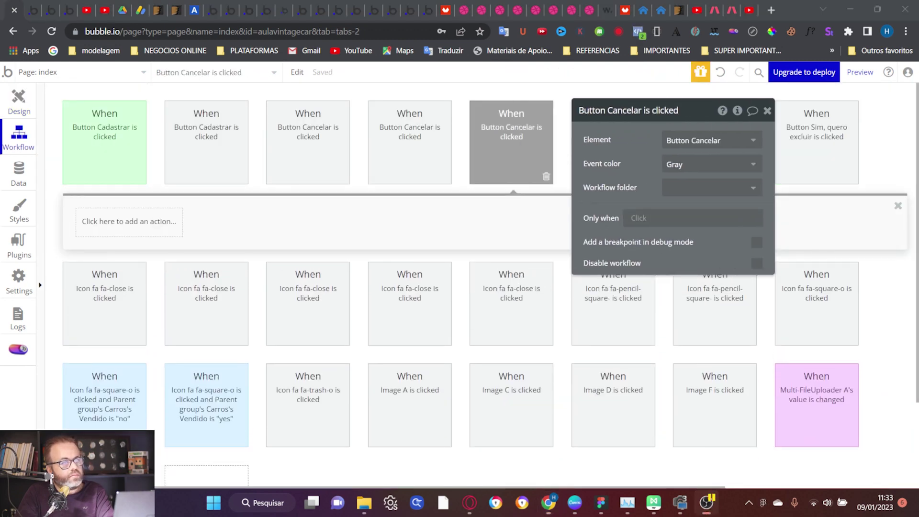
left_click(115, 222)
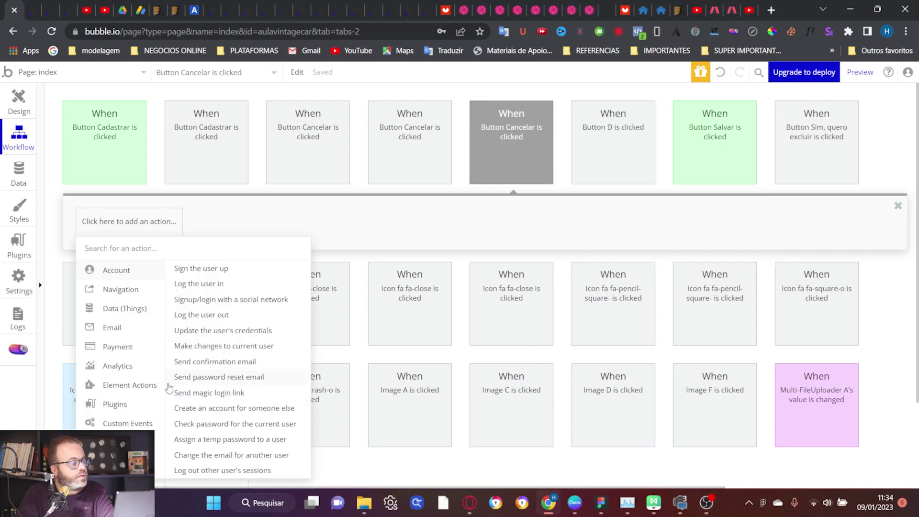
mouse_move(146, 388)
left_click(246, 280)
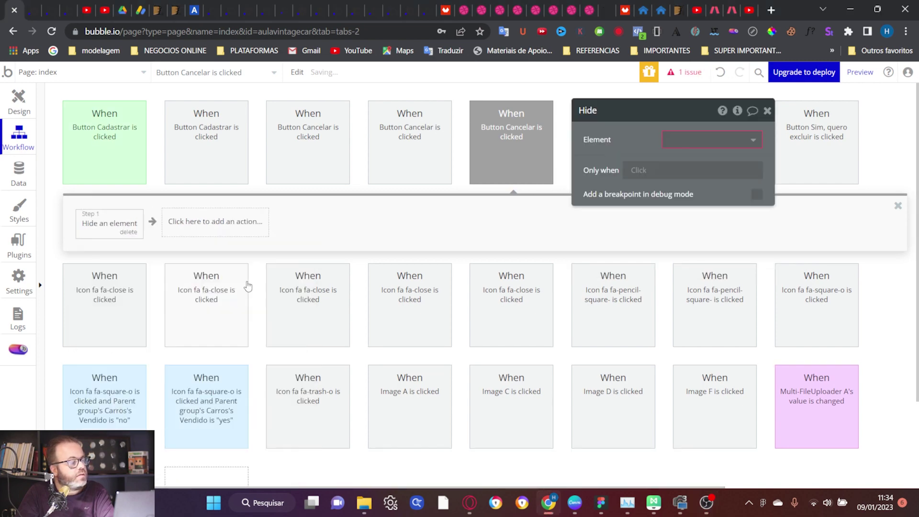
left_click(682, 139)
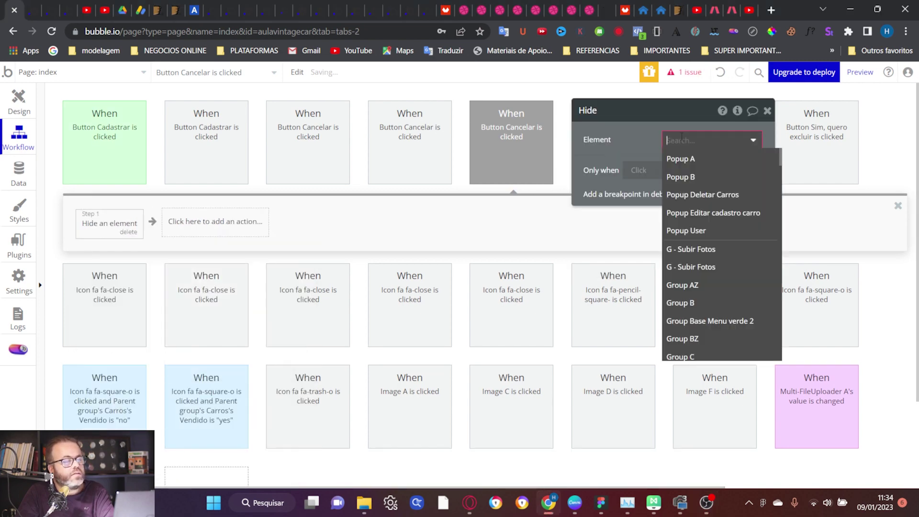
left_click(738, 195)
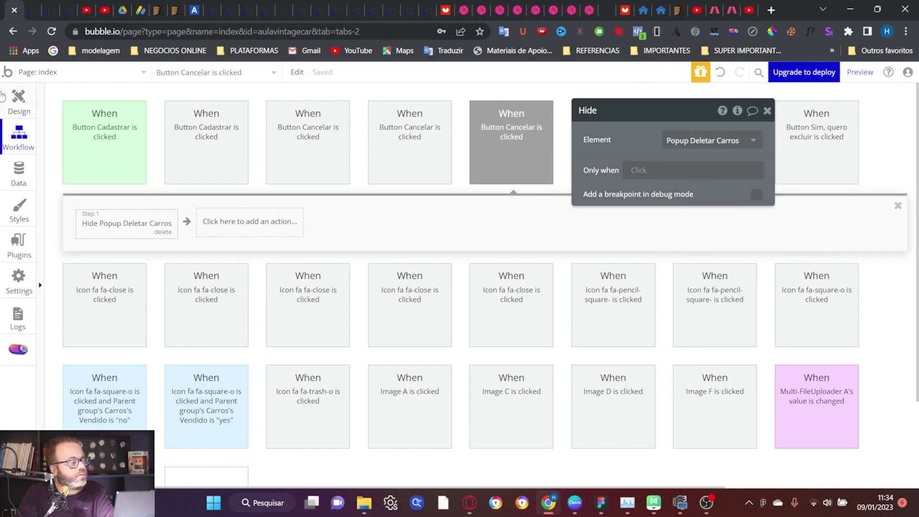
Define the borders of the popup's title group independently and give it a solid bottom border in color #E4E6EF
left_click(22, 103)
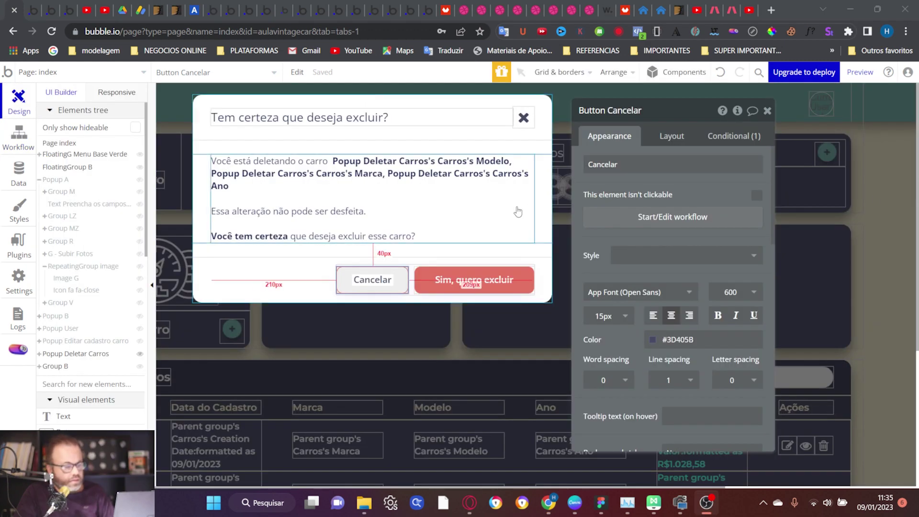
left_click(462, 111)
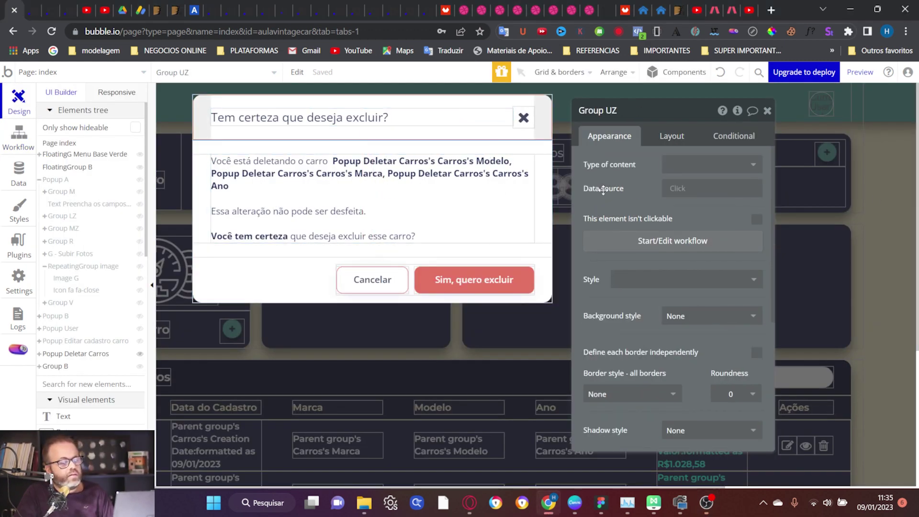
scroll(604, 189, "down", 5)
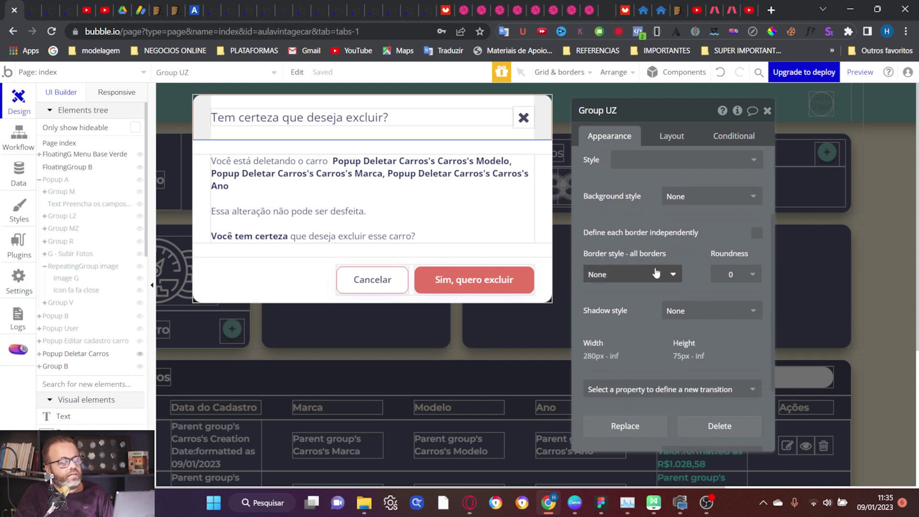
left_click(757, 235)
scroll(699, 237, "down", 2)
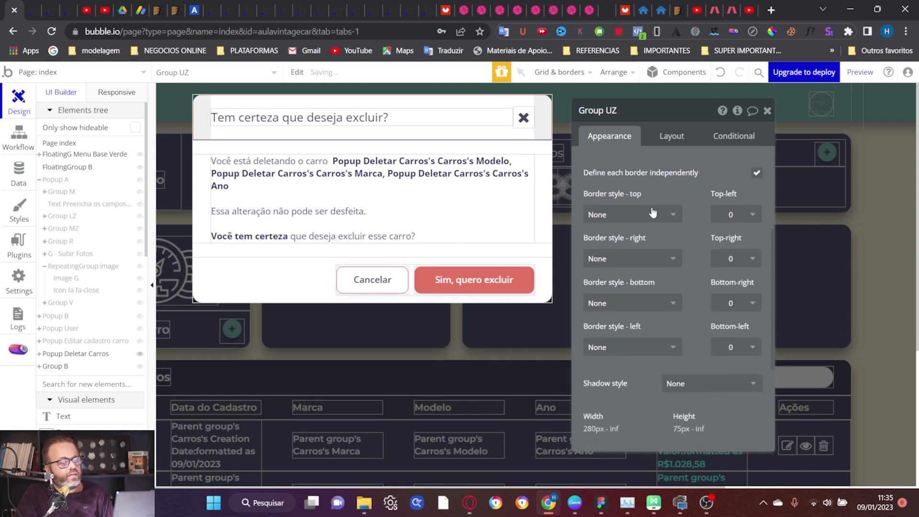
left_click(641, 307)
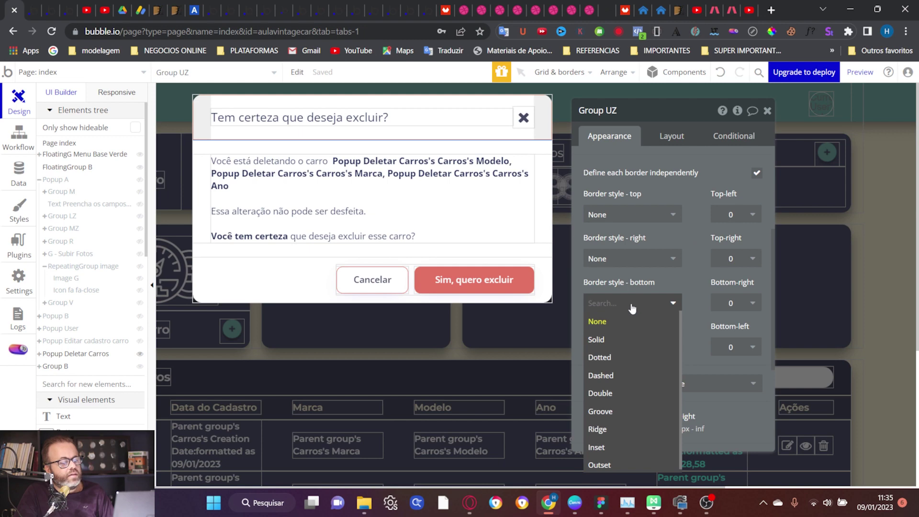
left_click(622, 340)
scroll(622, 338, "down", 3)
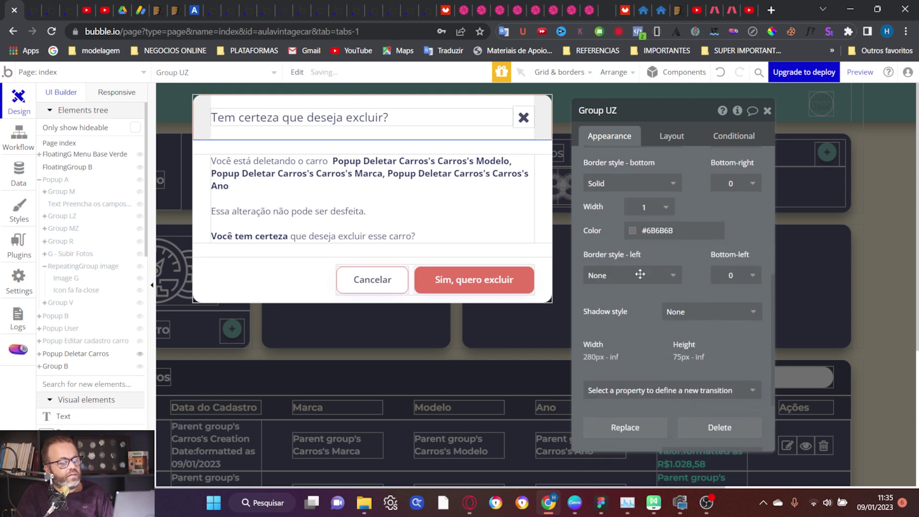
left_click(658, 231)
type("#E4E6EF")
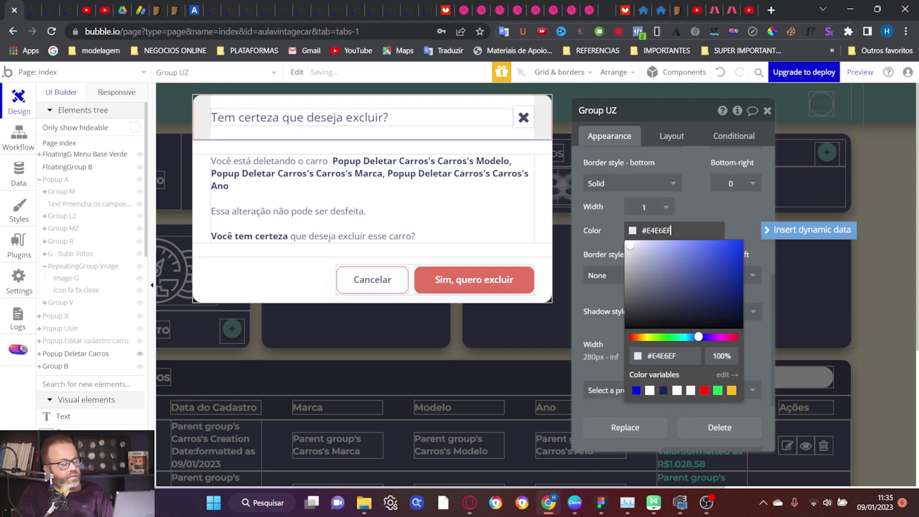
left_click(695, 213)
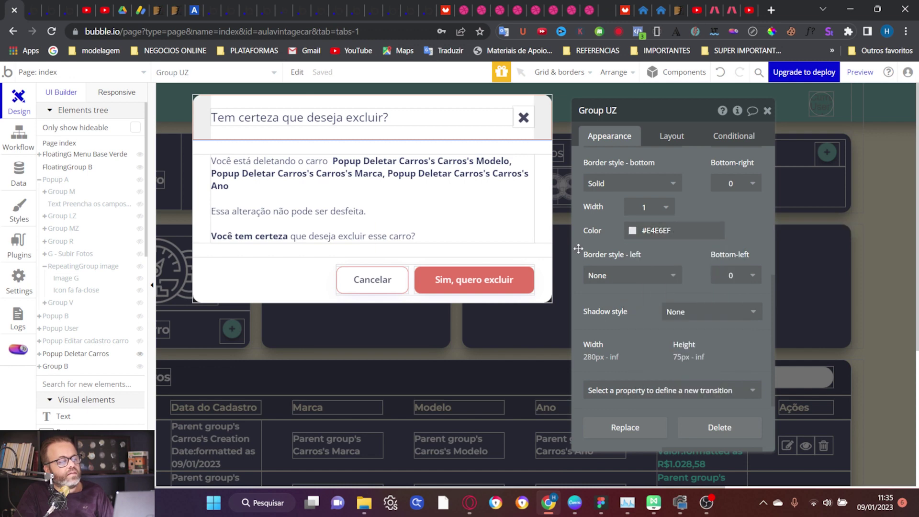
Define the borders of the popup's button group independently and give it a solid top border in color #E4E6EF
left_click(266, 283)
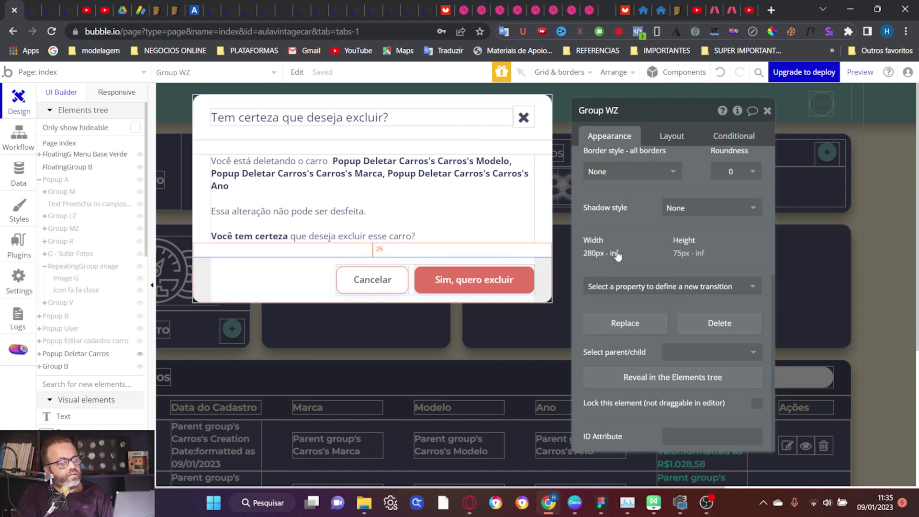
scroll(623, 233, "up", 2)
left_click(630, 233)
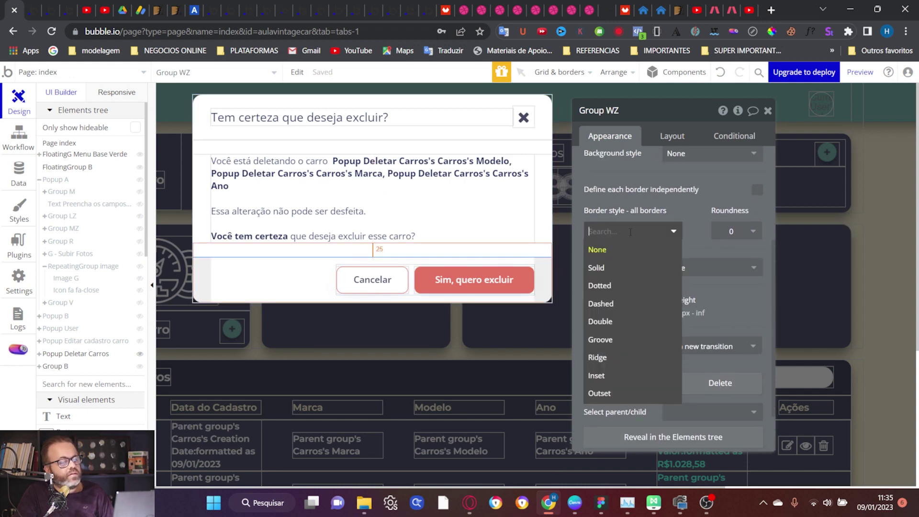
left_click(759, 190)
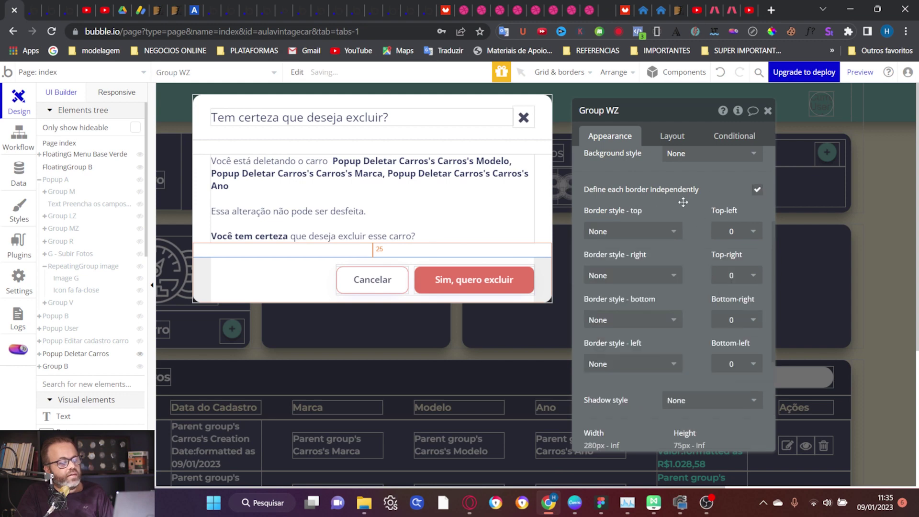
left_click(647, 233)
left_click(636, 268)
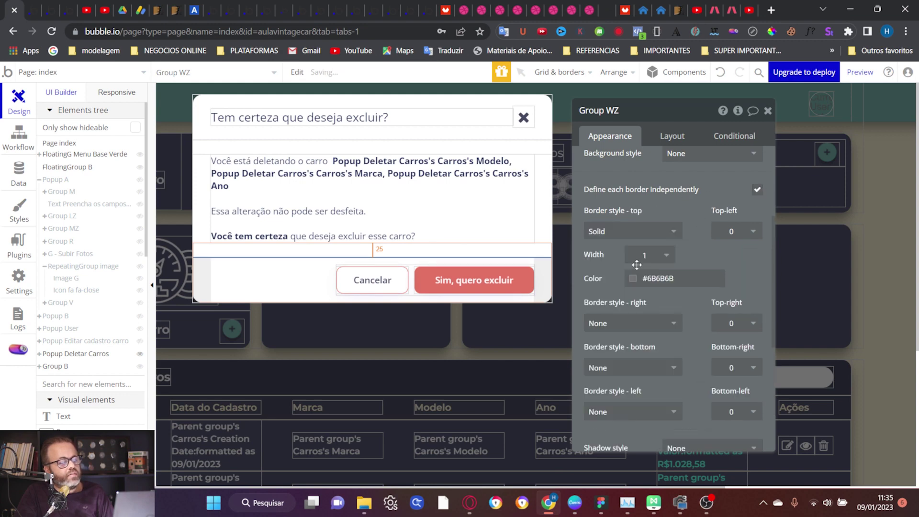
scroll(636, 263, "down", 1)
left_click(660, 219)
key("ctrl+a")
type("#E4E6EF")
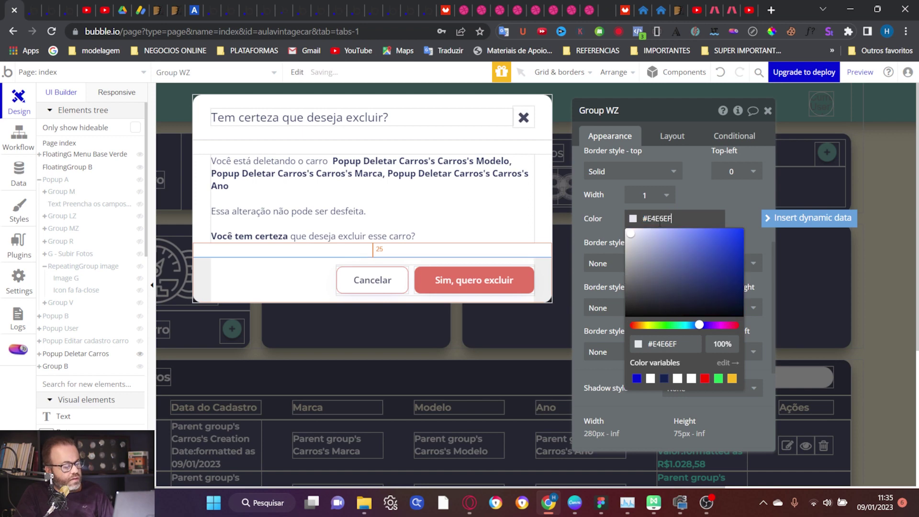
left_click(699, 199)
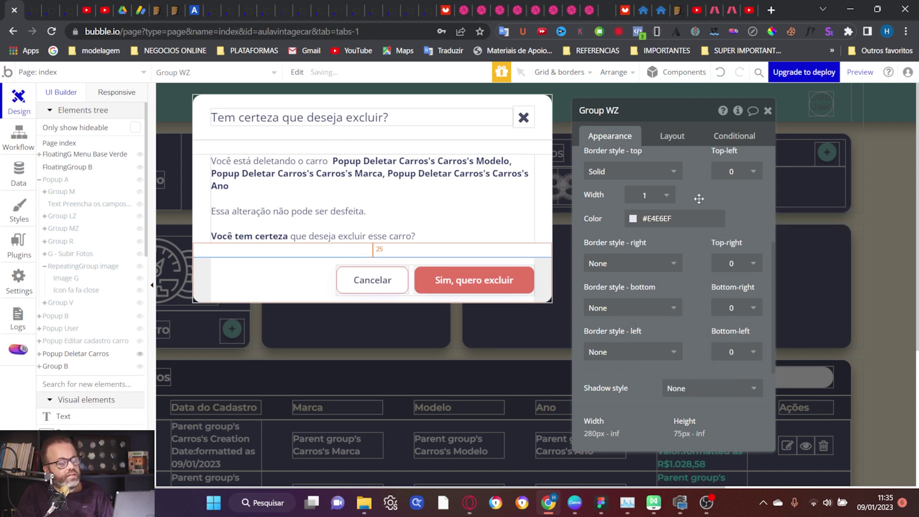
Copy the background color #E26B5A from the popup's "Sim, quero excluir" button
left_click(529, 286)
left_click(702, 252)
key("ctrl+c")
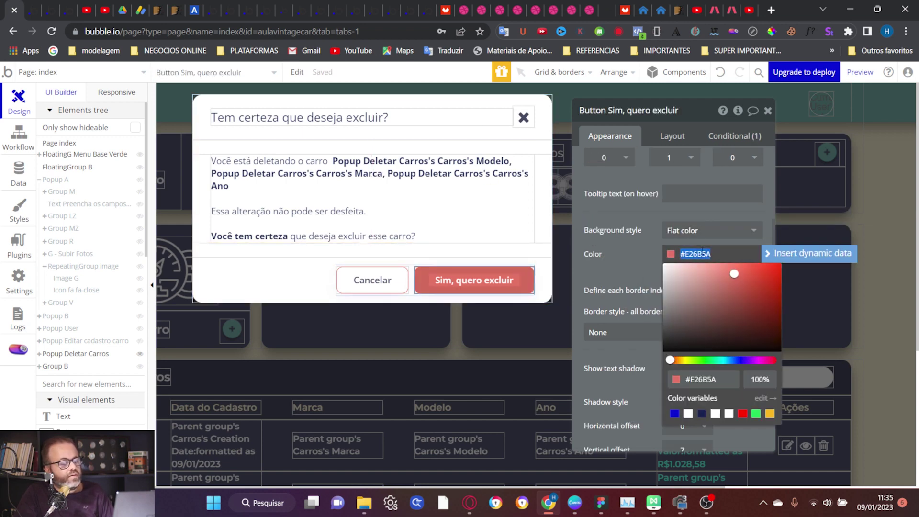
left_click(638, 237)
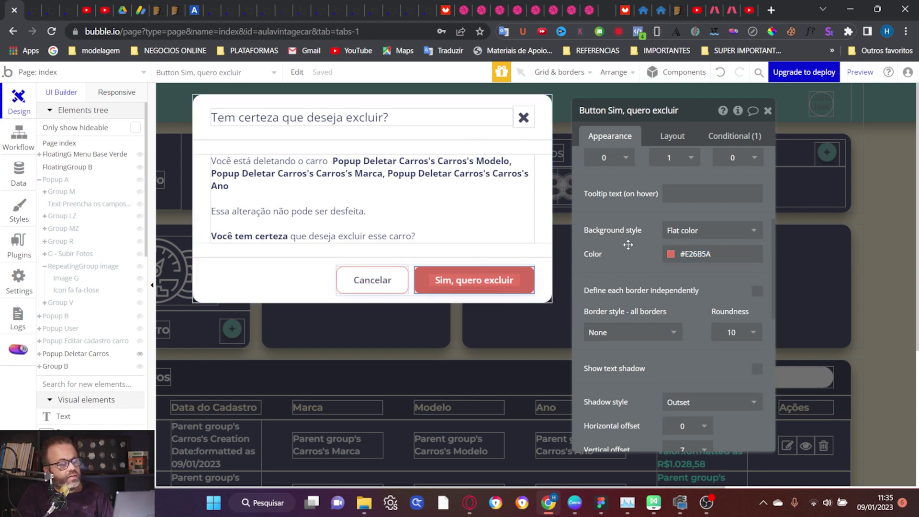
Set the background color of the toast alert in the "Sim, quero excluir" button's workflow to #E26B5A
scroll(628, 244, "up", 5)
left_click(658, 214)
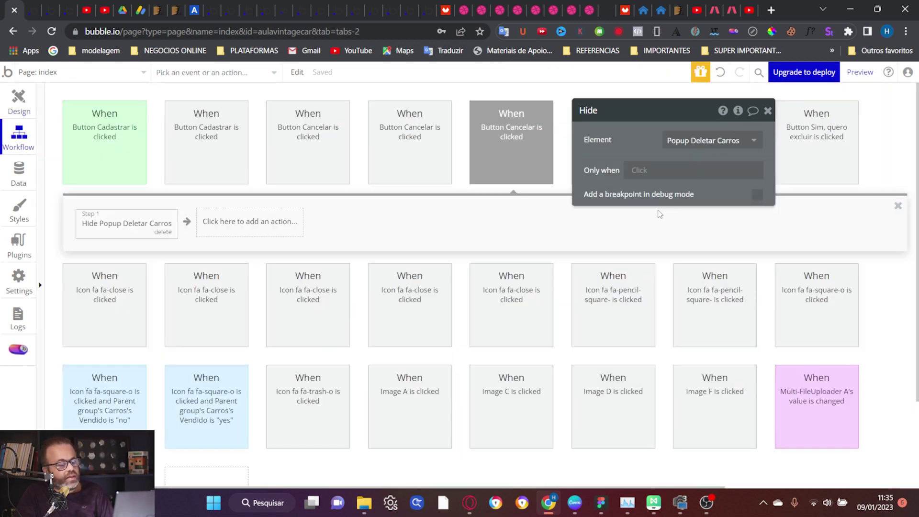
left_click(290, 225)
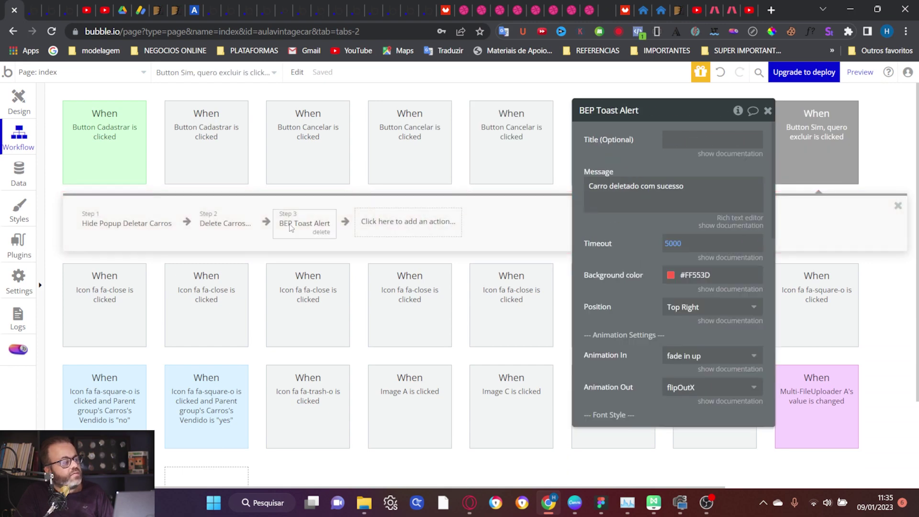
scroll(634, 238, "down", 3)
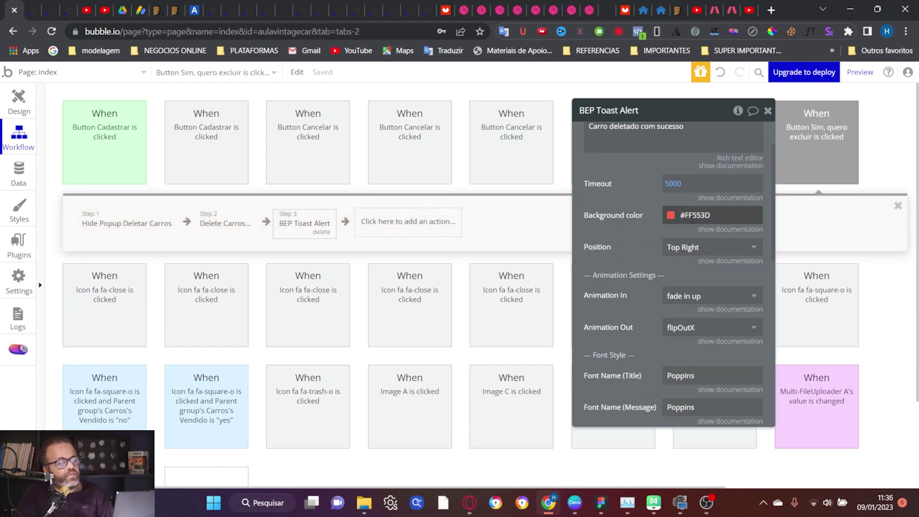
left_click(692, 216)
key("ctrl+v")
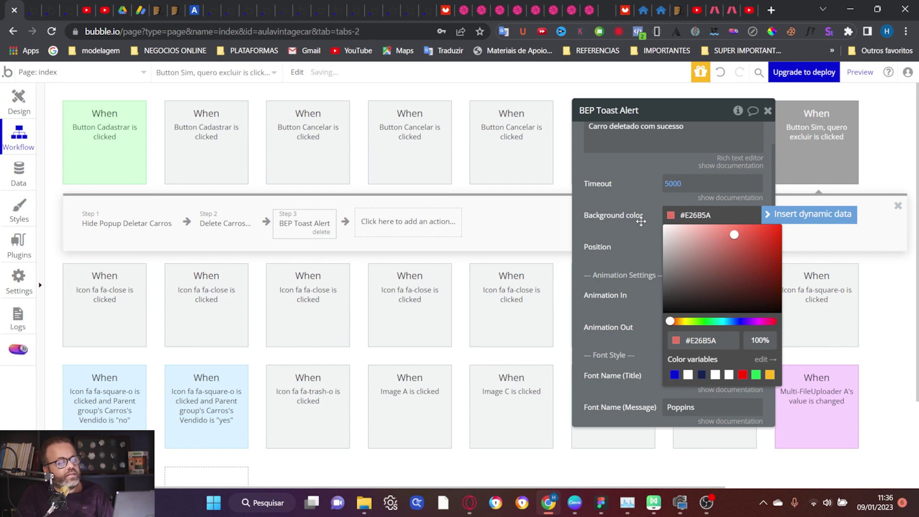
left_click(641, 221)
Preview the page and open the deletion popup for the first car in Lista de Carros
left_click(860, 72)
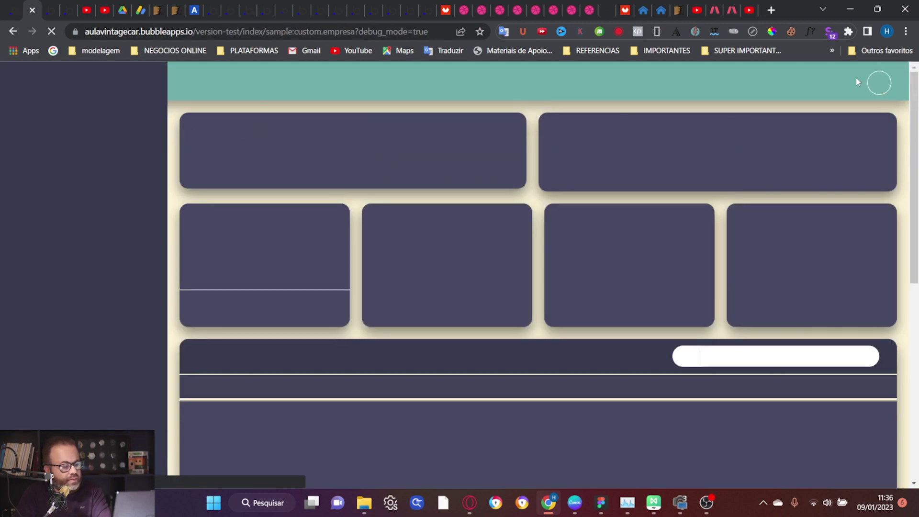
scroll(556, 194, "down", 4)
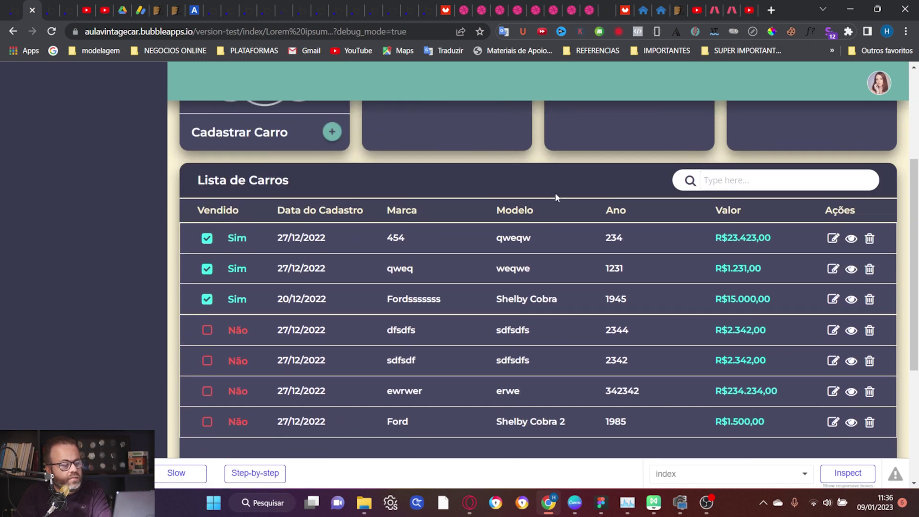
left_click(869, 236)
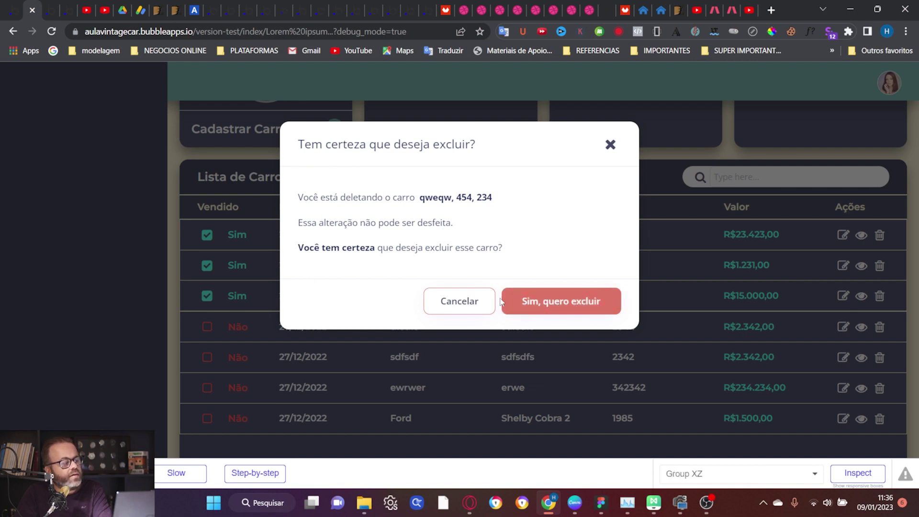
Return to the editor's design view and set the minimum height of Popup Deletar Carros to 0
left_click(16, 3)
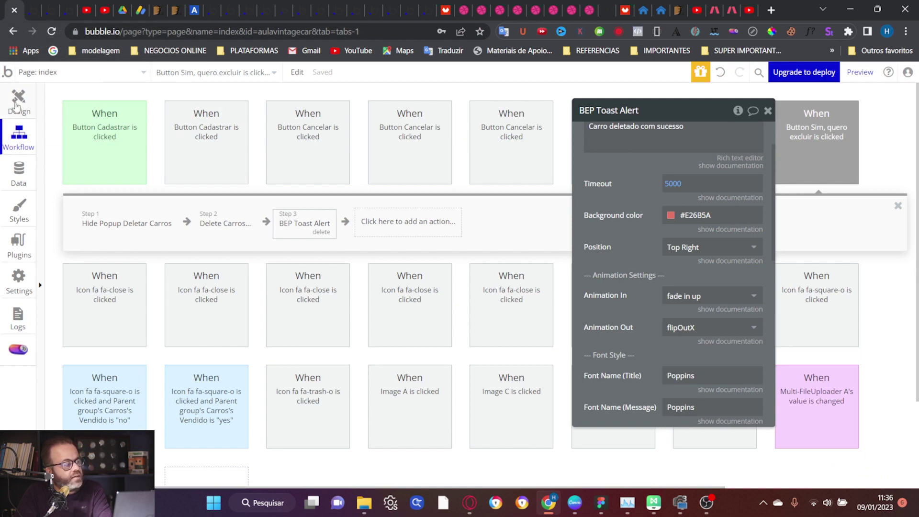
left_click(18, 103)
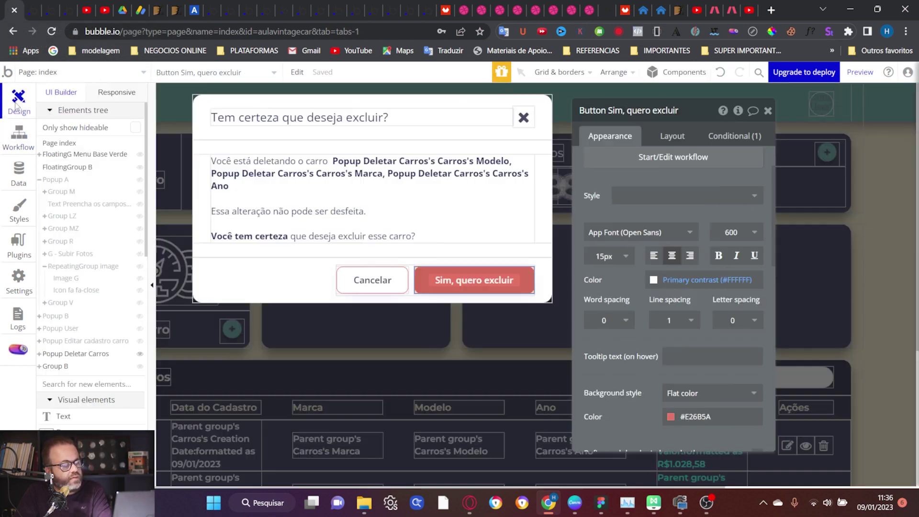
left_click(299, 280)
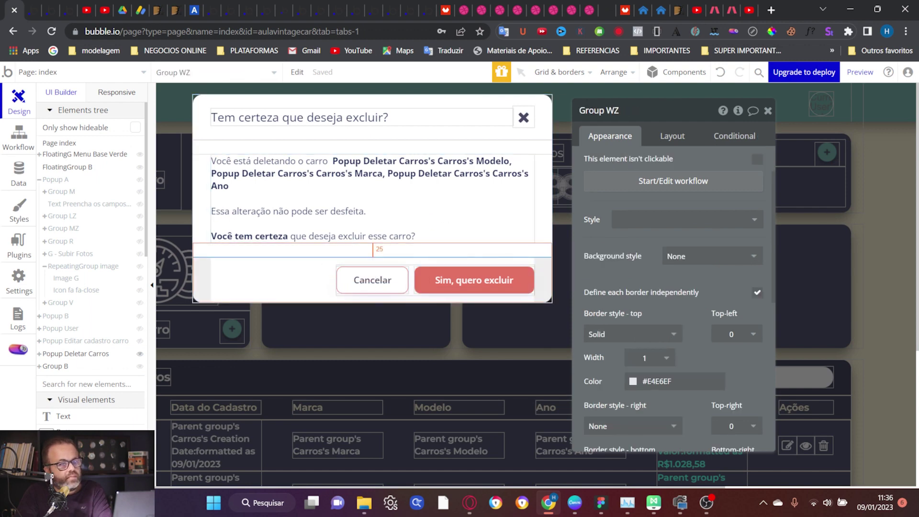
left_click(673, 136)
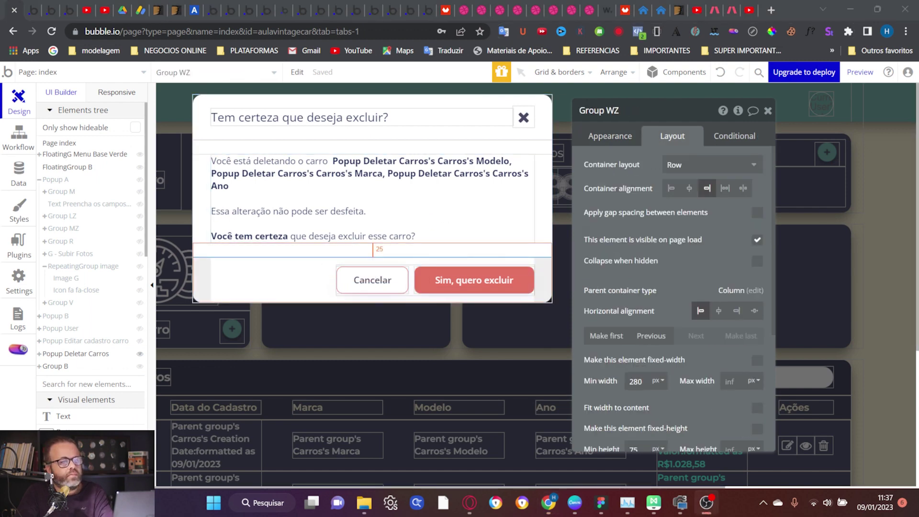
left_click(529, 147)
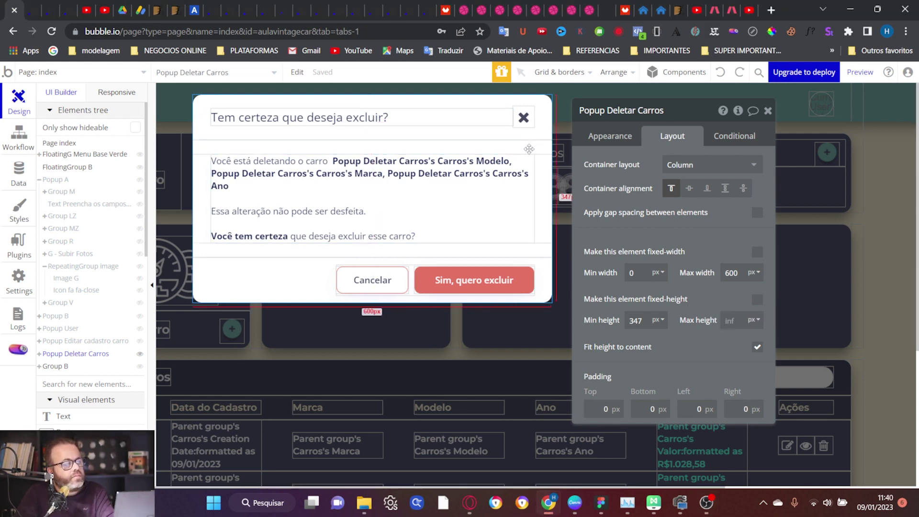
double_click(636, 320)
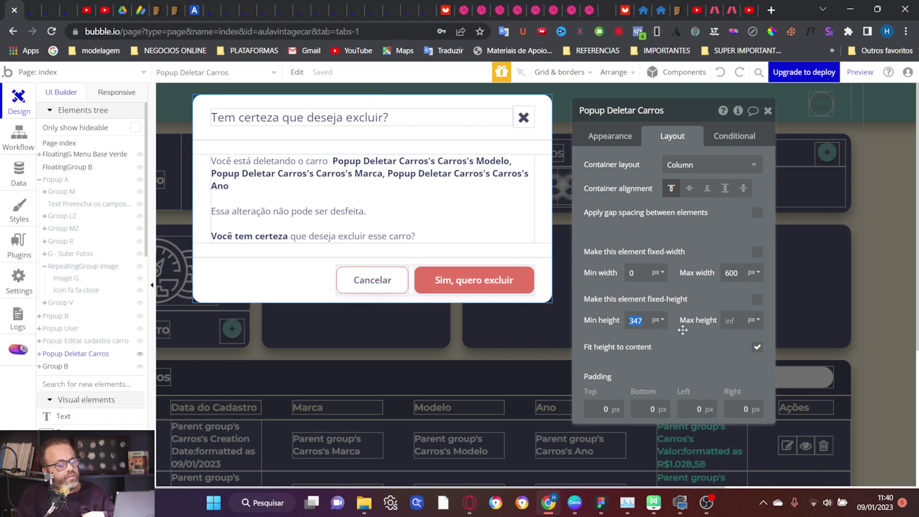
type("0")
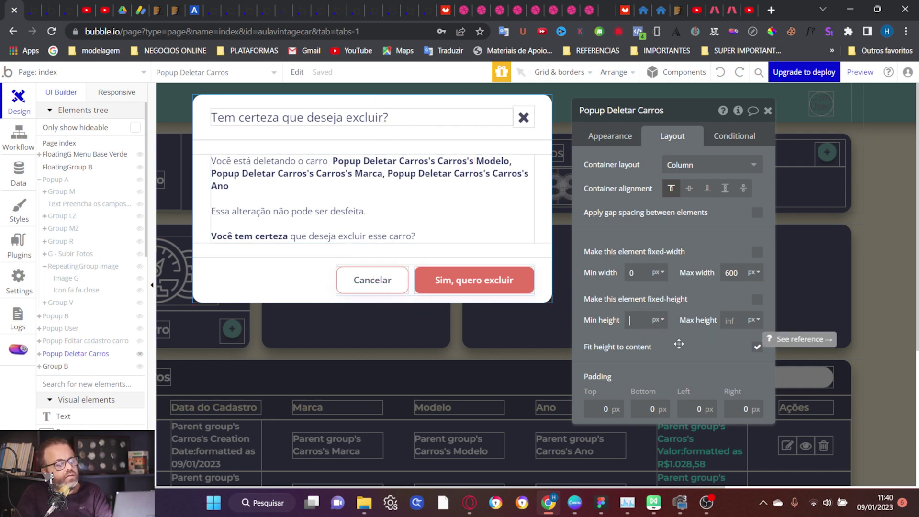
Examine the hover condition on the Cancelar button of Popup A for reference
left_click(523, 280)
left_click(64, 180)
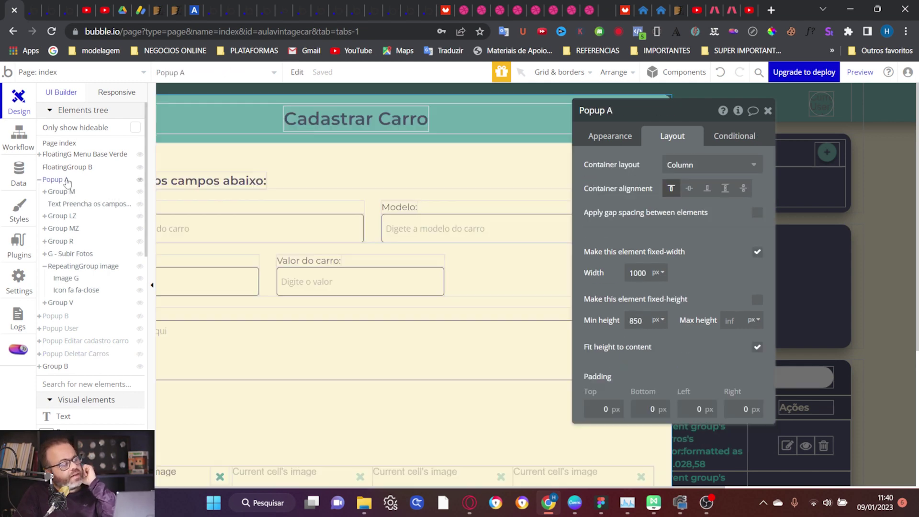
scroll(496, 298, "down", 5)
left_click_drag(661, 118, 323, 131)
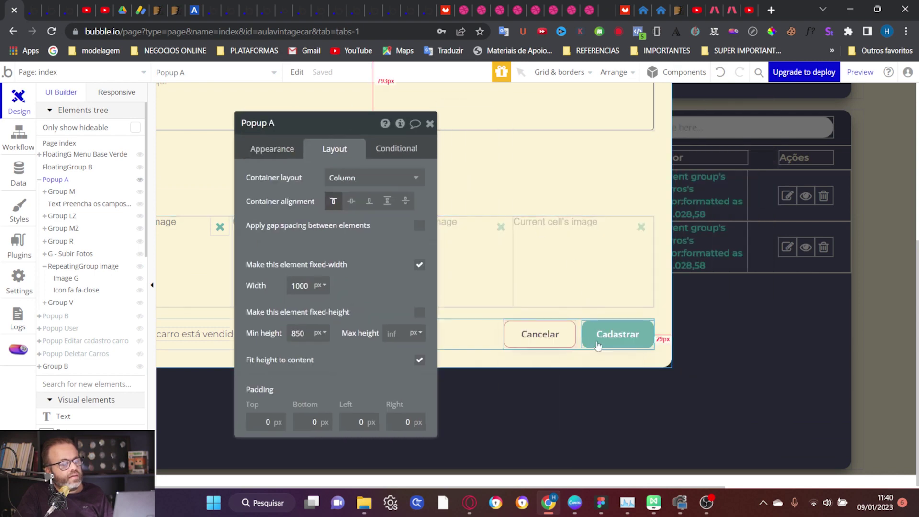
left_click(558, 338)
left_click(391, 150)
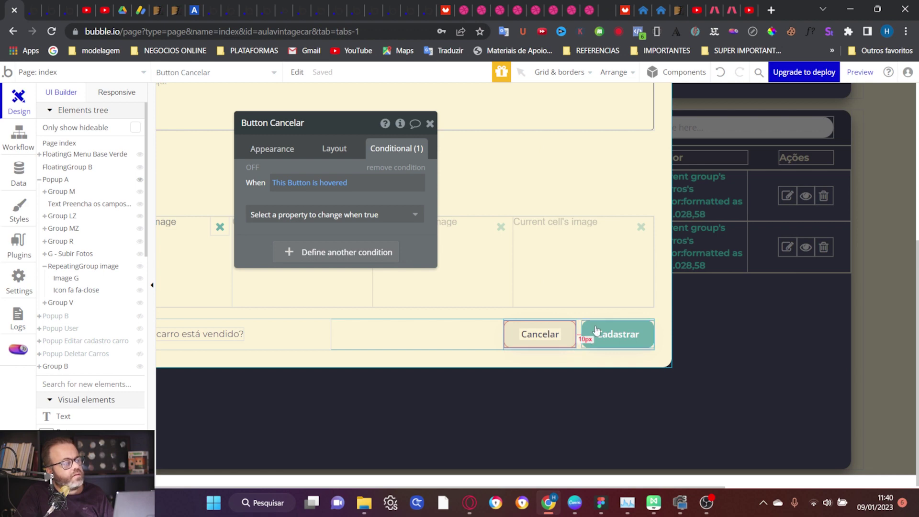
scroll(588, 306, "down", 1)
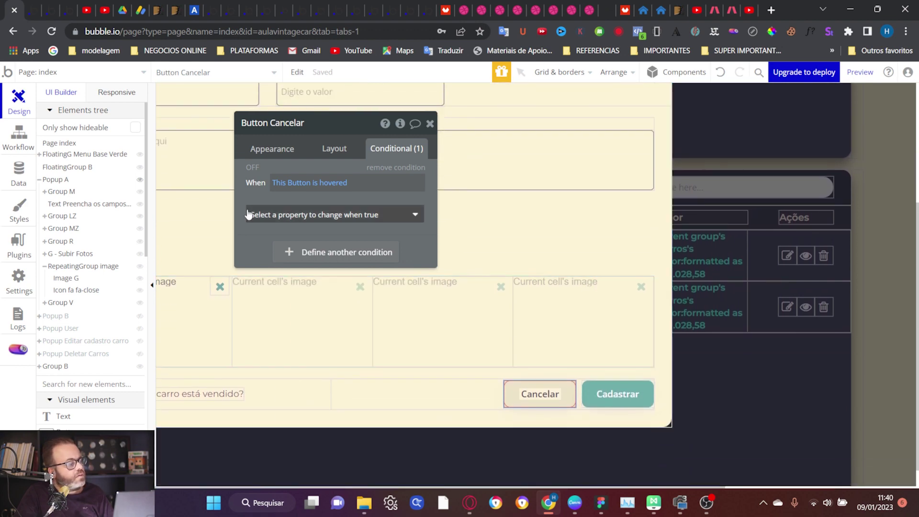
Reopen Popup Deletar Carros and copy the background color #E26B5A of its "Sim, quero excluir" button
left_click(100, 342)
left_click(98, 354)
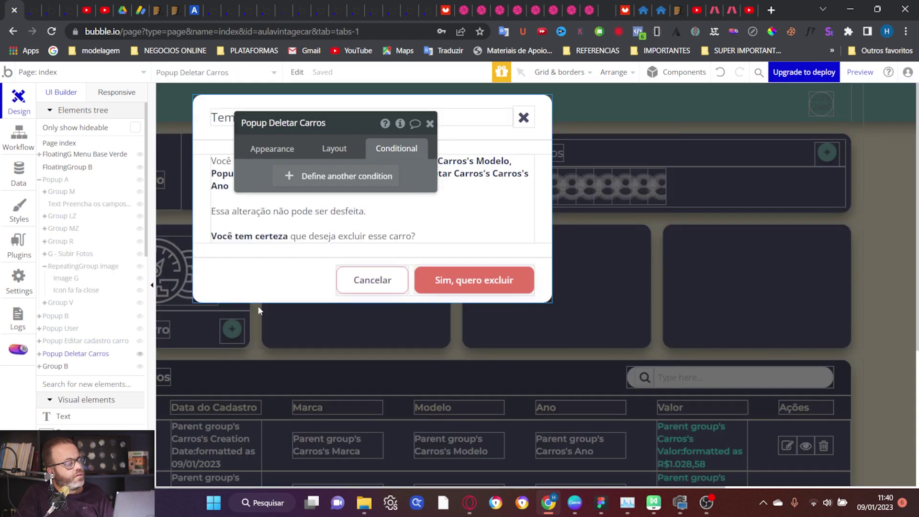
left_click(450, 284)
left_click(266, 149)
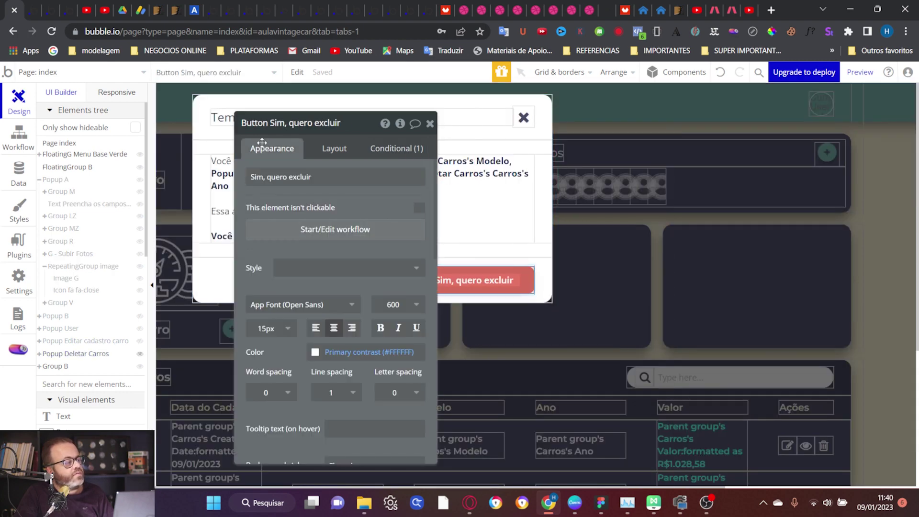
scroll(288, 206, "down", 3)
scroll(311, 301, "down", 1)
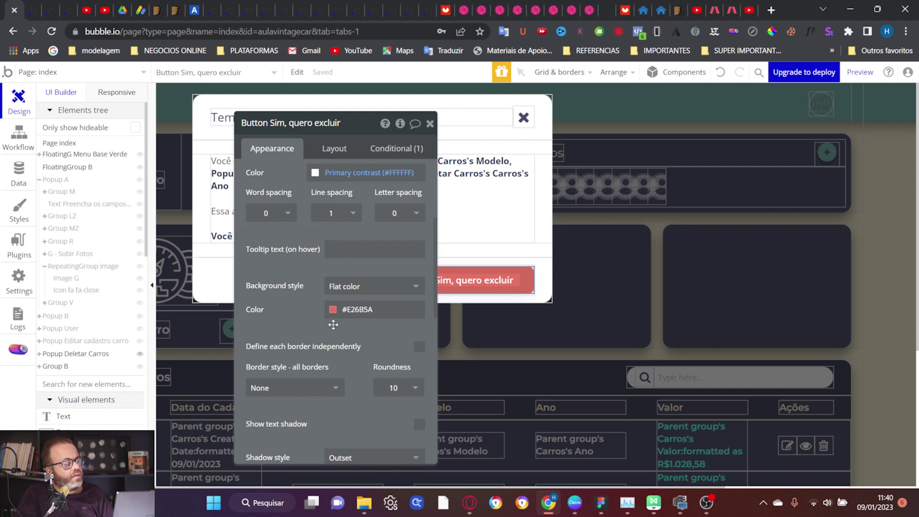
left_click(376, 309)
key("ctrl+c")
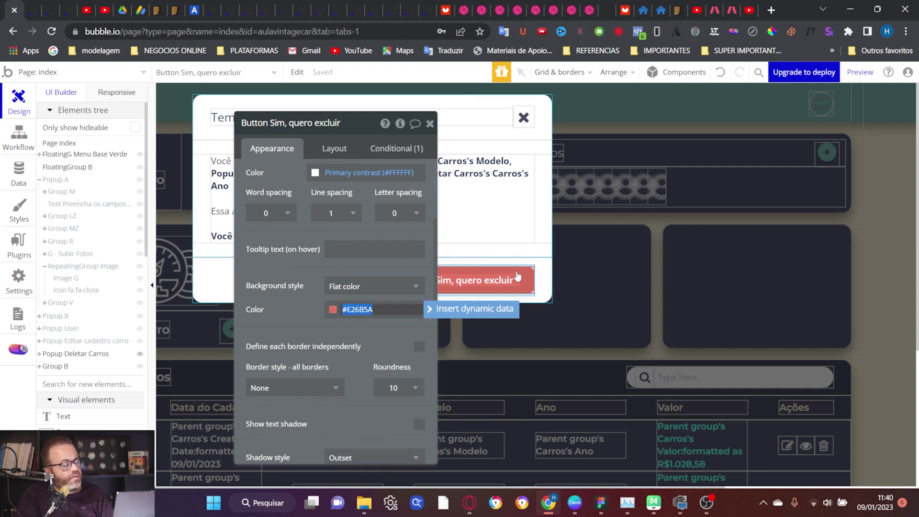
key("Return")
Set the "Sim, quero excluir" button's hover background color to #E2614D, a slightly more saturated shade of the copied red
left_click(380, 150)
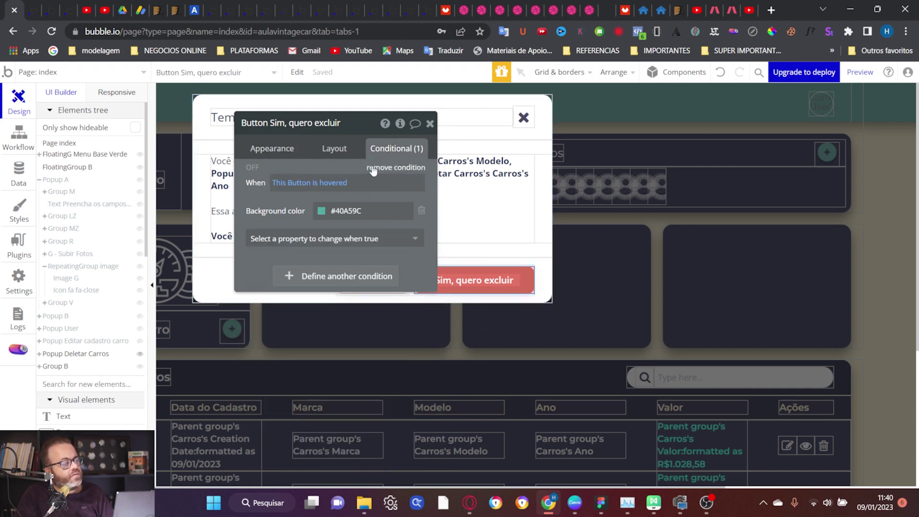
left_click(355, 211)
key("ctrl+v")
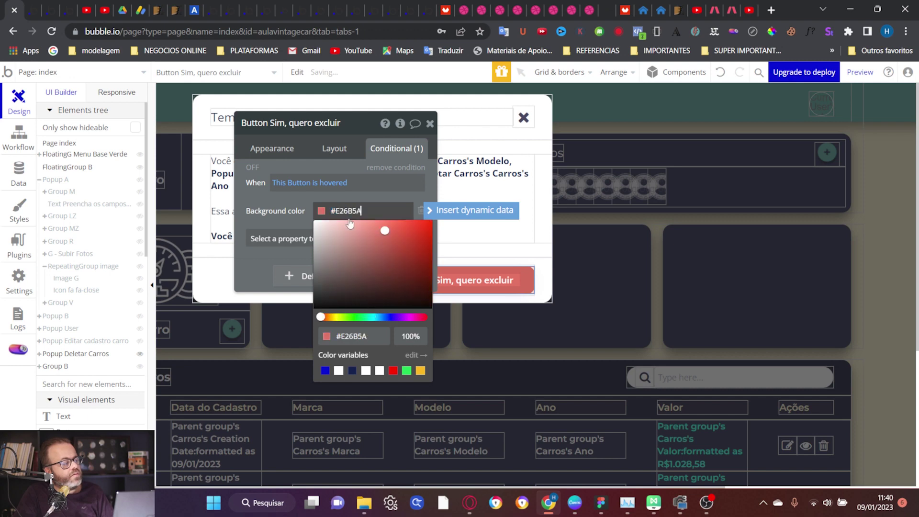
left_click(386, 230)
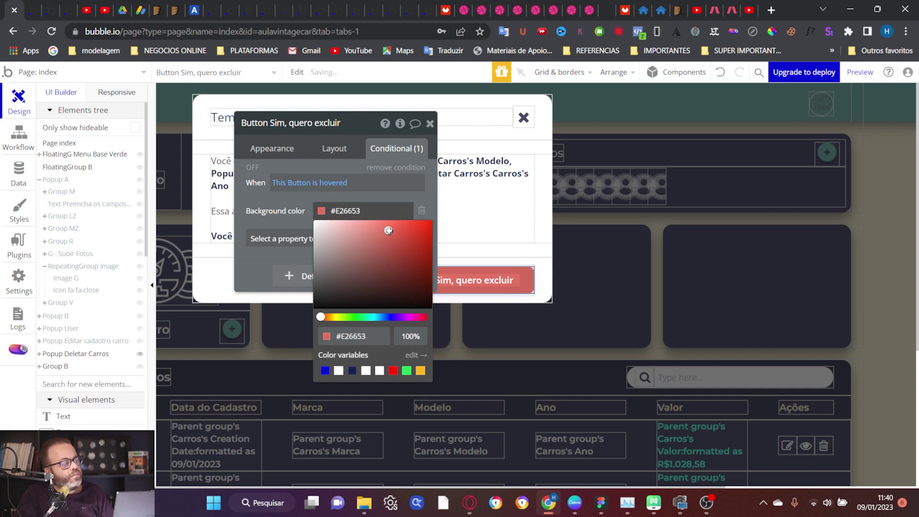
left_click_drag(388, 231, 390, 230)
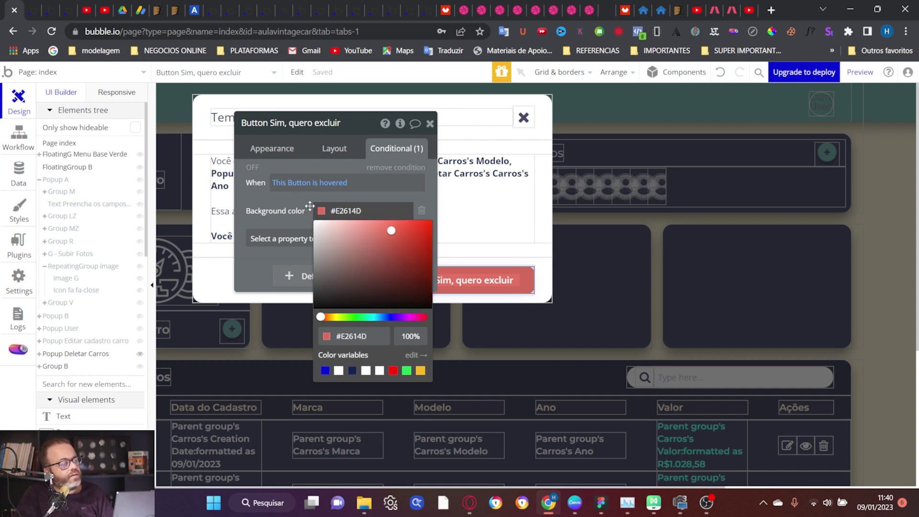
left_click(296, 199)
left_click_drag(356, 128, 697, 131)
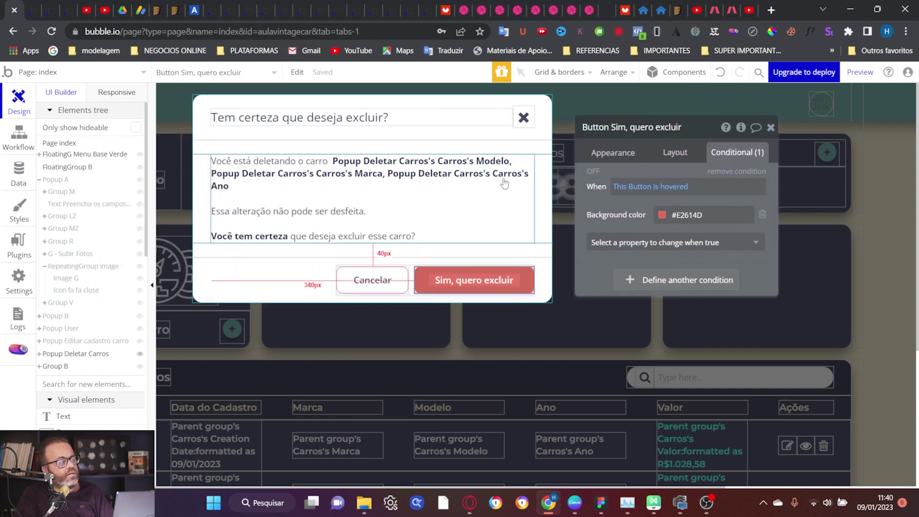
Preview the page, confirm deleting the car "qweqw, 454, 234", and check the toast alert and Lista de Carros
left_click(850, 73)
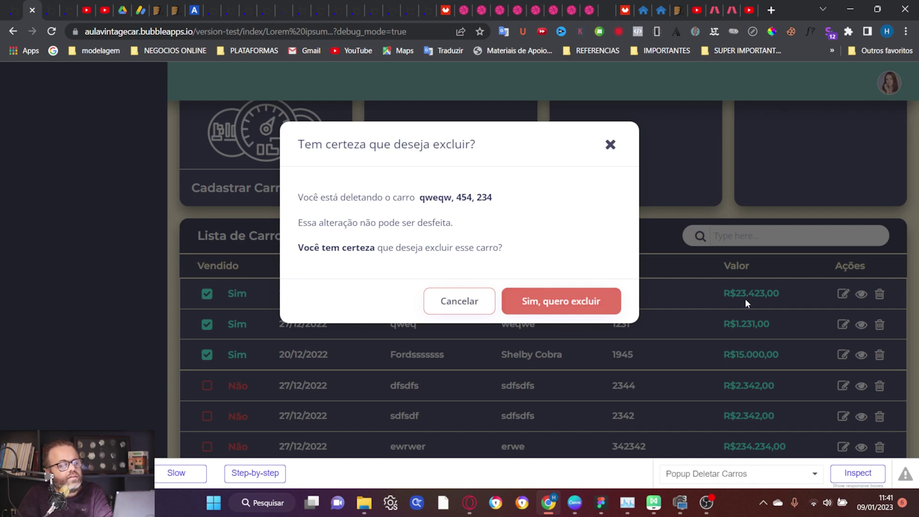
left_click(593, 307)
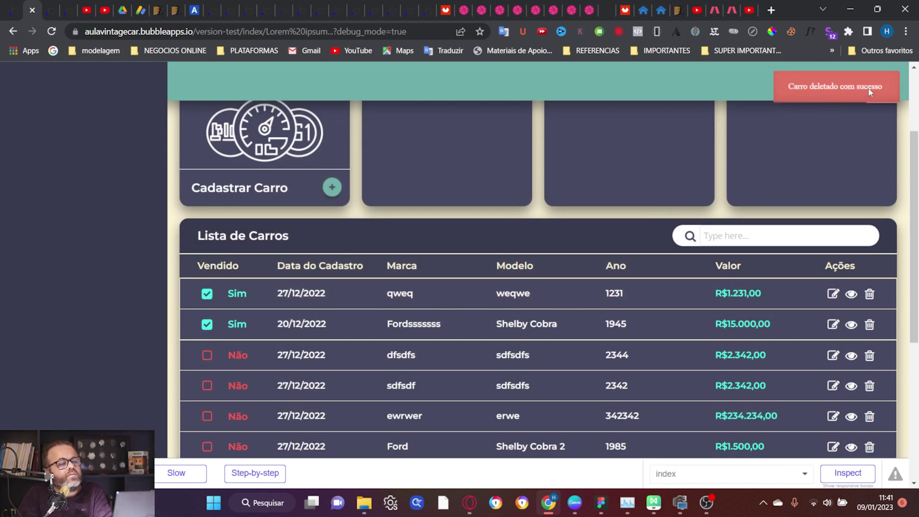
scroll(578, 305, "down", 2)
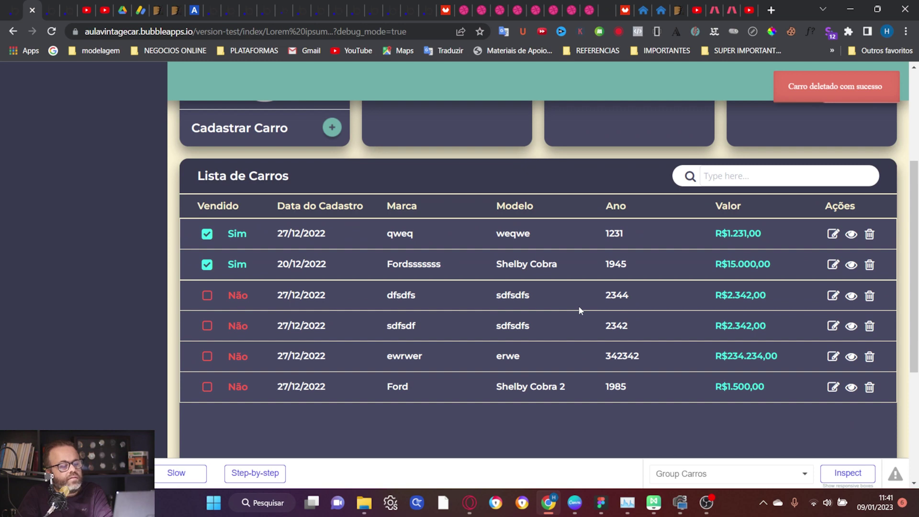
scroll(579, 310, "up", 1)
scroll(578, 311, "up", 1)
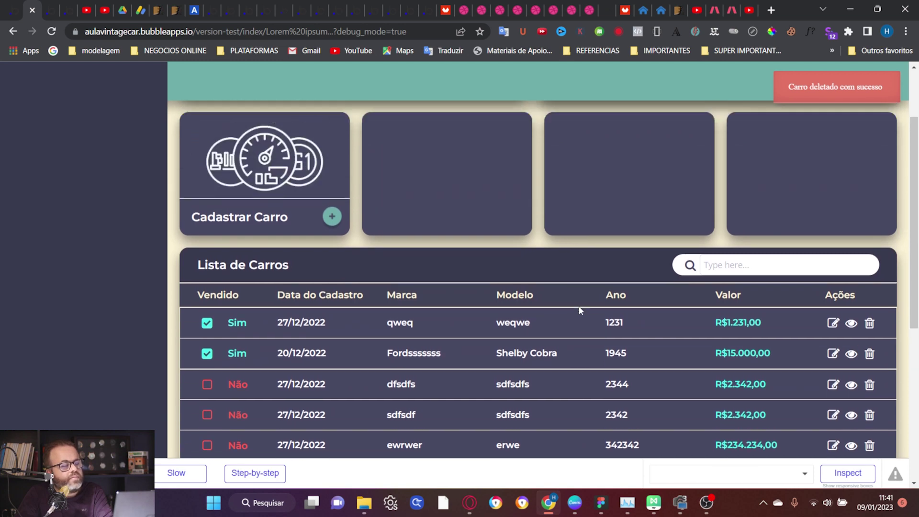
scroll(580, 309, "down", 1)
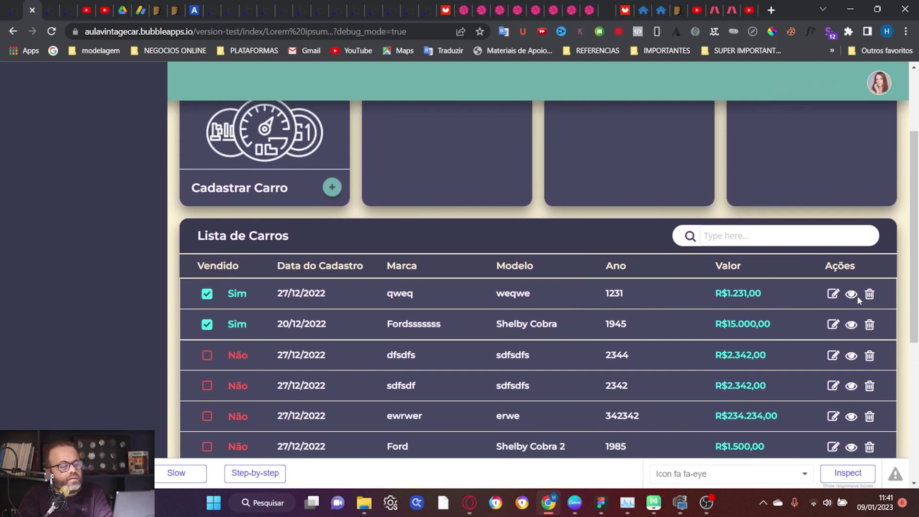
left_click(15, 10)
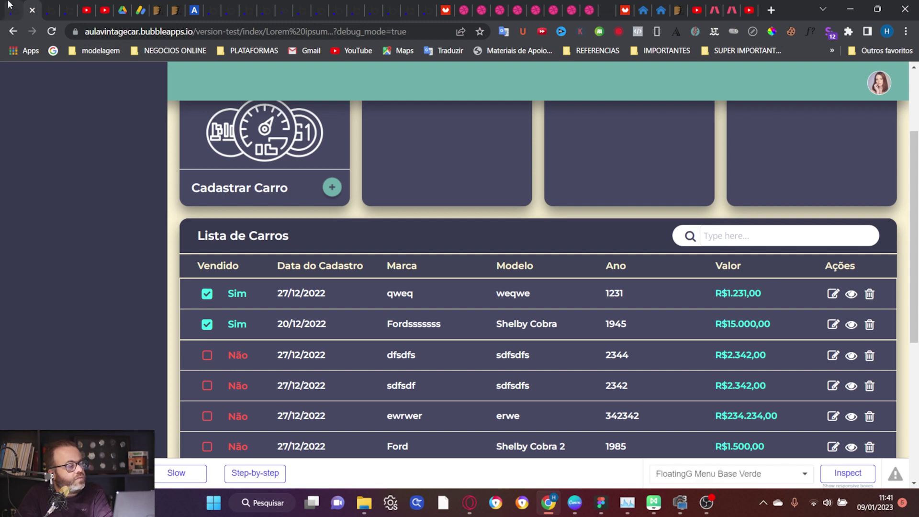
Set the deletion popup's body text to 20px and preview the popup for the car "weqwe, qweq, 1231"
left_click(376, 189)
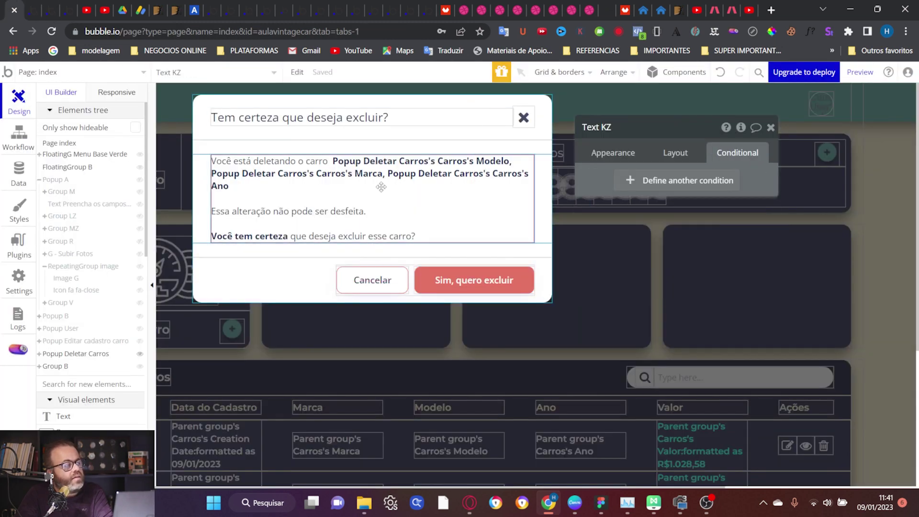
left_click(597, 161)
scroll(598, 240, "down", 4)
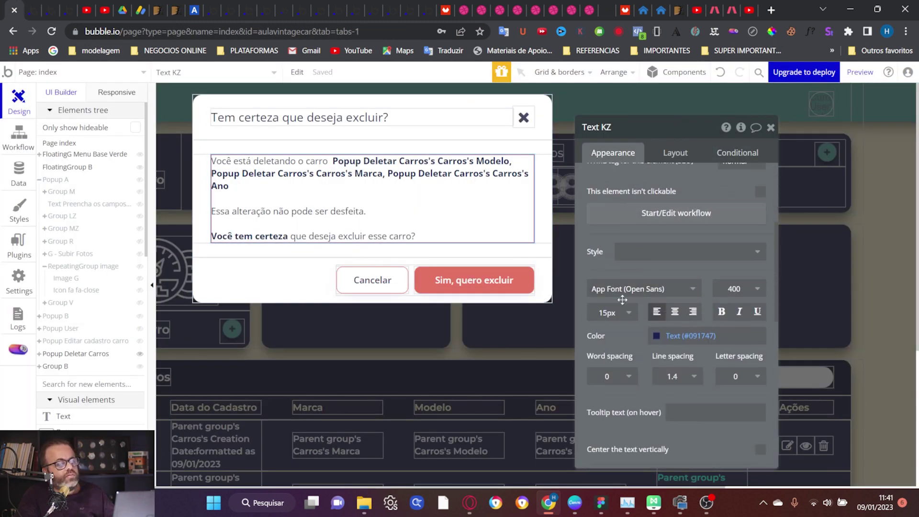
double_click(607, 313)
type("2")
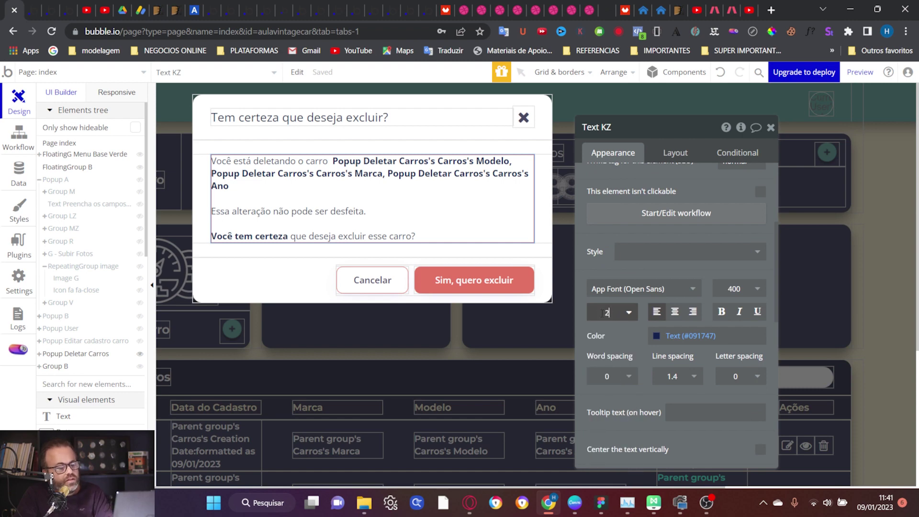
type("0")
key("Return")
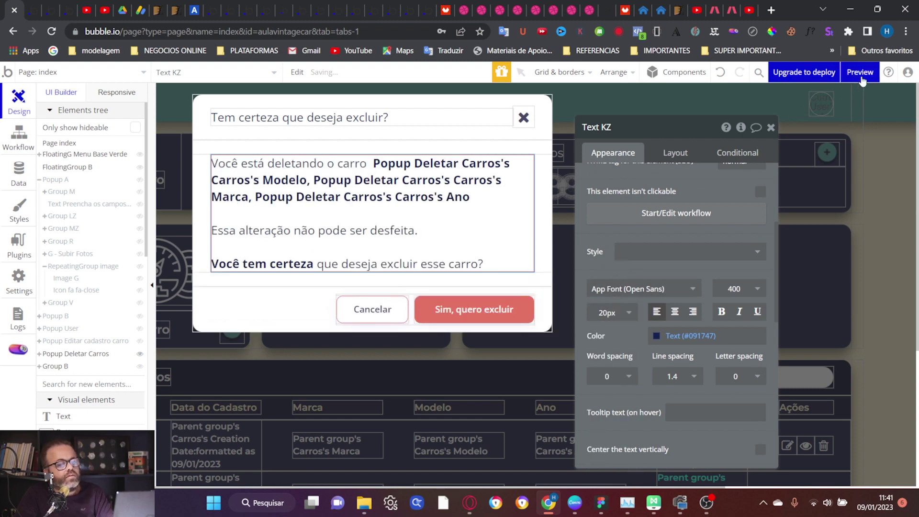
left_click(860, 72)
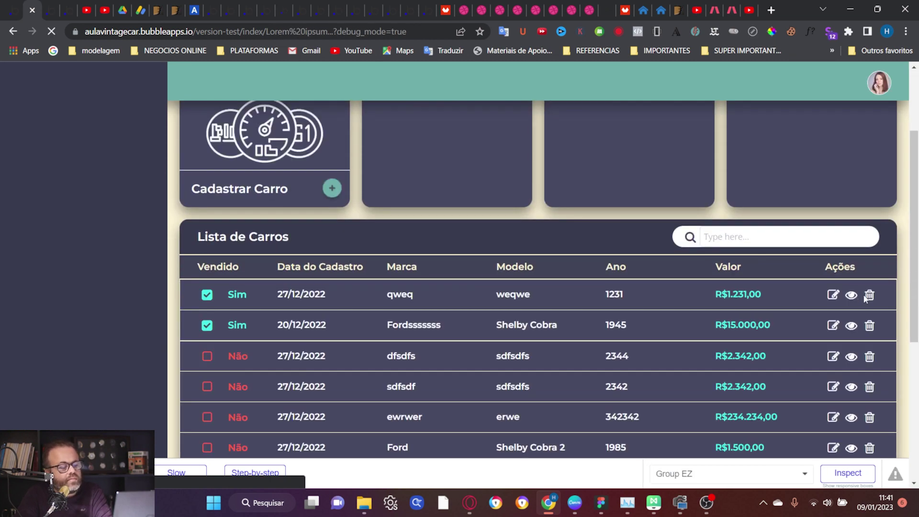
left_click(872, 298)
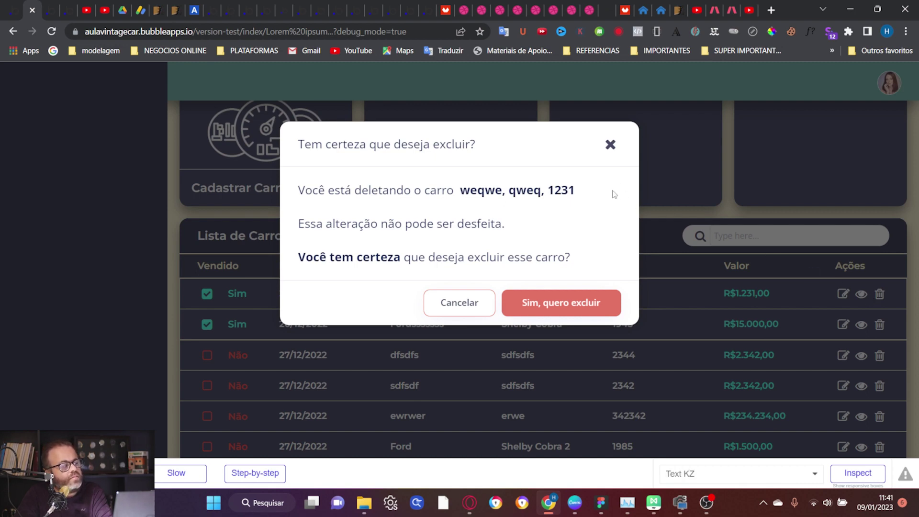
Set the deletion popup's body text and its title "Tem certeza que deseja excluir?" to 15px and preview the result
left_click(12, 5)
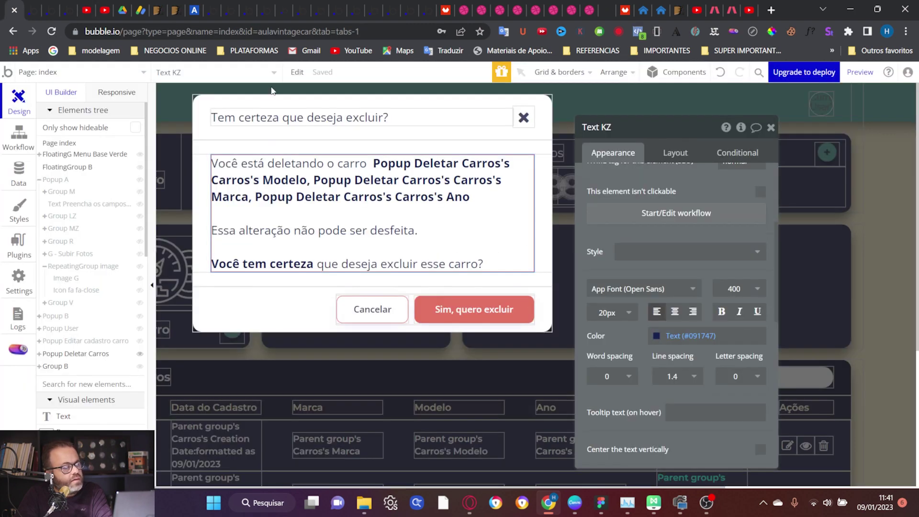
left_click(603, 314)
type("15")
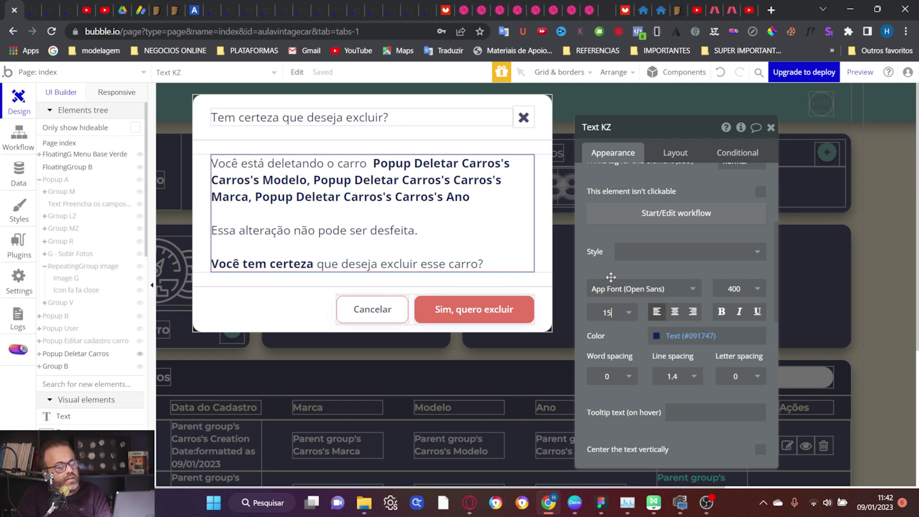
key("Return")
left_click(360, 119)
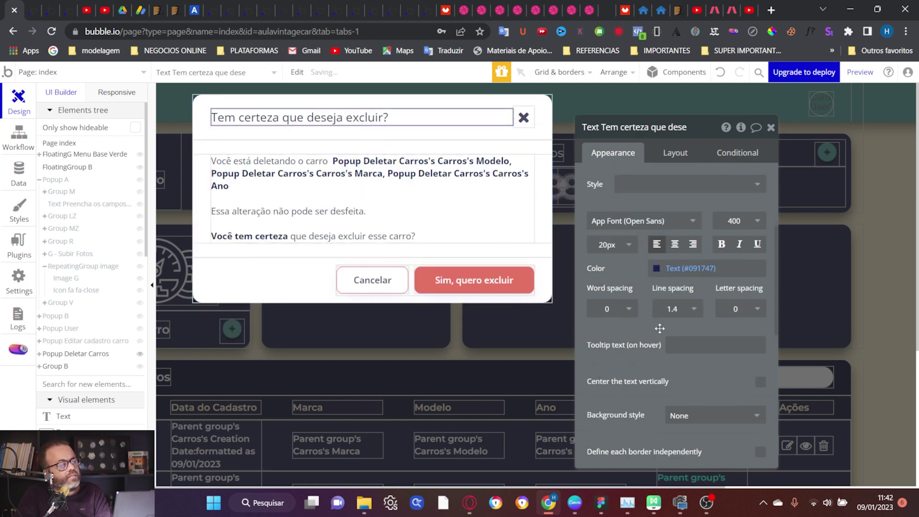
left_click(604, 247)
type("15")
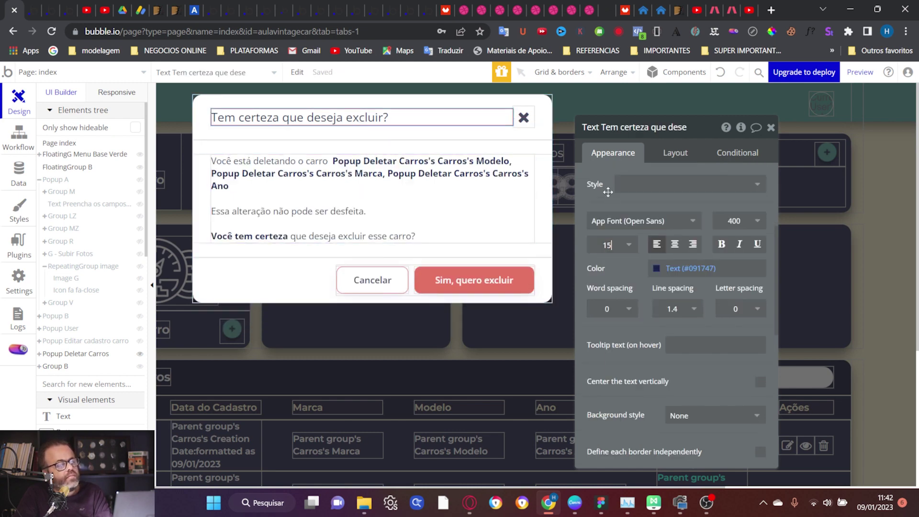
key("Return")
left_click(860, 72)
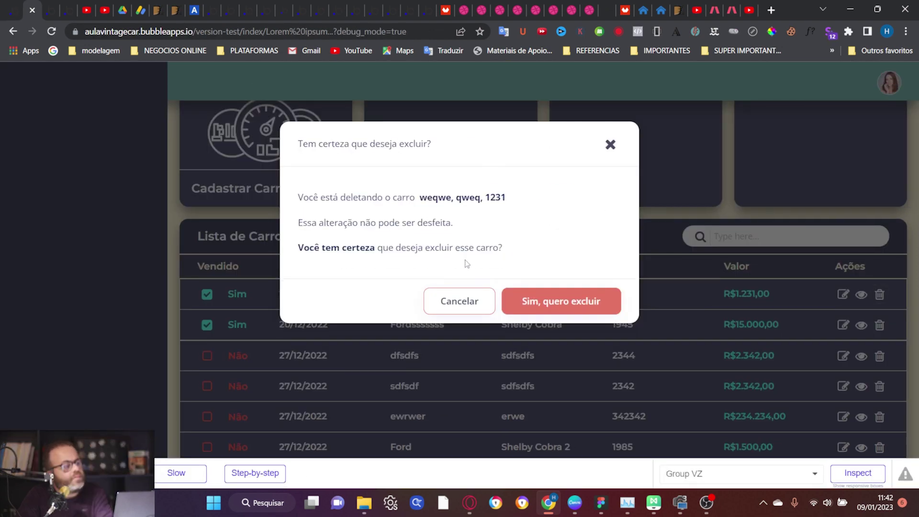
Set the font size of both the deletion popup's title and its body text to 17px
left_click(12, 9)
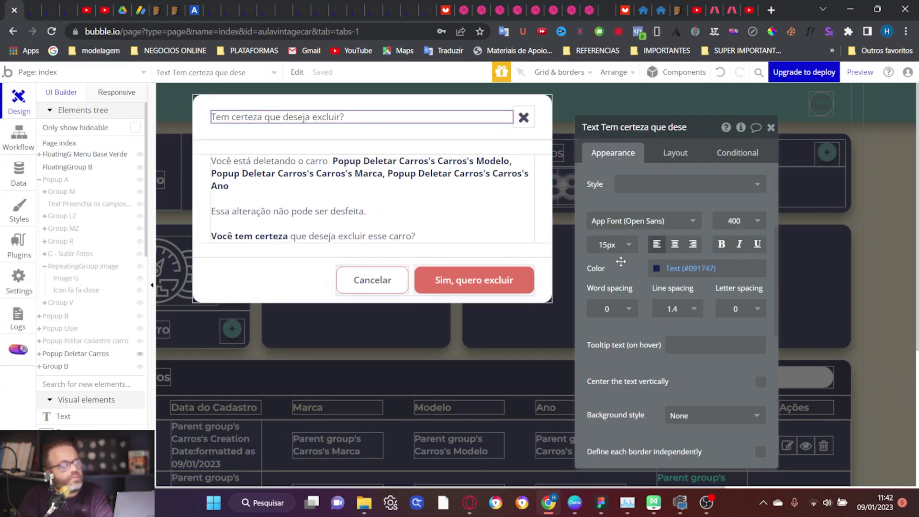
double_click(607, 245)
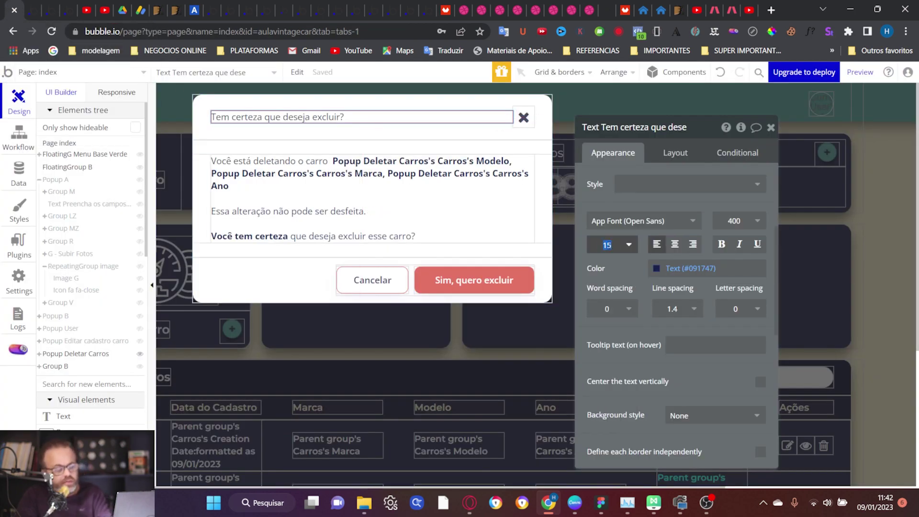
type("17")
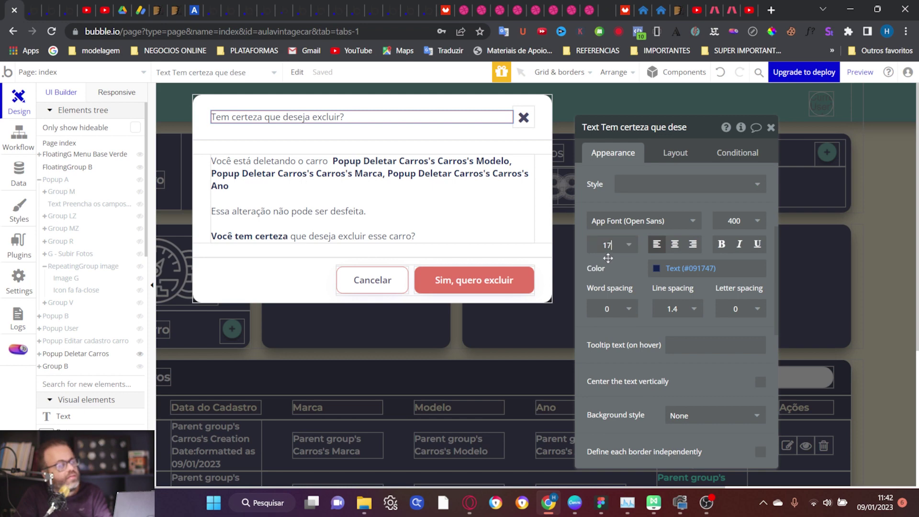
key("Return")
left_click(418, 205)
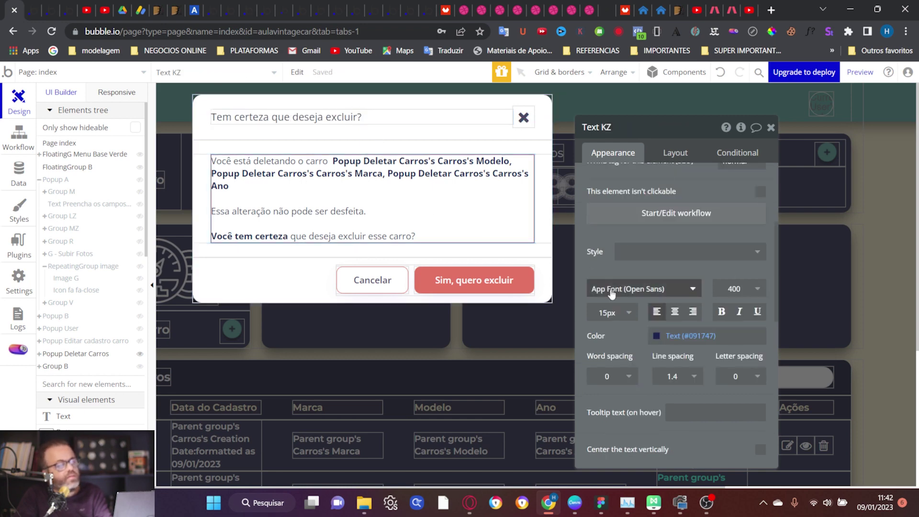
double_click(607, 312)
type("17")
key("Return")
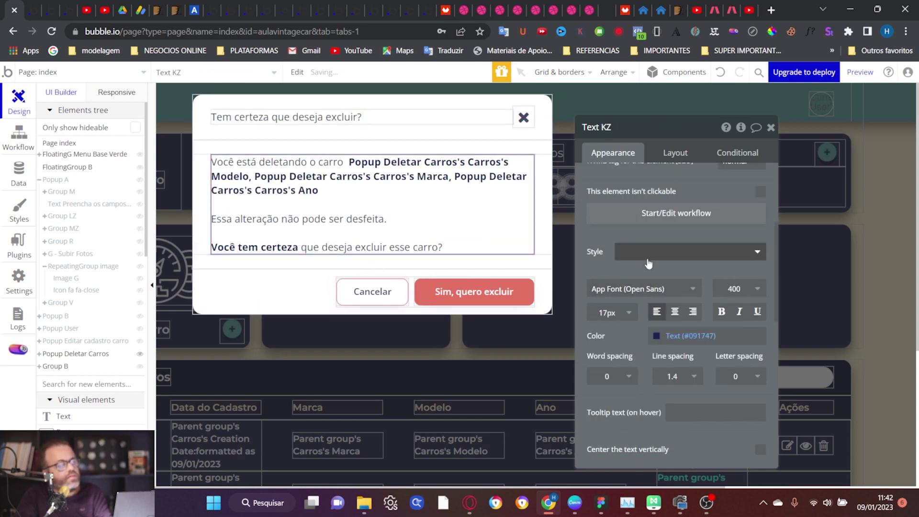
Preview the page and open the deletion popup for the first car to check the text sizes
left_click(854, 71)
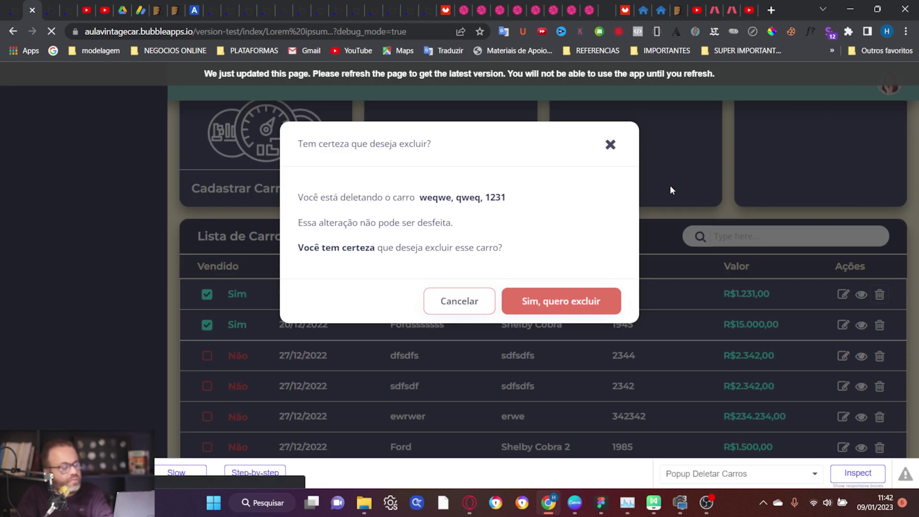
scroll(775, 273, "down", 5)
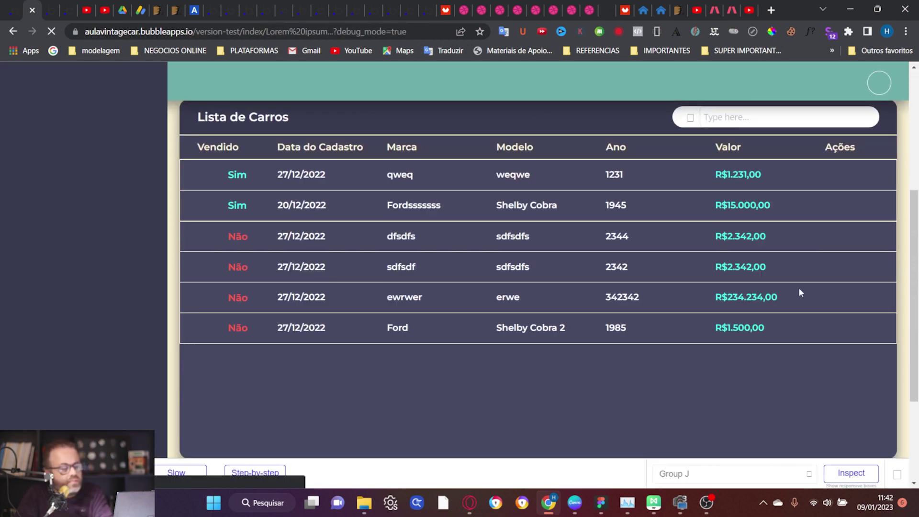
left_click(866, 174)
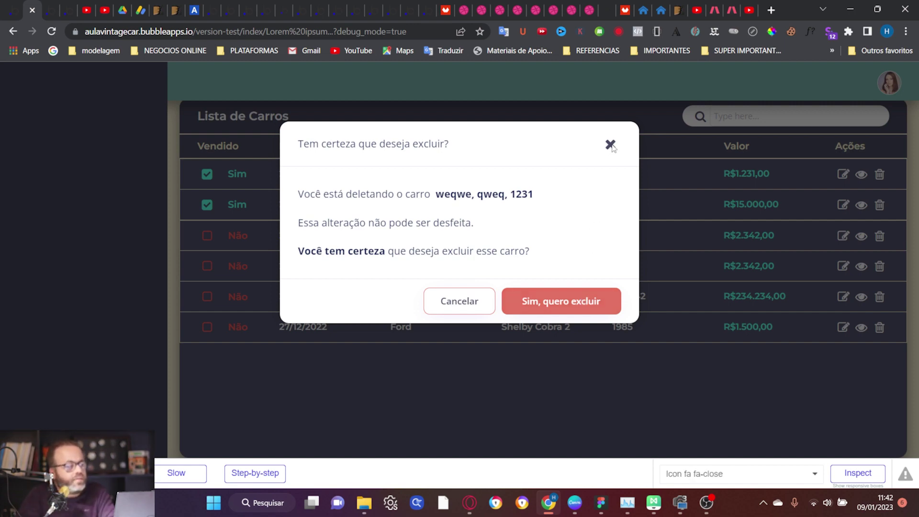
Create a workflow for the close icon in the deletion popup's header that hides Popup Deletar Carros
key("ctrl+Page_Up")
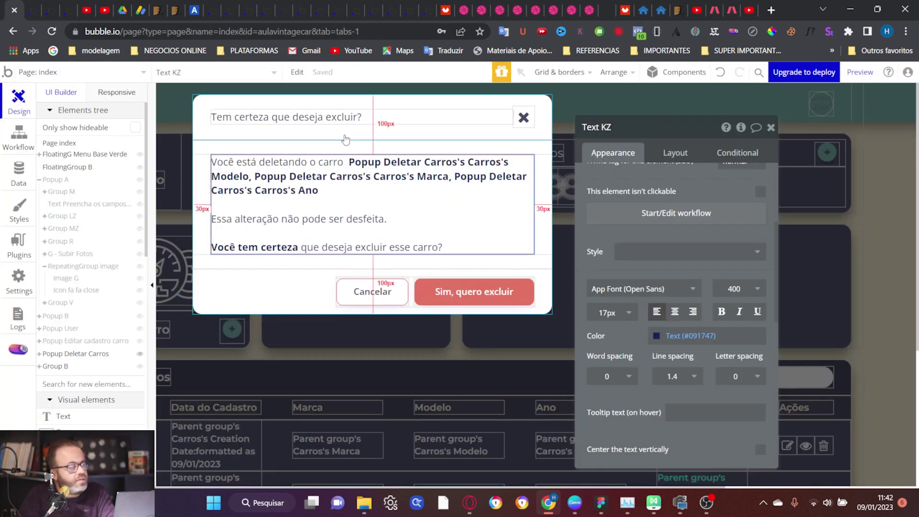
left_click(523, 117)
scroll(643, 240, "up", 3)
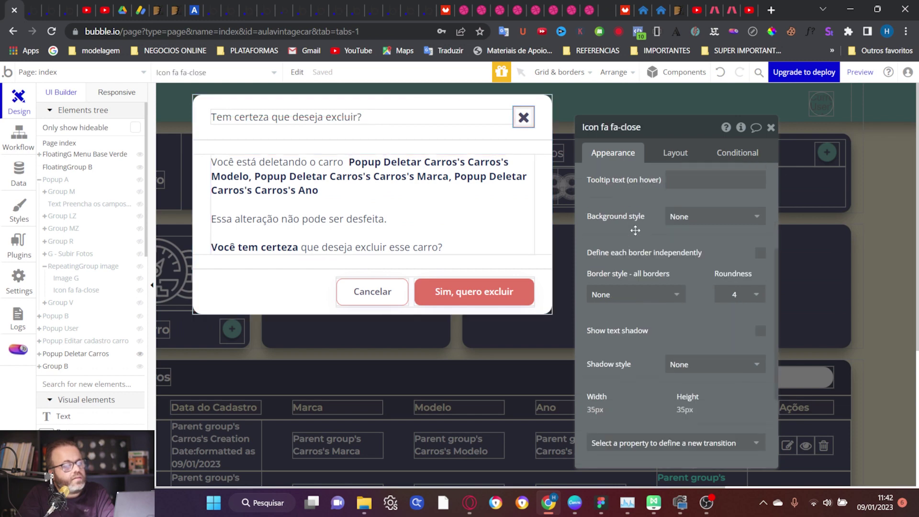
left_click(647, 224)
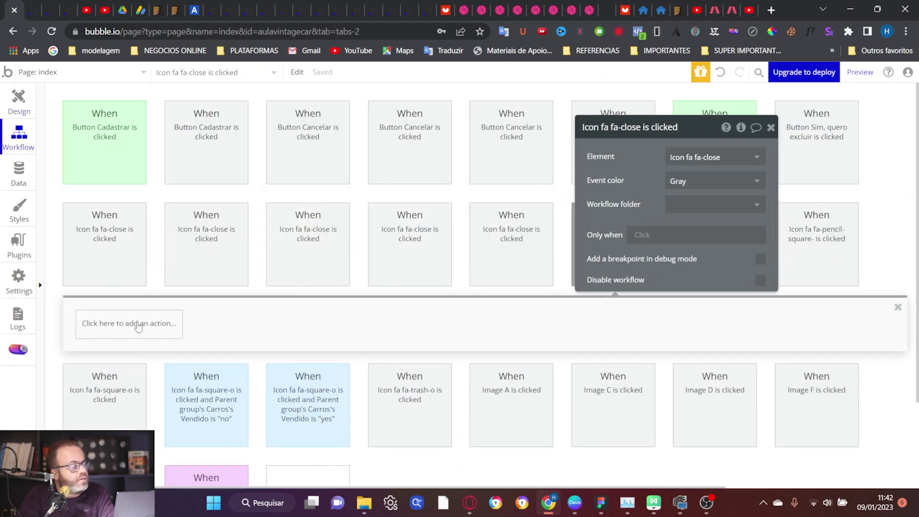
left_click(139, 325)
mouse_move(142, 368)
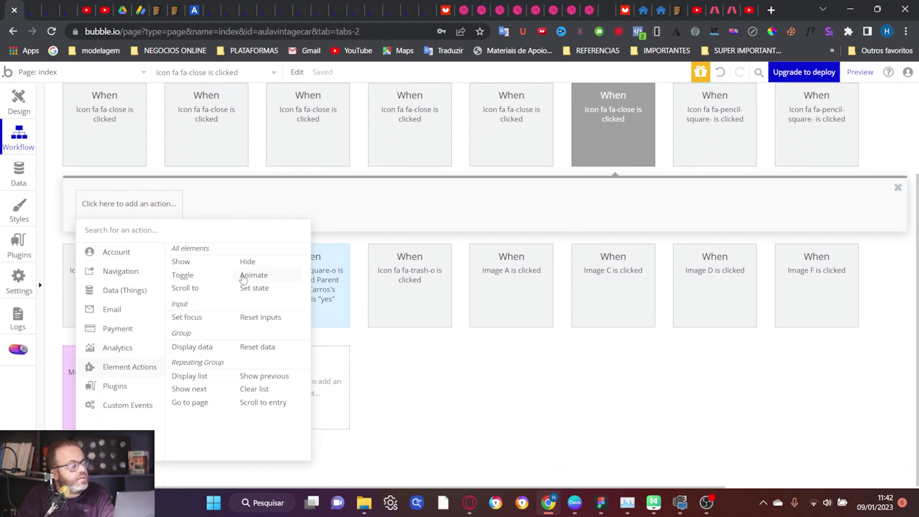
left_click(251, 263)
left_click(680, 157)
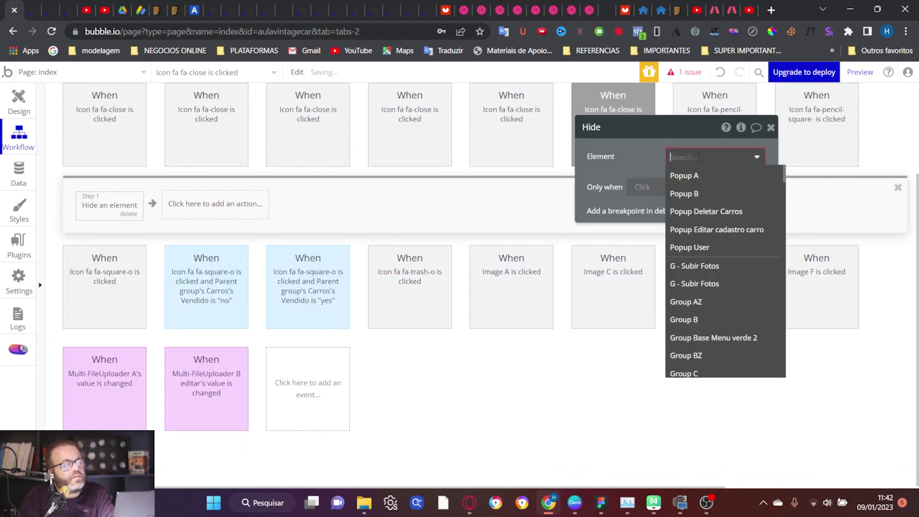
left_click(735, 212)
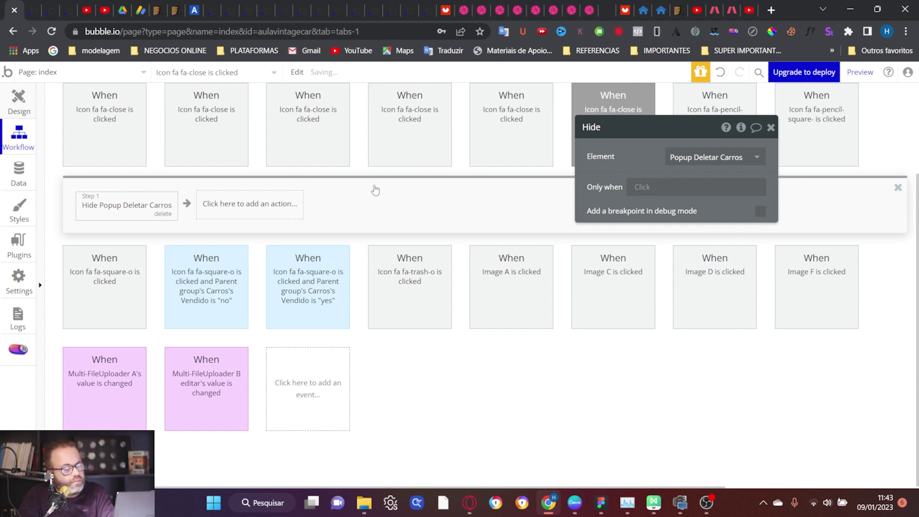
Preview the page, open the deletion popup for the first car, and close it with its close icon
key("ctrl+shift+d")
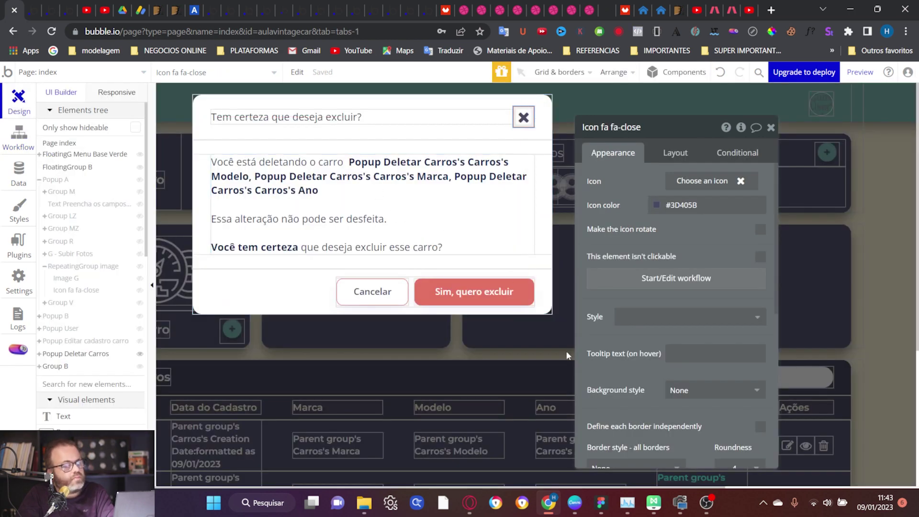
left_click(555, 342)
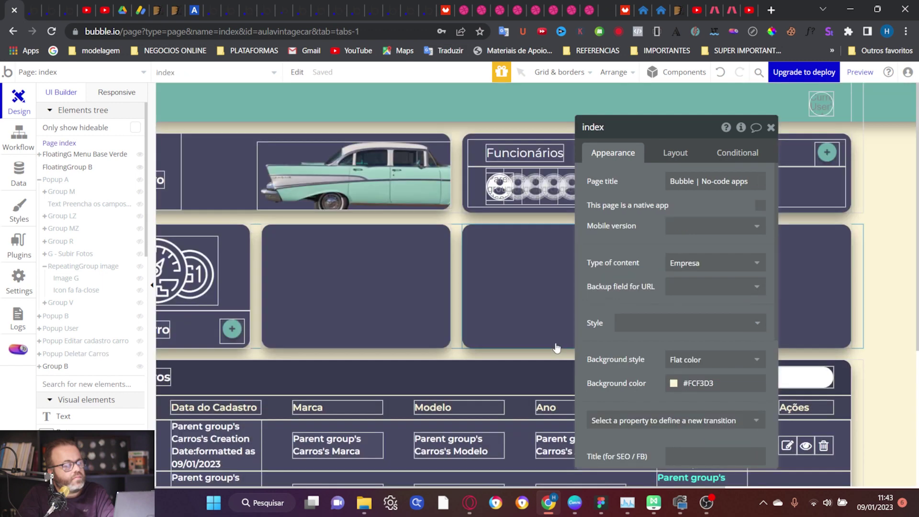
scroll(531, 319, "down", 3)
scroll(531, 319, "up", 2)
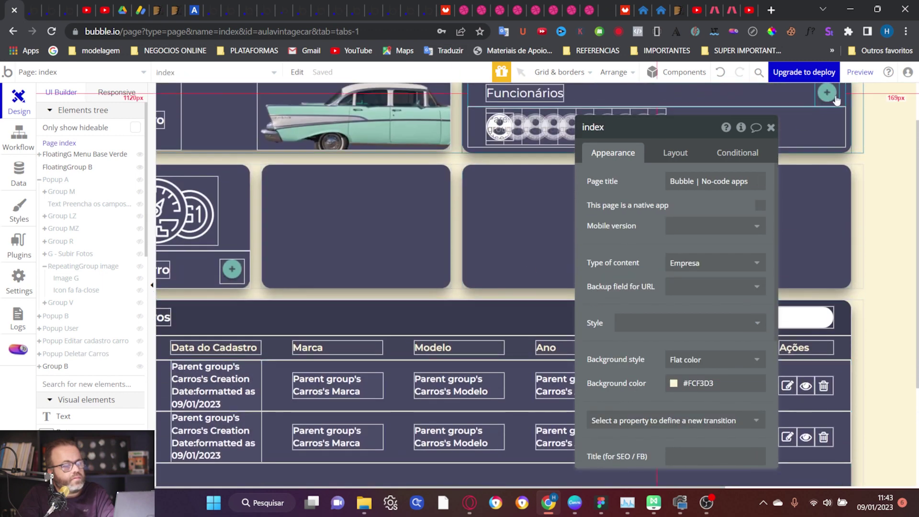
left_click(861, 72)
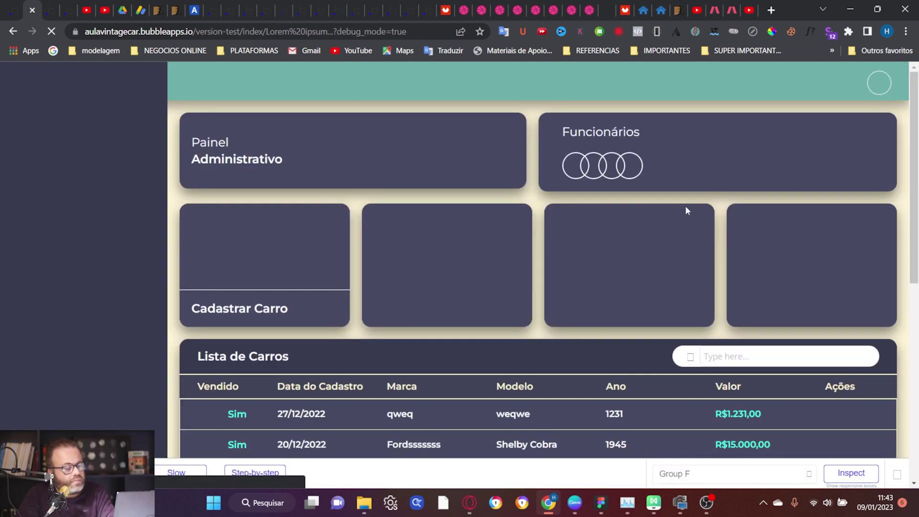
scroll(685, 205, "down", 3)
left_click(869, 295)
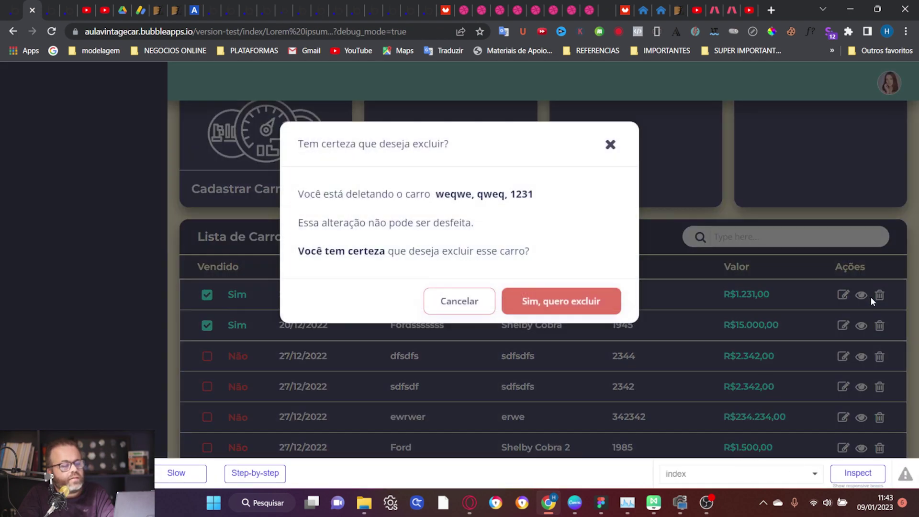
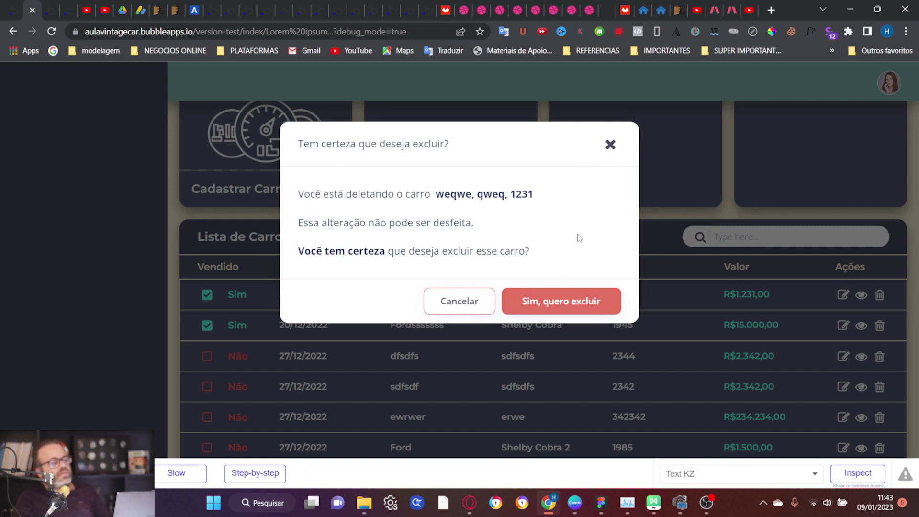
left_click(610, 147)
Delete the 1945 Shelby Cobra from the previewed car list, confirm the deletion, and review the dashboard
scroll(573, 207, "down", 3)
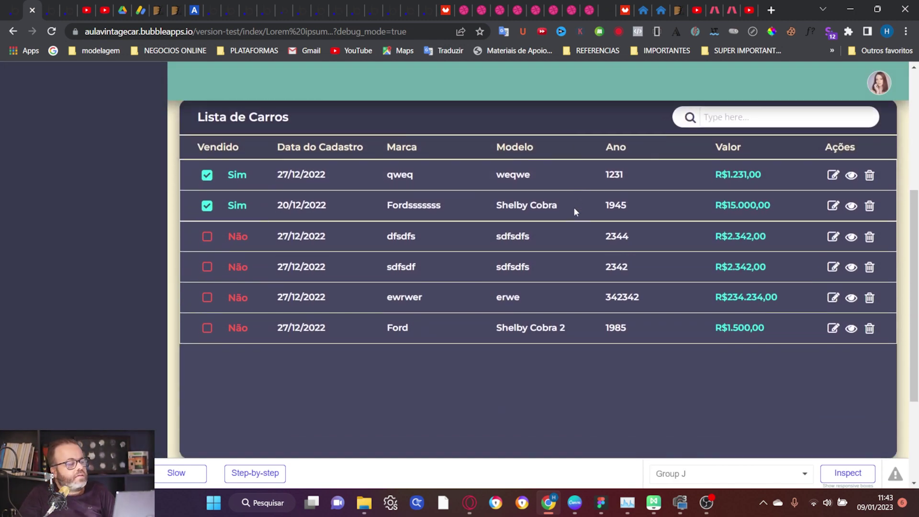
scroll(574, 207, "up", 3)
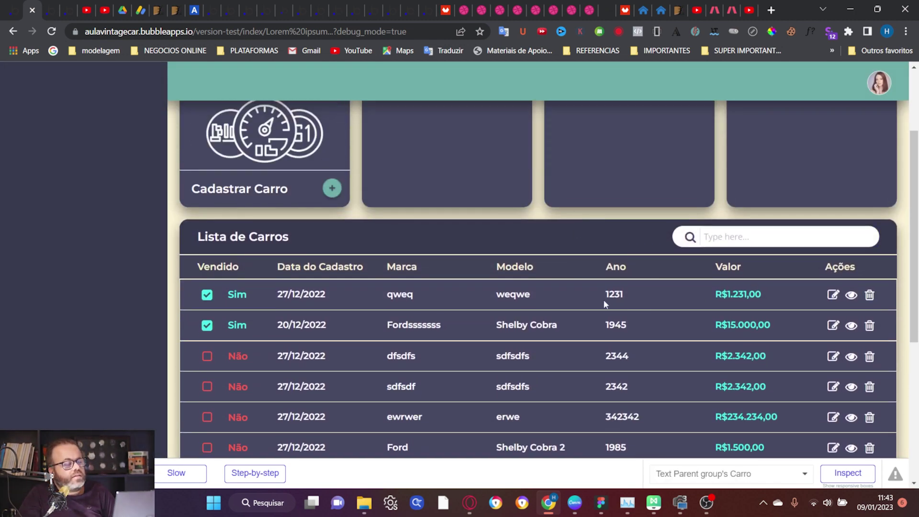
scroll(579, 304, "down", 3)
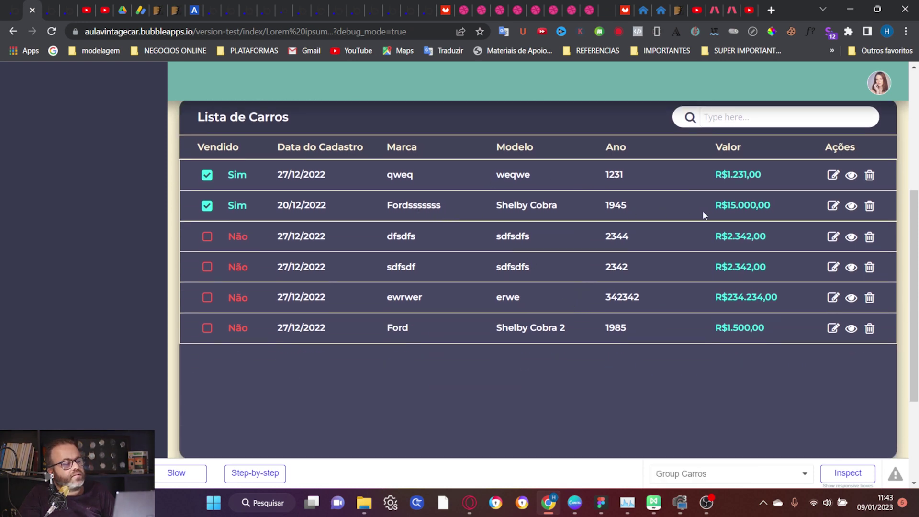
left_click(870, 206)
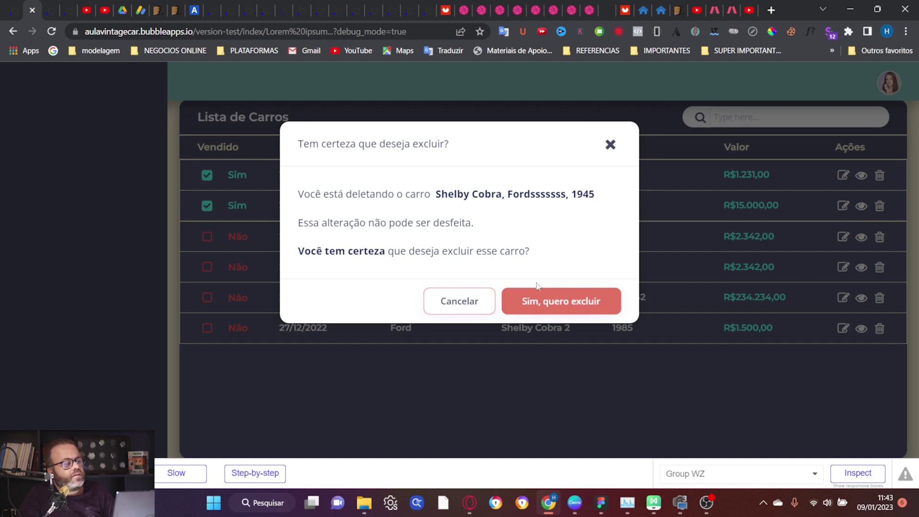
left_click(566, 303)
scroll(565, 301, "up", 5)
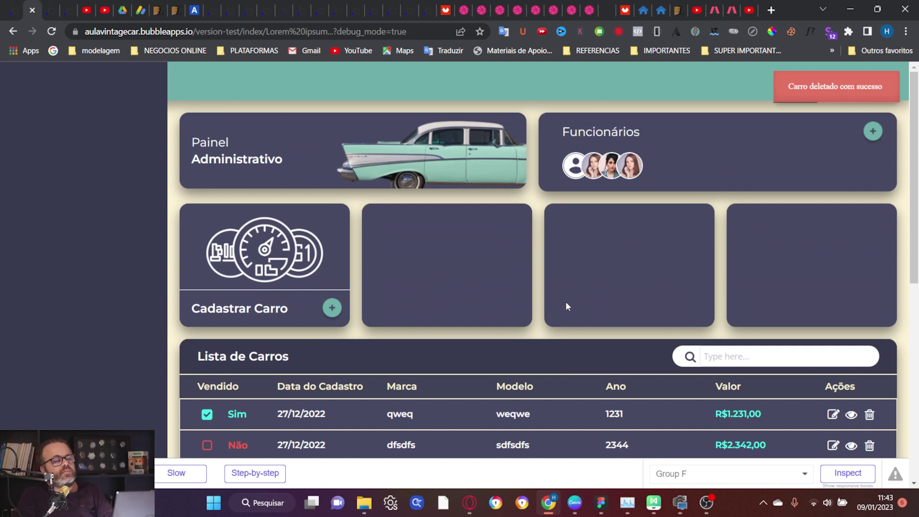
scroll(565, 295, "down", 3)
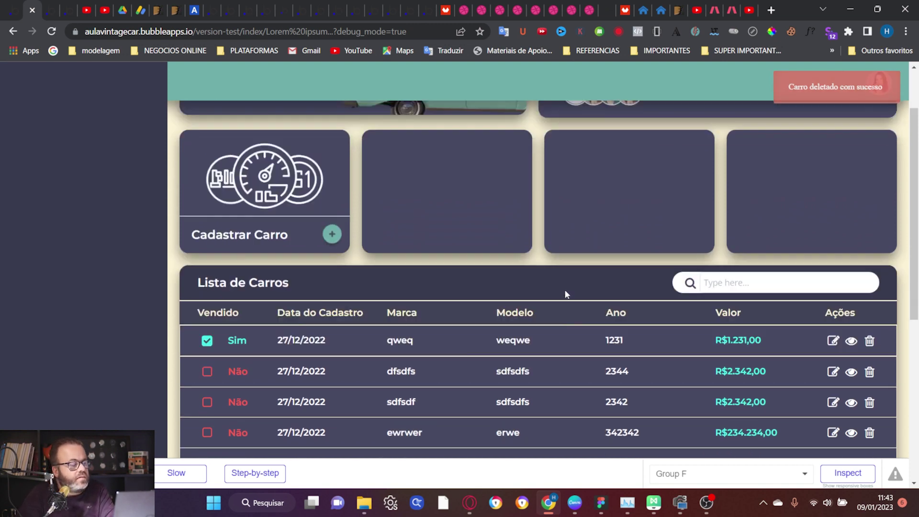
scroll(565, 294, "up", 3)
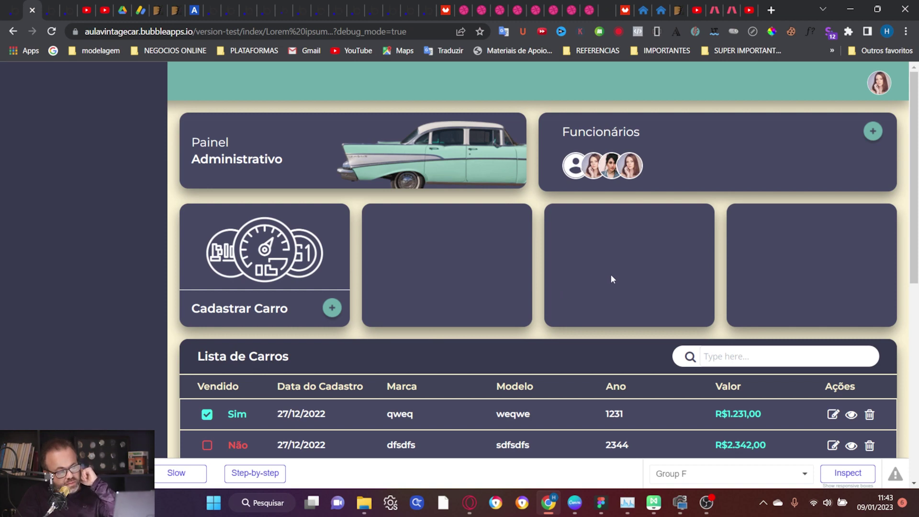
scroll(750, 267, "down", 3)
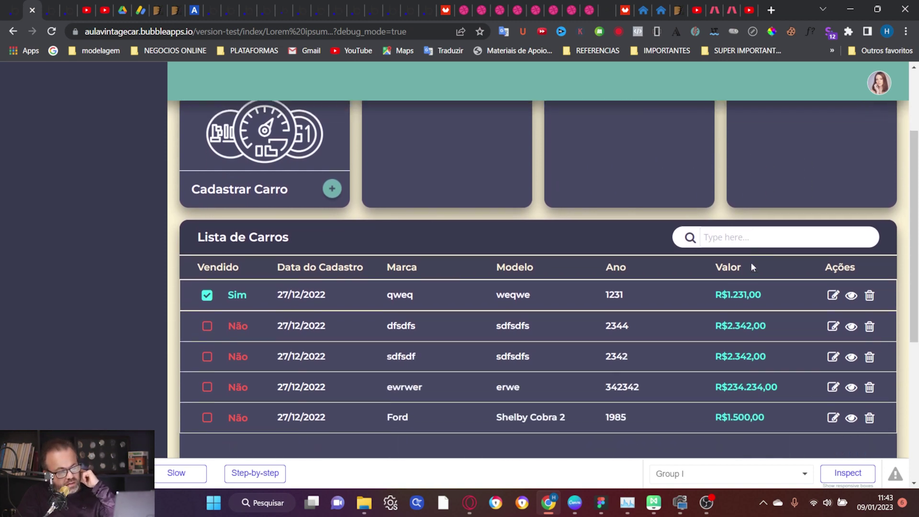
scroll(762, 240, "up", 1)
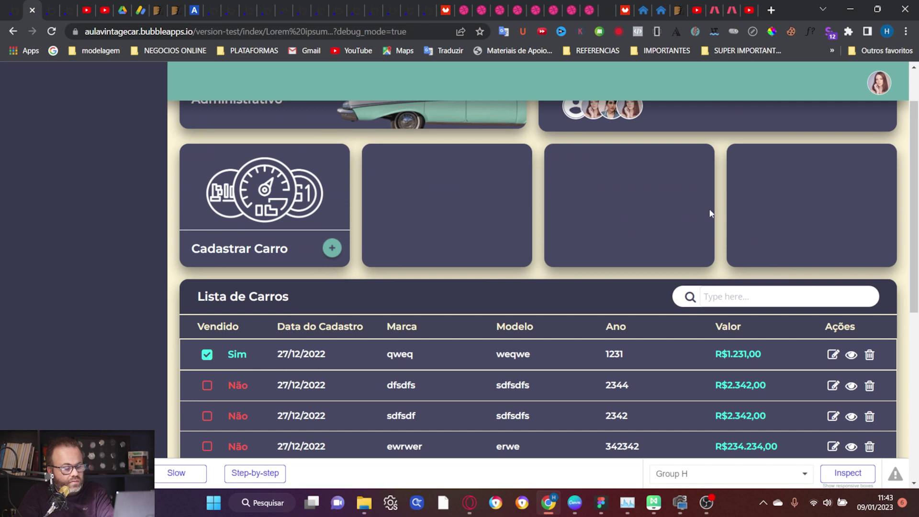
scroll(711, 213, "up", 1)
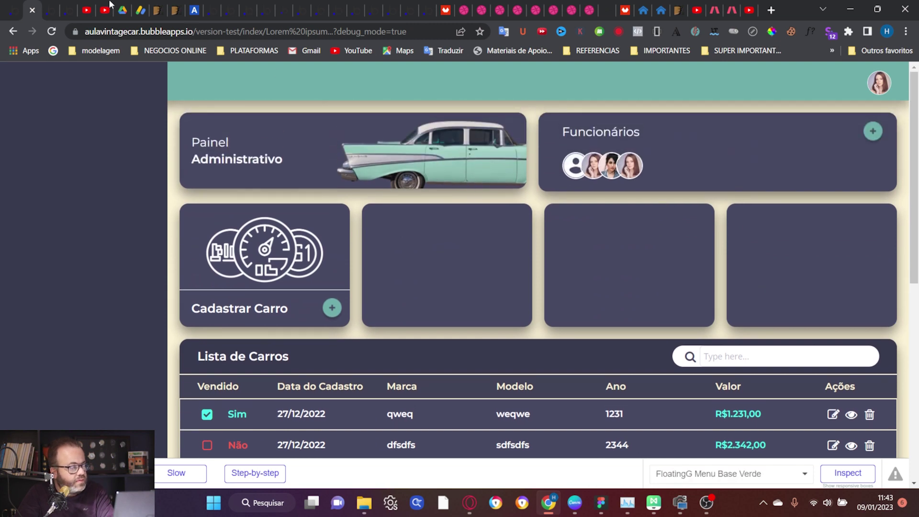
Return to the Bubble editor and move the page's property editor clear of the Funcionários card
left_click(8, 6)
scroll(476, 238, "up", 1)
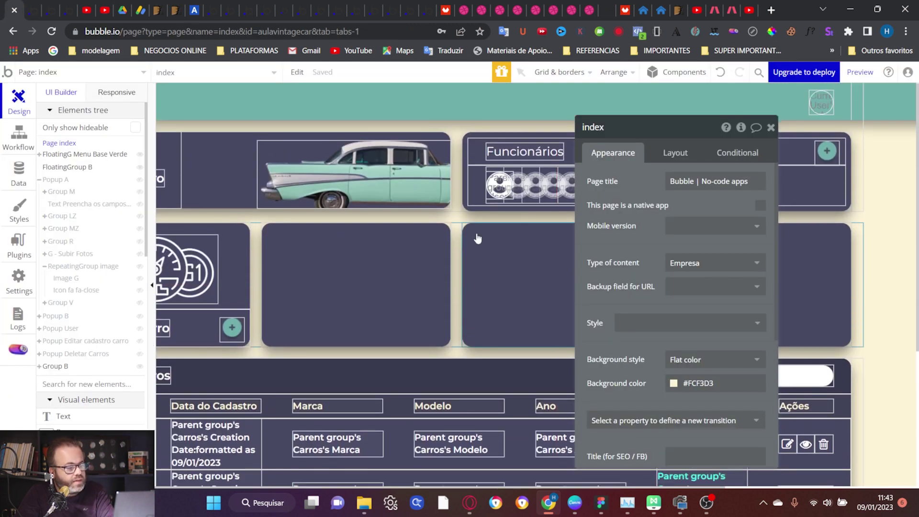
left_click_drag(672, 129, 300, 136)
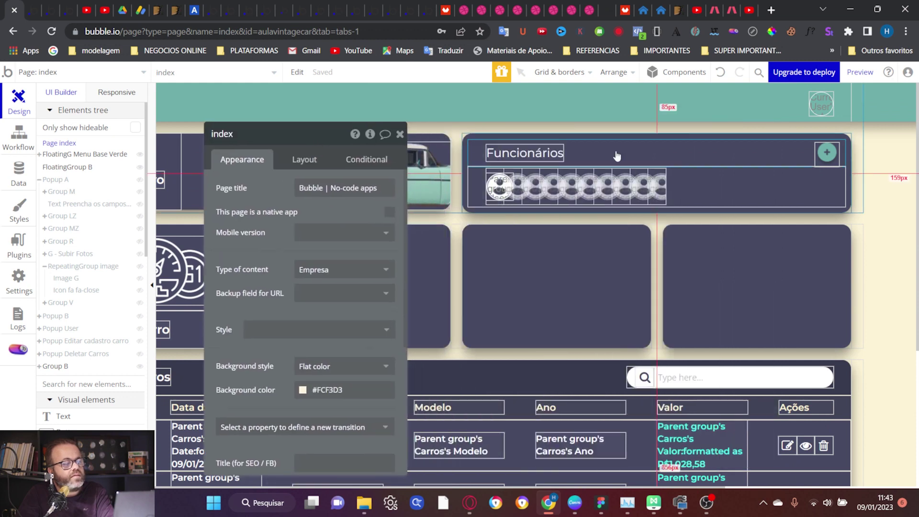
Try to set the minimum height of Group E, the Funcionários card's outer group, to 0 px
left_click(680, 142)
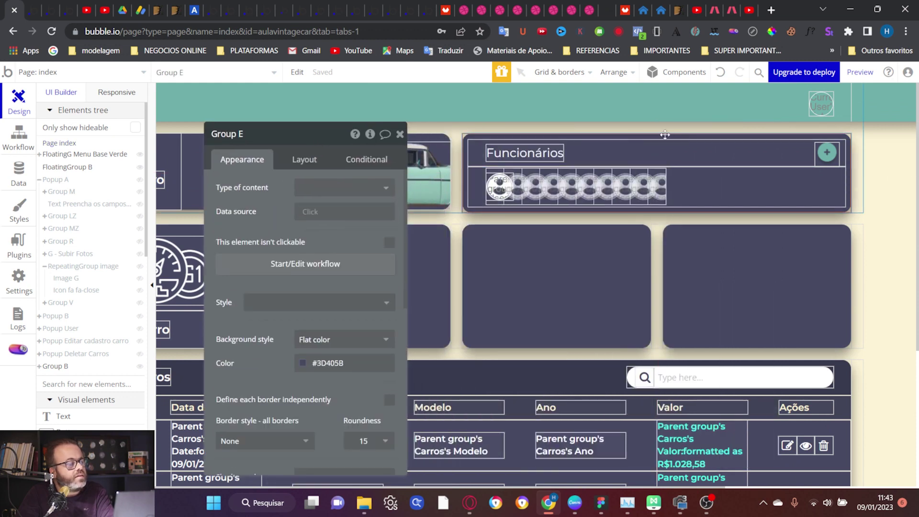
left_click_drag(304, 138, 317, 88)
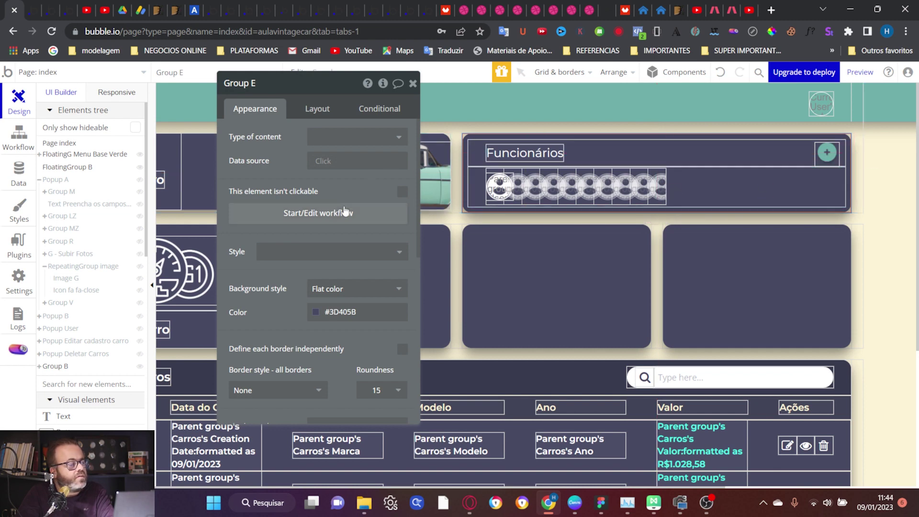
left_click(311, 109)
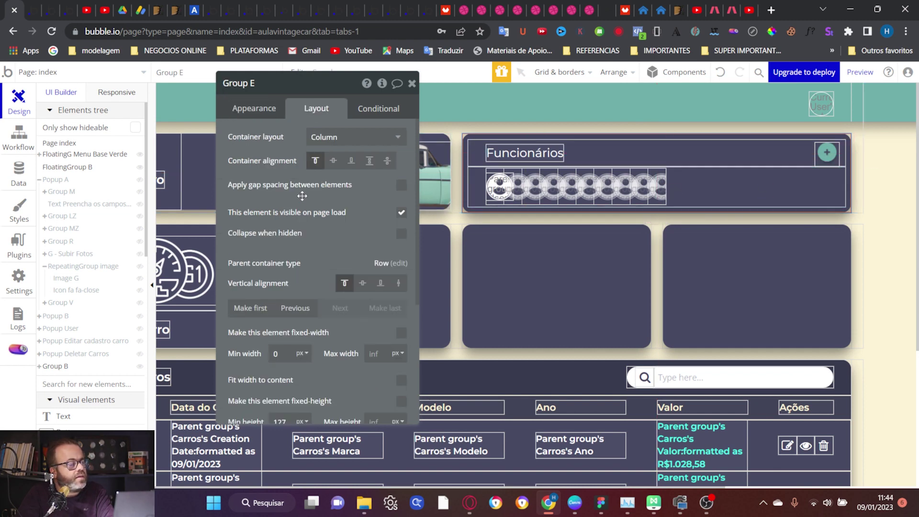
scroll(302, 196, "down", 3)
double_click(276, 302)
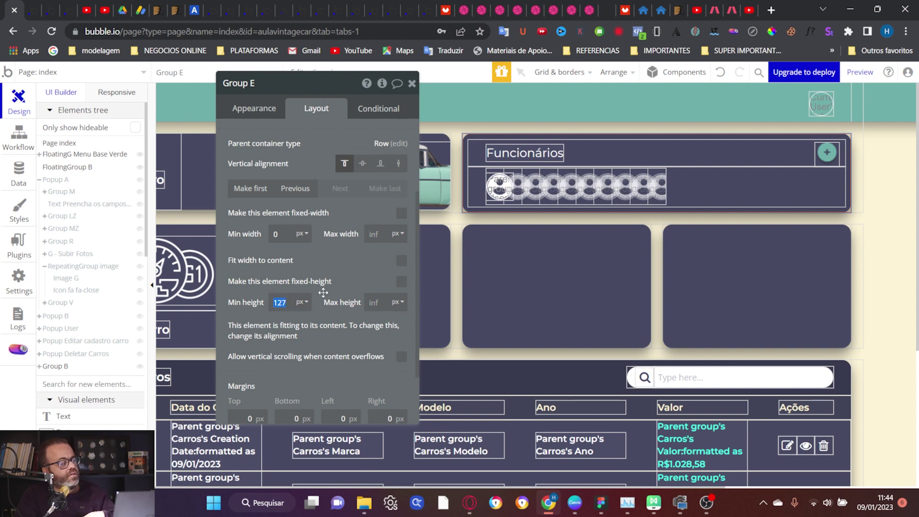
type("0")
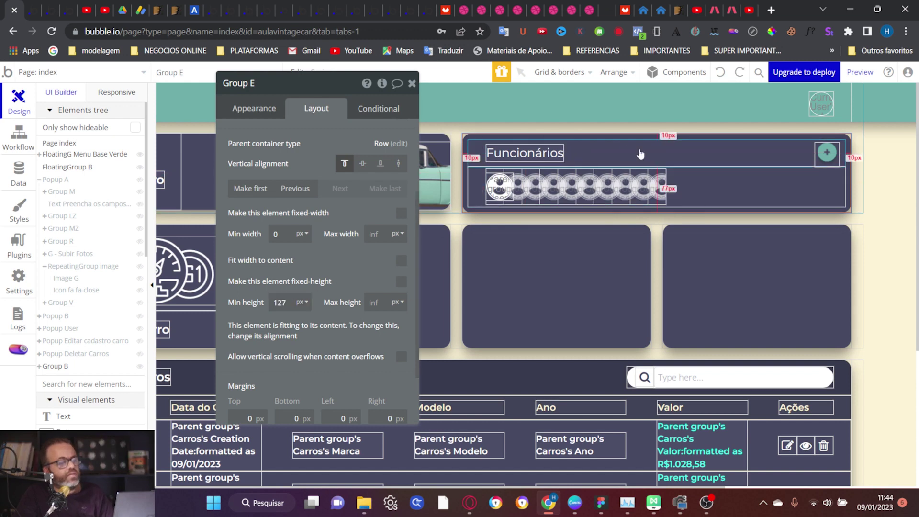
Set the minimum height of Group BZ, which holds the employee avatars in the Funcionários card, to 0 px
left_click(798, 186)
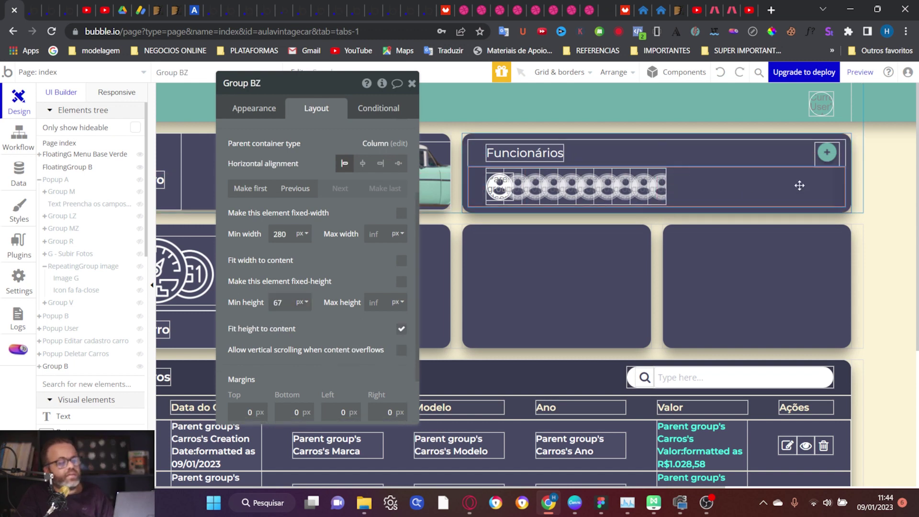
double_click(277, 302)
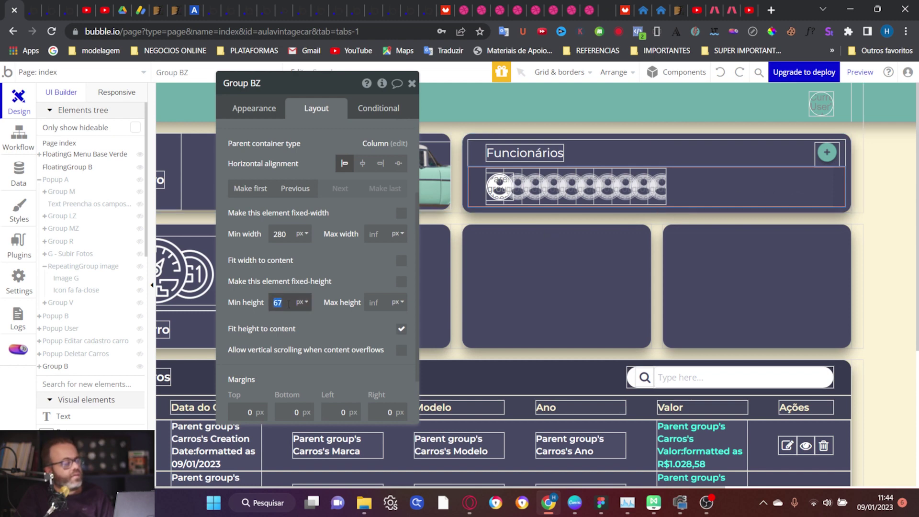
type("0")
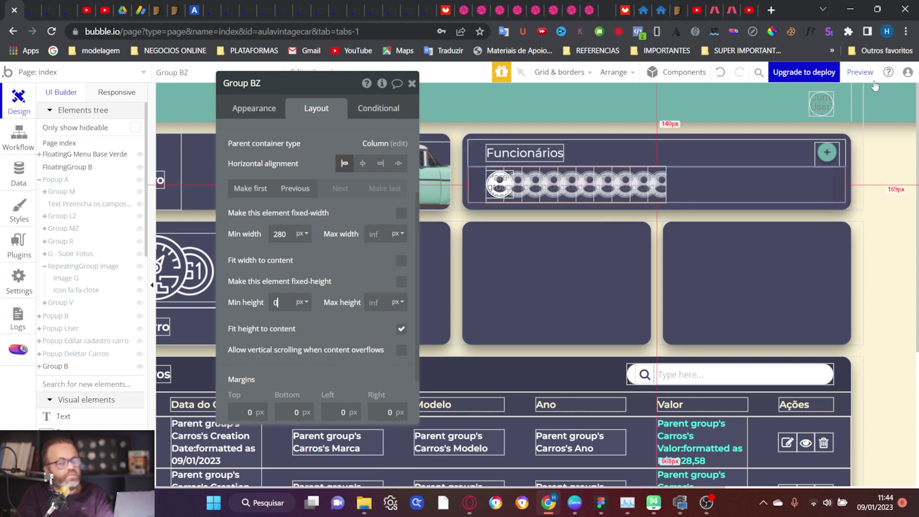
Preview the page, check the card heights, then open the Cadastrar Carro popup, review its fields and buttons, and close it
key("ctrl+Tab")
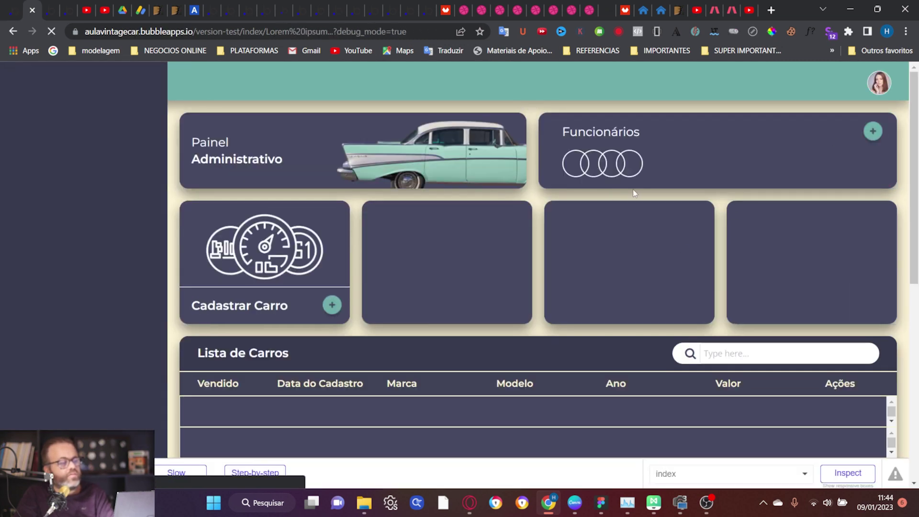
scroll(500, 202, "down", 3)
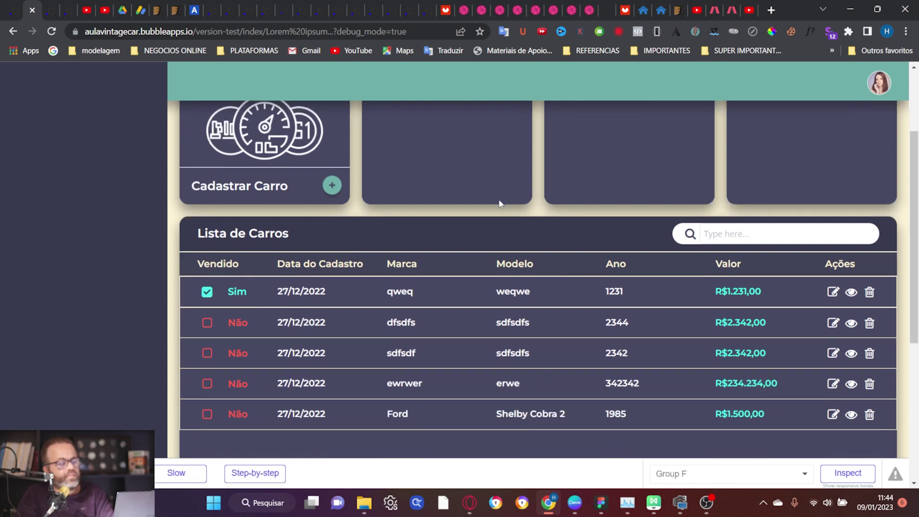
scroll(499, 203, "up", 1)
left_click(326, 246)
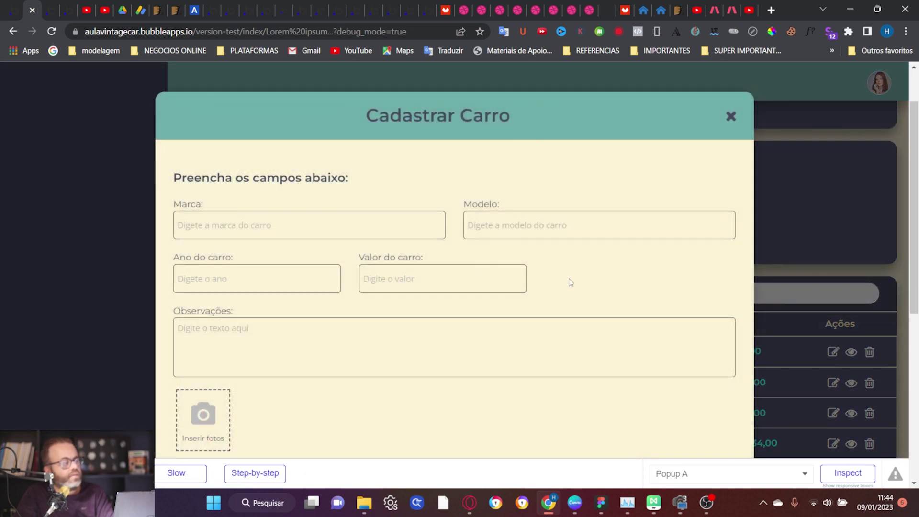
scroll(572, 285, "down", 5)
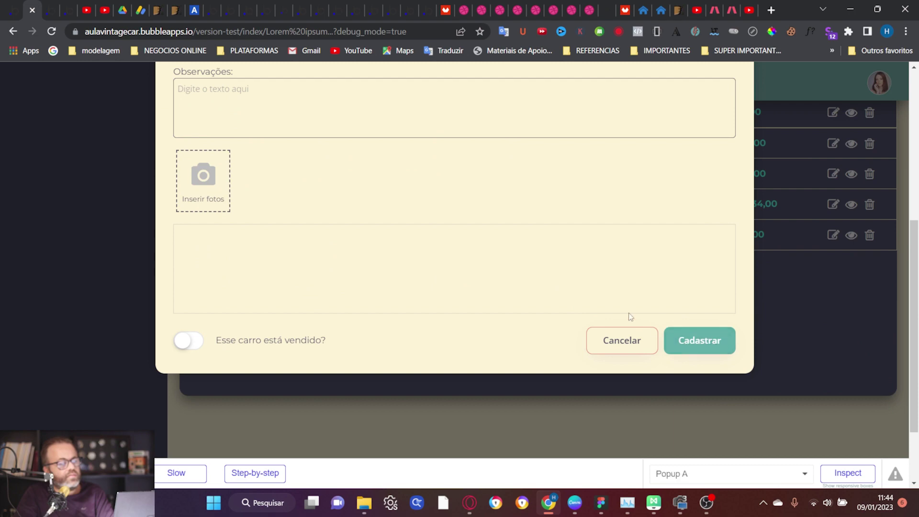
scroll(577, 273, "up", 1)
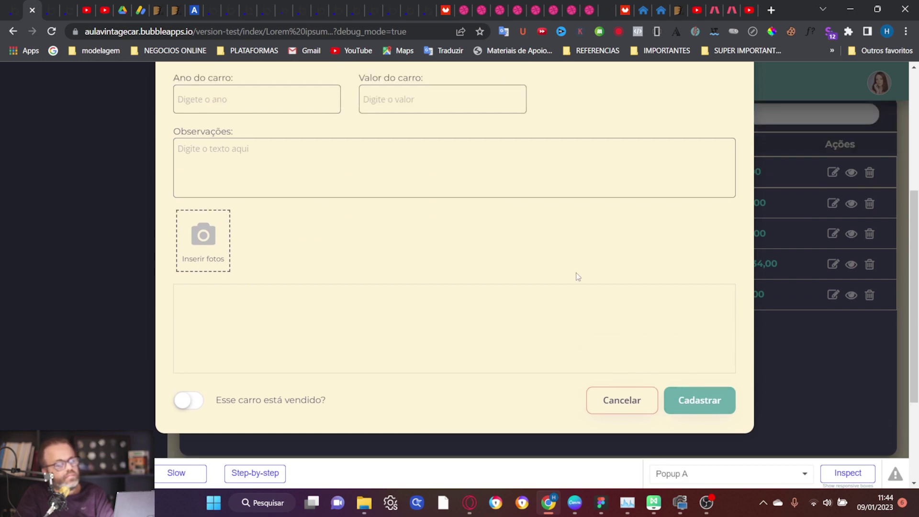
scroll(578, 277, "up", 1)
scroll(577, 276, "down", 1)
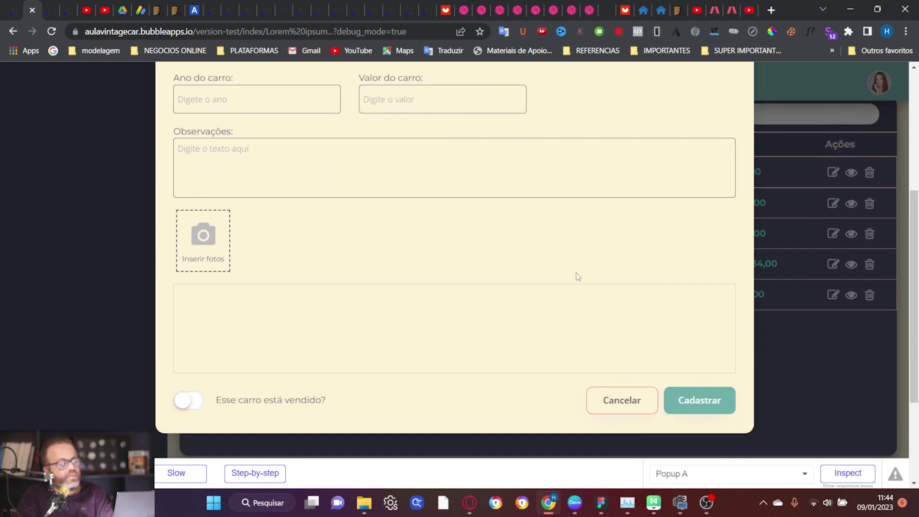
scroll(578, 276, "up", 3)
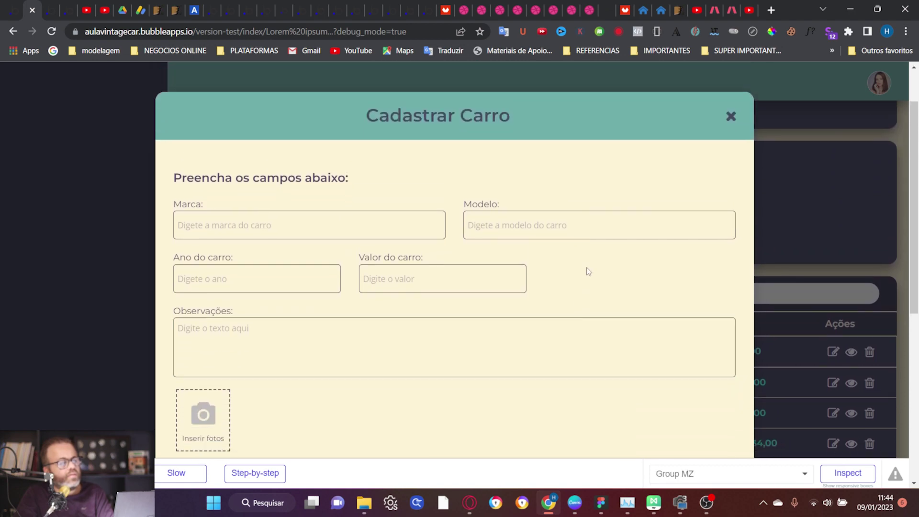
left_click(730, 116)
Open the Cadastrar Usuário popup from the Funcionários card, examine its buttons, and close it
scroll(634, 210, "down", 3)
scroll(647, 217, "up", 5)
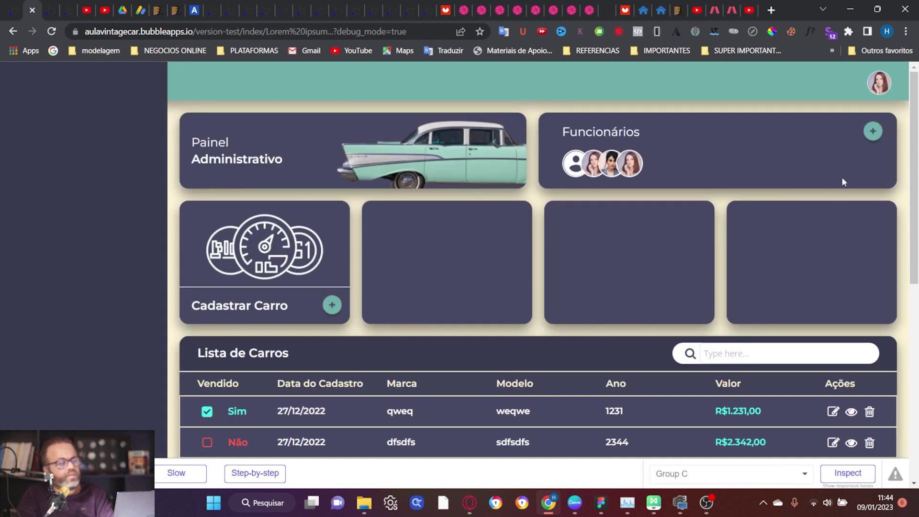
left_click(872, 131)
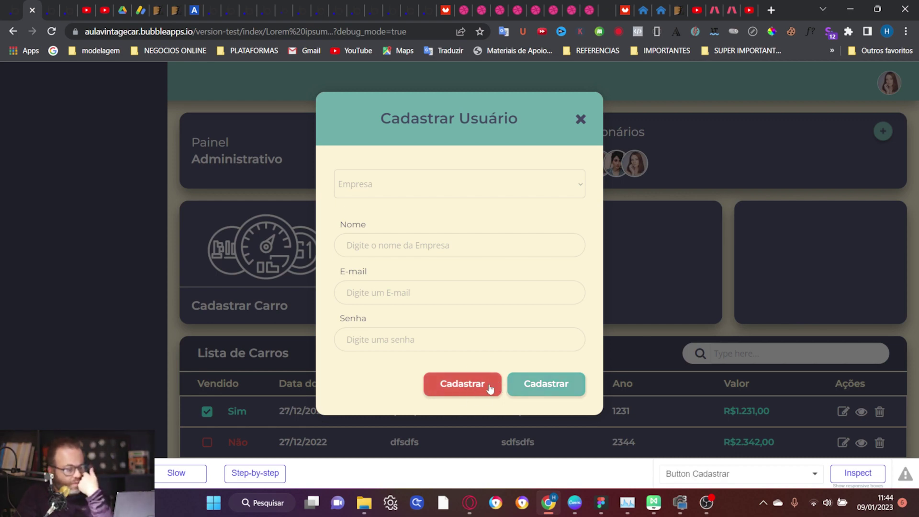
left_click(582, 118)
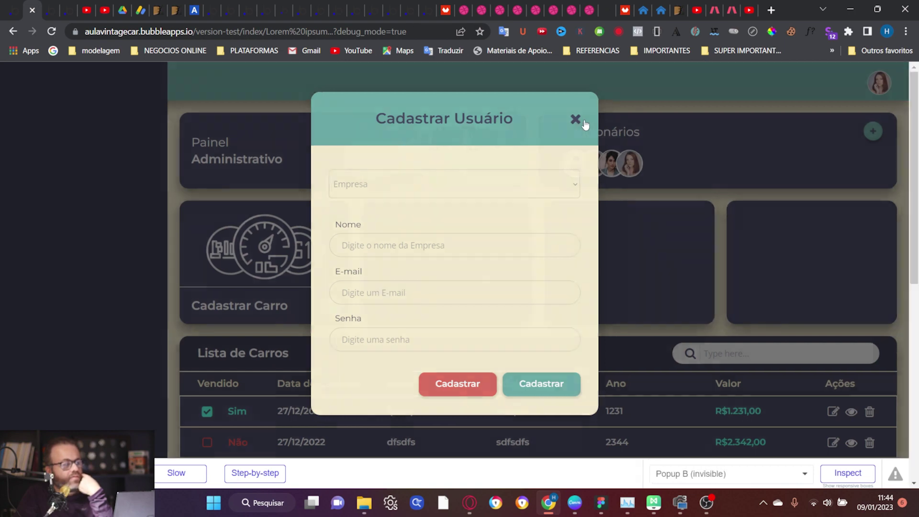
Return to the Bubble editor, display Popup A, and select its Cancelar button
left_click(11, 4)
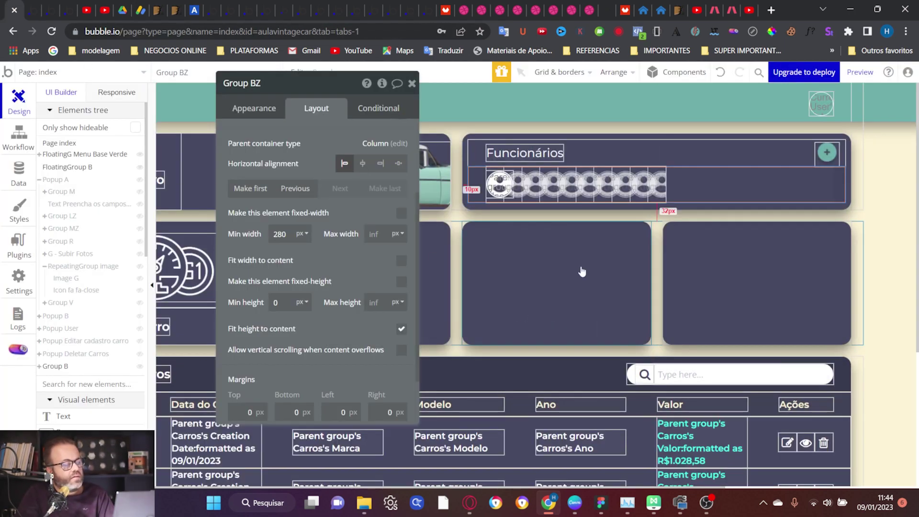
scroll(581, 272, "down", 3)
scroll(581, 271, "up", 3)
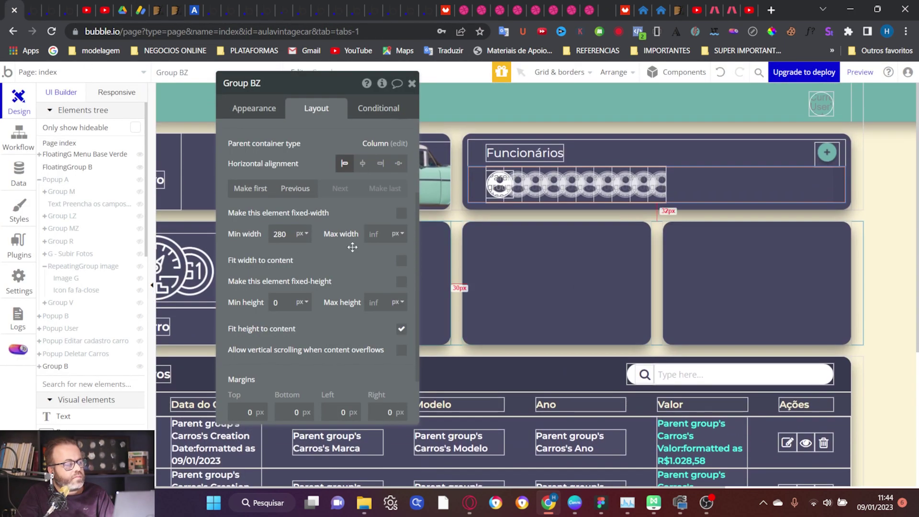
left_click(69, 185)
scroll(550, 297, "down", 3)
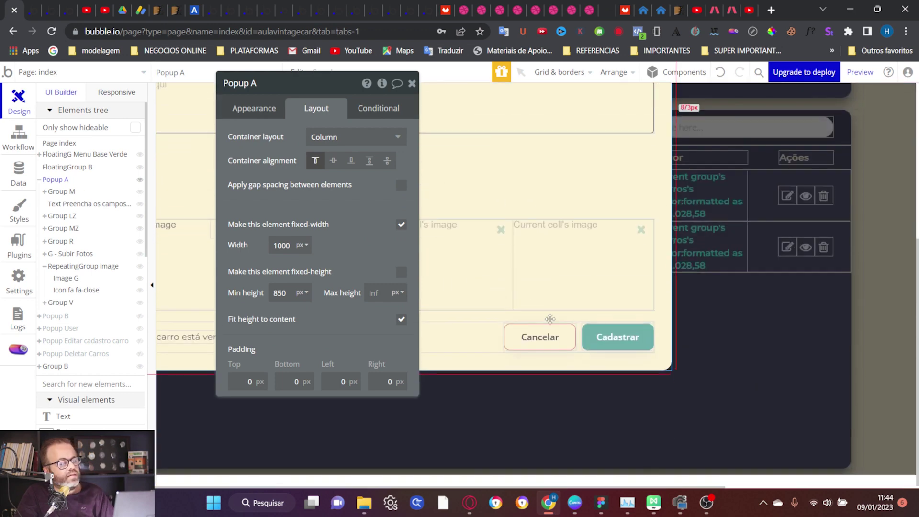
left_click(554, 342)
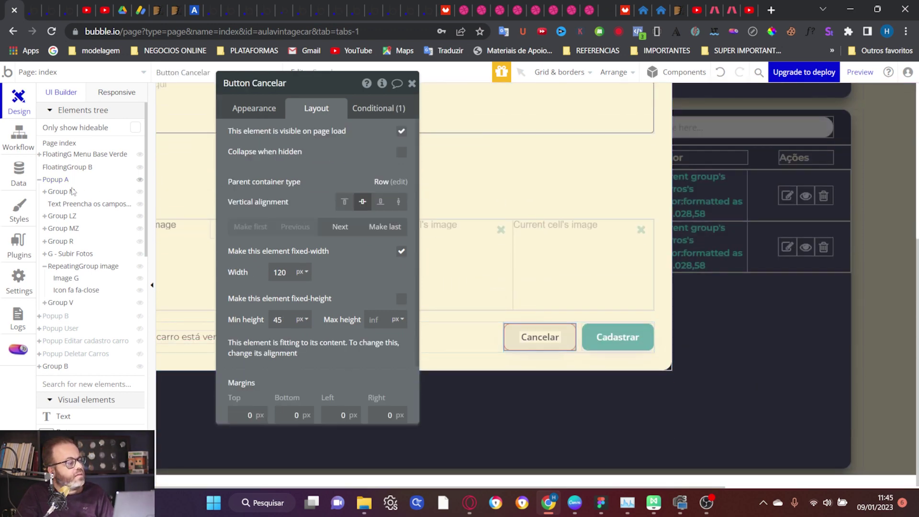
Paste the copied Cancelar button into the button row of Popup B and delete the red Cadastrar button
left_click(66, 318)
left_click_drag(318, 88, 645, 94)
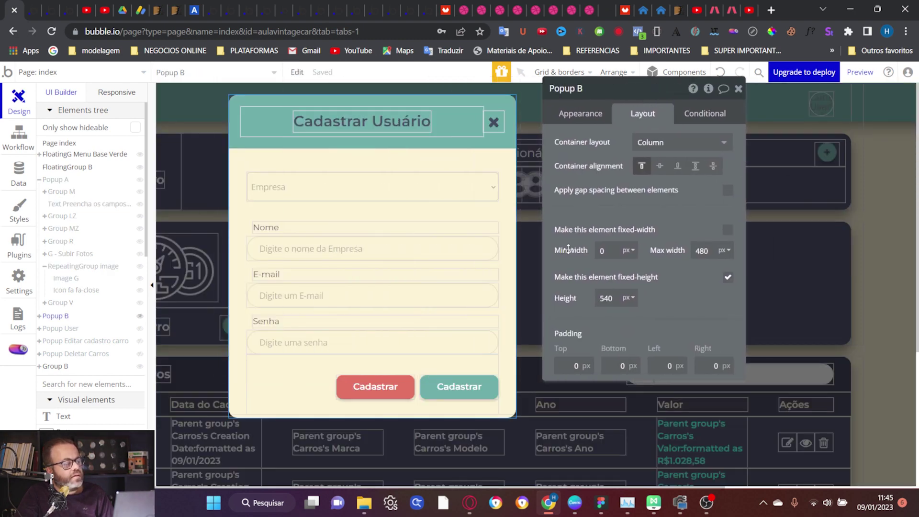
left_click(300, 383)
left_click(369, 386)
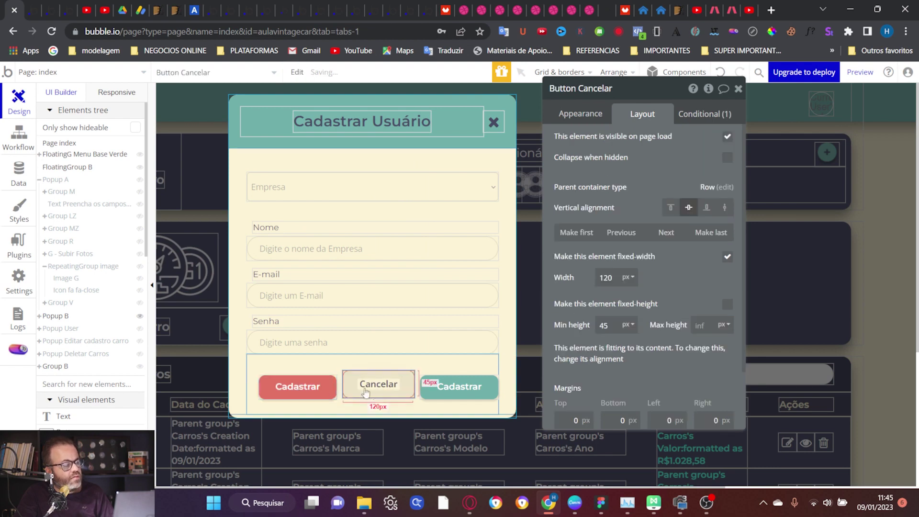
left_click(307, 389)
key("Delete")
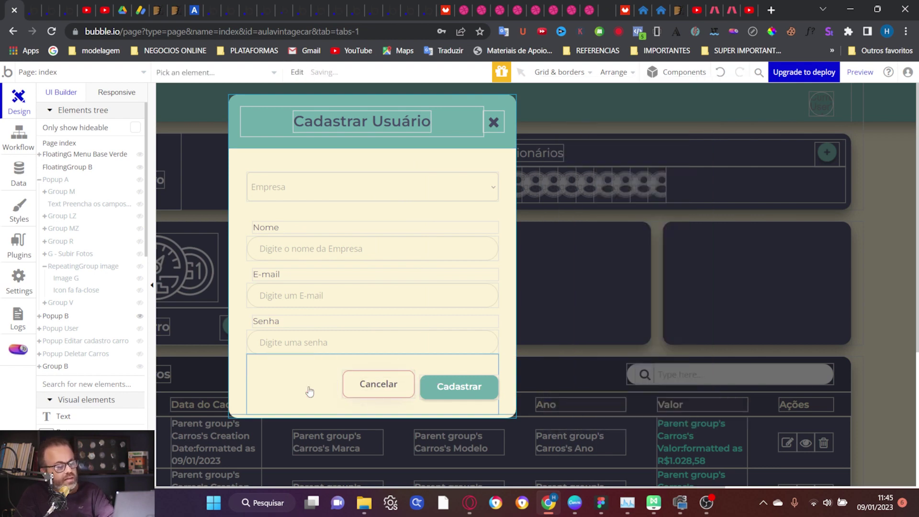
Compare the layouts of the Cancelar and Cadastrar buttons in Popup B, and set Cadastrar's minimum height to 45 px
left_click(410, 386)
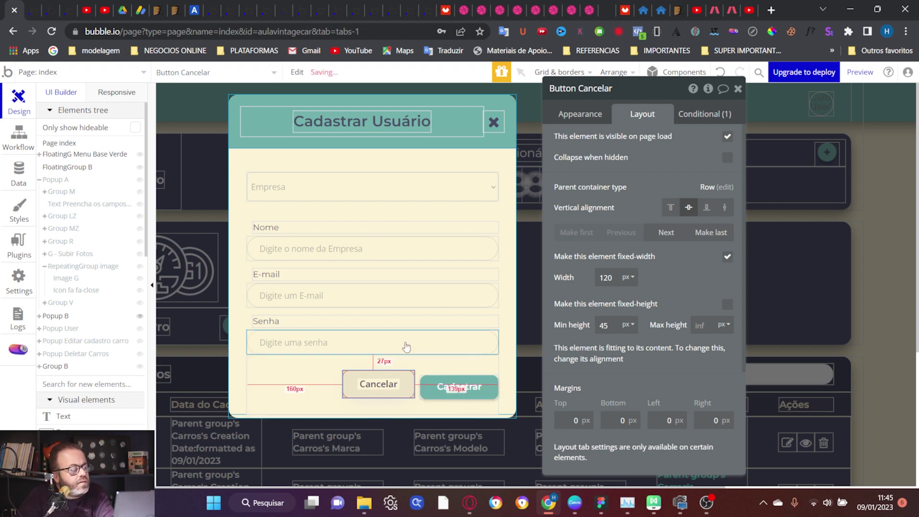
left_click(488, 390)
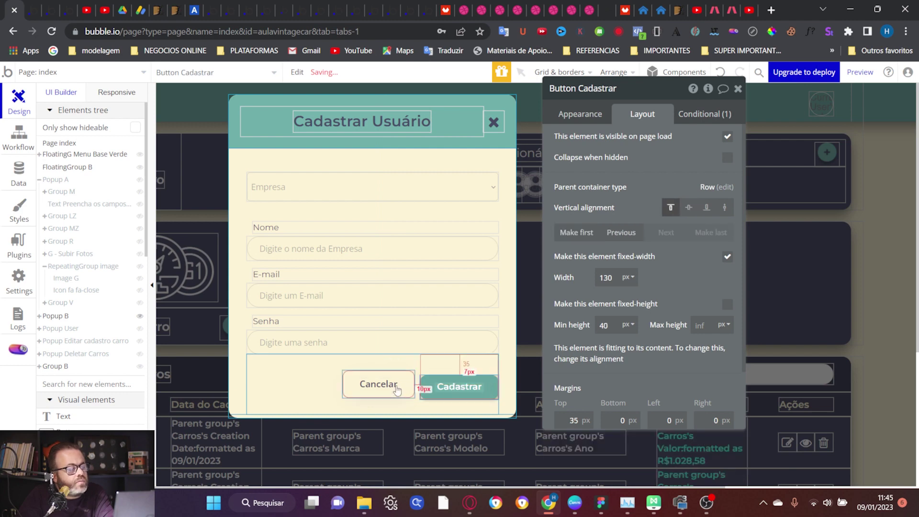
left_click(397, 391)
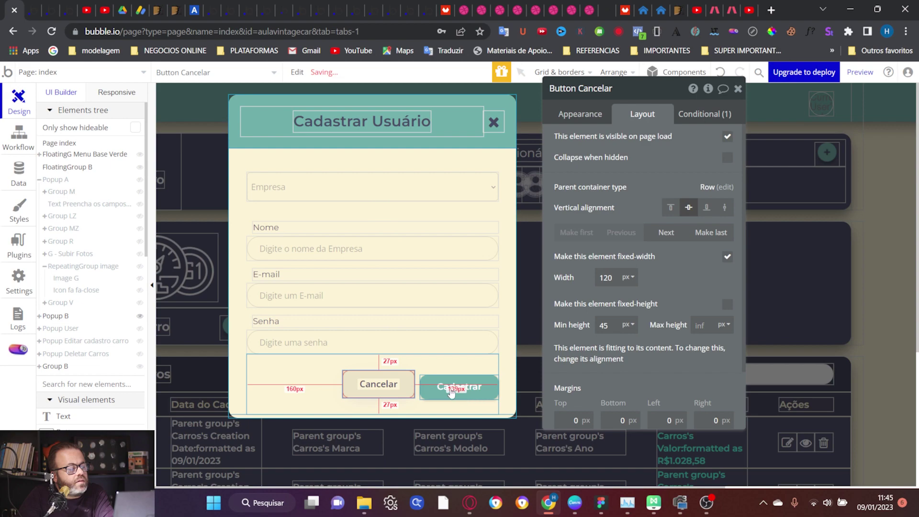
left_click(483, 388)
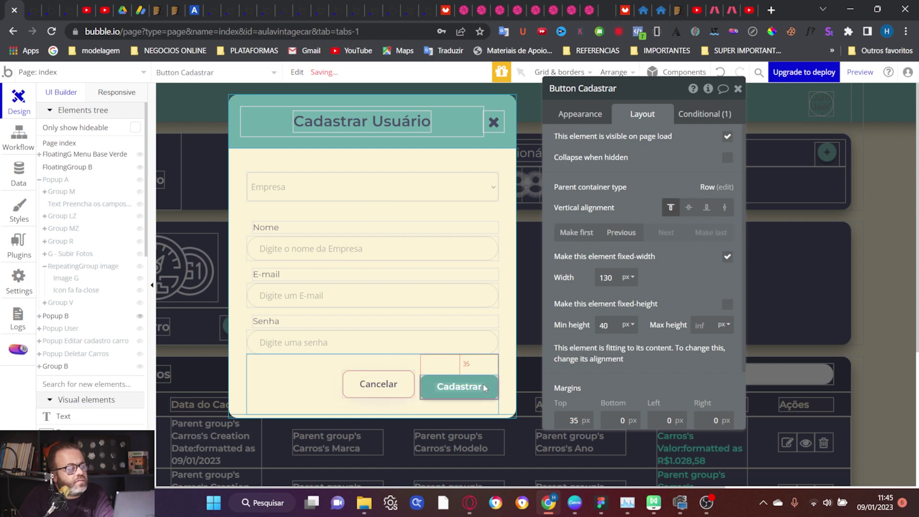
left_click(470, 224)
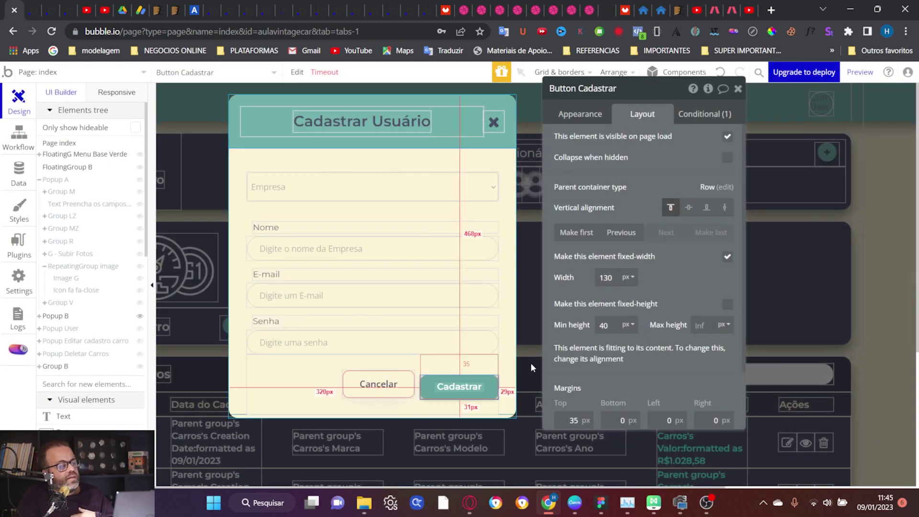
double_click(604, 325)
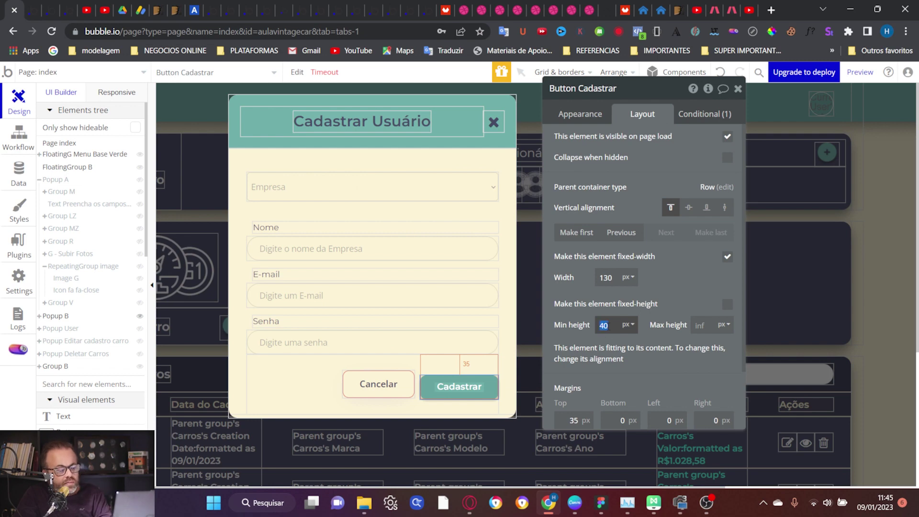
type("45")
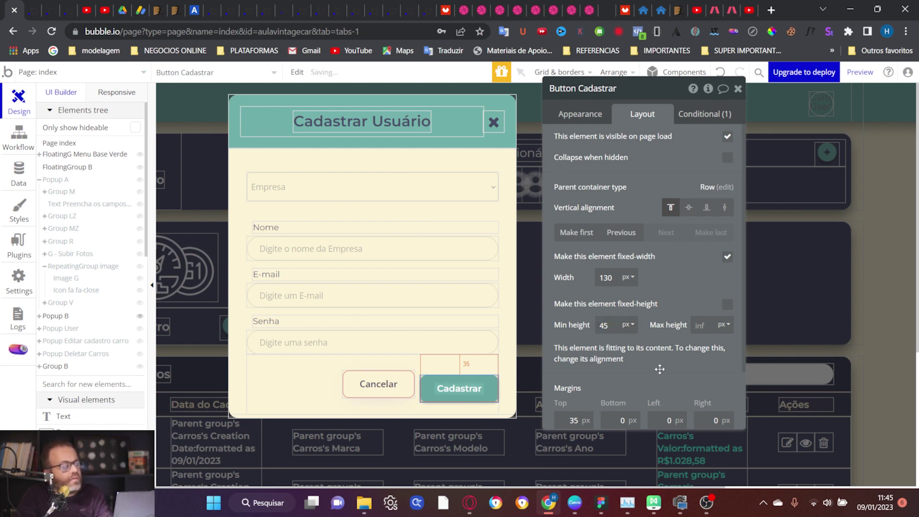
Set the Cadastrar button's top margin to 0 px and center it vertically in its row beside Cancelar
scroll(582, 368, "down", 1)
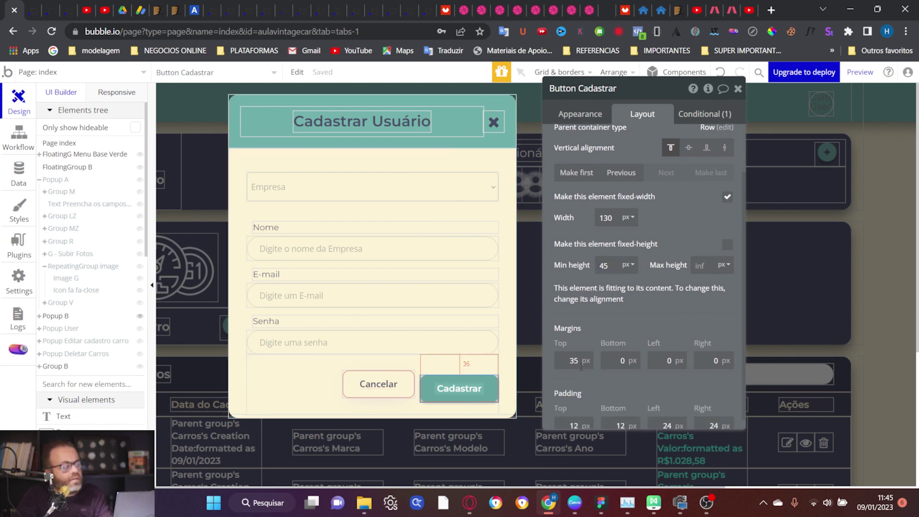
double_click(582, 367)
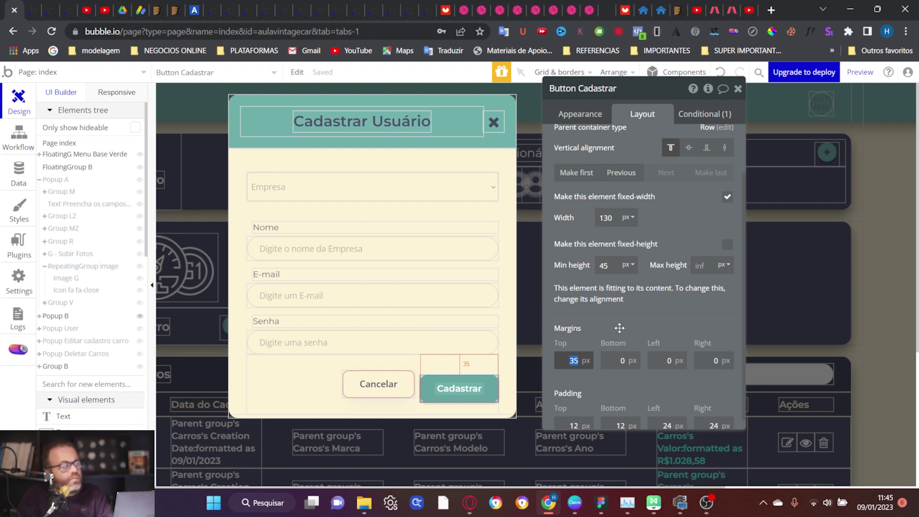
type("0")
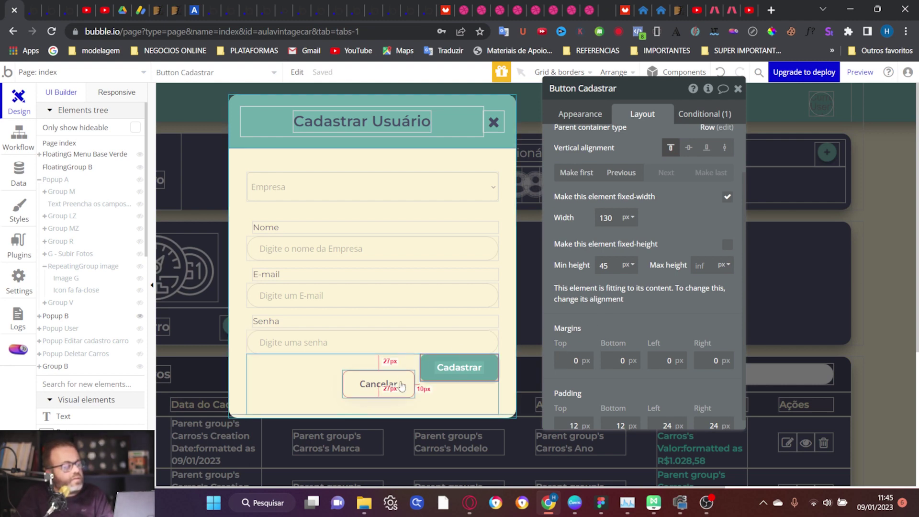
left_click(401, 386)
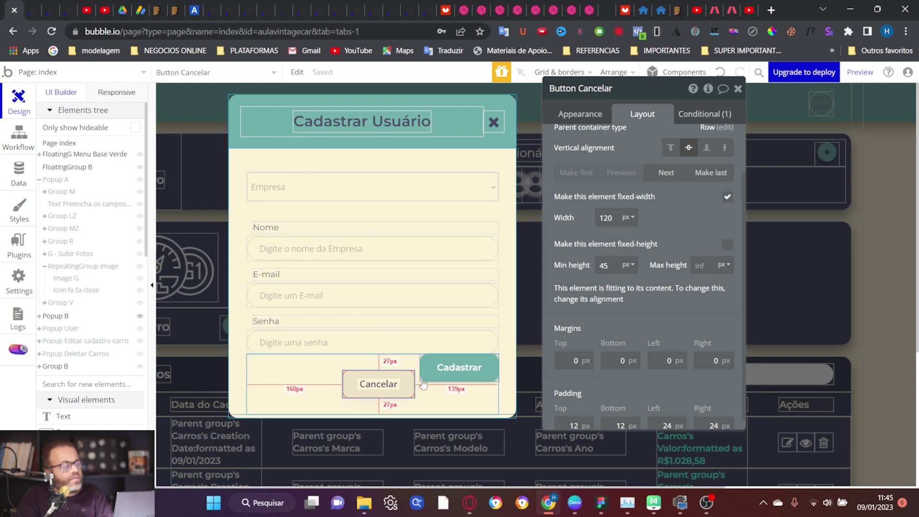
left_click(483, 368)
scroll(680, 242, "up", 1)
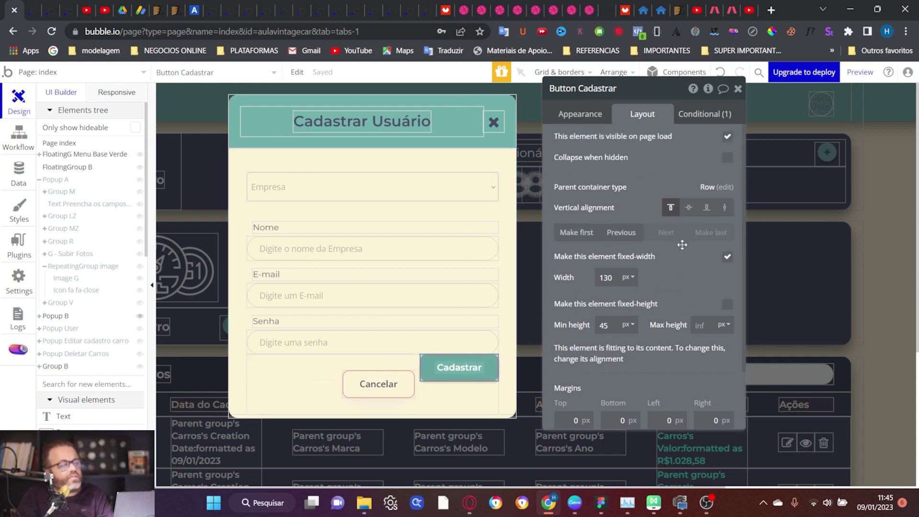
left_click(690, 208)
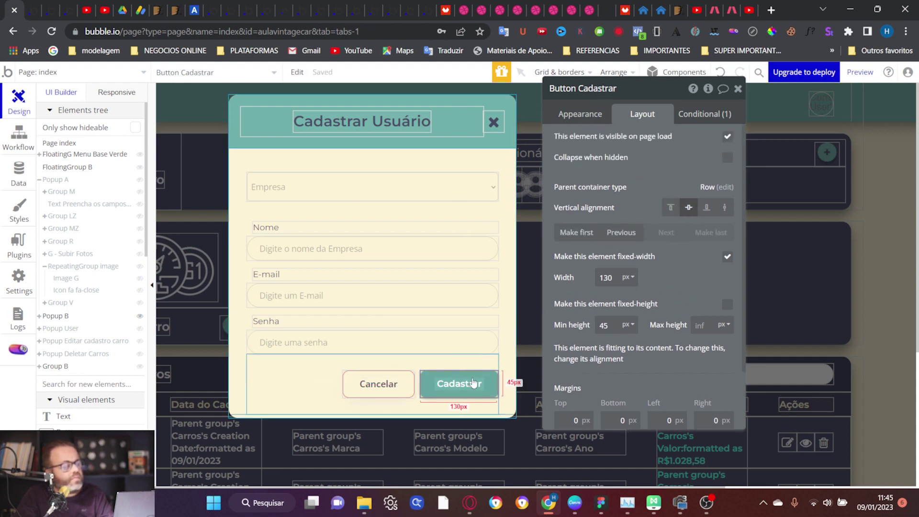
Preview the page and open the Cadastrar Usuário popup to check the alignment of its two buttons
left_click(859, 72)
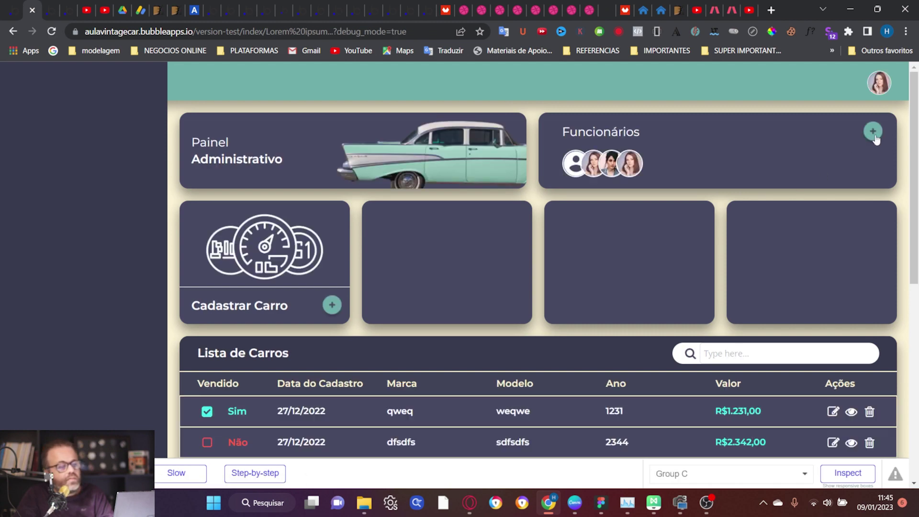
left_click(871, 131)
left_click(555, 389)
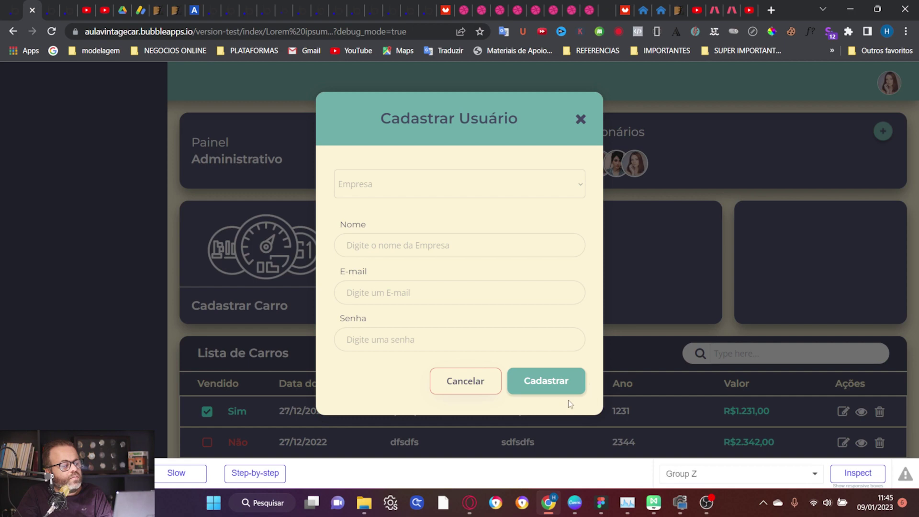
Back in the Bubble editor, set the minimum height of the outer Group Z, which wraps the Cadastrar Usuário form, to 0 px
left_click(13, 9)
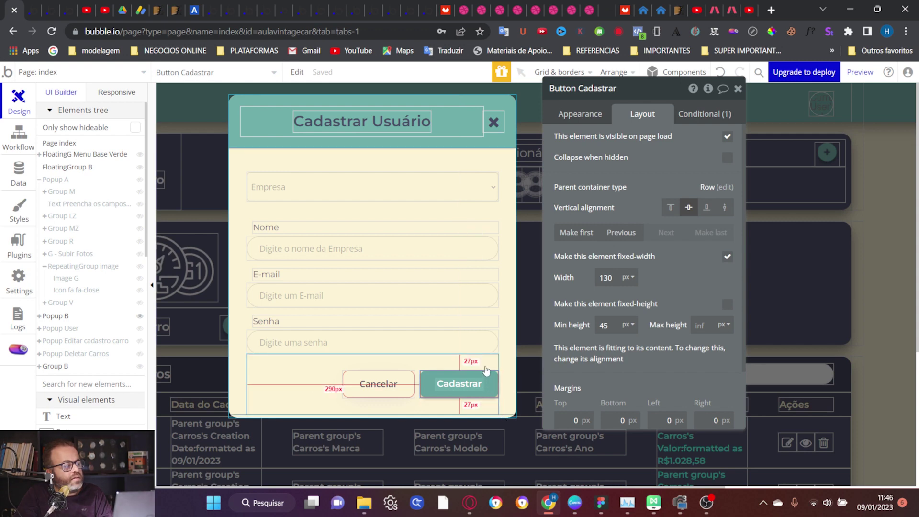
left_click(315, 370)
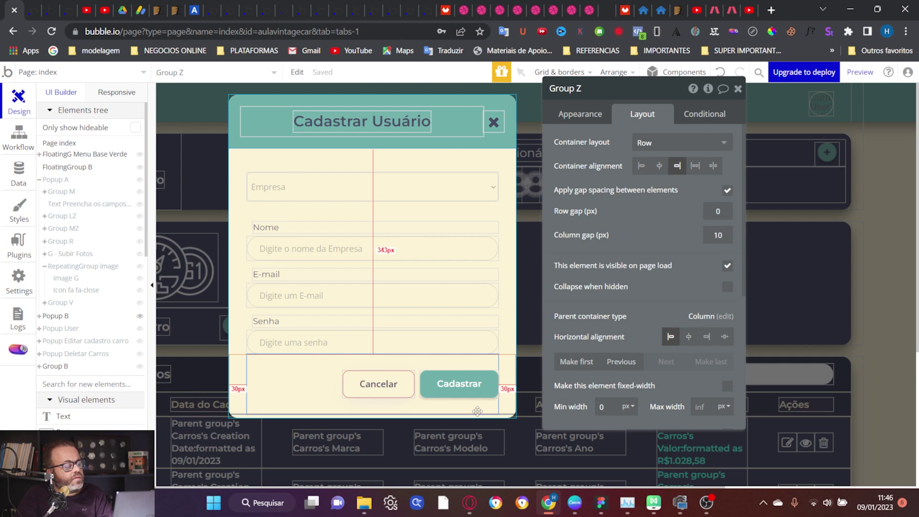
scroll(679, 307, "down", 5)
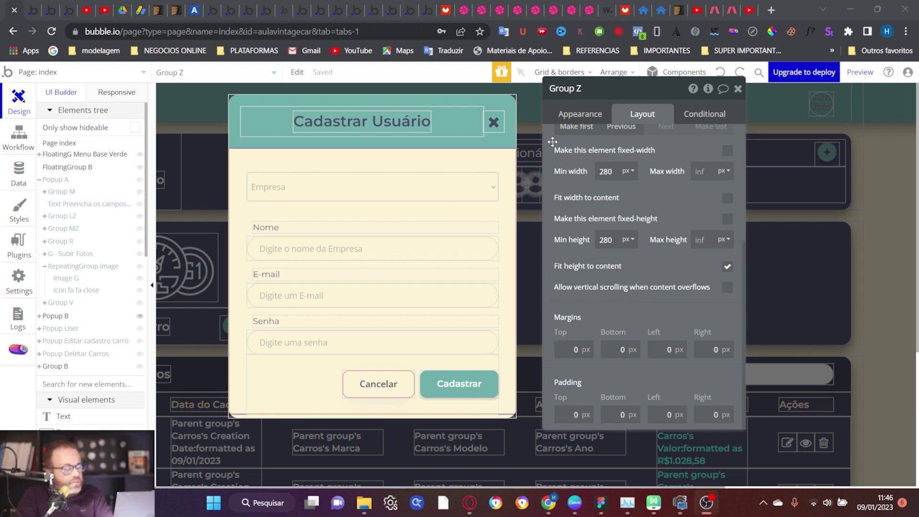
left_click(236, 379)
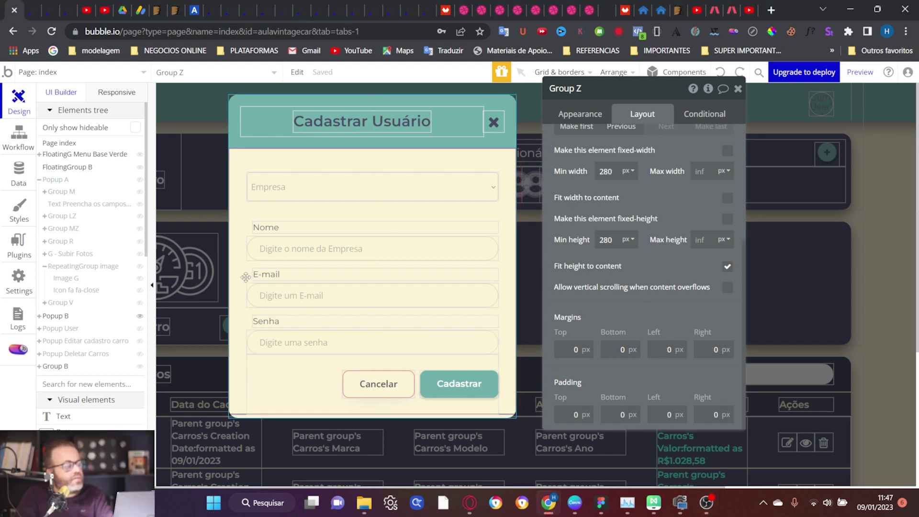
type("0")
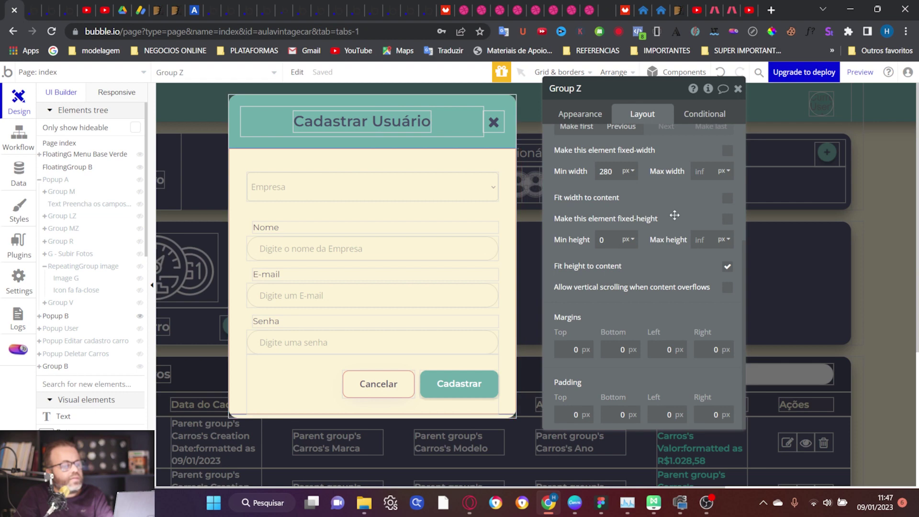
Preview the Cadastrar Usuário popup to check the space below its buttons, and return to the Bubble editor
left_click(861, 72)
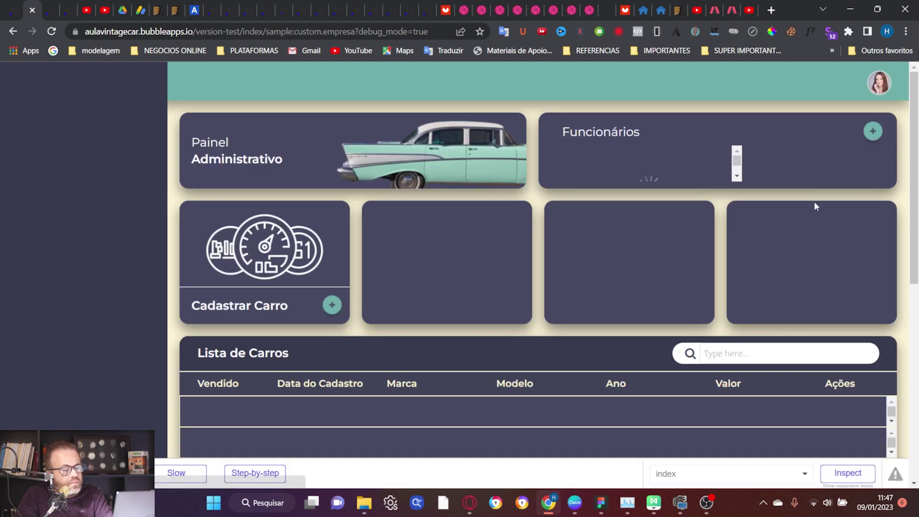
left_click(873, 133)
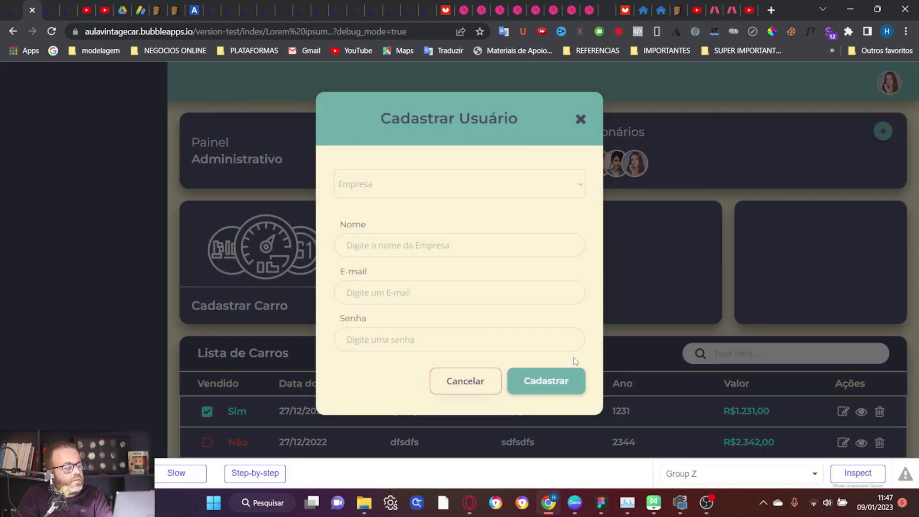
left_click(17, 6)
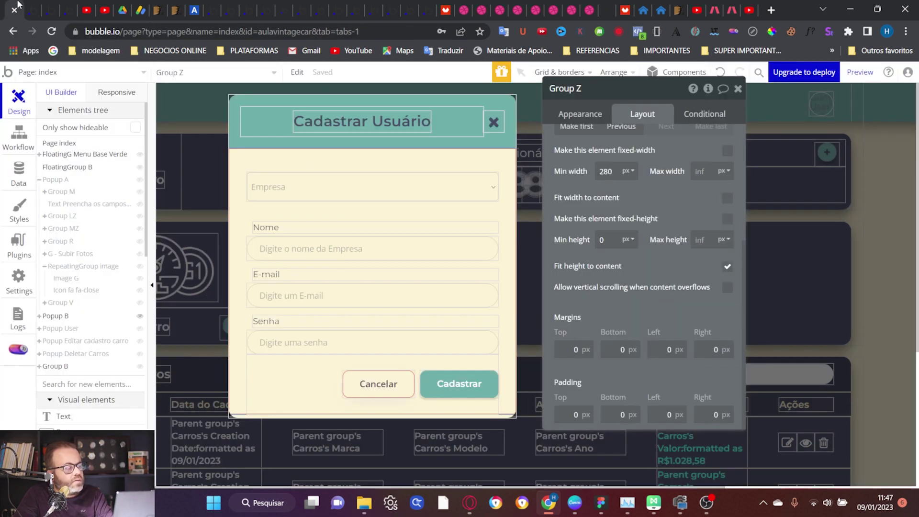
Turn off the fixed height of Popup B and set its minimum height to 0 px
left_click(495, 369)
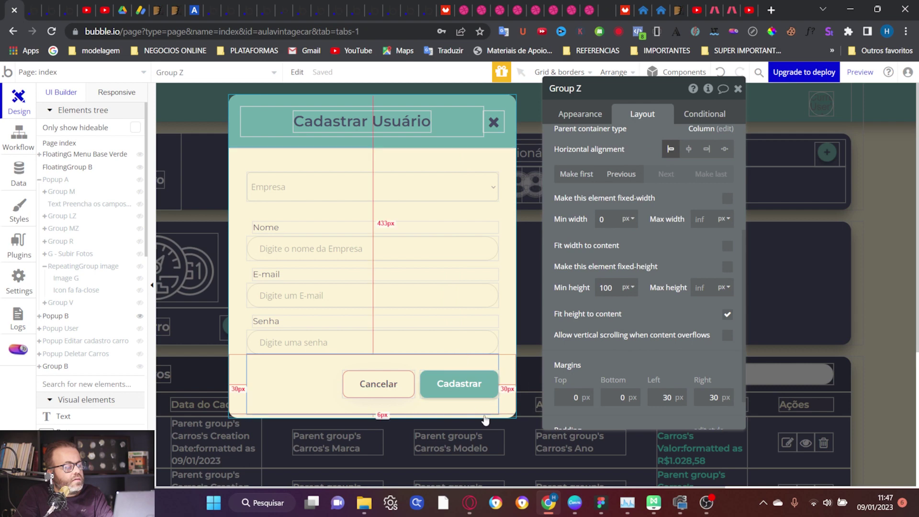
left_click(245, 418)
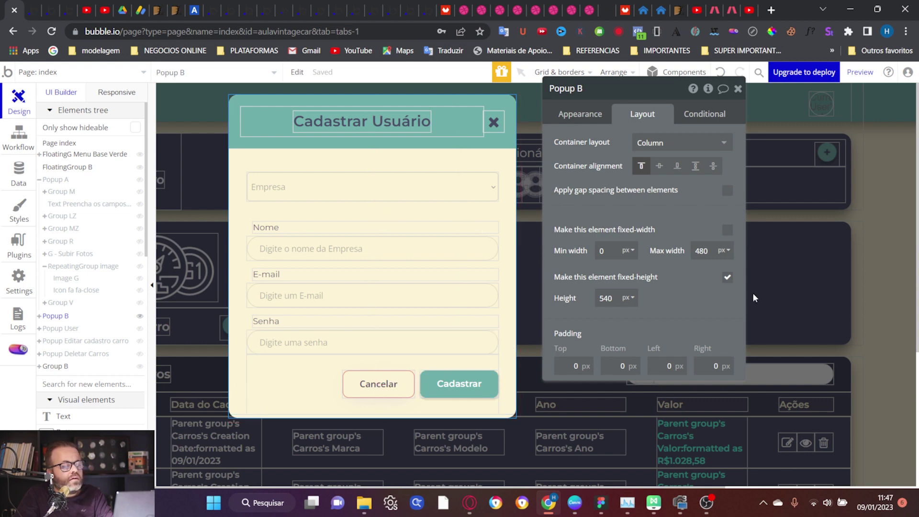
left_click(729, 280)
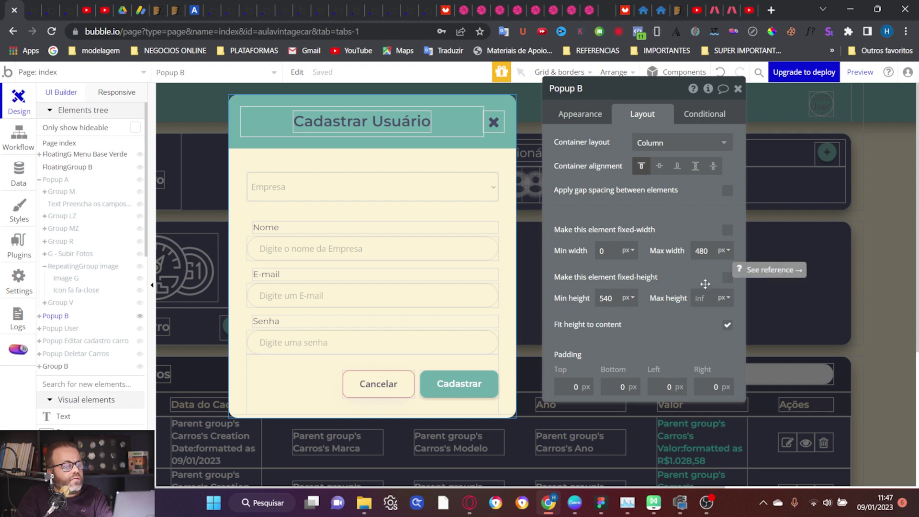
double_click(606, 298)
type("0")
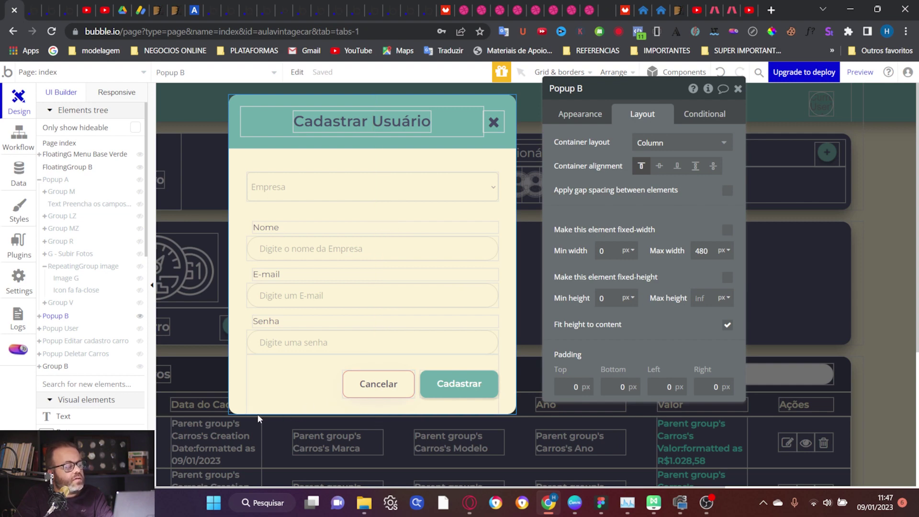
Check the form's outer group, reselect Popup B, and clear its minimum height value
left_click(235, 397)
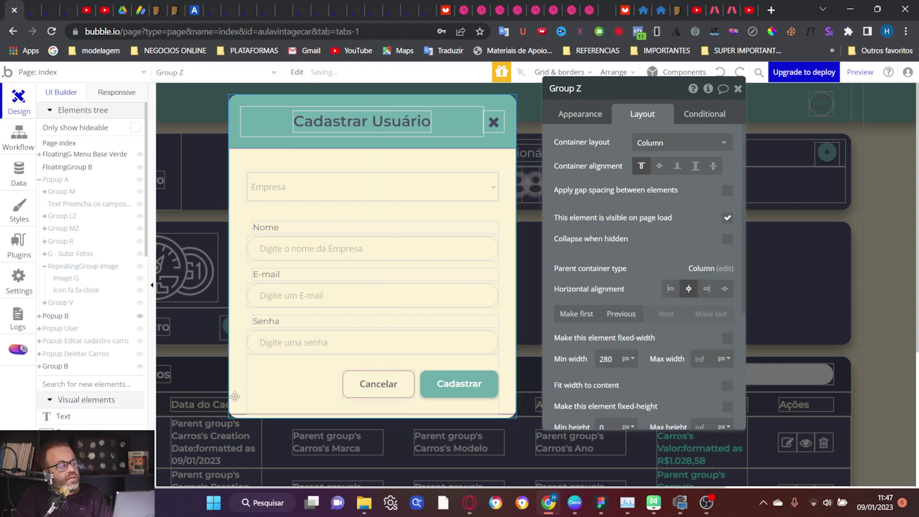
left_click(274, 415)
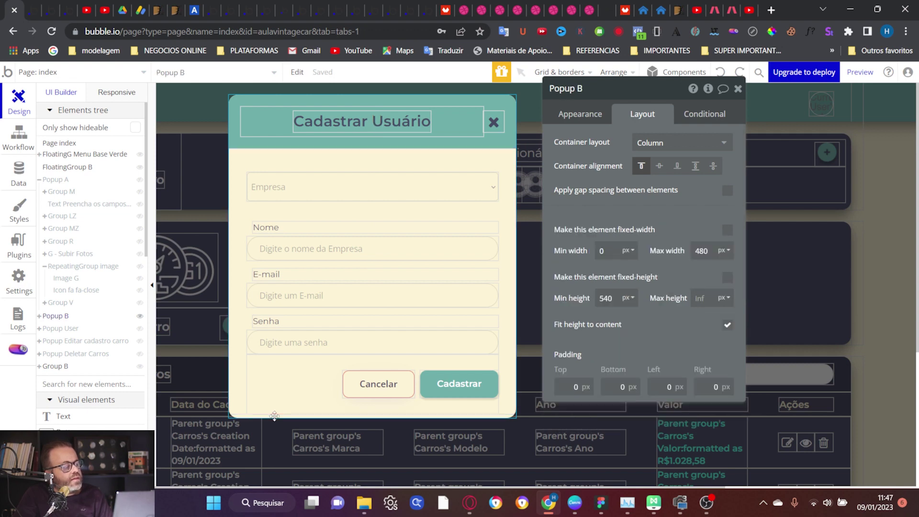
double_click(606, 298)
key("BackSpace")
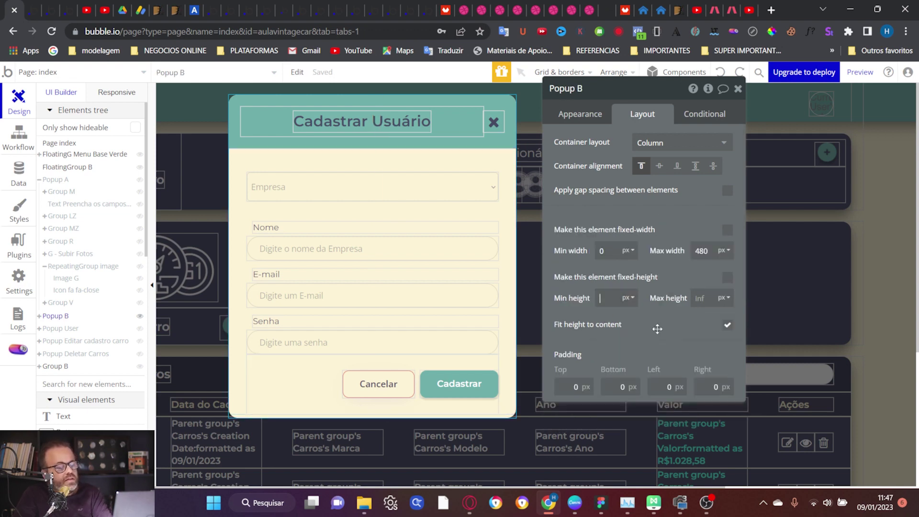
Preview the page again and open the Cadastrar Usuário popup to check its overall height
left_click(860, 72)
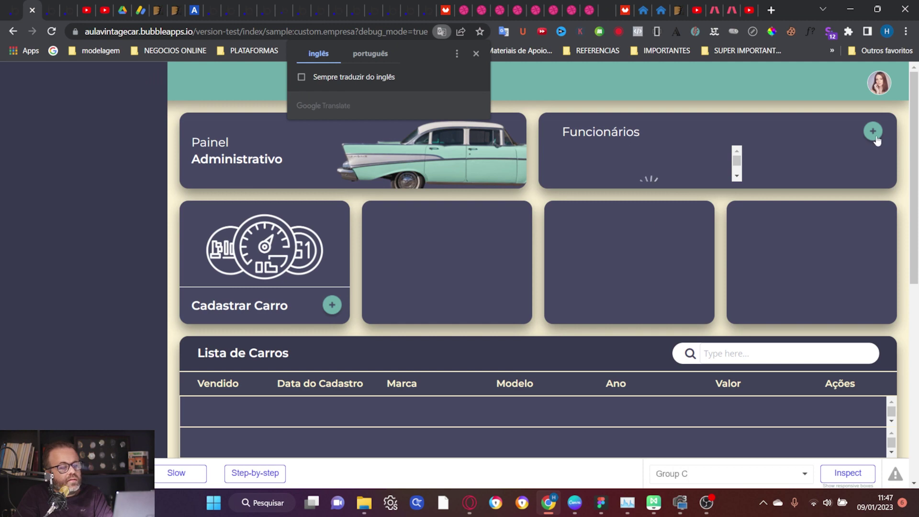
left_click(873, 132)
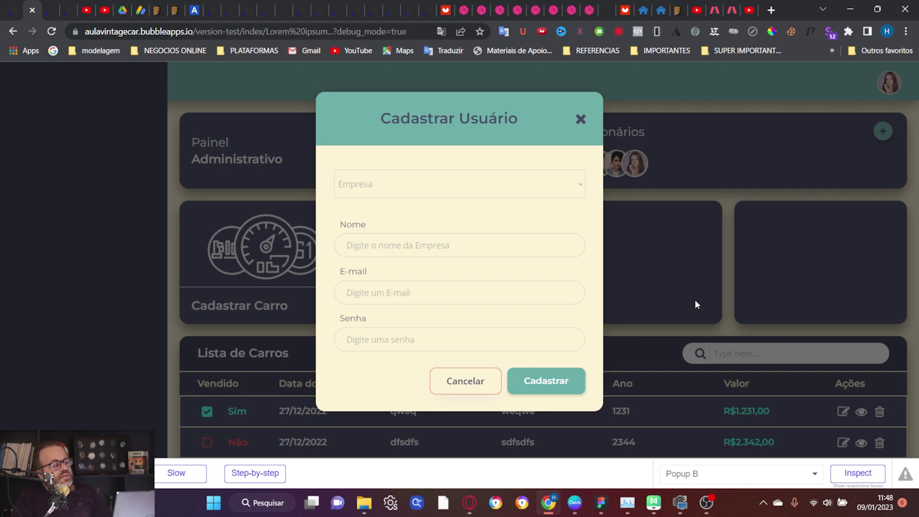
Close the Cadastrar Usuário popup, look over the previewed dashboard, and return to the Bubble editor
left_click(580, 119)
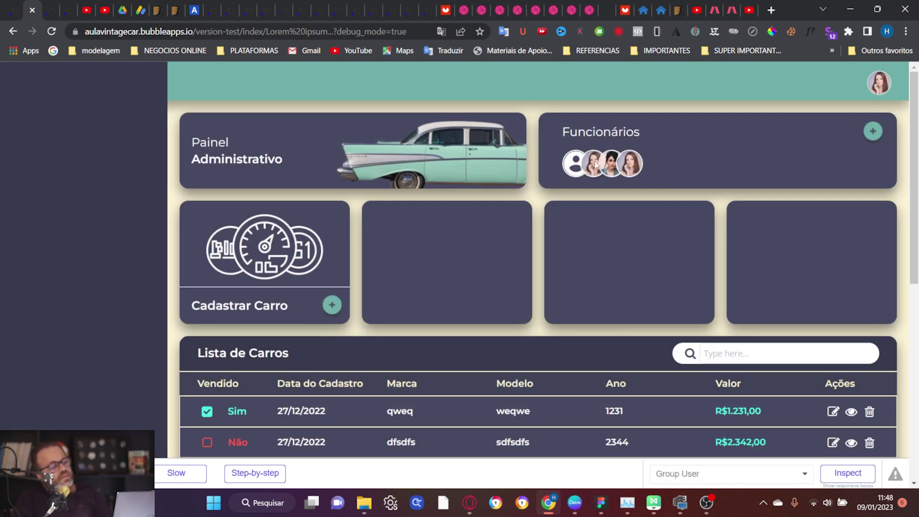
scroll(597, 248, "down", 3)
scroll(597, 247, "up", 3)
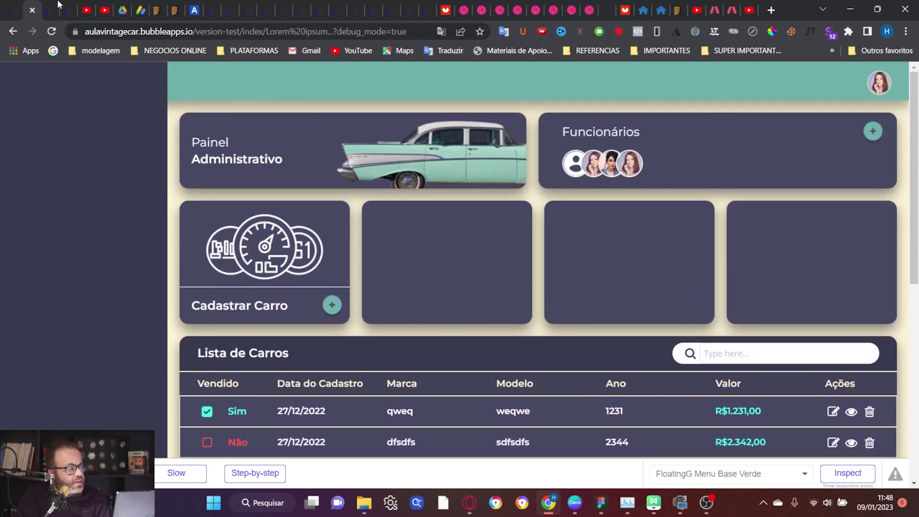
left_click(14, 10)
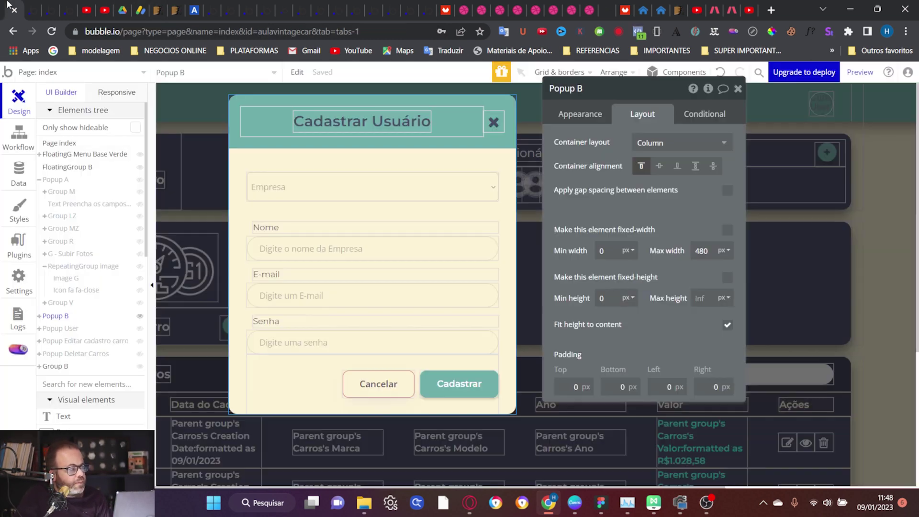
Copy the footer group of the Cadastrar Carro card and paste it into the empty third card of the row
left_click(176, 224)
left_click_drag(691, 101, 347, 138)
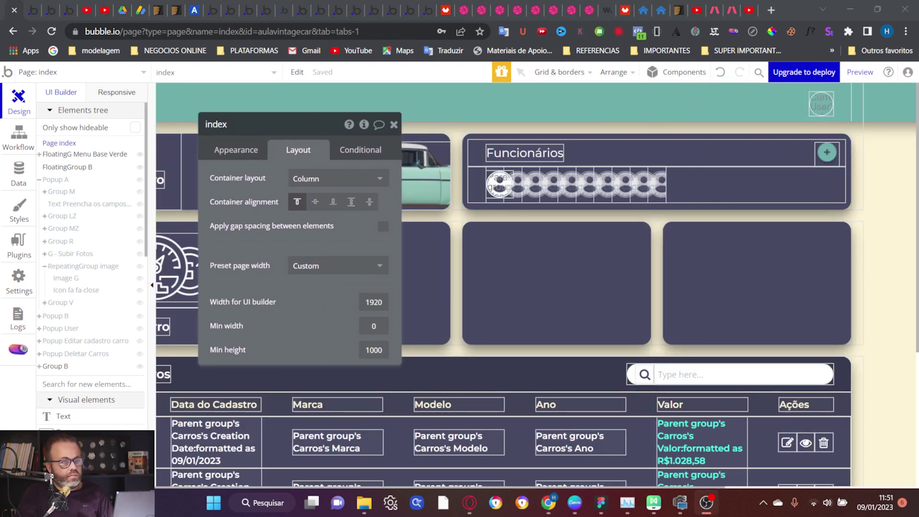
left_click_drag(296, 133, 526, 121)
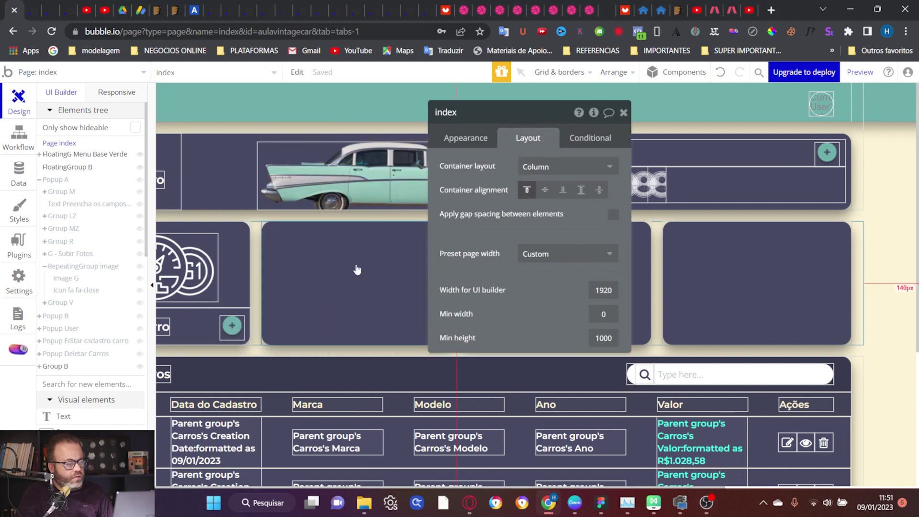
scroll(355, 269, "left", 3)
scroll(298, 317, "down", 5)
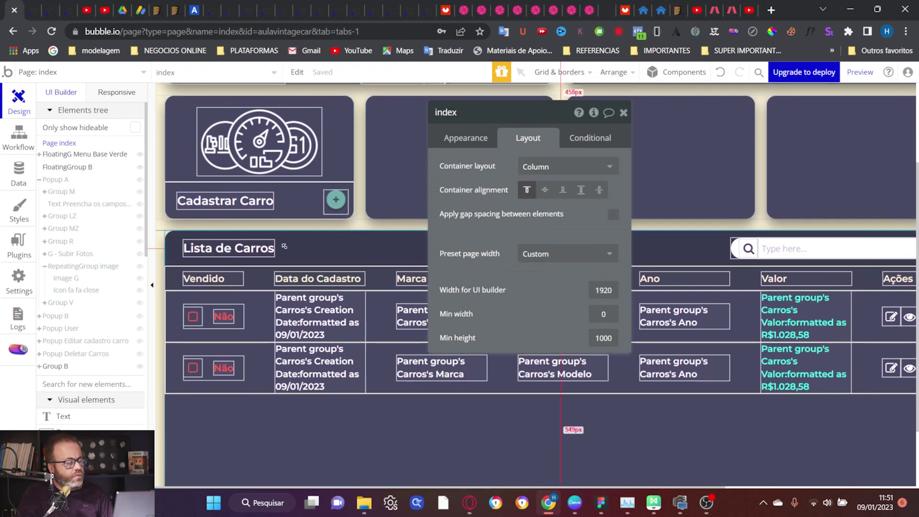
left_click(305, 238)
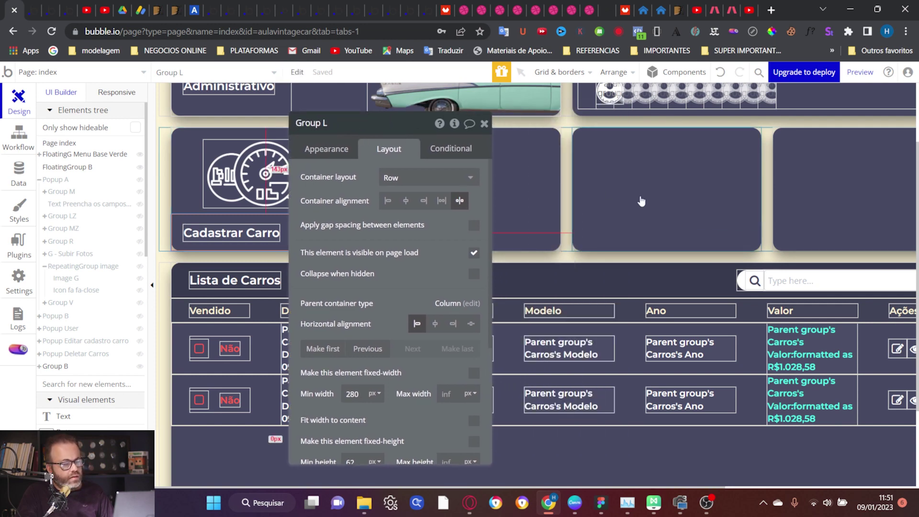
left_click(641, 201)
key("ctrl+v")
scroll(650, 226, "up", 1)
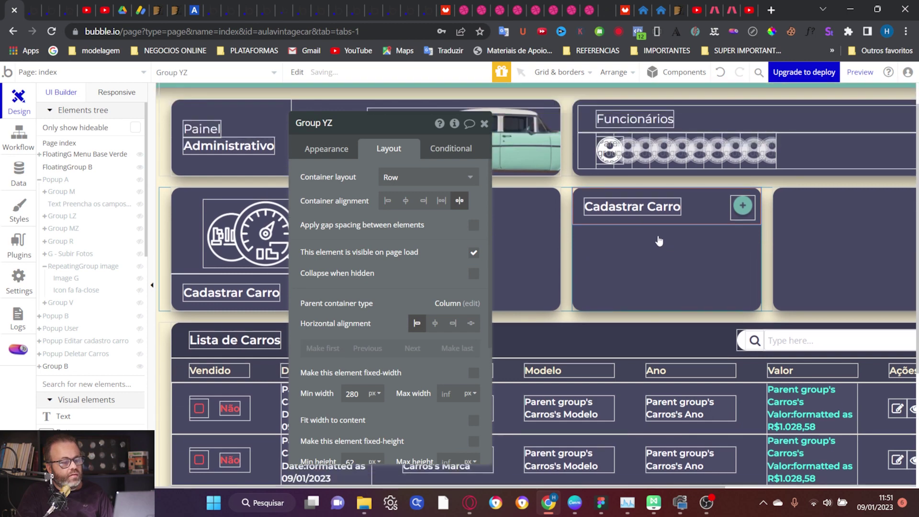
Align the third card's contents to its bottom edge and delete the plus image from its footer
left_click(680, 265)
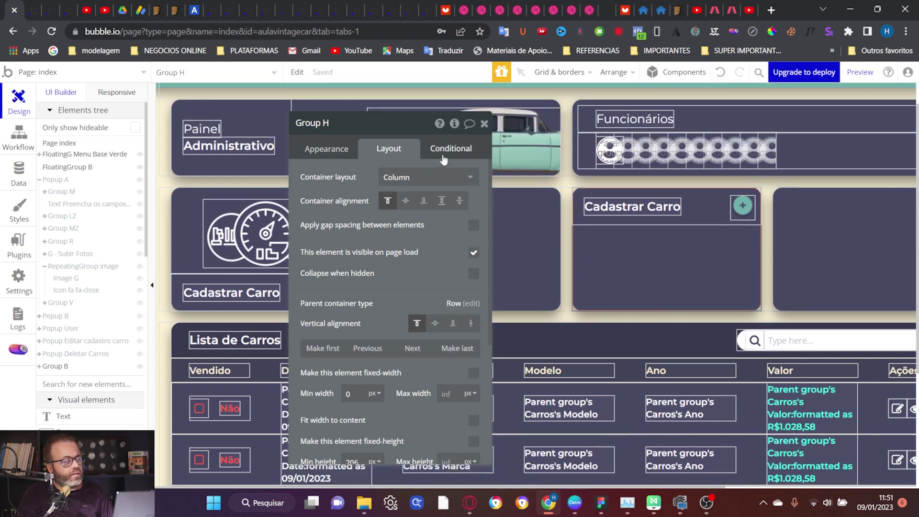
left_click(423, 206)
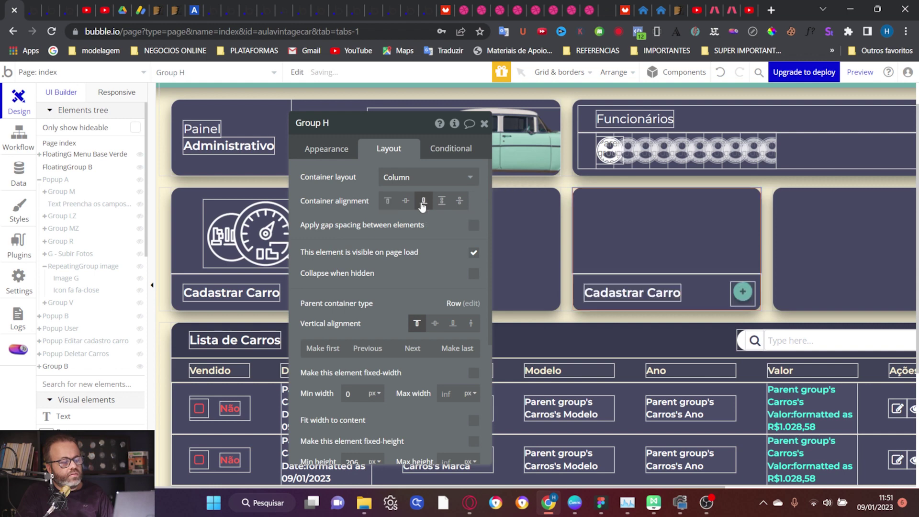
left_click(743, 293)
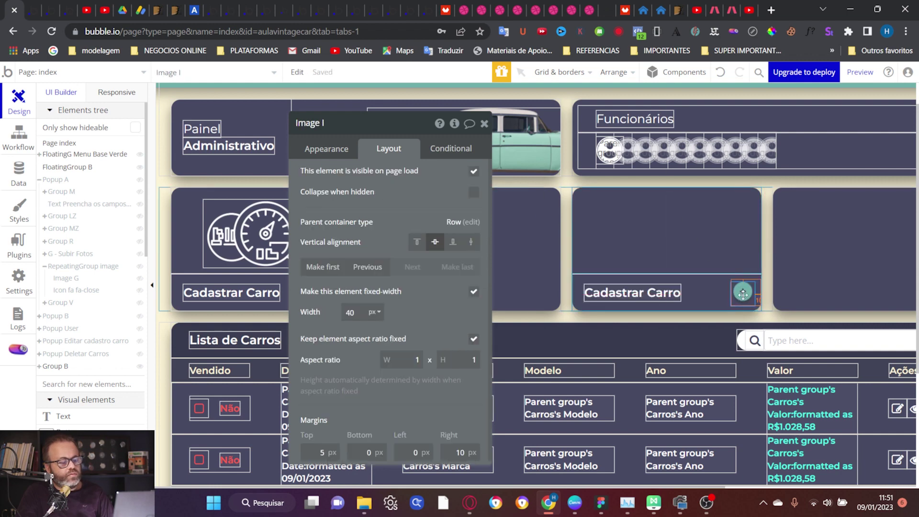
left_click_drag(743, 293, 743, 298)
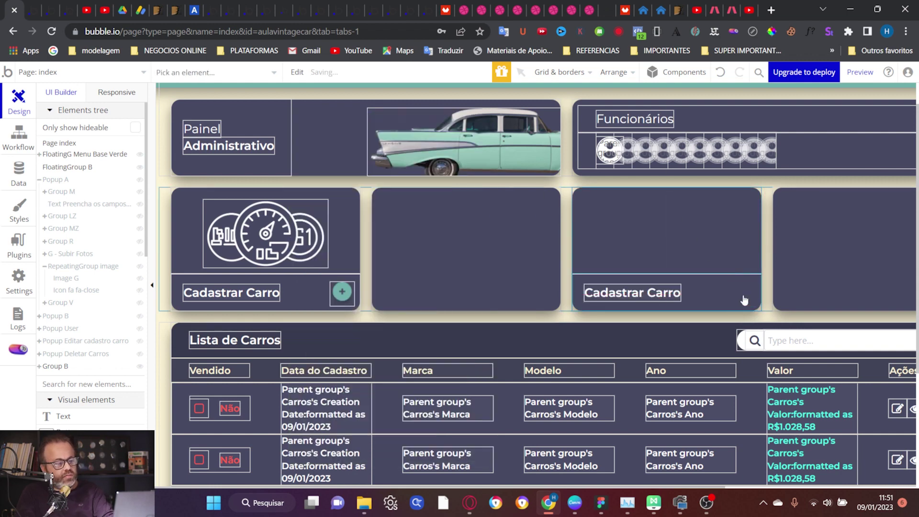
Change the third card's footer text to "Total Carros Vendidos"
double_click(670, 291)
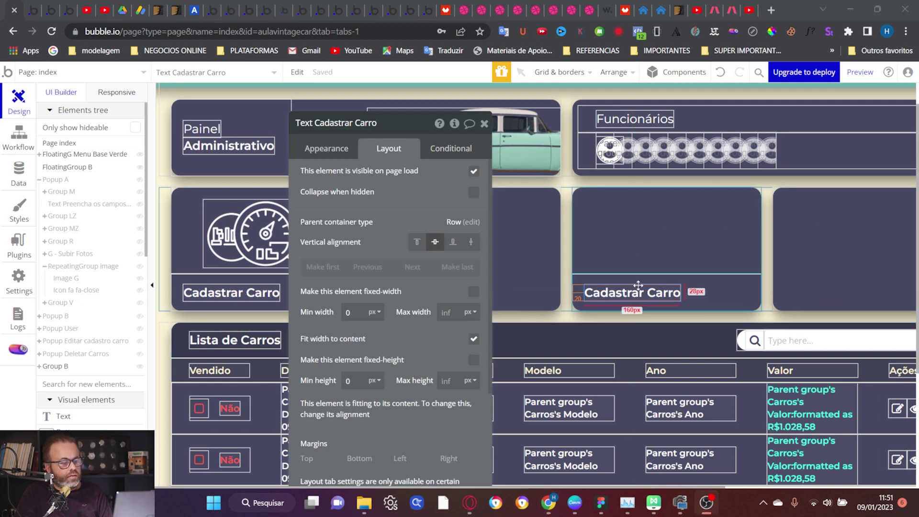
left_click(327, 148)
triple_click(345, 177)
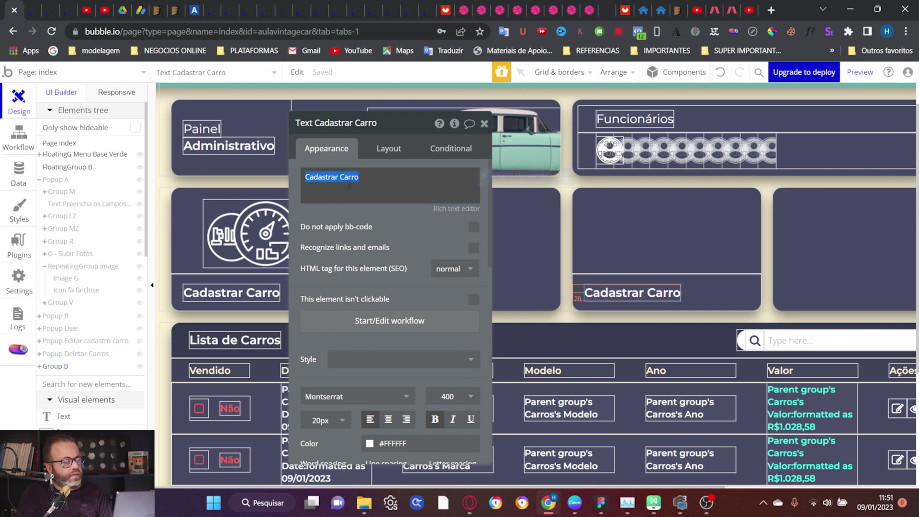
type("Total Carros Vendidos")
left_click(391, 230)
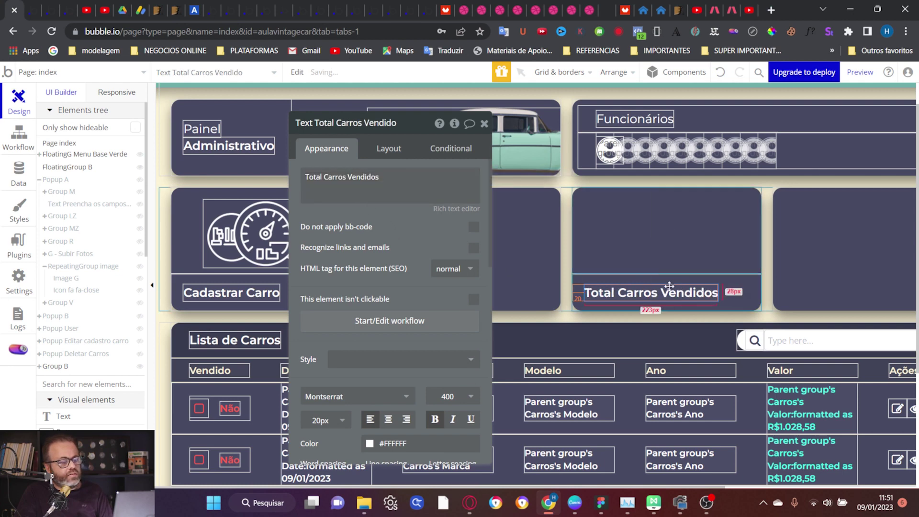
Duplicate the Total Carros Vendidos text inside the third card and order the copy before the footer group
left_click(685, 230)
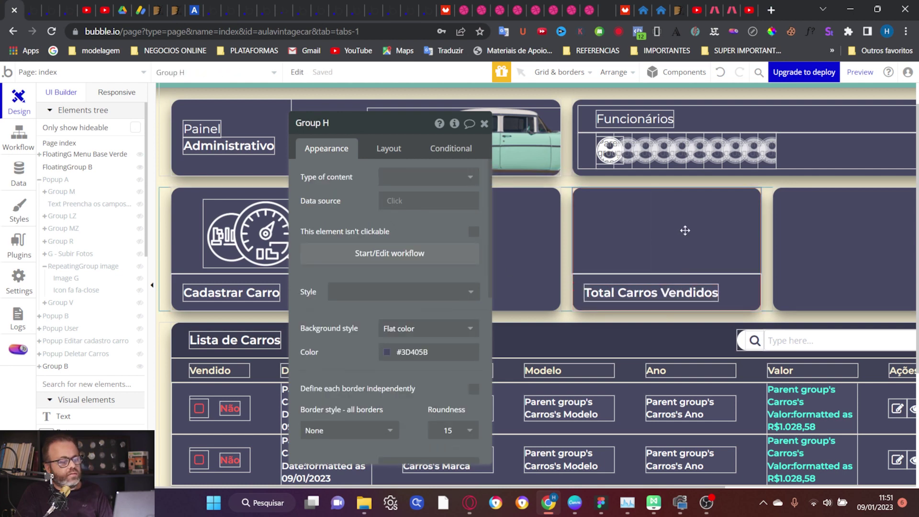
left_click(686, 293)
left_click(690, 235)
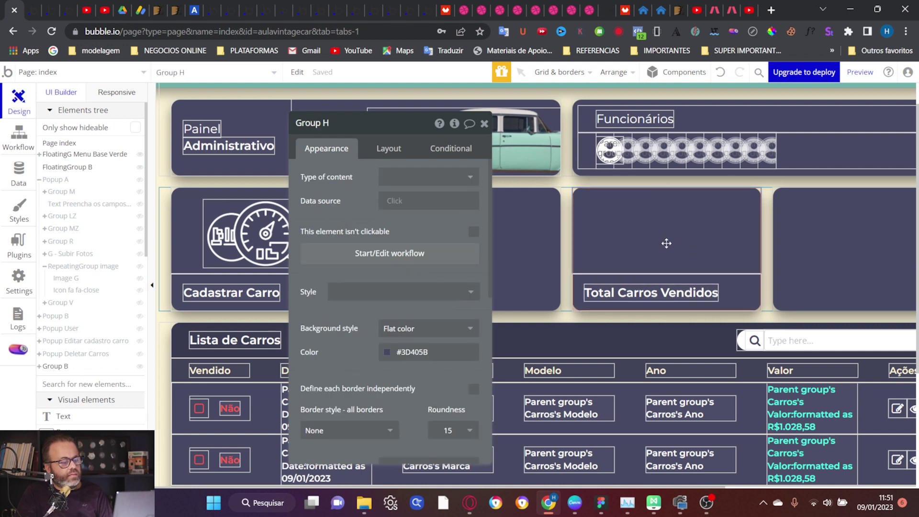
left_click(670, 293)
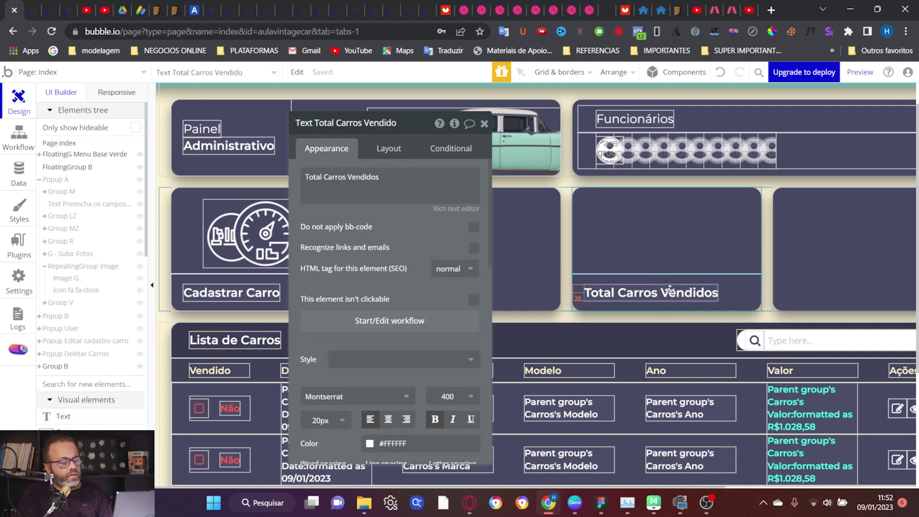
left_click(666, 235)
key("ctrl+v")
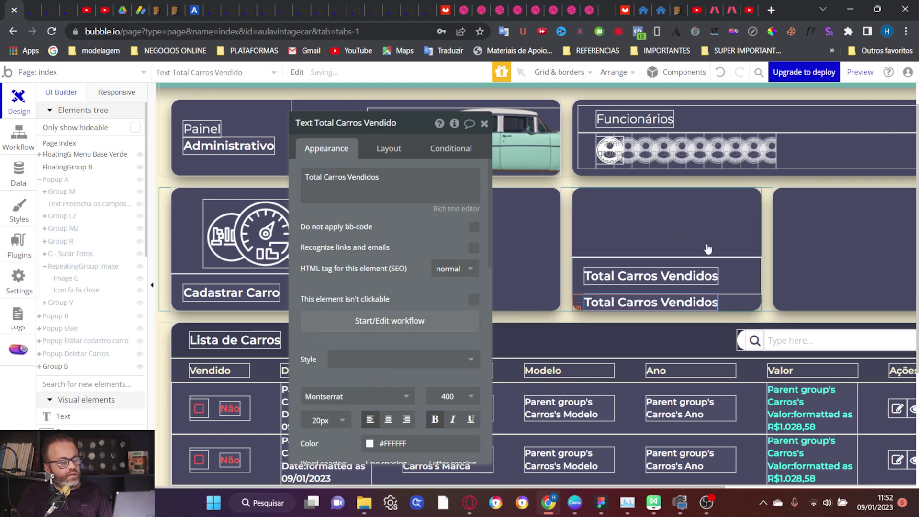
left_click_drag(703, 274, 703, 300)
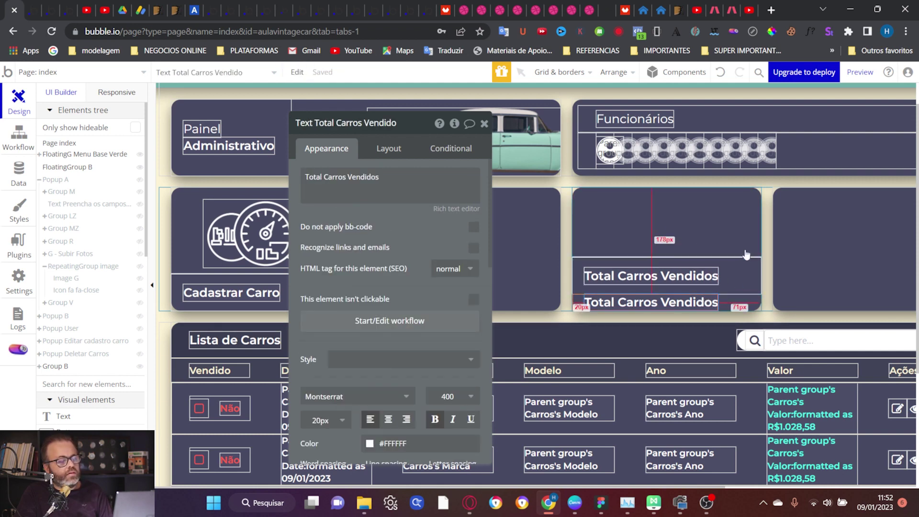
left_click(385, 149)
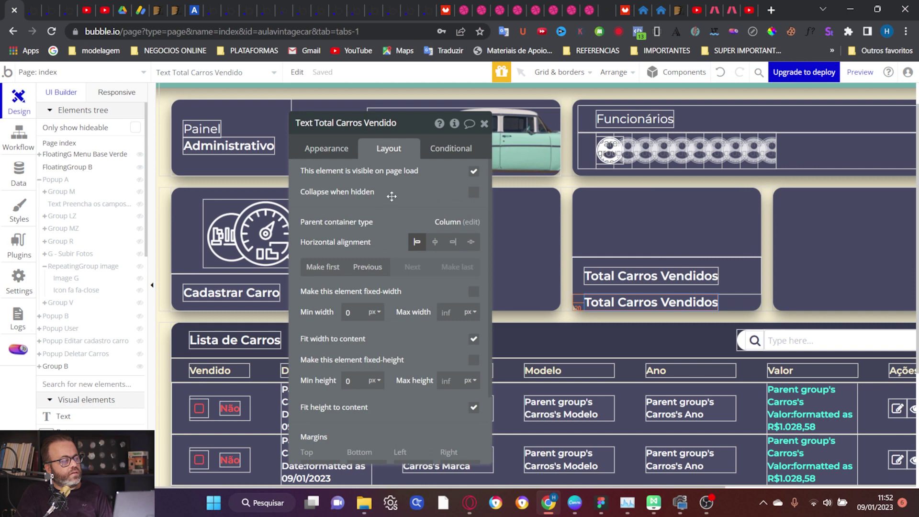
left_click(368, 267)
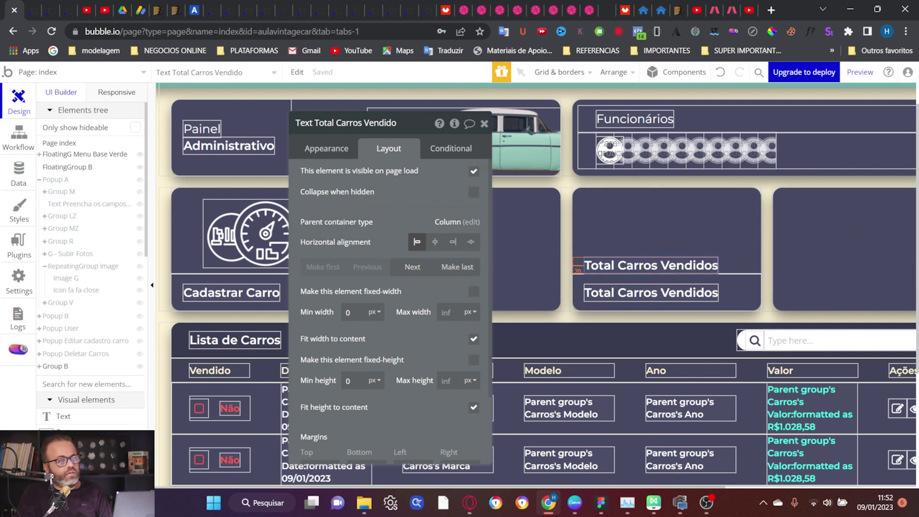
Set the copied text's padding to 30 px top and 20 px bottom, left and right
scroll(390, 312, "down", 2)
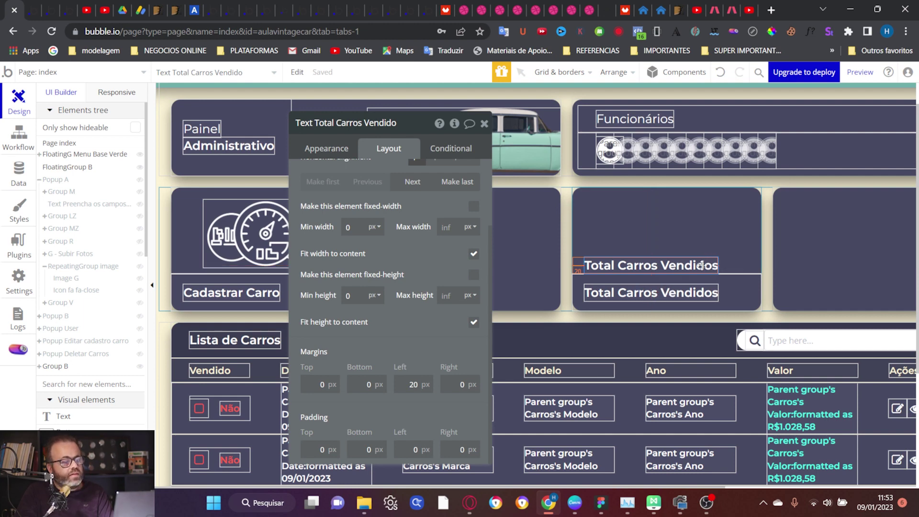
left_click(321, 450)
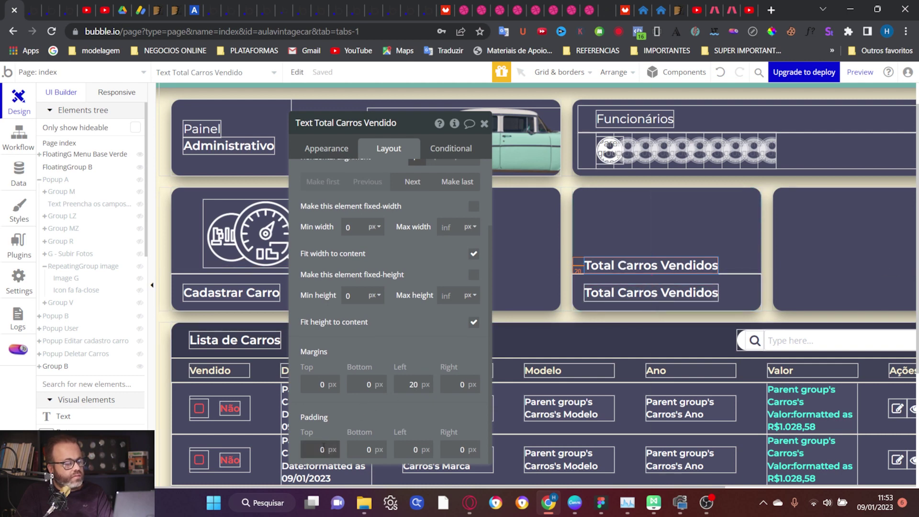
type("30")
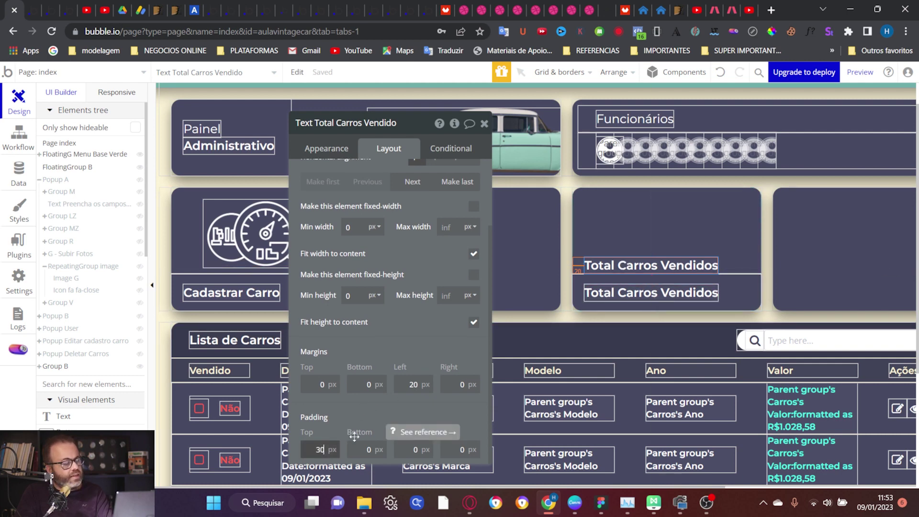
left_click(363, 450)
type("20")
key("Tab")
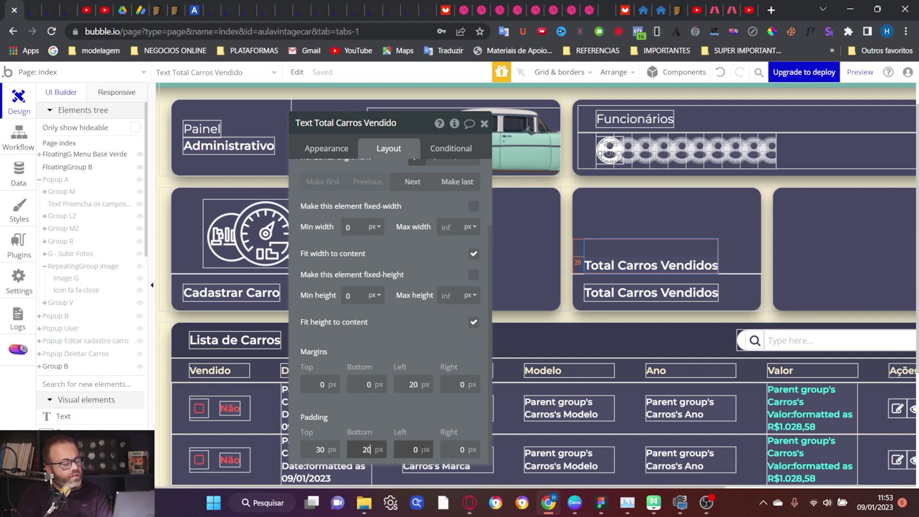
type("20")
key("Tab")
type("20")
key("Tab")
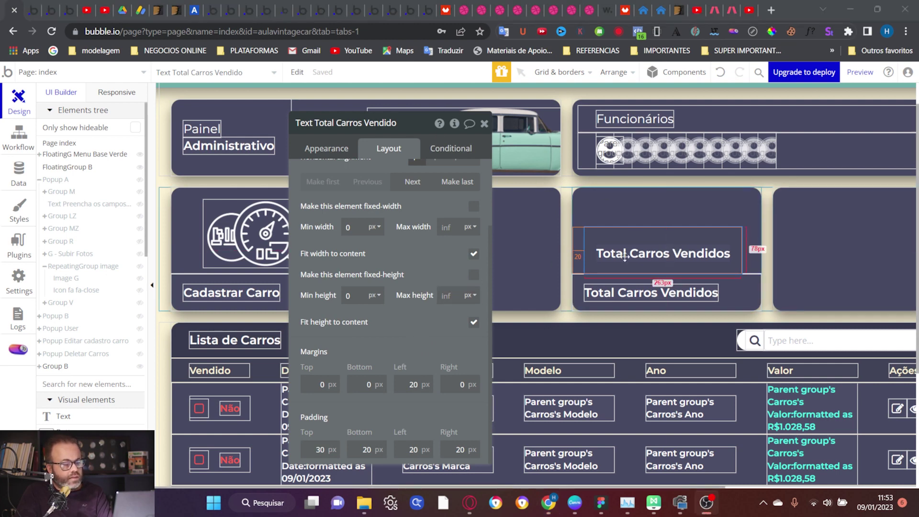
Replace the copied text's content in the third card with a dynamic Do a search for of type Carros
scroll(386, 221, "up", 3)
left_click(326, 148)
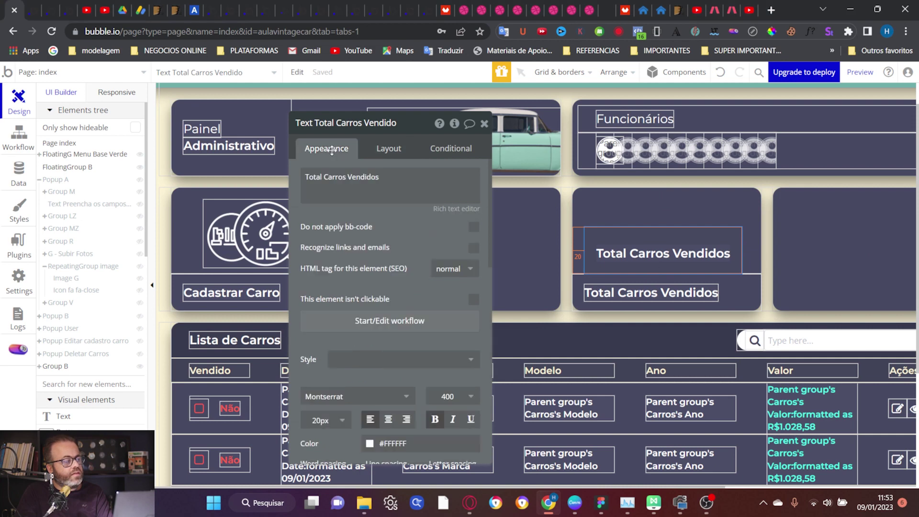
triple_click(399, 182)
left_click(506, 176)
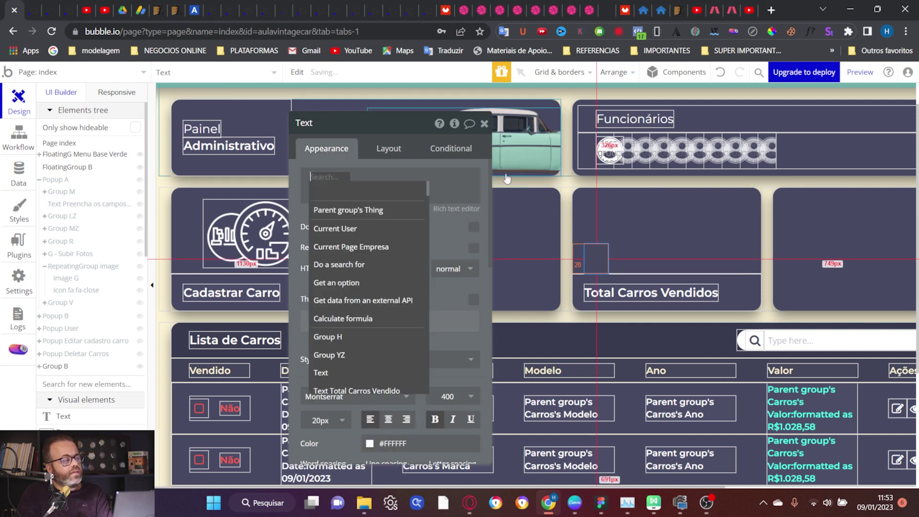
type("se")
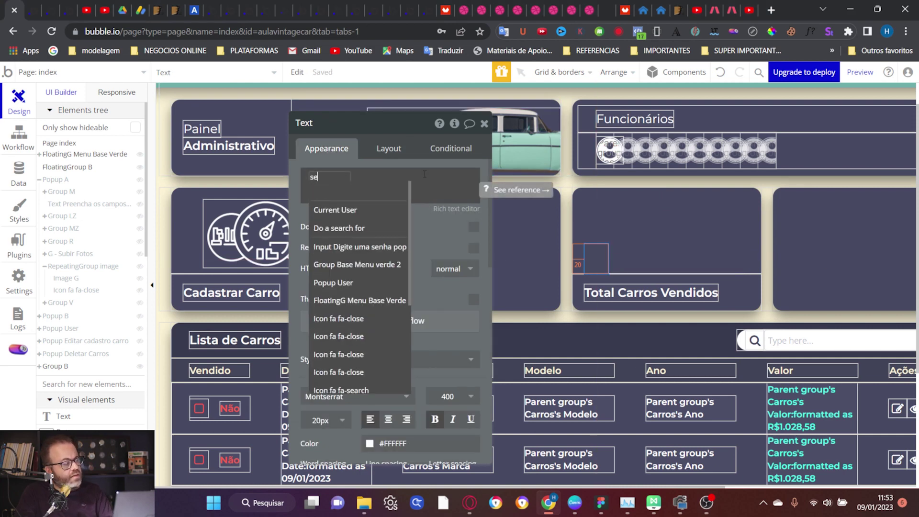
type("a")
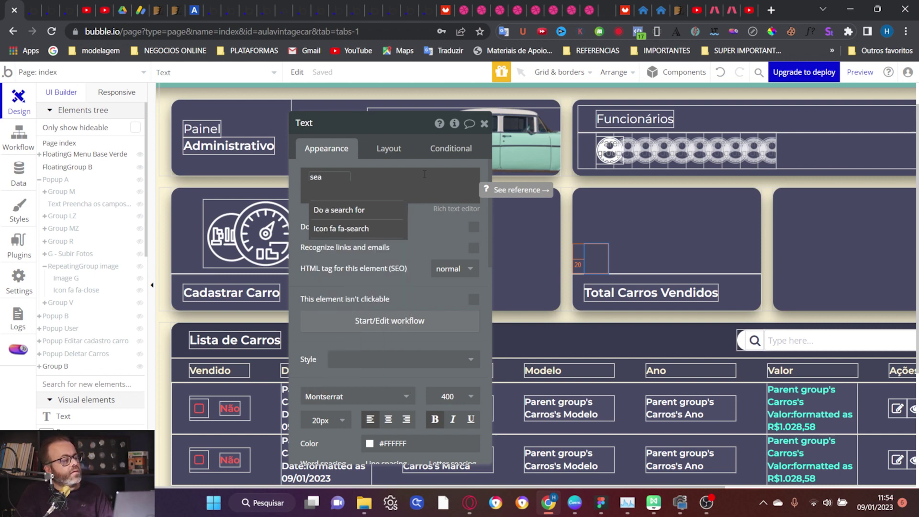
left_click(365, 211)
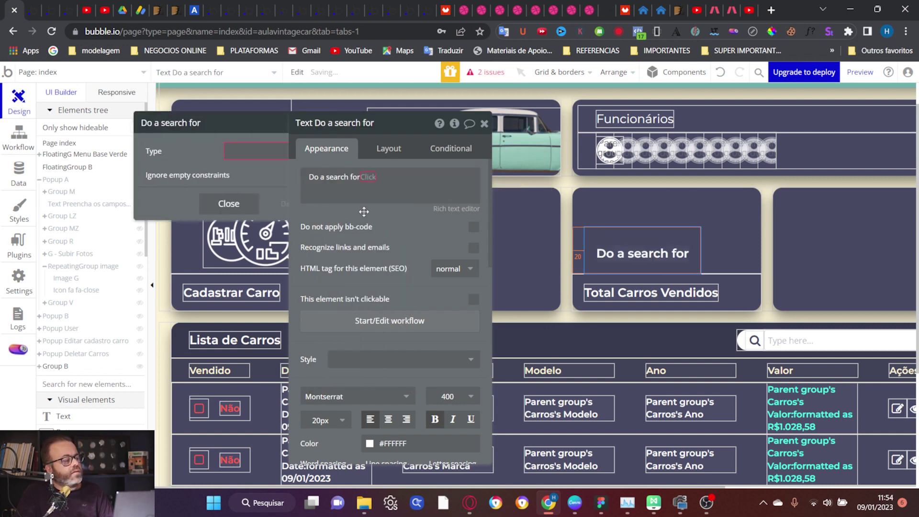
left_click(208, 149)
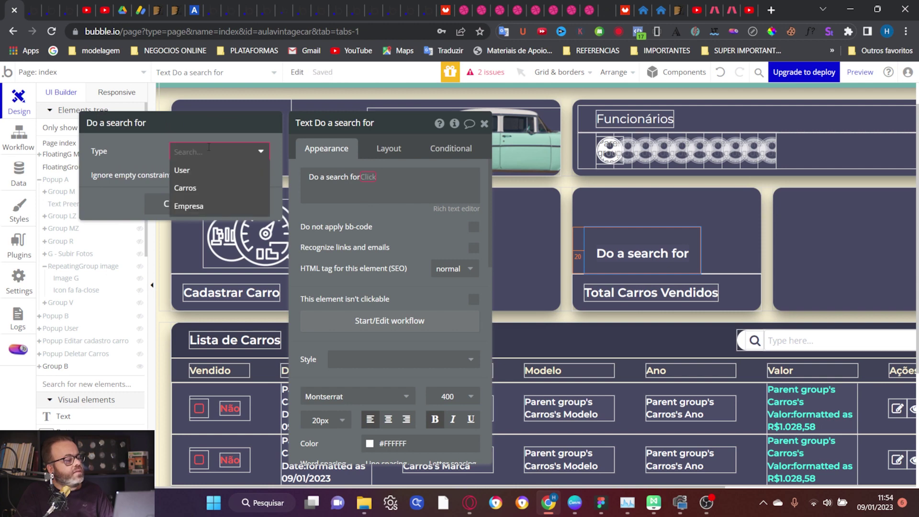
left_click(205, 188)
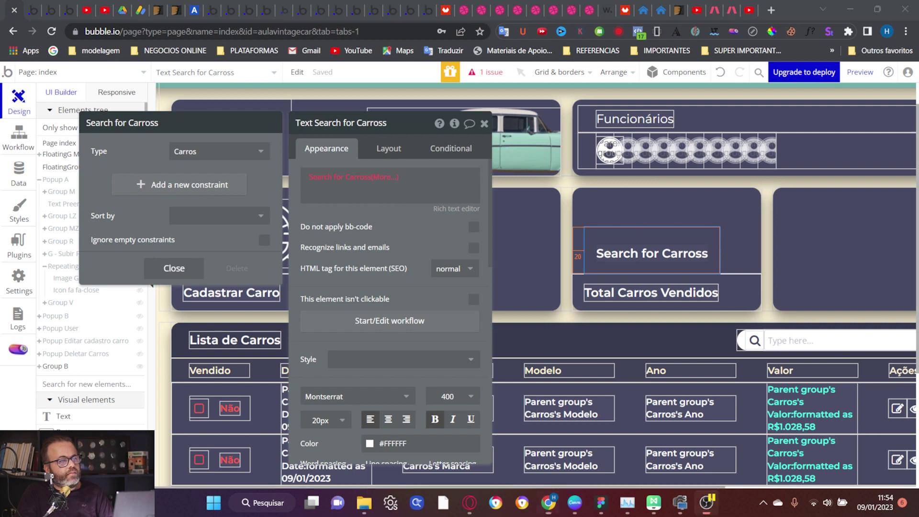
Add a constraint to the Carros search so that Vendido = "yes"
left_click(207, 185)
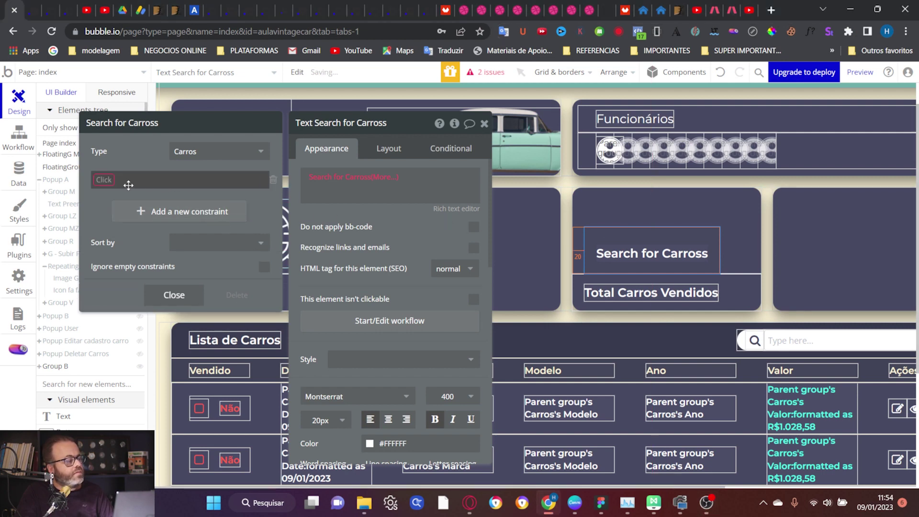
left_click(108, 187)
type("ven")
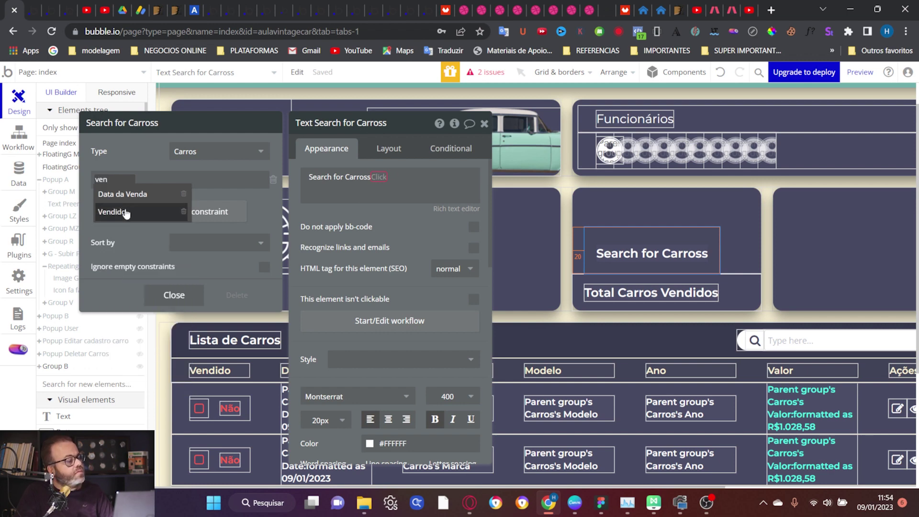
left_click(123, 211)
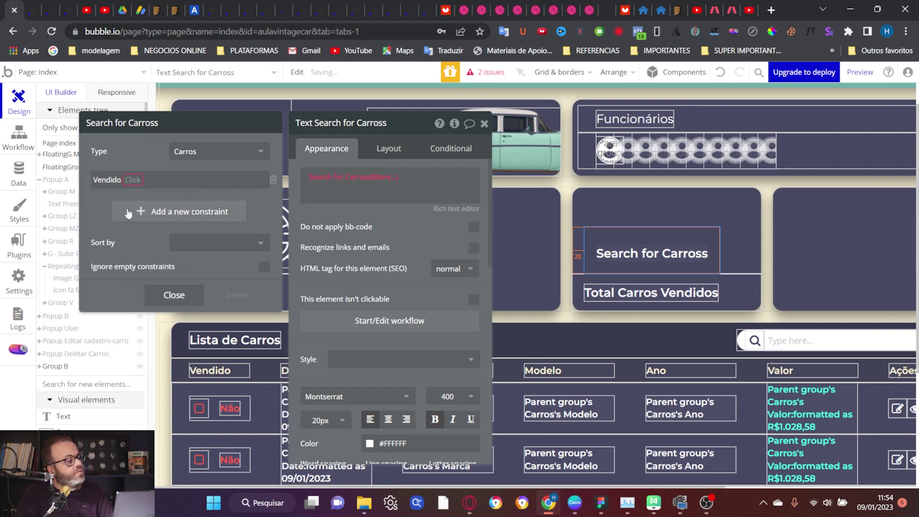
left_click(136, 181)
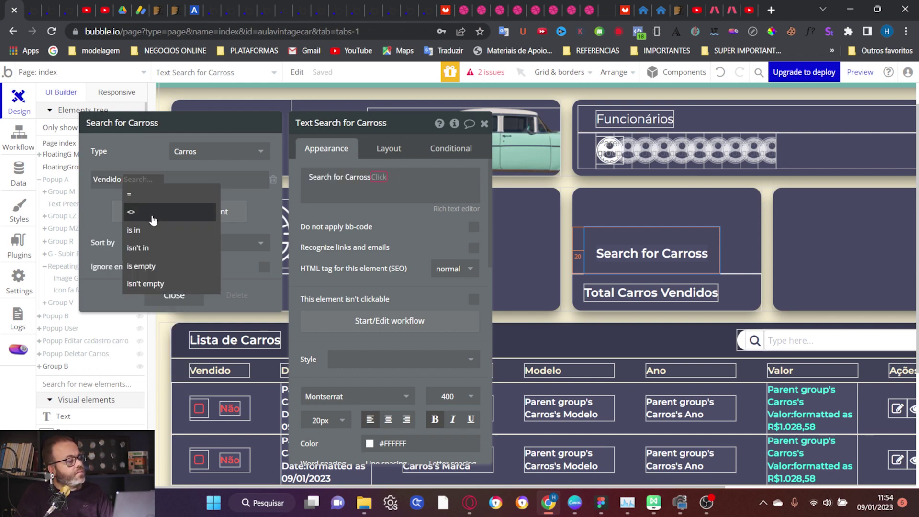
left_click(149, 195)
left_click(141, 179)
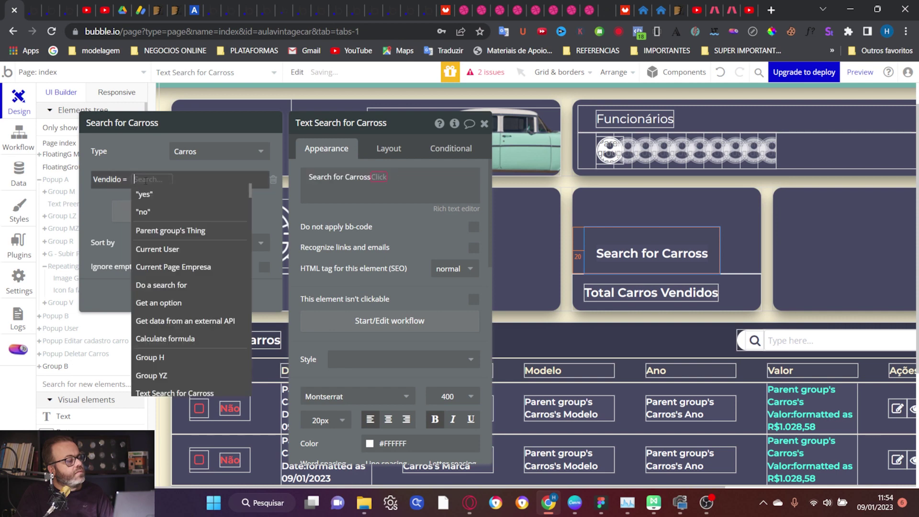
left_click(146, 191)
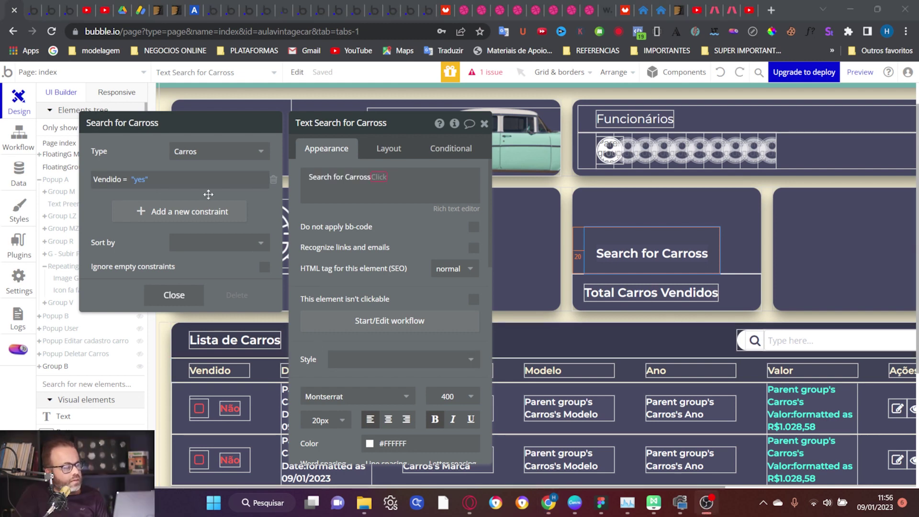
Append the :count operator to the Carros search expression
left_click(379, 203)
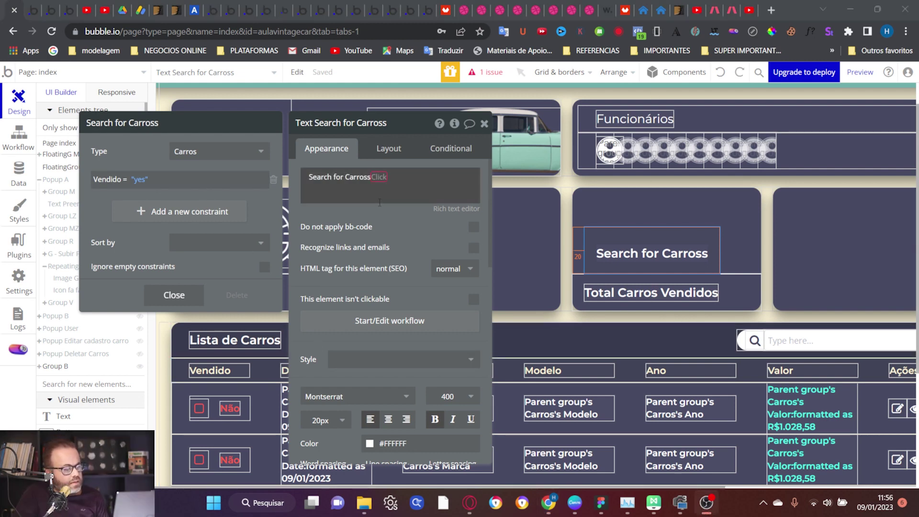
left_click(378, 177)
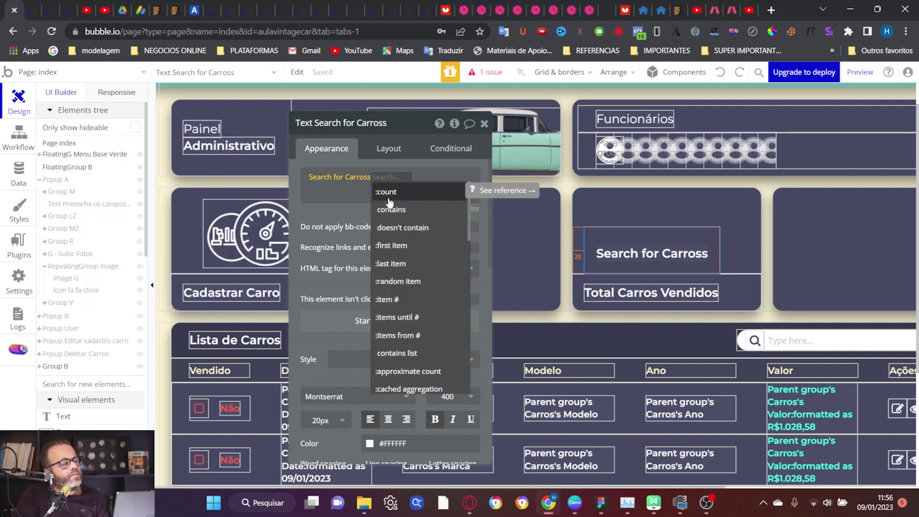
left_click(393, 196)
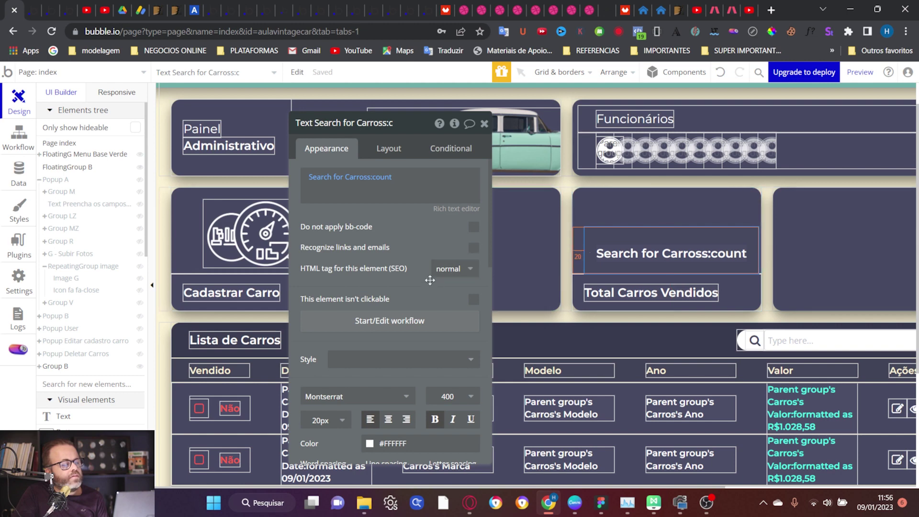
Set the count text's left margin to 0 px and center it horizontally in the third card
scroll(429, 282, "down", 5)
scroll(405, 166, "down", 5)
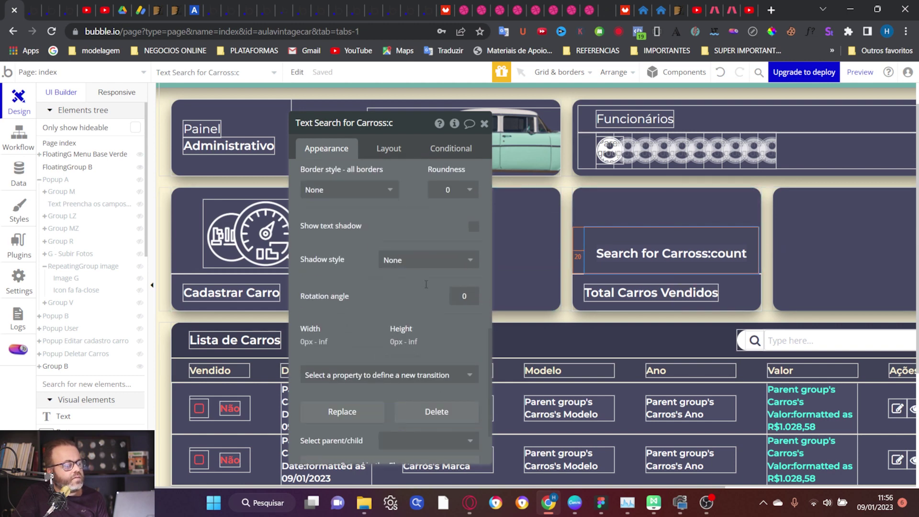
left_click(401, 154)
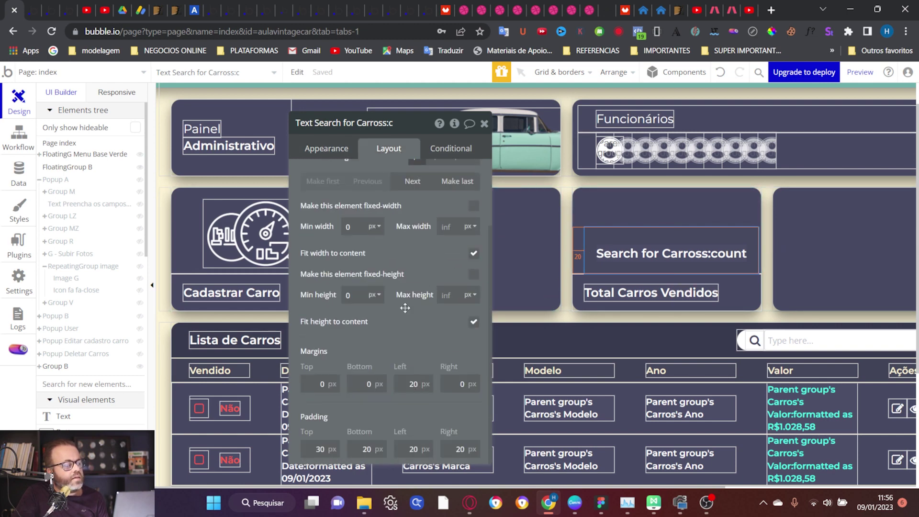
double_click(414, 384)
type("0")
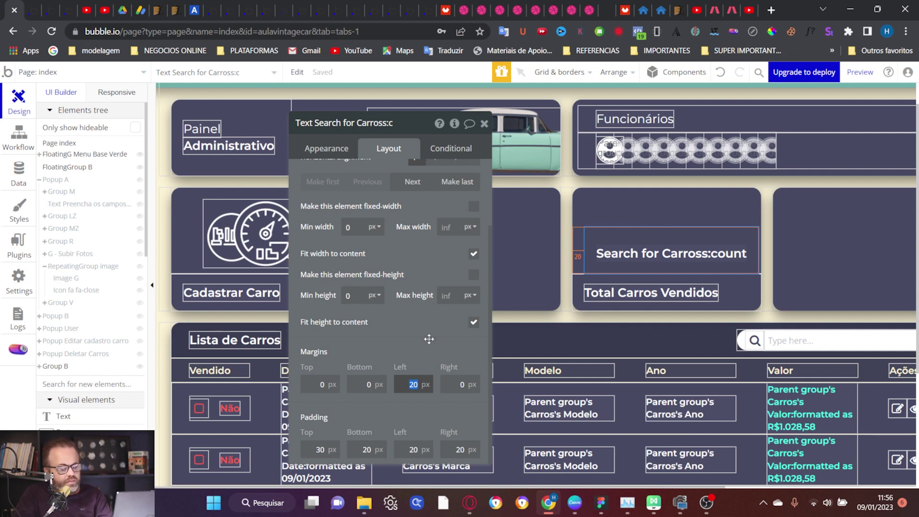
key("Return")
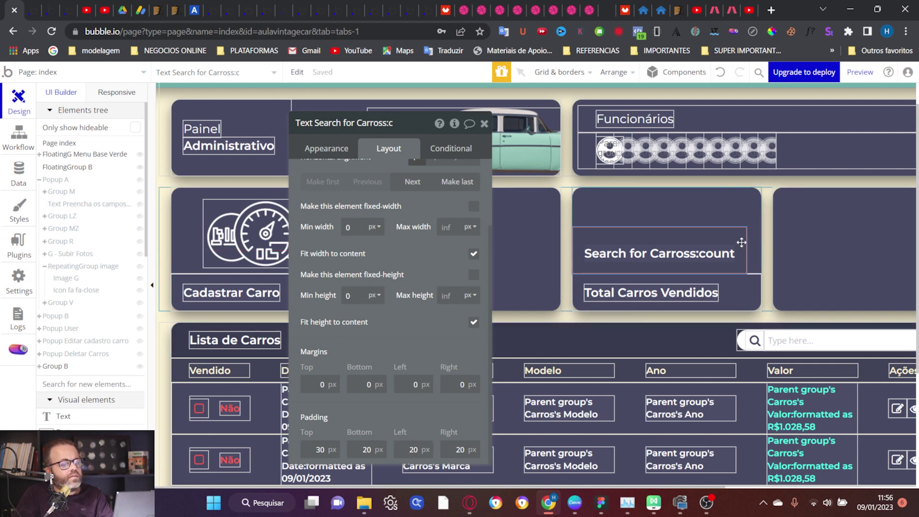
left_click(752, 214)
left_click(733, 250)
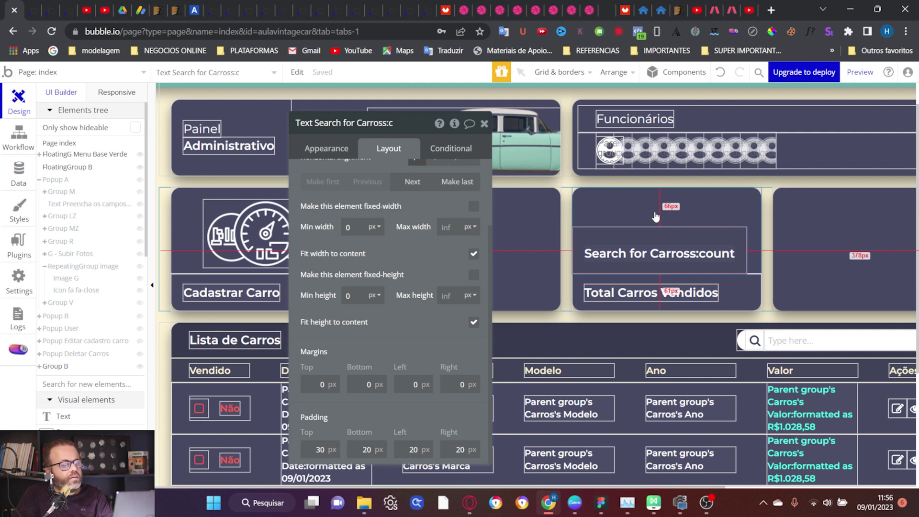
scroll(390, 287, "up", 2)
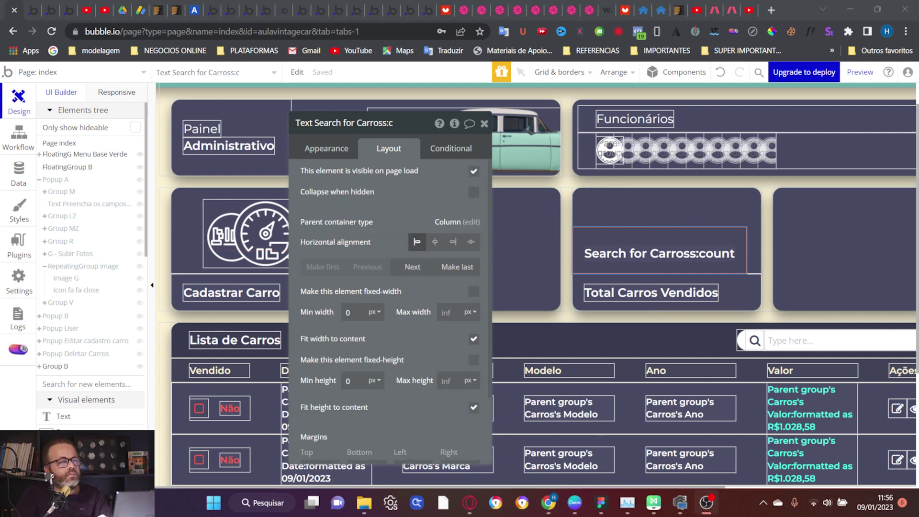
left_click(435, 242)
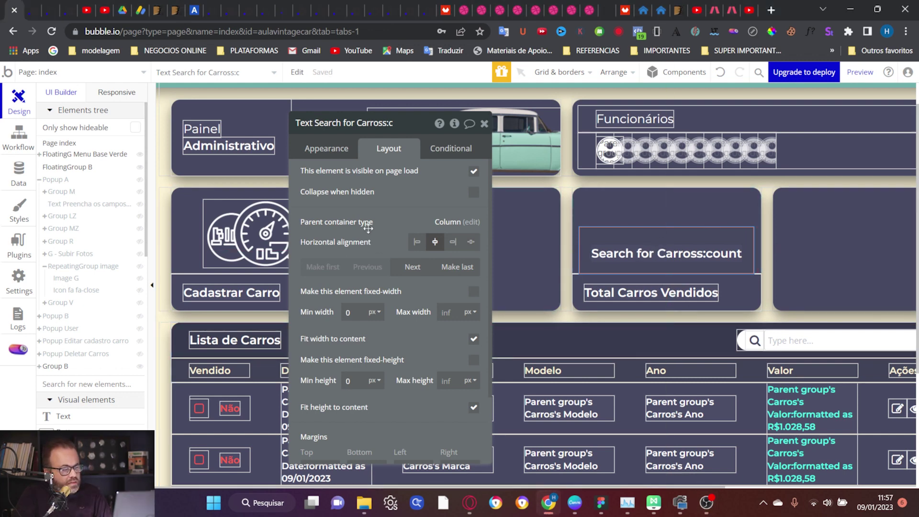
Set the count text's color to #FFB23D and its font size to 65 px
left_click(327, 148)
scroll(379, 227, "down", 3)
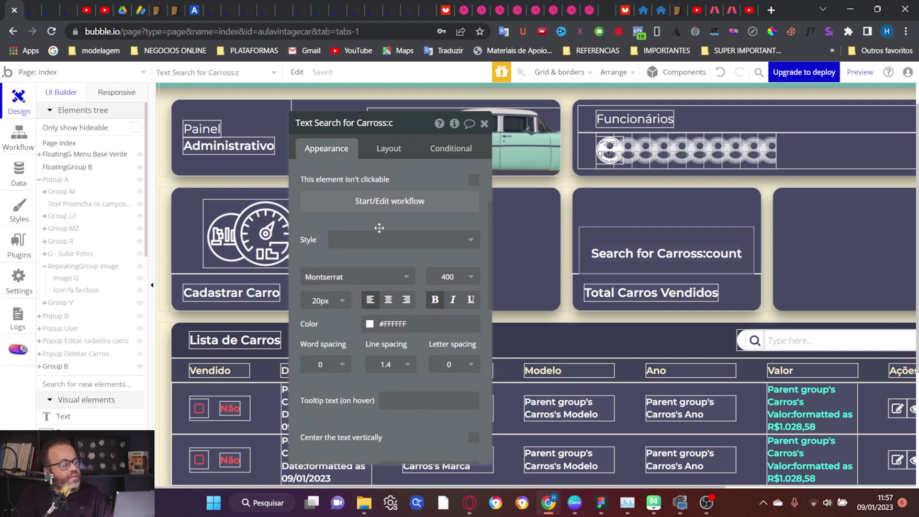
left_click(398, 324)
double_click(398, 324)
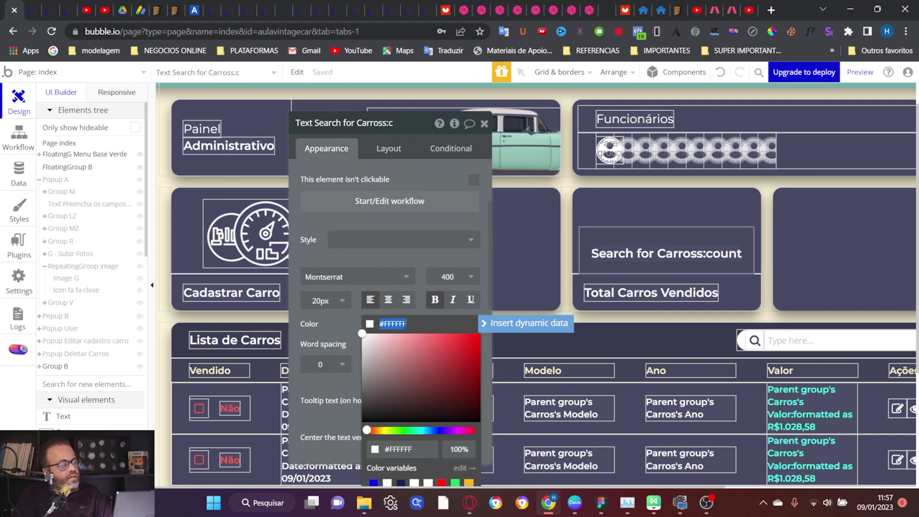
type("#FFB23D")
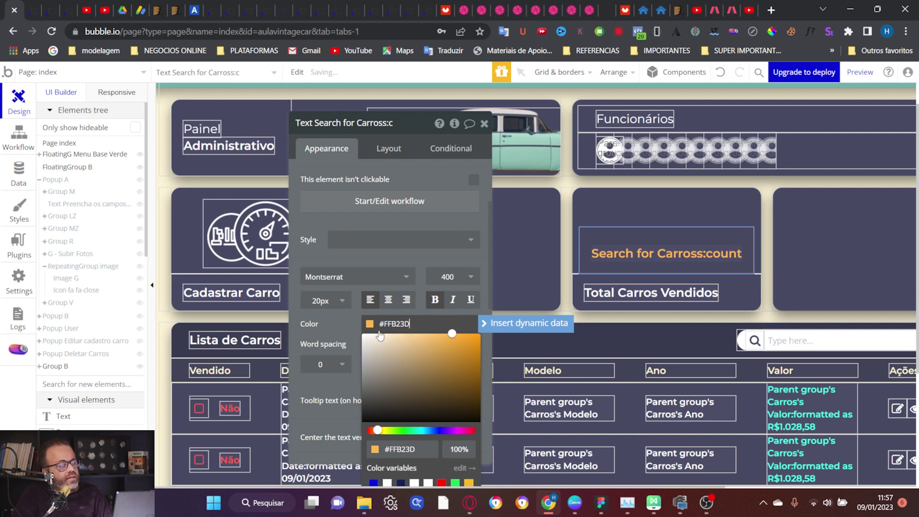
left_click(320, 301)
left_click(321, 301)
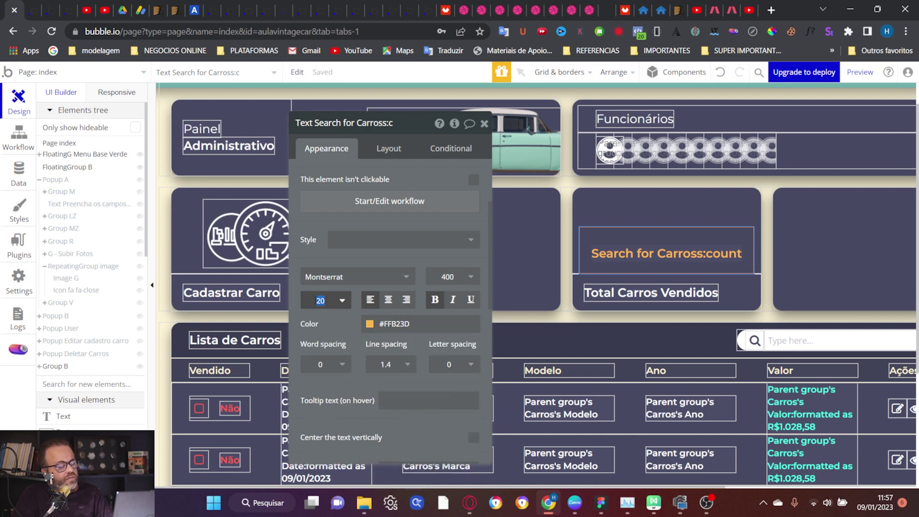
key("Return")
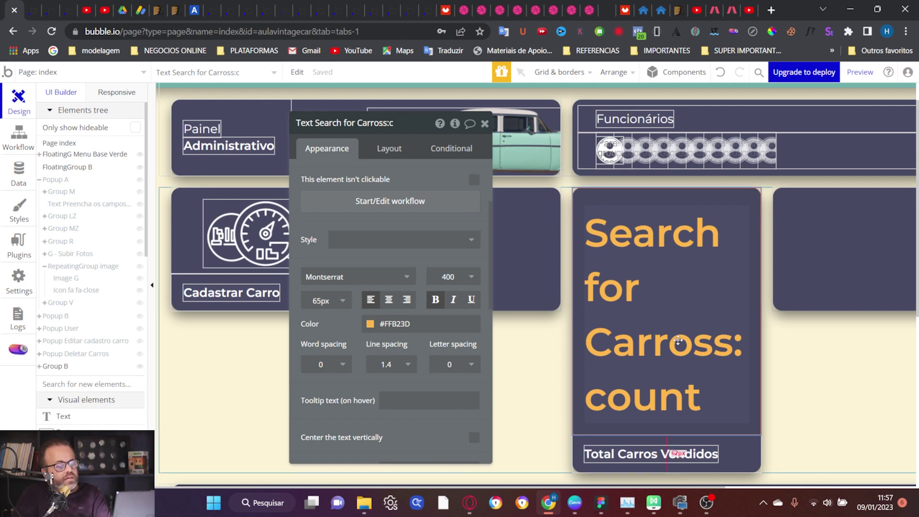
Preview the page and examine the Total Carros Vendidos card alongside the Lista de Carros table
scroll(657, 332, "right", 1)
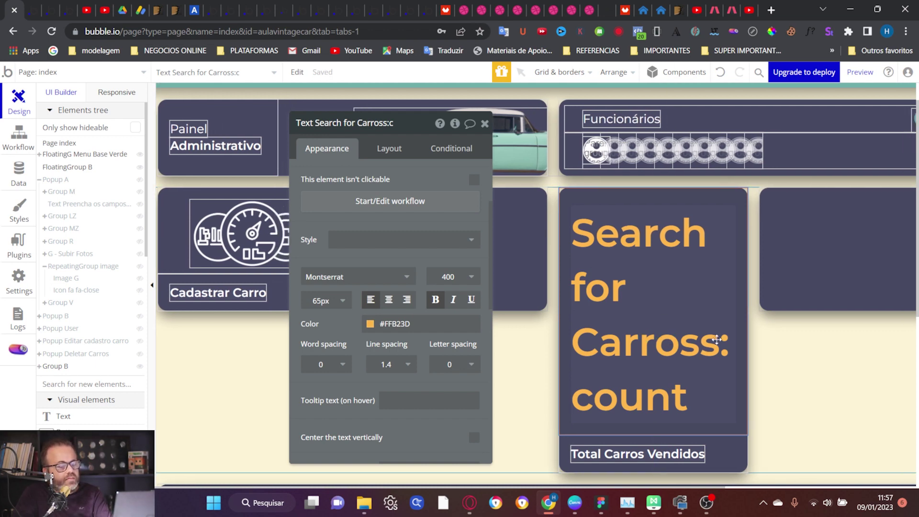
left_click(858, 75)
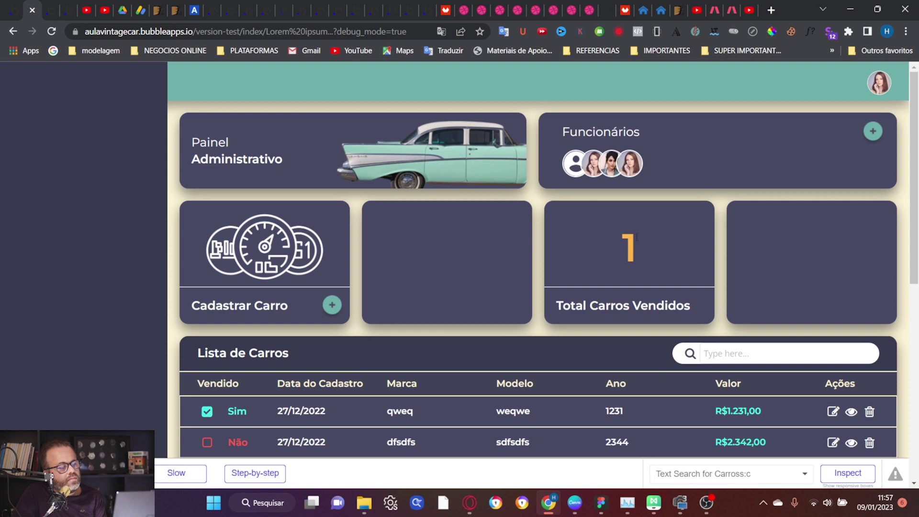
scroll(632, 237, "down", 1)
scroll(633, 237, "down", 1)
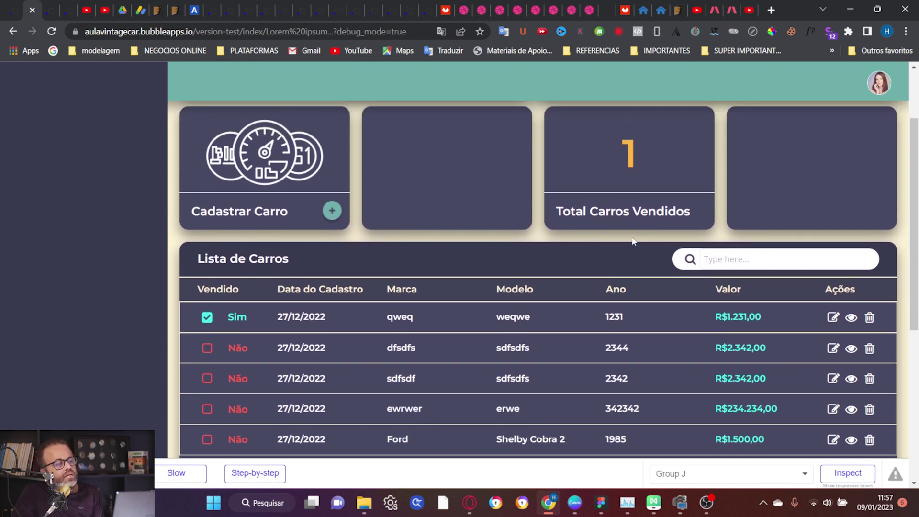
scroll(632, 239, "up", 1)
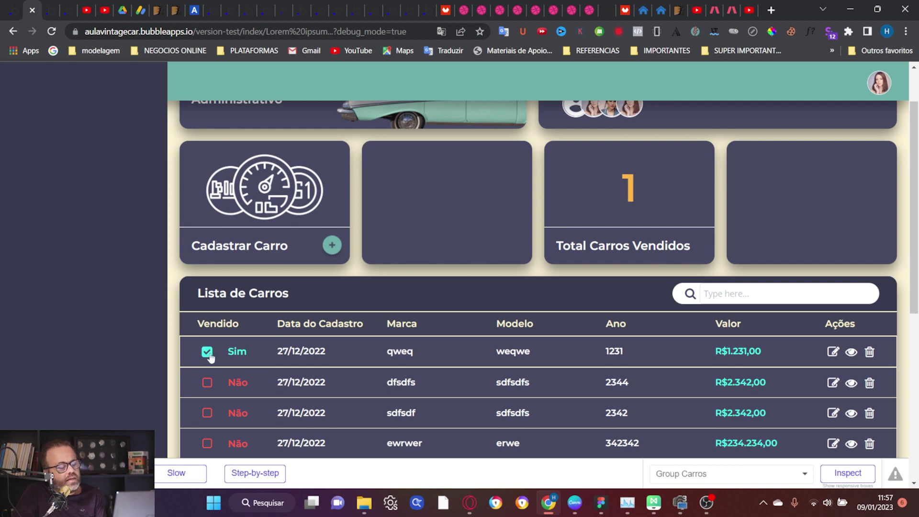
Test the sold count by toggling the Vendido status of listed cars, ending with dfsdfs, sdfsdf and qweq marked as sold
left_click(205, 385)
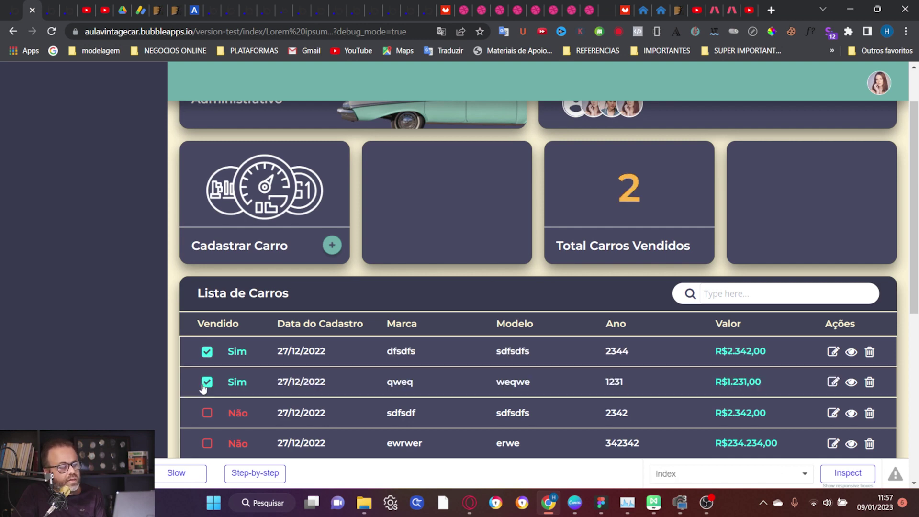
left_click(206, 412)
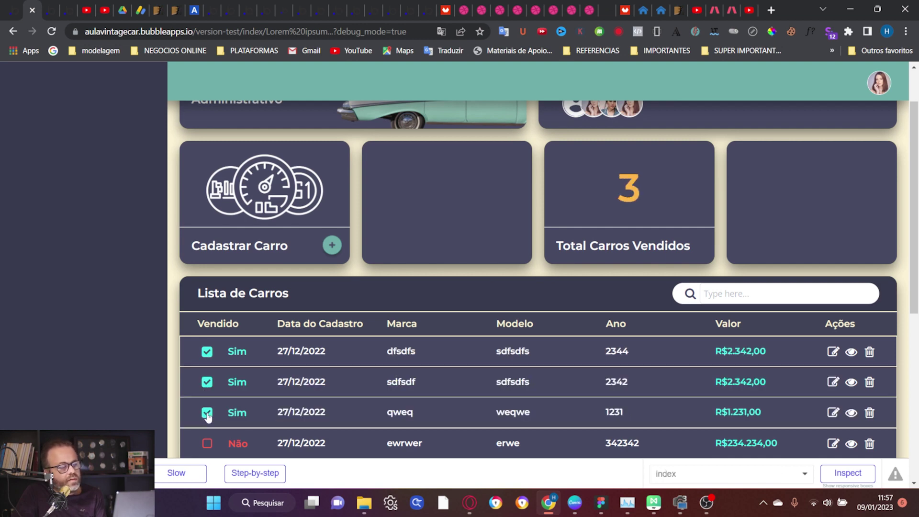
left_click(207, 381)
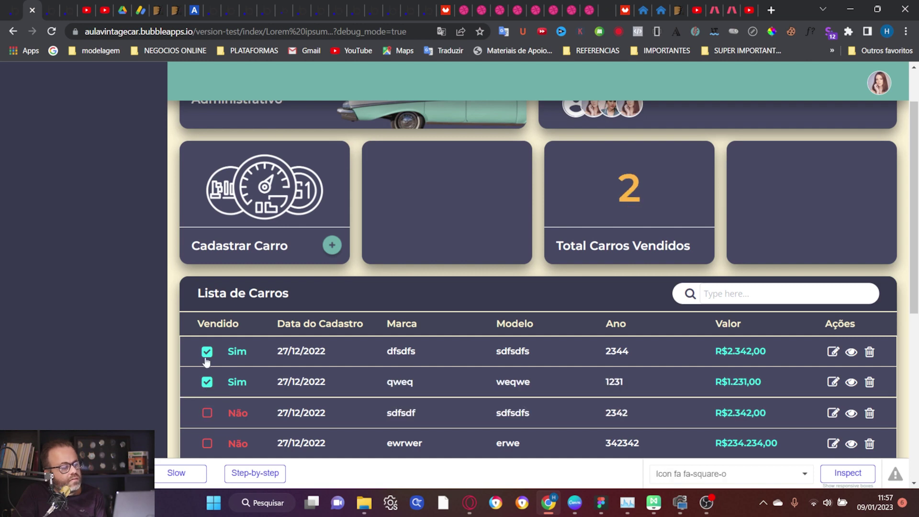
left_click(206, 352)
left_click(207, 382)
left_click(207, 412)
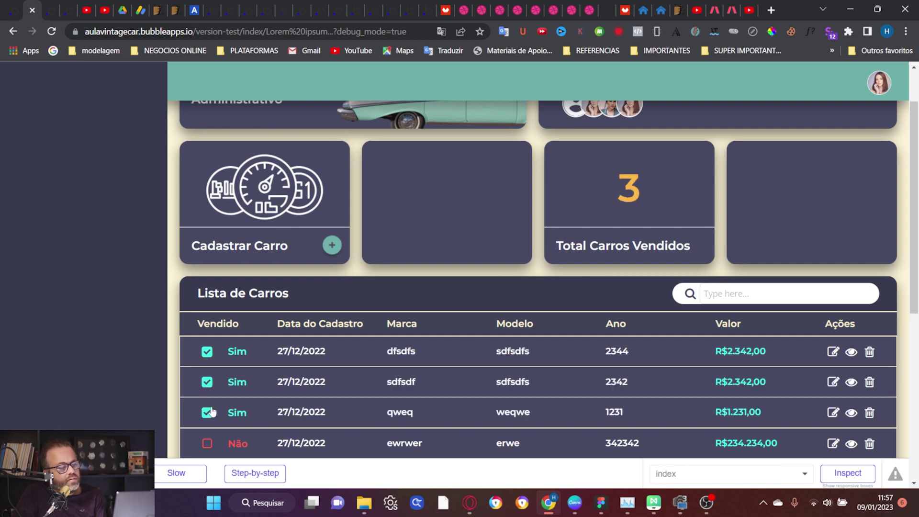
scroll(507, 314, "up", 2)
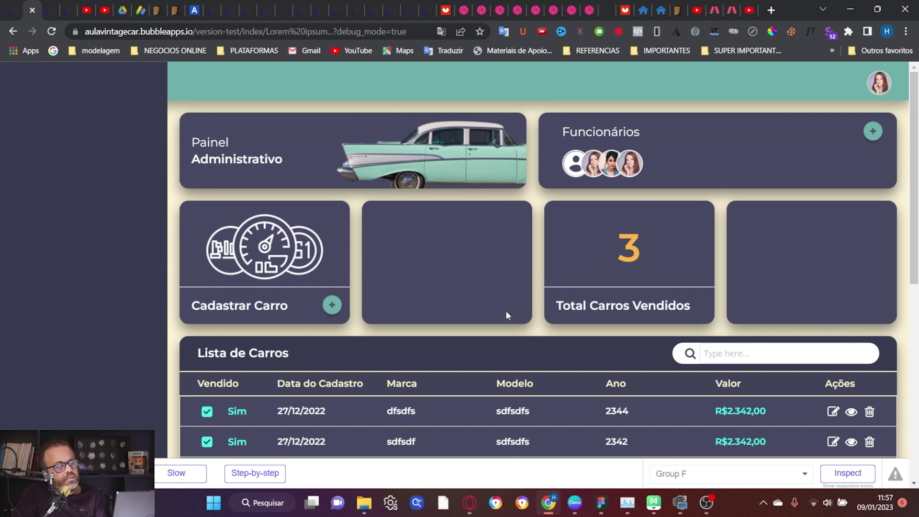
In the Bubble editor, copy the Total Carros Vendidos title group into the empty fourth card and align that card's contents to the bottom
left_click(12, 6)
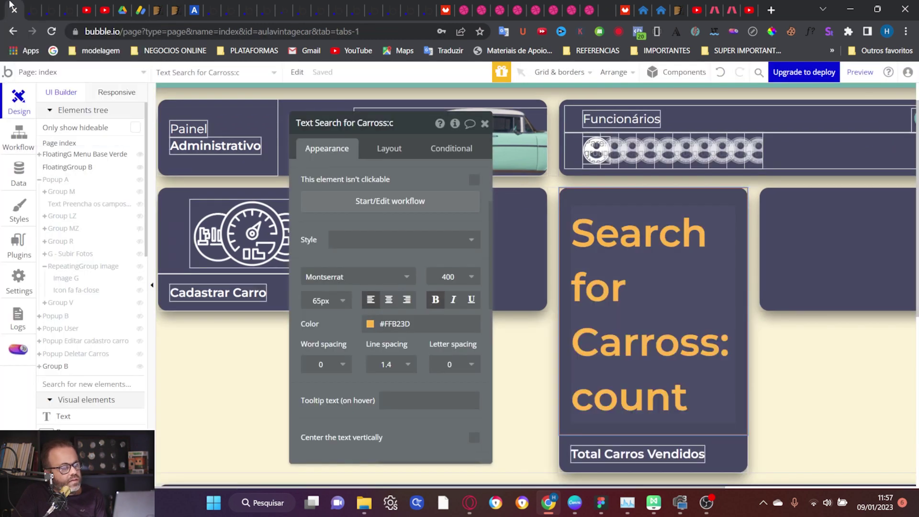
left_click(852, 254)
scroll(834, 272, "right", 2)
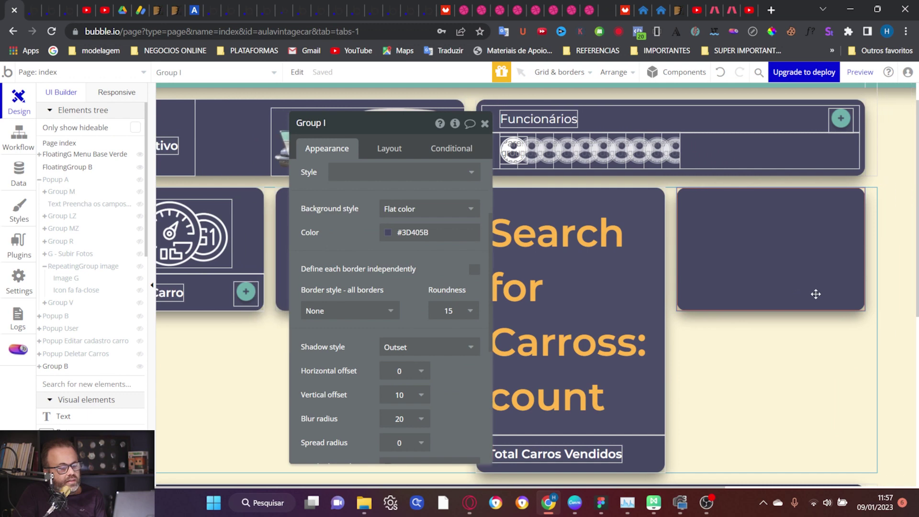
left_click(647, 457)
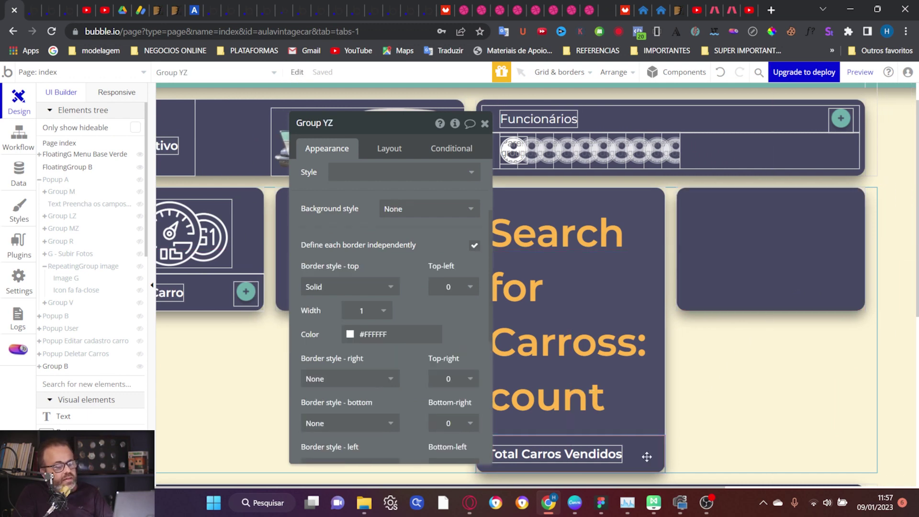
key("ctrl+c")
left_click(782, 267)
key("ctrl+v")
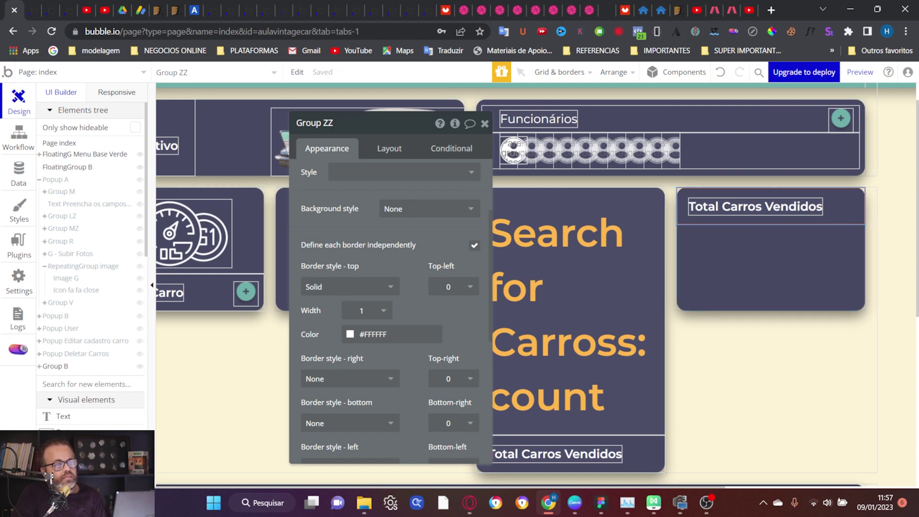
key("ctrl+z")
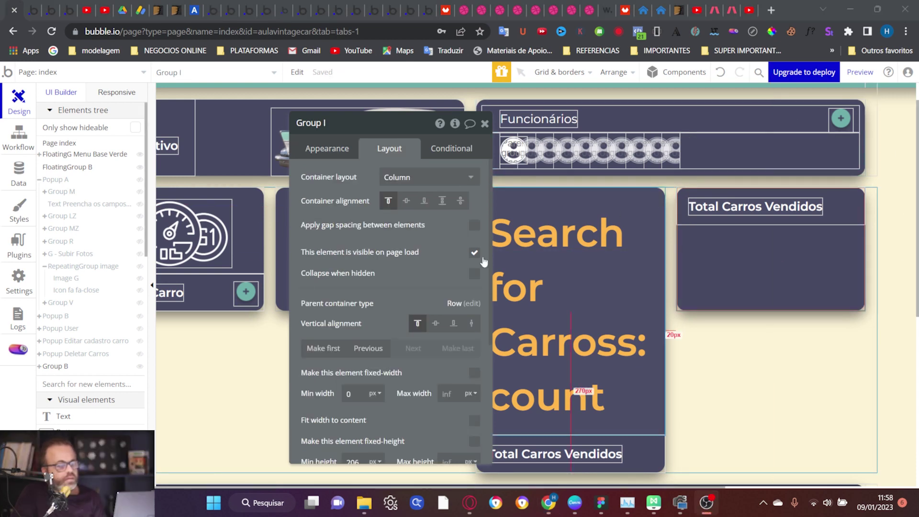
left_click(425, 201)
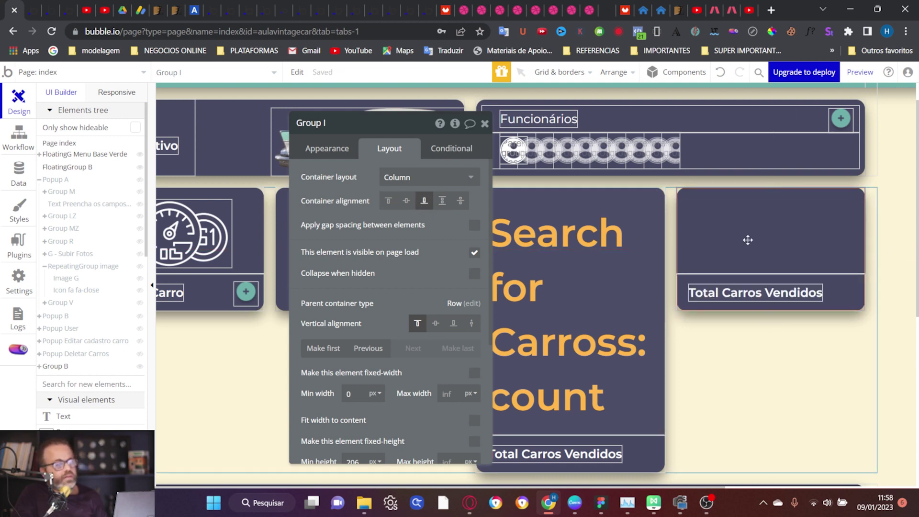
Change the fourth card's title text to Total Cadastrados
left_click(592, 239)
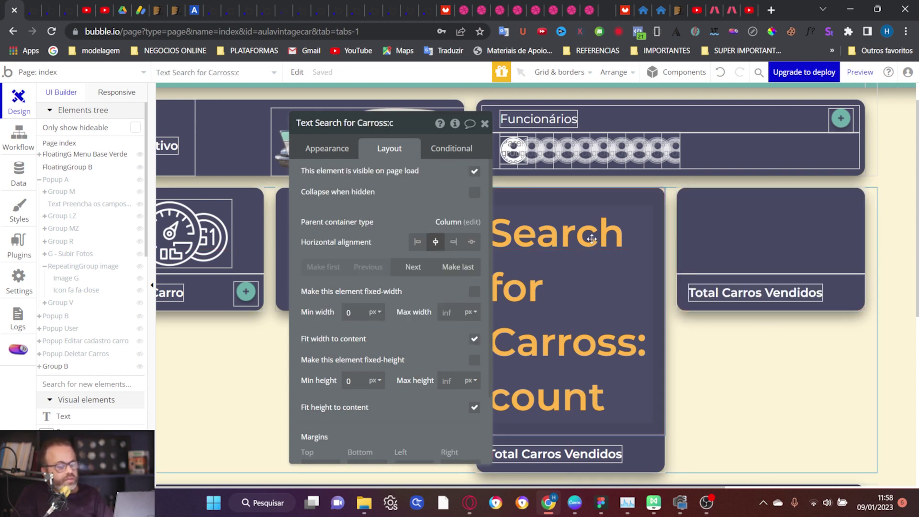
left_click(762, 294)
left_click(353, 154)
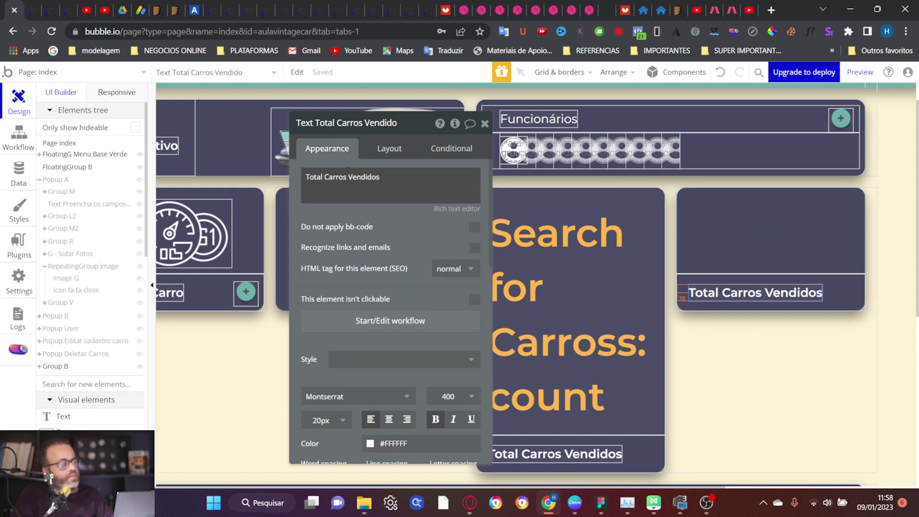
triple_click(348, 175)
type("Total Cadastrados")
left_click(405, 222)
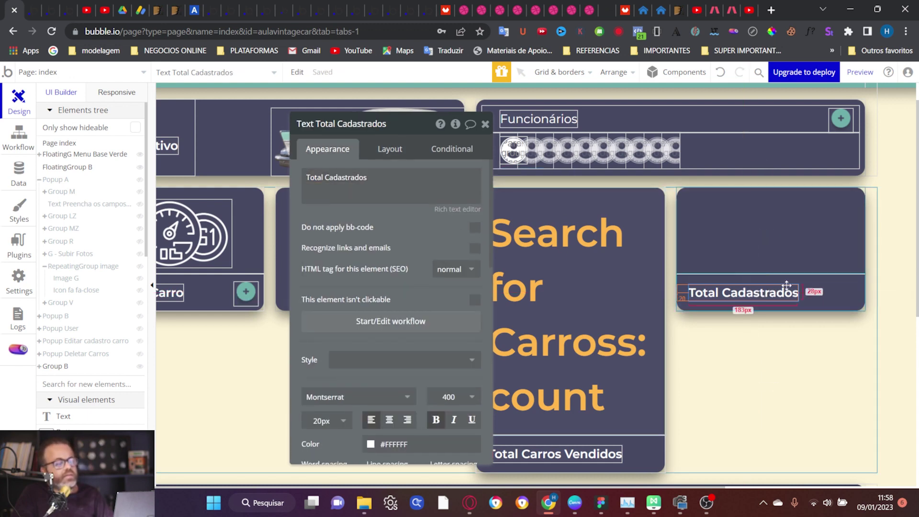
Copy the Search for Carross:count text from the third card into the Total Cadastrados card
left_click(561, 245)
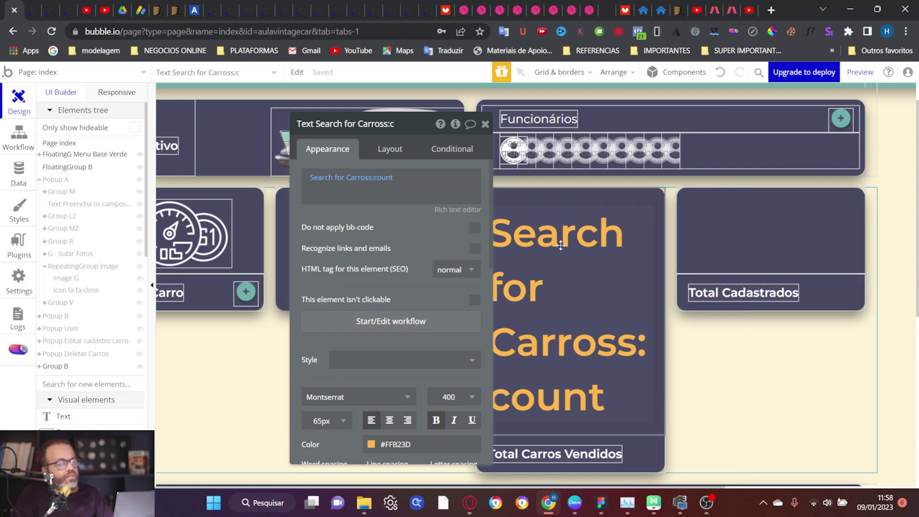
left_click(780, 238)
key("ctrl+v")
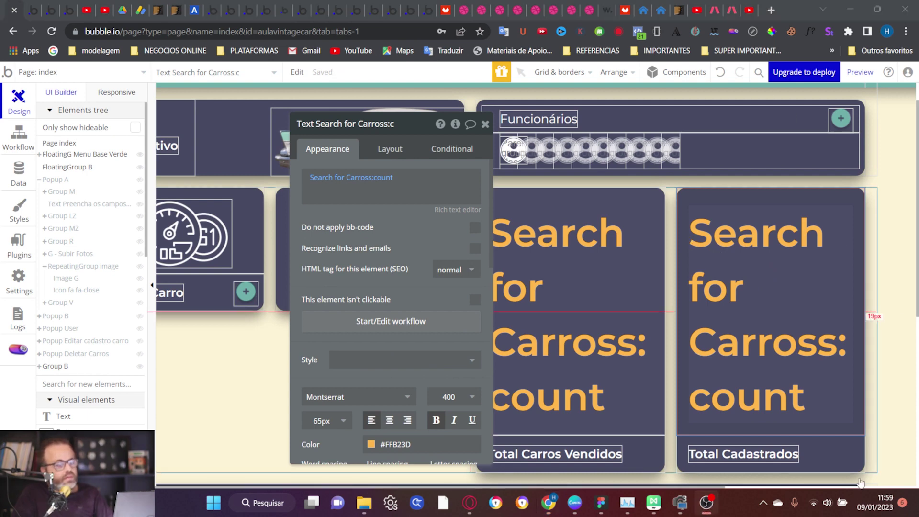
Set the color of the Total Cadastrados count text to #FFFFFF
scroll(390, 312, "down", 5)
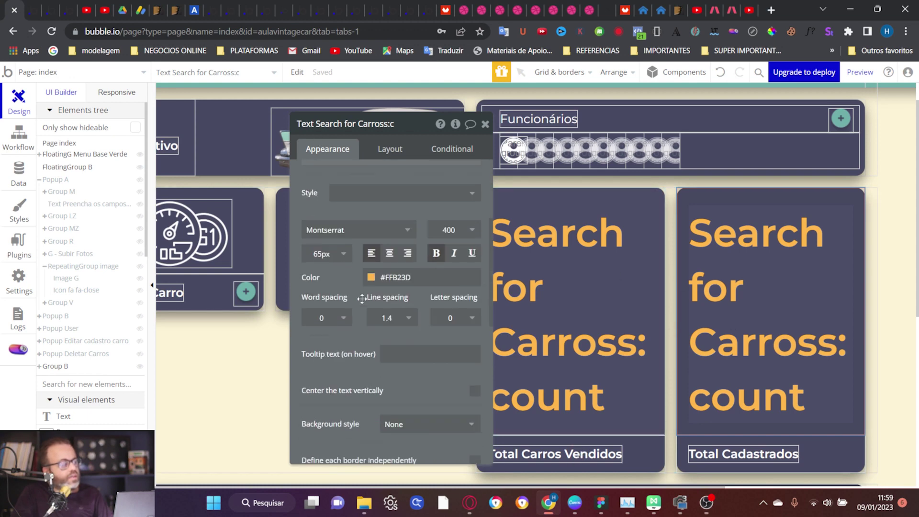
left_click(383, 265)
left_click_drag(377, 285, 334, 267)
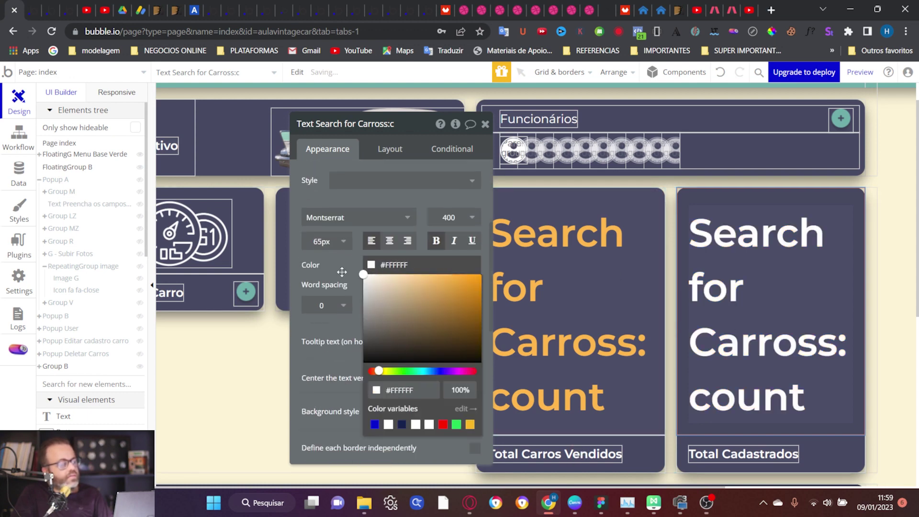
left_click(342, 272)
scroll(351, 263, "up", 4)
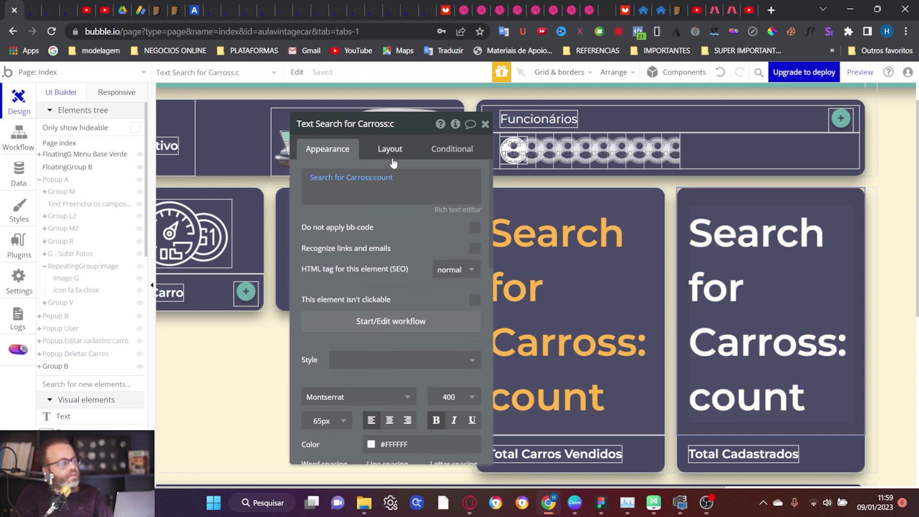
Remove the Vendido = "yes" constraint from the Carros search in the Total Cadastrados count text
left_click(342, 177)
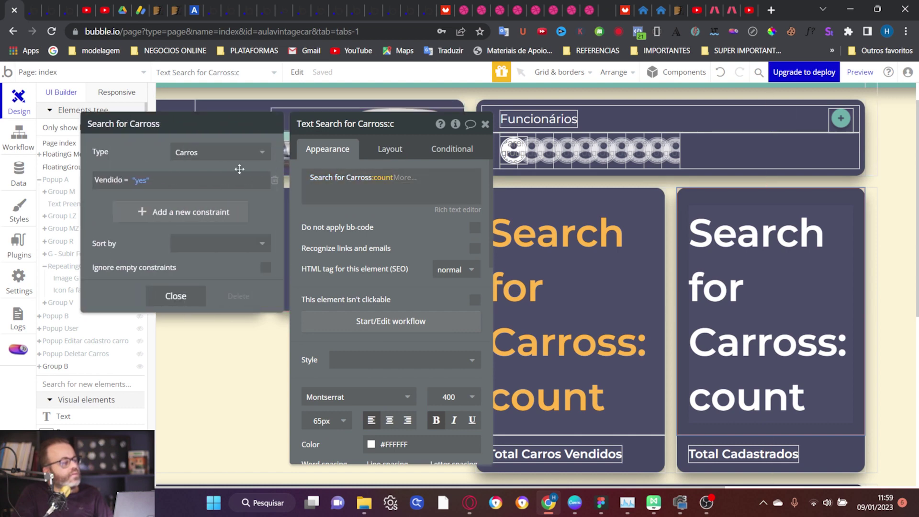
left_click(274, 181)
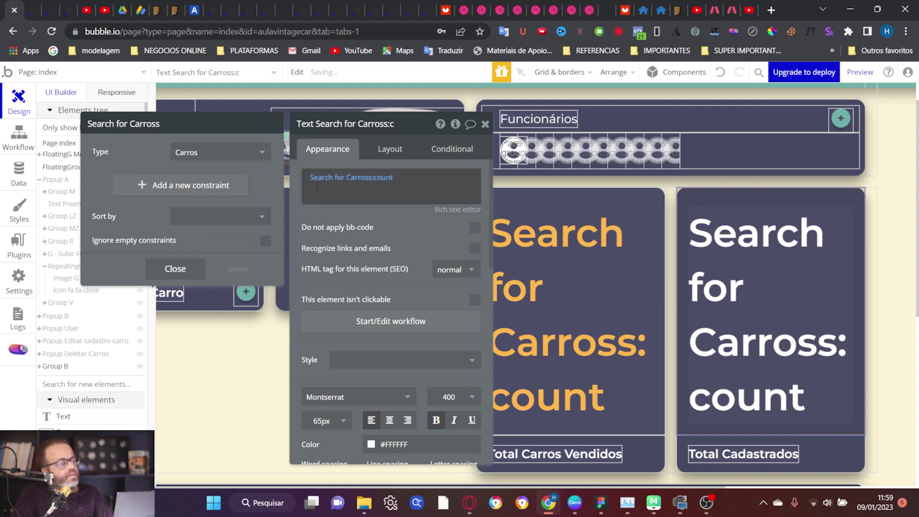
left_click(379, 171)
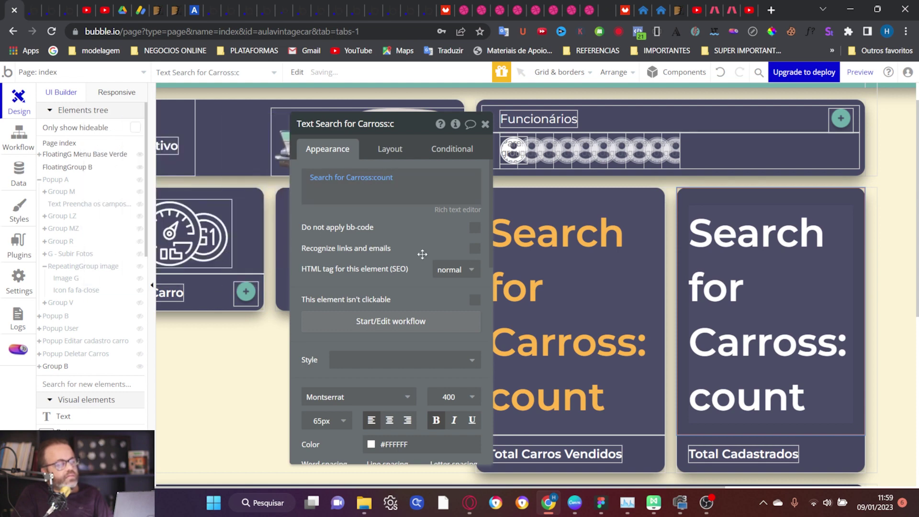
Preview the page and unmark the dfsdfs and sdfsdf cars as sold in Lista de Carros
left_click(861, 73)
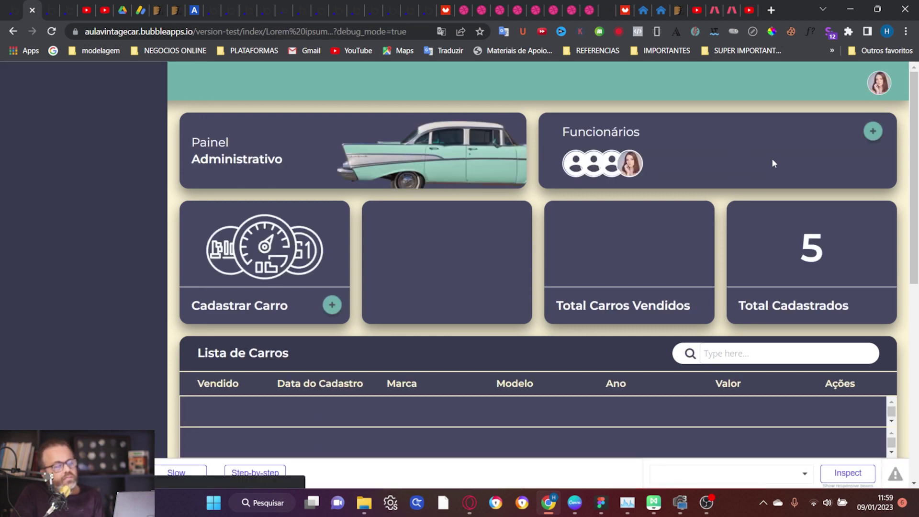
scroll(695, 228, "down", 4)
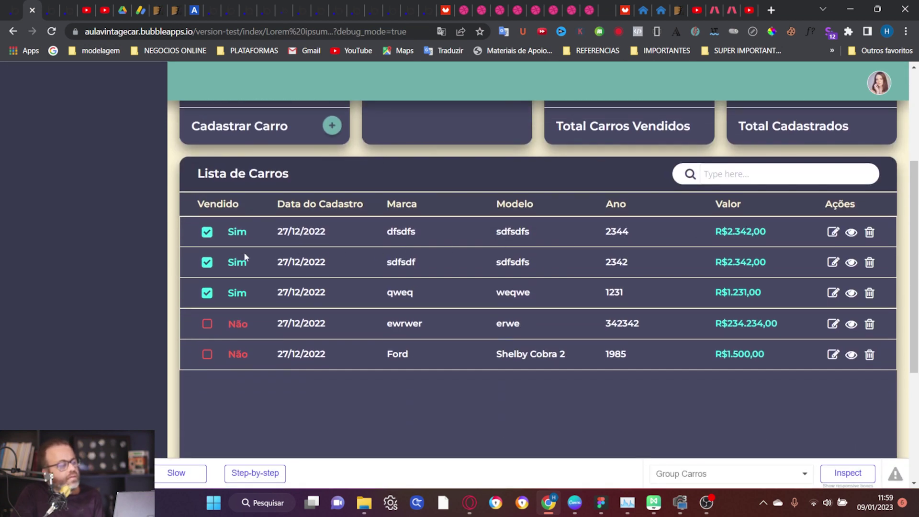
scroll(587, 317, "up", 3)
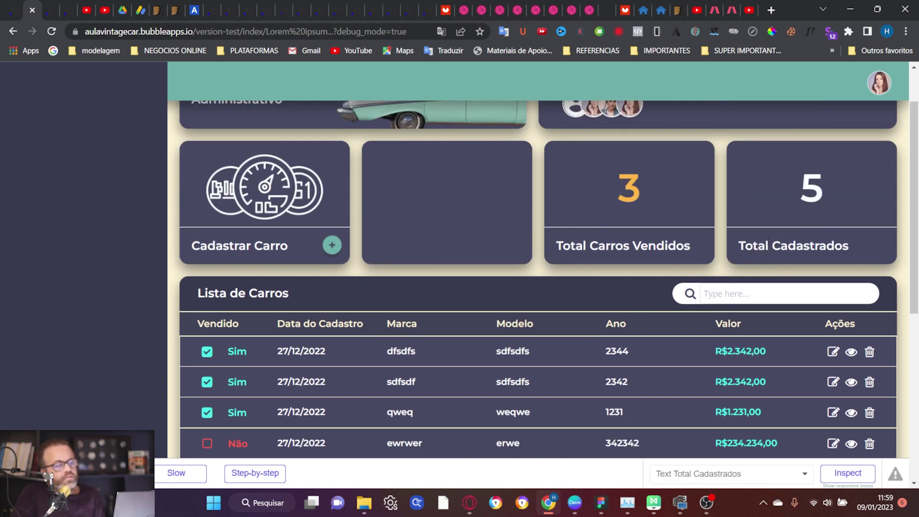
left_click(206, 353)
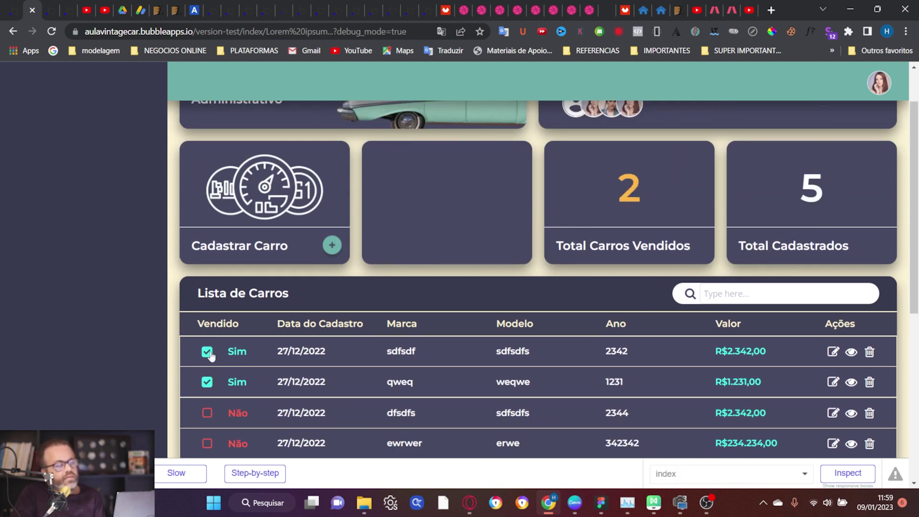
left_click(207, 353)
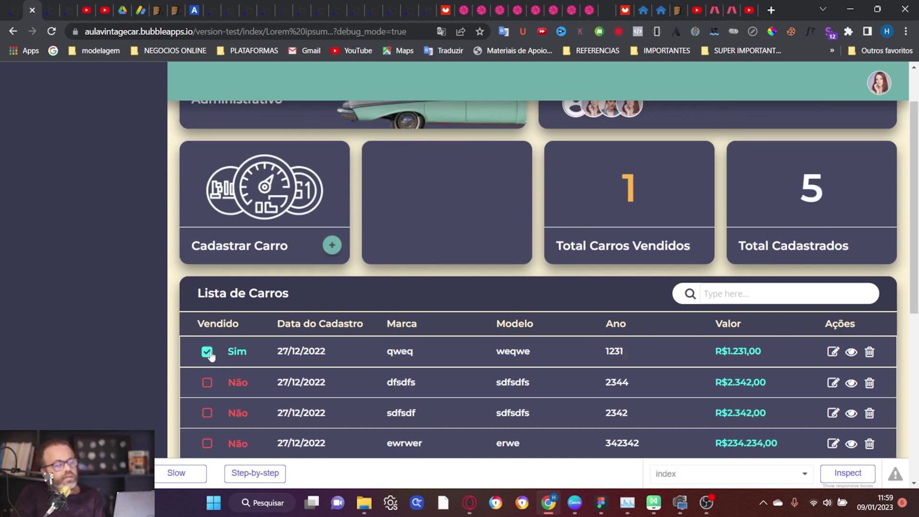
Delete the car qweq weqwe 1231 from Lista de Carros and compare both total cards with the list
left_click(870, 354)
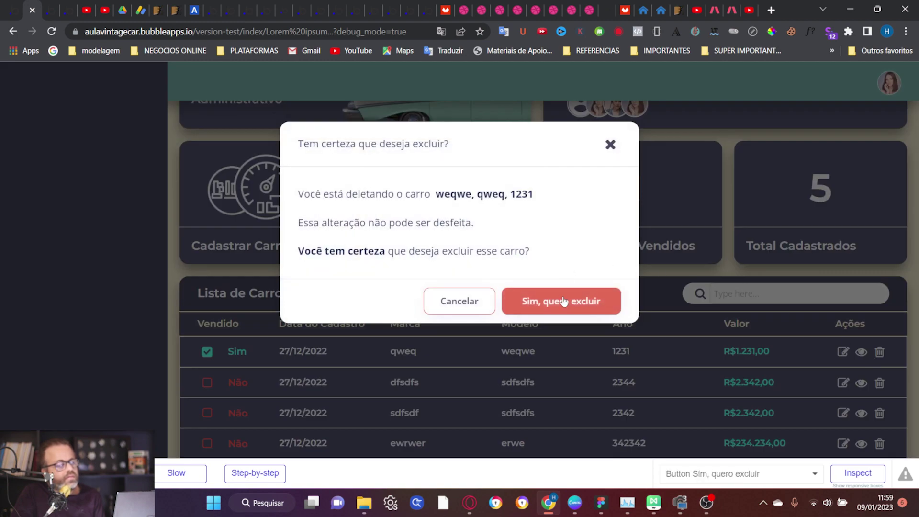
left_click(564, 301)
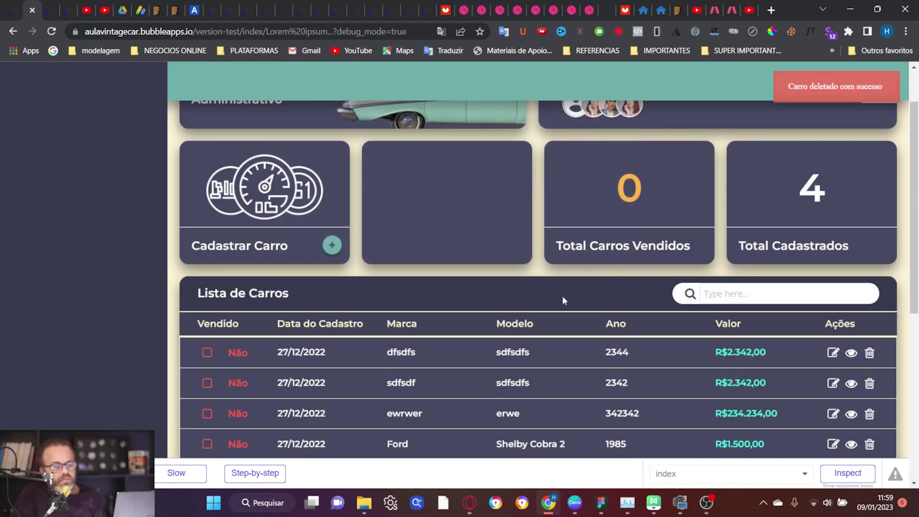
scroll(882, 241, "up", 1)
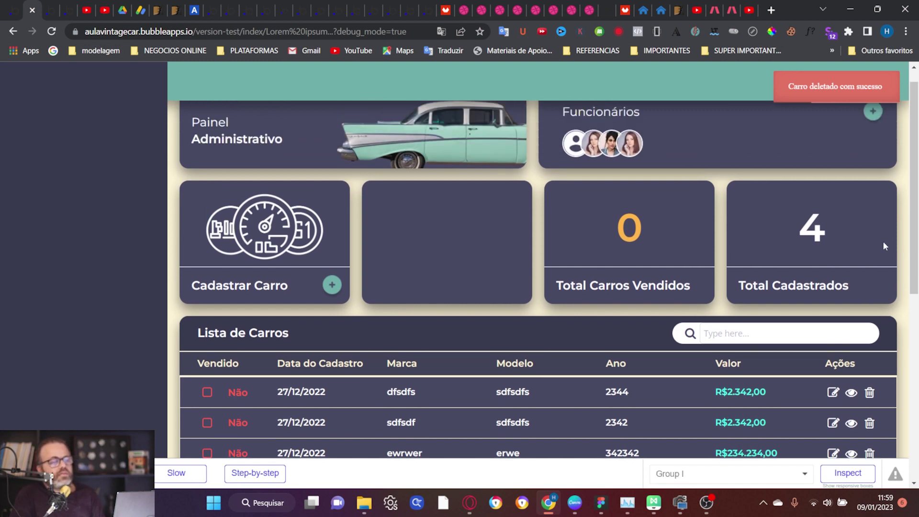
scroll(883, 240, "down", 2)
scroll(883, 240, "up", 3)
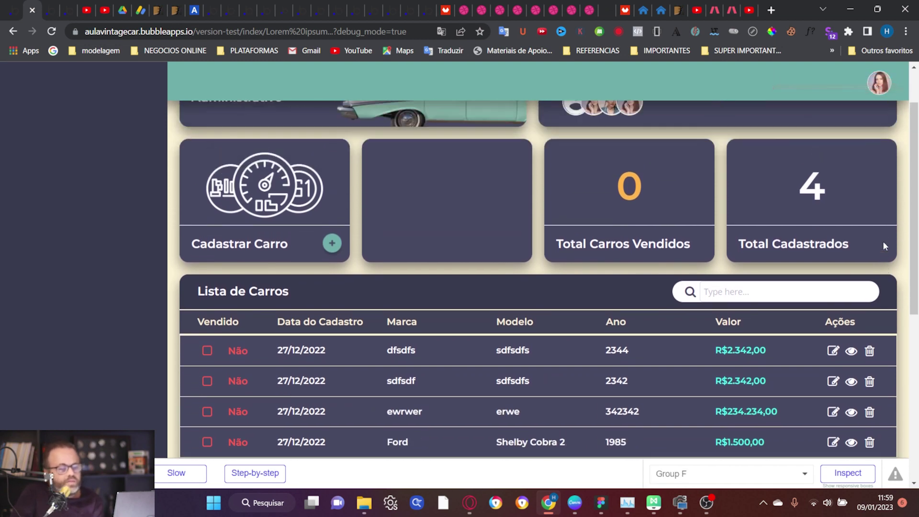
scroll(645, 246, "down", 3)
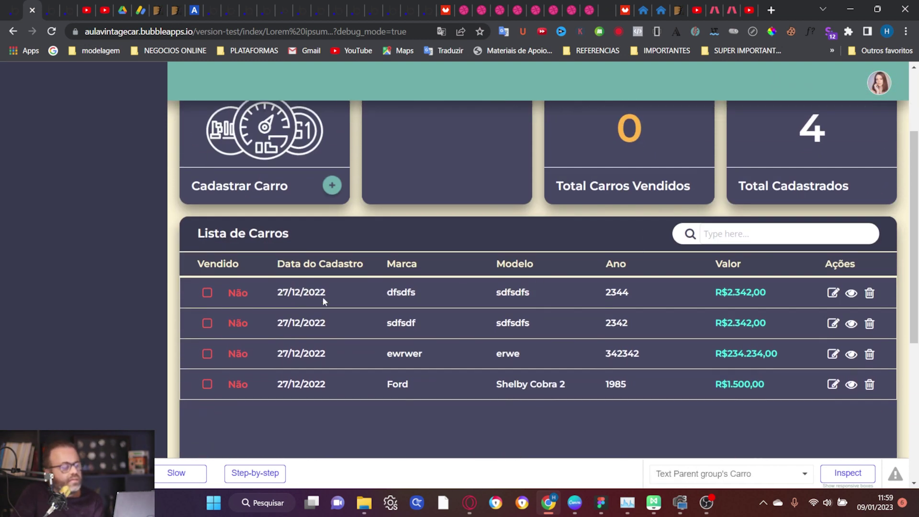
Mark the dfsdfs, sdfsdf and ewrwer cars as sold and check the Total Carros Vendidos and Total Cadastrados cards
left_click(207, 292)
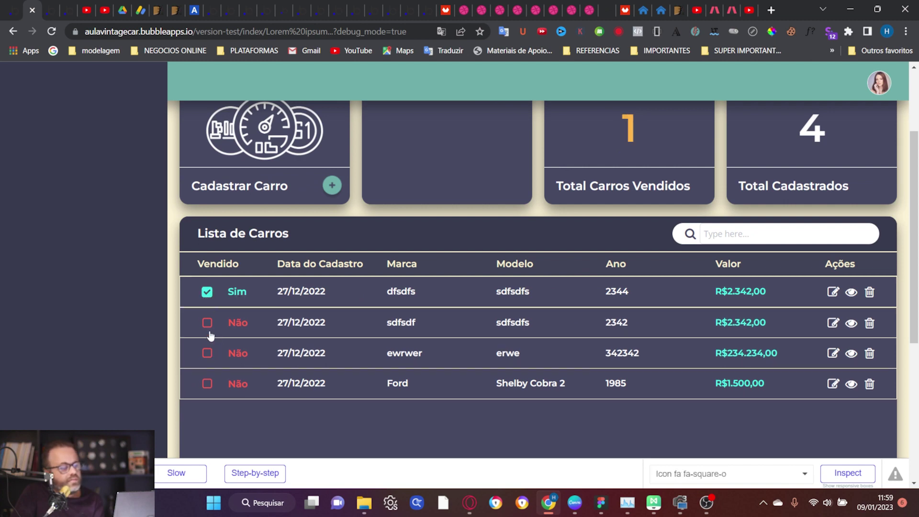
left_click(207, 323)
left_click(207, 353)
scroll(337, 350, "up", 2)
scroll(336, 349, "up", 1)
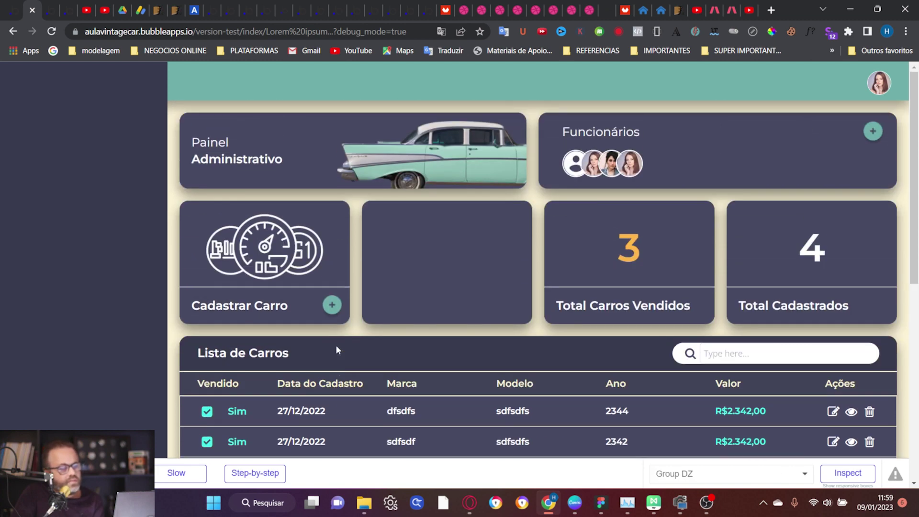
scroll(337, 350, "down", 2)
scroll(336, 344, "up", 2)
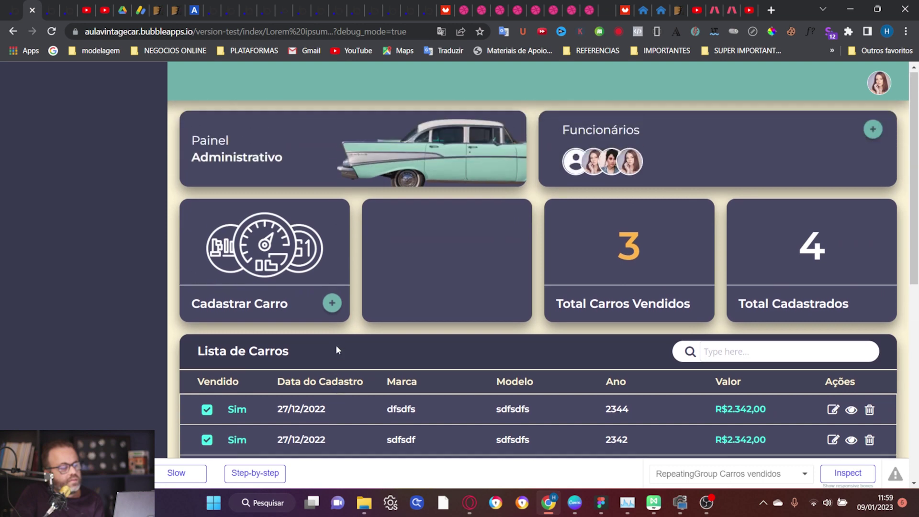
Fill in a new car registration with Marca asdasd, Modelo asdasda, Ano do carro 12333 and Valor do carro 131231.00
left_click(332, 305)
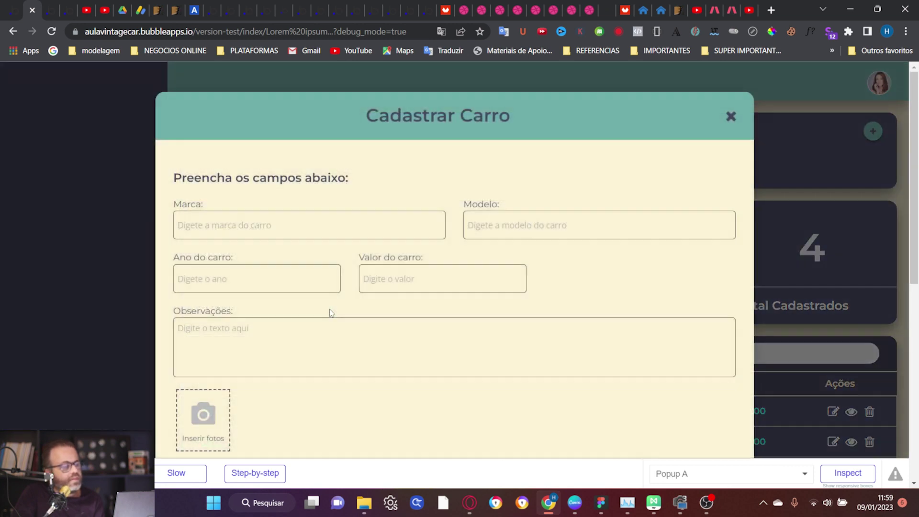
left_click(292, 229)
type("asdasd")
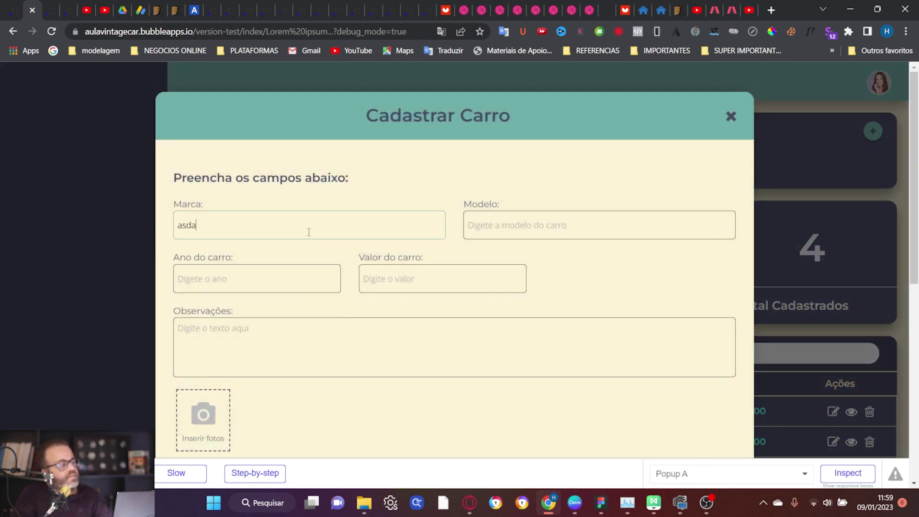
left_click(515, 232)
type("asdasda")
left_click(264, 280)
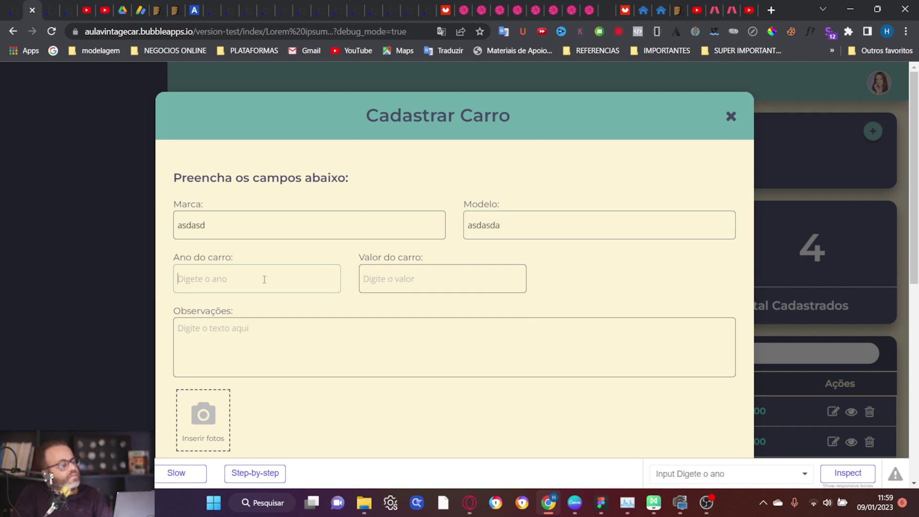
type("12333")
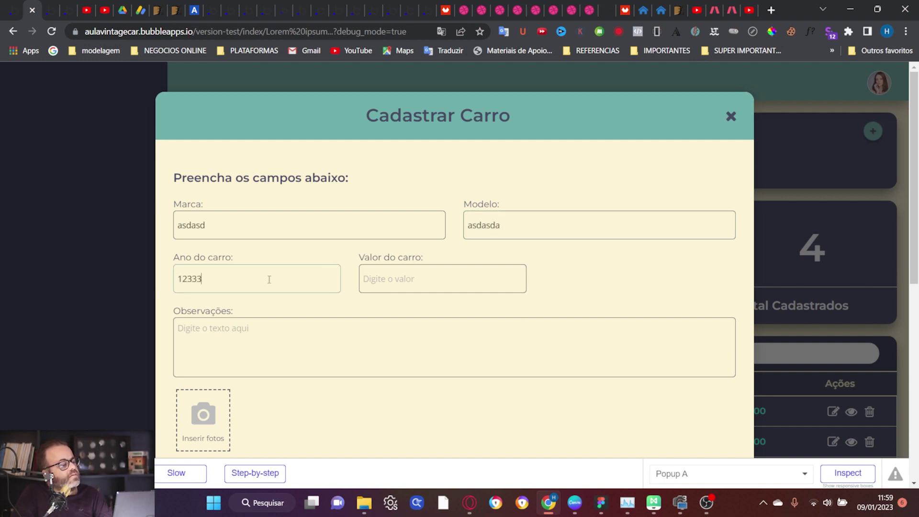
left_click(390, 277)
type("131231,00")
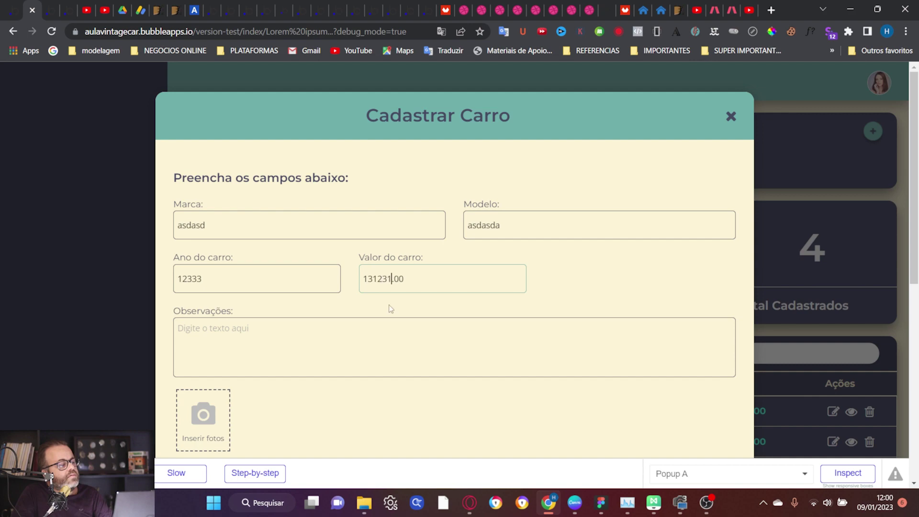
Register the new car as unsold with Observações and photos left empty, and check the Total Cadastrados card
scroll(331, 244, "down", 3)
left_click(325, 238)
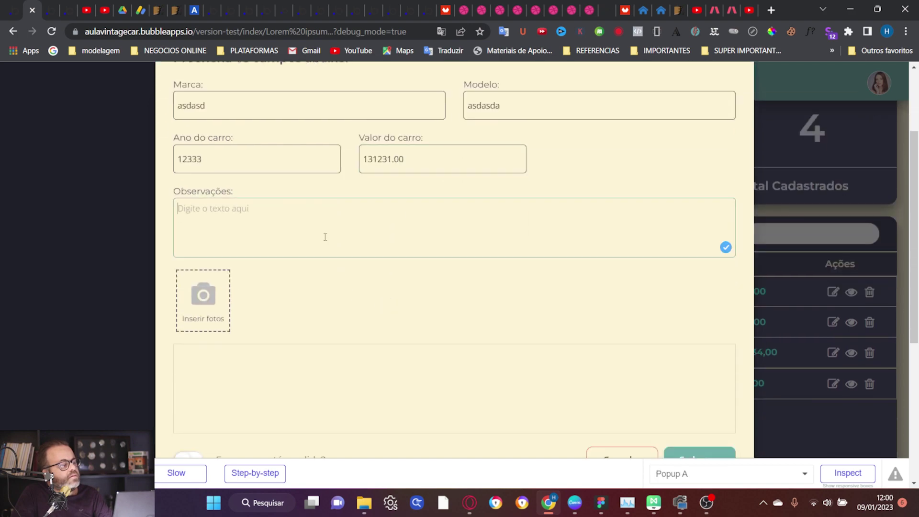
scroll(324, 254, "down", 3)
scroll(325, 272, "down", 1)
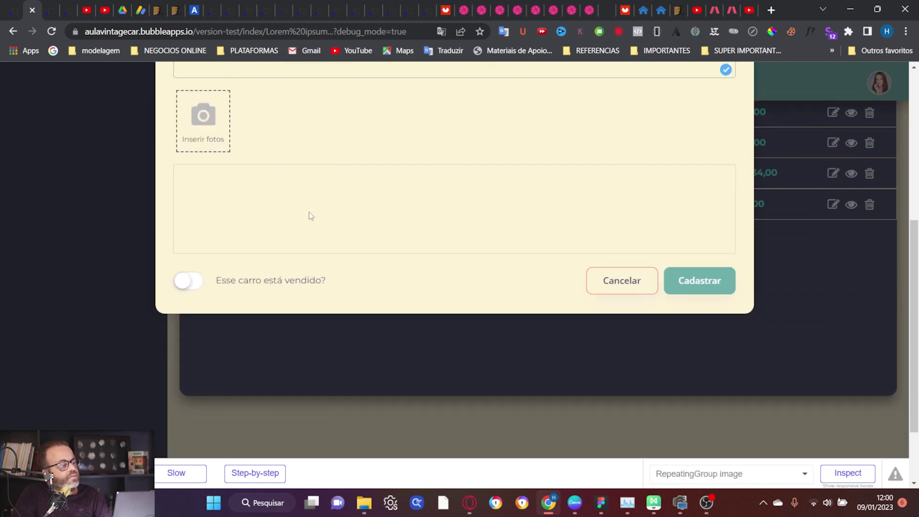
left_click(717, 285)
scroll(650, 326, "up", 3)
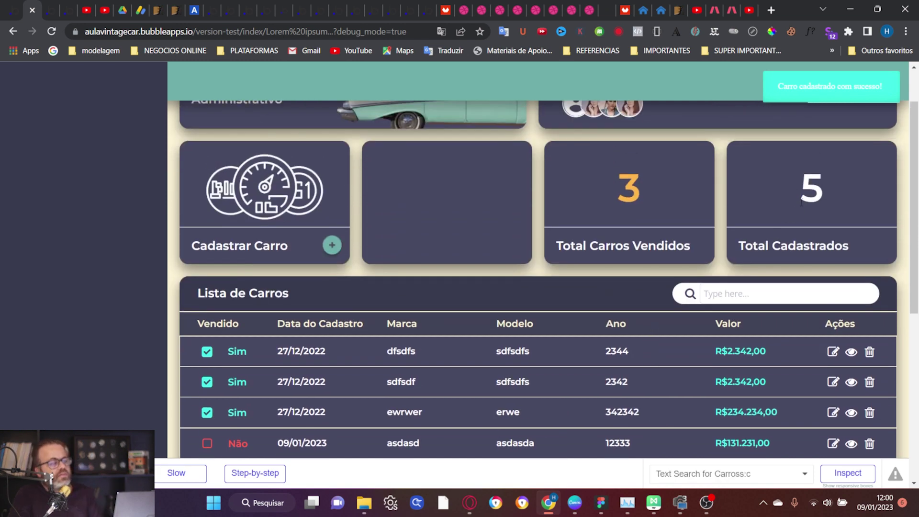
Unmark the ewrwer car as sold in Lista de Carros and compare the Total Carros Vendidos card with the list
scroll(510, 270, "down", 2)
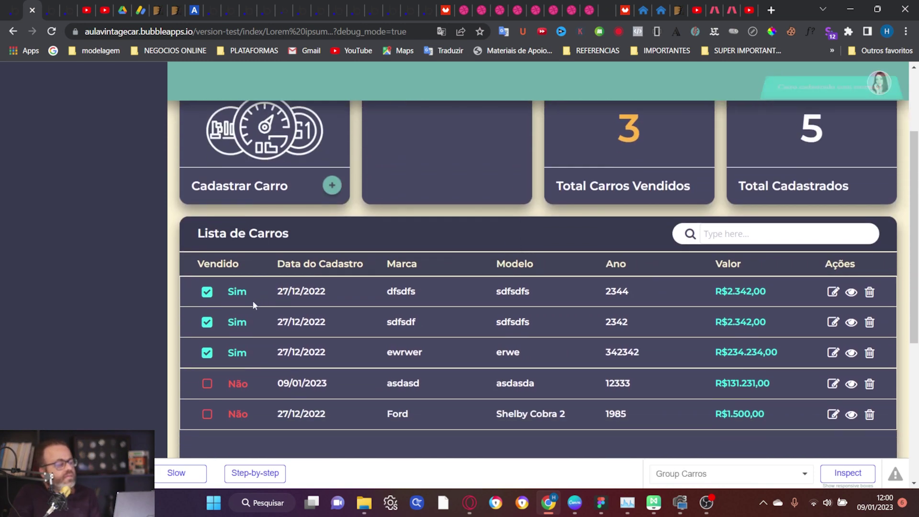
left_click(209, 354)
scroll(555, 310, "up", 3)
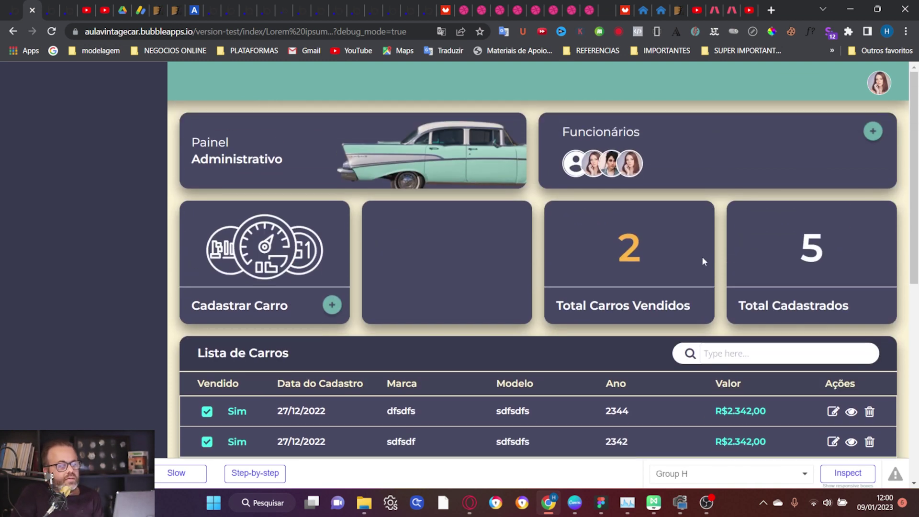
scroll(683, 245, "down", 3)
scroll(679, 225, "up", 3)
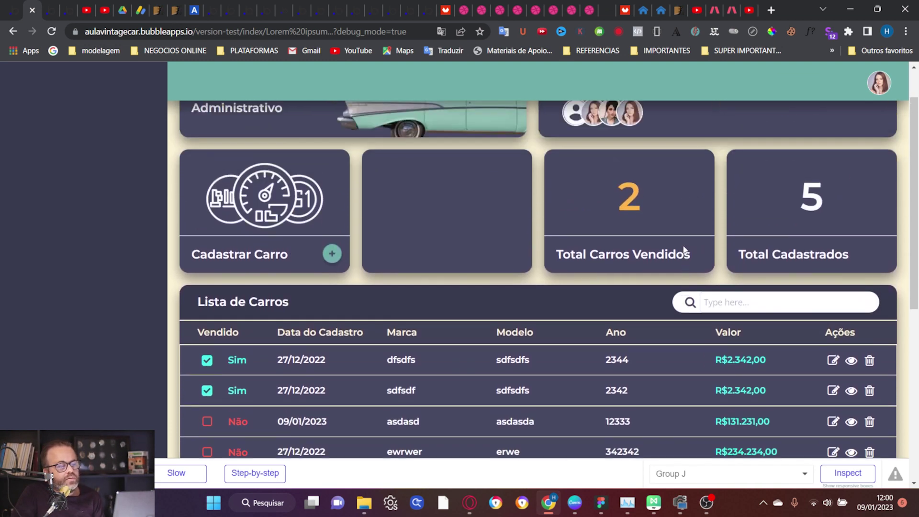